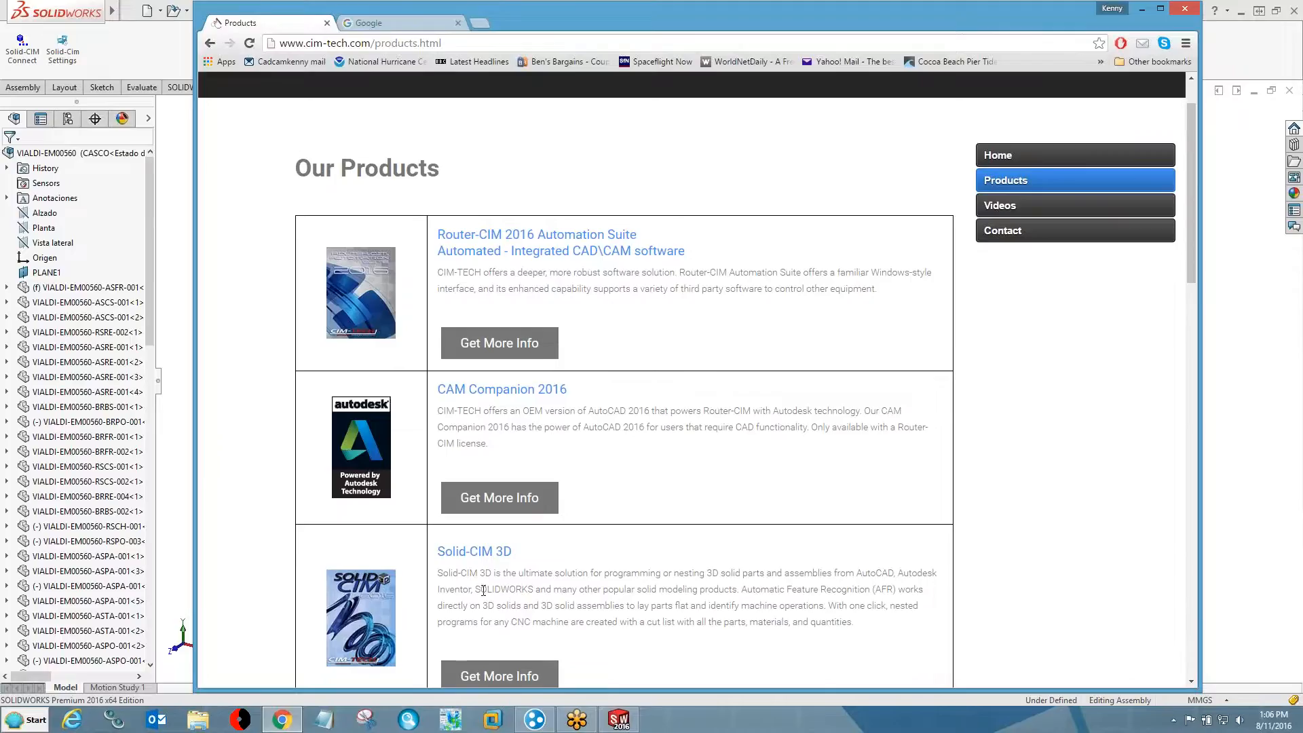
- Review the Solid-CIM 3D description on the Our Products page, highlighting the mention of SOLIDWORKS
{"action": "left_click_drag", "start_coordinate": [474, 589], "coordinate": [558, 589]}
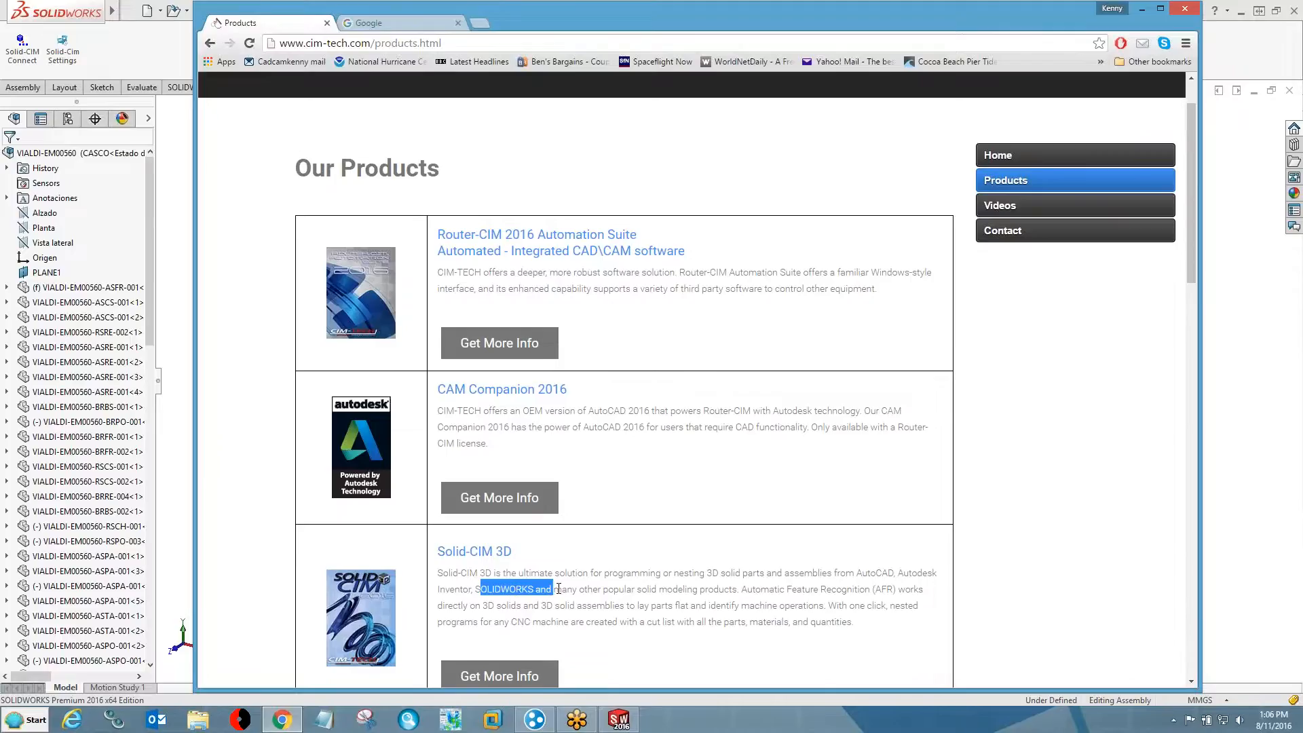
{"action": "left_click", "coordinate": [450, 576]}
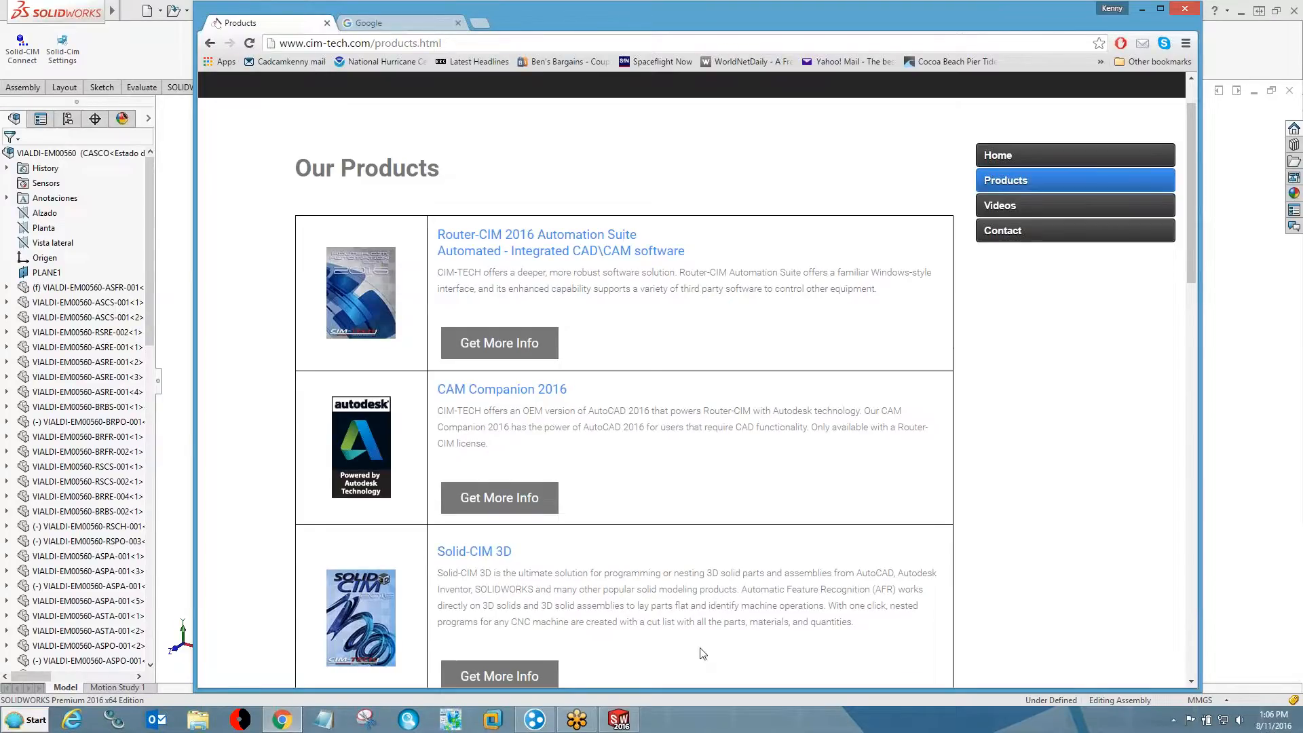
{"action": "scroll", "coordinate": [689, 575], "scroll_direction": "down", "scroll_amount": 2}
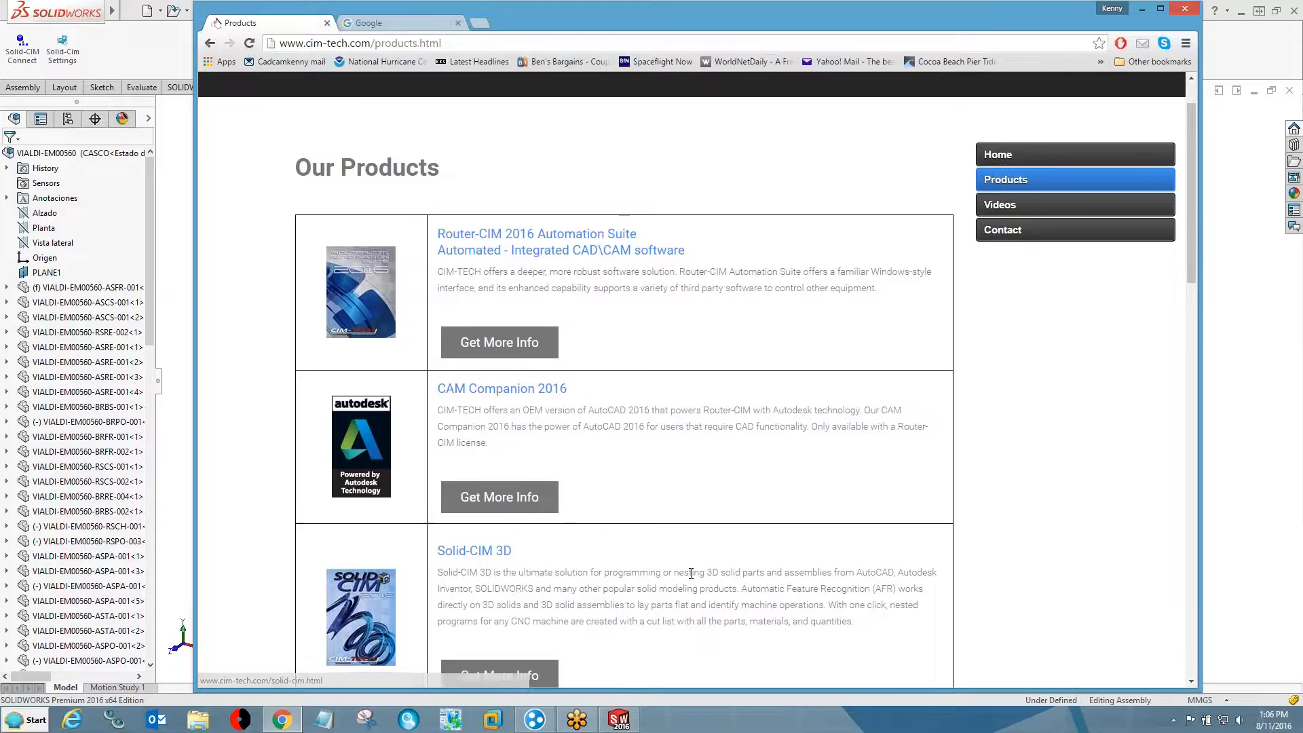
{"action": "scroll", "coordinate": [805, 528], "scroll_direction": "up", "scroll_amount": 3}
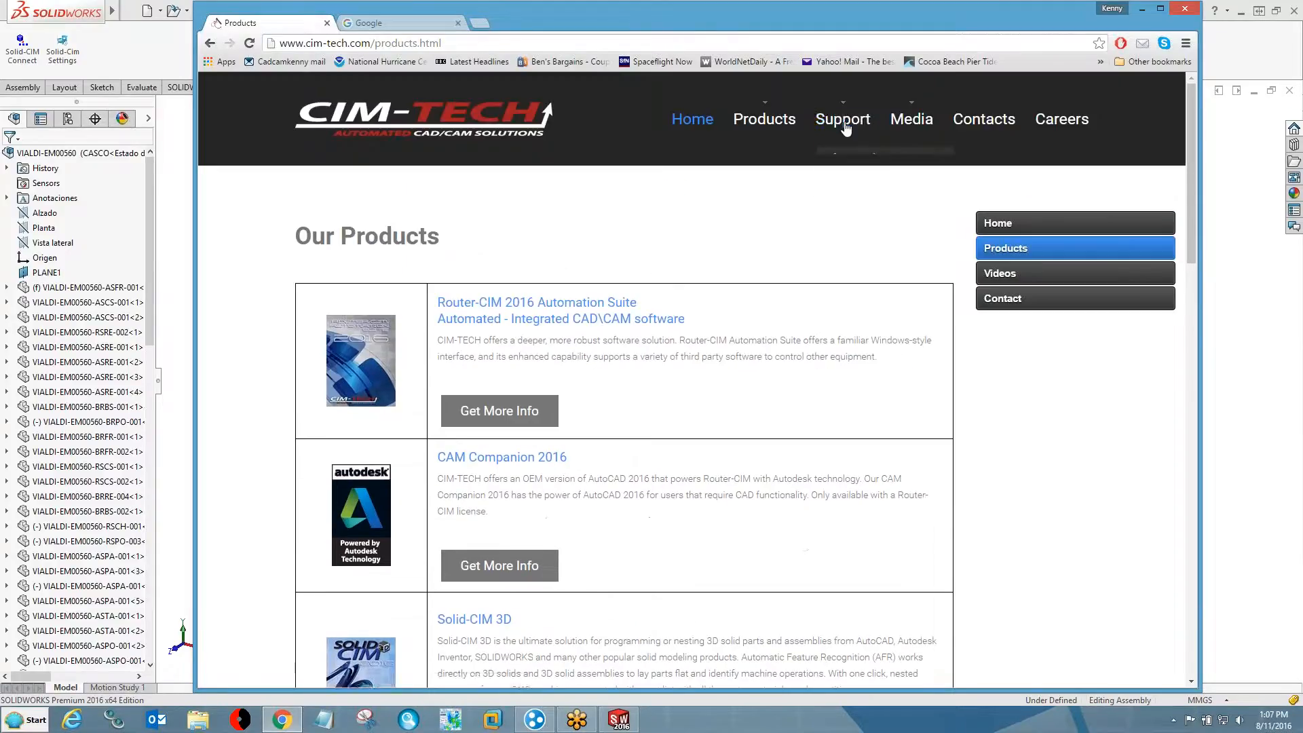
- Open the site's Videos page to view the video demonstrations
{"action": "mouse_move", "coordinate": [845, 135]}
{"action": "mouse_move", "coordinate": [911, 122]}
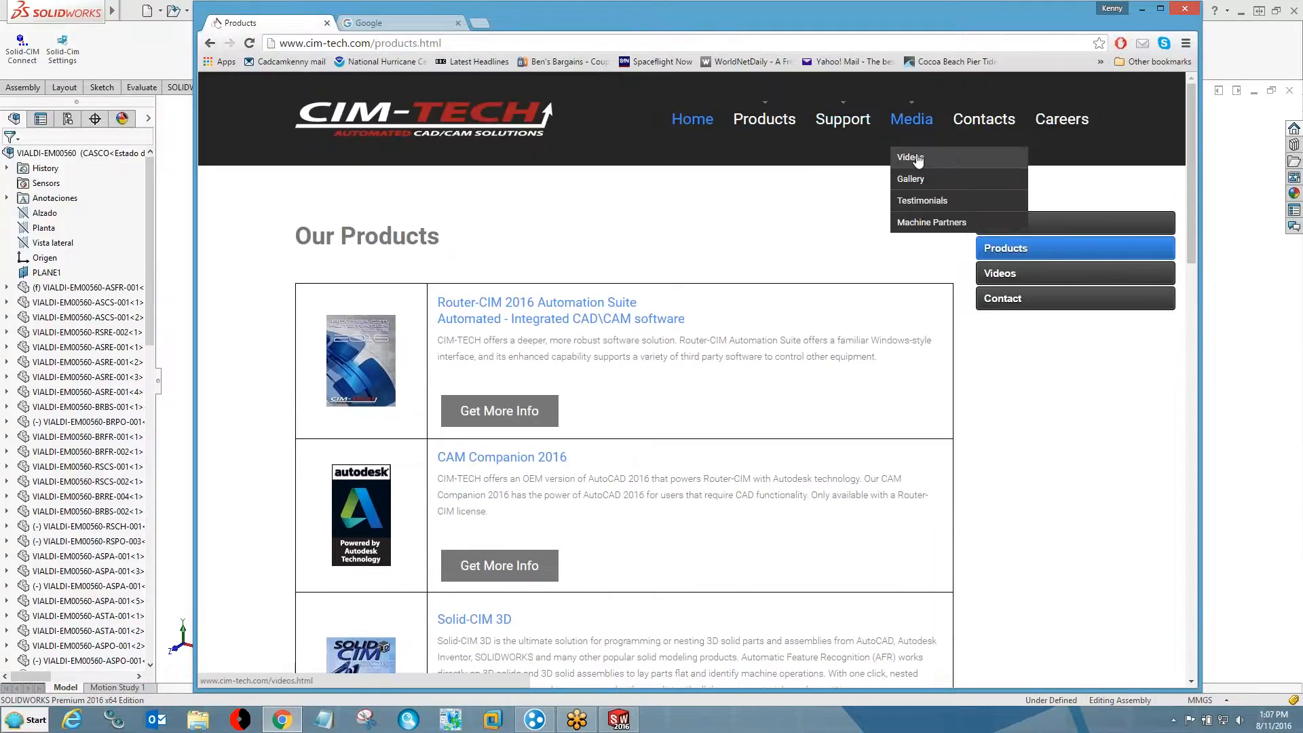
{"action": "left_click", "coordinate": [903, 158]}
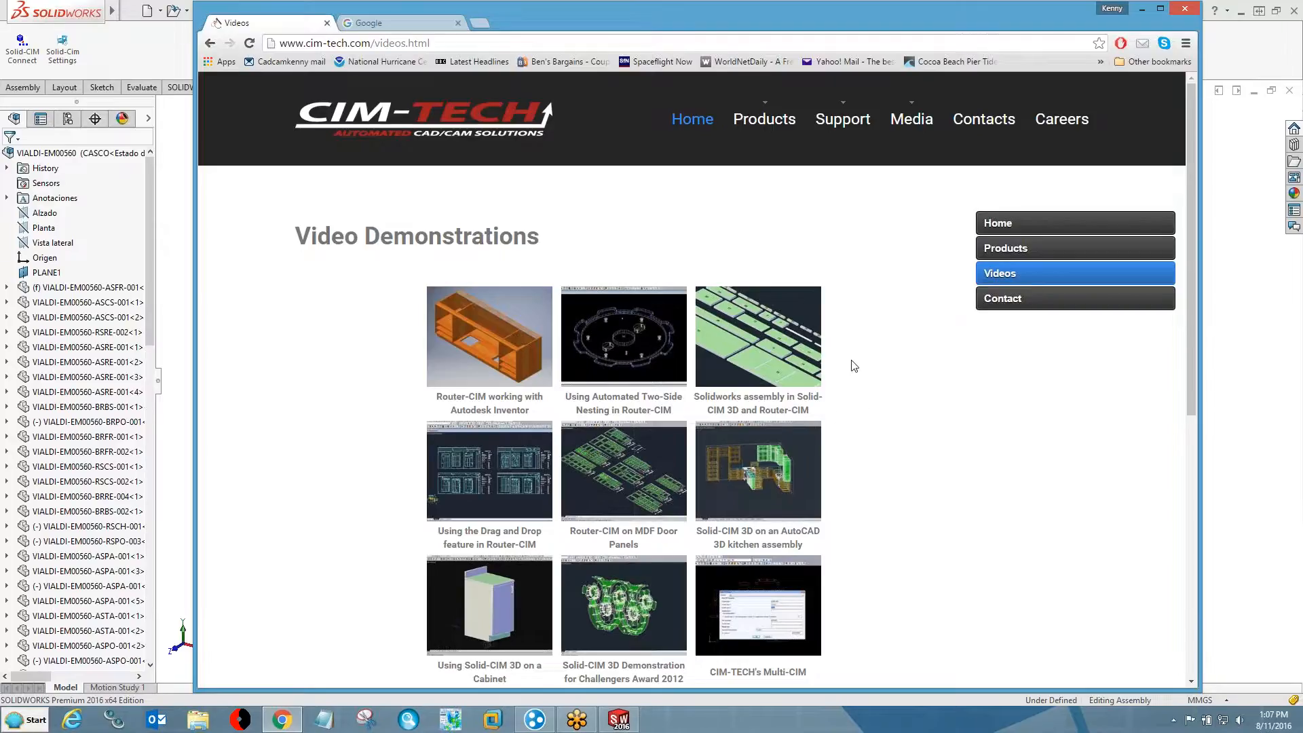
- View the Advanced AutoNEST product page and its Staydown Nesting and Common Line Nesting pages
{"action": "mouse_move", "coordinate": [765, 122]}
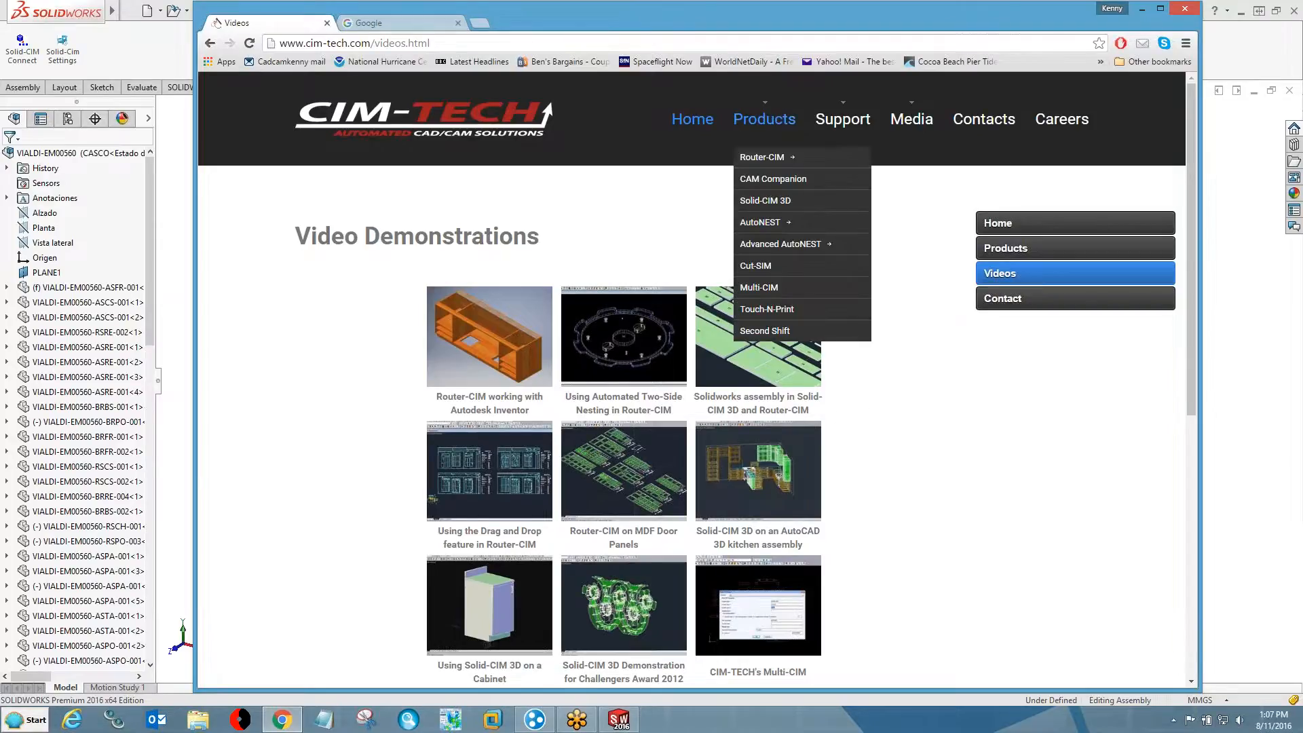
{"action": "left_click", "coordinate": [786, 246]}
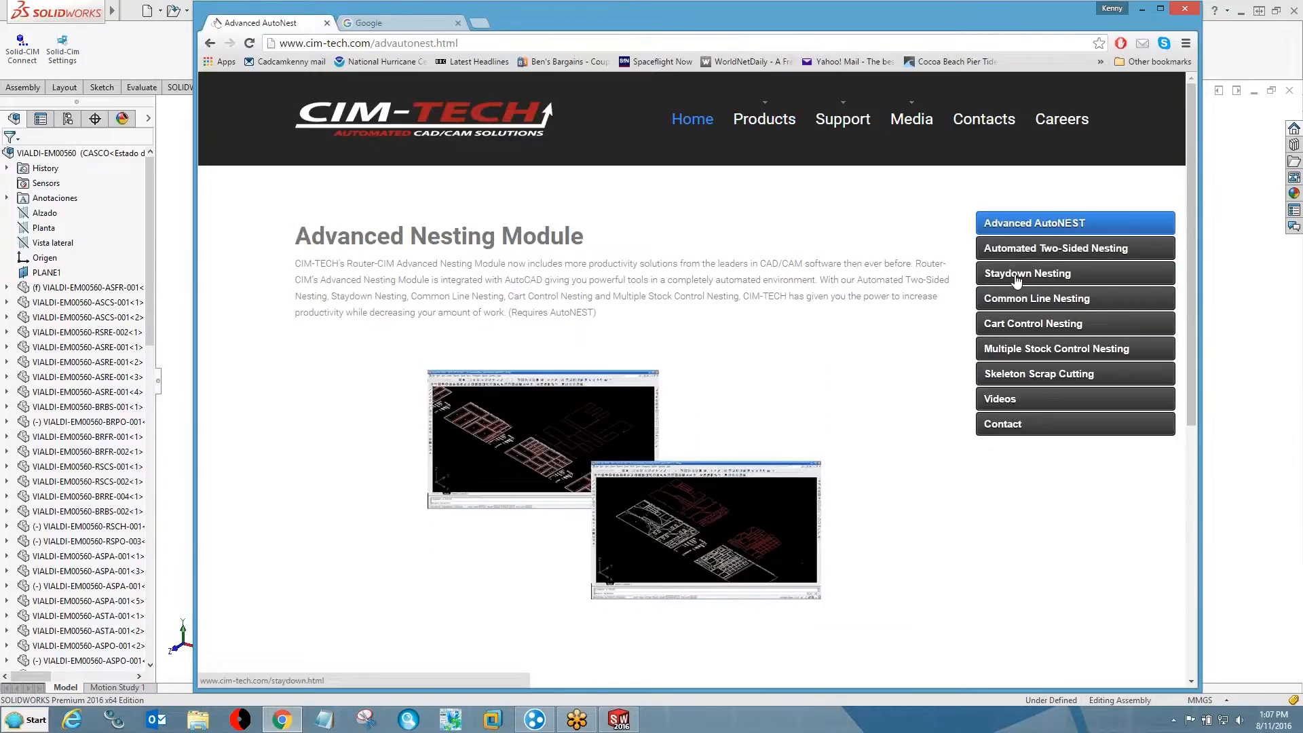
{"action": "left_click", "coordinate": [1014, 274]}
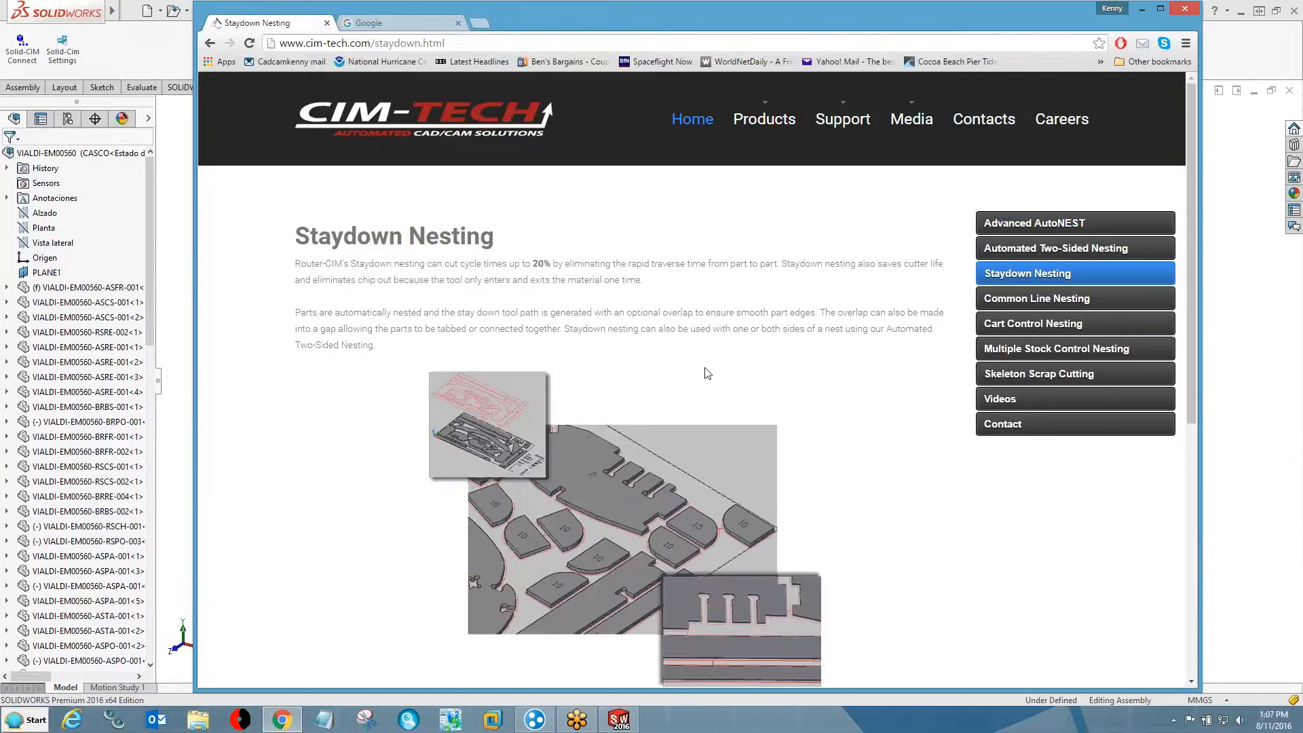
{"action": "scroll", "coordinate": [706, 371], "scroll_direction": "down", "scroll_amount": 2}
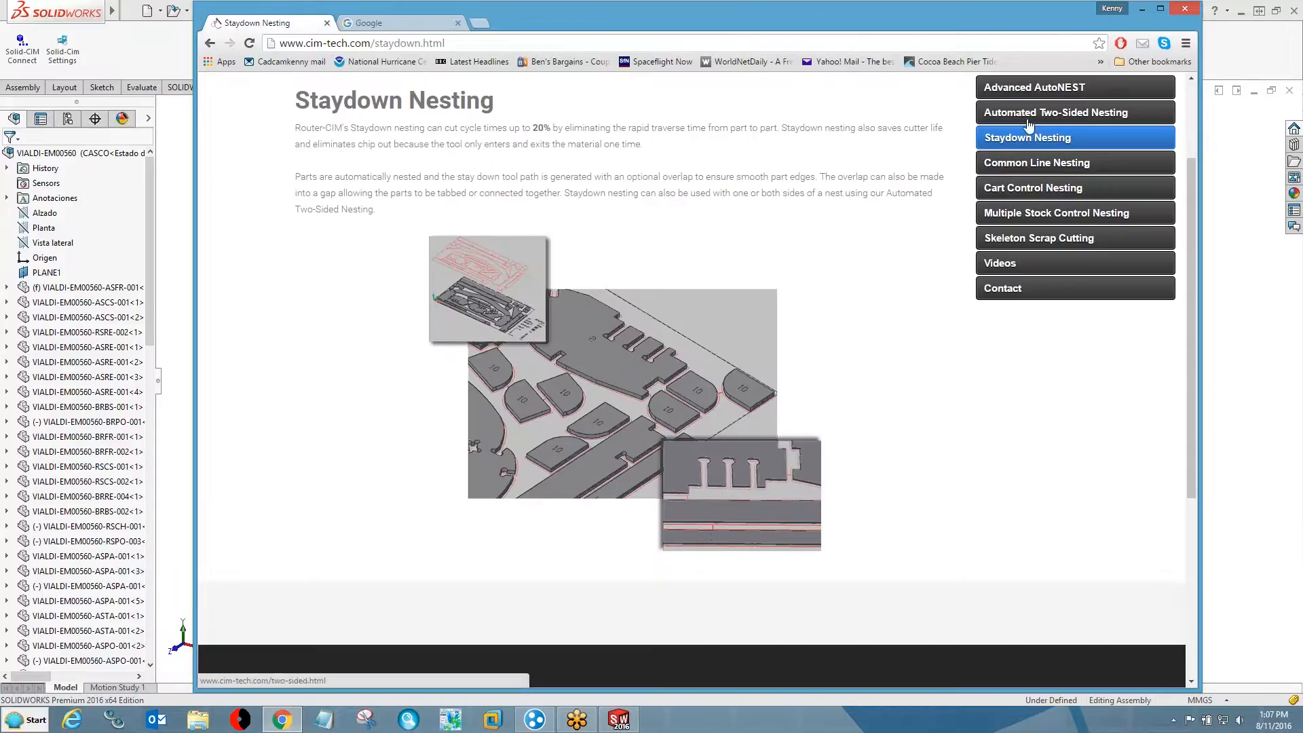
{"action": "left_click", "coordinate": [1023, 163]}
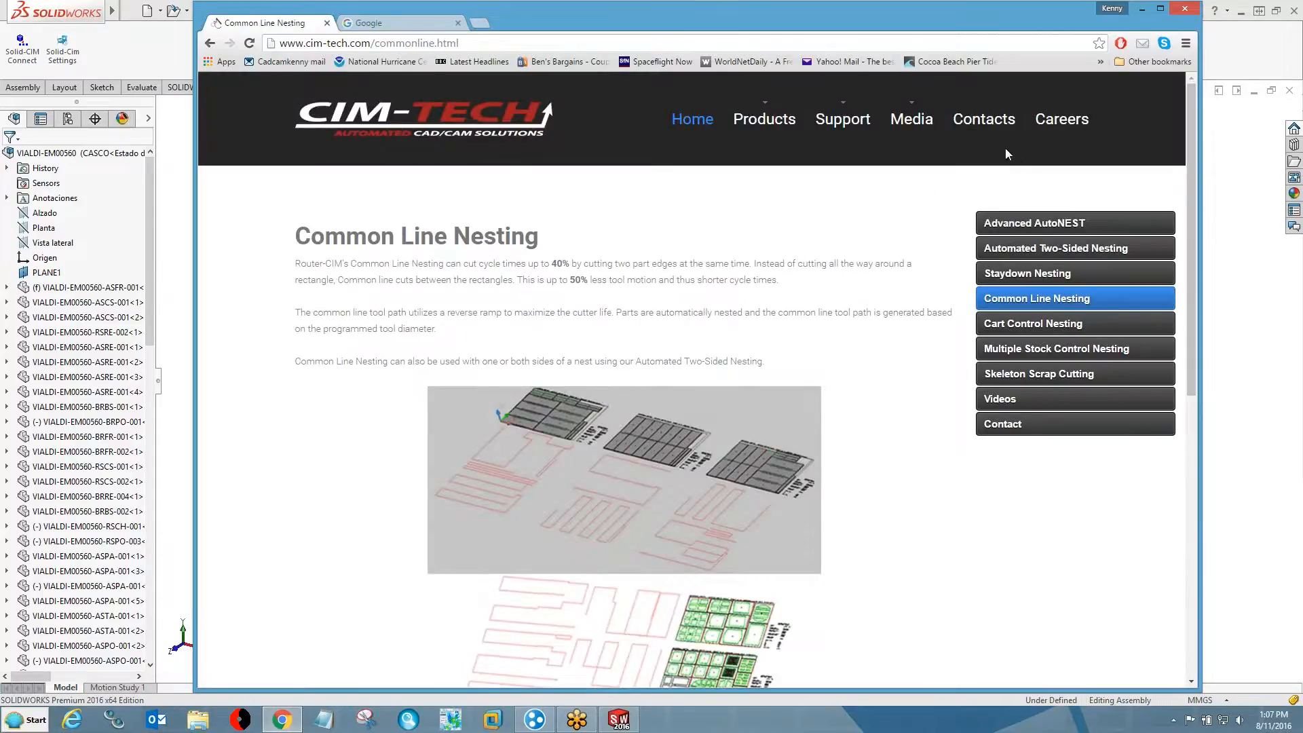
- Open the Router-CIM product page and look through the Automation Suite description down to the Labeling section
{"action": "mouse_move", "coordinate": [909, 119]}
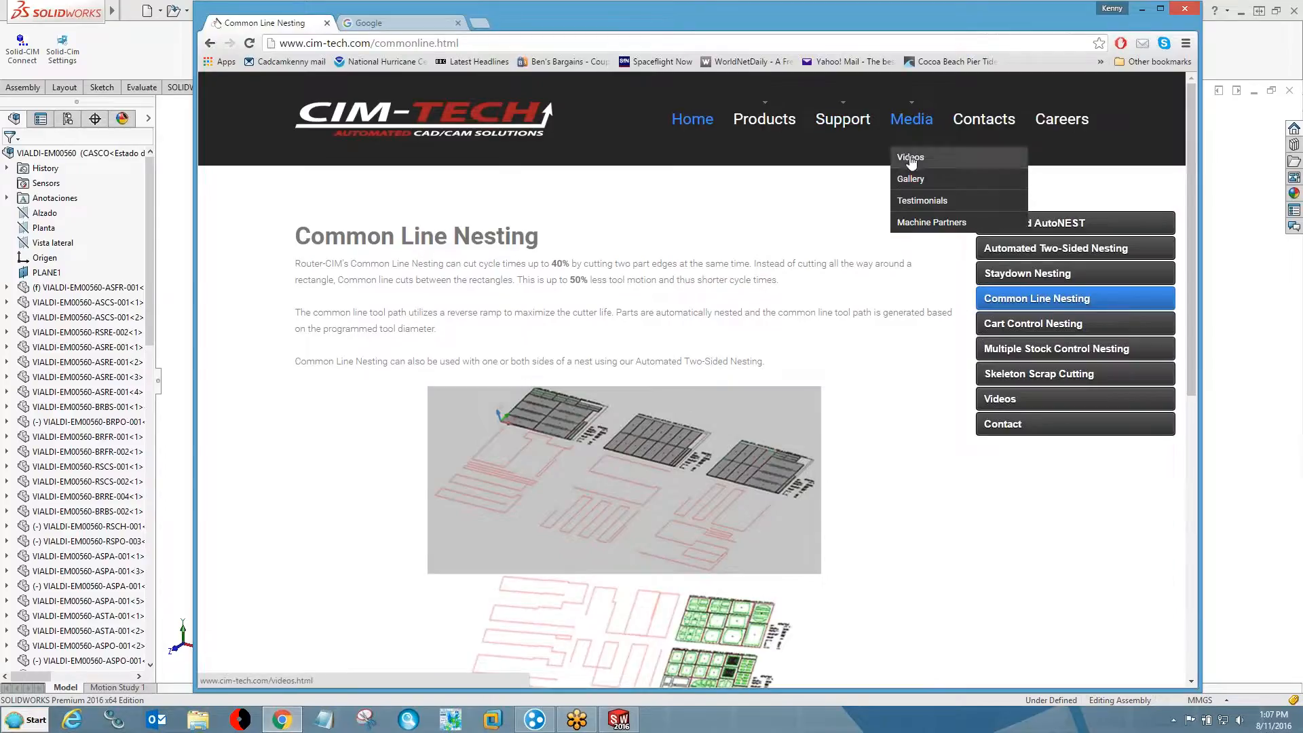
{"action": "mouse_move", "coordinate": [825, 126]}
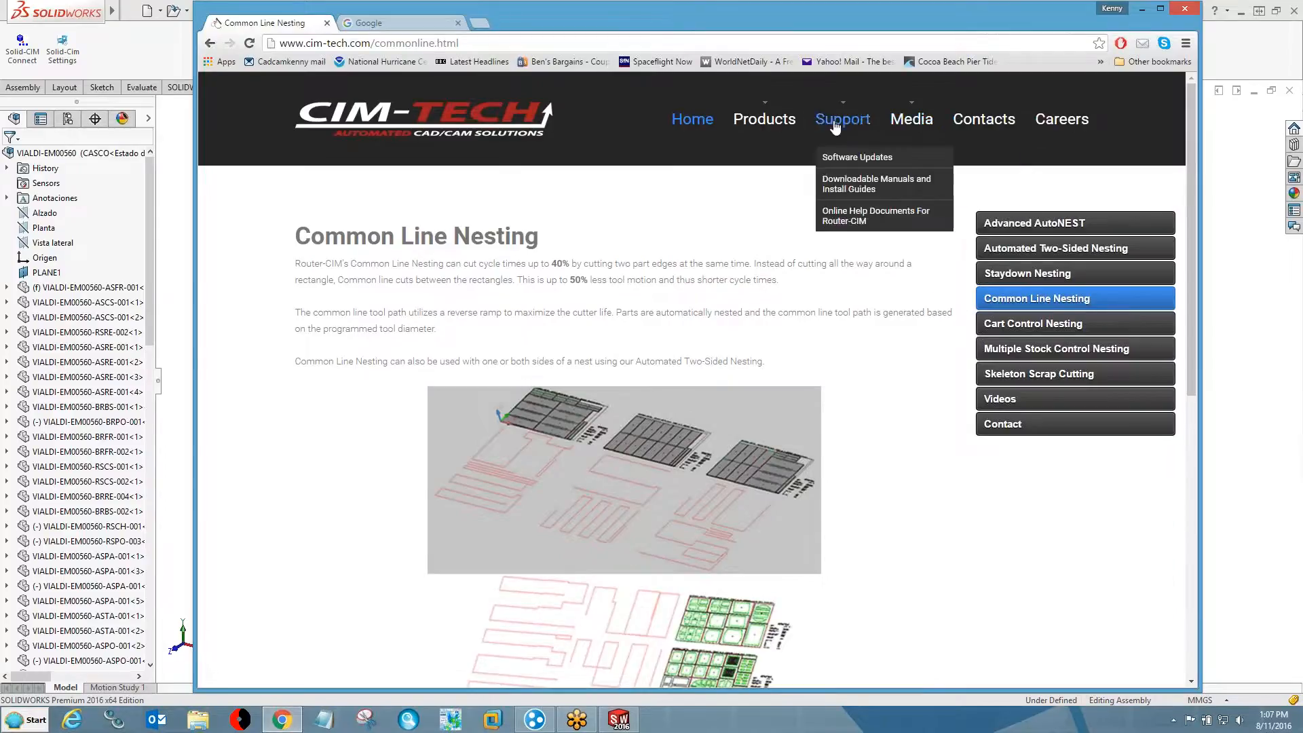
{"action": "mouse_move", "coordinate": [781, 126]}
{"action": "mouse_move", "coordinate": [747, 160]}
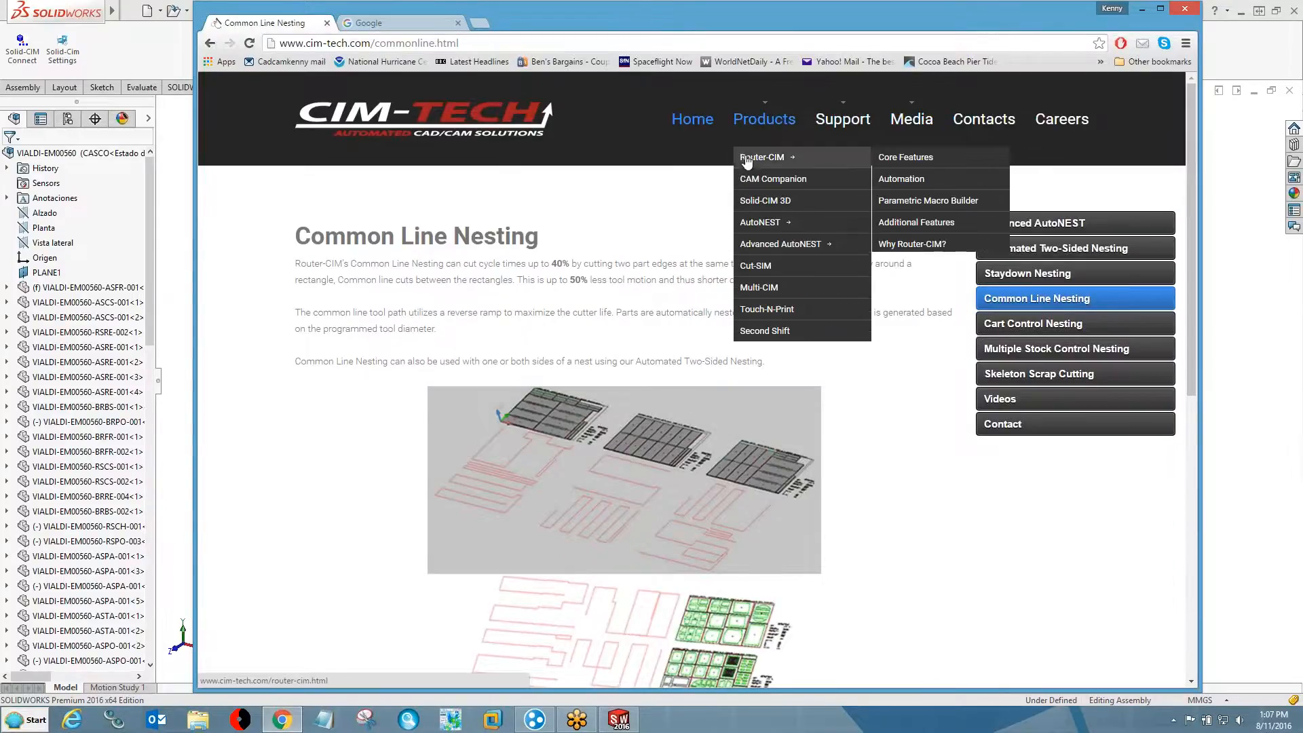
{"action": "left_click", "coordinate": [747, 160]}
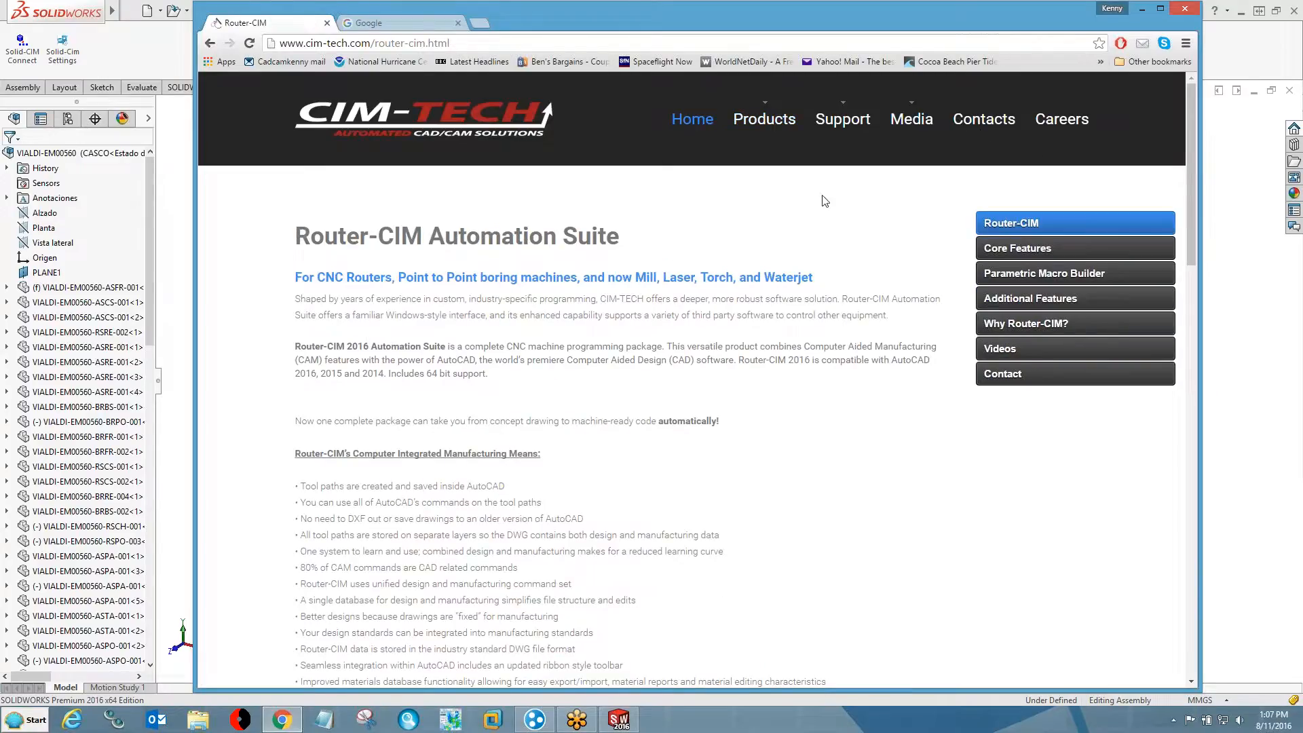
{"action": "mouse_move", "coordinate": [764, 121]}
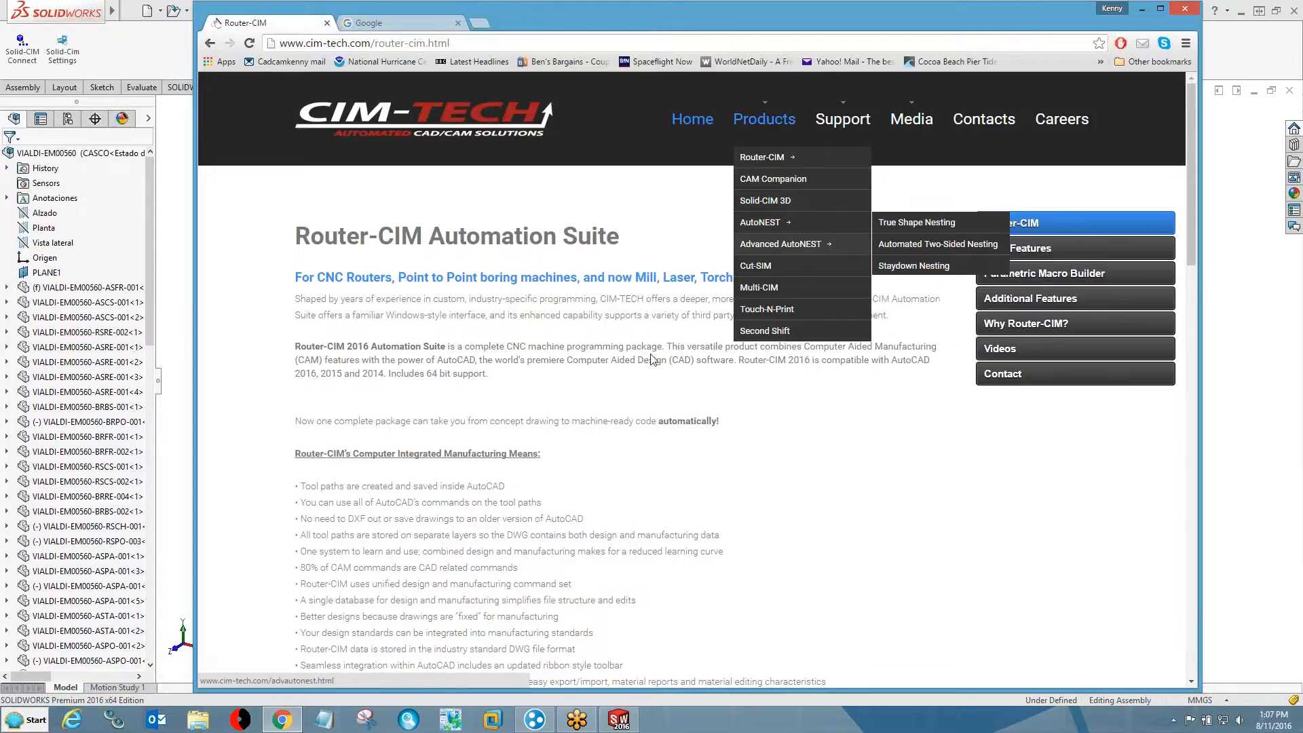
{"action": "scroll", "coordinate": [616, 373], "scroll_direction": "down", "scroll_amount": 7}
{"action": "scroll", "coordinate": [827, 406], "scroll_direction": "down", "scroll_amount": 10}
{"action": "scroll", "coordinate": [828, 405], "scroll_direction": "up", "scroll_amount": 8}
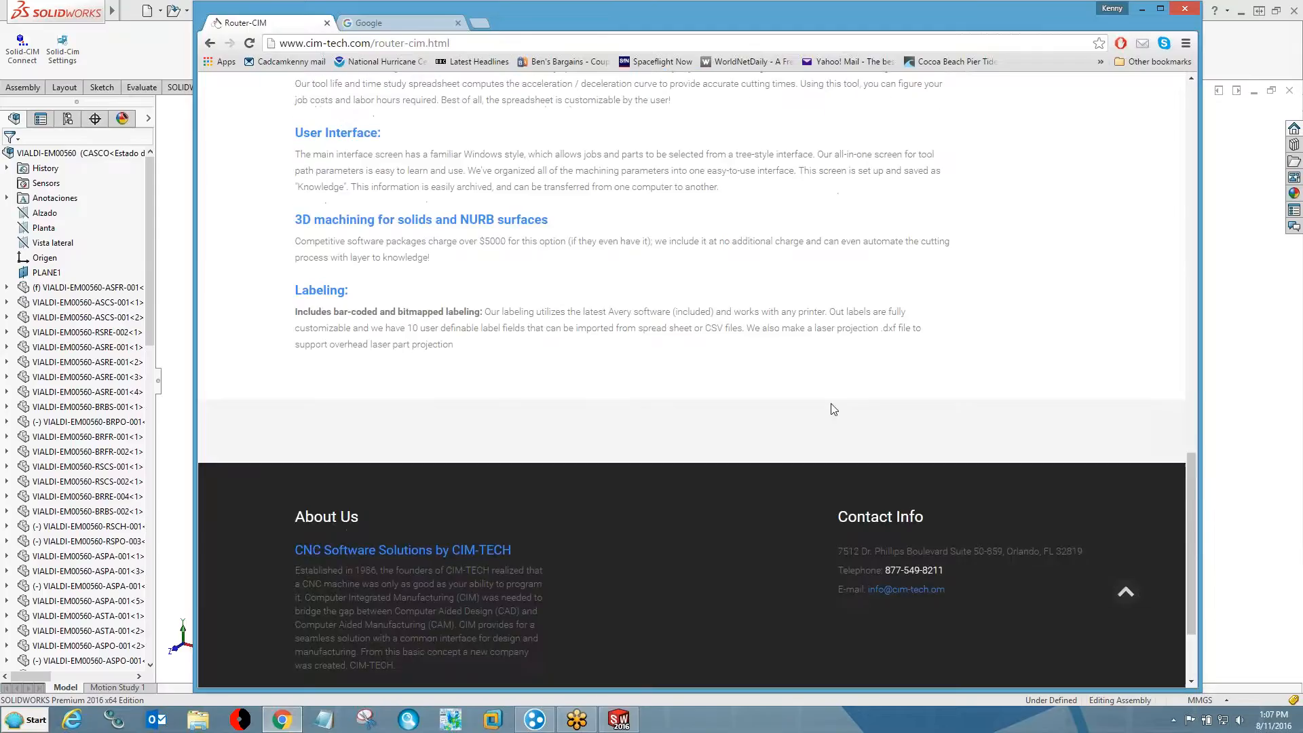
{"action": "scroll", "coordinate": [825, 405], "scroll_direction": "up", "scroll_amount": 9}
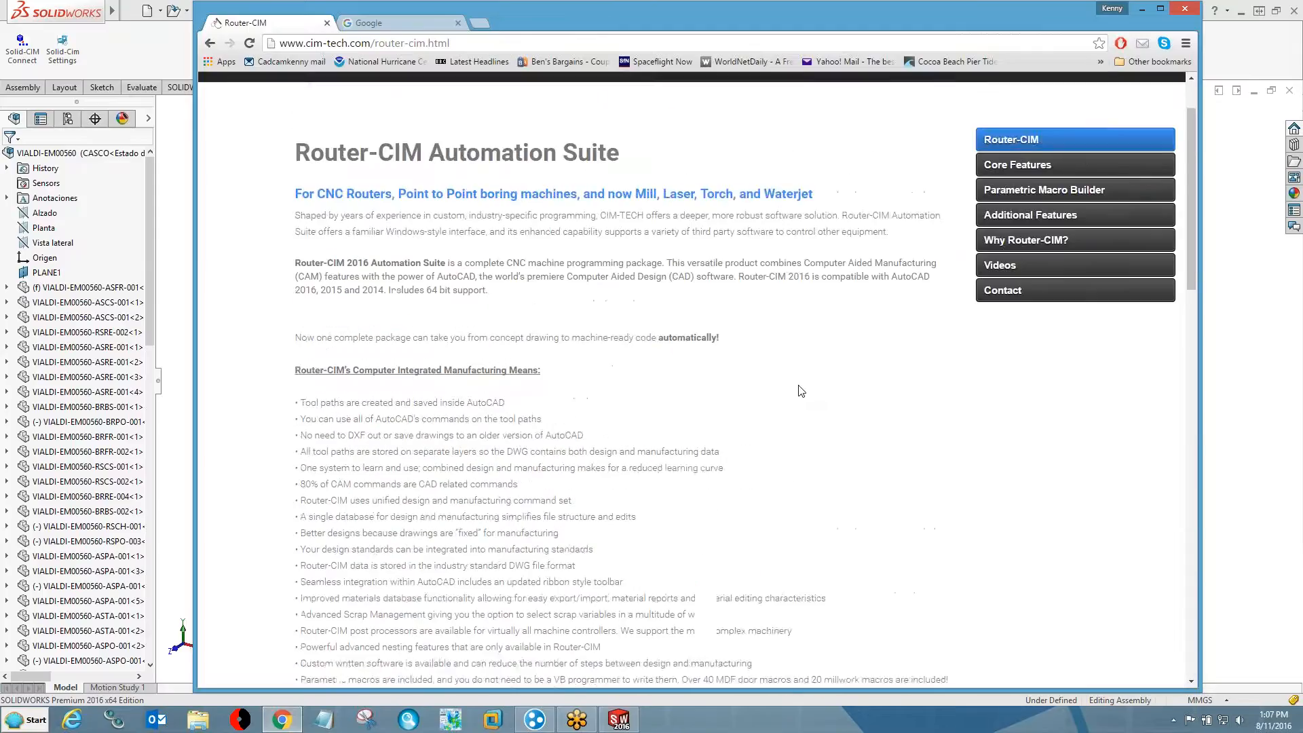
- Open Router-CIM's Core Features page and examine the features from the all-in-one interface to the lettering package
{"action": "left_click", "coordinate": [1032, 248]}
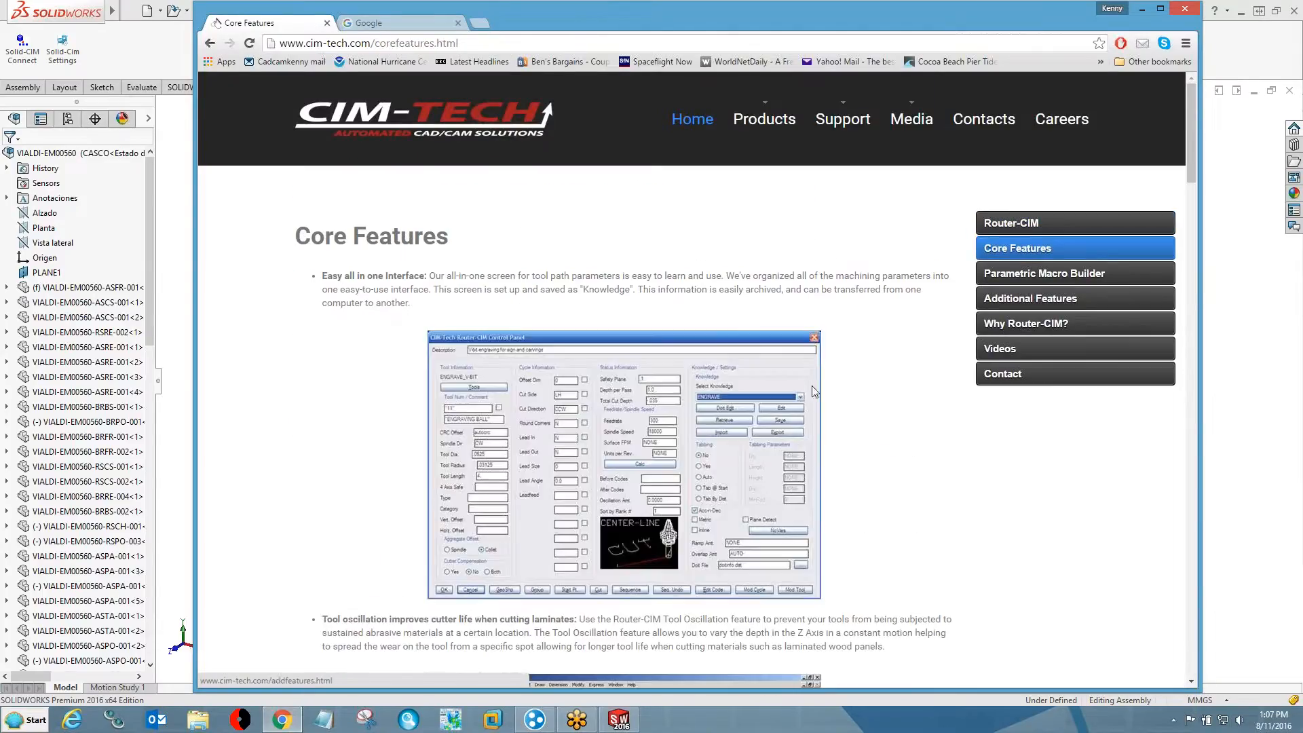
{"action": "scroll", "coordinate": [834, 407], "scroll_direction": "down", "scroll_amount": 2}
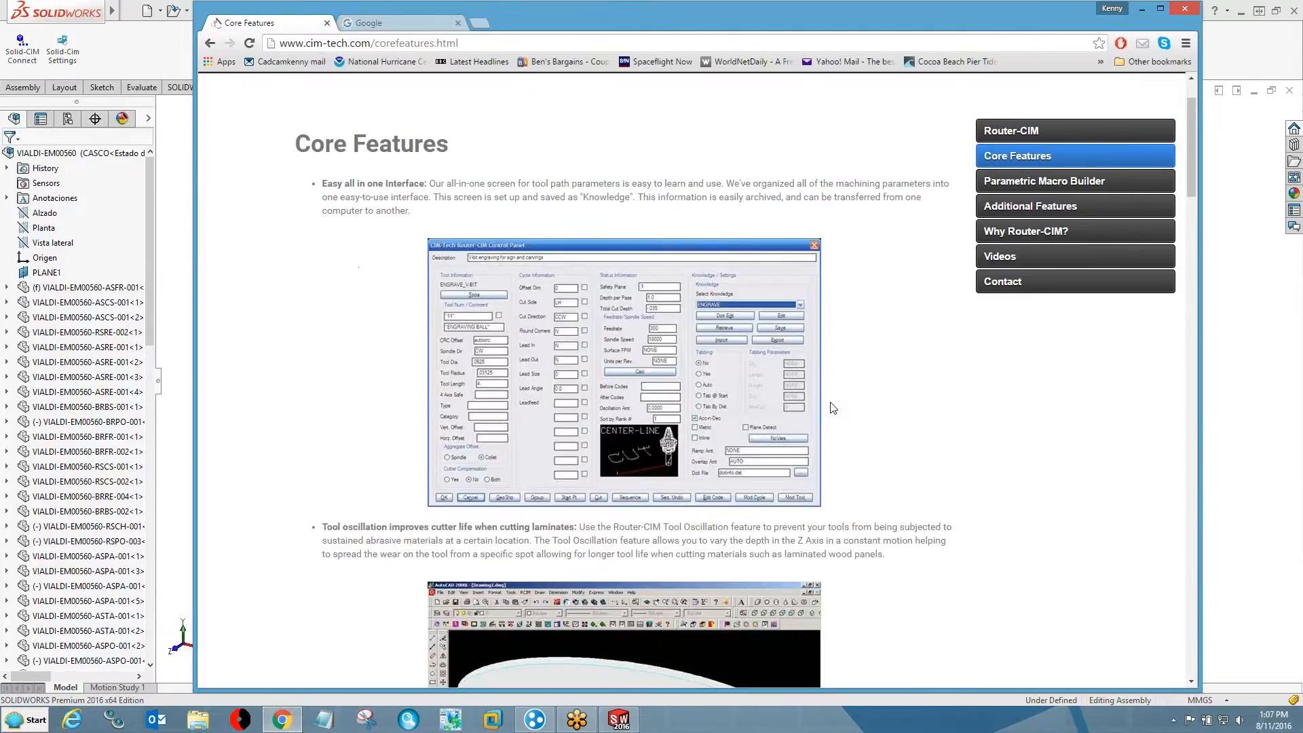
{"action": "scroll", "coordinate": [851, 415], "scroll_direction": "down", "scroll_amount": 15}
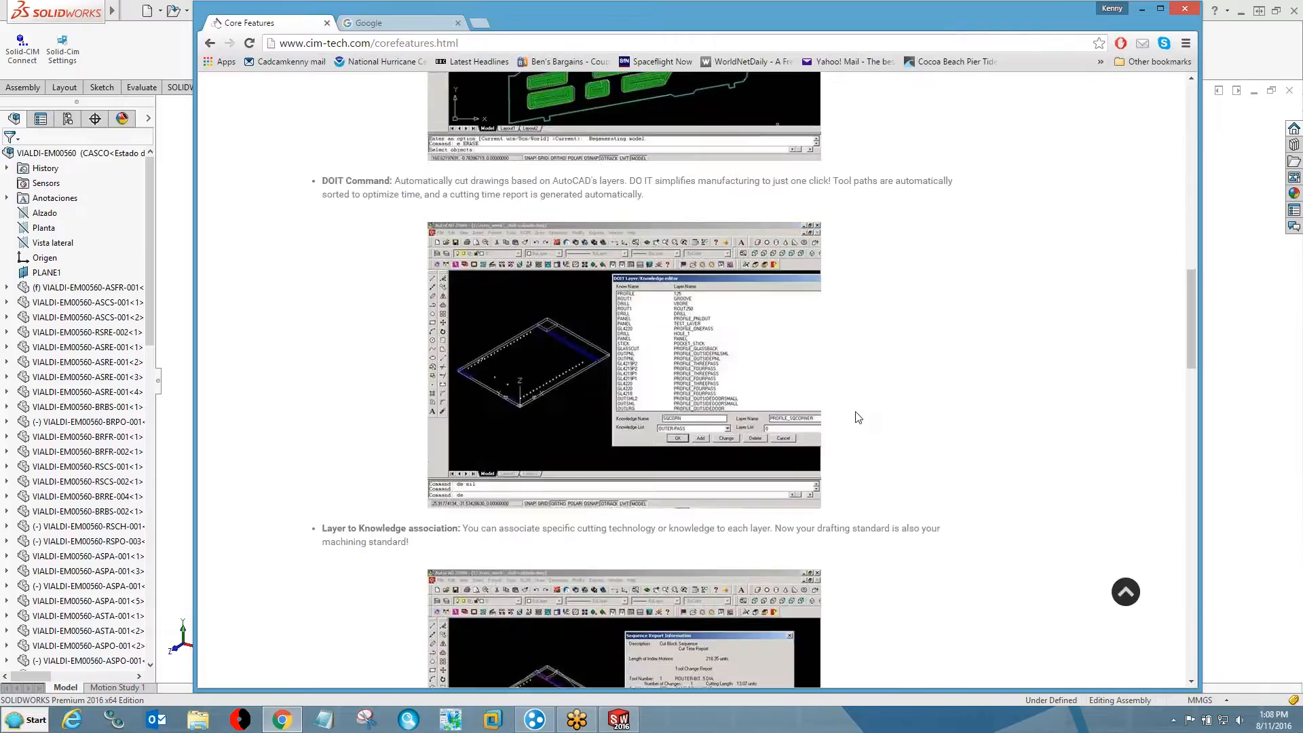
{"action": "scroll", "coordinate": [858, 417], "scroll_direction": "down", "scroll_amount": 5}
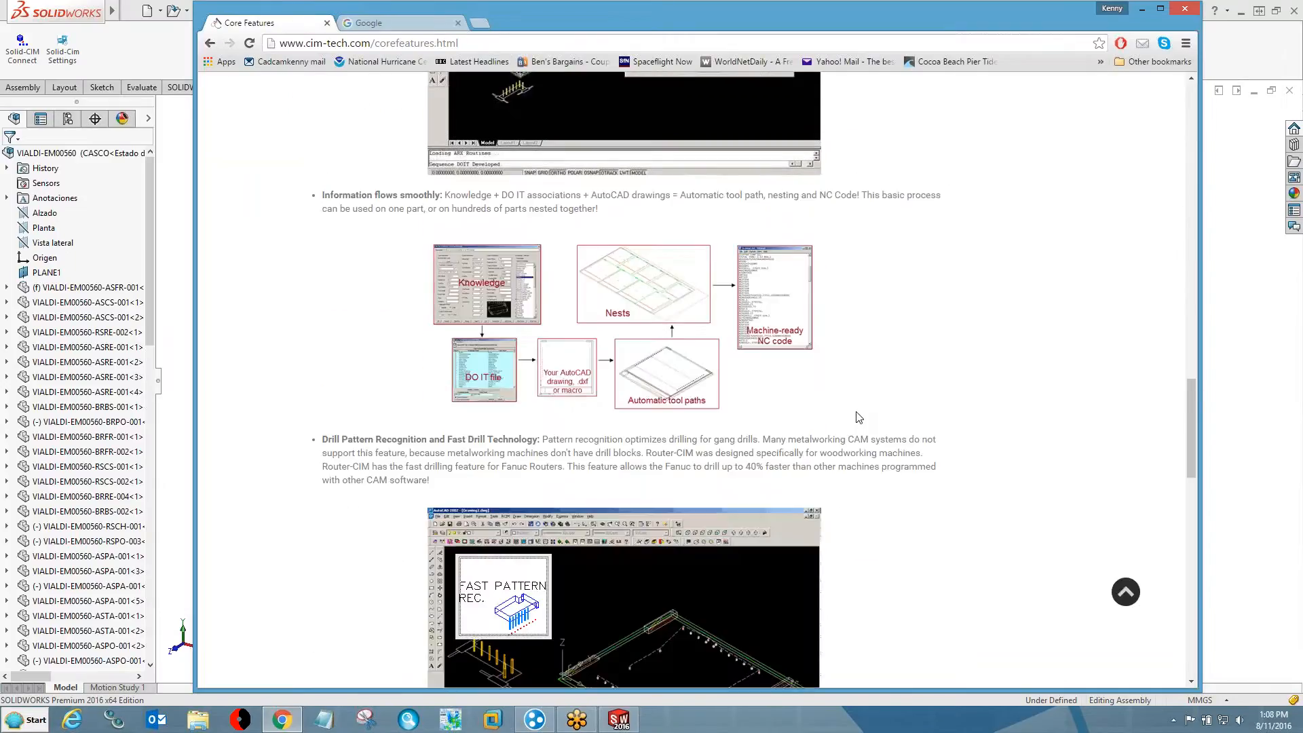
{"action": "scroll", "coordinate": [858, 417], "scroll_direction": "down", "scroll_amount": 7}
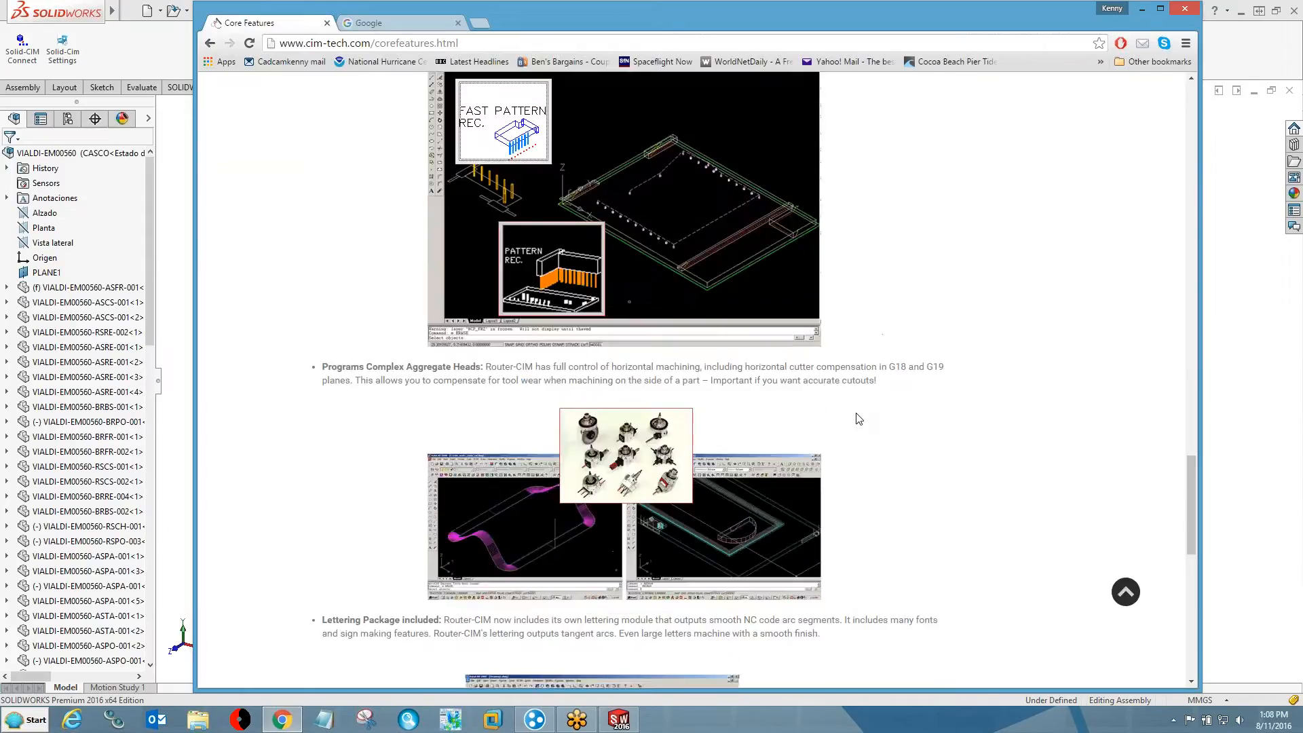
{"action": "scroll", "coordinate": [858, 418], "scroll_direction": "down", "scroll_amount": 4}
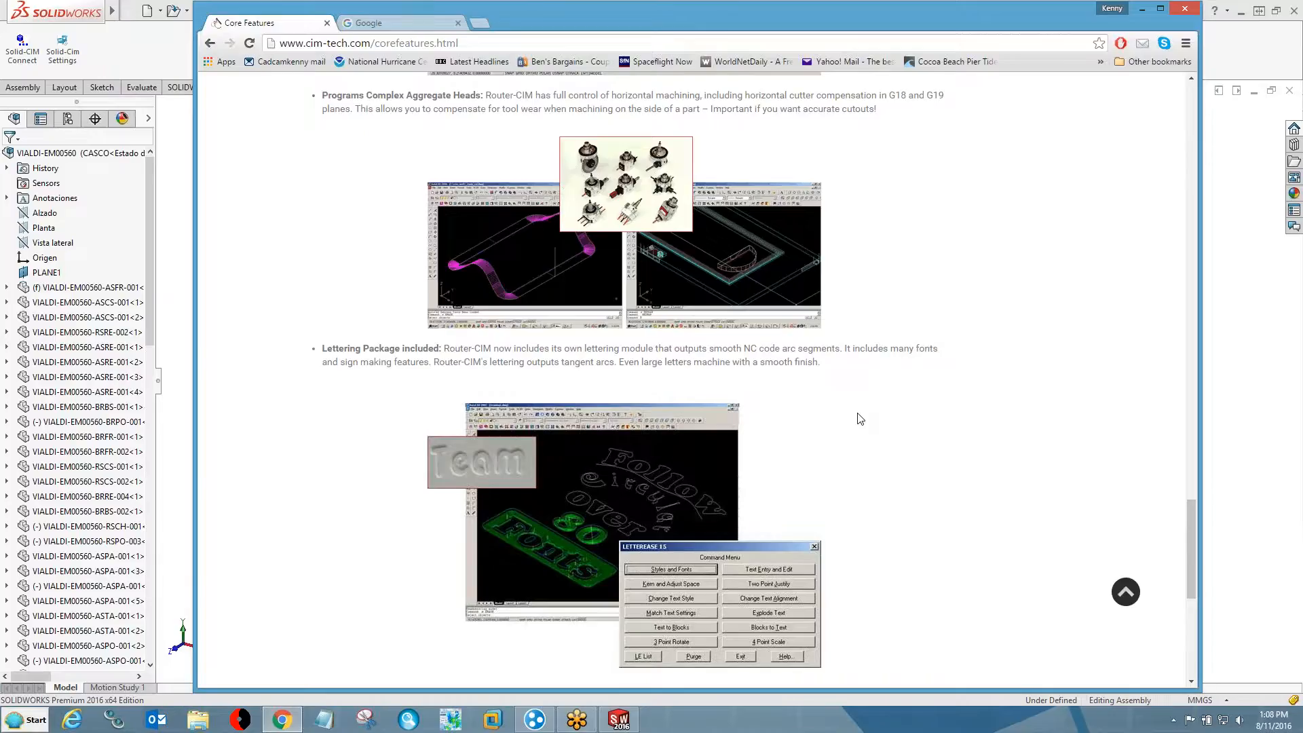
{"action": "scroll", "coordinate": [859, 419], "scroll_direction": "down", "scroll_amount": 6}
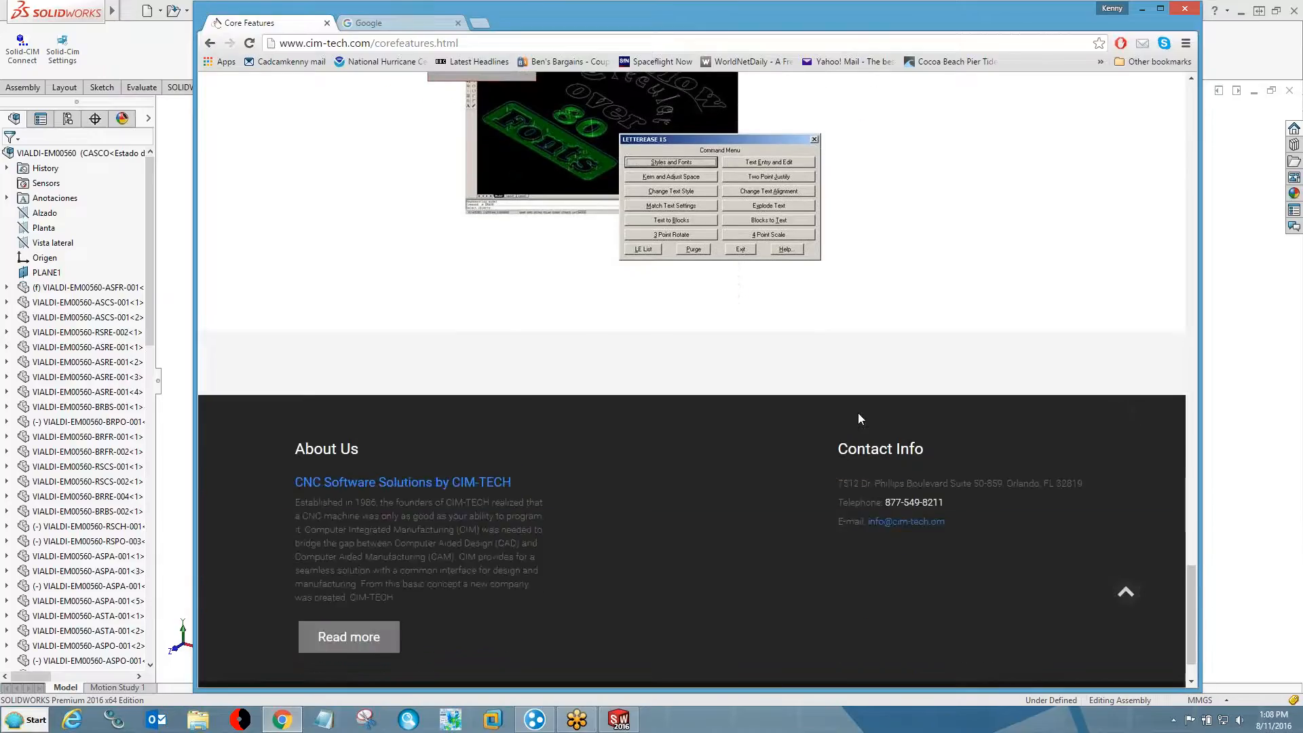
{"action": "scroll", "coordinate": [859, 418], "scroll_direction": "up", "scroll_amount": 15}
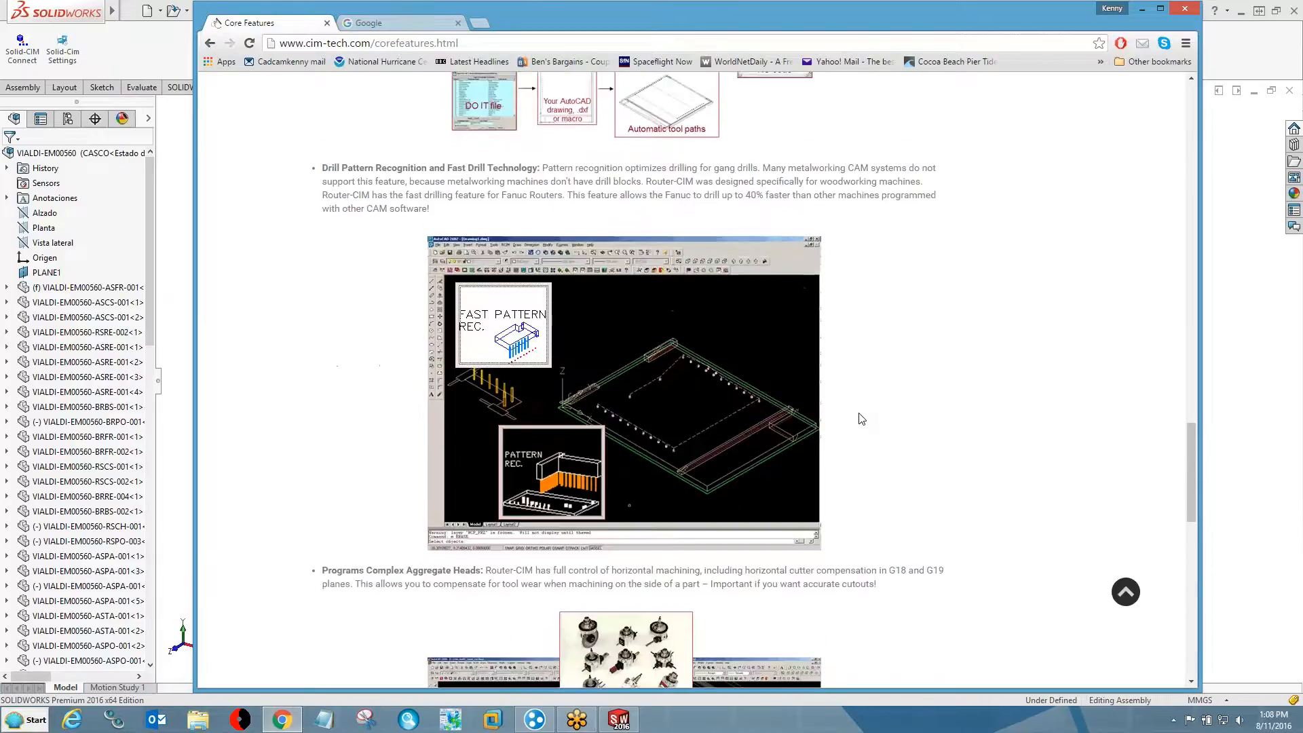
{"action": "scroll", "coordinate": [863, 416], "scroll_direction": "up", "scroll_amount": 15}
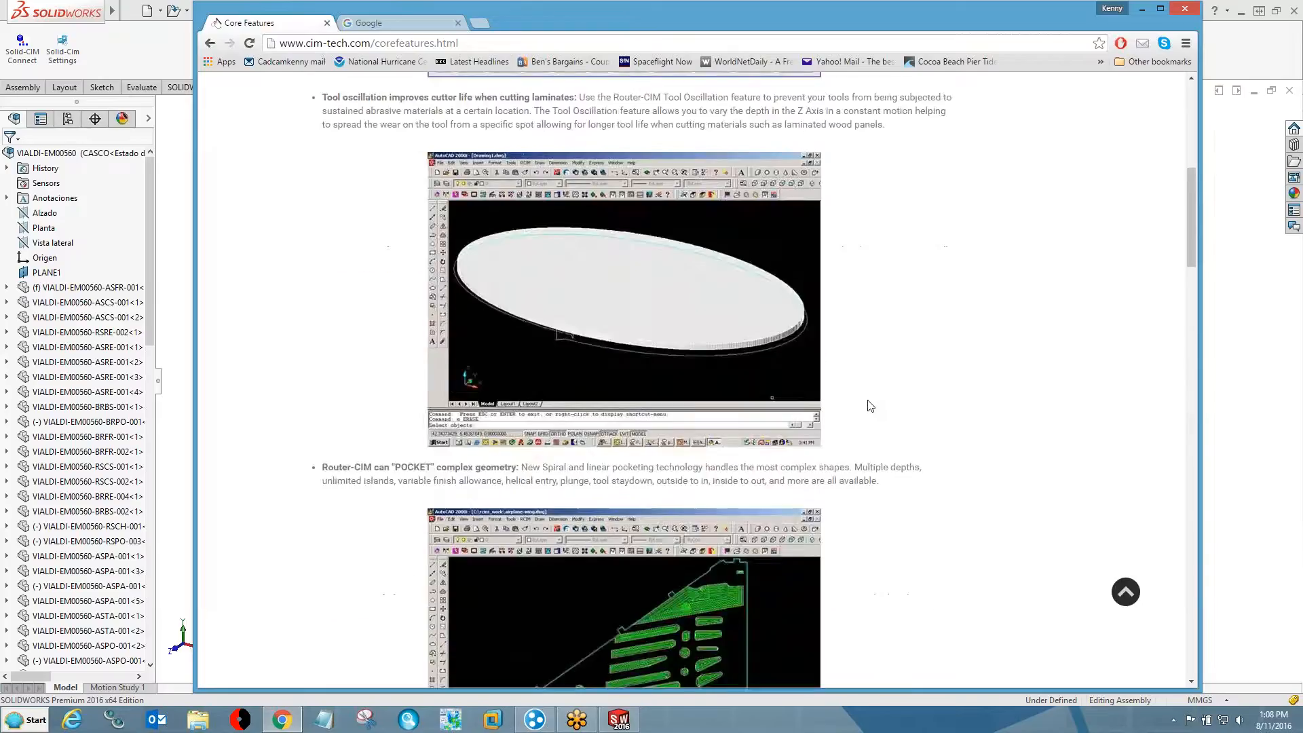
- Open the Parametric Macro Builder page and look through its parametric features and door macros
{"action": "left_click", "coordinate": [1038, 274]}
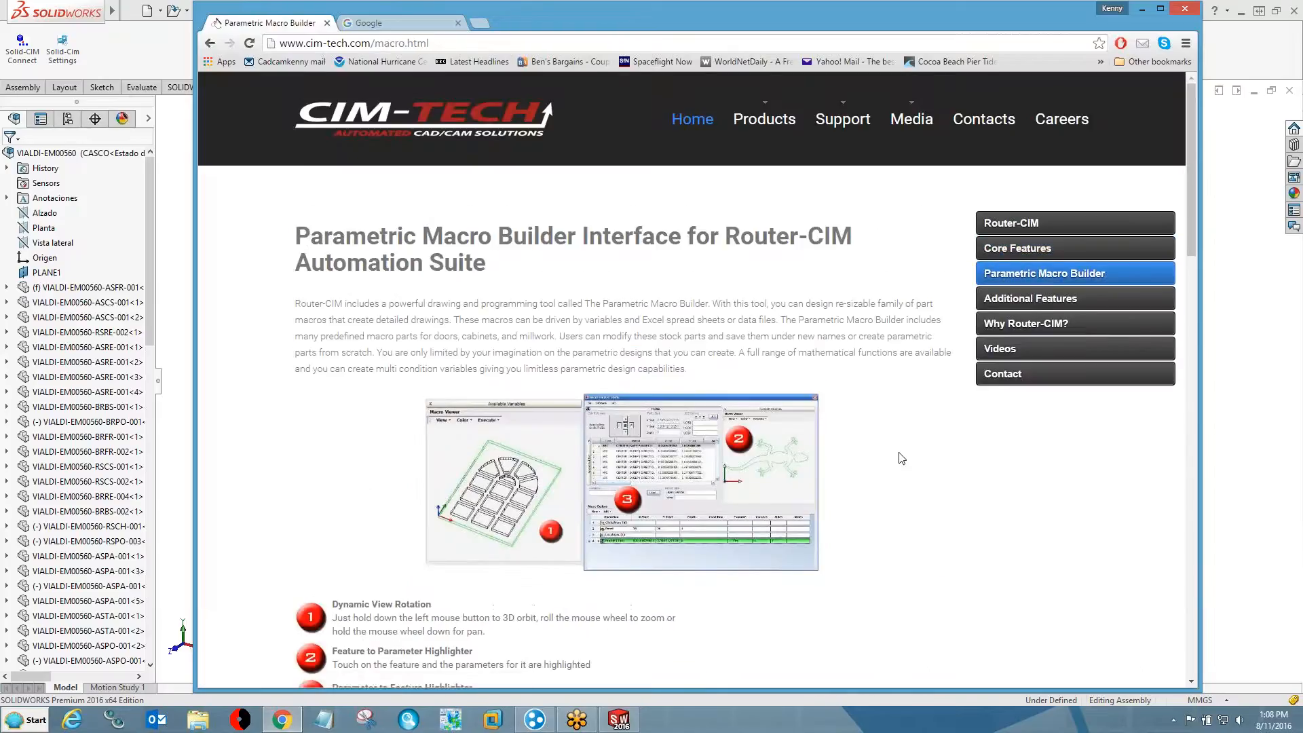
{"action": "scroll", "coordinate": [901, 459], "scroll_direction": "down", "scroll_amount": 6}
{"action": "scroll", "coordinate": [901, 459], "scroll_direction": "down", "scroll_amount": 3}
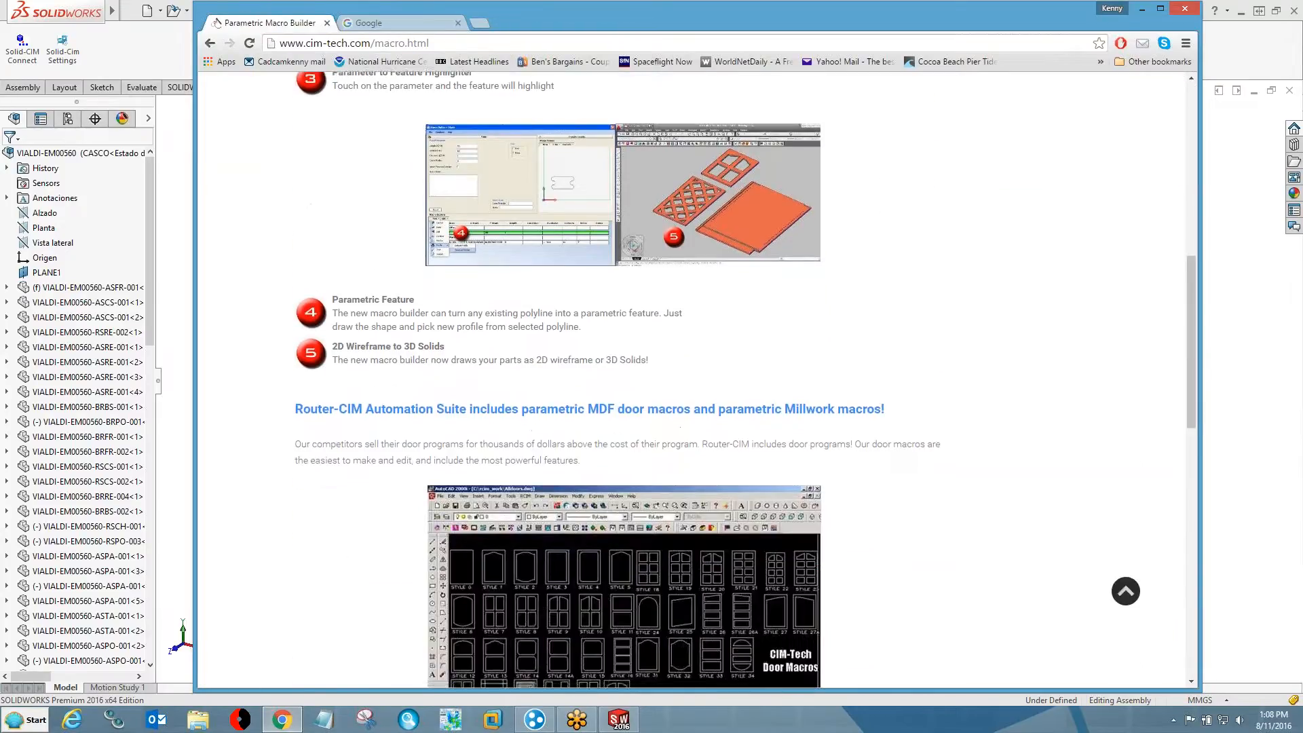
{"action": "scroll", "coordinate": [901, 458], "scroll_direction": "down", "scroll_amount": 8}
{"action": "scroll", "coordinate": [903, 459], "scroll_direction": "down", "scroll_amount": 4}
{"action": "scroll", "coordinate": [901, 454], "scroll_direction": "up", "scroll_amount": 15}
{"action": "scroll", "coordinate": [901, 455], "scroll_direction": "up", "scroll_amount": 6}
- View Router-CIM's Additional Features page and read through the Why Router-CIM? page
{"action": "left_click", "coordinate": [1038, 297]}
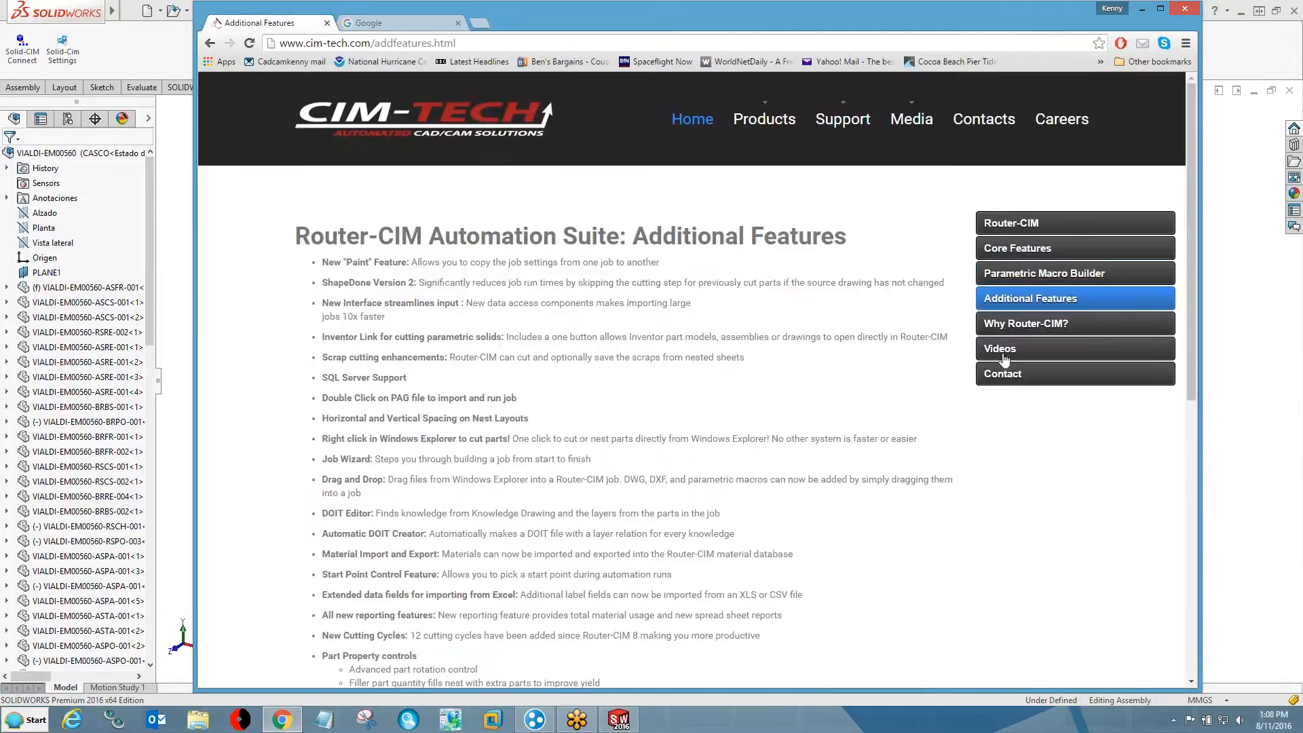
{"action": "left_click", "coordinate": [1018, 328]}
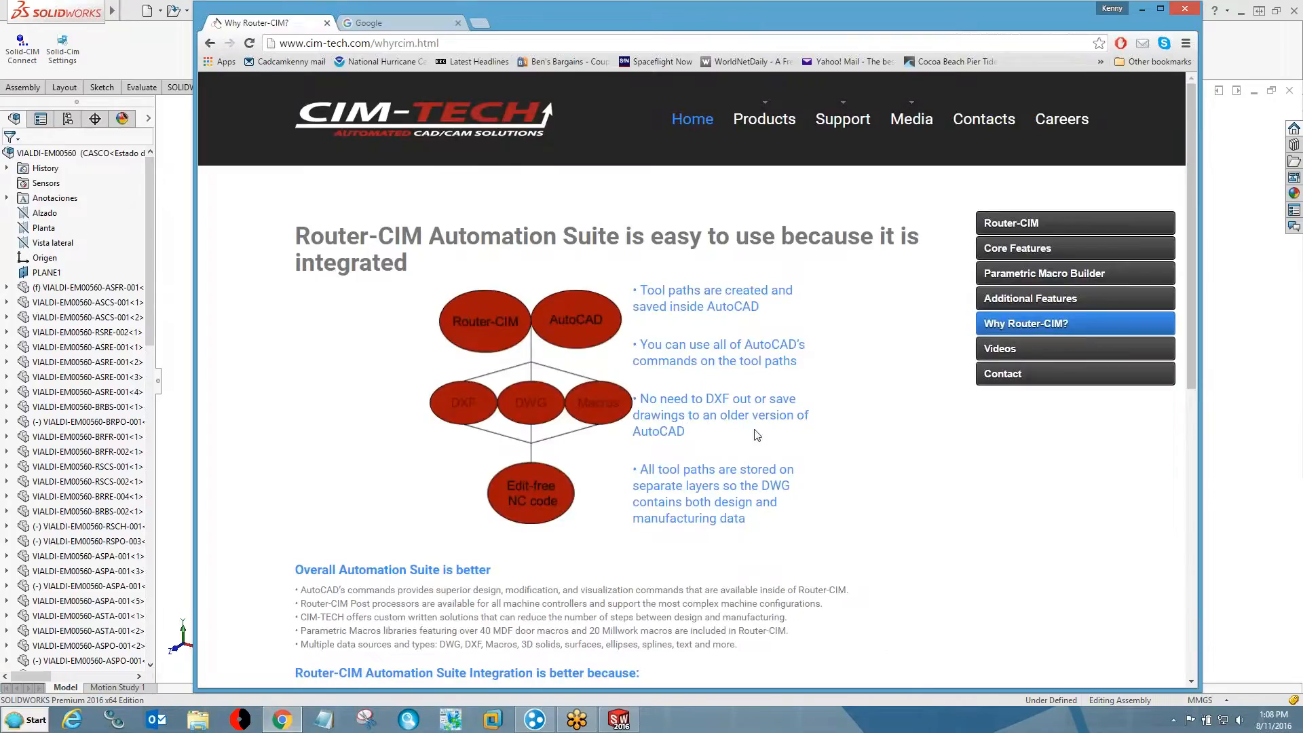
{"action": "scroll", "coordinate": [921, 461], "scroll_direction": "down", "scroll_amount": 2}
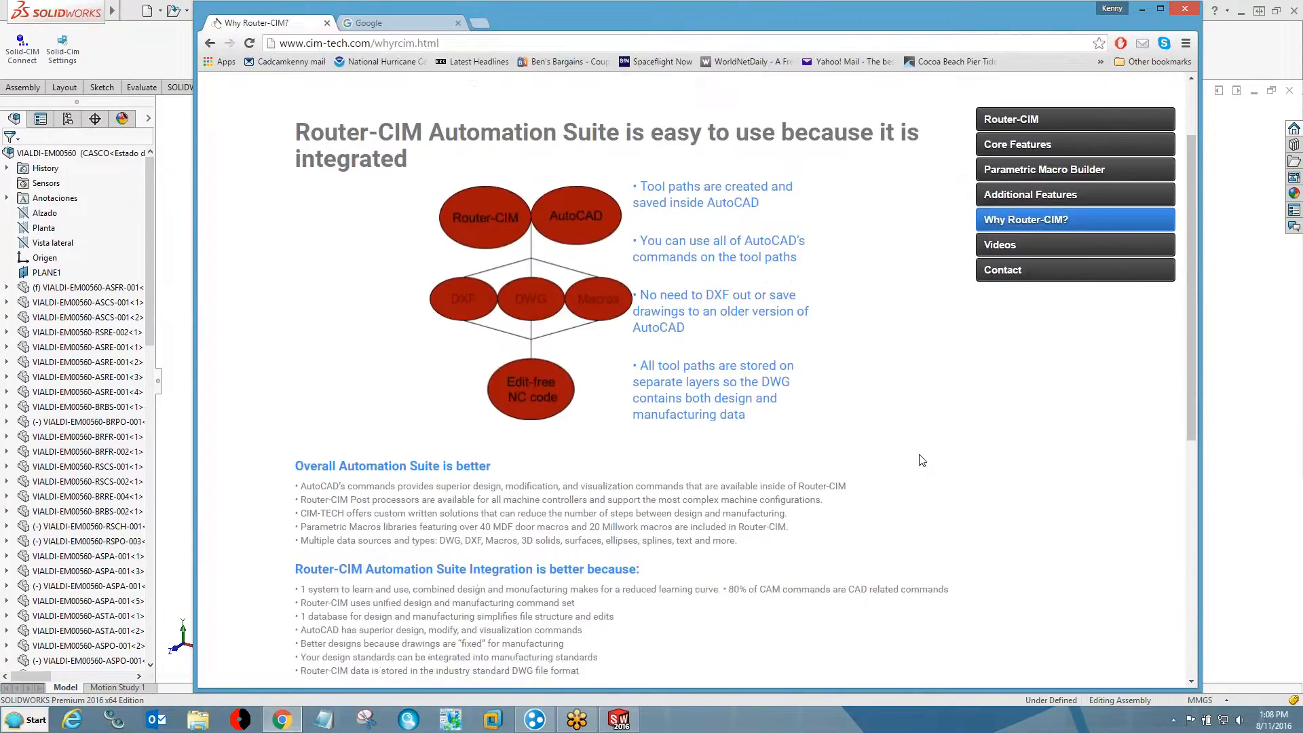
{"action": "scroll", "coordinate": [921, 460], "scroll_direction": "down", "scroll_amount": 8}
{"action": "scroll", "coordinate": [922, 450], "scroll_direction": "up", "scroll_amount": 10}
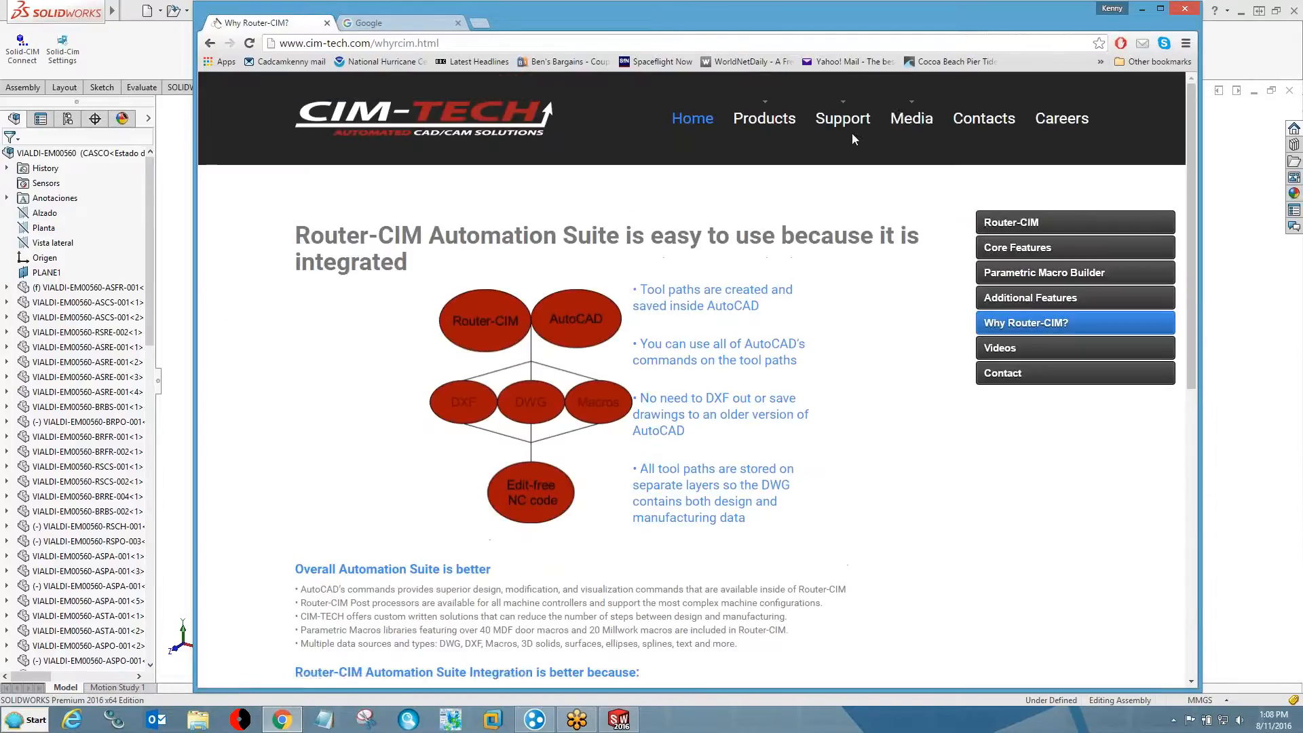
- Return to the Videos page of demonstrations and close the browser window
{"action": "mouse_move", "coordinate": [909, 133]}
{"action": "left_click", "coordinate": [929, 156]}
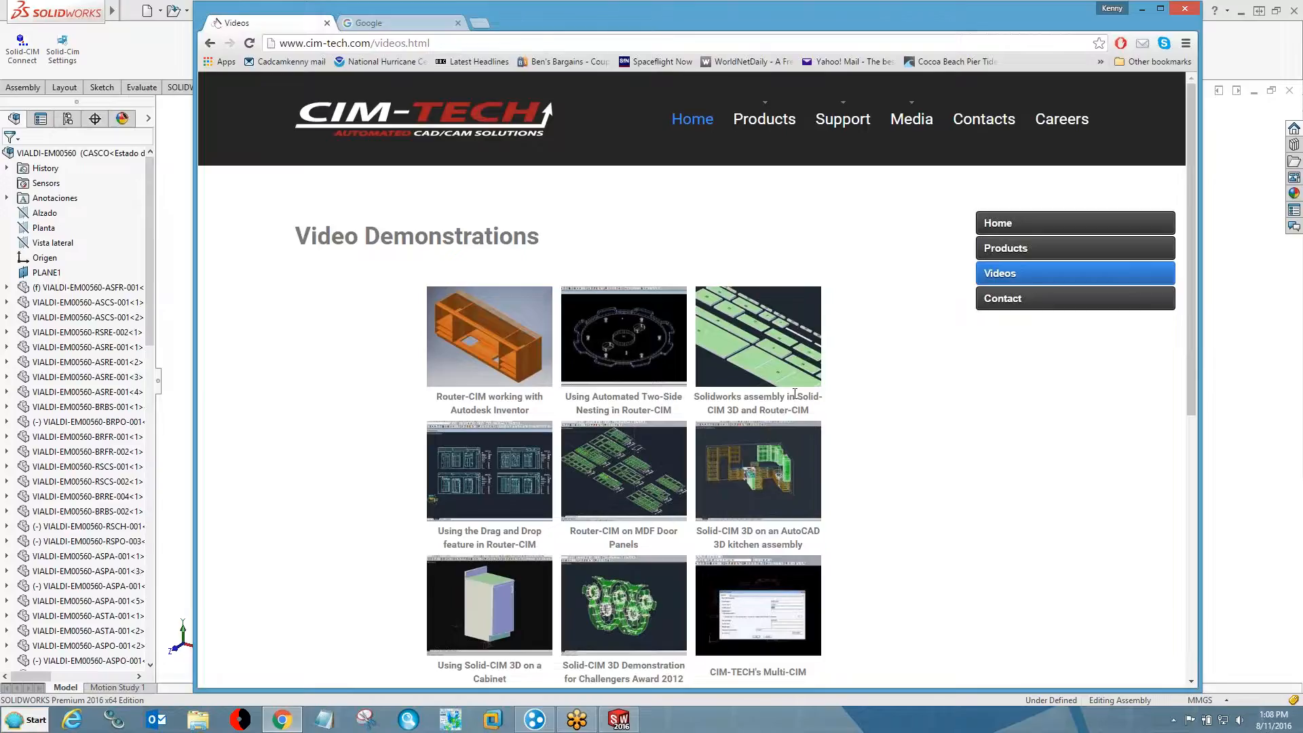
{"action": "left_click", "coordinate": [1184, 10]}
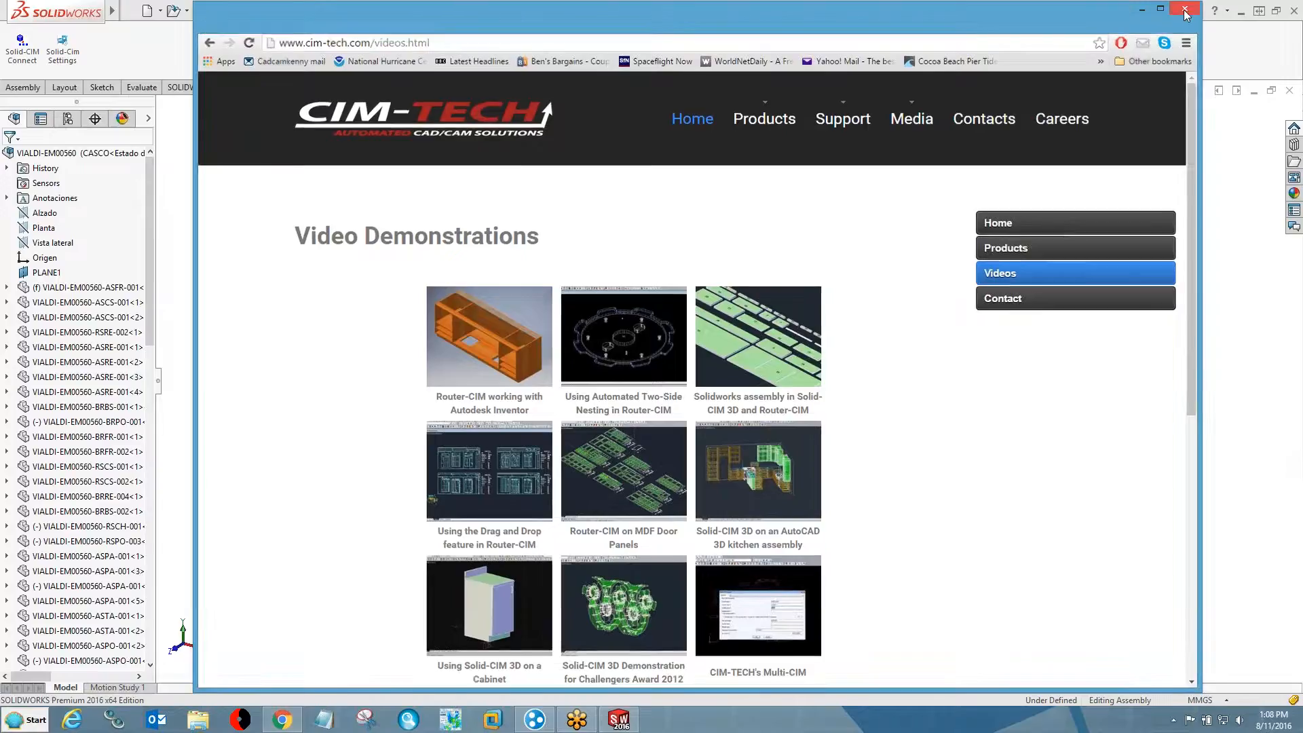
- Open the Solid-CIM settings, view the values in metric units, and cancel out of the dialog
{"action": "left_click", "coordinate": [72, 48]}
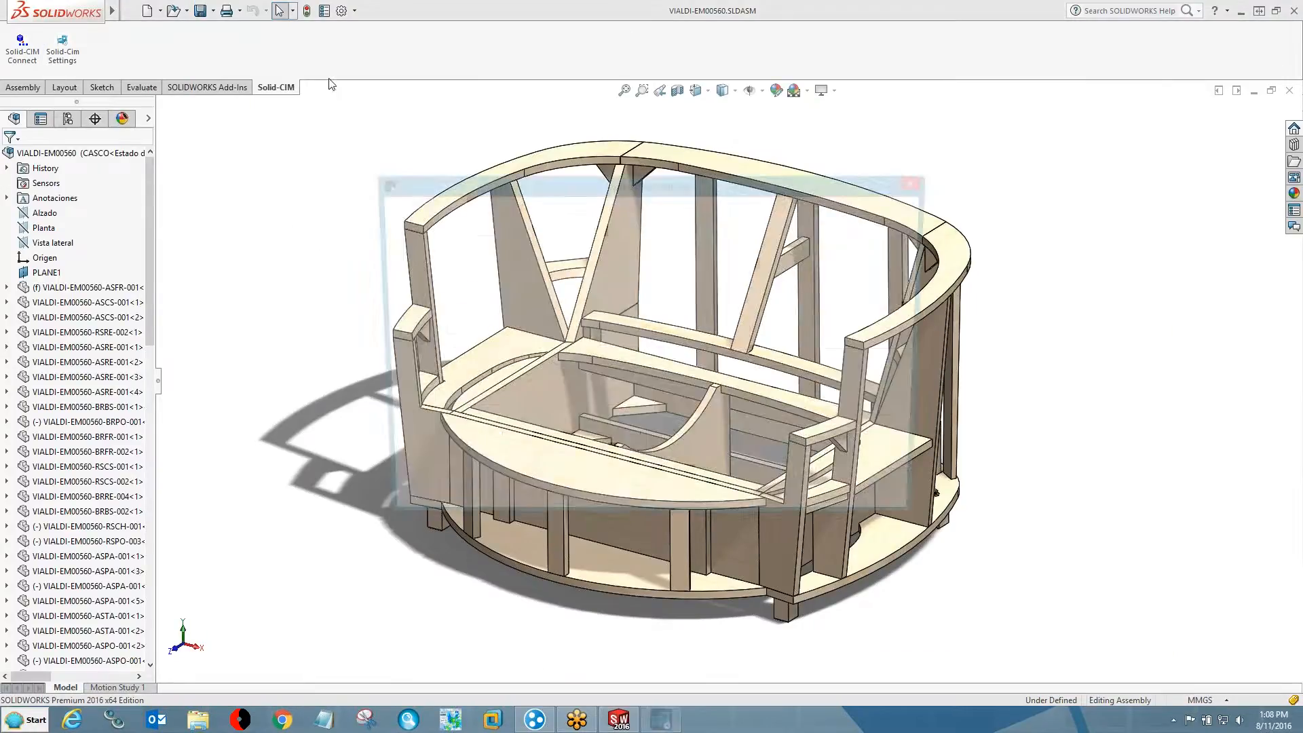
{"action": "left_click", "coordinate": [811, 205]}
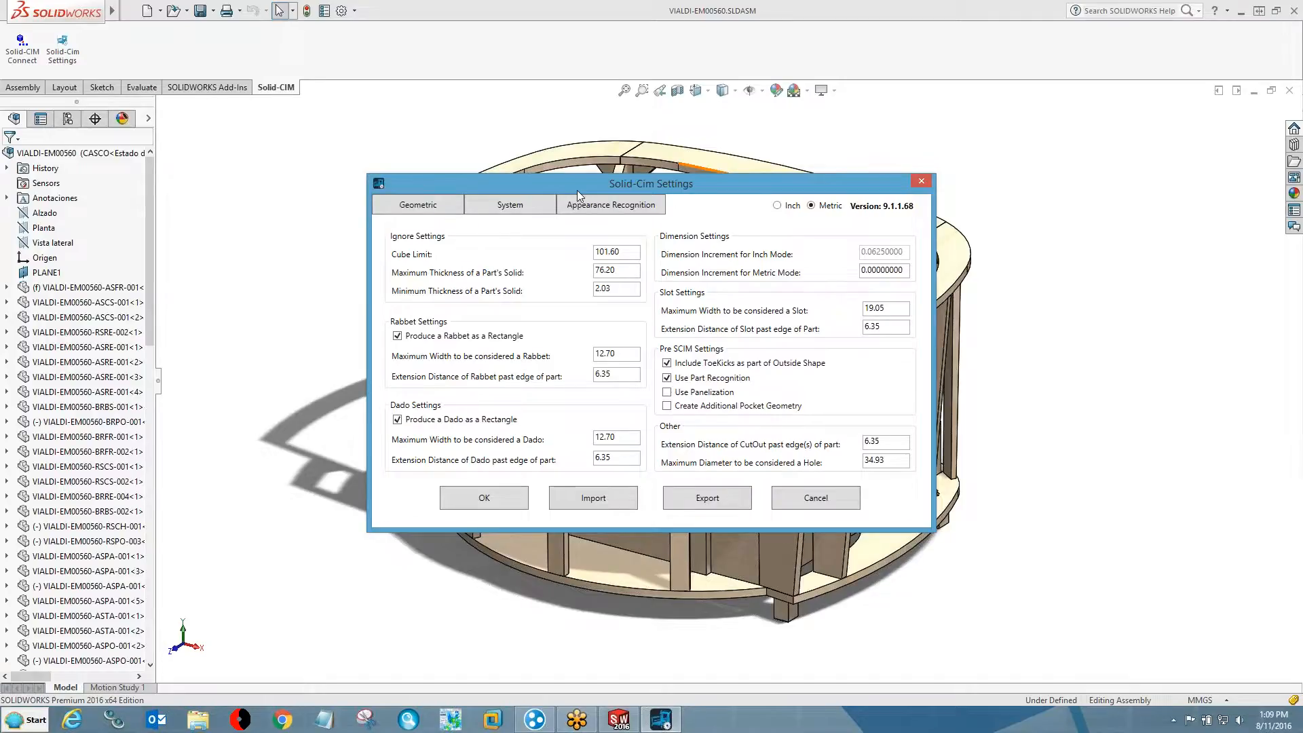
{"action": "left_click", "coordinate": [817, 498]}
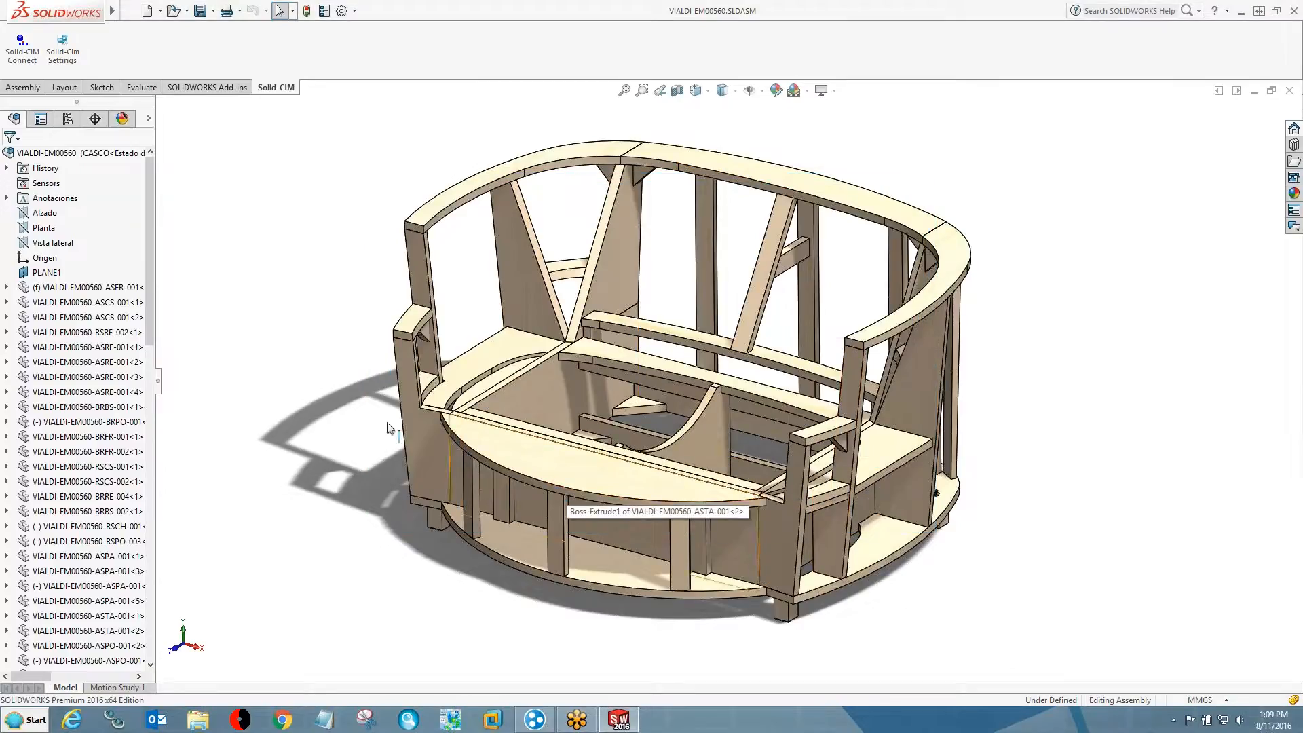
- View AISI 1020 Steel, Cold Rolled in the ASFR-001 part's material library without applying it, and expand the RSCS-001 part's feature tree
{"action": "left_click", "coordinate": [6, 287]}
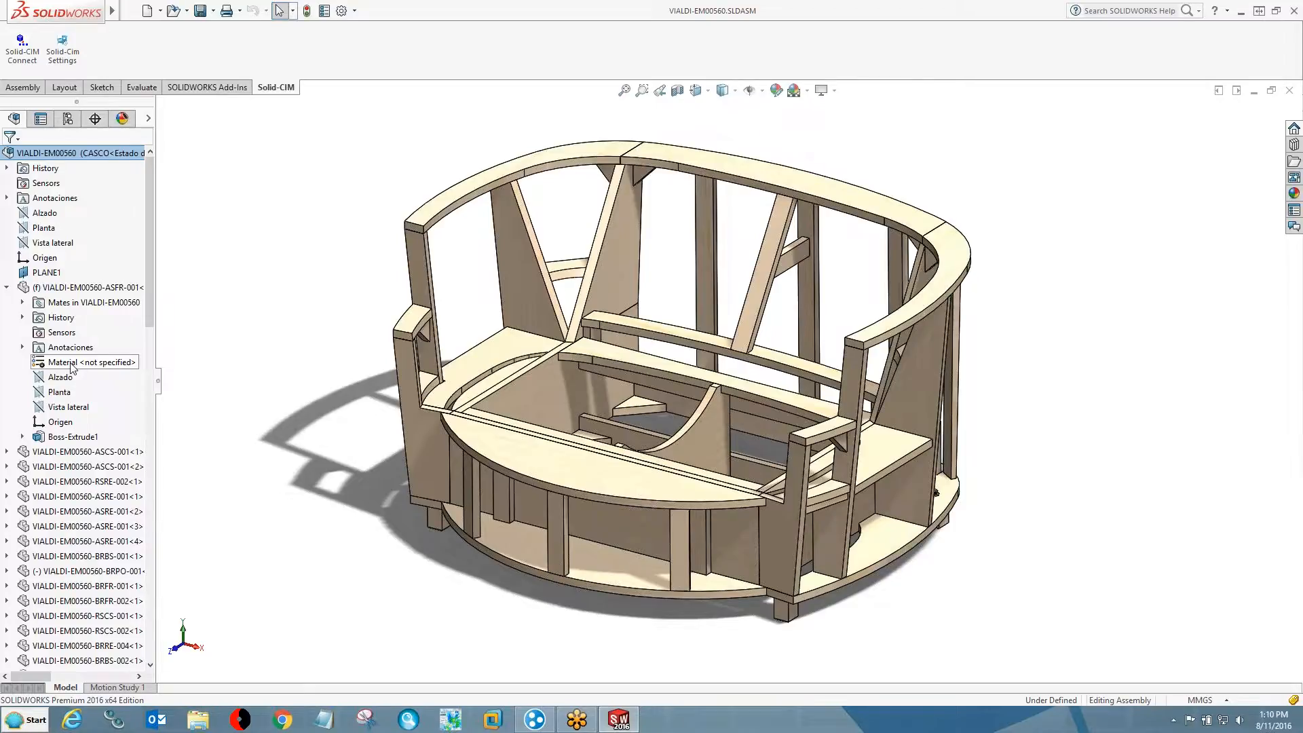
{"action": "right_click", "coordinate": [72, 365]}
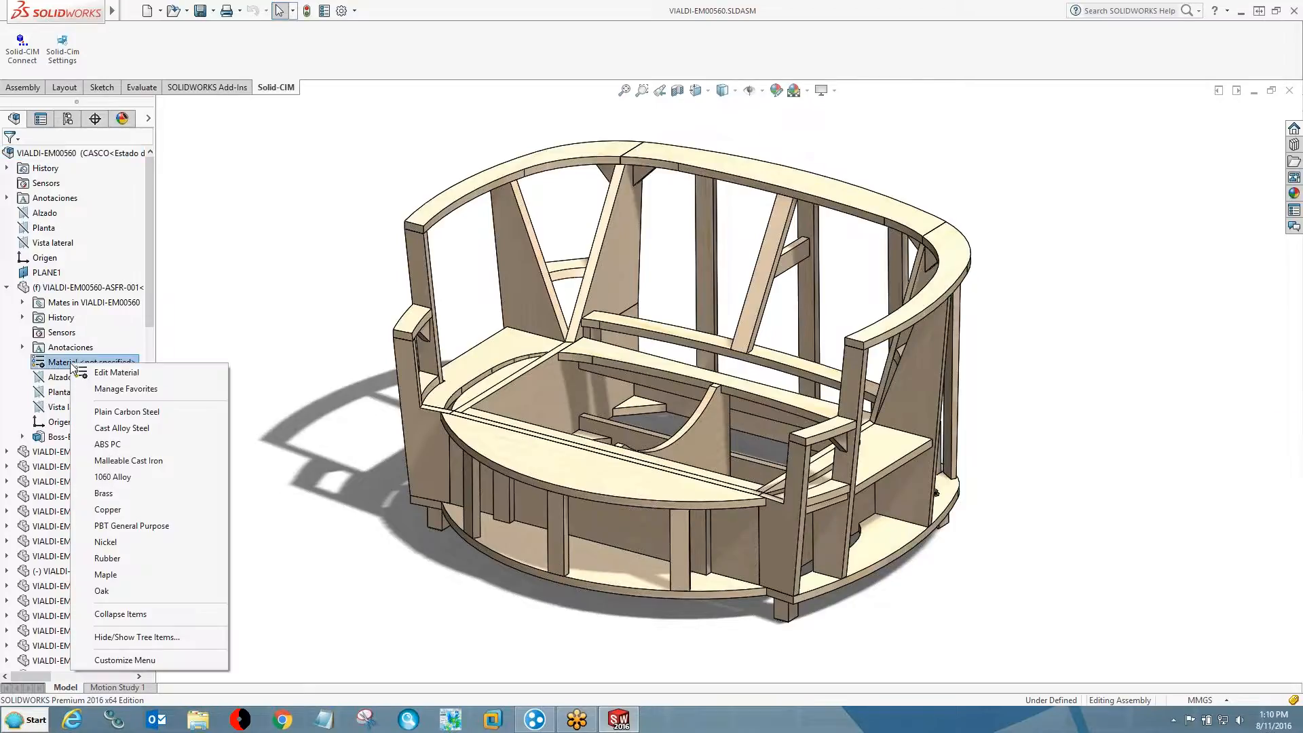
{"action": "left_click", "coordinate": [123, 377]}
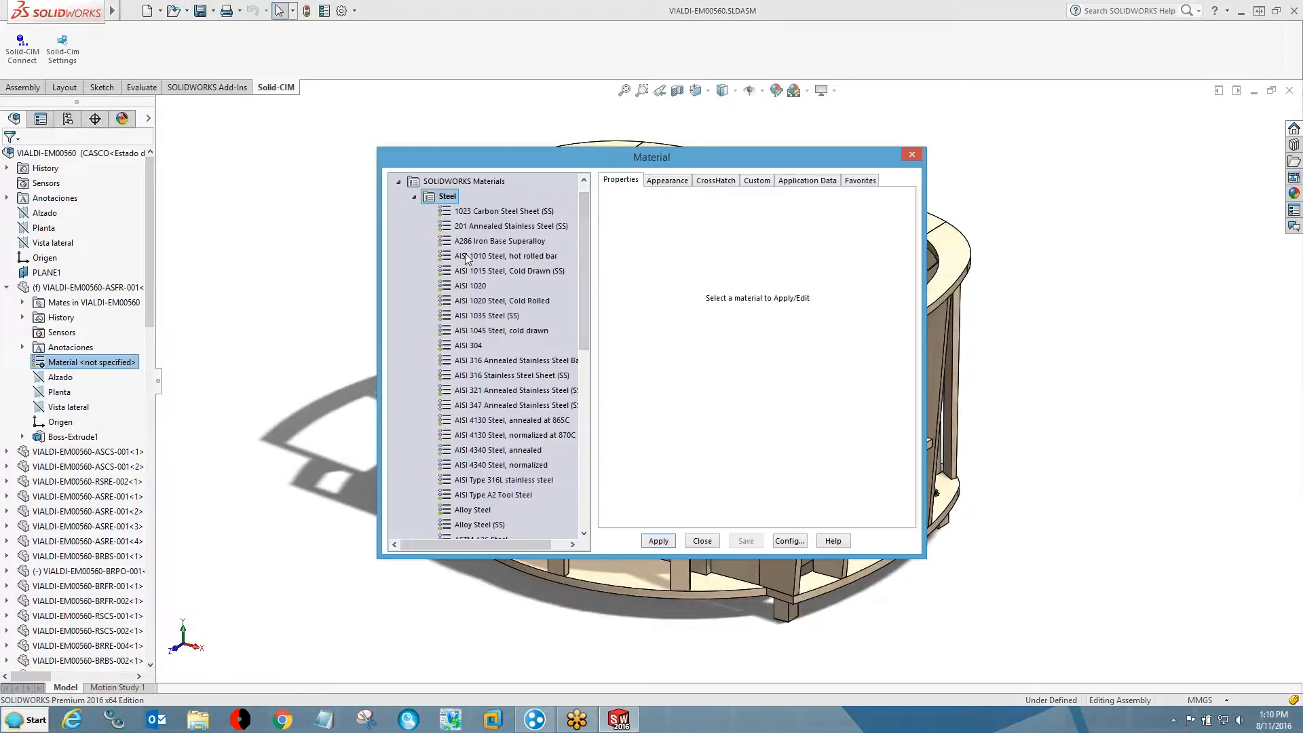
{"action": "left_click", "coordinate": [485, 301]}
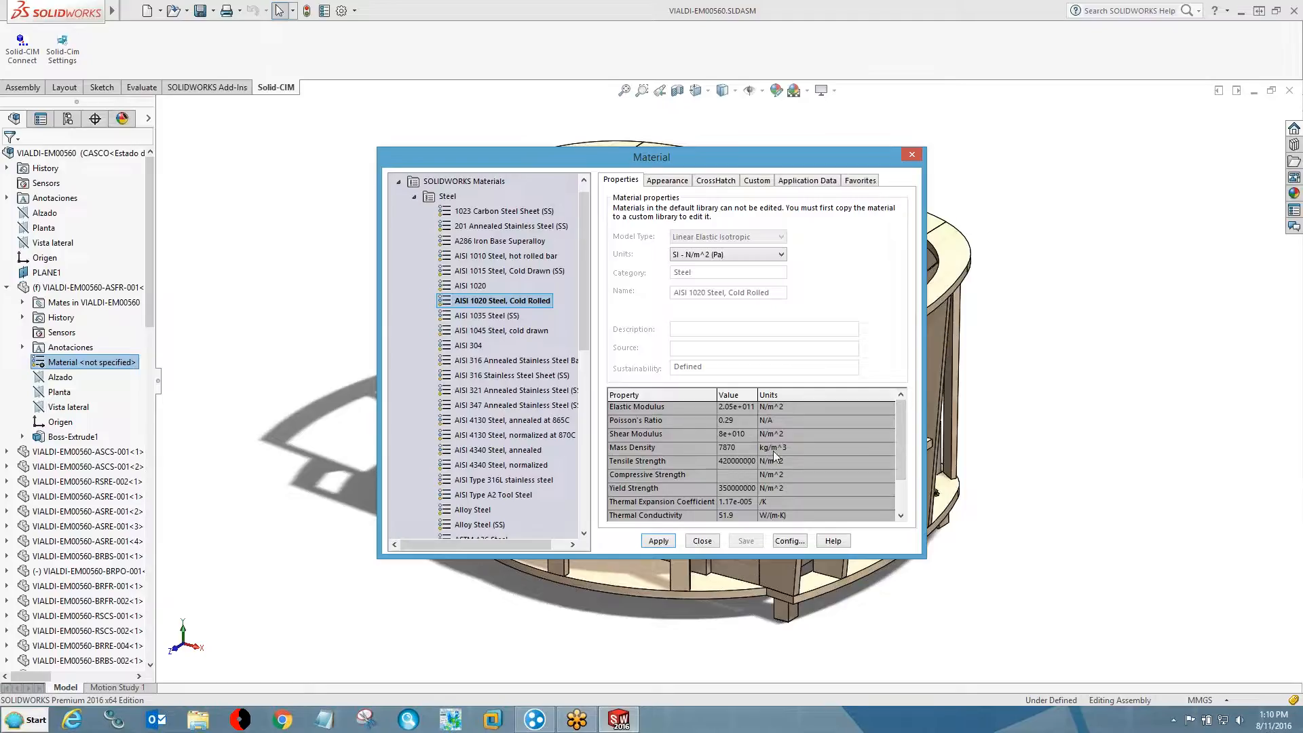
{"action": "left_click", "coordinate": [703, 544]}
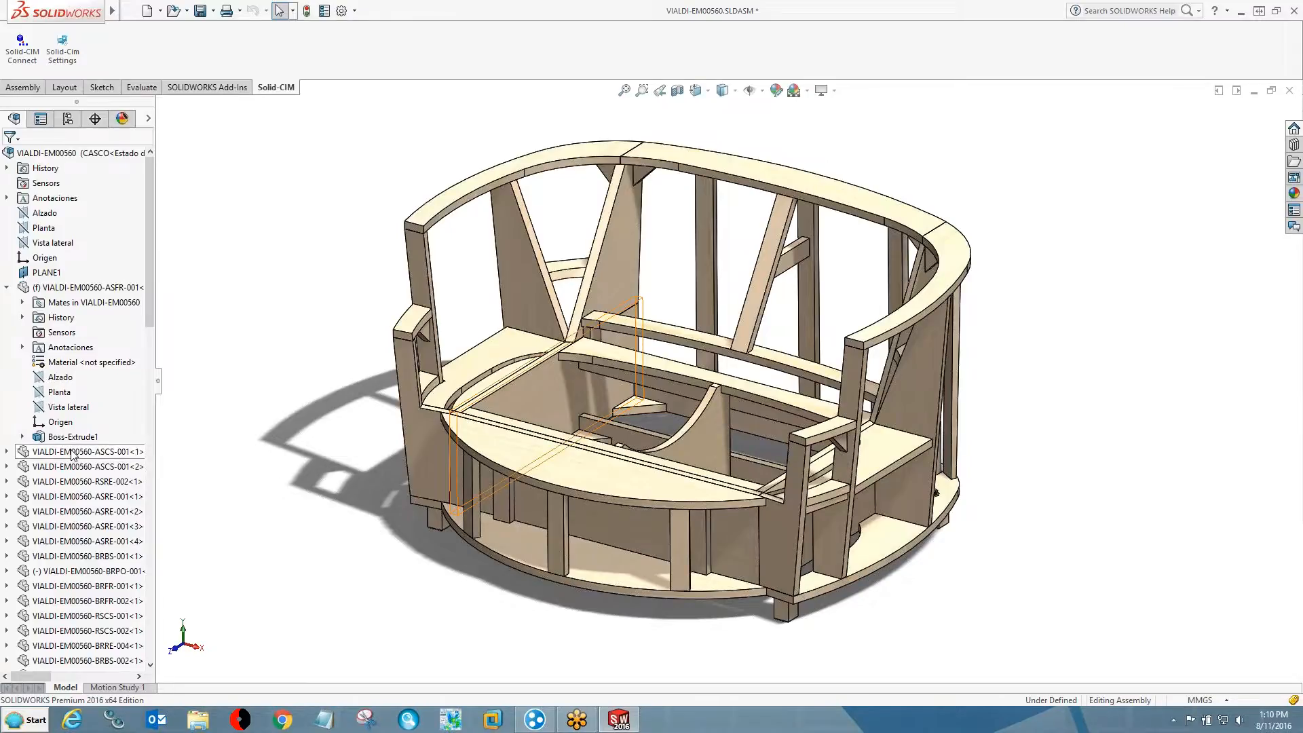
{"action": "left_click", "coordinate": [7, 287]}
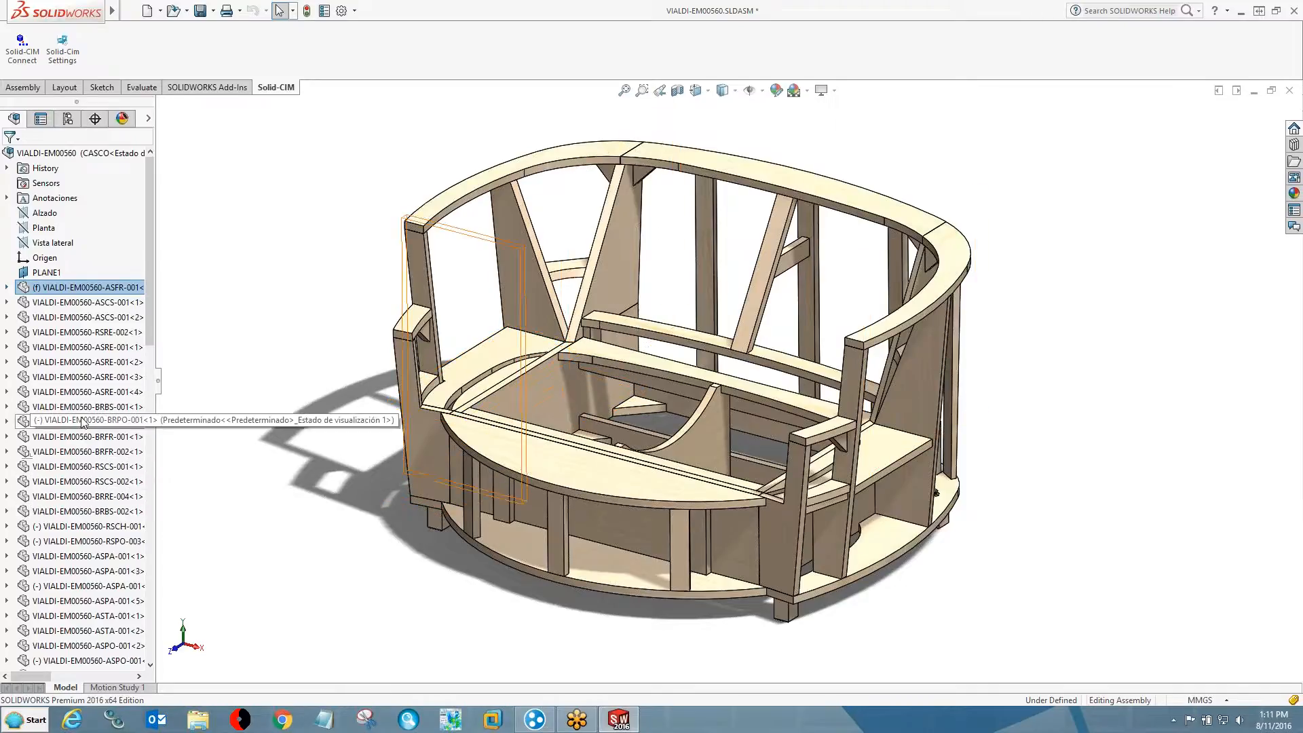
{"action": "left_click", "coordinate": [6, 467]}
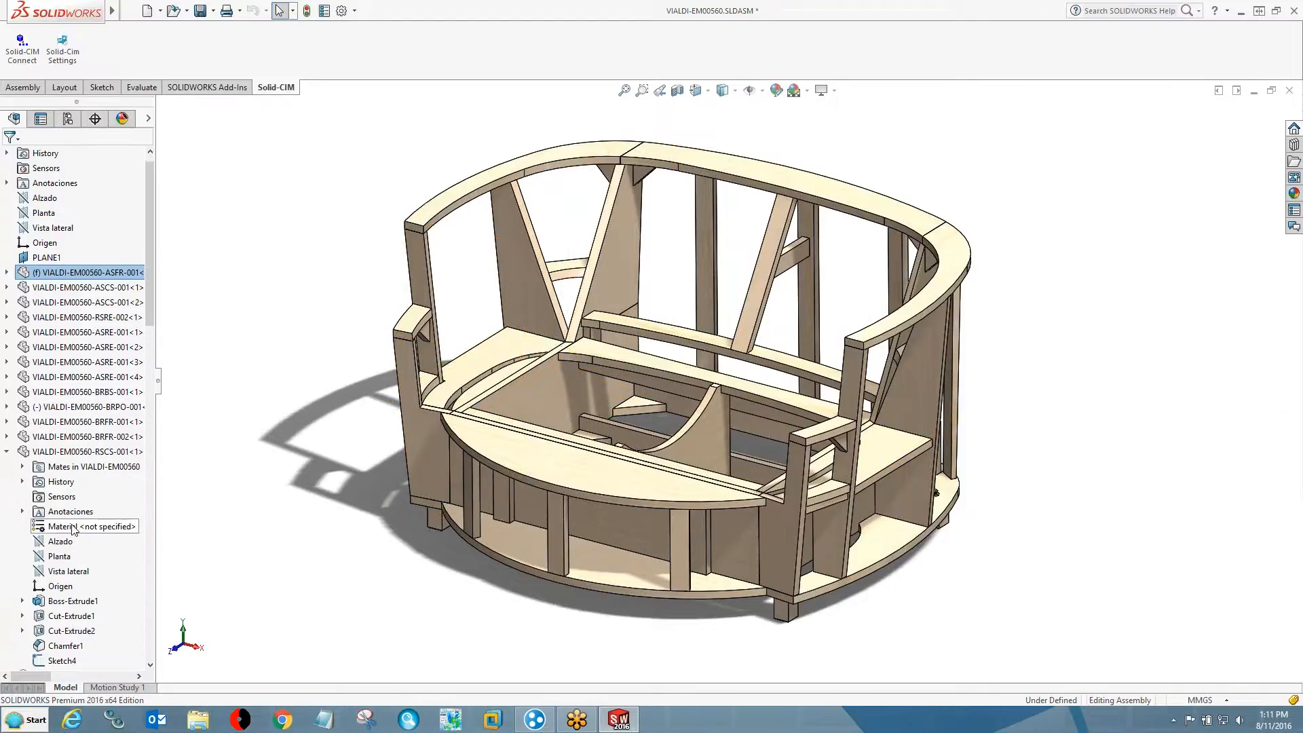
- Reopen the Solid-CIM settings in metric mode, review the ignore, rabbet, dado, slot and Pre SCIM options, and cancel
{"action": "left_click", "coordinate": [36, 55]}
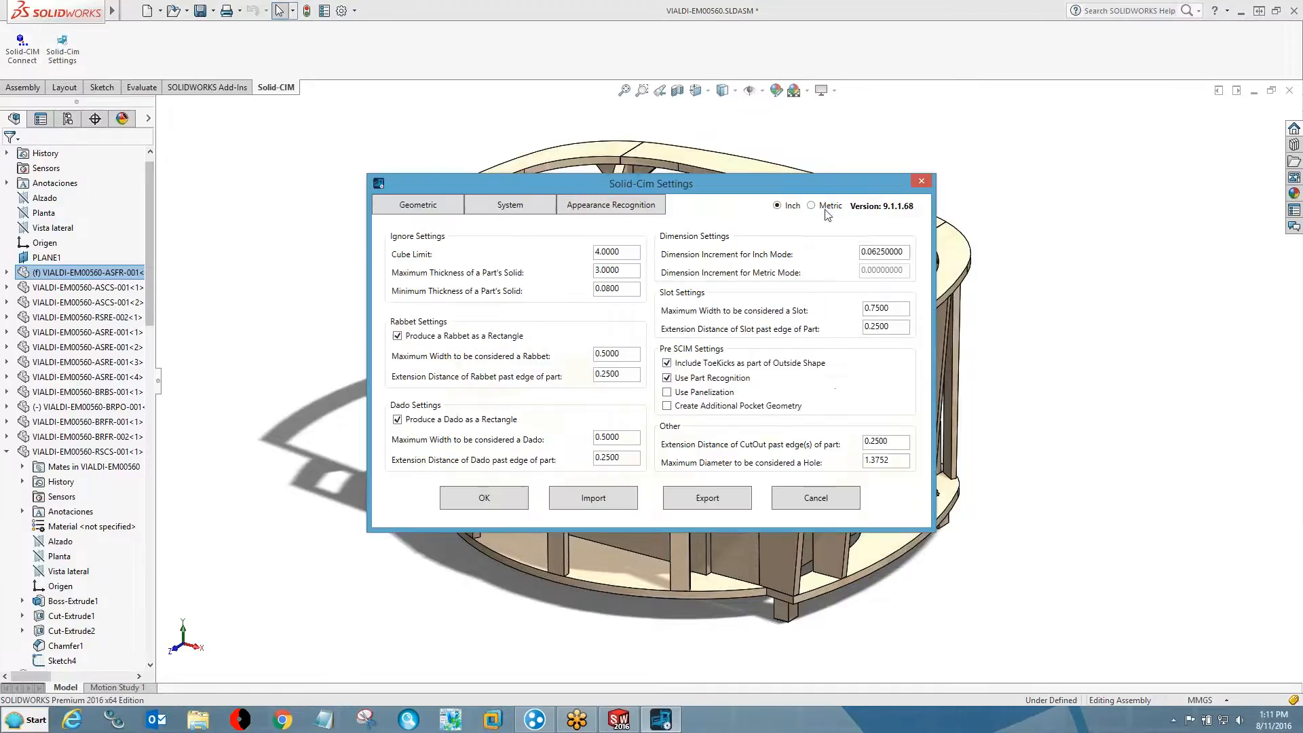
{"action": "left_click", "coordinate": [826, 206]}
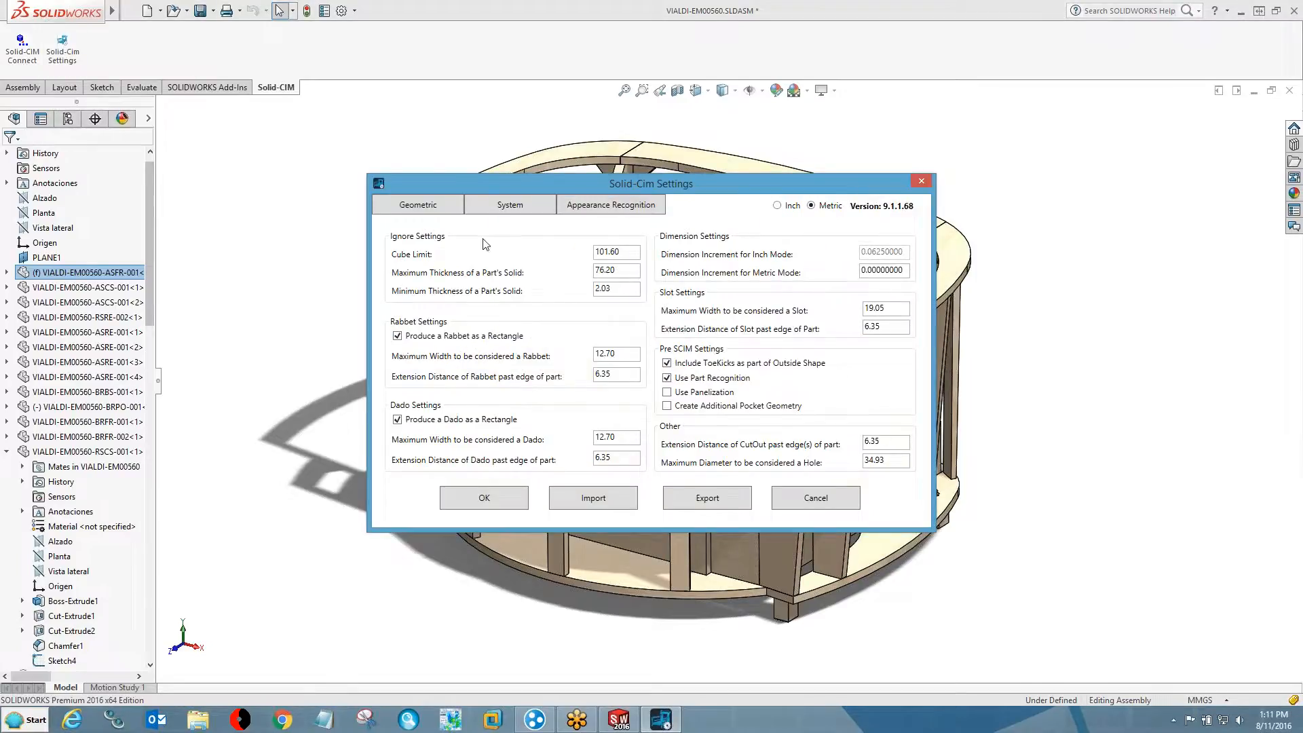
{"action": "left_click_drag", "start_coordinate": [646, 186], "coordinate": [364, 268]}
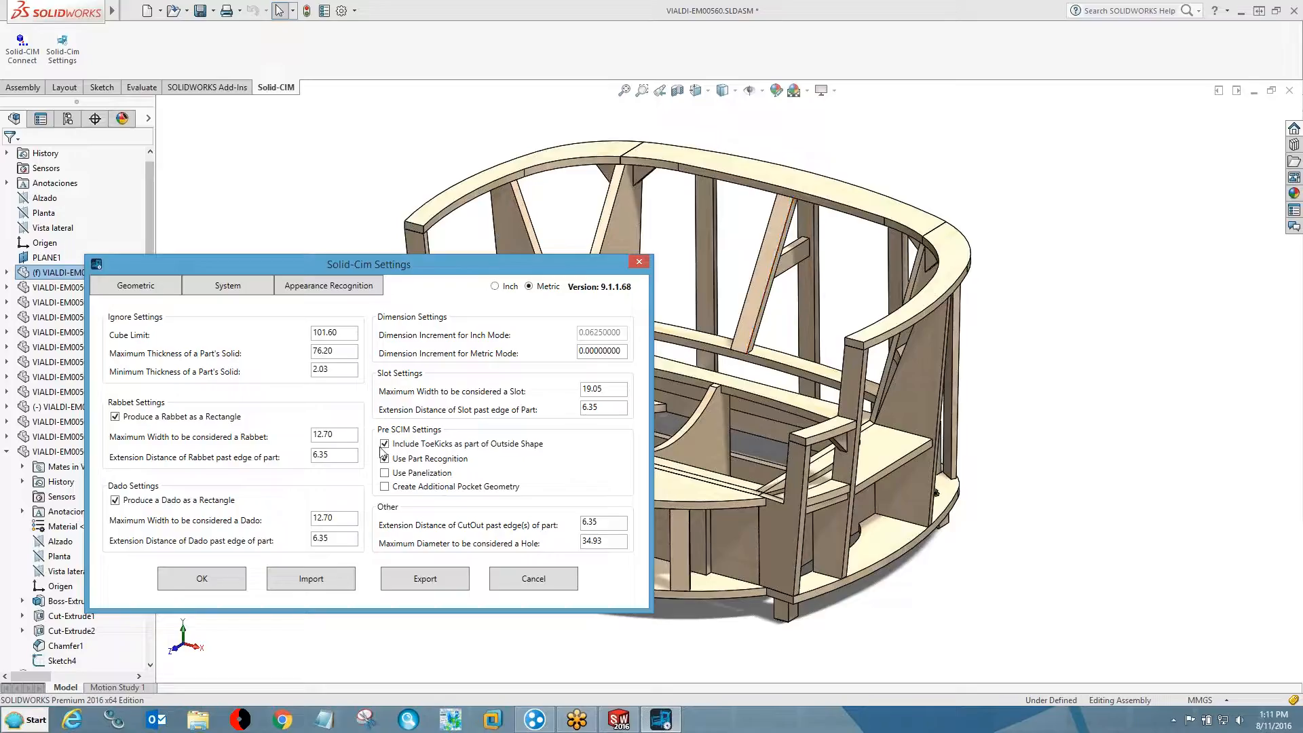
{"action": "left_click", "coordinate": [533, 581]}
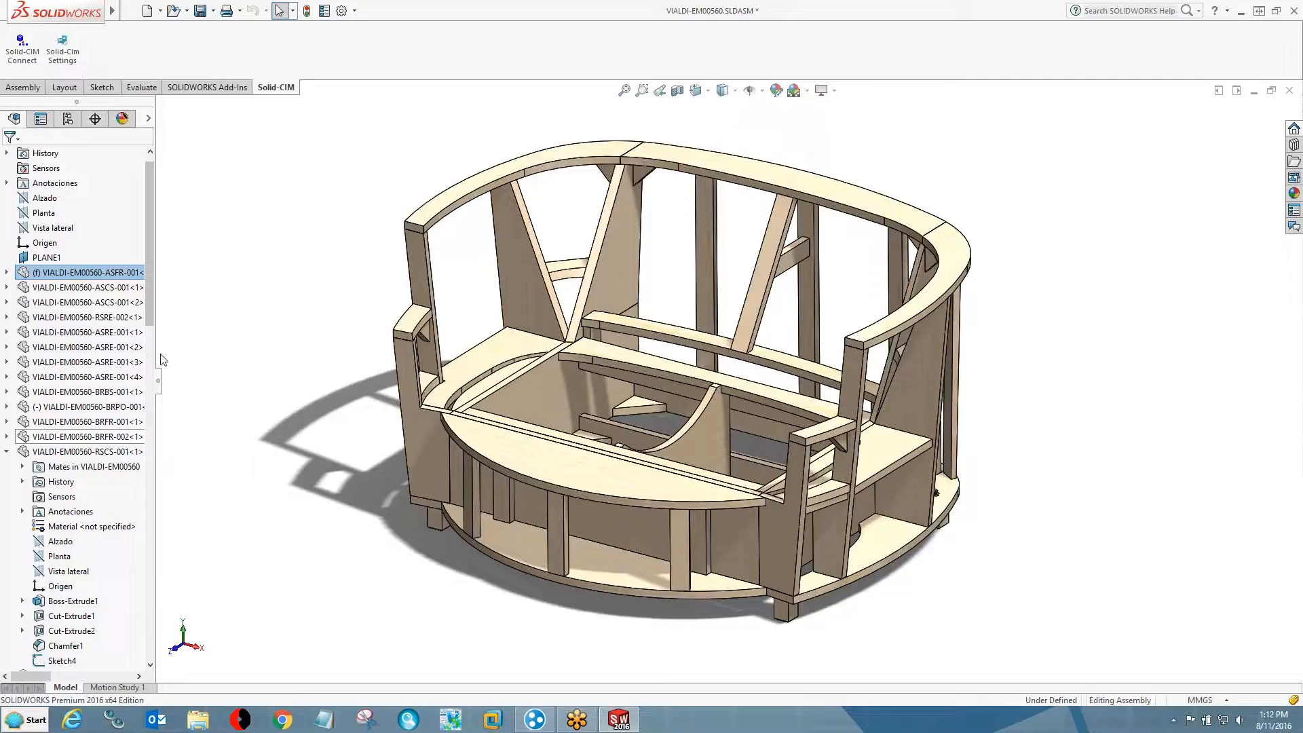
- Assign Maple as the material of the RSCS-001 part and agree to link display states to its configurations
{"action": "right_click", "coordinate": [72, 533]}
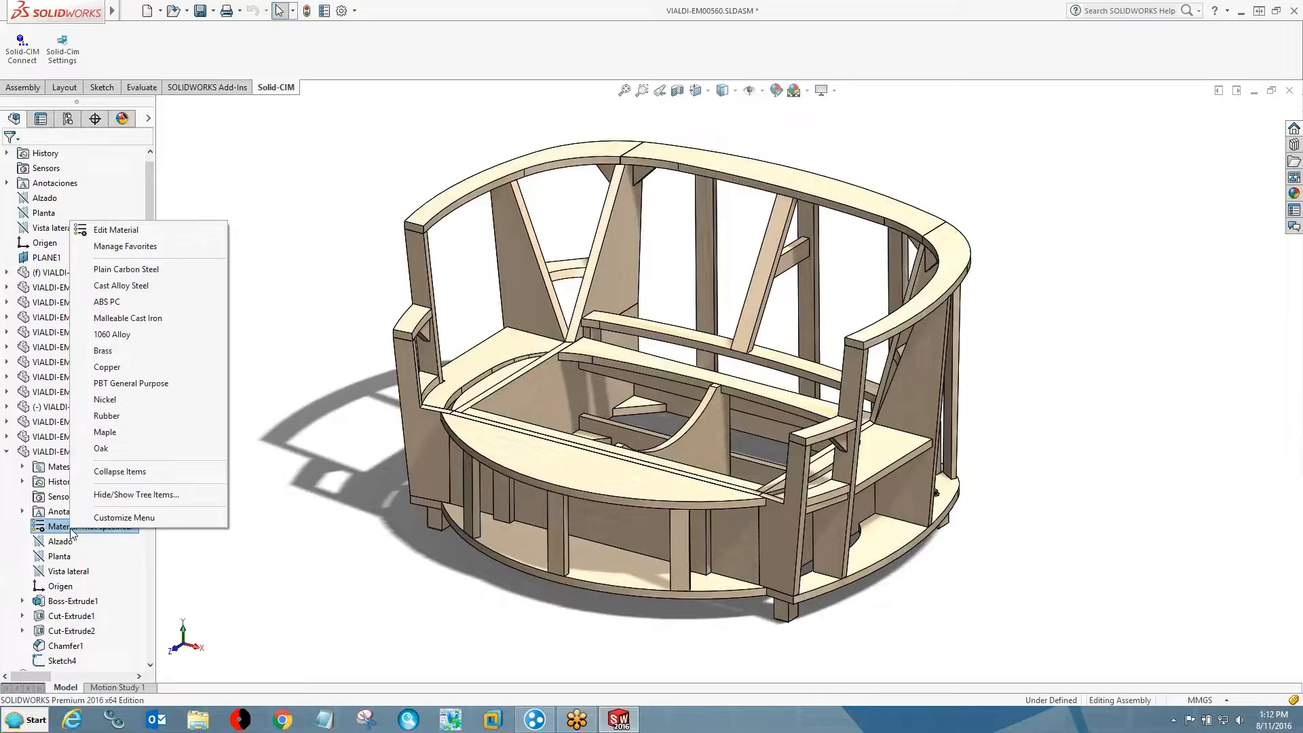
{"action": "left_click", "coordinate": [109, 433]}
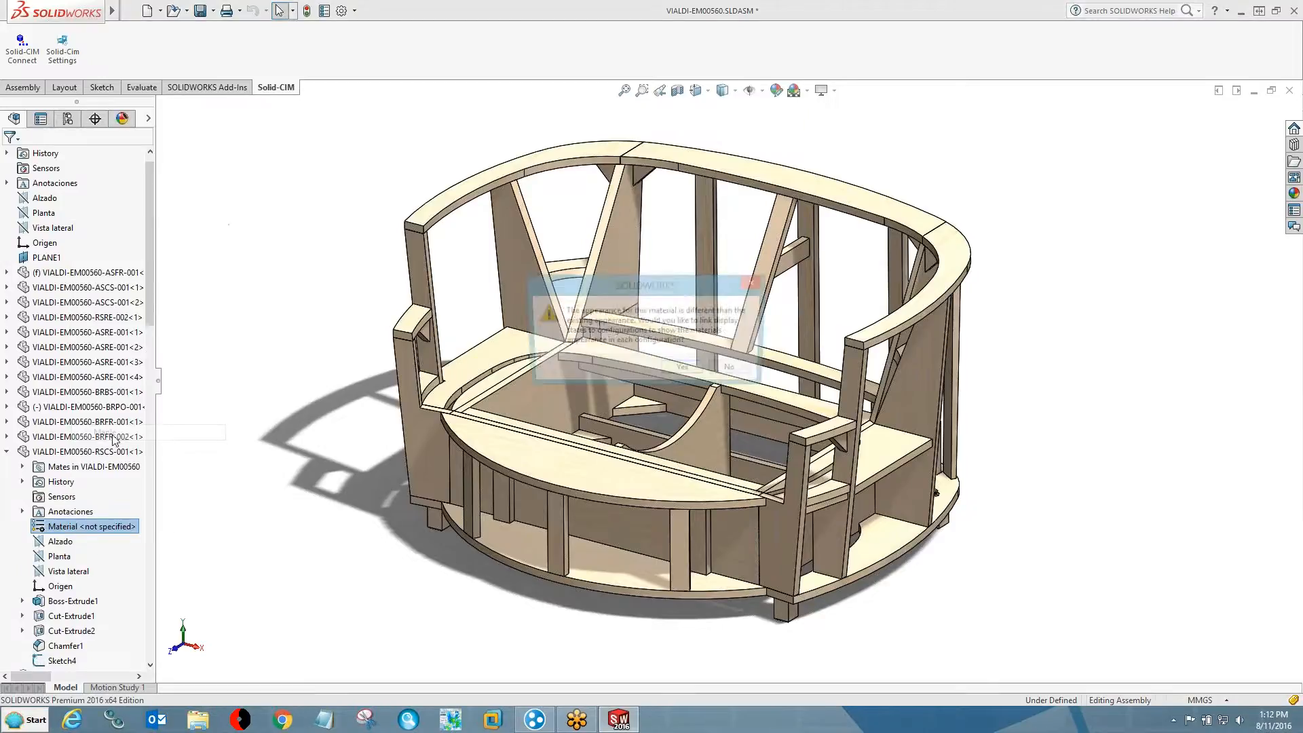
{"action": "left_click", "coordinate": [681, 371]}
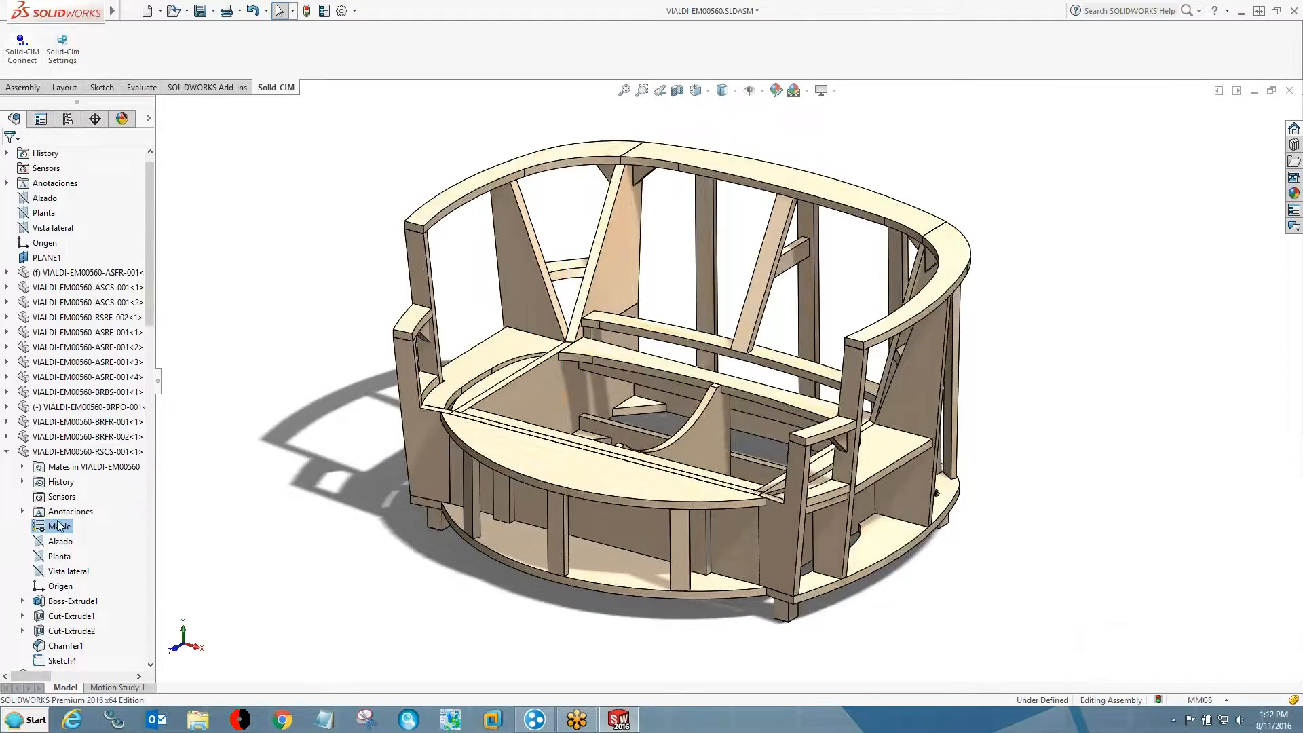
- Send the assembly to AutoCAD with Solid-CIM Connect and save the SCIM job as VIALDI-EM00560.csv, overwriting the existing file
{"action": "left_click", "coordinate": [22, 49]}
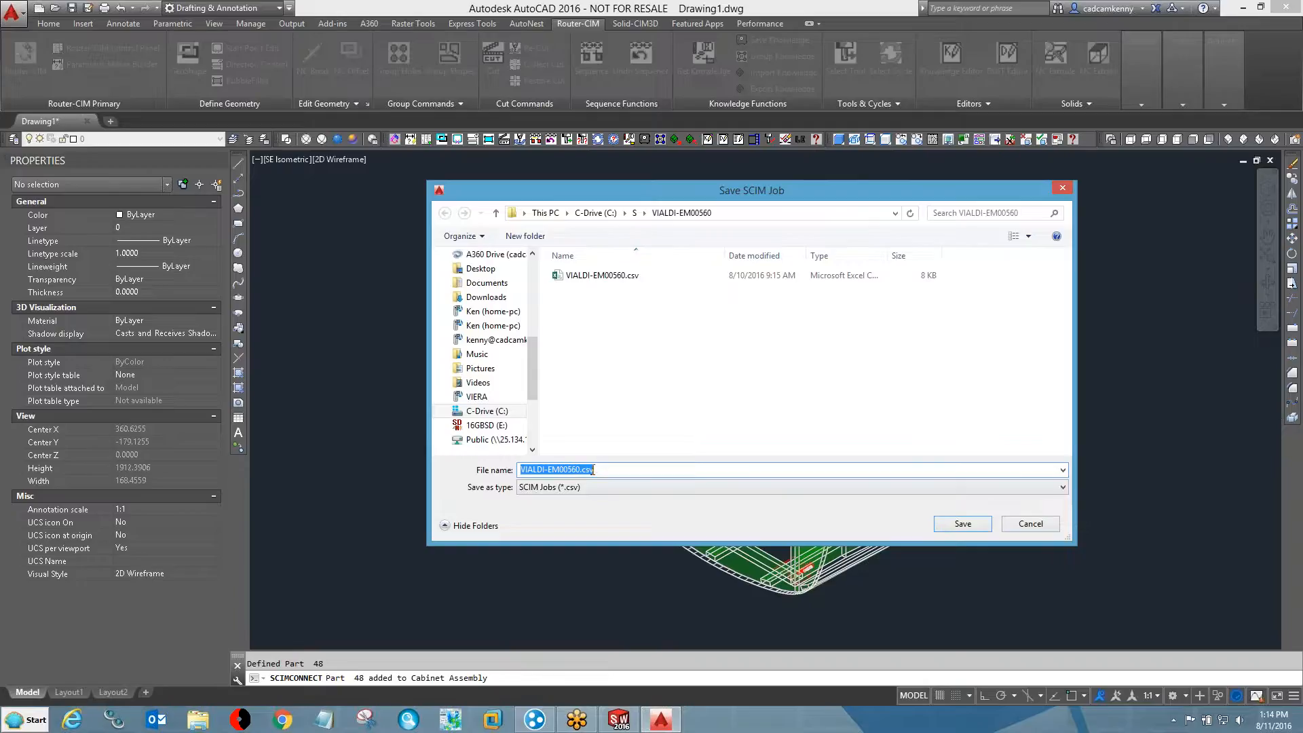
{"action": "left_click_drag", "start_coordinate": [607, 473], "coordinate": [585, 473]}
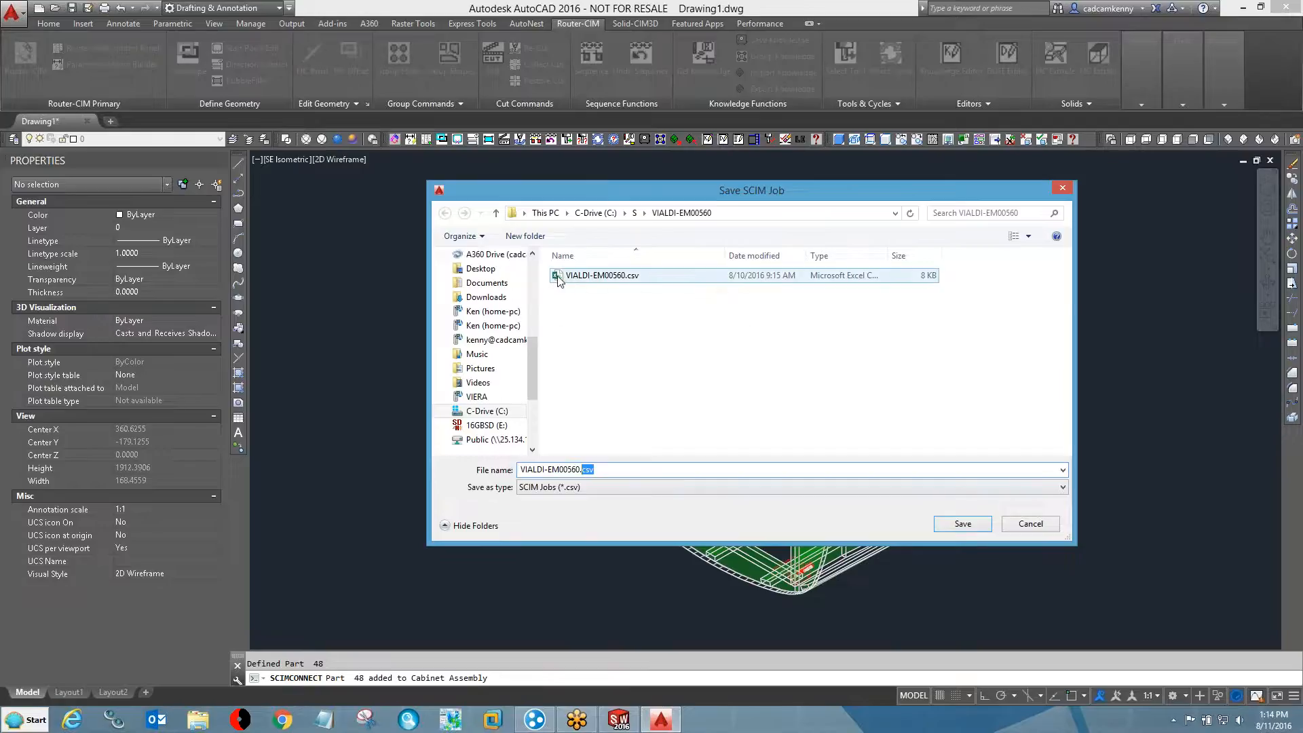
{"action": "left_click", "coordinate": [989, 526]}
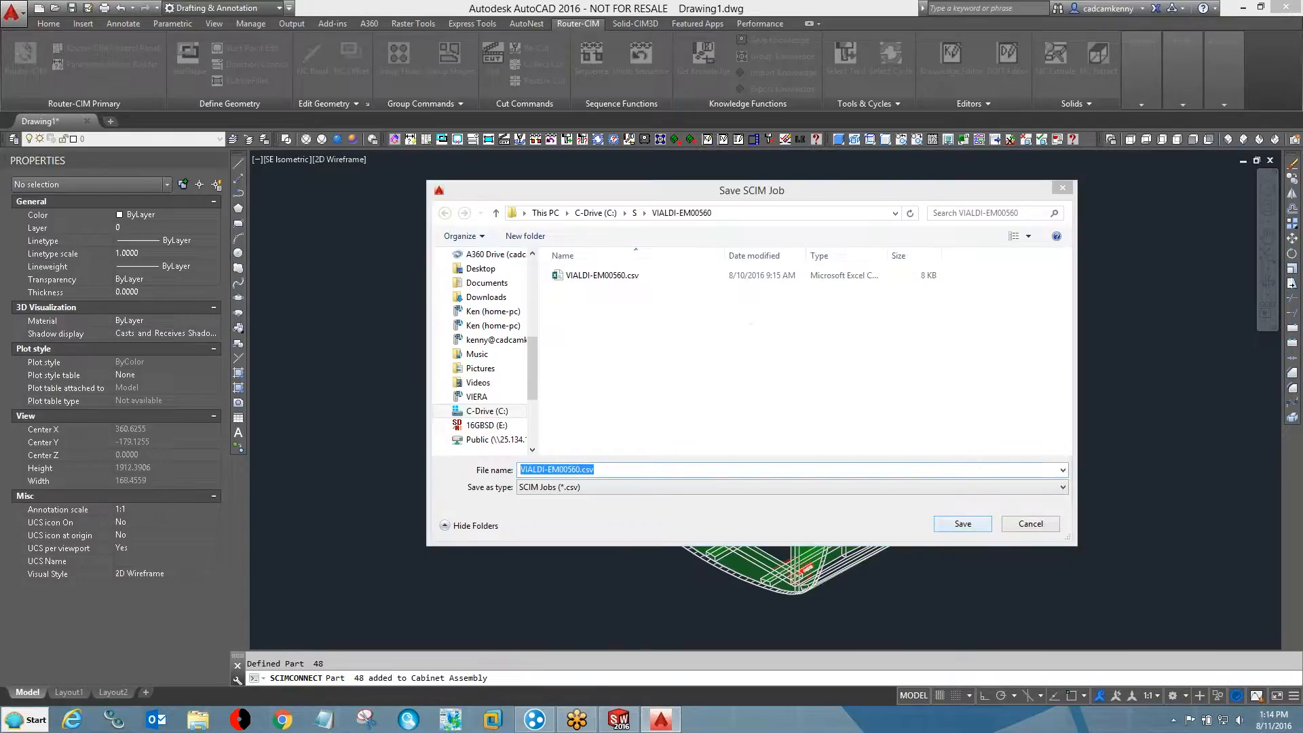
{"action": "left_click", "coordinate": [684, 361]}
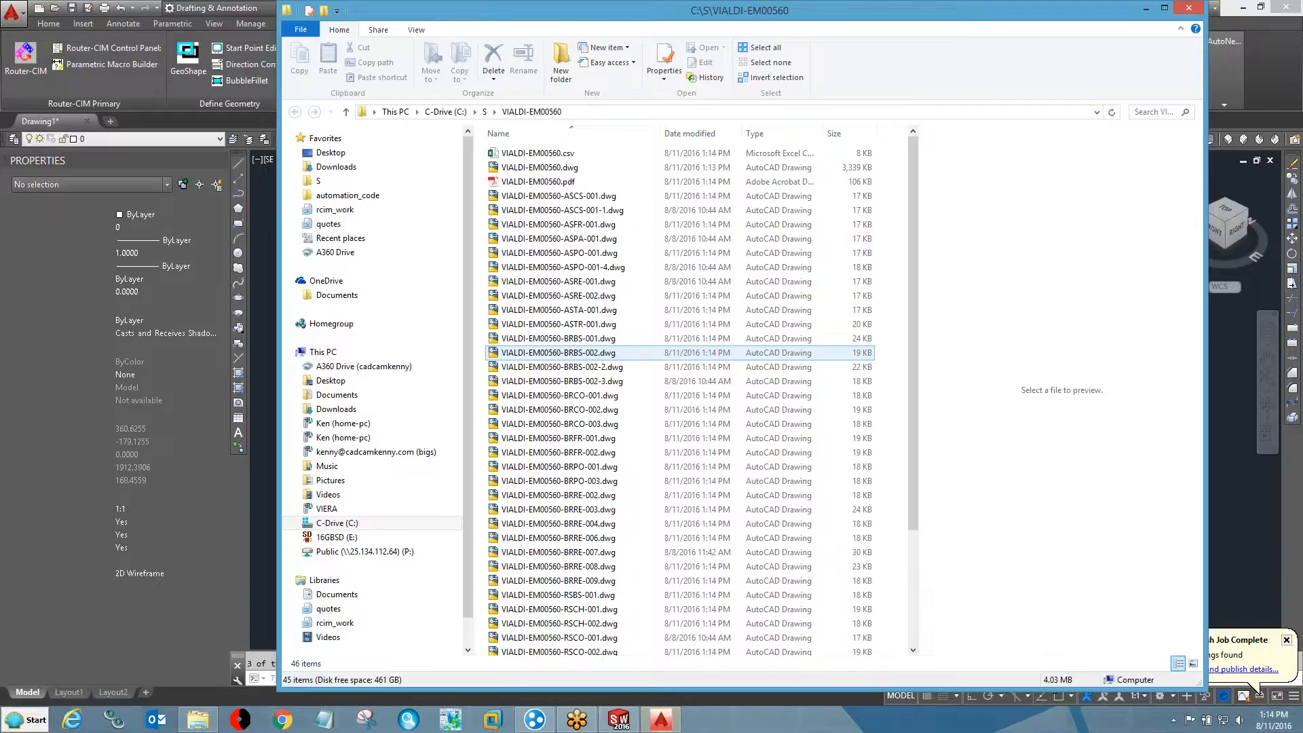
- Open the exported VIALDI-EM00560.csv in Excel and autofit all the column widths
{"action": "left_click", "coordinate": [561, 254]}
{"action": "left_click", "coordinate": [531, 155]}
{"action": "double_click", "coordinate": [532, 153]}
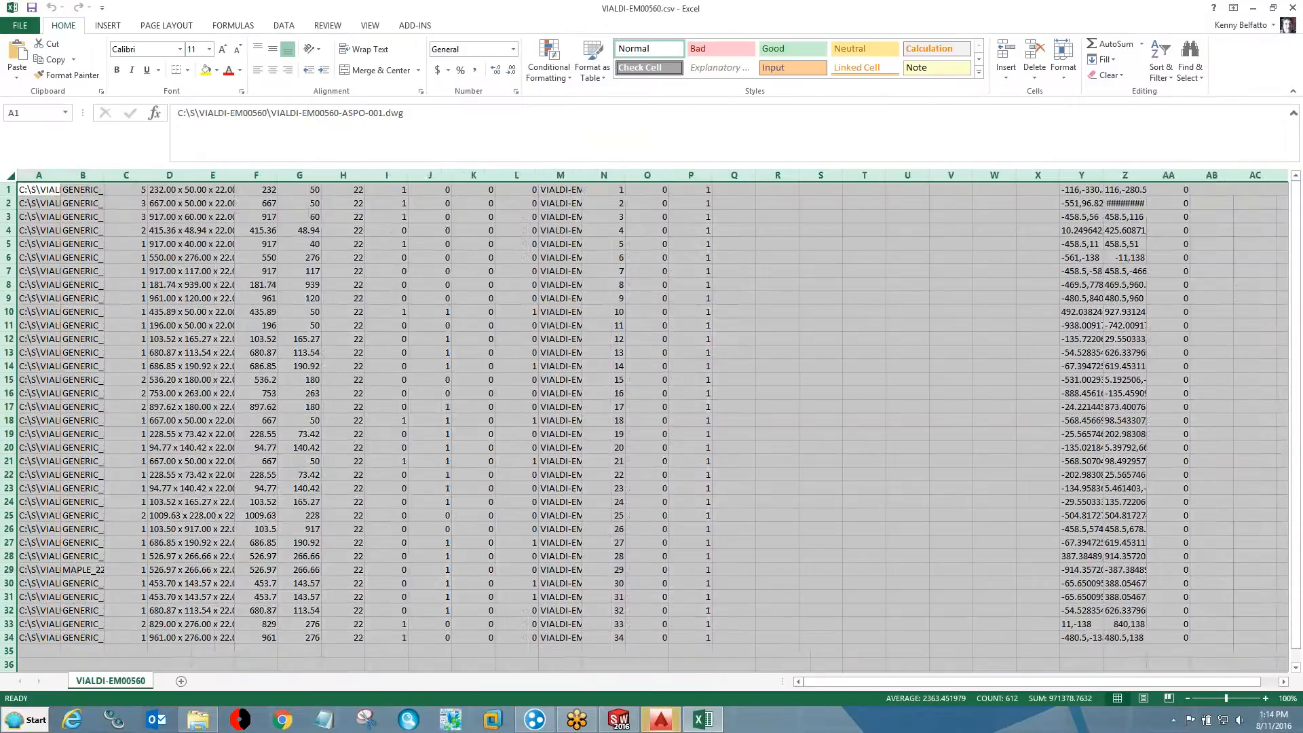
{"action": "double_click", "coordinate": [60, 175]}
- Examine the job's drawing paths, materials including the MAPLE_22.00 entry, overall sizes and separate dimension columns
{"action": "left_click", "coordinate": [138, 175]}
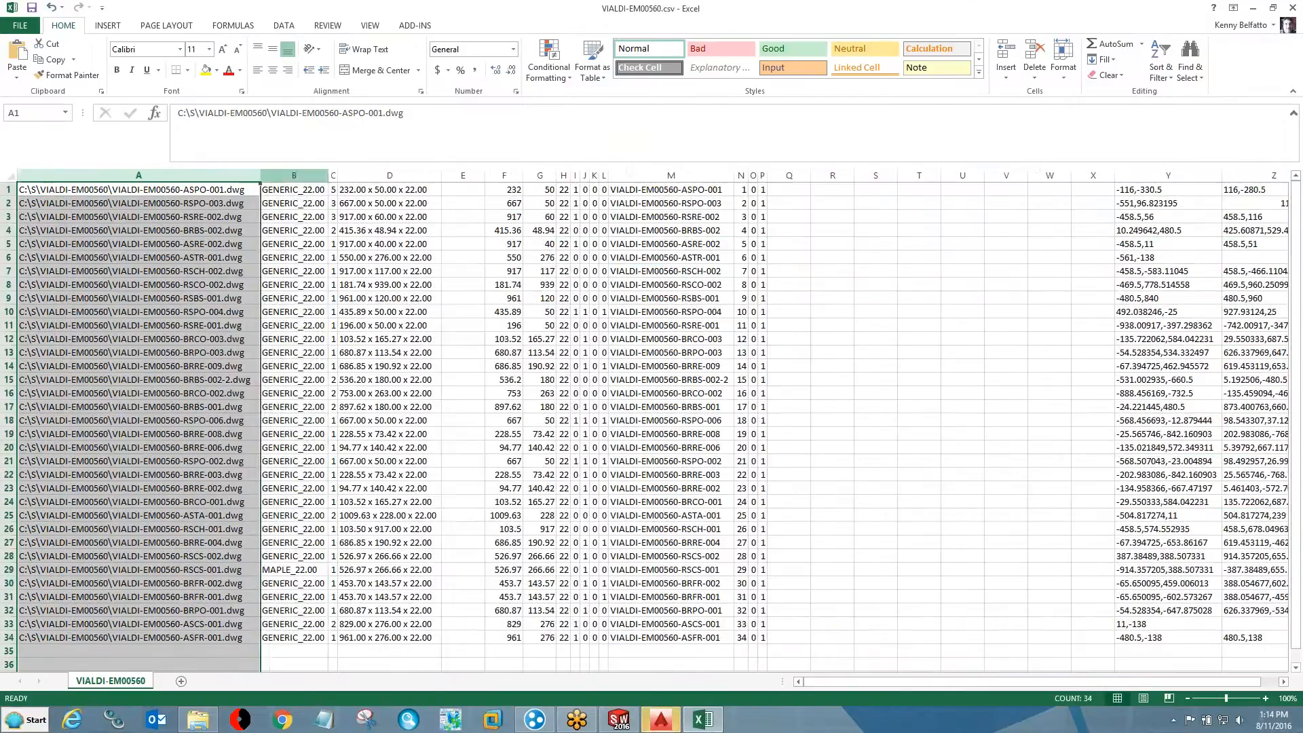
{"action": "left_click", "coordinate": [284, 175]}
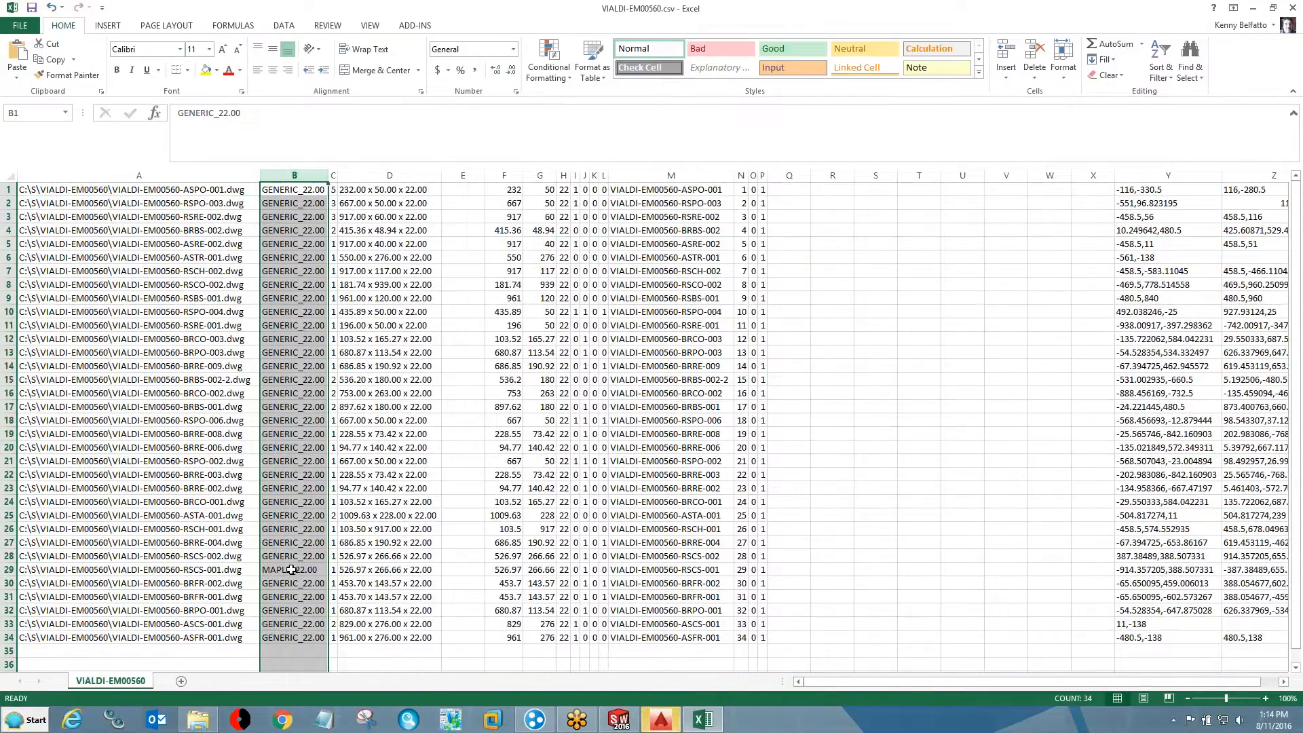
{"action": "left_click", "coordinate": [285, 570]}
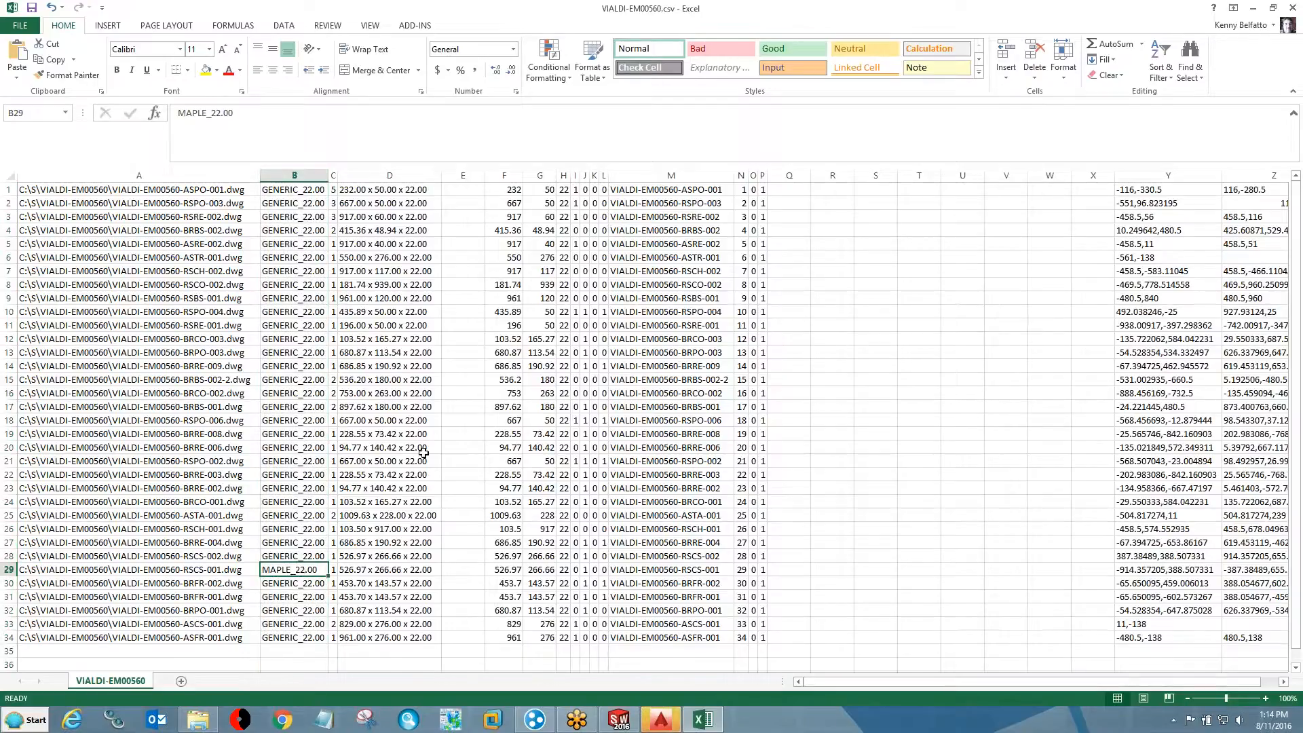
{"action": "left_click", "coordinate": [407, 175]}
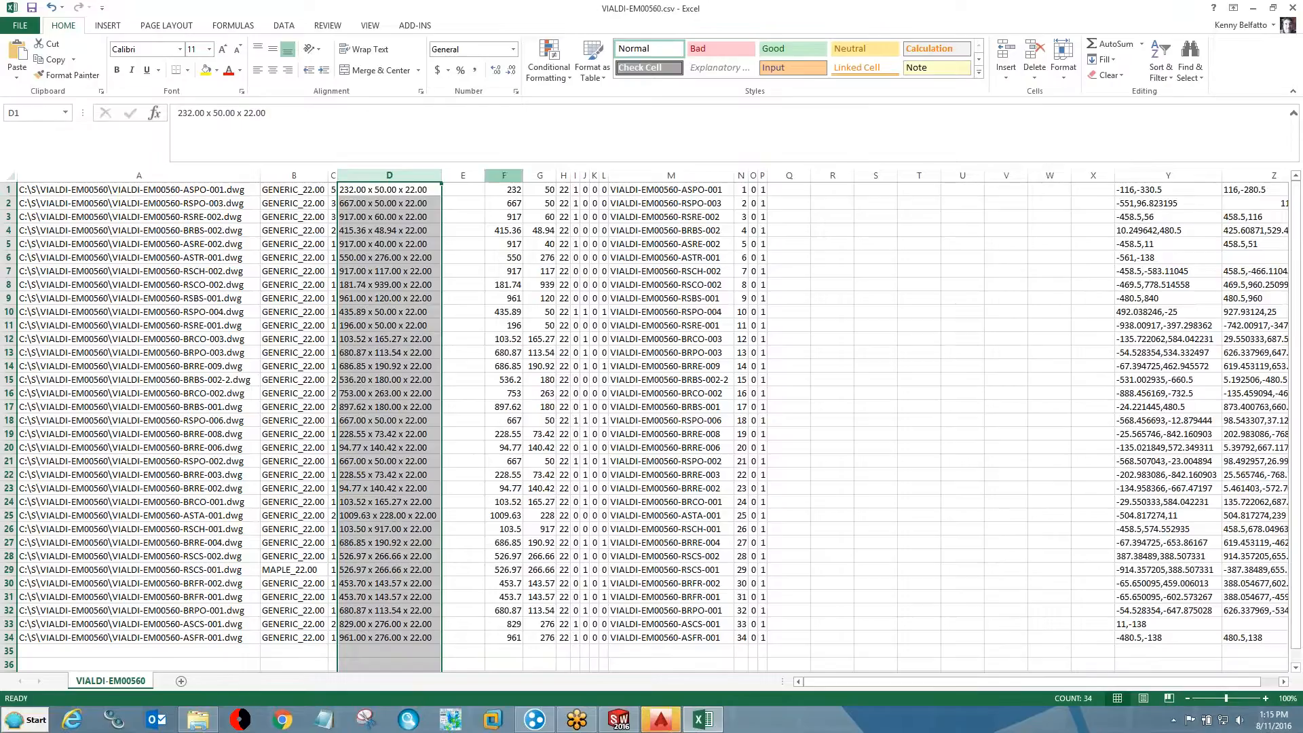
{"action": "left_click_drag", "start_coordinate": [504, 175], "coordinate": [563, 175]}
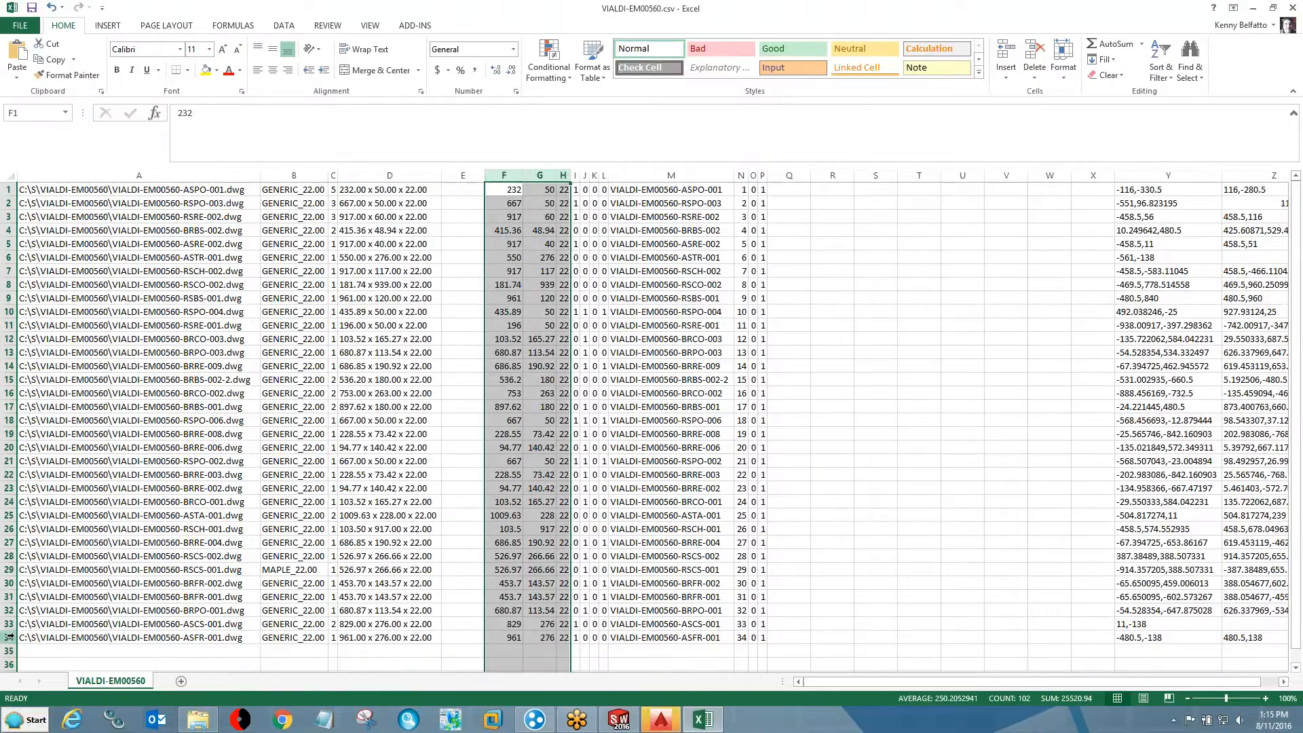
{"action": "left_click", "coordinate": [333, 624]}
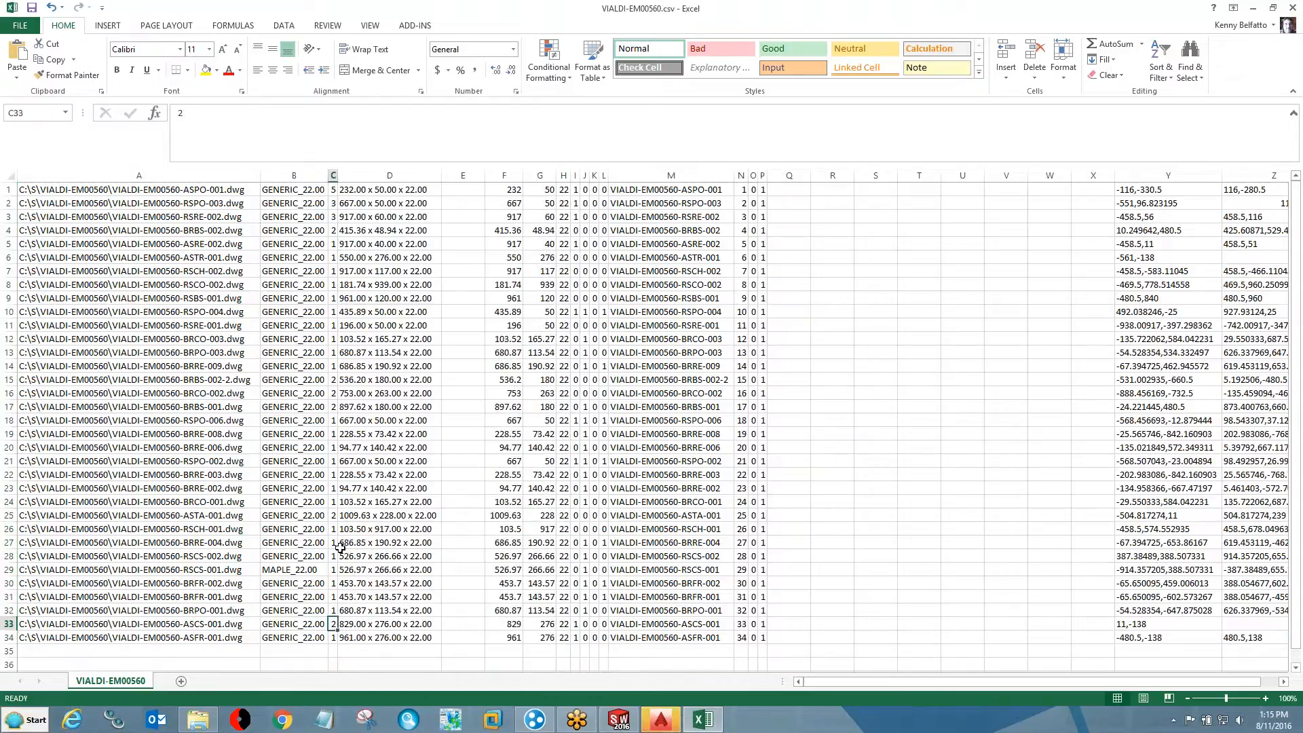
- Review the drawing path and material columns again, widen column C, and check the part quantities in its first rows
{"action": "left_click", "coordinate": [211, 176]}
{"action": "left_click", "coordinate": [305, 175]}
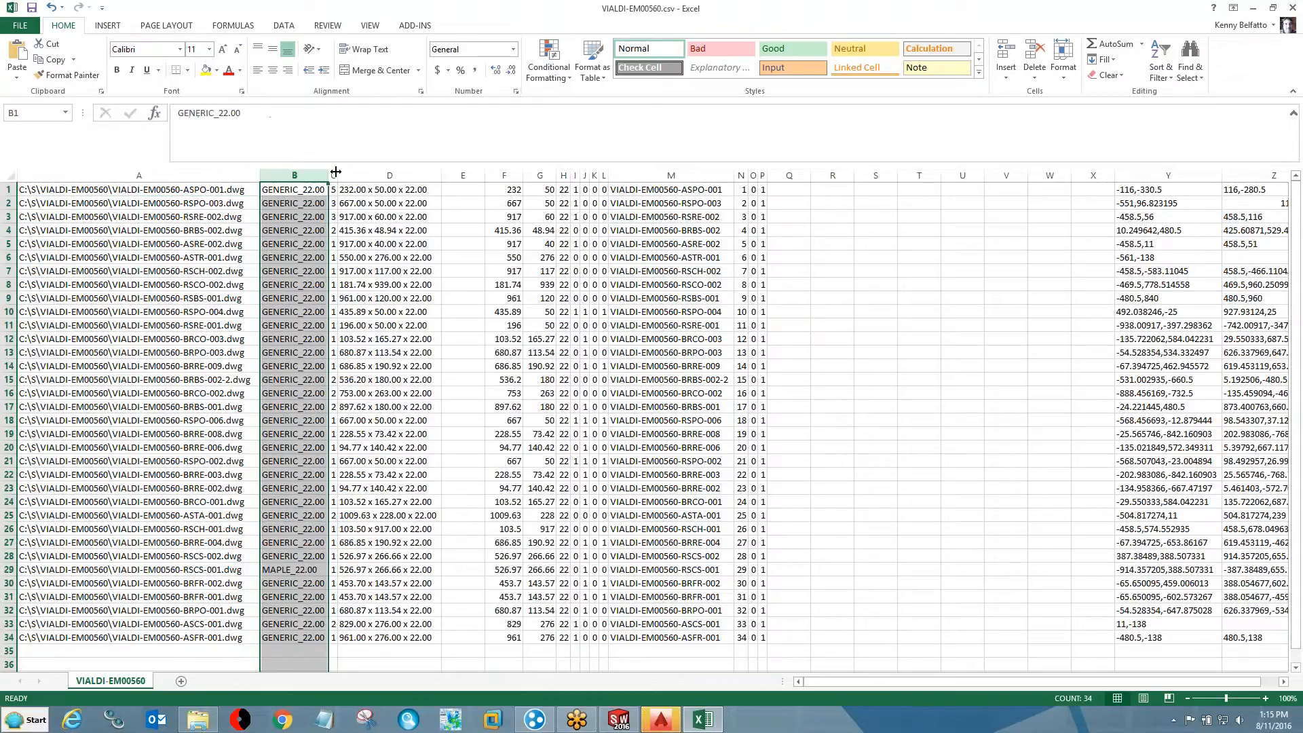
{"action": "left_click", "coordinate": [333, 175]}
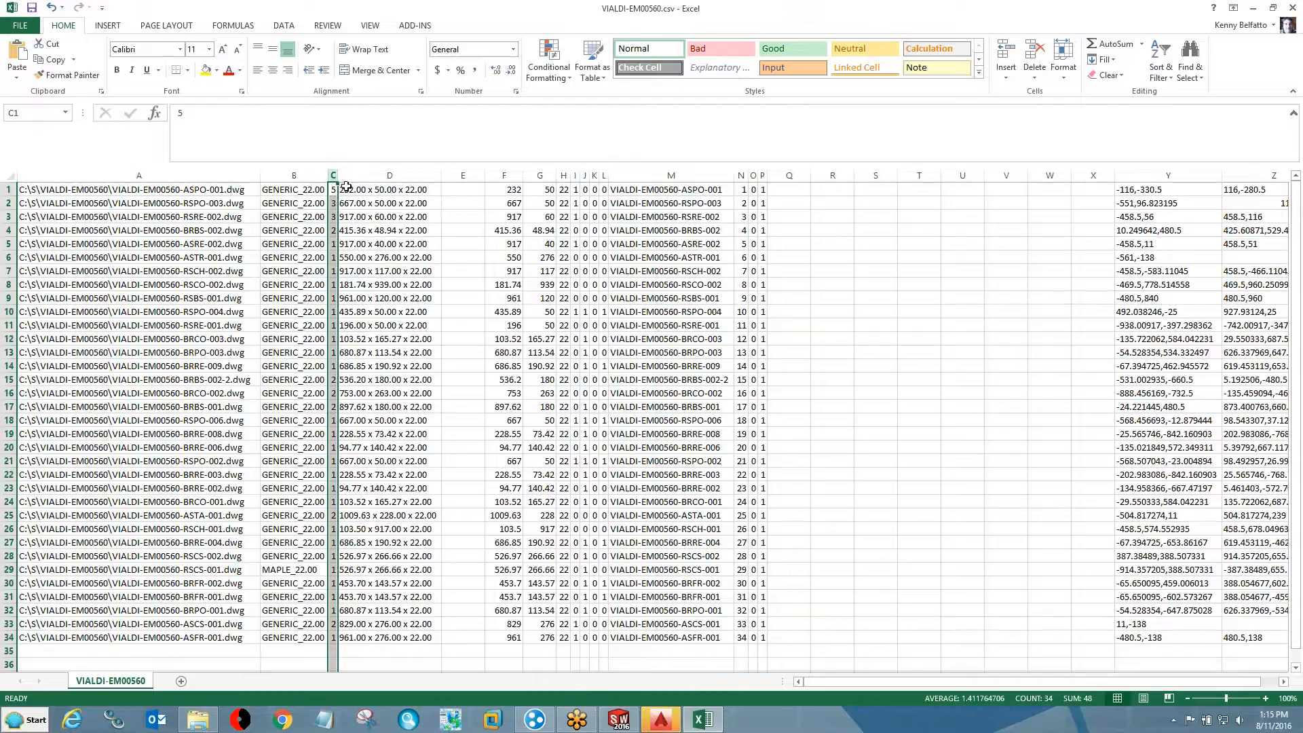
{"action": "left_click_drag", "start_coordinate": [337, 175], "coordinate": [358, 176]}
{"action": "left_click", "coordinate": [224, 190]}
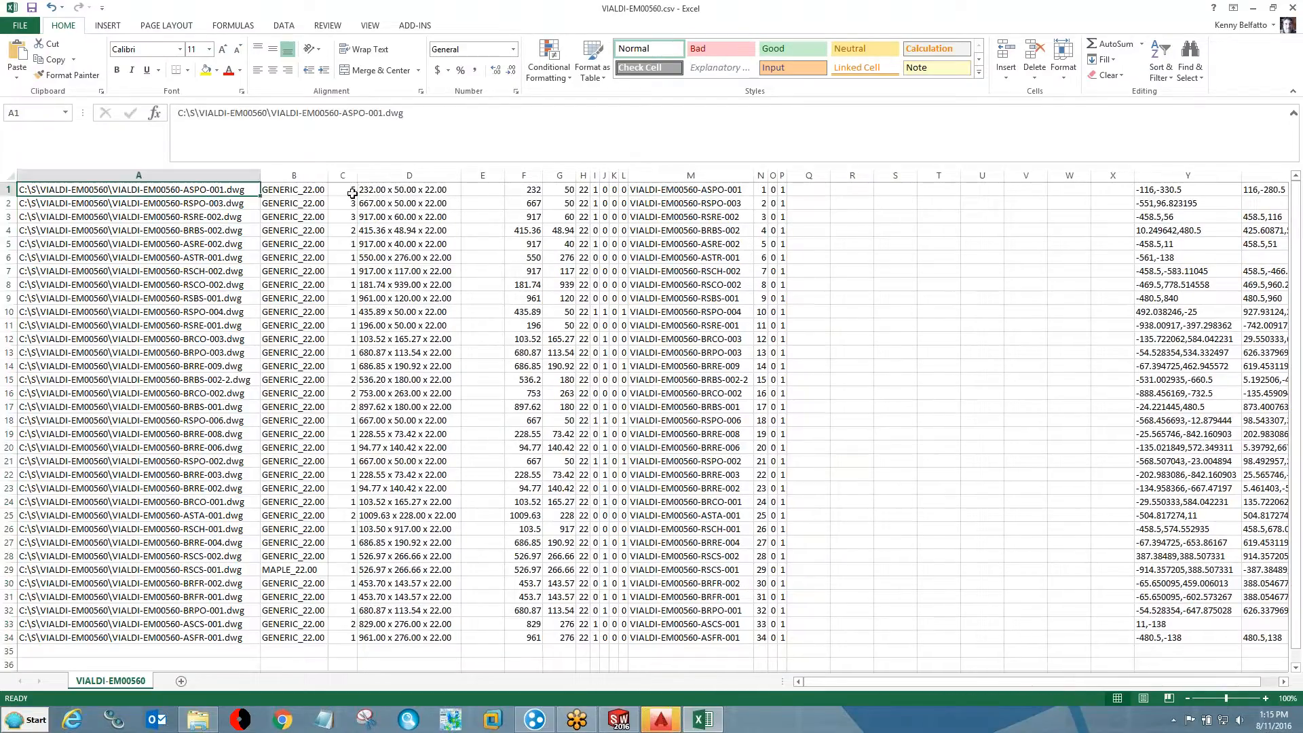
{"action": "left_click", "coordinate": [345, 203]}
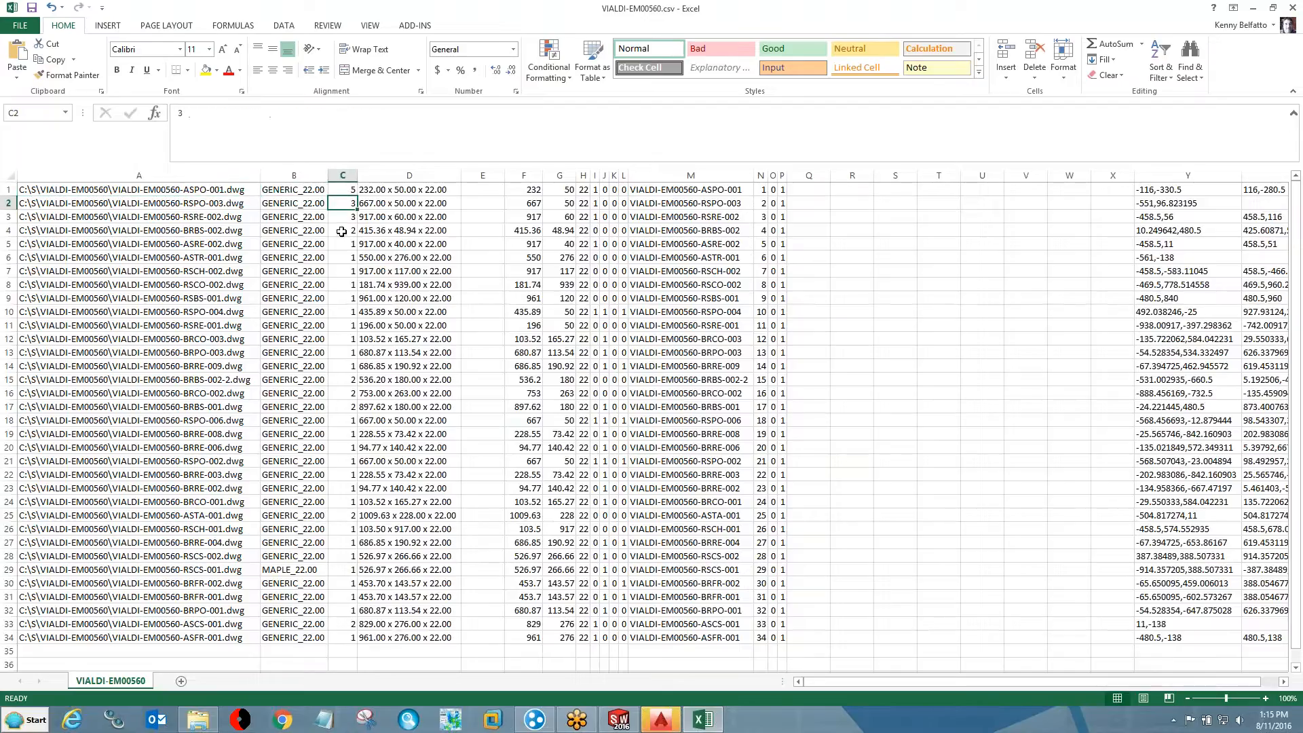
{"action": "left_click", "coordinate": [343, 227]}
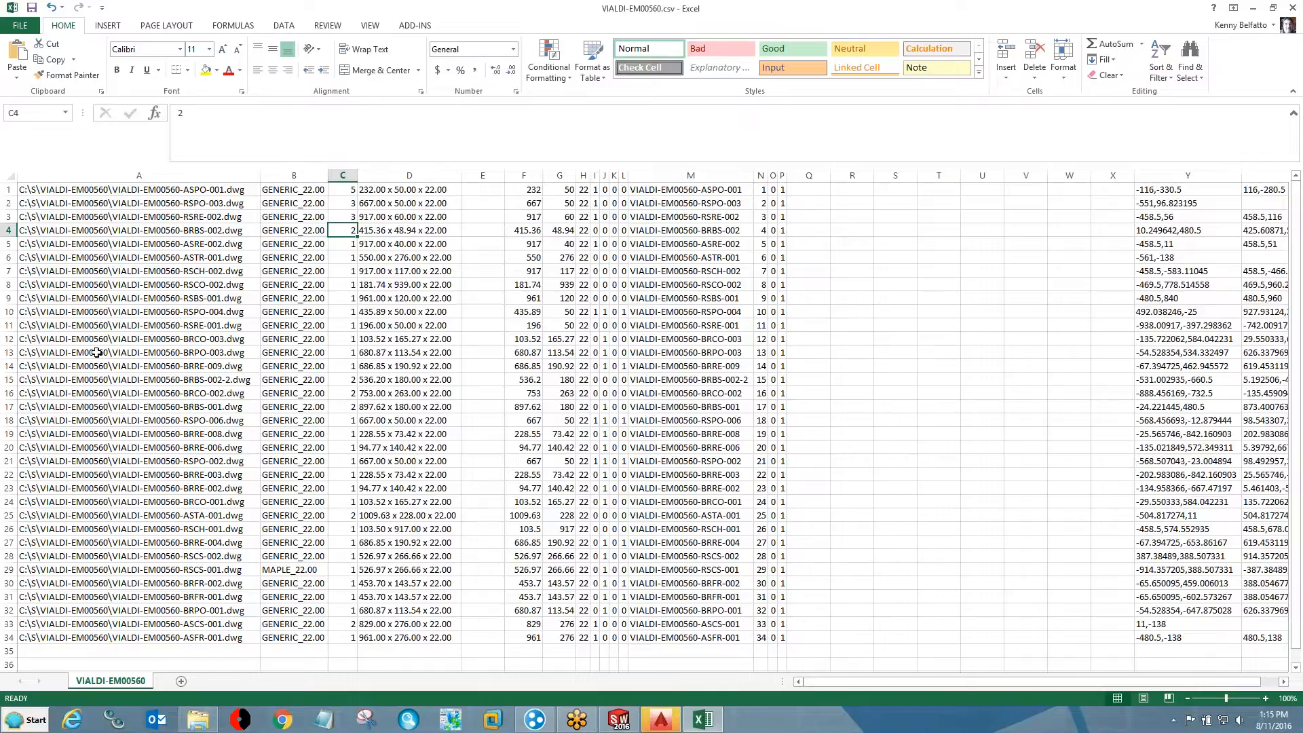
- Close the CSV spreadsheet without saving its changes and exit AutoCAD to return to the job folder
{"action": "left_click", "coordinate": [1293, 8]}
{"action": "left_click", "coordinate": [638, 372]}
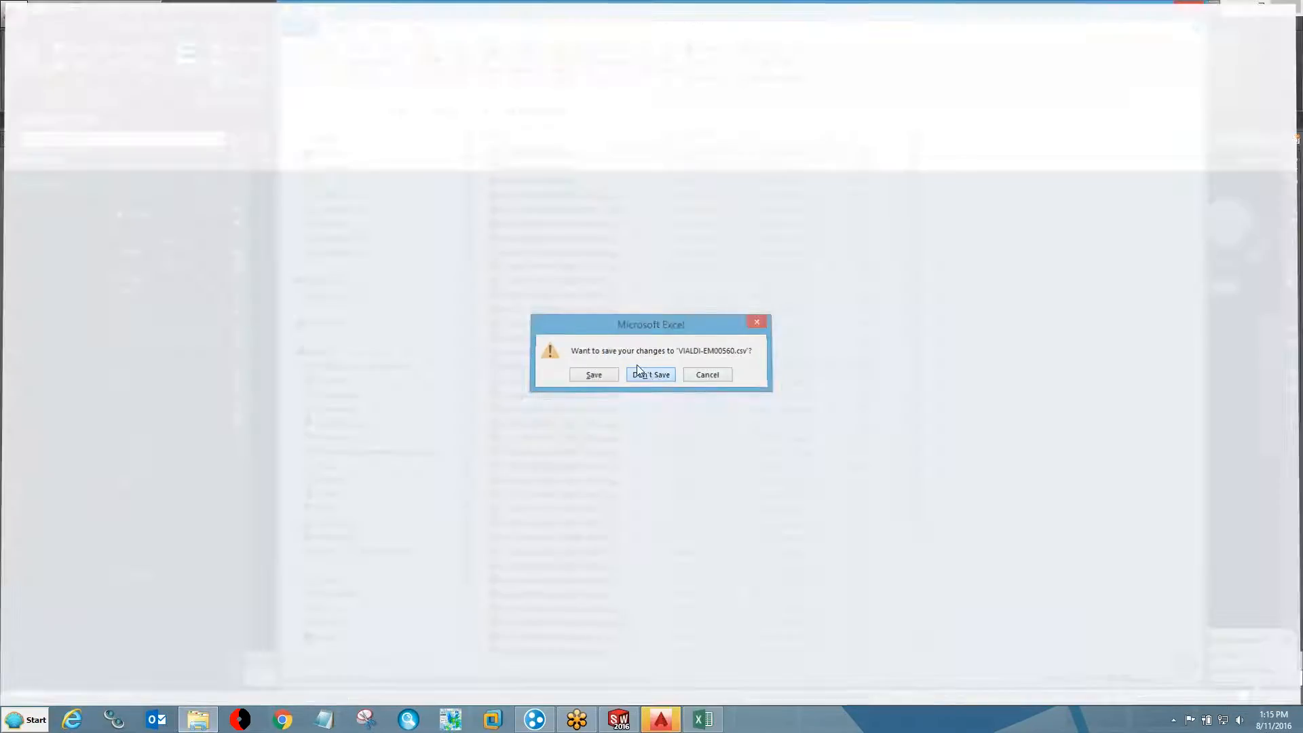
{"action": "left_click", "coordinate": [1286, 8]}
{"action": "left_click", "coordinate": [662, 389]}
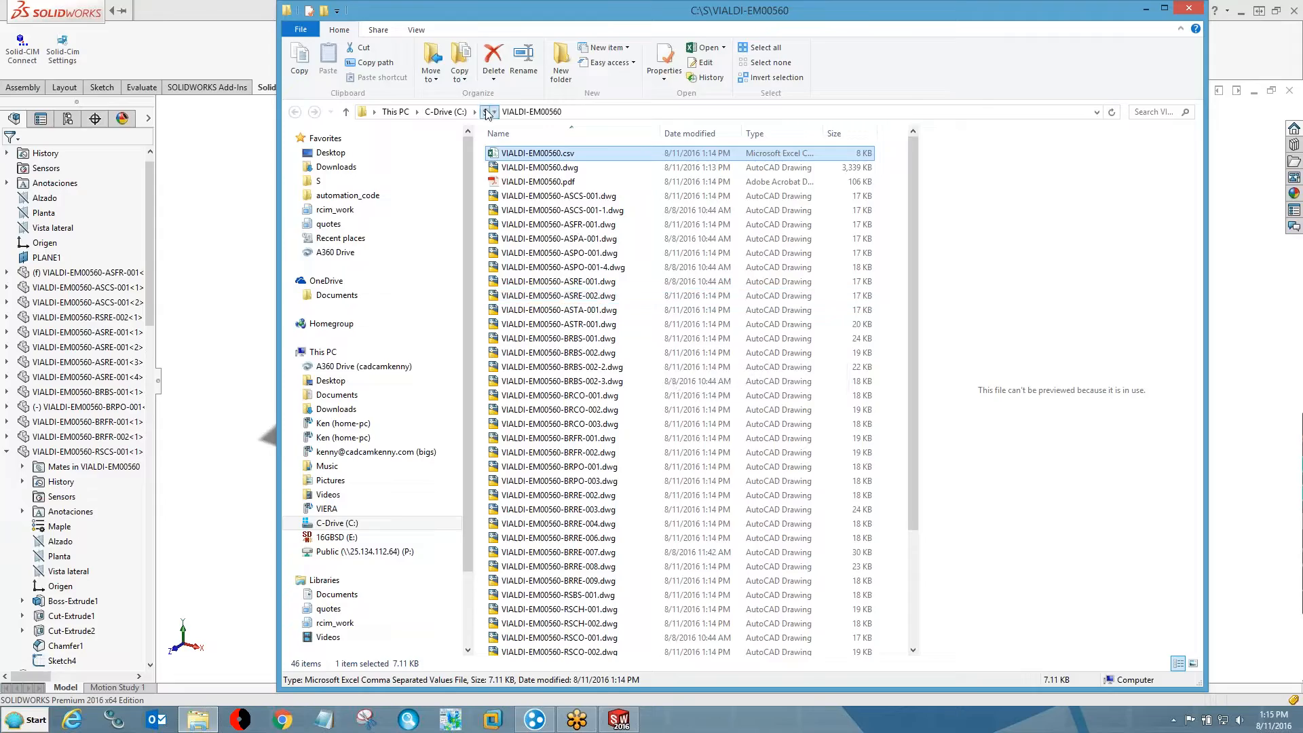
- Permanently delete the exported VIALDI-EM00560 job folder from C:\S and close the folder window
{"action": "left_click", "coordinate": [486, 112]}
{"action": "key", "text": "shift+Delete"}
{"action": "key", "text": "Return"}
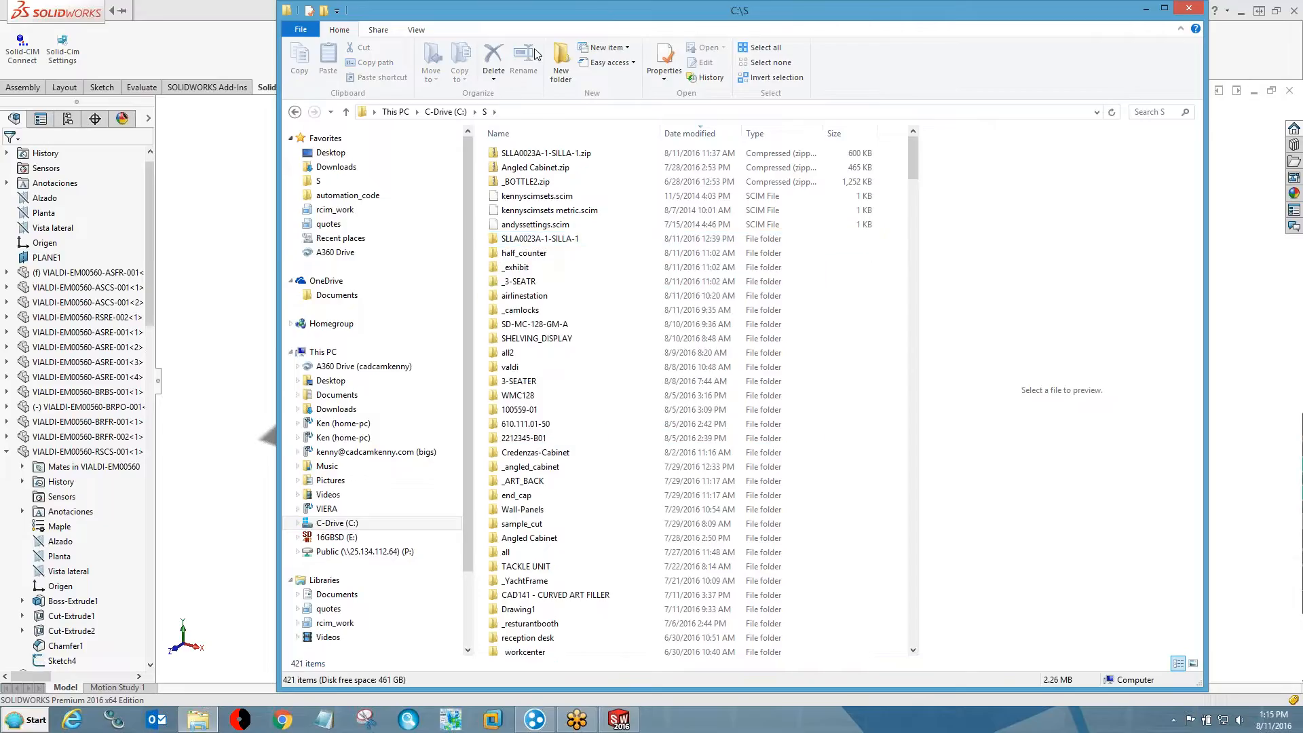
{"action": "left_click", "coordinate": [1189, 8]}
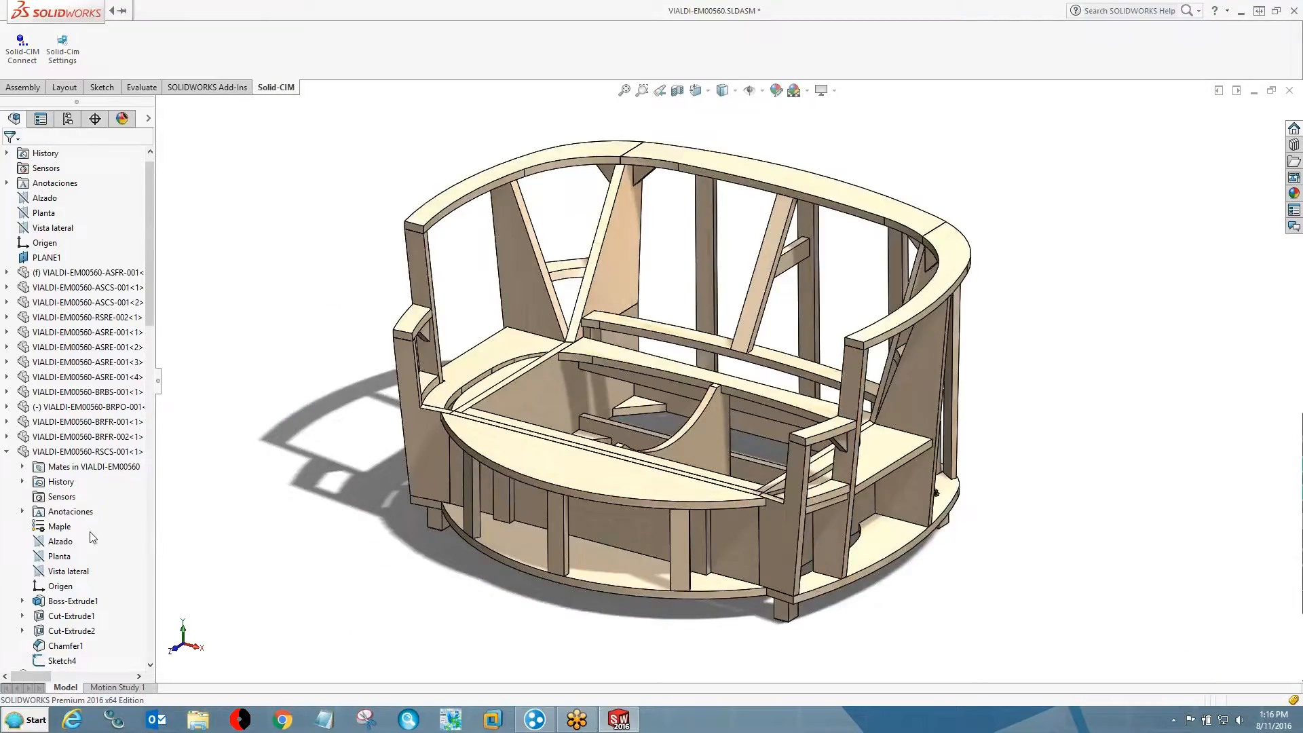
- Check the Maple material on part RSCS-001, and assign Maple to part VIALDI-EM00560-BRFR-001 as well
{"action": "left_click", "coordinate": [54, 530]}
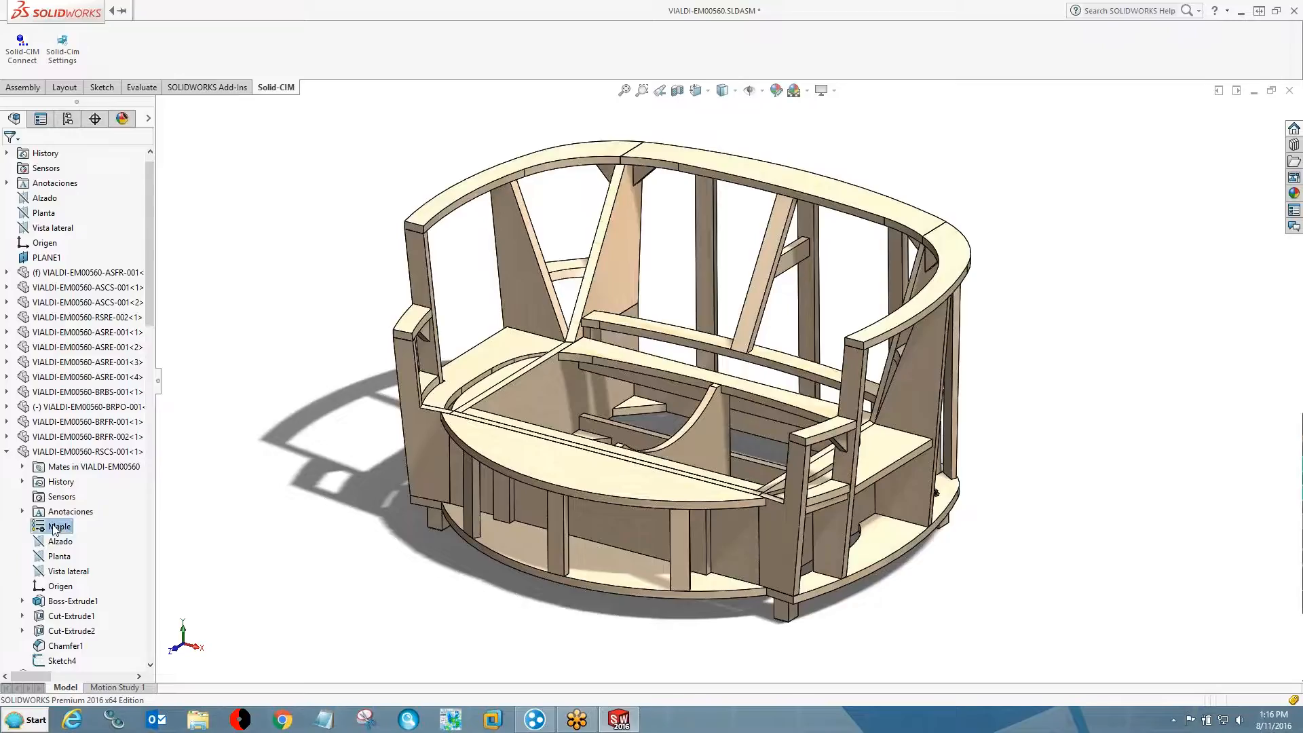
{"action": "left_click", "coordinate": [74, 451]}
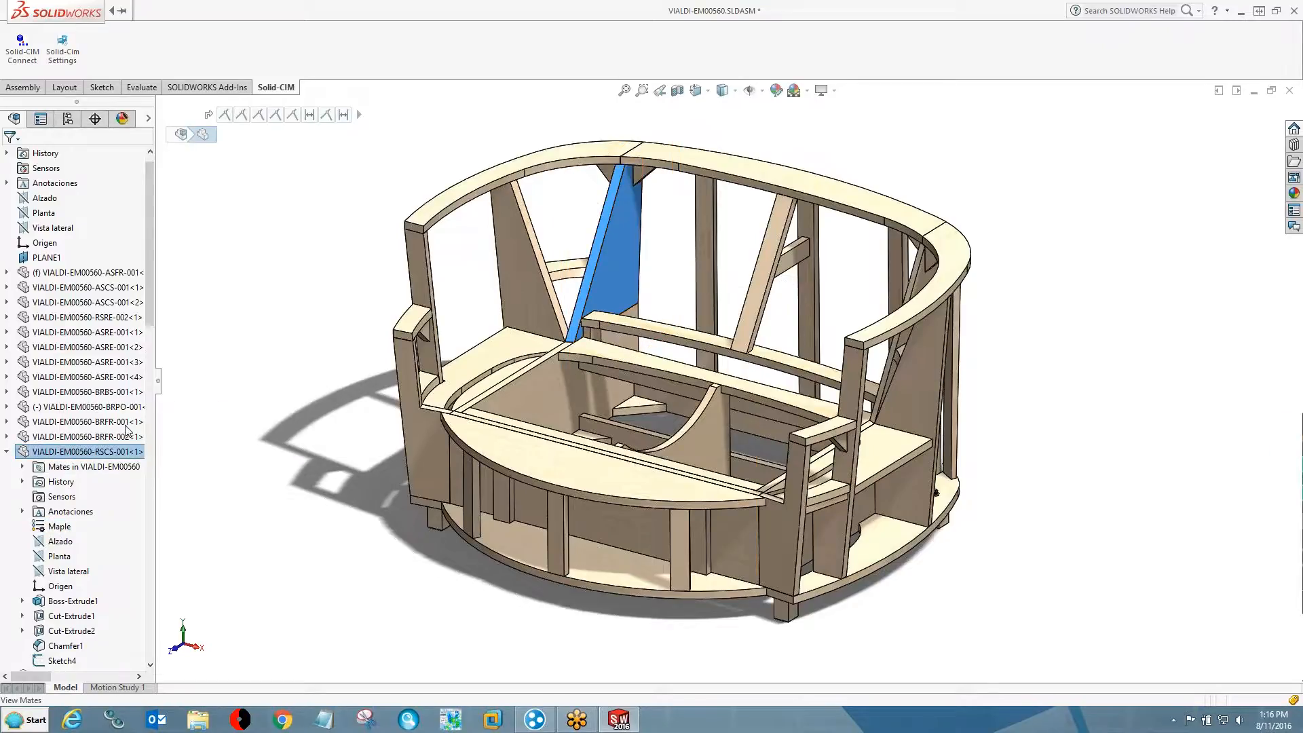
{"action": "left_click", "coordinate": [6, 422]}
{"action": "left_click", "coordinate": [55, 426]}
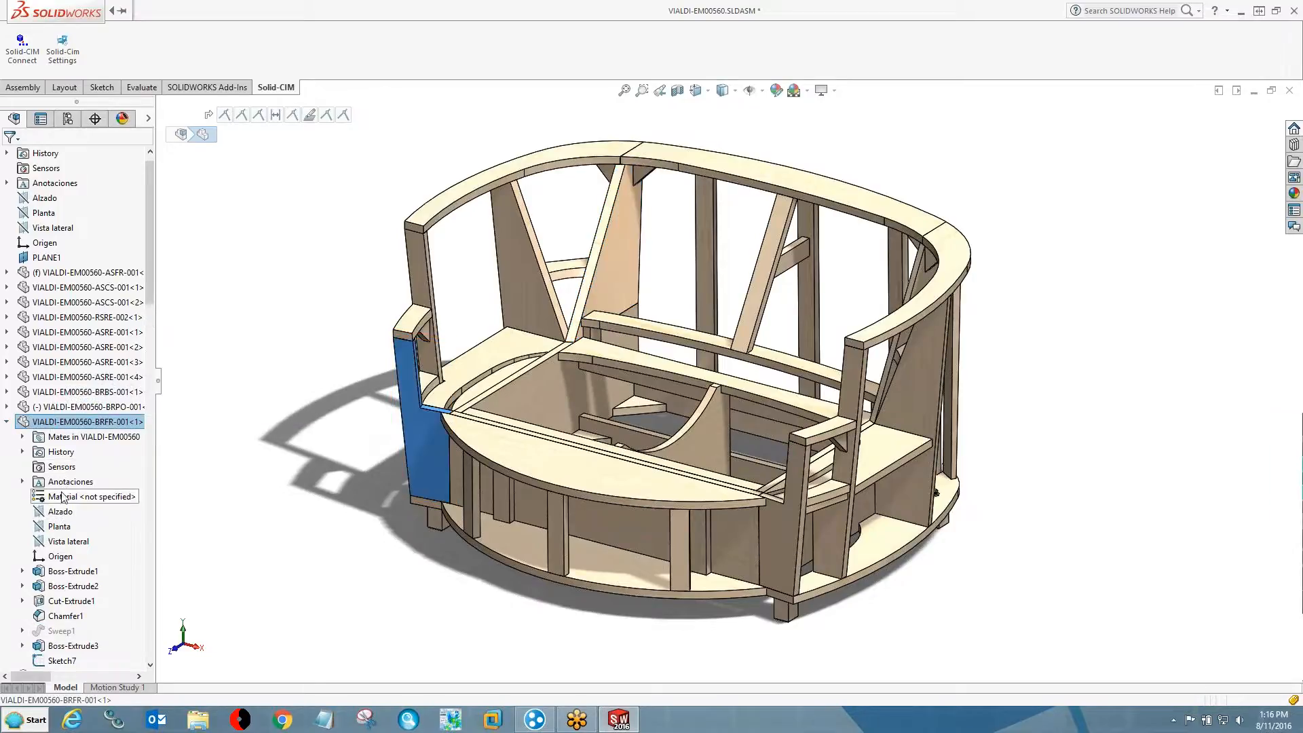
{"action": "right_click", "coordinate": [62, 497]}
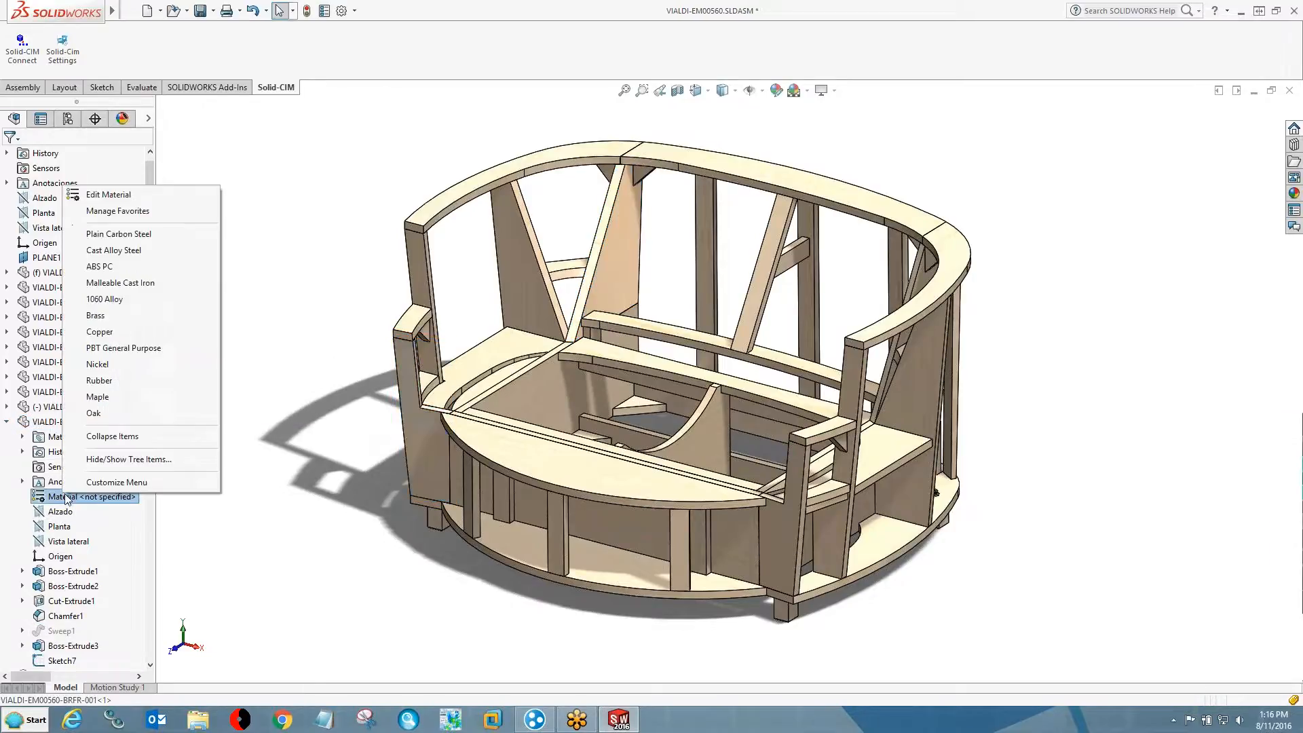
{"action": "left_click", "coordinate": [113, 403]}
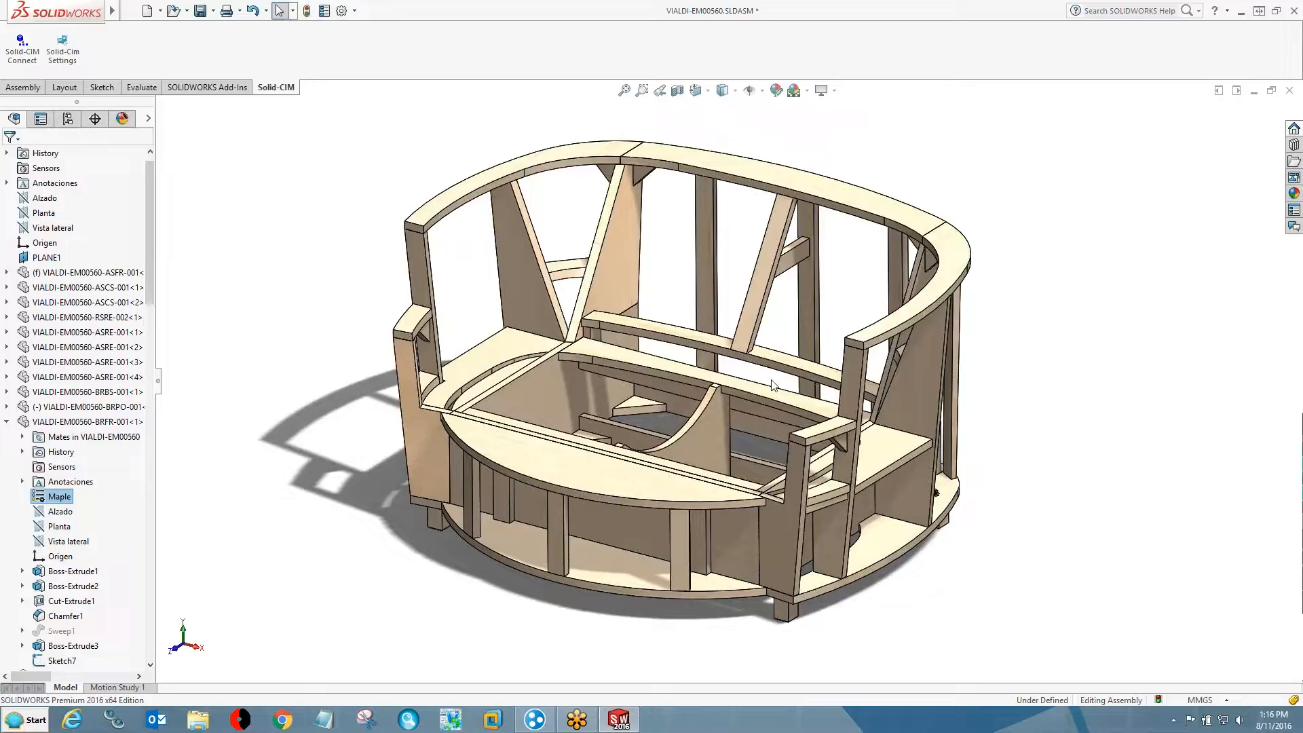
{"action": "mouse_move", "coordinate": [65, 18]}
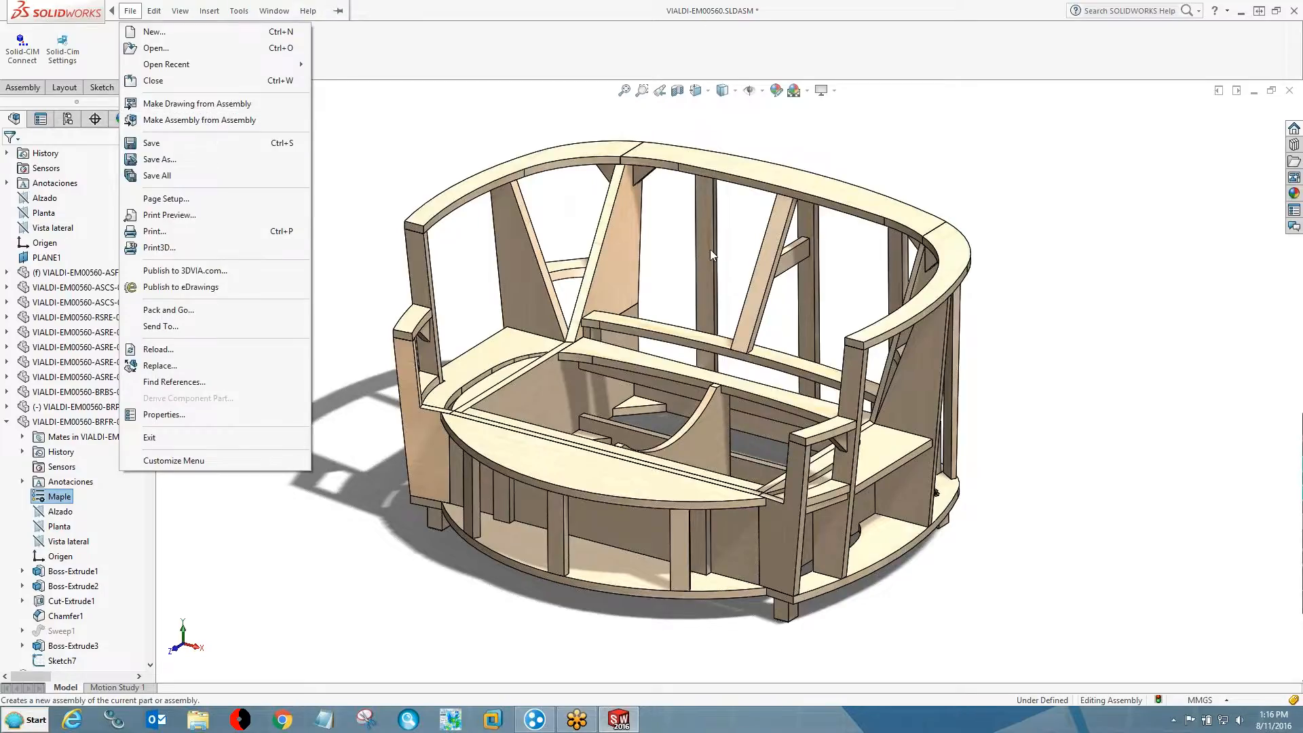
{"action": "left_click", "coordinate": [397, 115]}
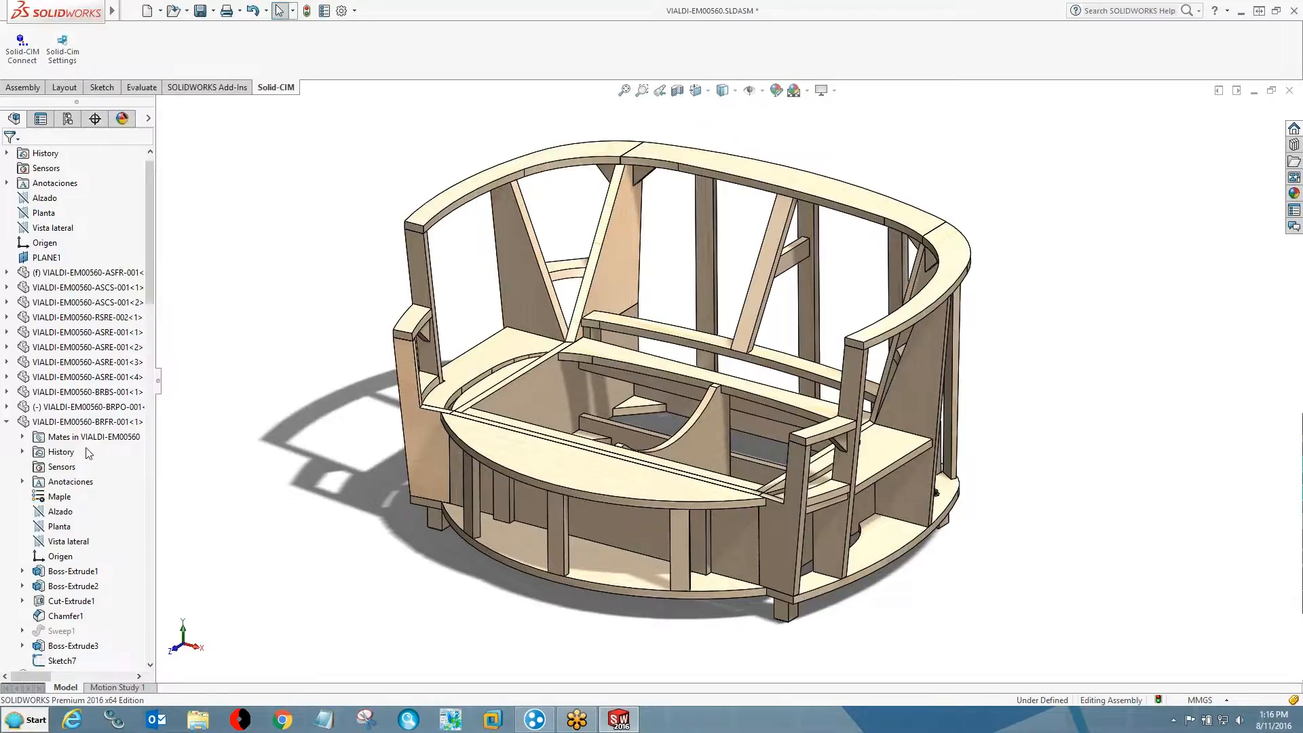
- Highlight parts BRFR-001 and RSCS-001 in the assembly and compare their assigned materials
{"action": "left_click", "coordinate": [89, 421]}
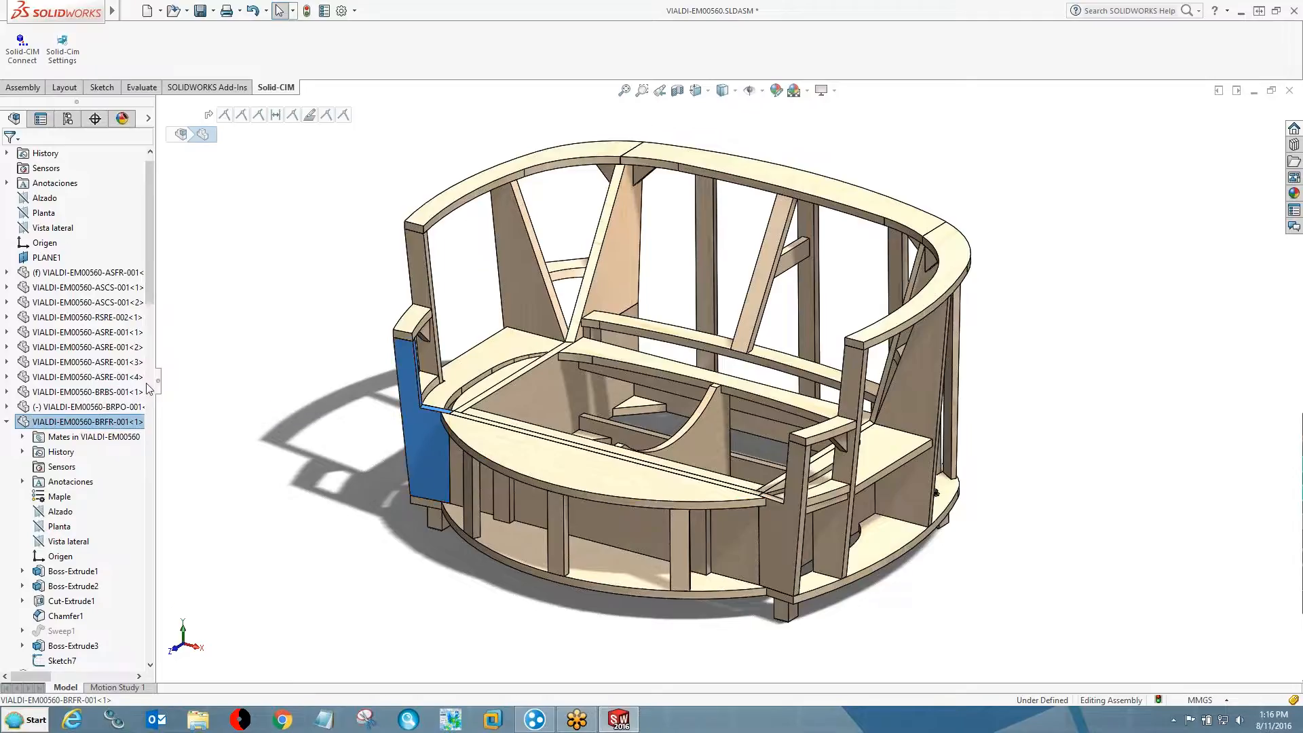
{"action": "left_click_drag", "start_coordinate": [150, 274], "coordinate": [151, 281]}
{"action": "scroll", "coordinate": [151, 287], "scroll_direction": "down", "scroll_amount": 3}
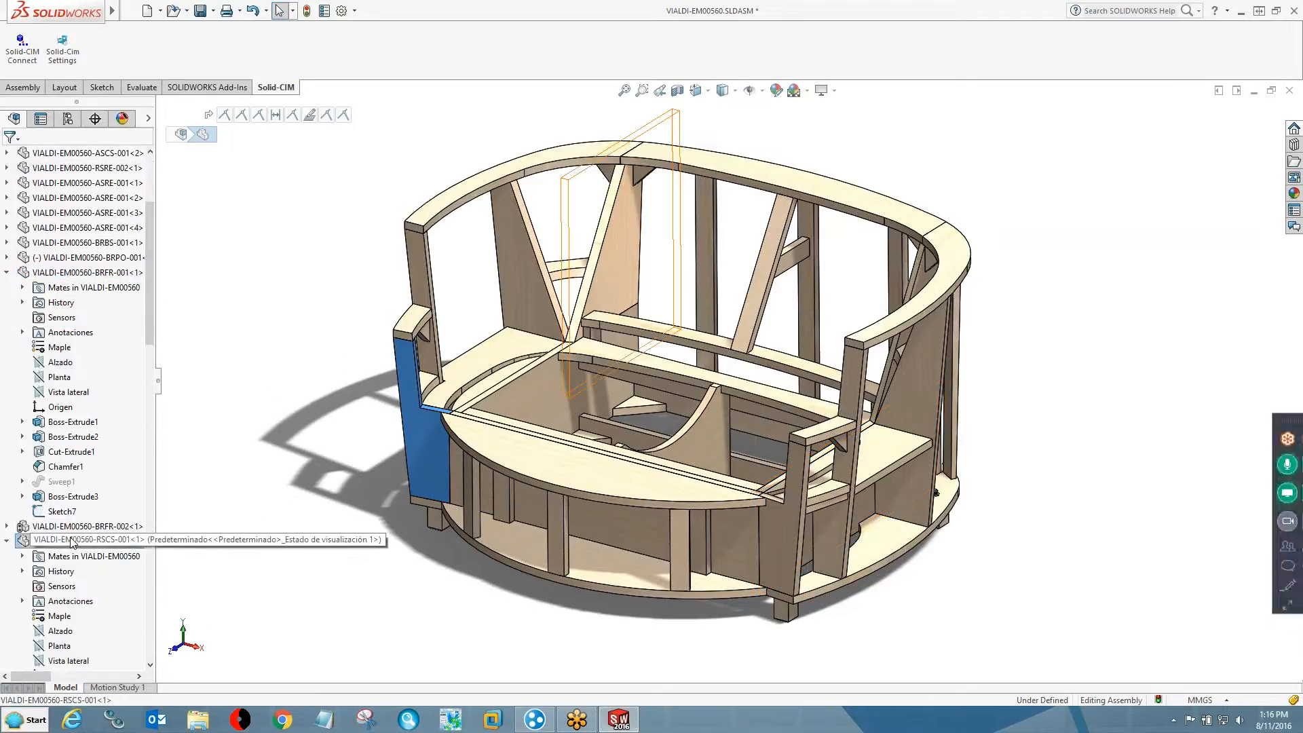
{"action": "left_click", "coordinate": [81, 541]}
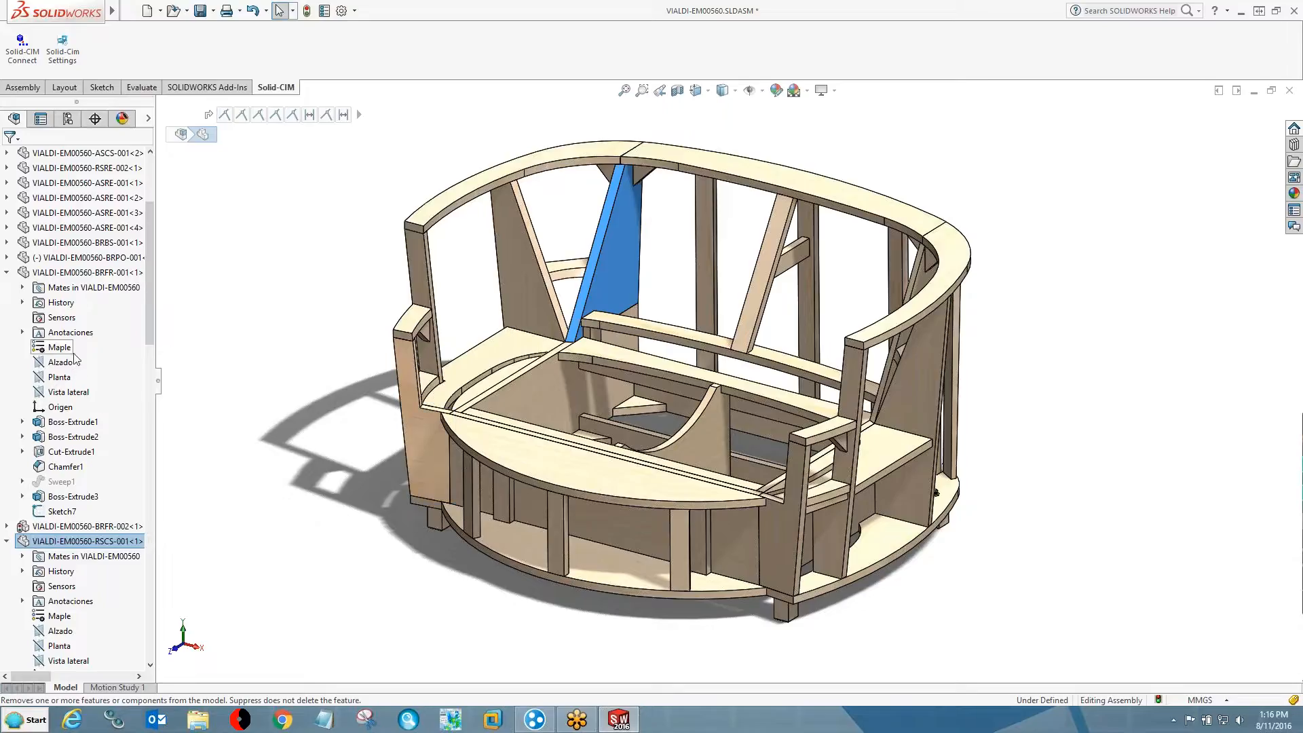
- Export the assembly to AutoCAD with Solid-CIM Connect, save the job as VIALDI-EM00560.csv, and preview the job's PDF report
{"action": "left_click", "coordinate": [30, 53]}
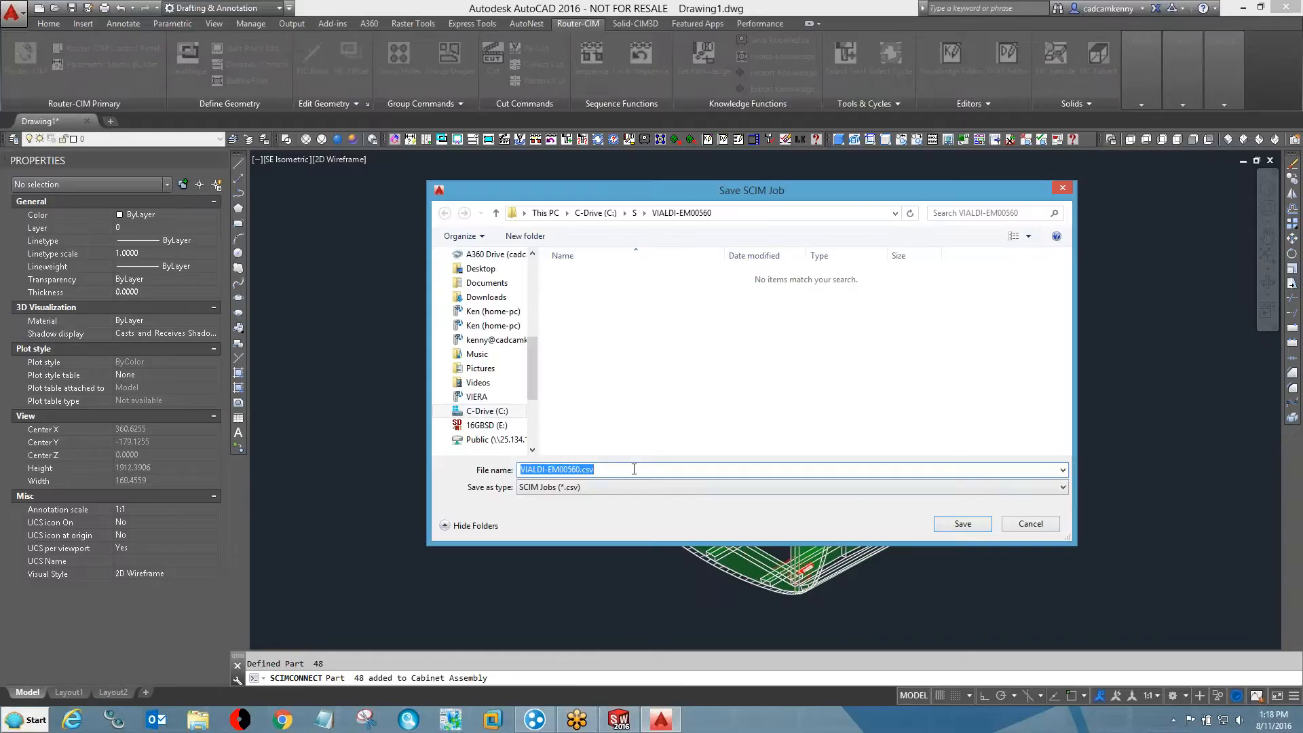
{"action": "left_click", "coordinate": [963, 524]}
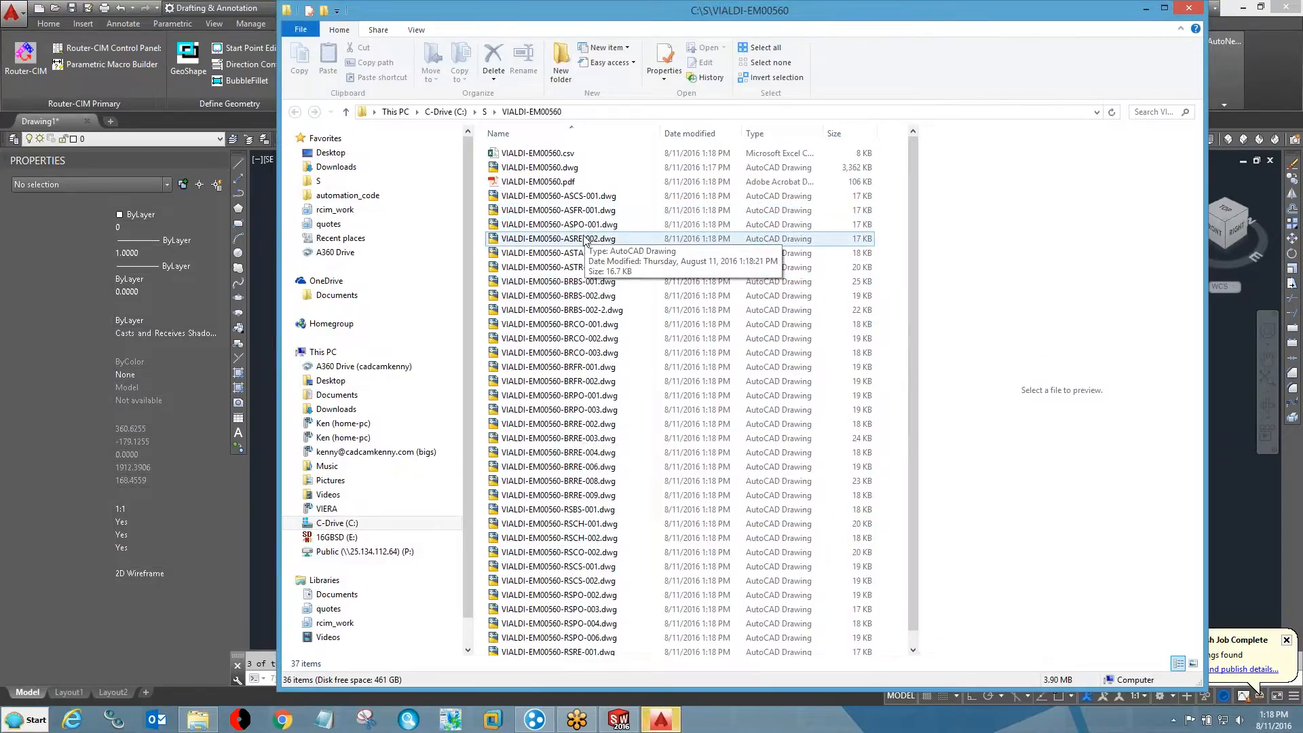
{"action": "left_click", "coordinate": [573, 181]}
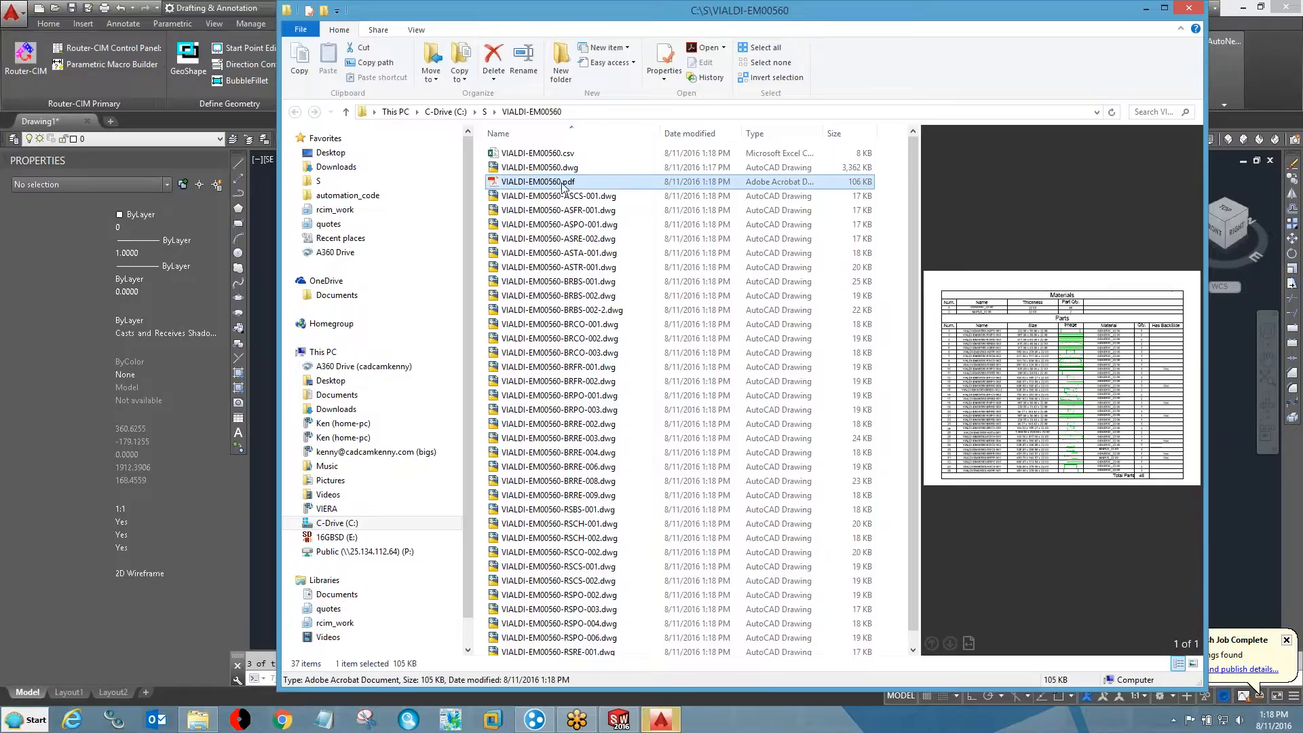
- Open the newly exported VIALDI-EM00560.csv in Excel and autofit all its column widths
{"action": "double_click", "coordinate": [528, 156]}
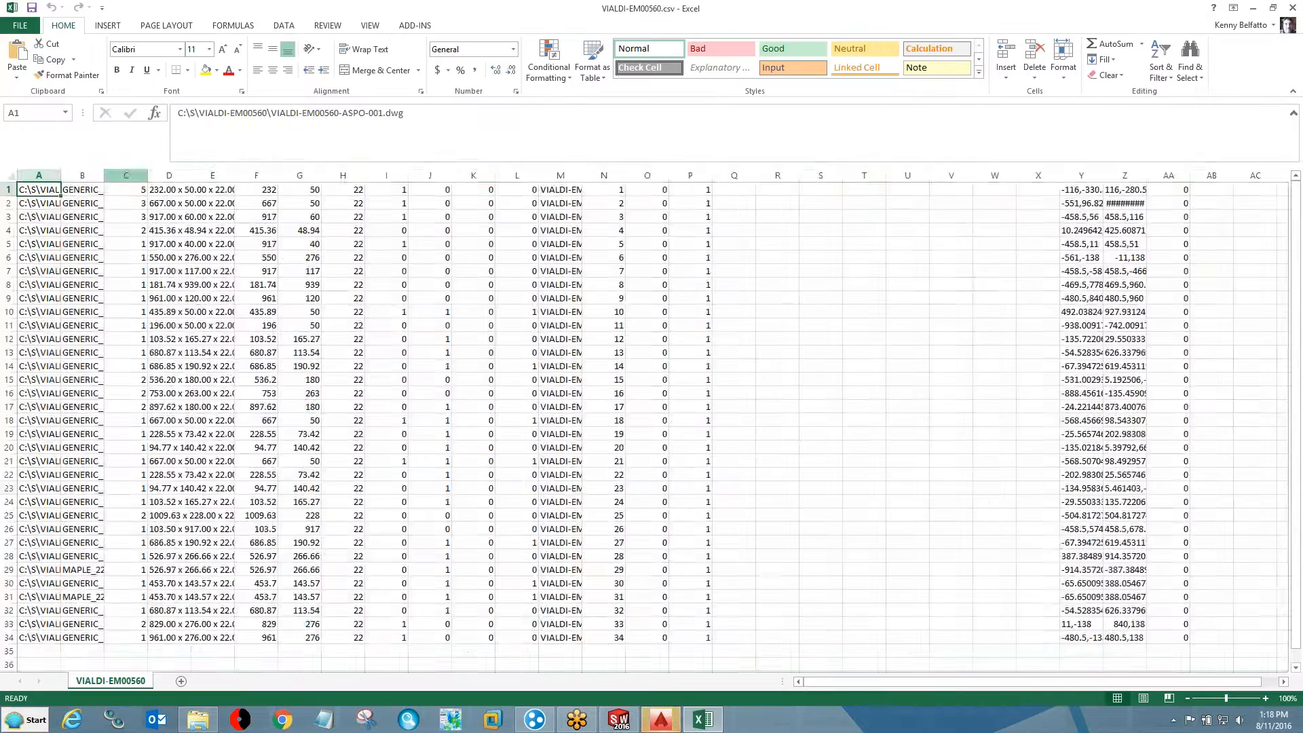
{"action": "key", "text": "ctrl+a"}
{"action": "double_click", "coordinate": [62, 173]}
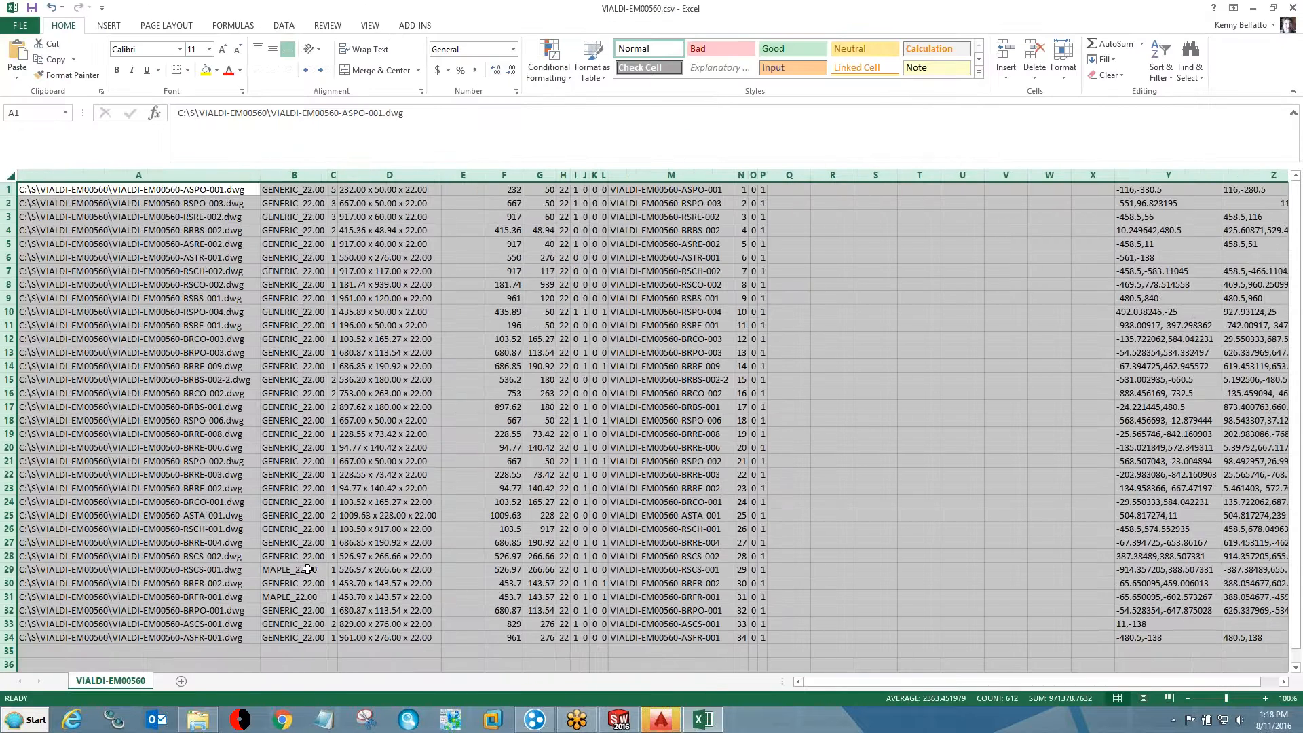
- Examine the drawing paths in column A and the materials in column B, including the MAPLE_22.00 entries in rows 29 and 31
{"action": "left_click", "coordinate": [307, 569]}
{"action": "key", "text": "Down"}
{"action": "key", "text": "Down"}
{"action": "left_click", "coordinate": [288, 569]}
{"action": "left_click", "coordinate": [281, 598]}
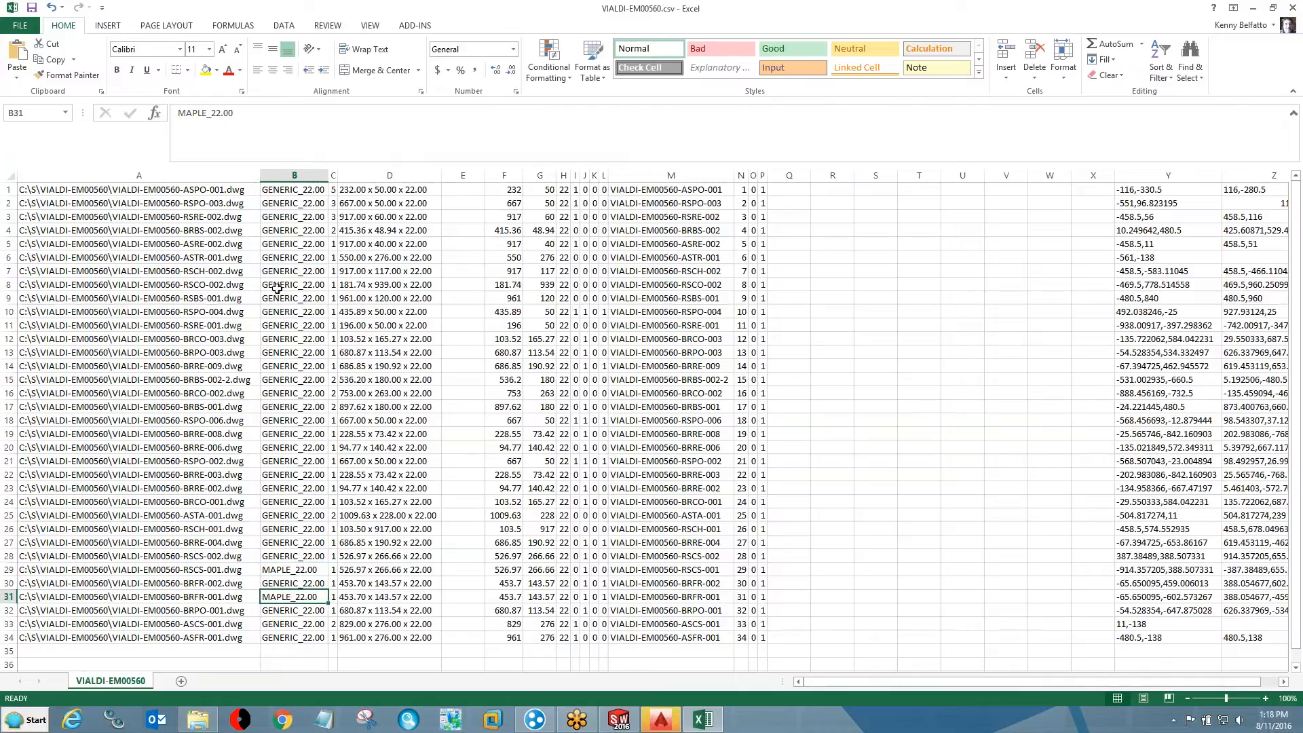
{"action": "left_click", "coordinate": [205, 171]}
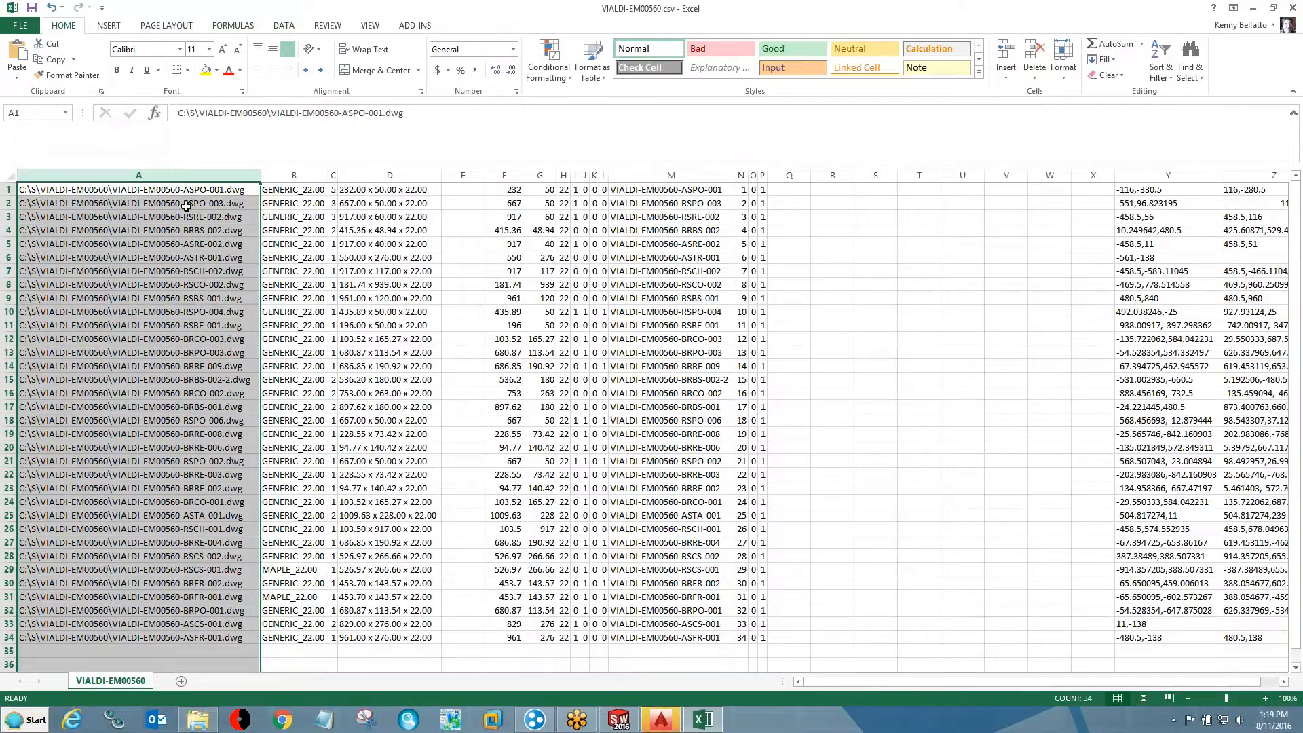
{"action": "left_click", "coordinate": [281, 176]}
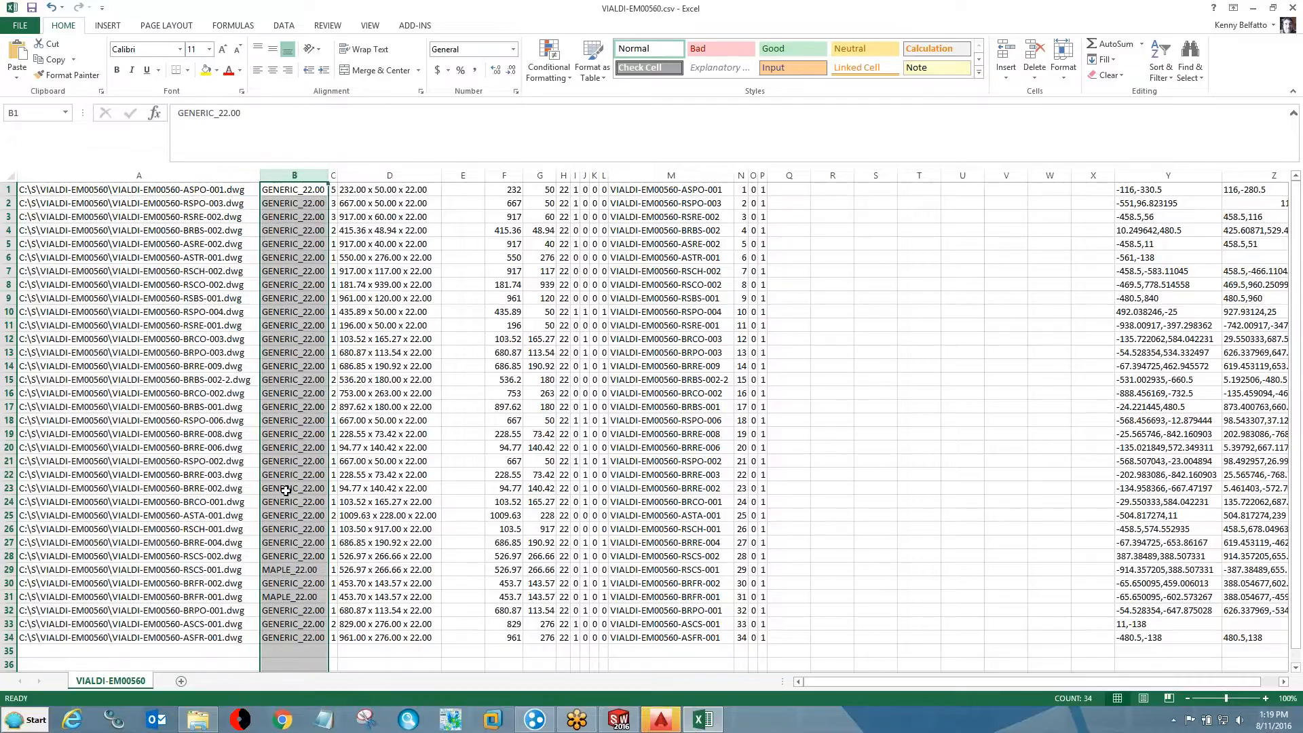
{"action": "left_click", "coordinate": [285, 570]}
{"action": "left_click", "coordinate": [285, 597]}
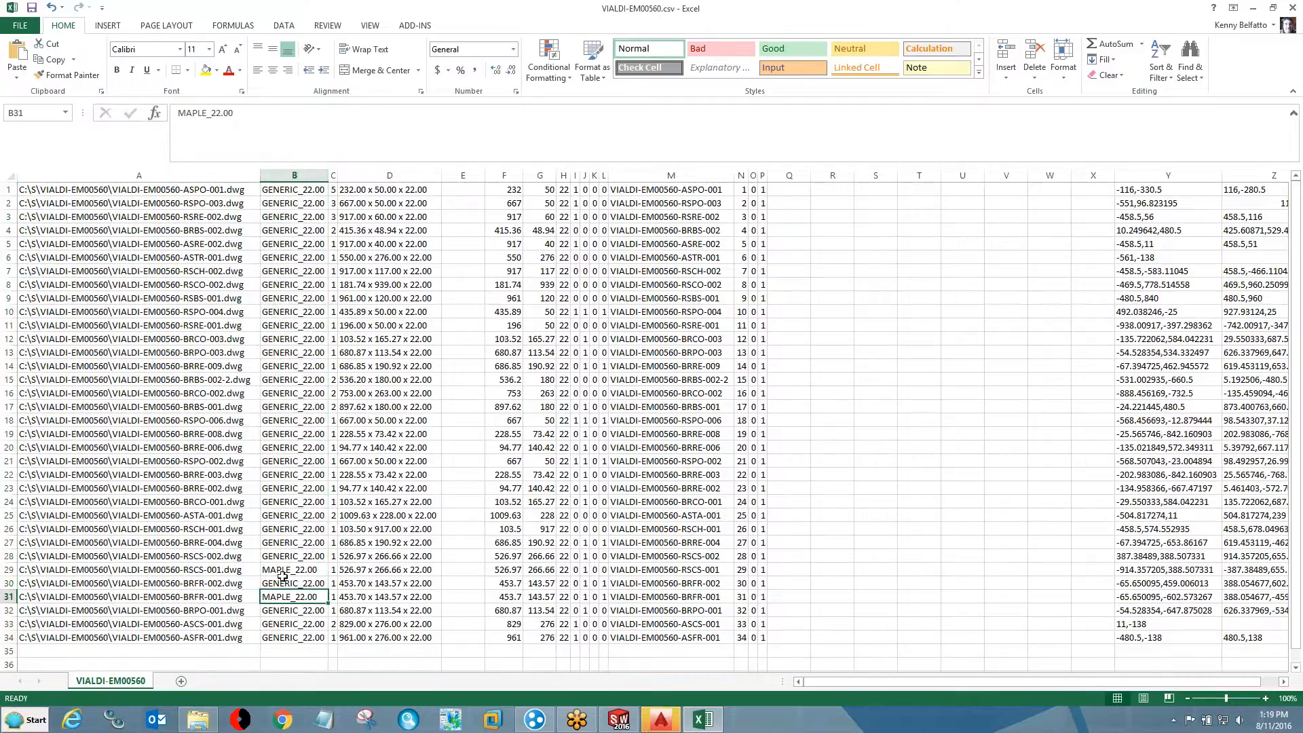
- Examine the part quantities in column C, the overall sizes in column D and the separate dimensions in columns F to H
{"action": "left_click", "coordinate": [334, 175]}
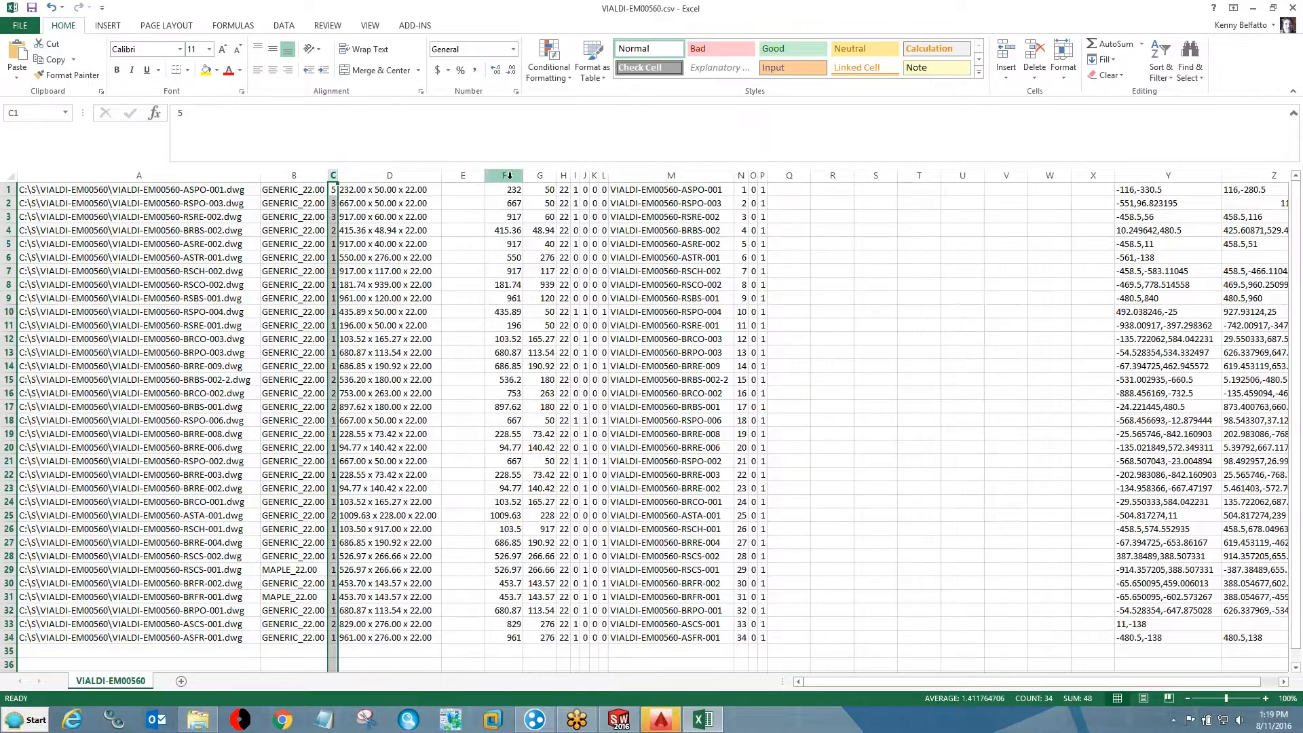
{"action": "left_click", "coordinate": [398, 174]}
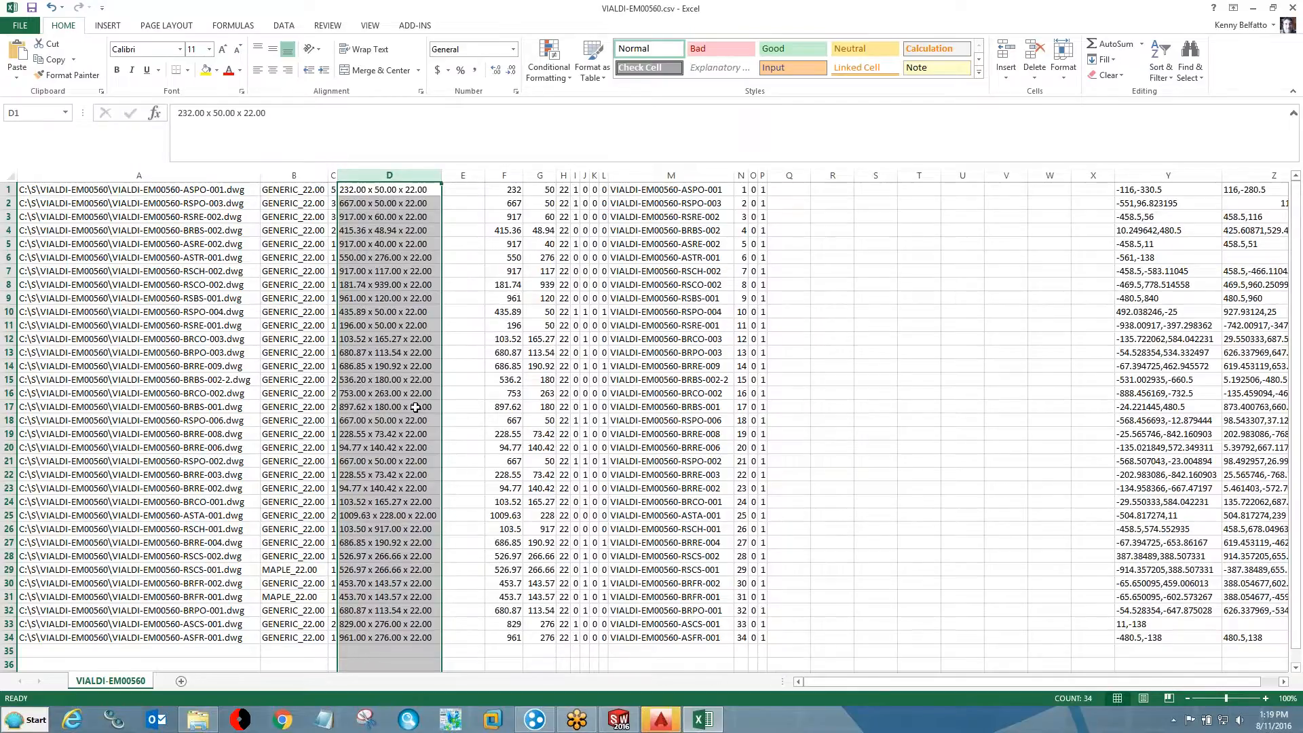
{"action": "left_click_drag", "start_coordinate": [500, 170], "coordinate": [563, 173]}
{"action": "left_click", "coordinate": [507, 171]}
{"action": "left_click", "coordinate": [540, 173]}
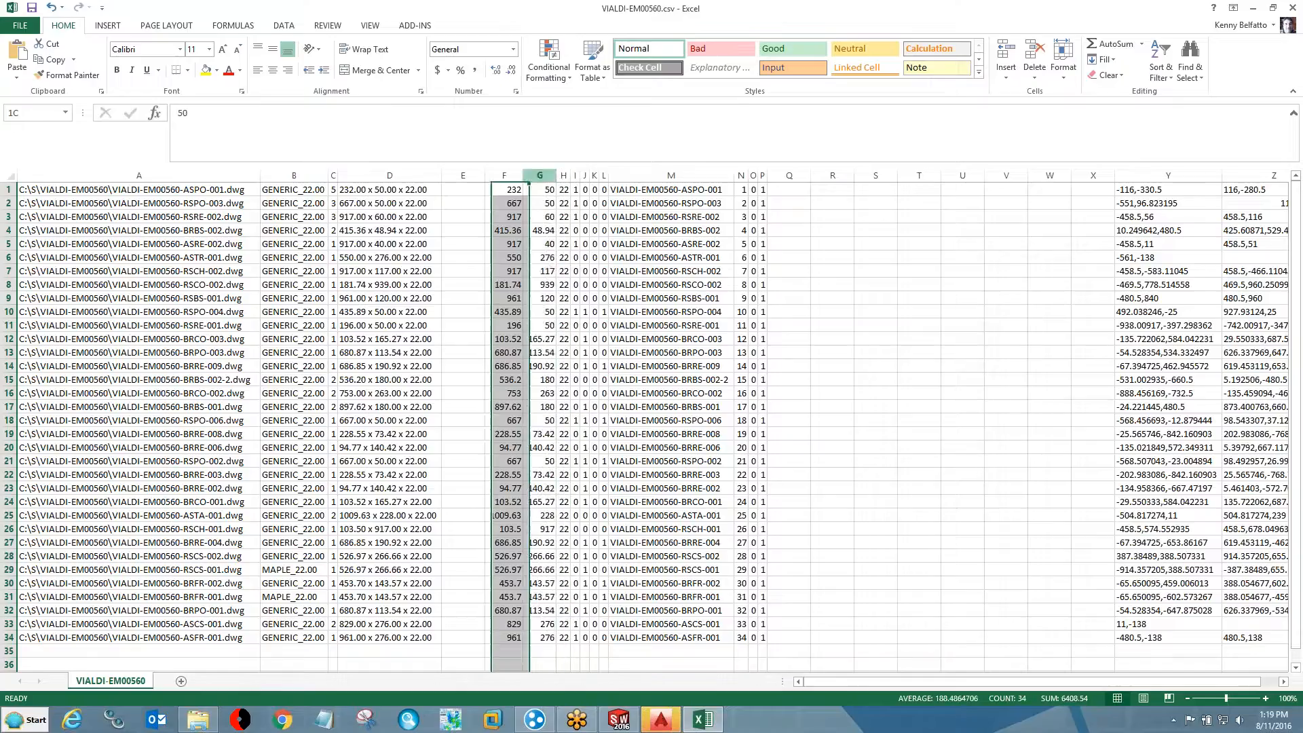
{"action": "left_click", "coordinate": [563, 174]}
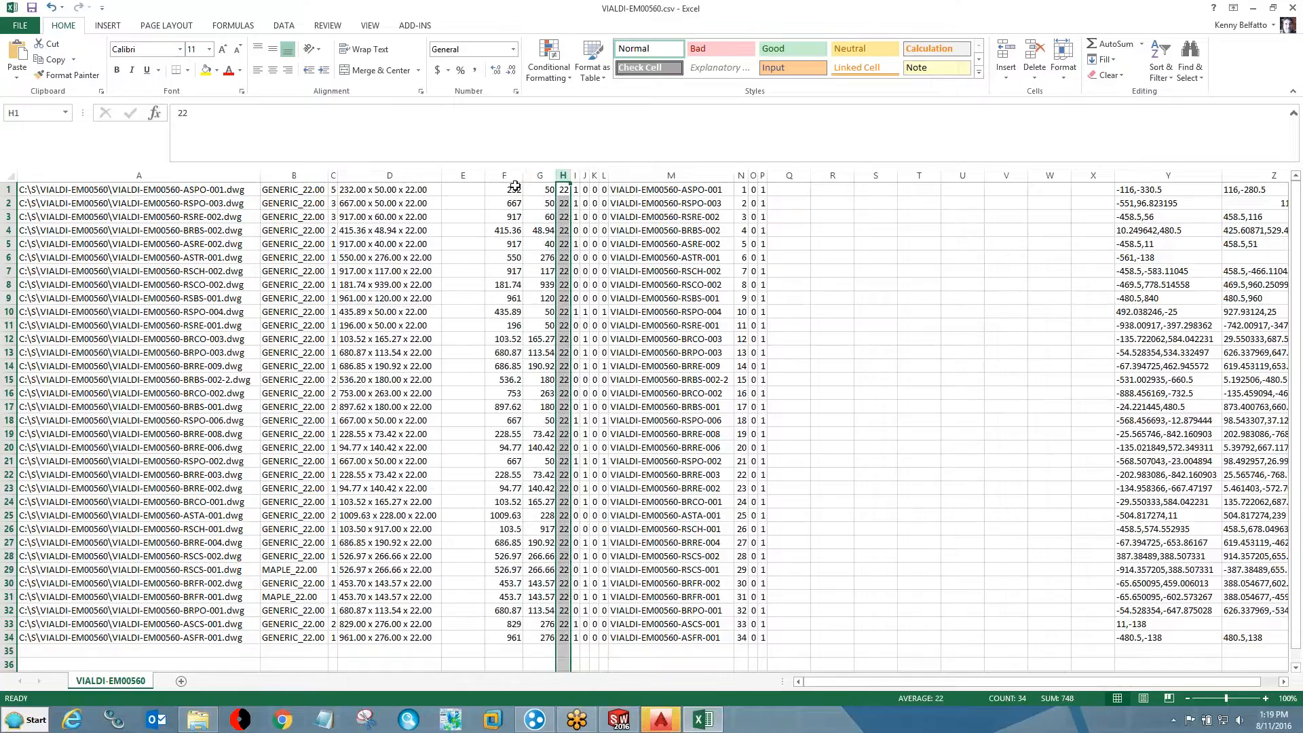
{"action": "left_click", "coordinate": [516, 173]}
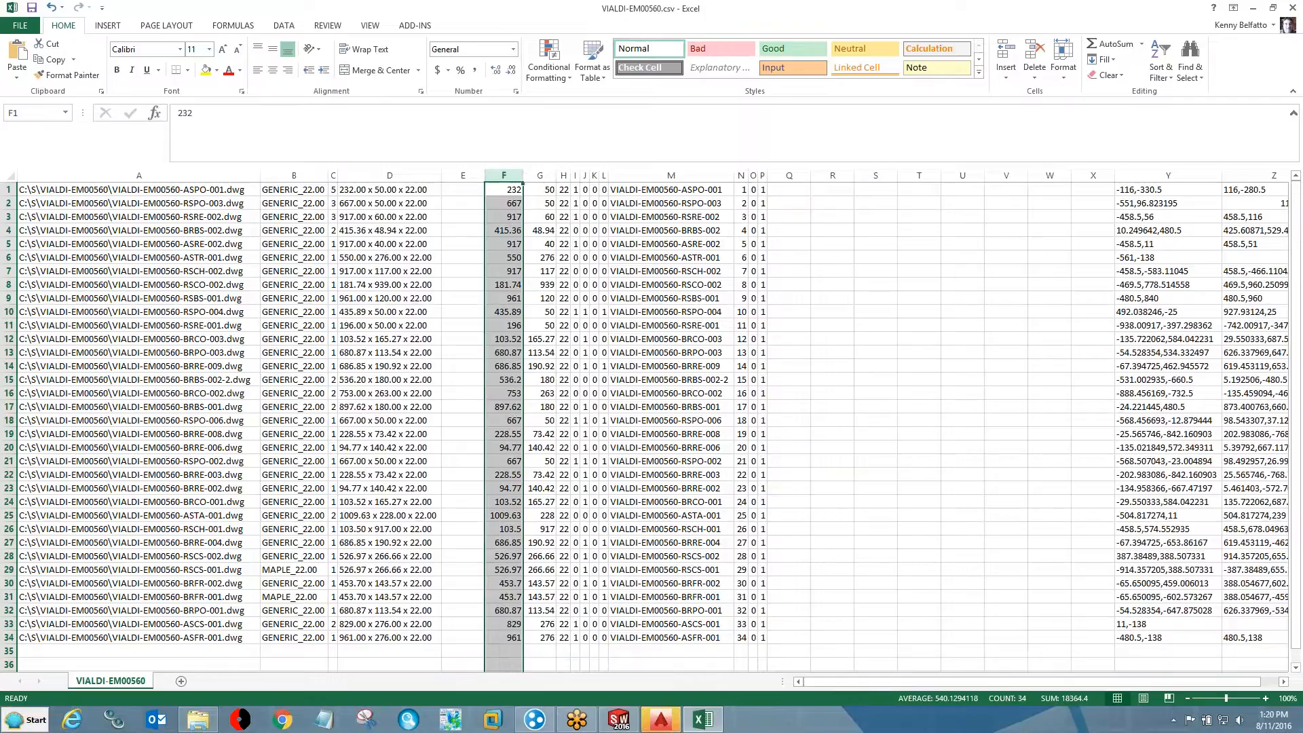
{"action": "left_click", "coordinate": [534, 174]}
{"action": "left_click", "coordinate": [563, 175]}
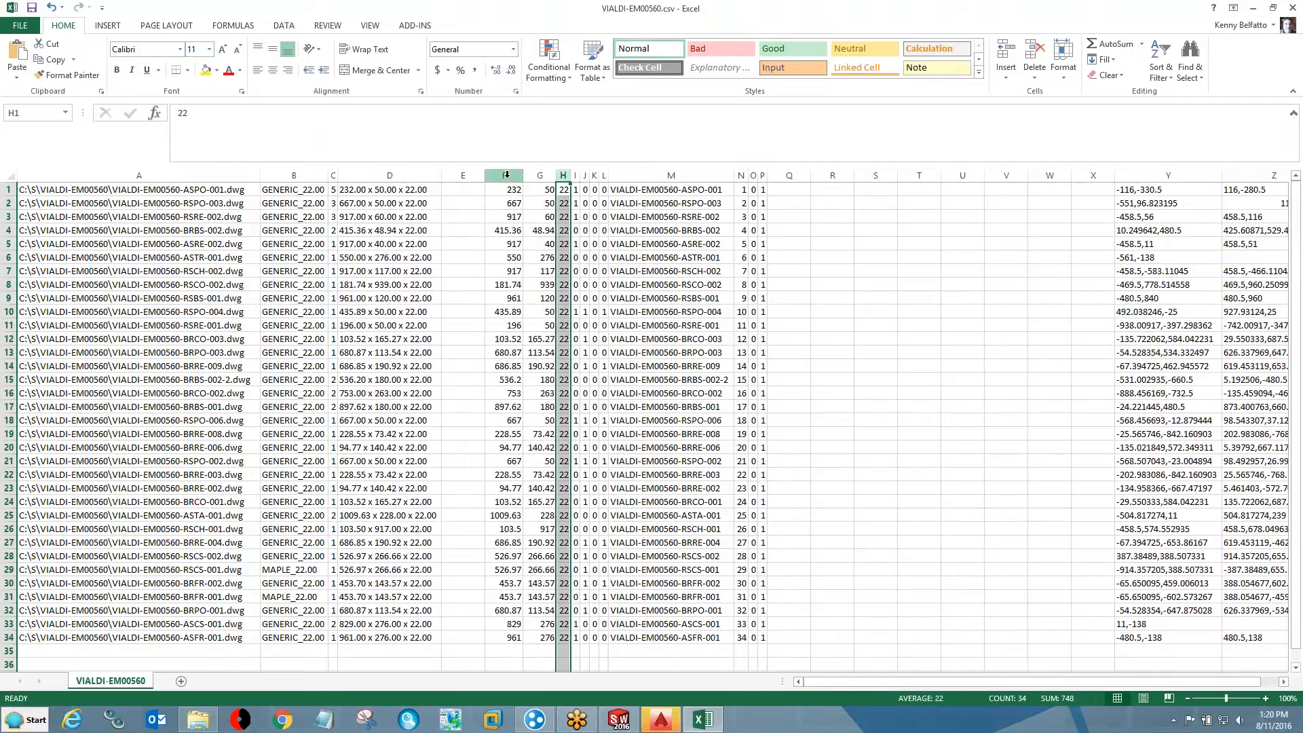
{"action": "left_click_drag", "start_coordinate": [506, 175], "coordinate": [563, 178]}
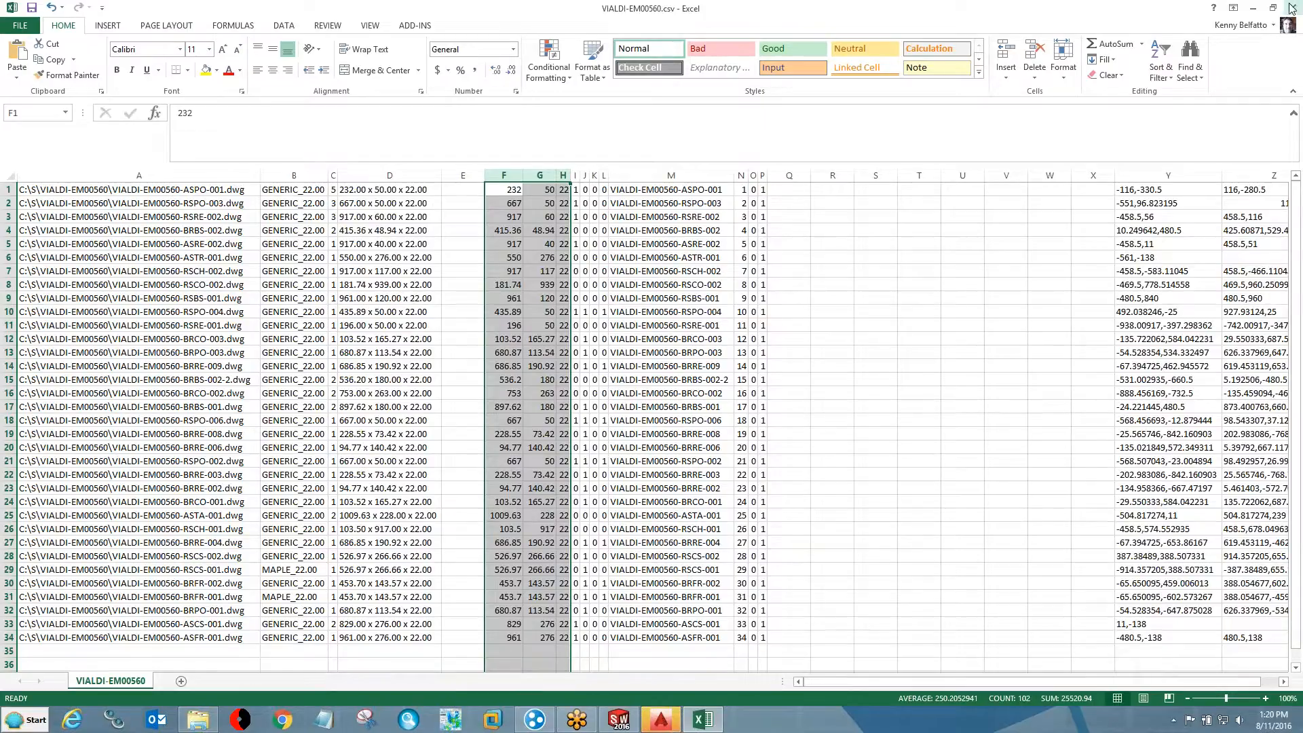
- Close the CSV spreadsheet without saving, and show the Router-CIM Automation Suite cutting option for VIALDI-EM00560.csv
{"action": "mouse_move", "coordinate": [1290, 9]}
{"action": "left_click", "coordinate": [1292, 8]}
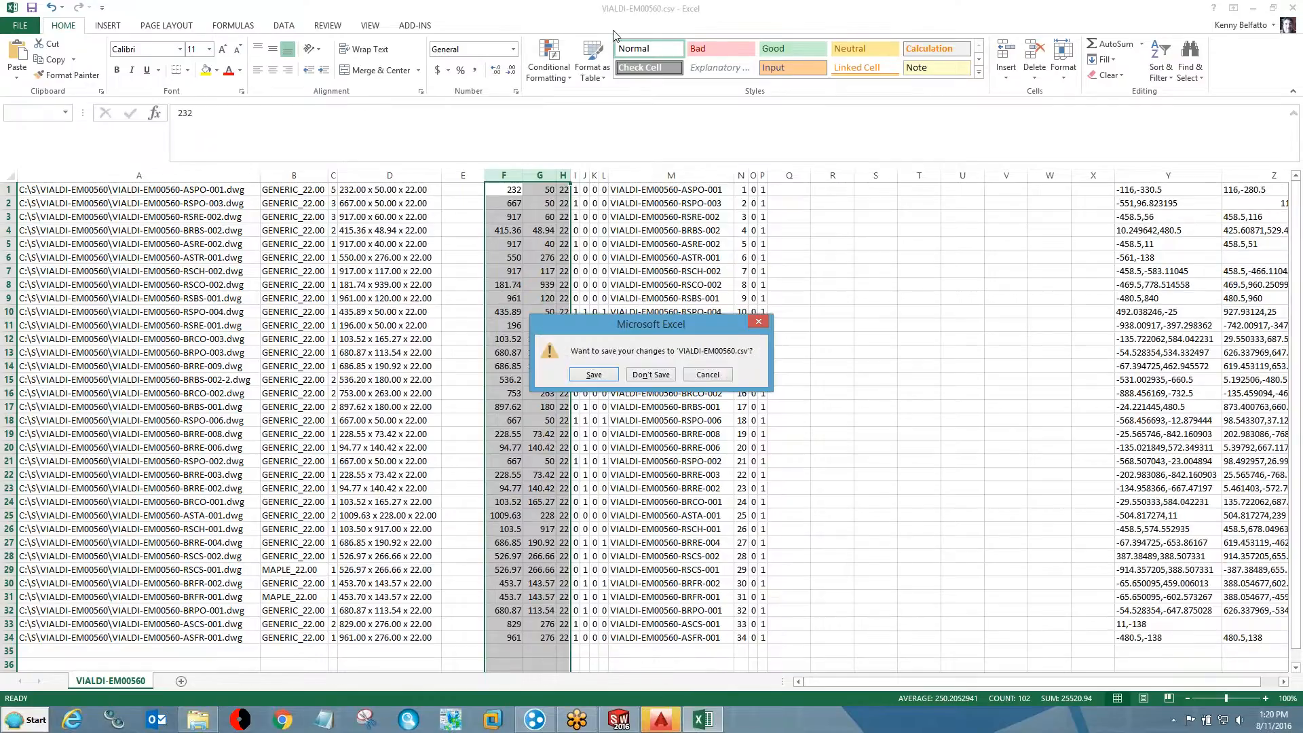
{"action": "left_click", "coordinate": [638, 374]}
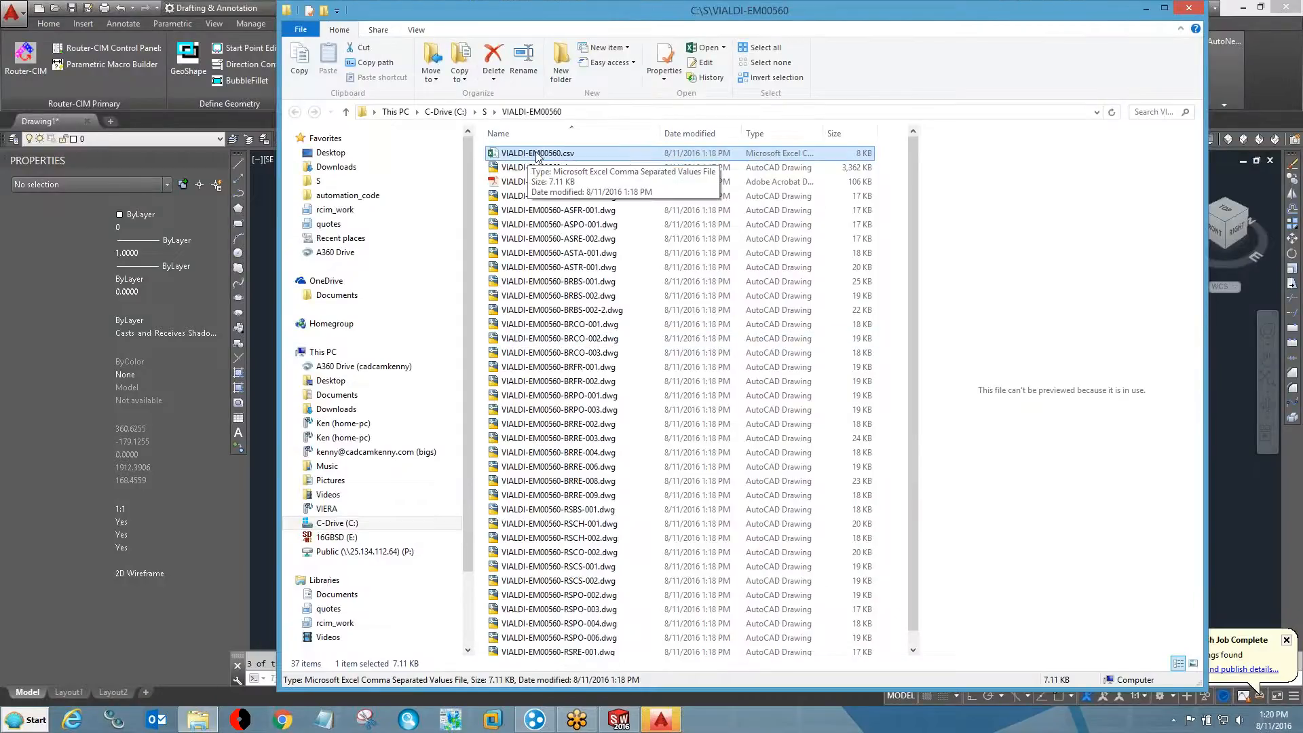
{"action": "right_click", "coordinate": [541, 154]}
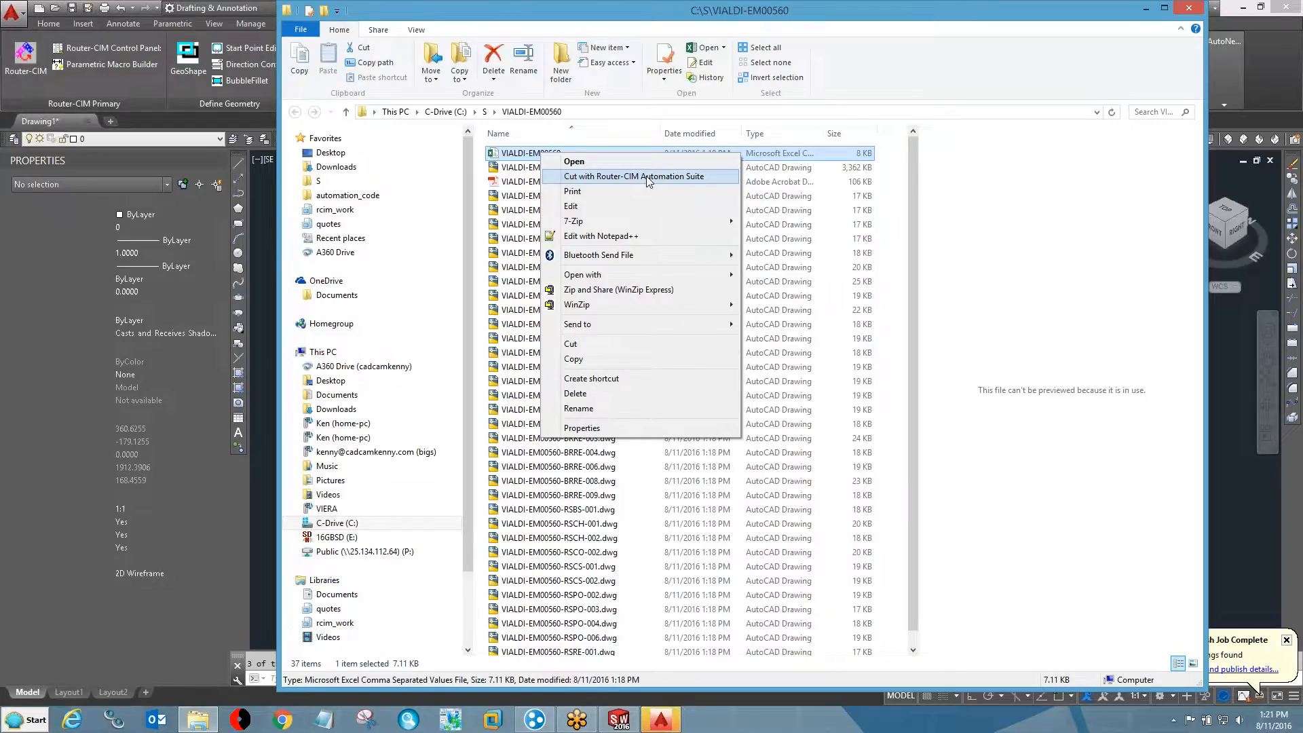
- Show the AutoCAD assembly in the Conceptual visual style and spread its parts apart with the SCIM Expand parts option
{"action": "left_click", "coordinate": [1279, 78]}
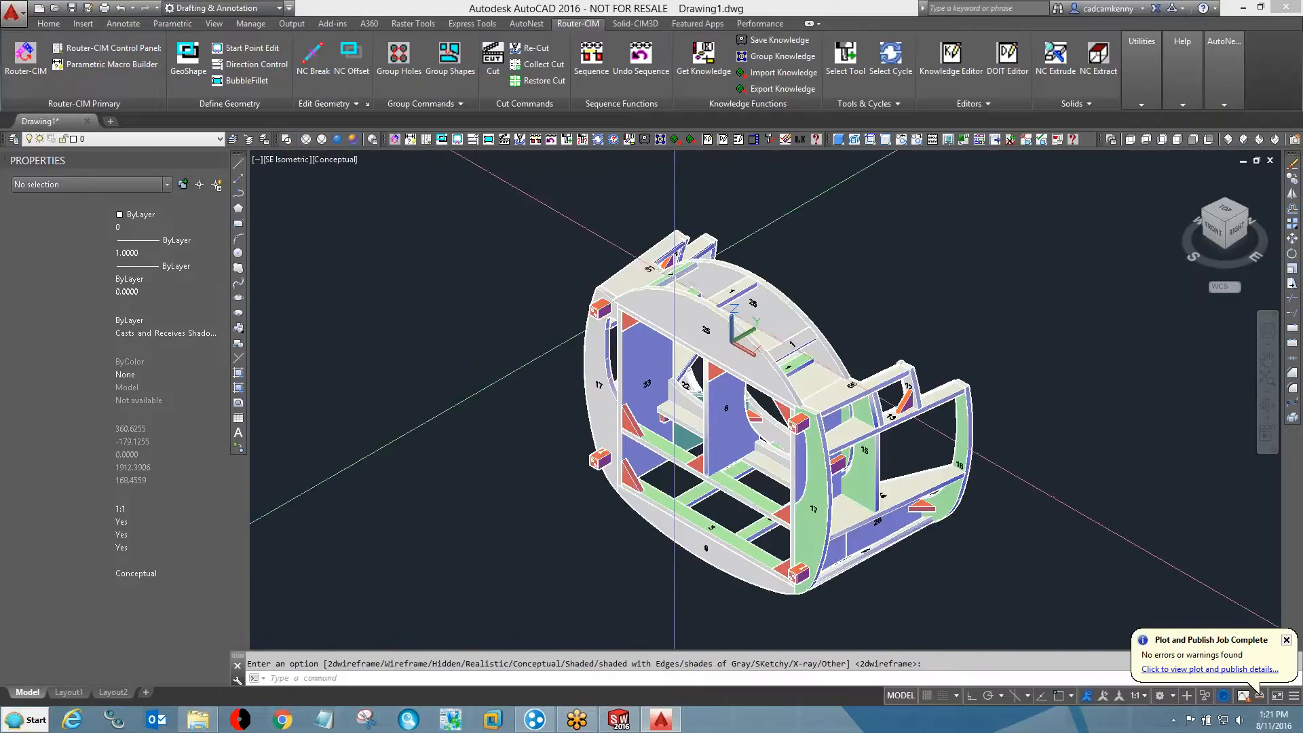
{"action": "middle_click_drag", "start_coordinate": [765, 411], "coordinate": [462, 251], "text": "shift"}
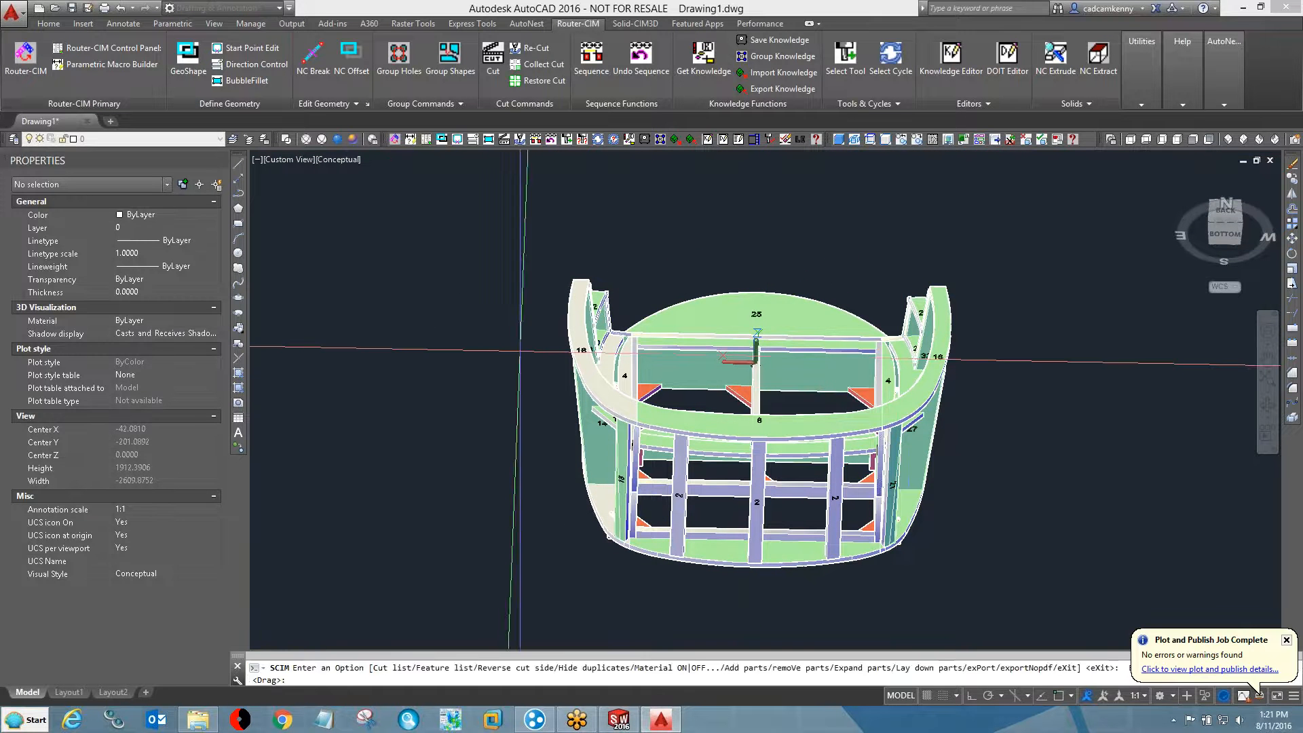
{"action": "key", "text": "Return"}
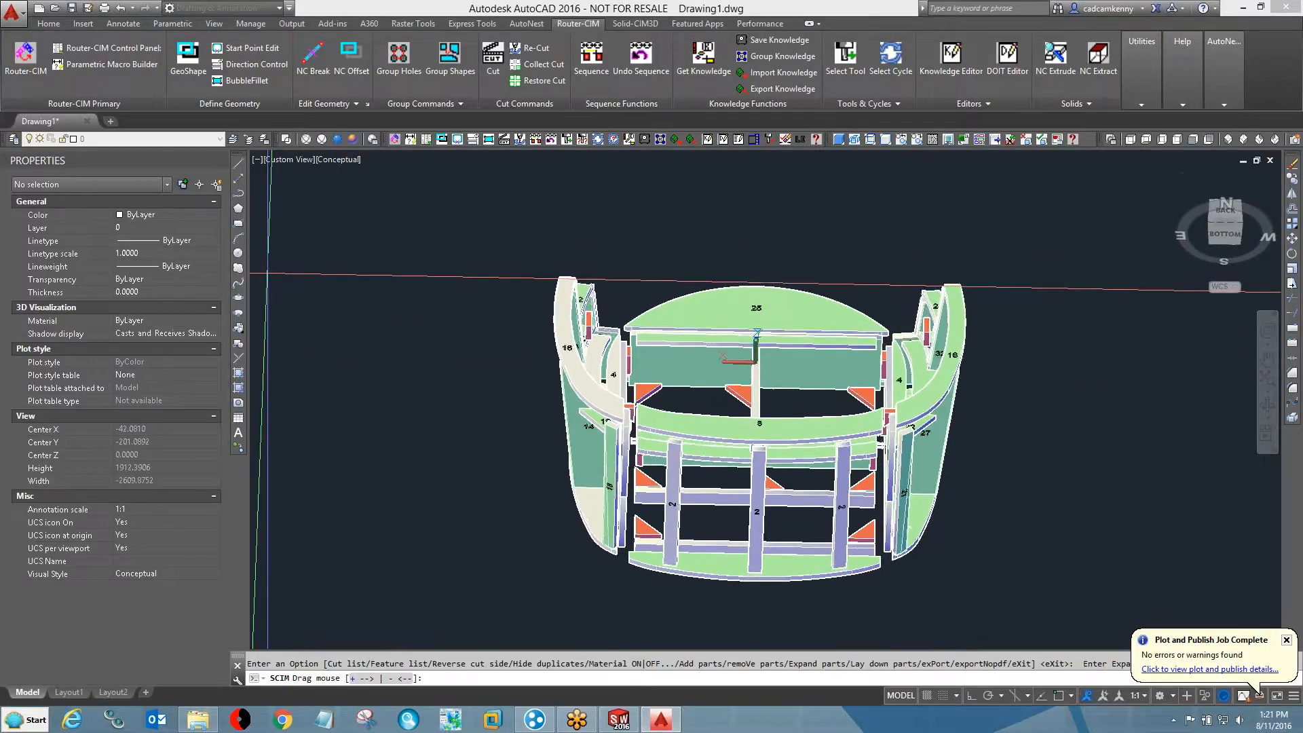
{"action": "key", "text": "Escape"}
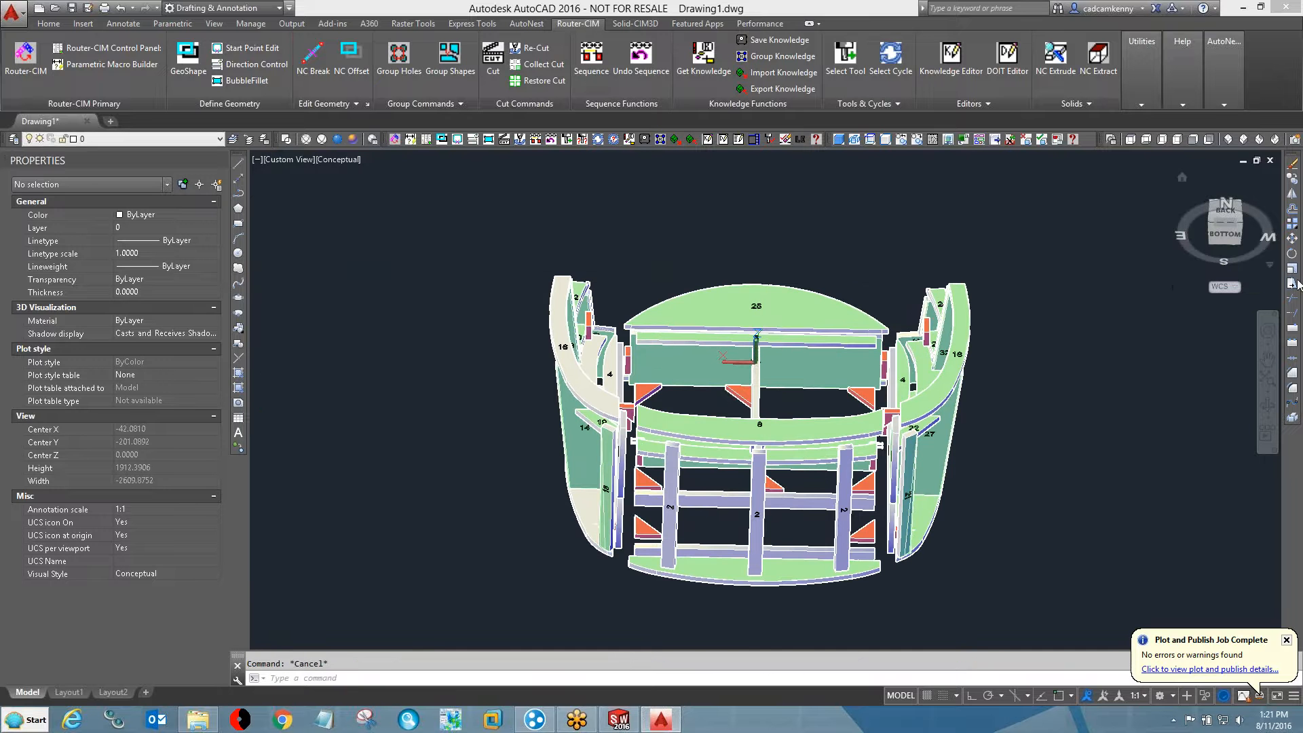
- Lay the expanded parts flat with the SCIM Lay down parts option and inspect the panels and hardware in SE Isometric view
{"action": "middle_click_drag", "start_coordinate": [899, 437], "coordinate": [849, 454], "text": "shift"}
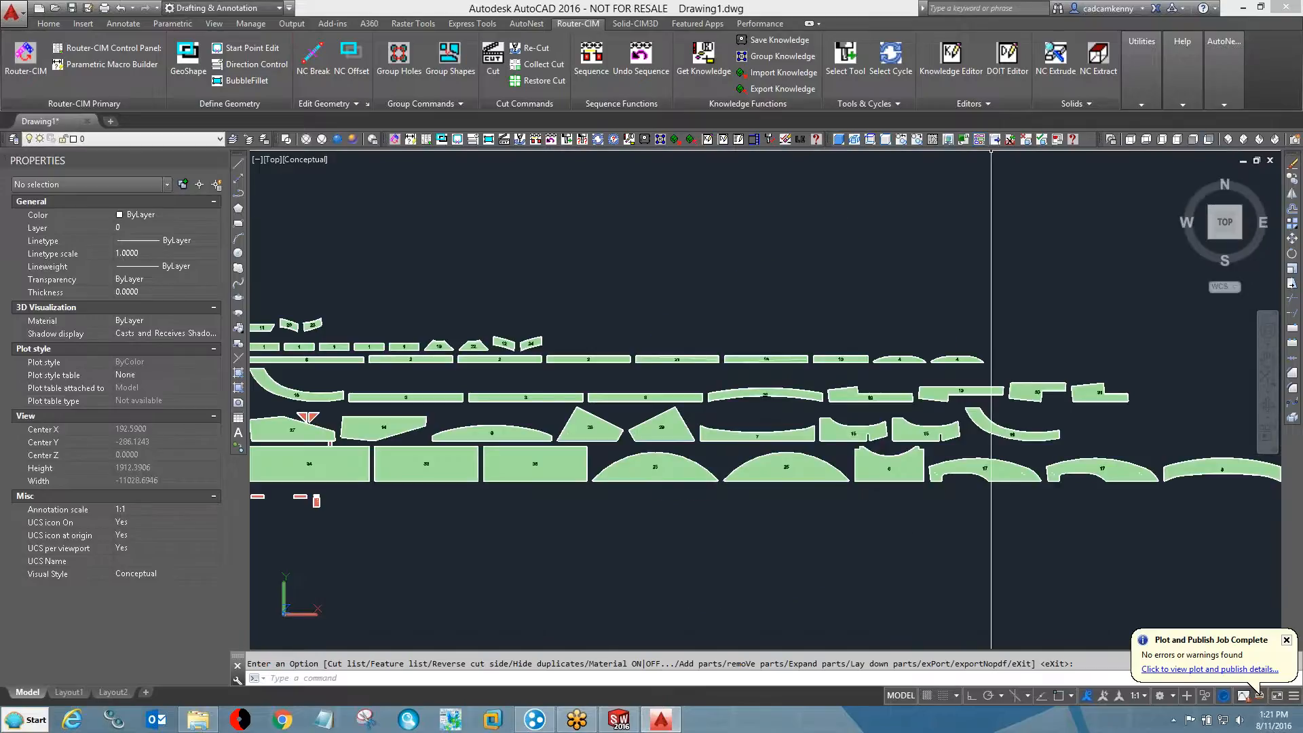
{"action": "left_click", "coordinate": [1242, 138]}
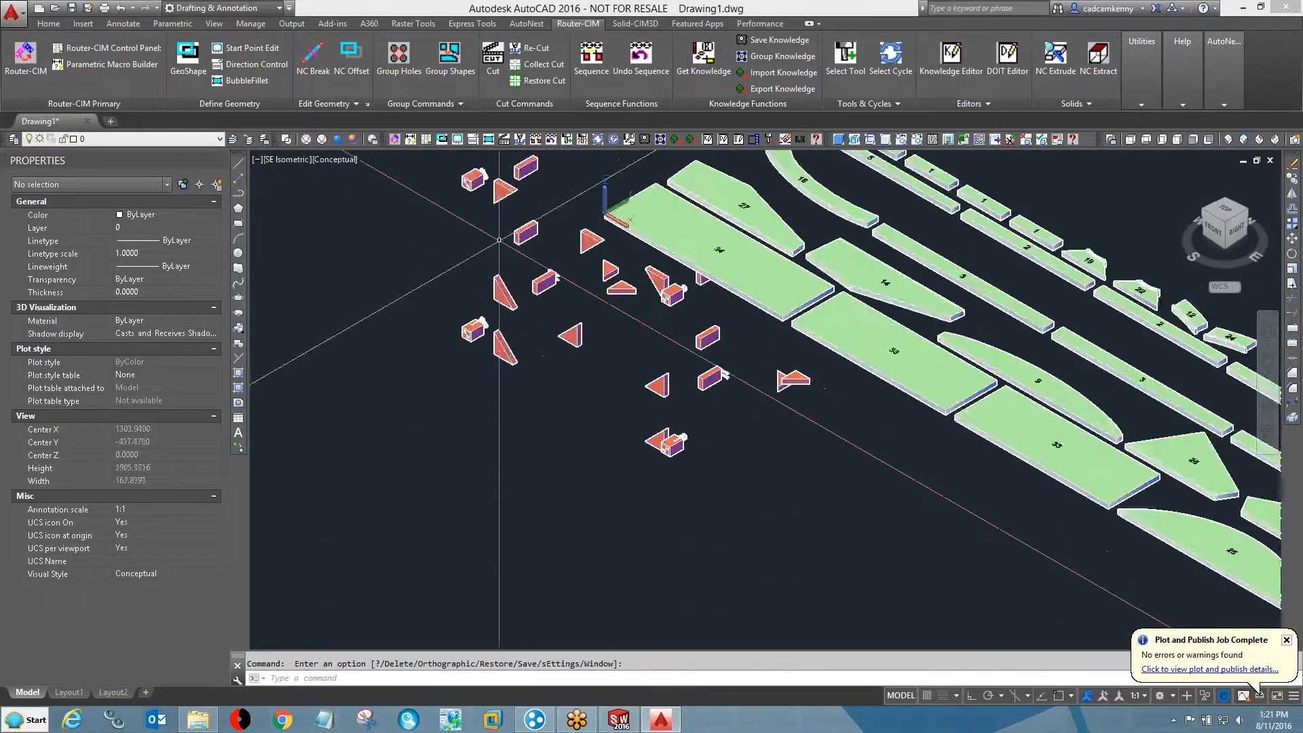
{"action": "scroll", "coordinate": [746, 278], "scroll_direction": "up", "scroll_amount": 10}
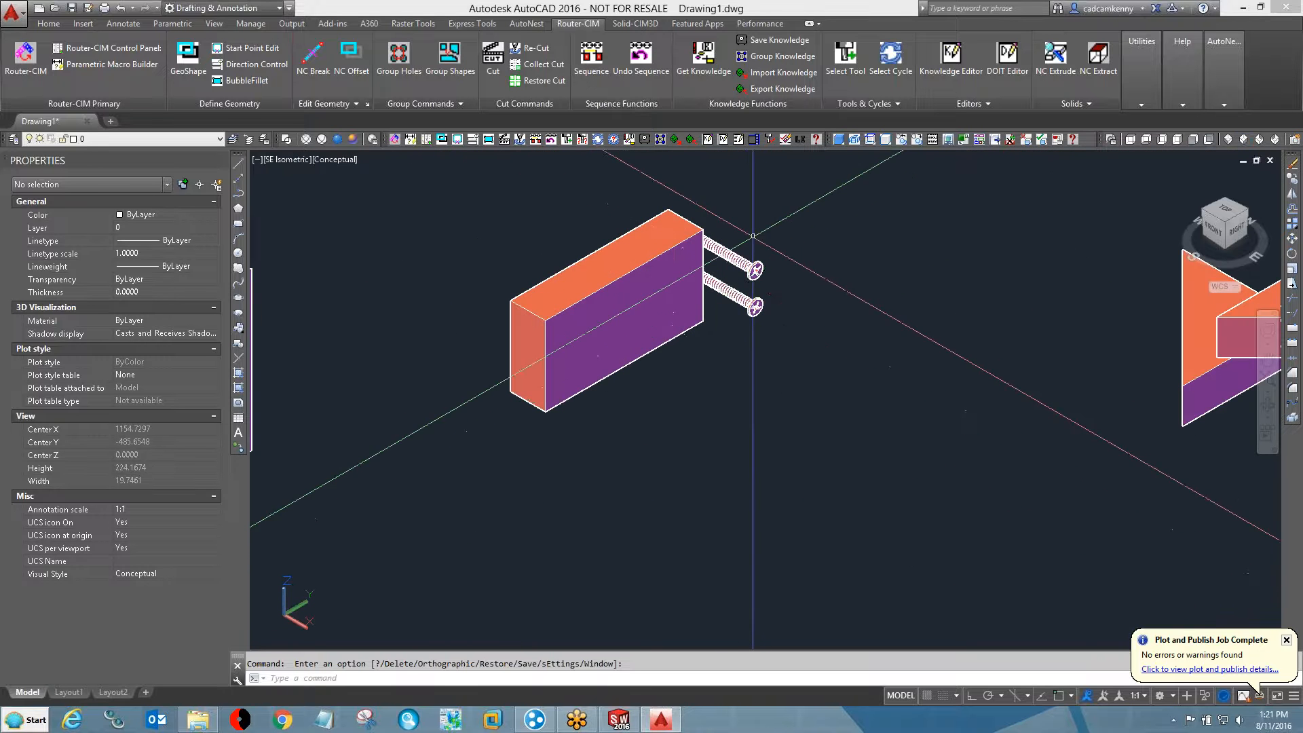
{"action": "scroll", "coordinate": [543, 536], "scroll_direction": "down", "scroll_amount": 4}
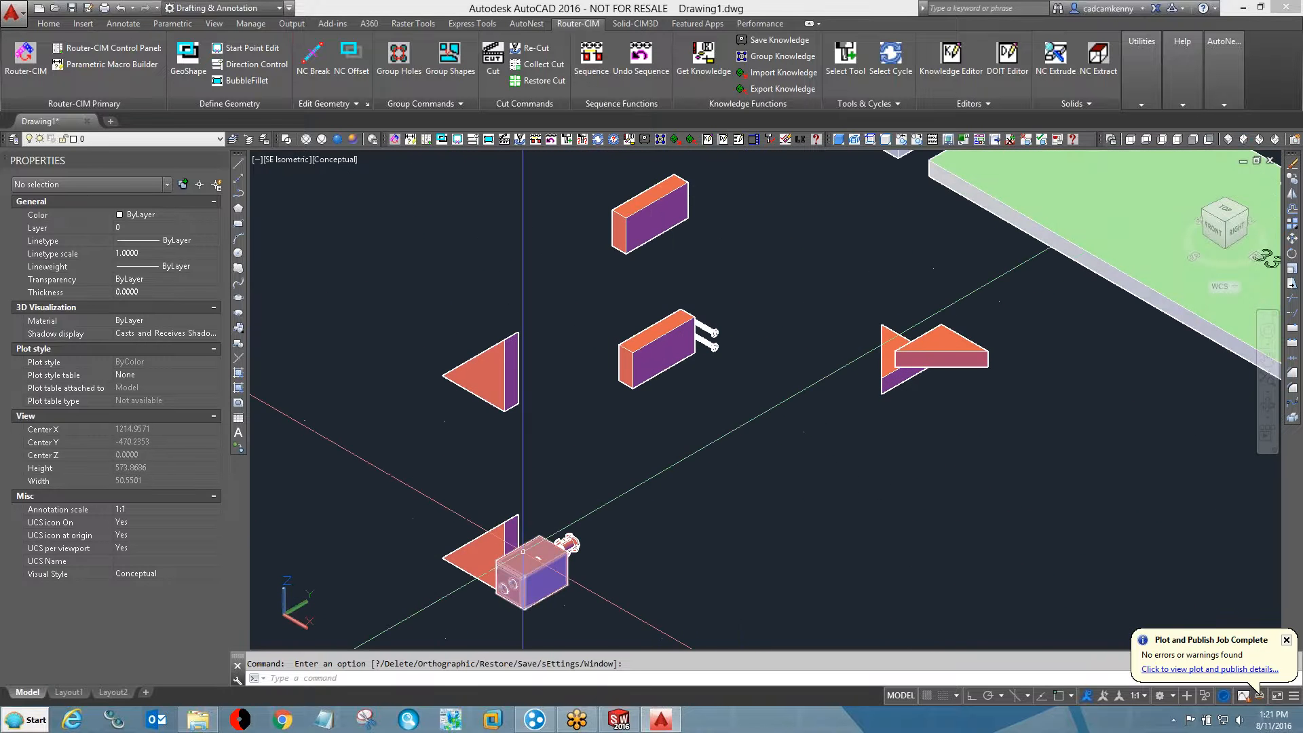
{"action": "scroll", "coordinate": [665, 205], "scroll_direction": "up", "scroll_amount": 3}
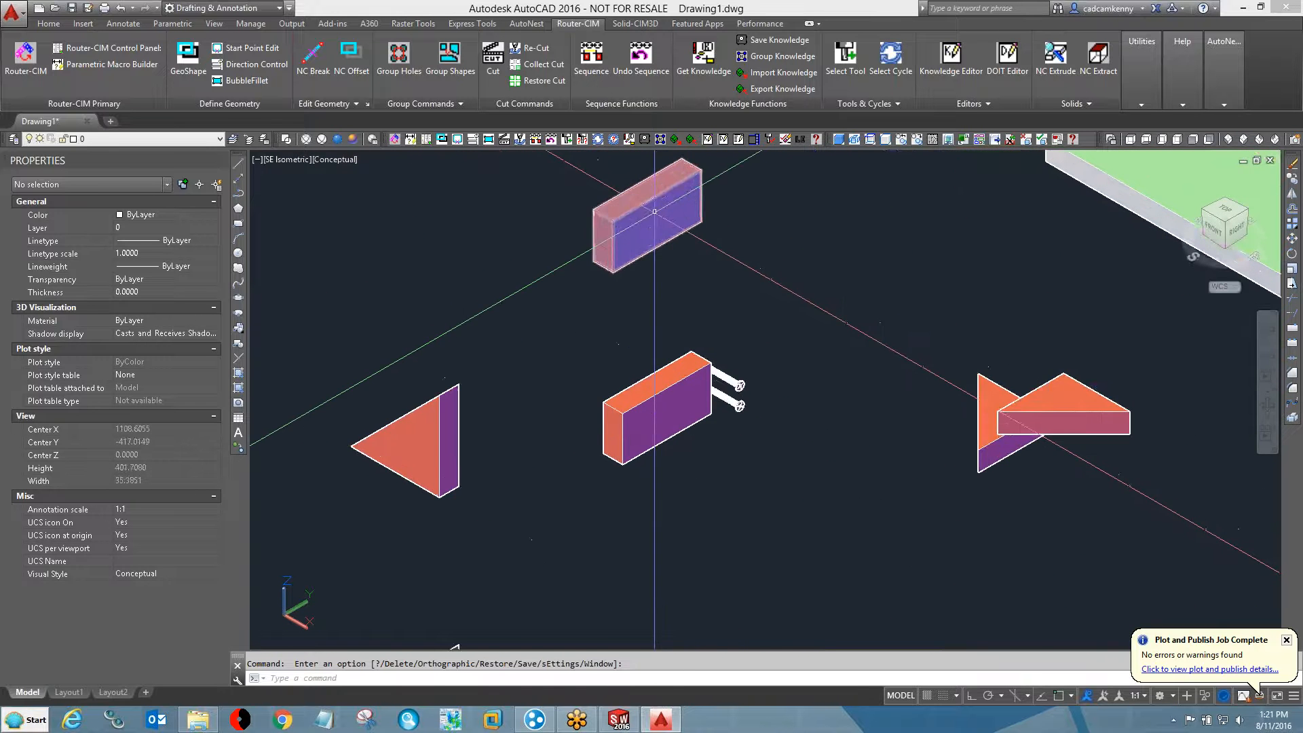
{"action": "scroll", "coordinate": [649, 219], "scroll_direction": "down", "scroll_amount": 4}
{"action": "scroll", "coordinate": [633, 230], "scroll_direction": "down", "scroll_amount": 3}
{"action": "middle_click_drag", "start_coordinate": [591, 234], "coordinate": [493, 361]}
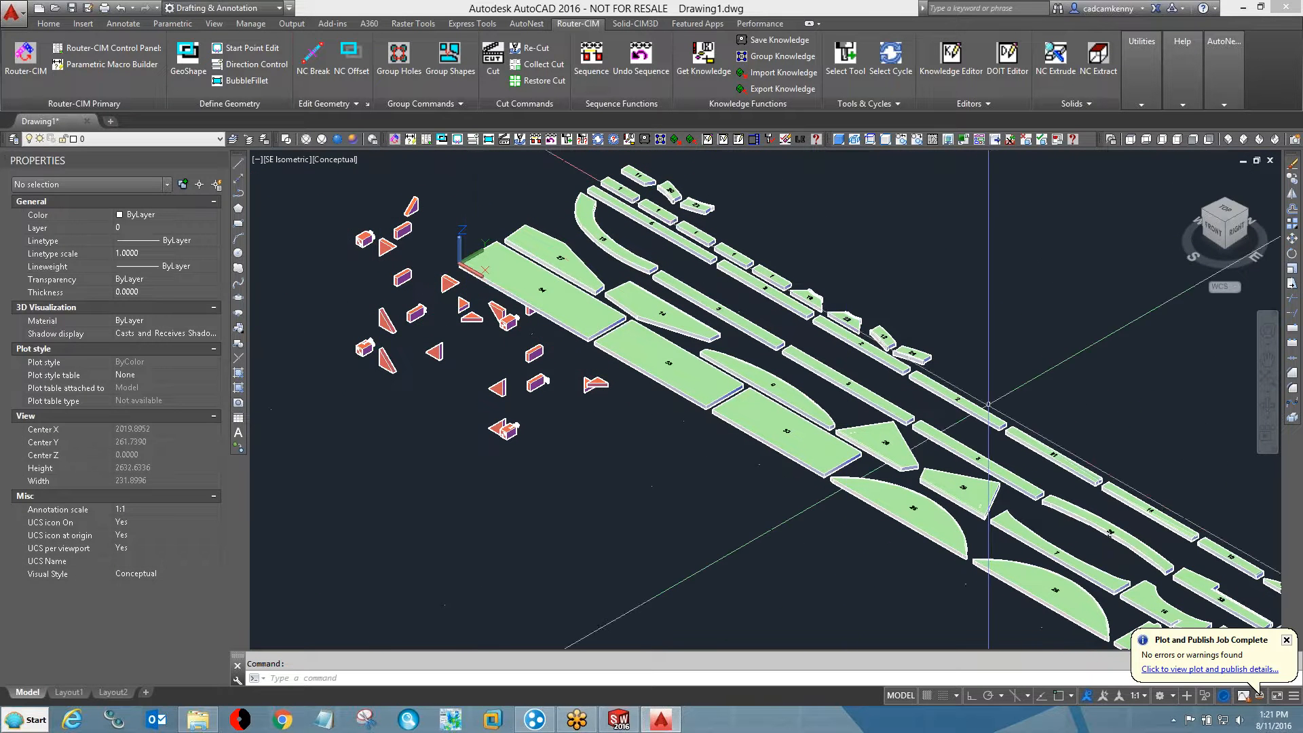
{"action": "scroll", "coordinate": [977, 495], "scroll_direction": "up", "scroll_amount": 5}
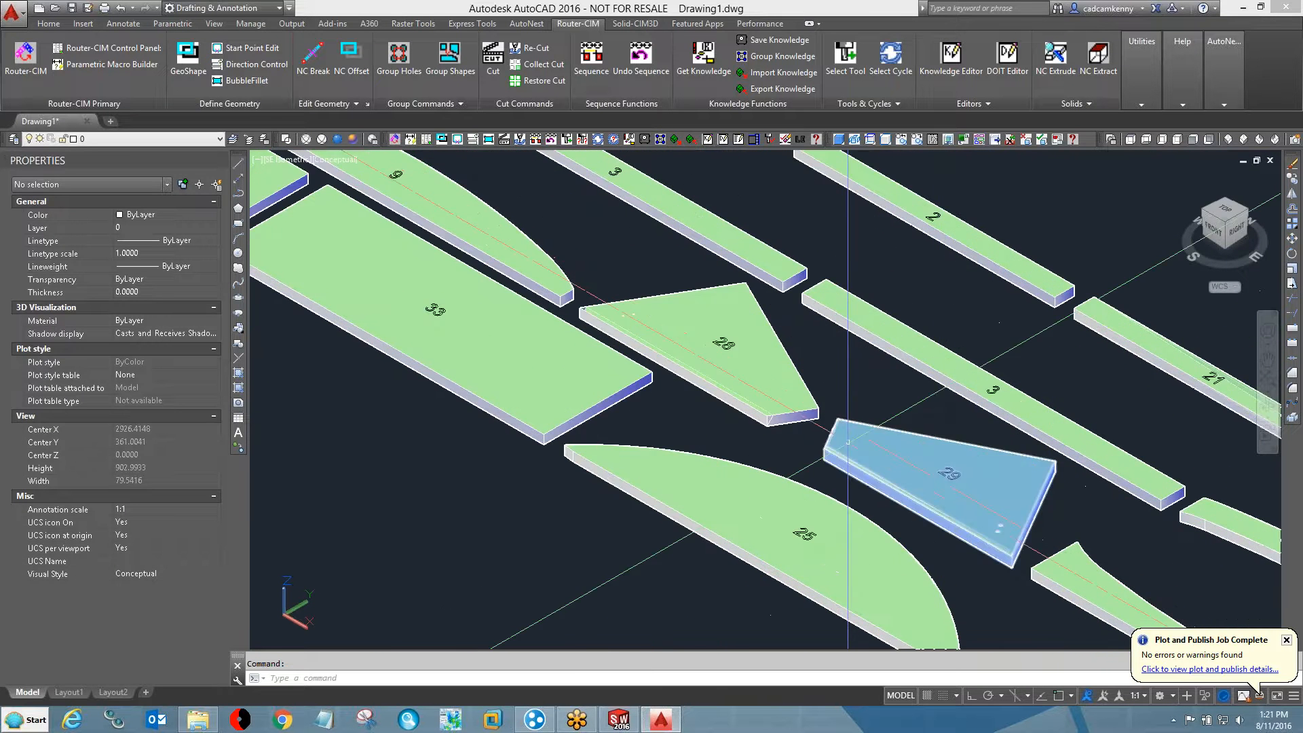
- Toggle group selection so that single entities can be picked, and freeze the _CabzzHatch layer
{"action": "key", "text": "ctrl+h"}
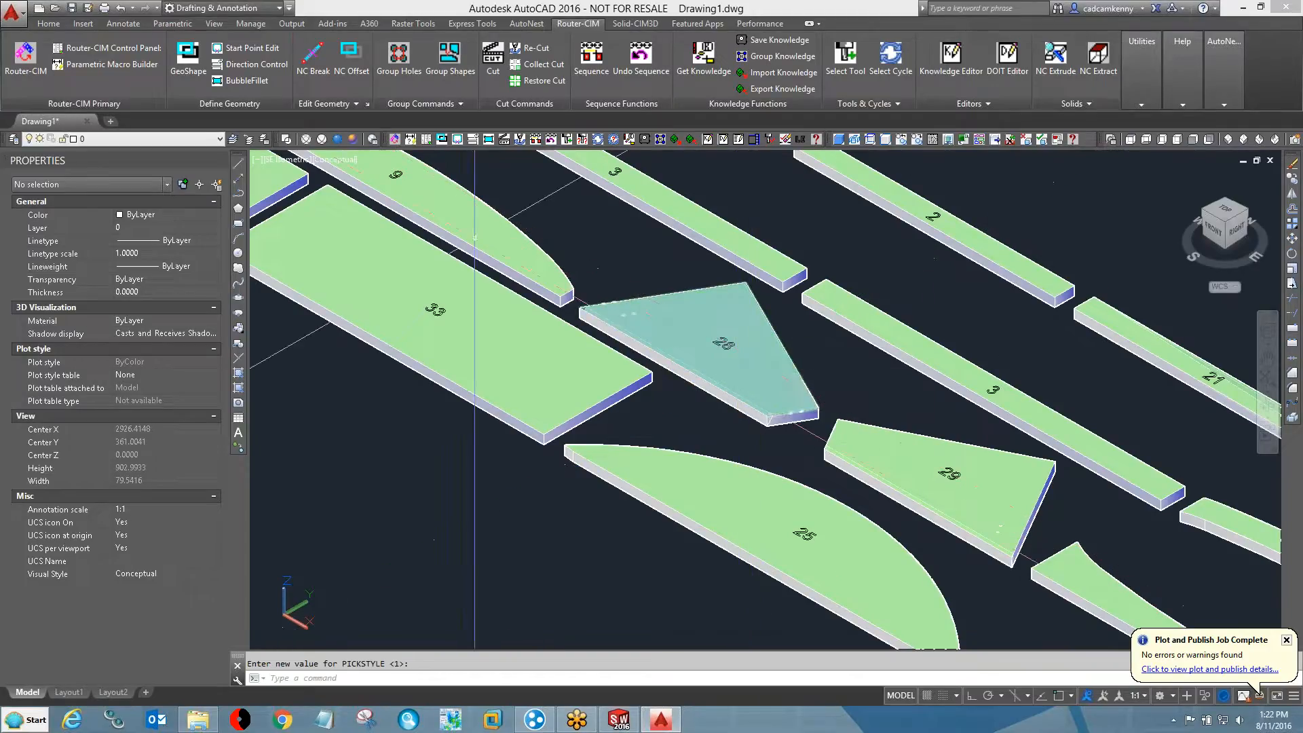
{"action": "left_click", "coordinate": [221, 139]}
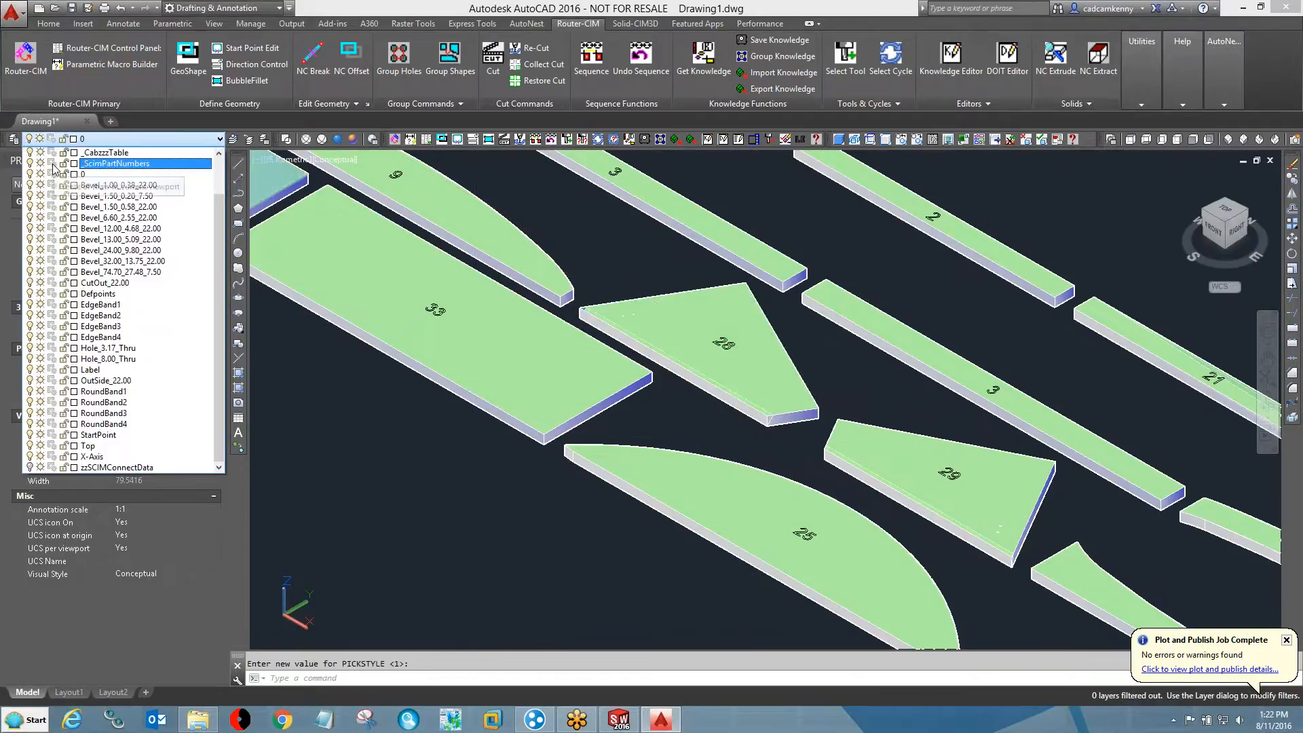
{"action": "scroll", "coordinate": [50, 178], "scroll_direction": "up", "scroll_amount": 1}
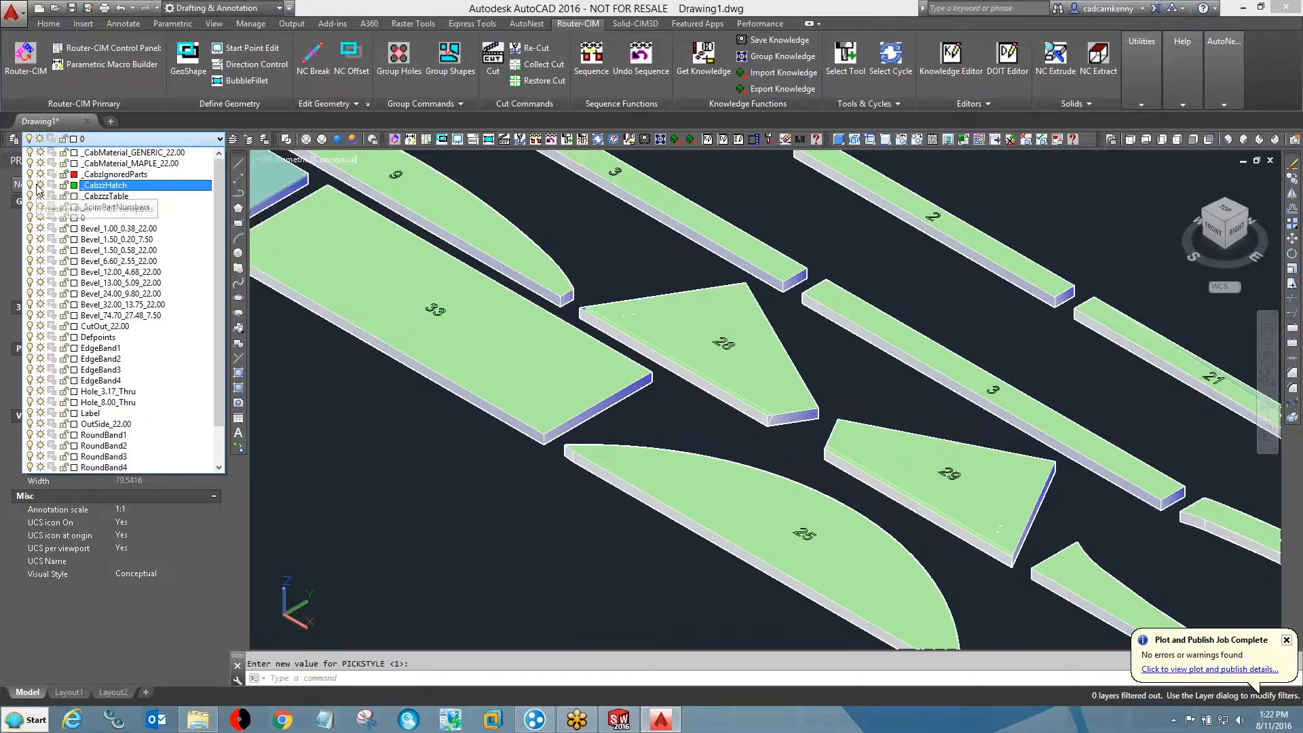
{"action": "left_click", "coordinate": [39, 185]}
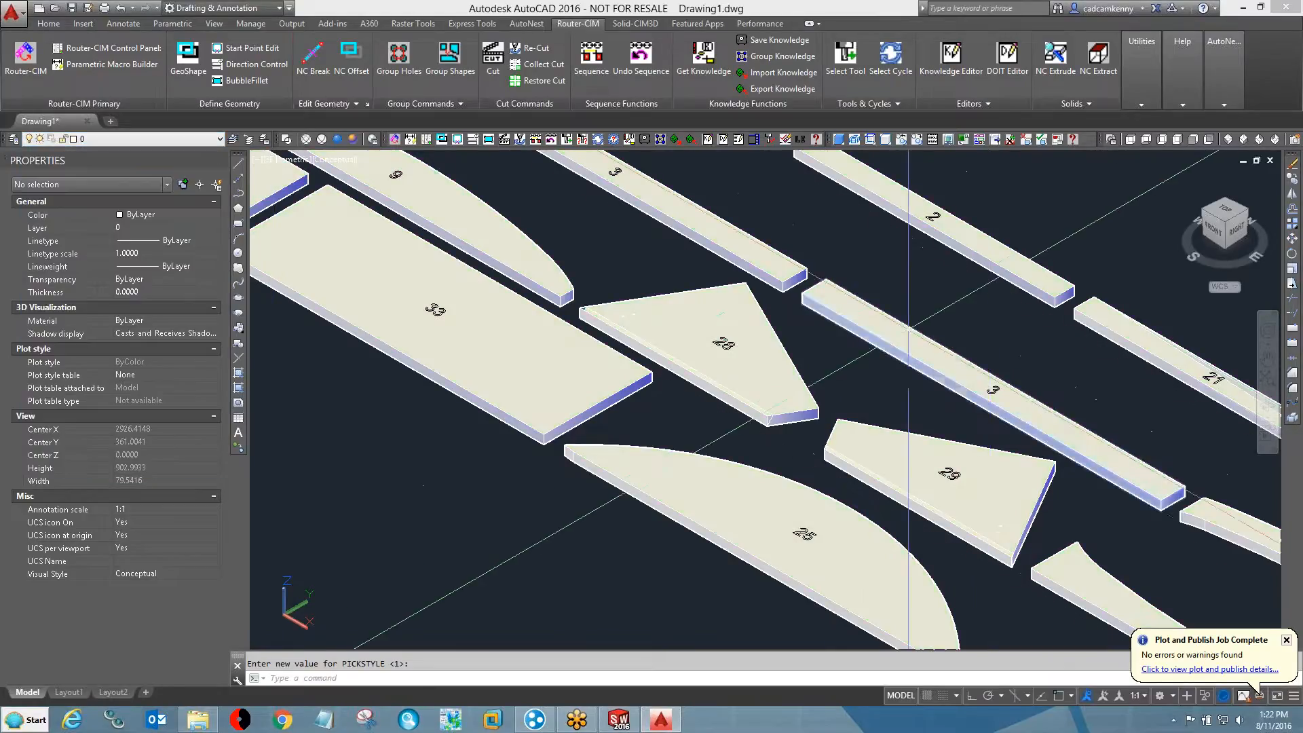
- Move the top face of part 28 aside, over the neighbouring part 2 strip
{"action": "type", "text": "m"}
{"action": "key", "text": "Return"}
{"action": "left_click", "coordinate": [752, 371]}
{"action": "key", "text": "Return"}
{"action": "left_click", "coordinate": [760, 376]}
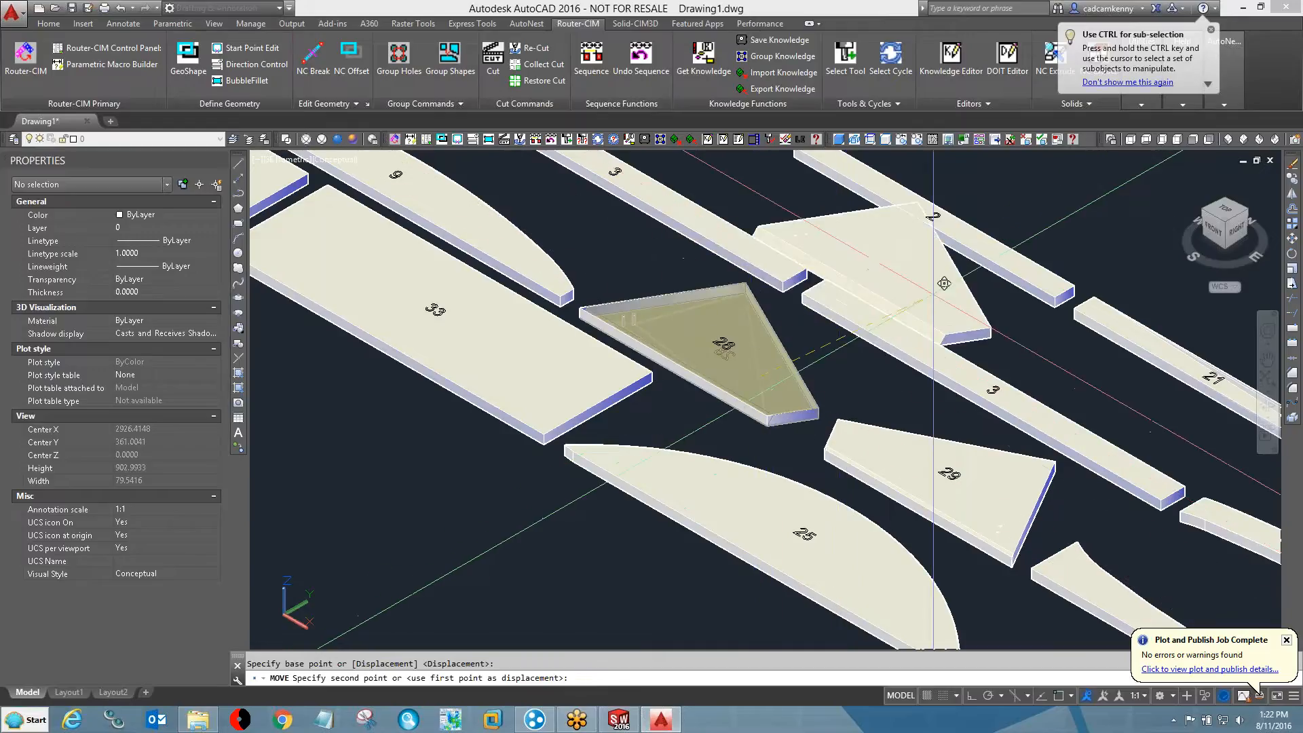
{"action": "left_click", "coordinate": [975, 277]}
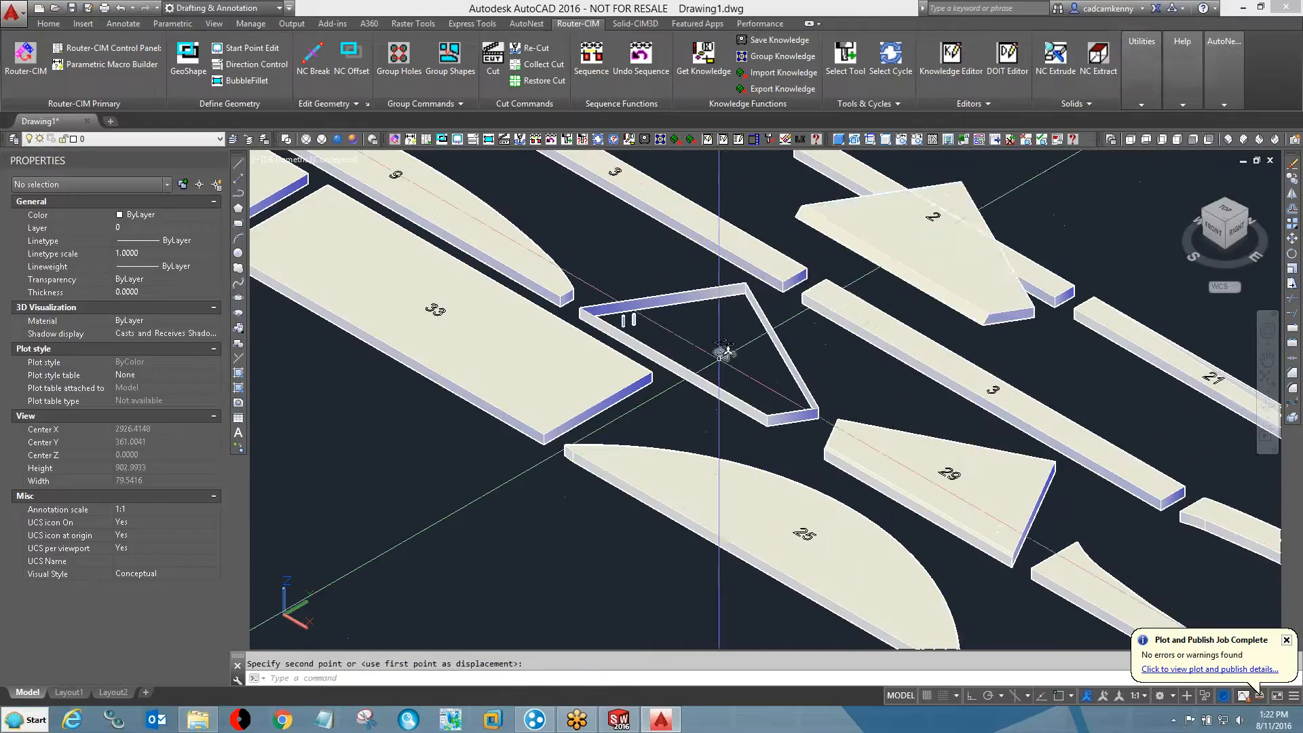
- Examine the properties of a small hole circle inside part 28 and of the part's closed outline polyline
{"action": "scroll", "coordinate": [682, 354], "scroll_direction": "up", "scroll_amount": 3}
{"action": "middle_click_drag", "start_coordinate": [756, 384], "coordinate": [651, 539]}
{"action": "left_click", "coordinate": [484, 441]}
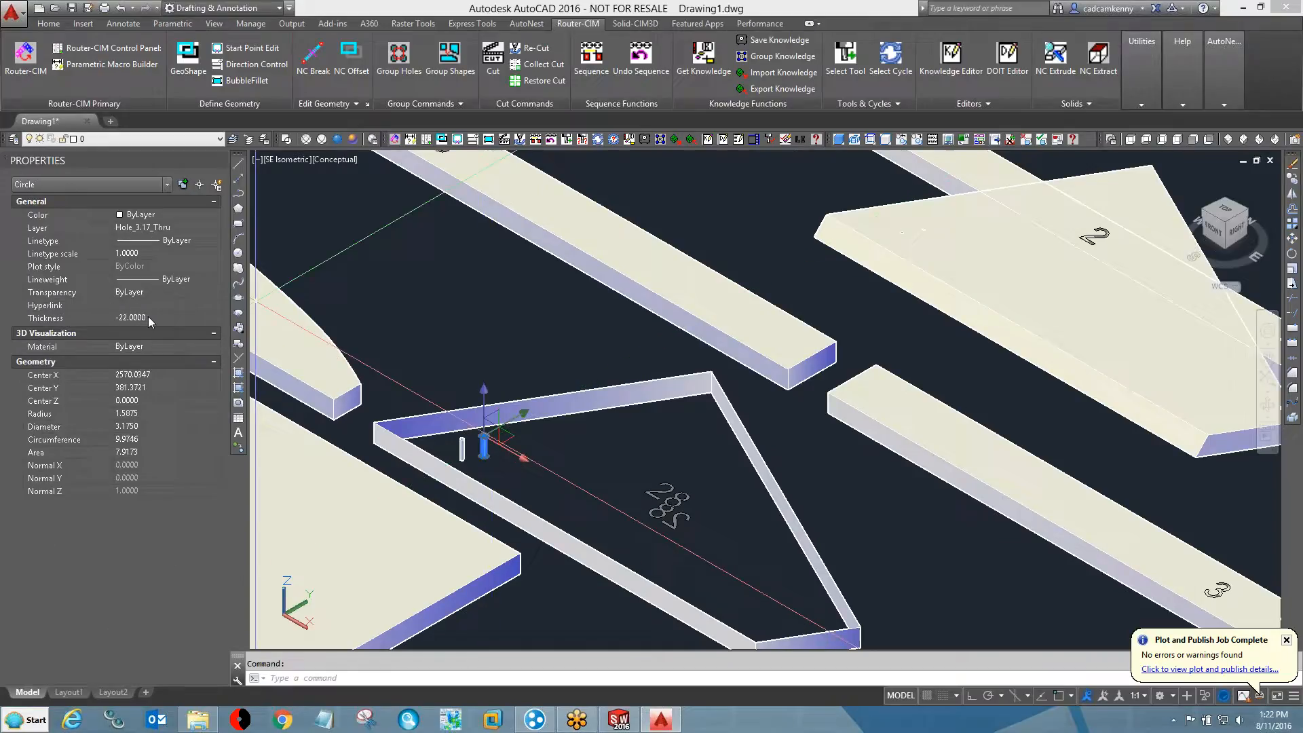
{"action": "key", "text": "Escape"}
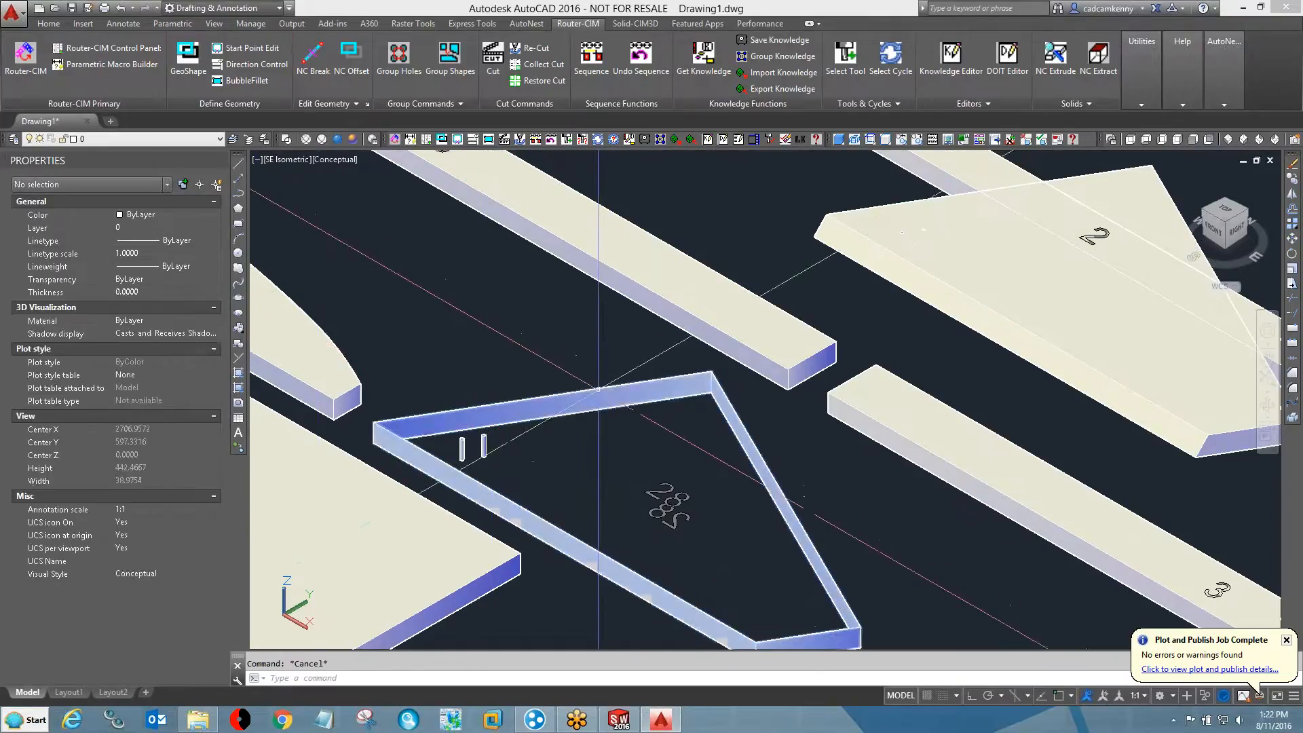
{"action": "left_click", "coordinate": [601, 391]}
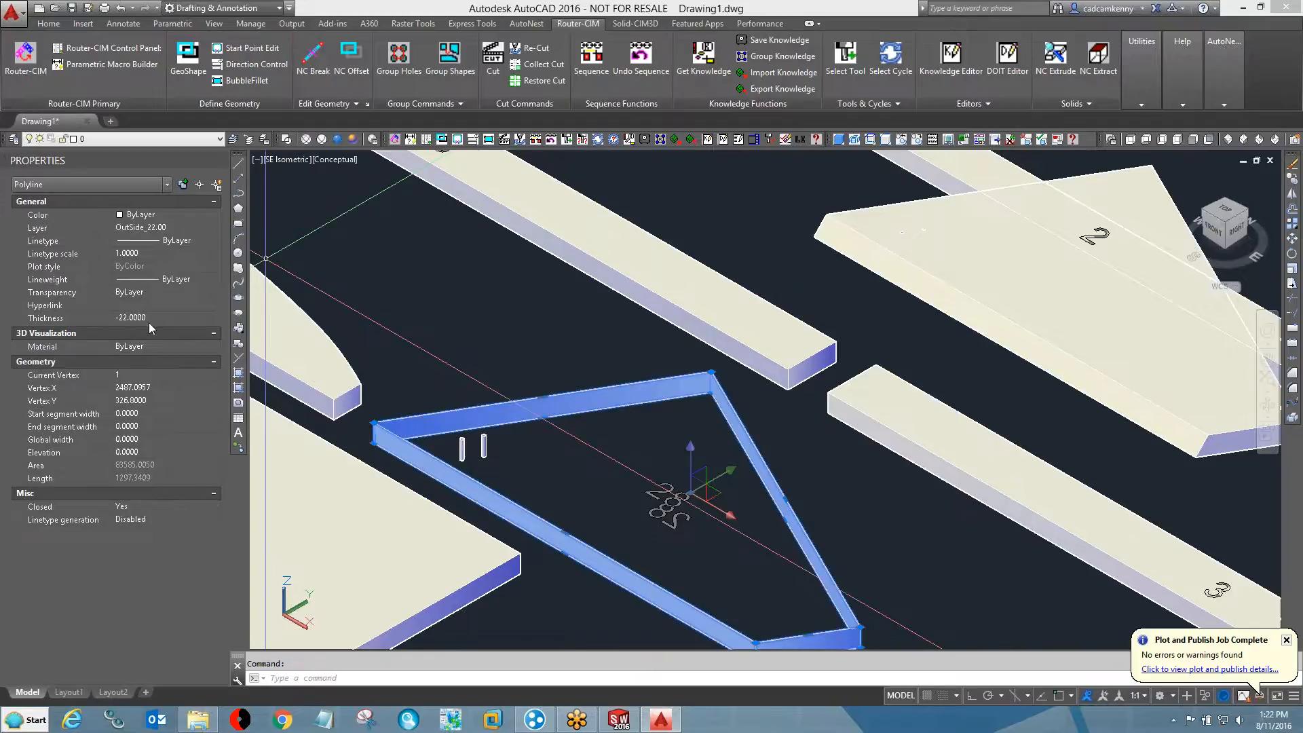
{"action": "key", "text": "Escape"}
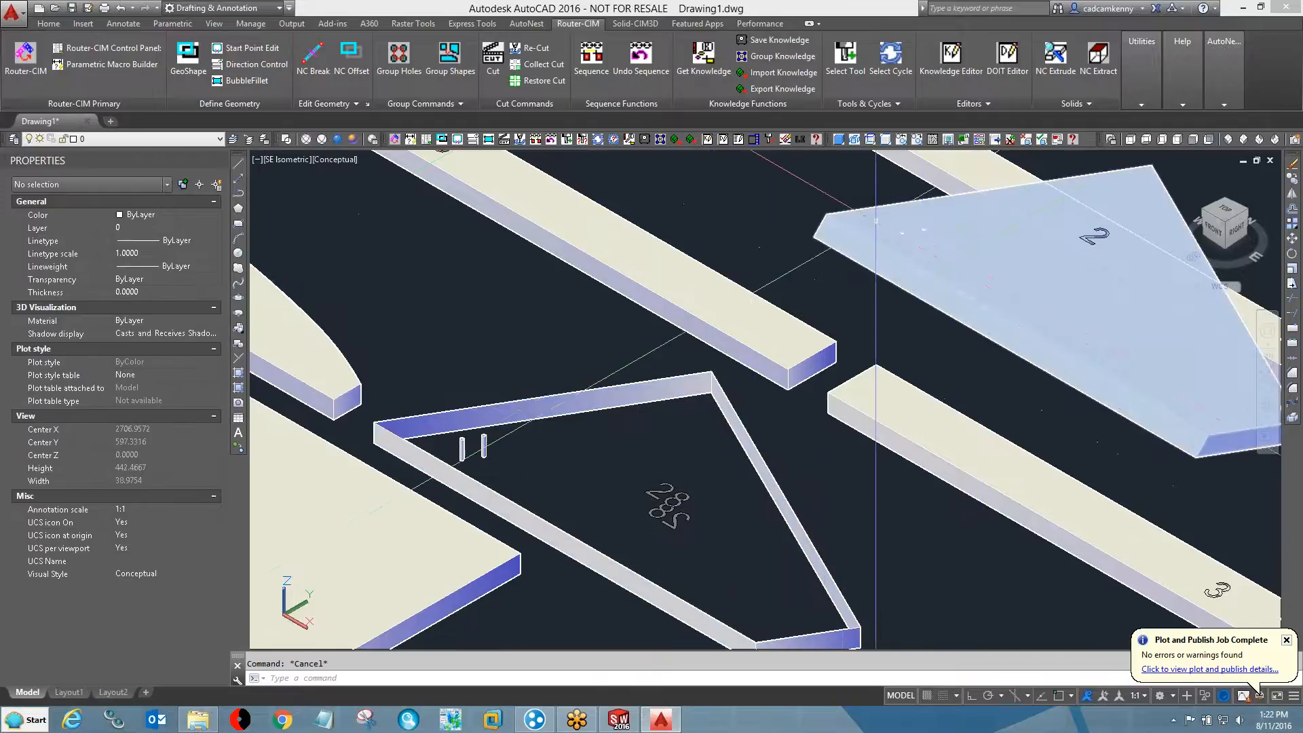
- Move the outline polyline of part 28 slightly away from the bevel line along its long edge
{"action": "left_click", "coordinate": [651, 384]}
{"action": "type", "text": "m"}
{"action": "key", "text": "Return"}
{"action": "left_click", "coordinate": [640, 385]}
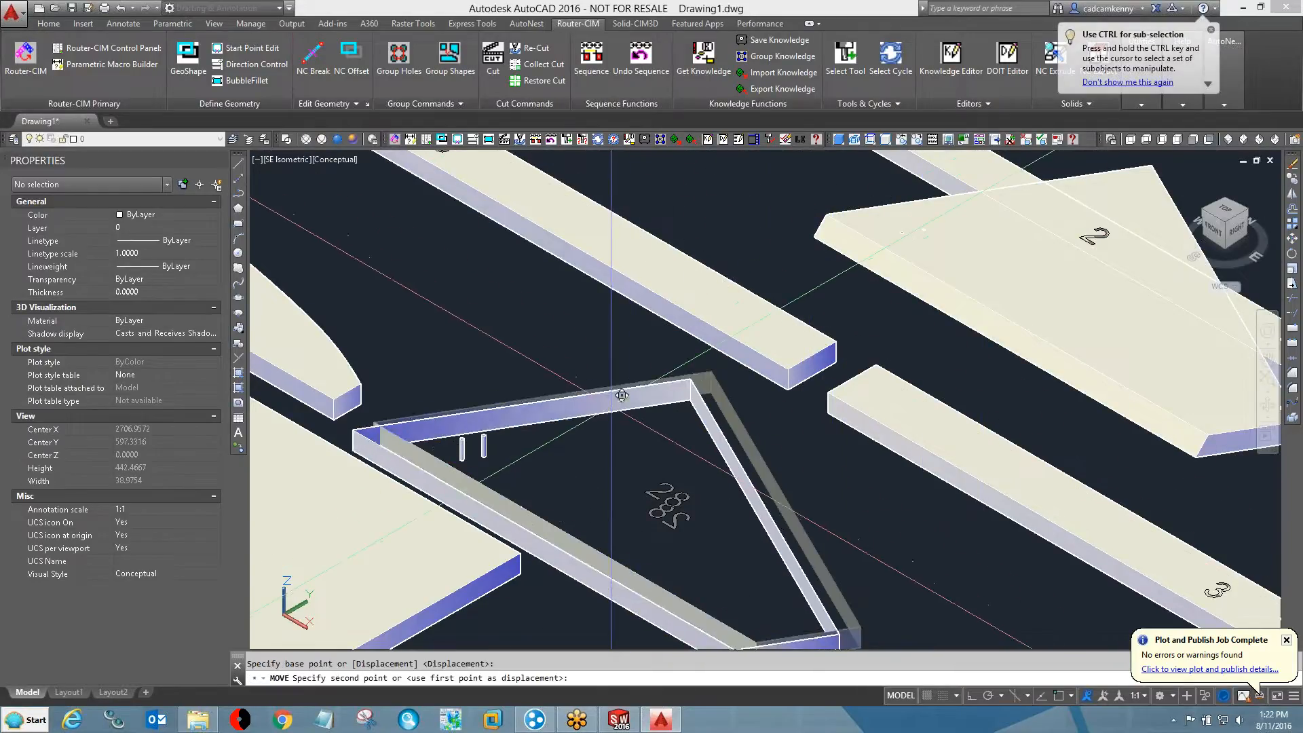
{"action": "left_click", "coordinate": [387, 436]}
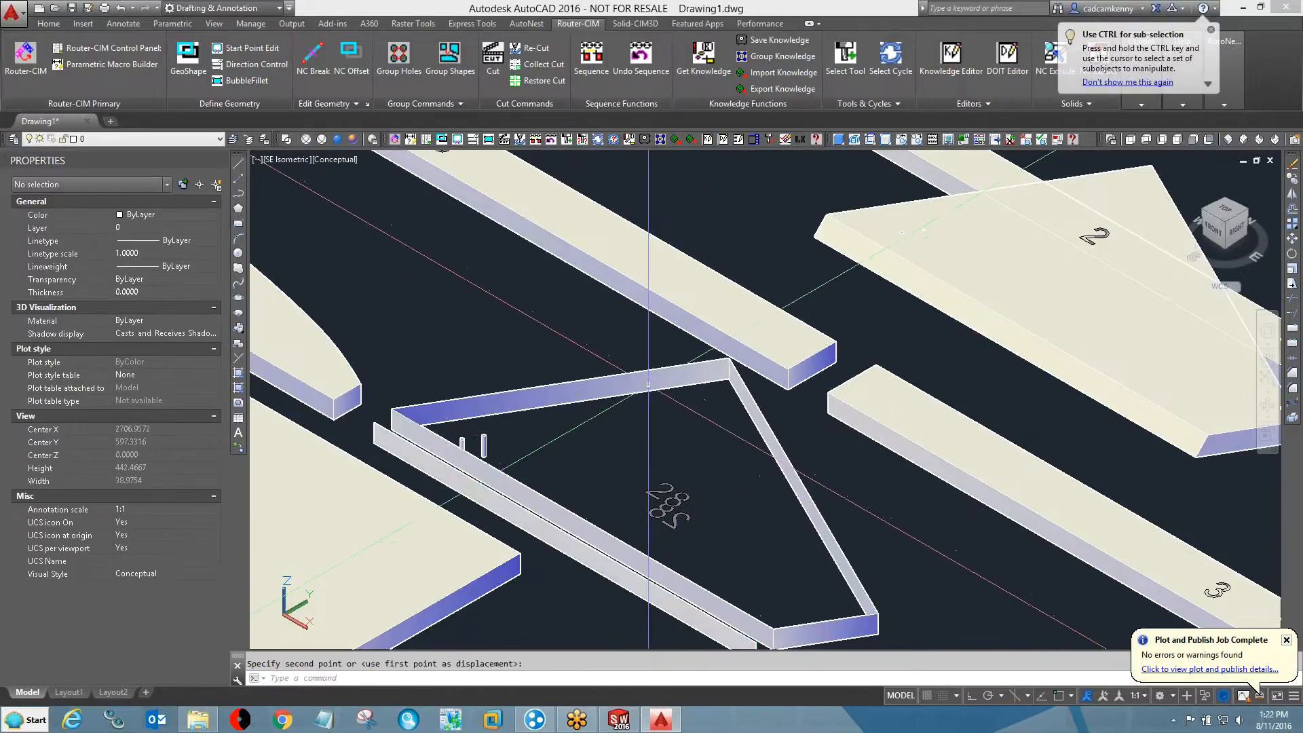
- Examine the properties of the bevel line on part 28, and inspect the angled-edge geometry of parts 12 and 24
{"action": "left_click", "coordinate": [386, 436]}
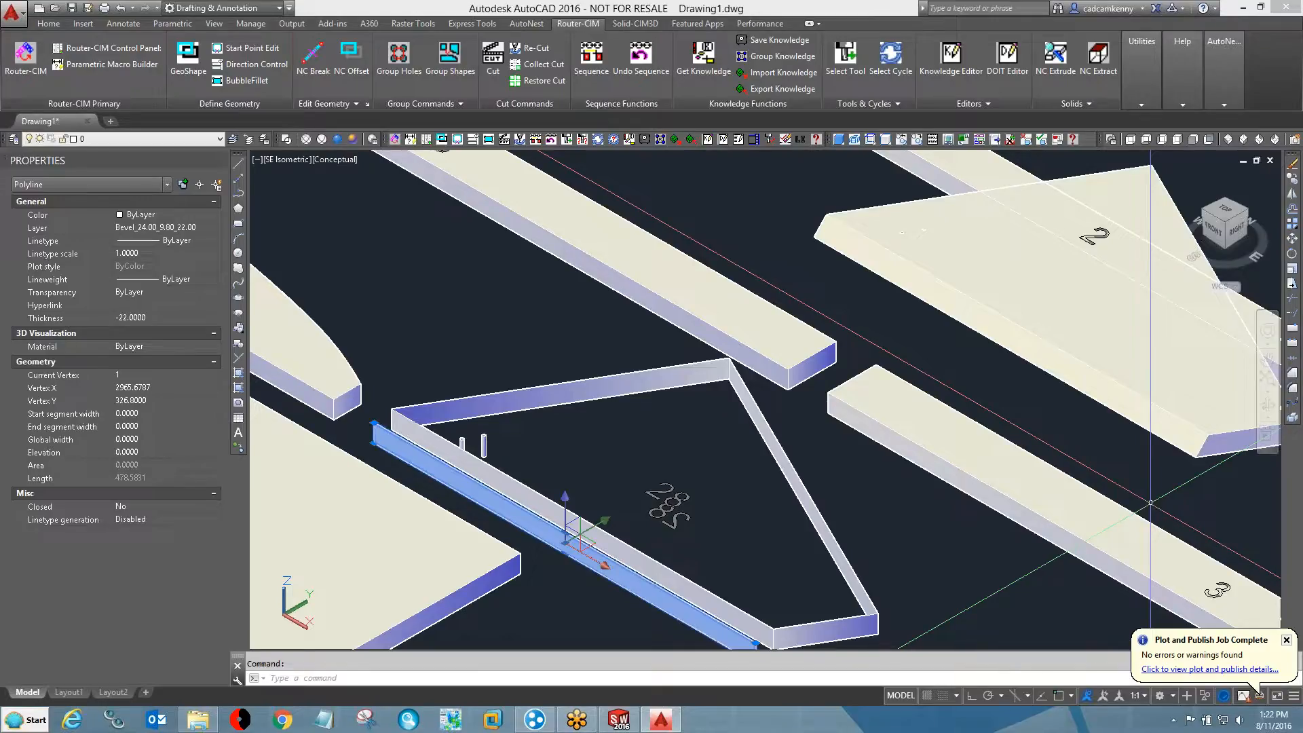
{"action": "scroll", "coordinate": [1150, 503], "scroll_direction": "down", "scroll_amount": 2}
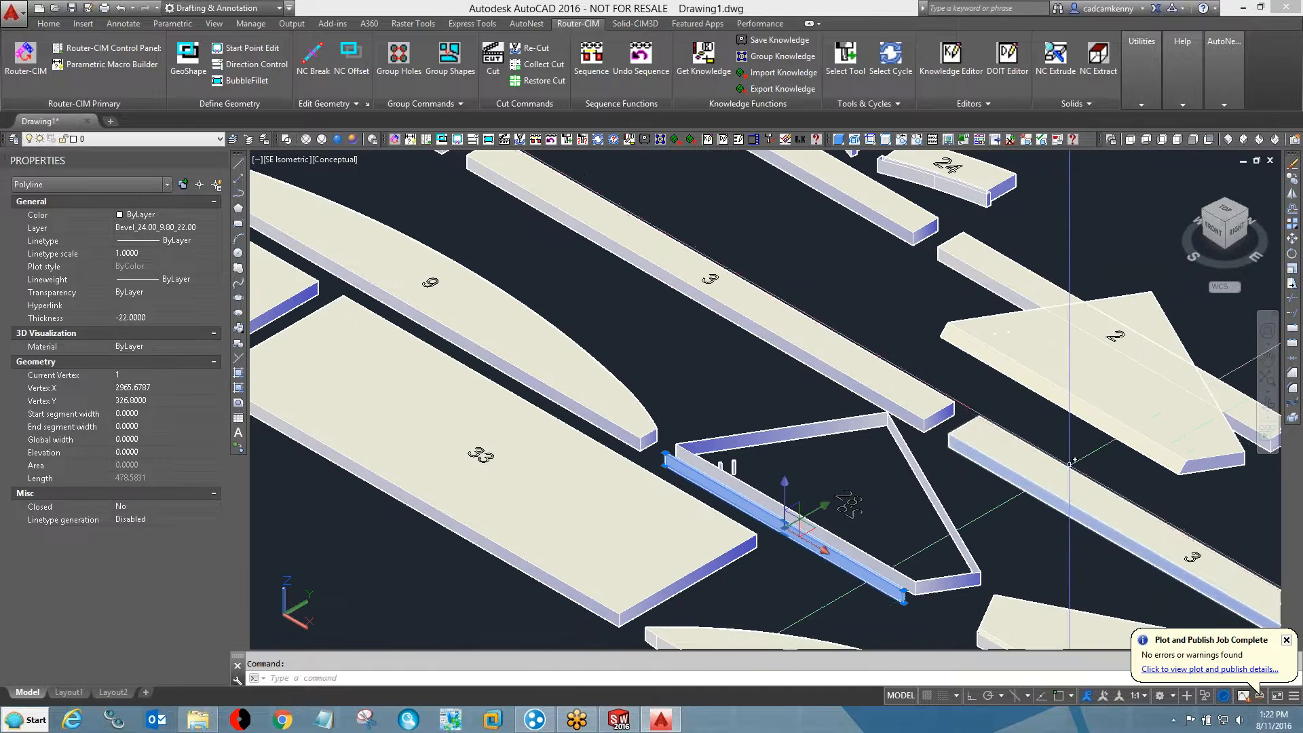
{"action": "middle_click_drag", "start_coordinate": [949, 305], "coordinate": [899, 448]}
{"action": "key", "text": "Escape"}
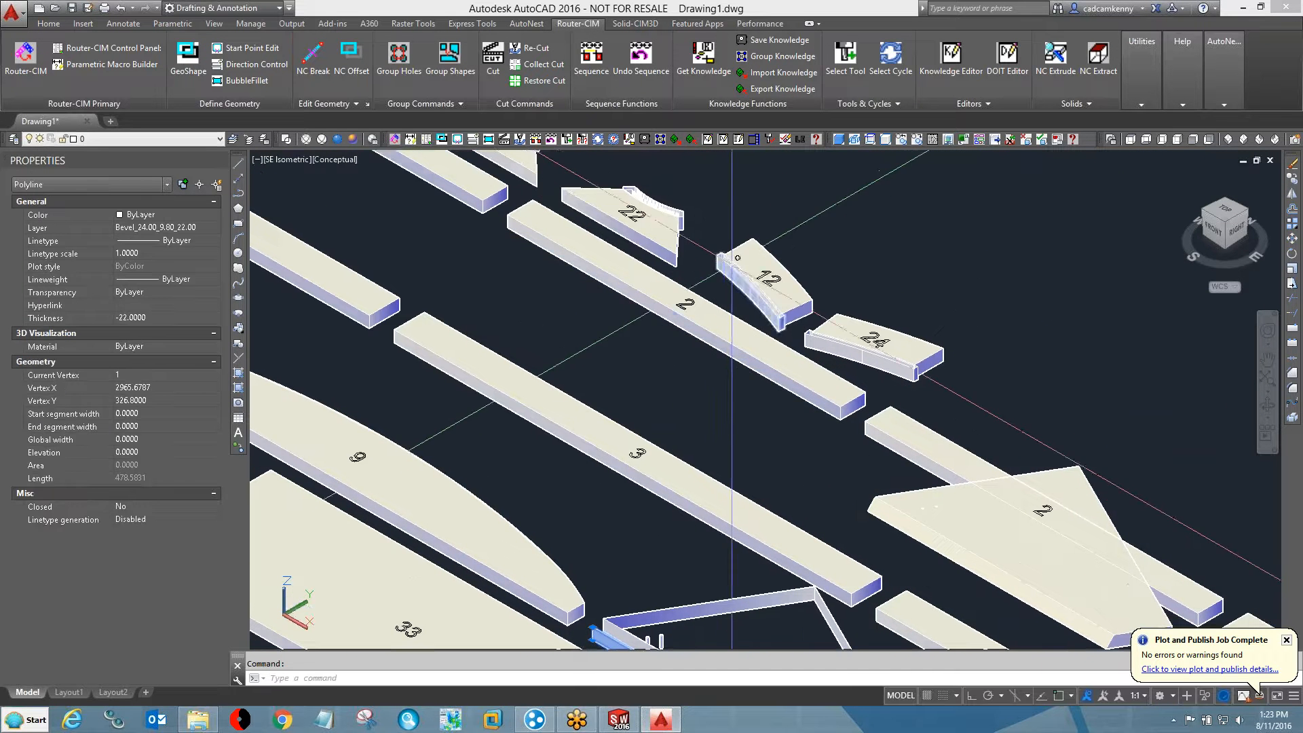
{"action": "scroll", "coordinate": [847, 293], "scroll_direction": "up", "scroll_amount": 5}
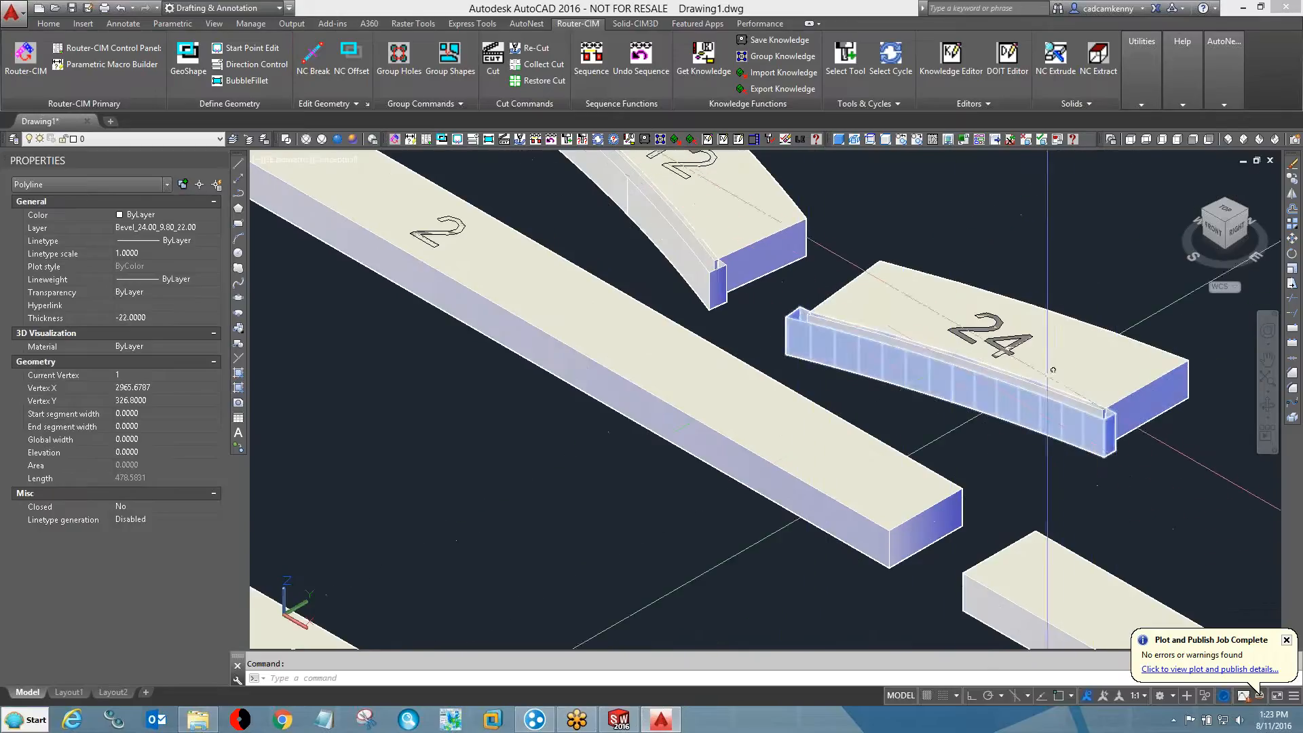
- Close AutoCAD and SOLIDWORKS, leaving the VIALDI-EM00560 folder open on the desktop
{"action": "left_click", "coordinate": [1291, 7]}
{"action": "left_click", "coordinate": [663, 389]}
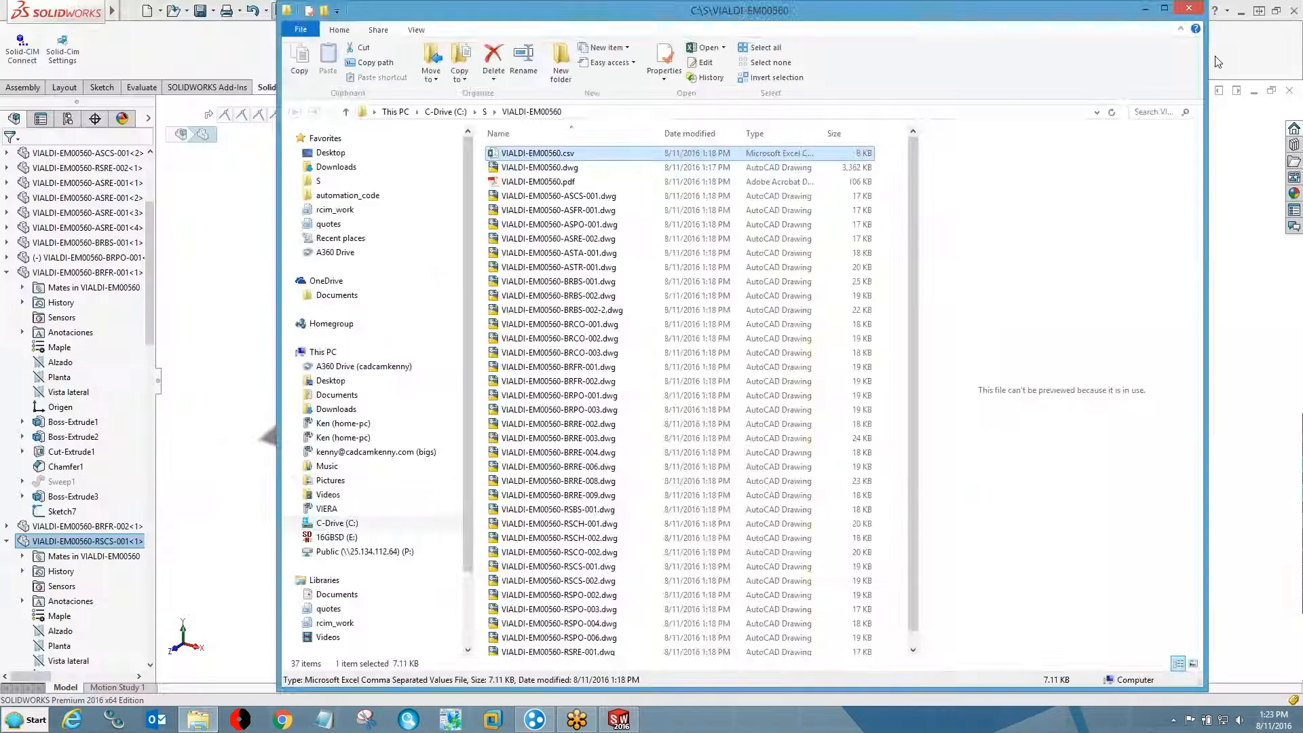
{"action": "left_click", "coordinate": [1293, 10]}
{"action": "left_click", "coordinate": [273, 211]}
- Show the Router-CIM cutting option for VIALDI-EM00560.csv, start Router-CIM Automation Suite from the desktop and minimize the folder window
{"action": "right_click", "coordinate": [558, 157]}
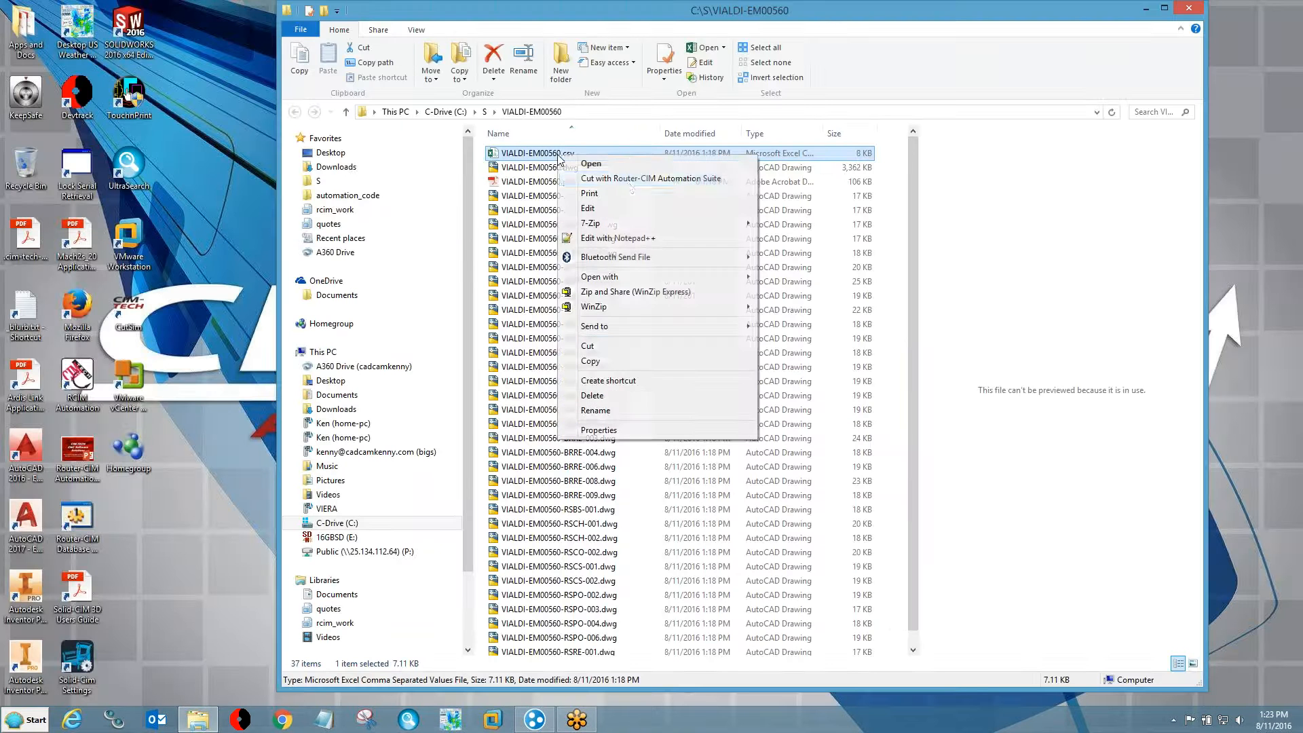
{"action": "left_click", "coordinate": [628, 179]}
{"action": "double_click", "coordinate": [82, 384]}
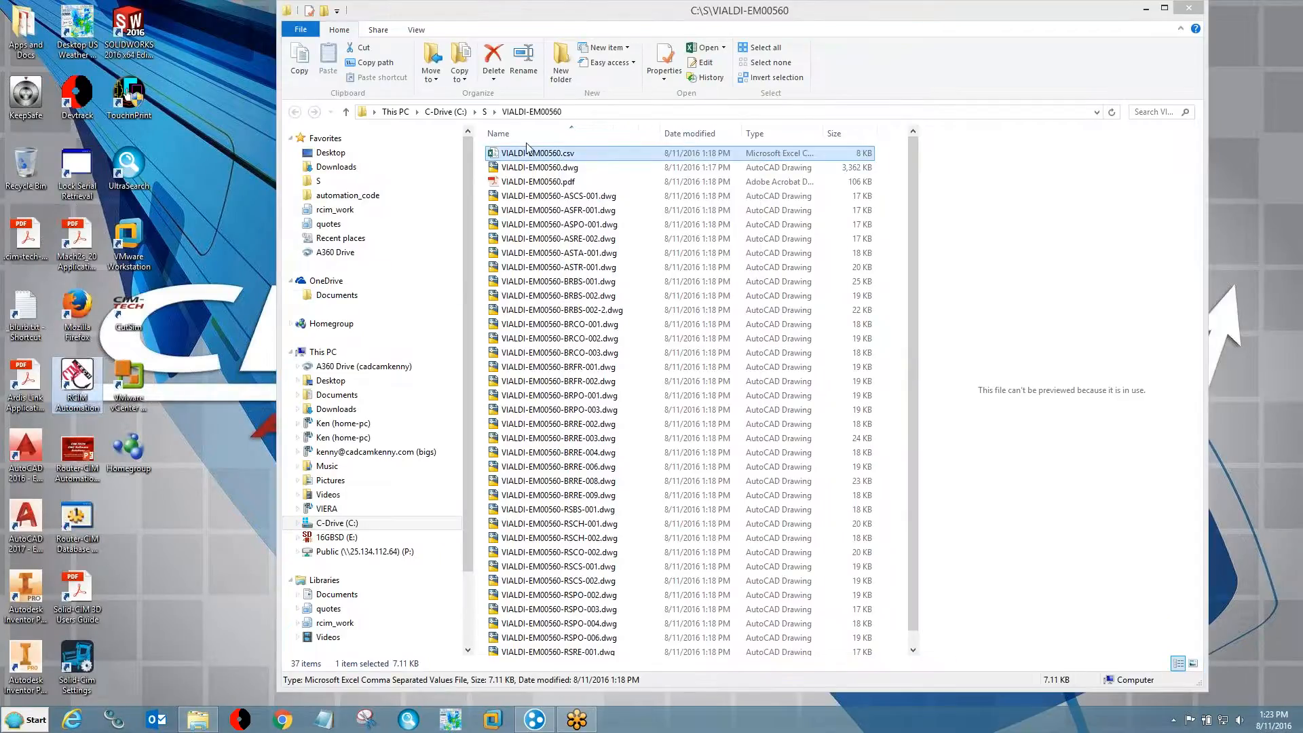
{"action": "left_click", "coordinate": [1143, 11]}
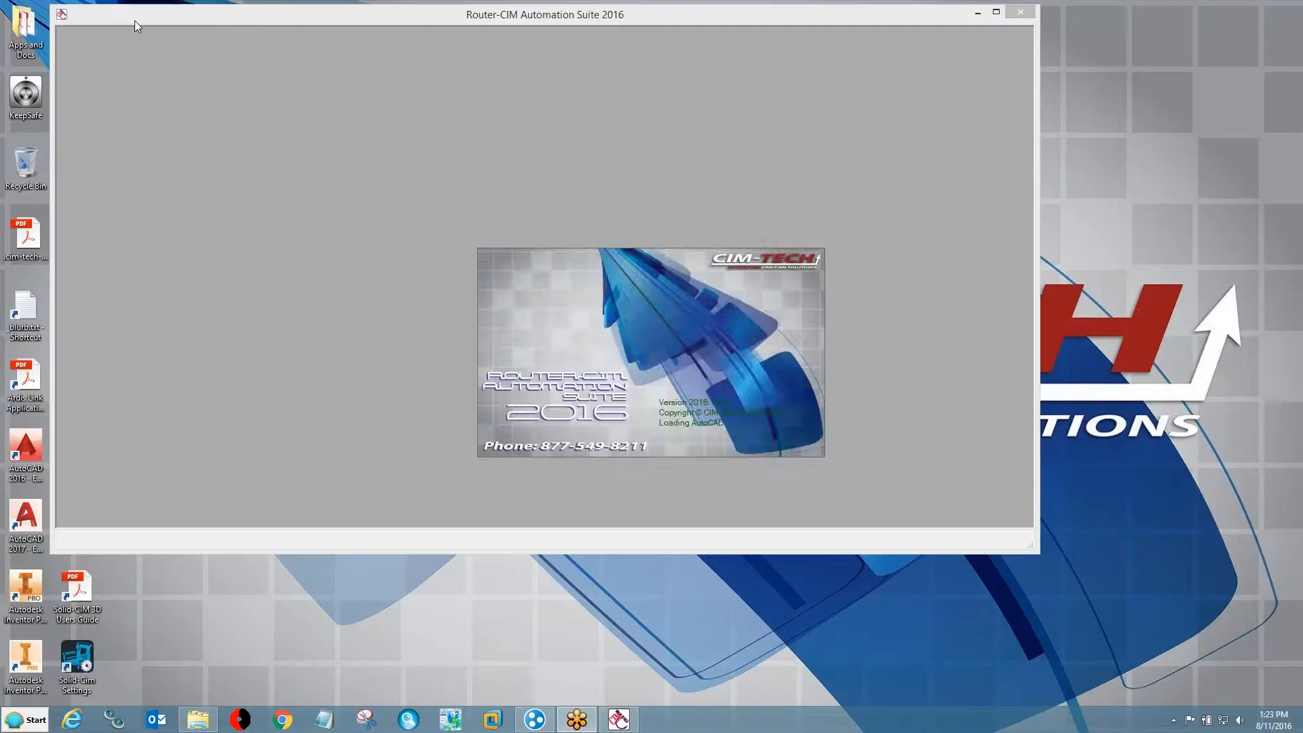
- Start the Excel and Comma Delimited (CSV) Import Wizard and open VIALDI-EM00560.csv
{"action": "left_click", "coordinate": [151, 35]}
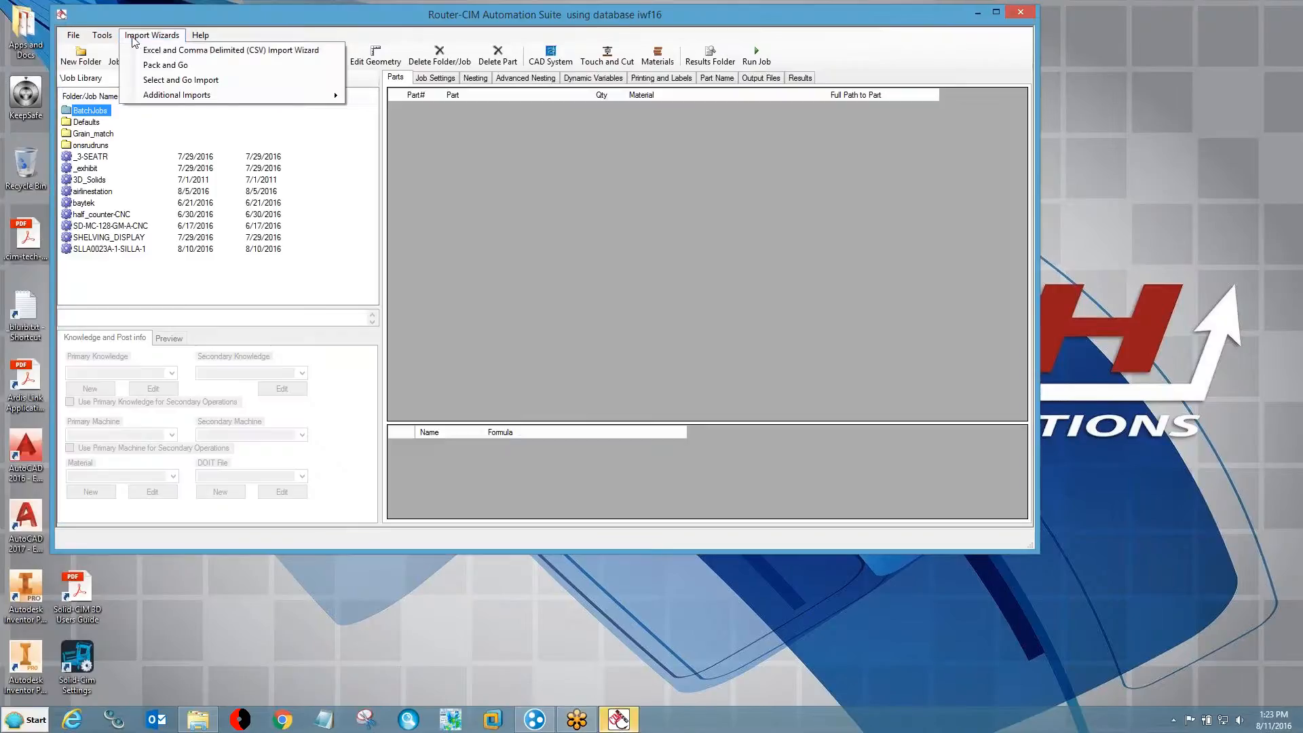
{"action": "left_click", "coordinate": [206, 51]}
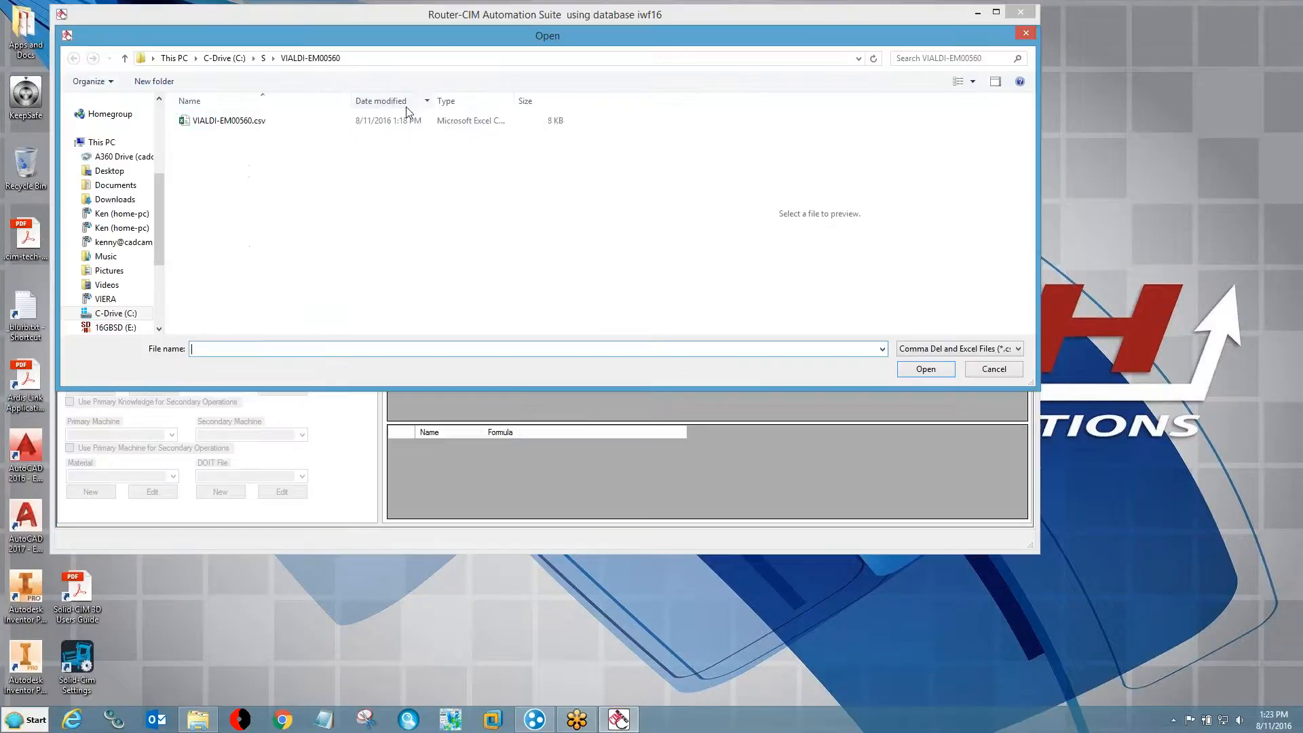
{"action": "left_click", "coordinate": [228, 126]}
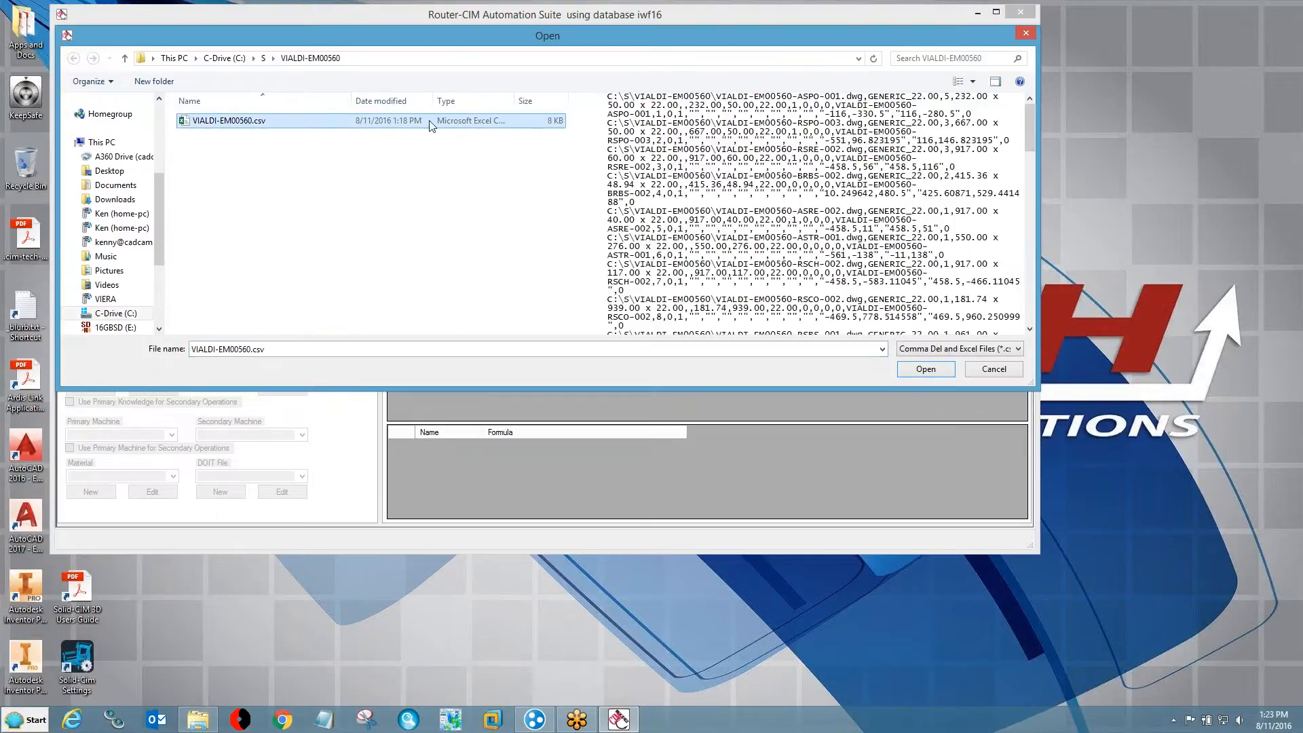
{"action": "left_click", "coordinate": [926, 372]}
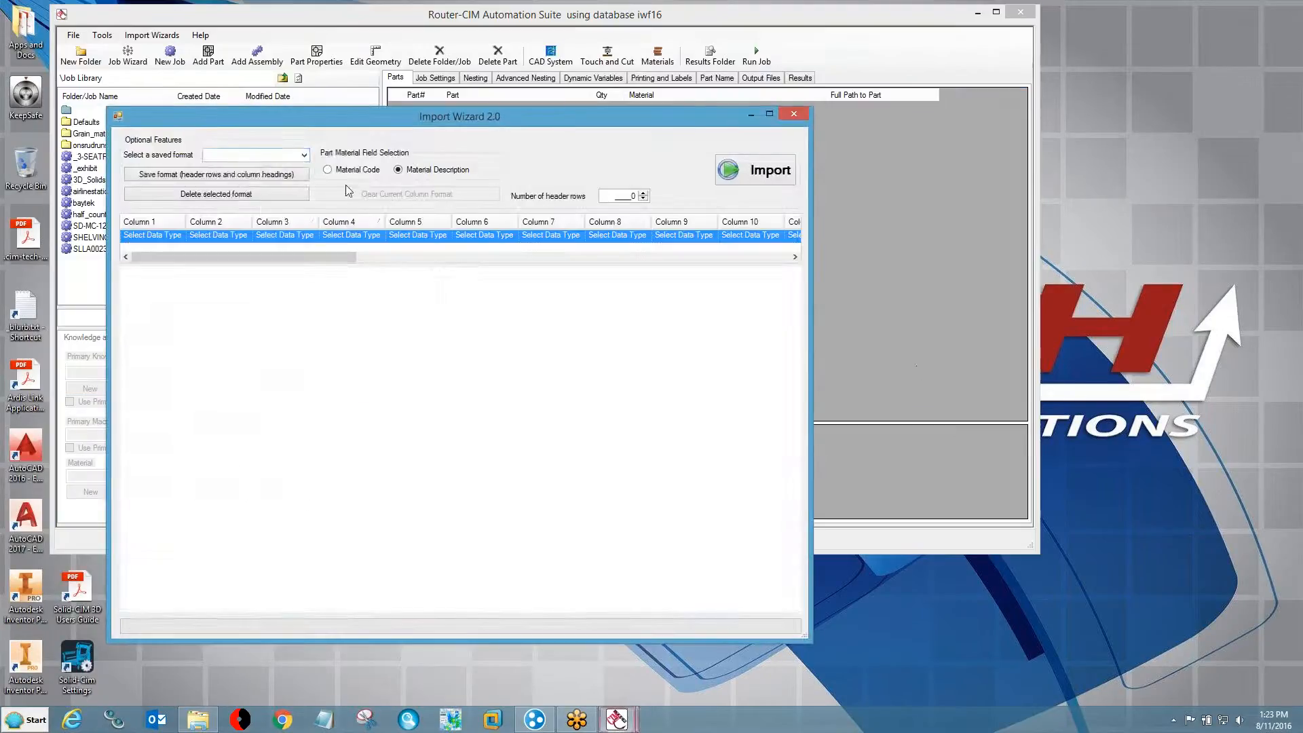
- Apply the saved column format 3d_solids to the CSV data and run the import
{"action": "left_click", "coordinate": [303, 155]}
{"action": "left_click", "coordinate": [231, 186]}
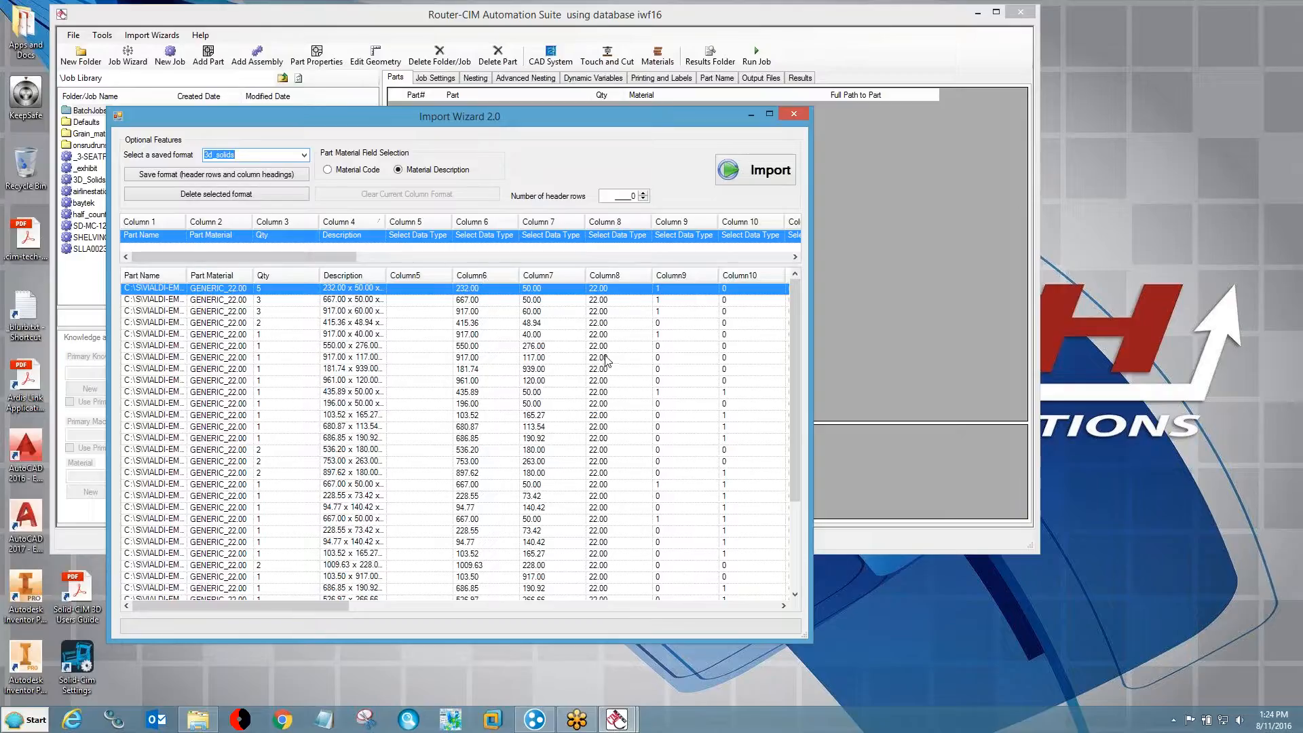
{"action": "left_click", "coordinate": [730, 175]}
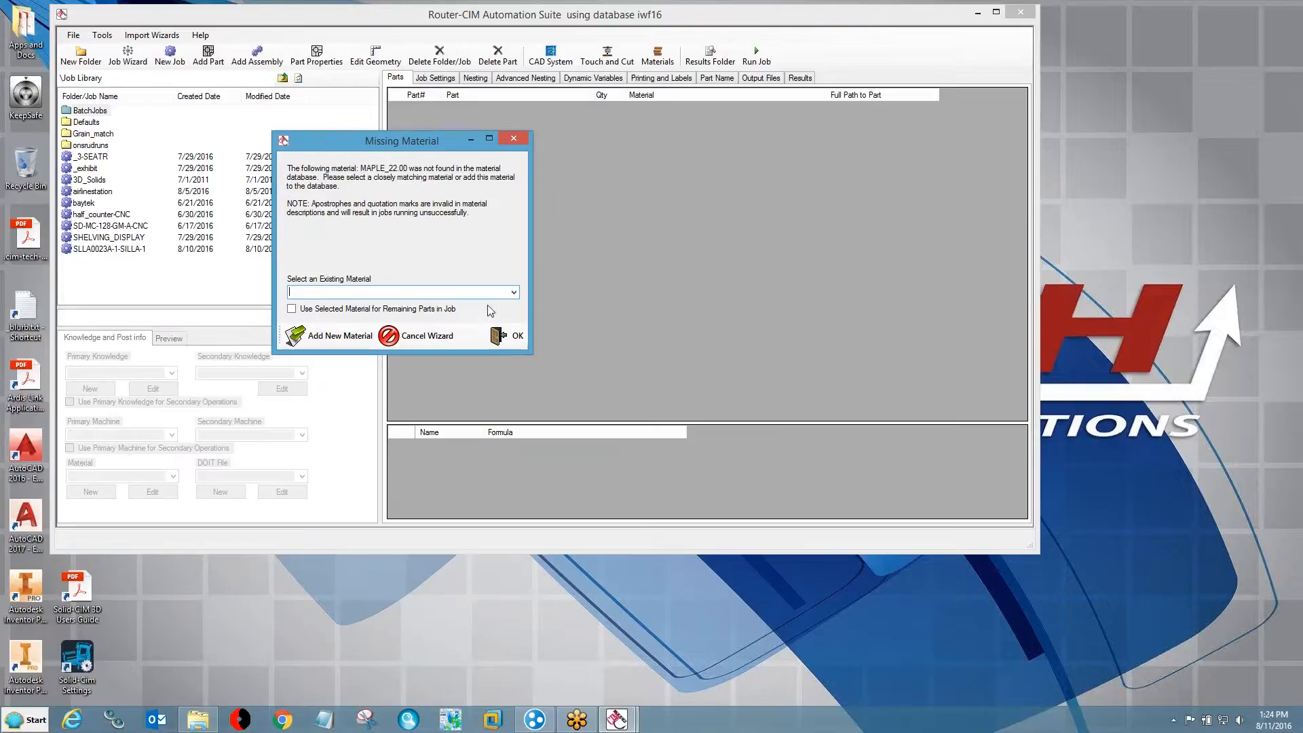
- Substitute the existing material GENERIC_22.00 for the missing MAPLE_22.00 and finish importing the job
{"action": "left_click", "coordinate": [514, 292]}
{"action": "left_click_drag", "start_coordinate": [513, 319], "coordinate": [514, 407]}
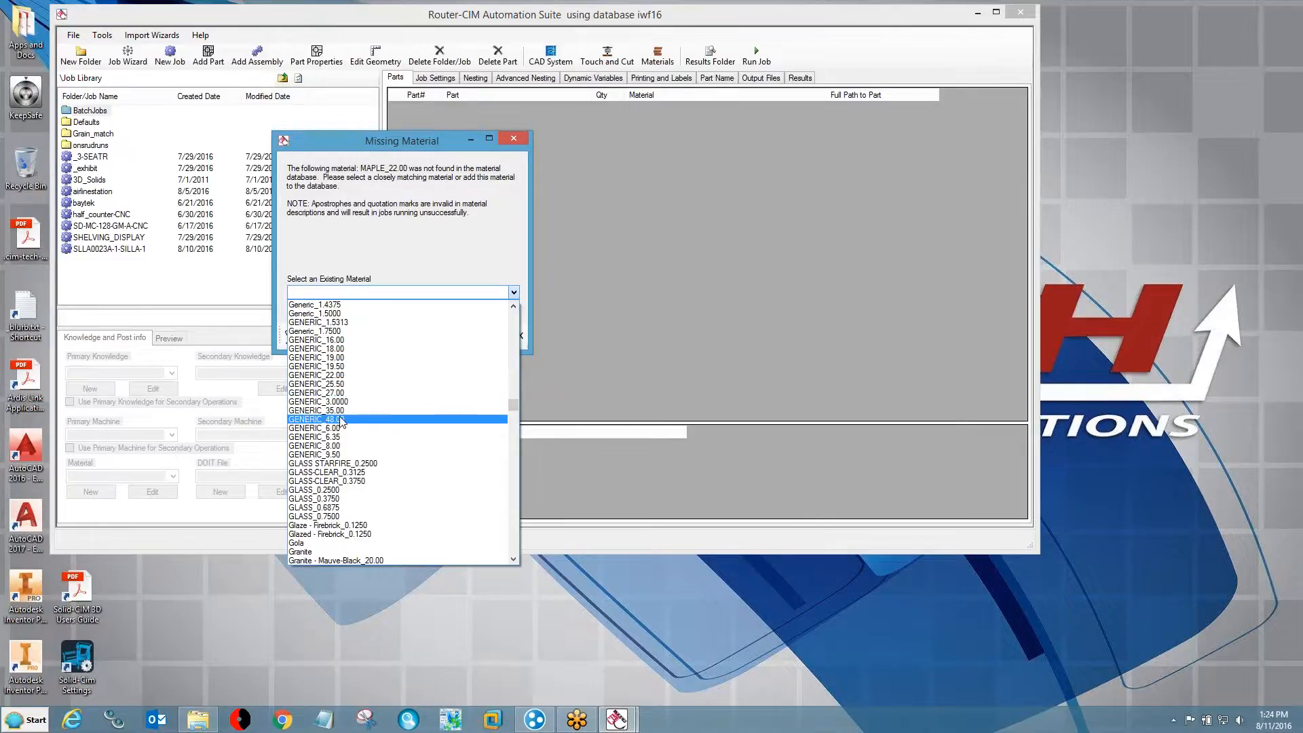
{"action": "left_click", "coordinate": [332, 375]}
{"action": "left_click", "coordinate": [502, 336]}
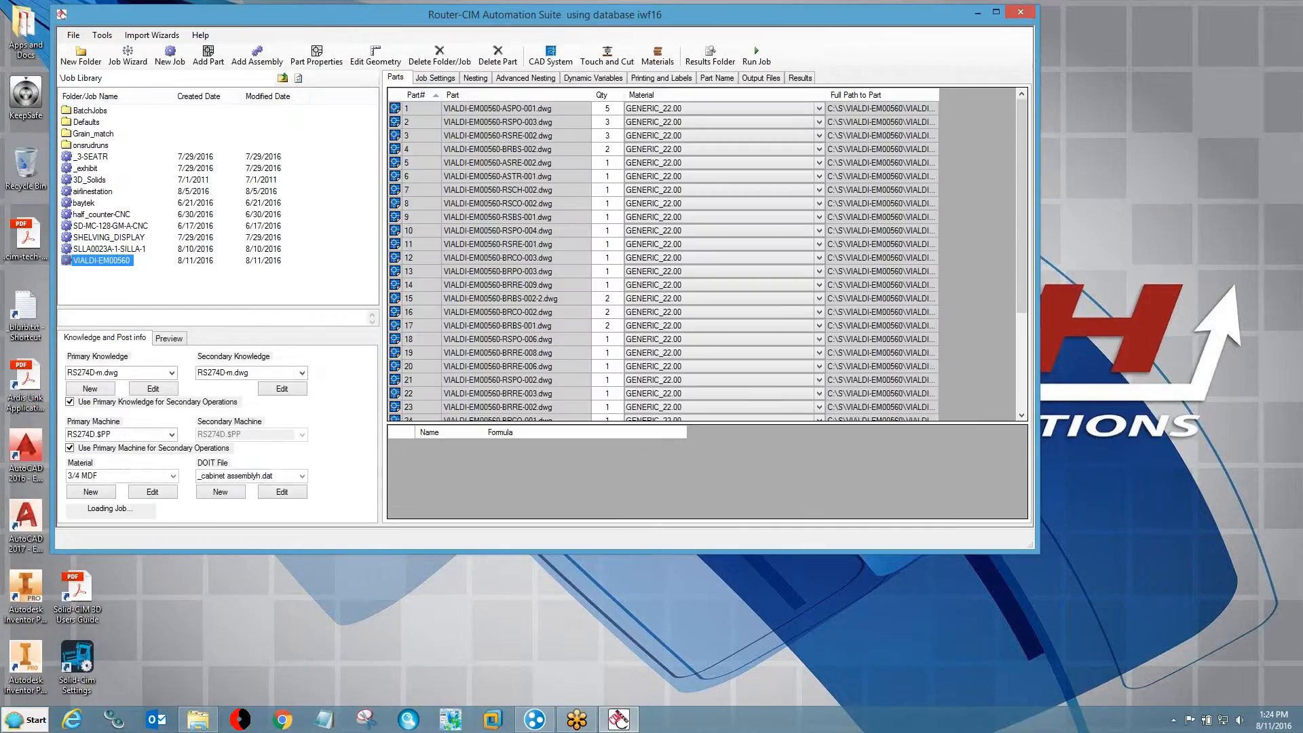
- Preview the geometry of several imported parts in the VIALDI-EM00560 job, including BRBS-001, BRRE-006 and BRRE-003
{"action": "left_click", "coordinate": [178, 339]}
{"action": "left_click", "coordinate": [484, 259]}
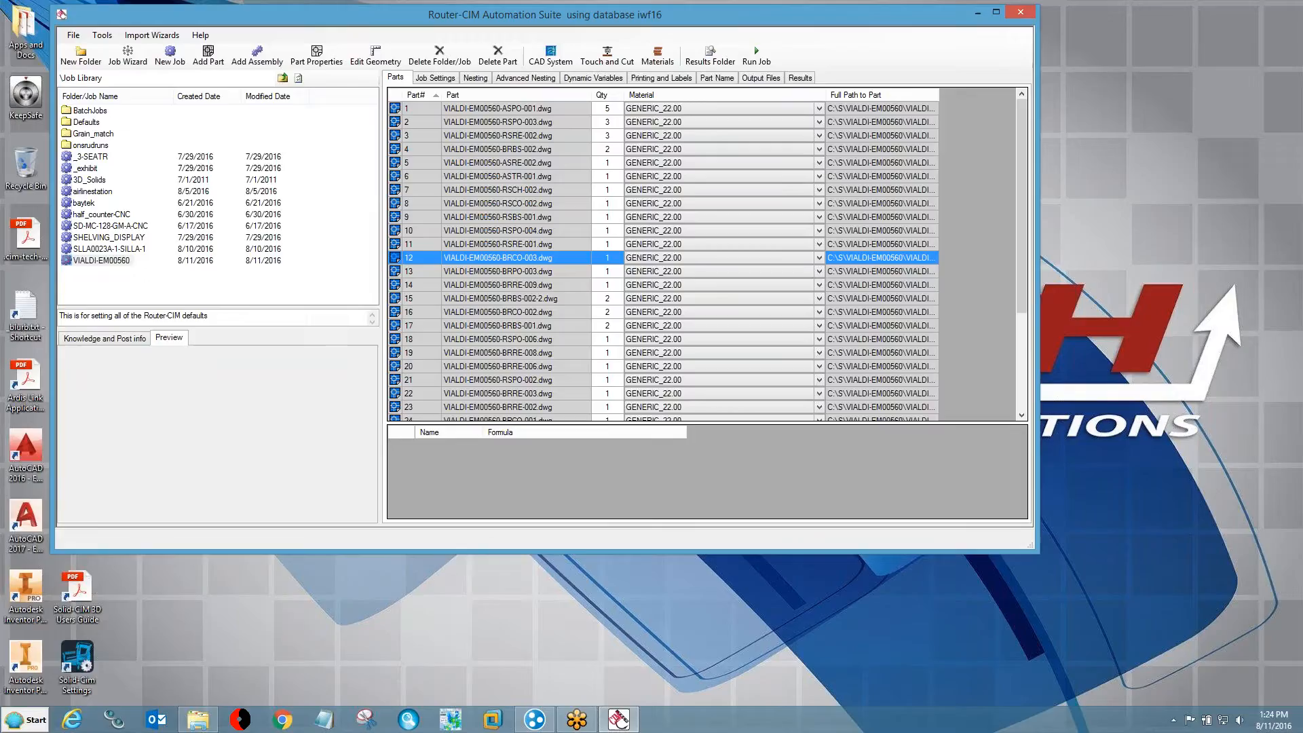
{"action": "left_click", "coordinate": [514, 329]}
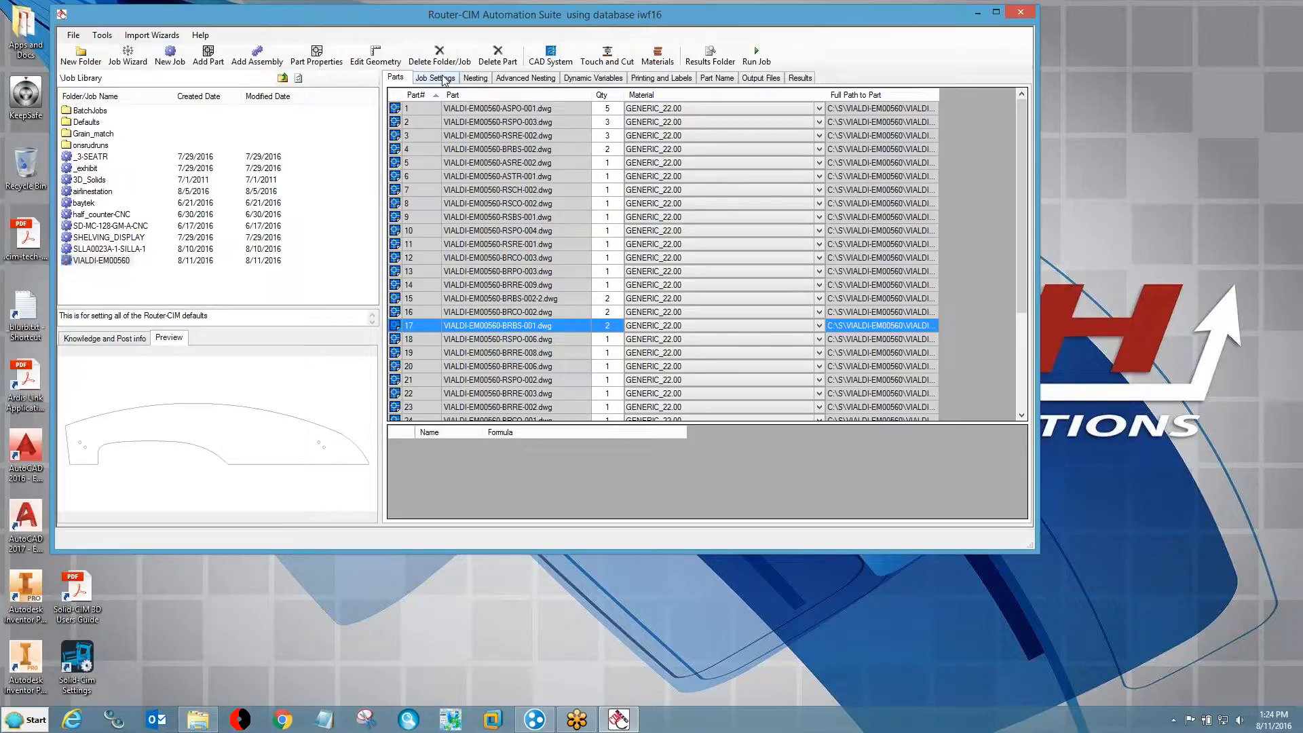
{"action": "left_click", "coordinate": [486, 299]}
{"action": "left_click", "coordinate": [502, 366]}
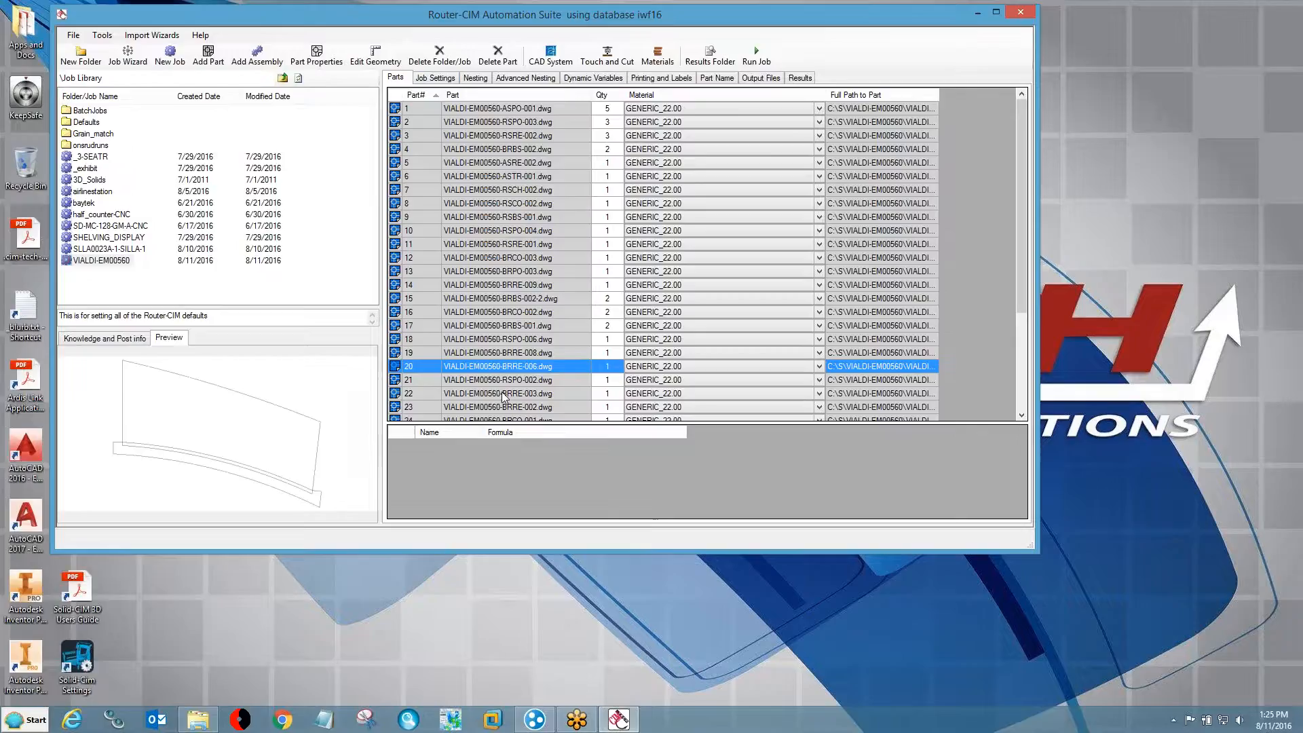
{"action": "left_click", "coordinate": [505, 393]}
- Enable the Part Multiplier at 23 in the job settings and return to the parts list
{"action": "left_click", "coordinate": [447, 78]}
{"action": "left_click", "coordinate": [574, 98]}
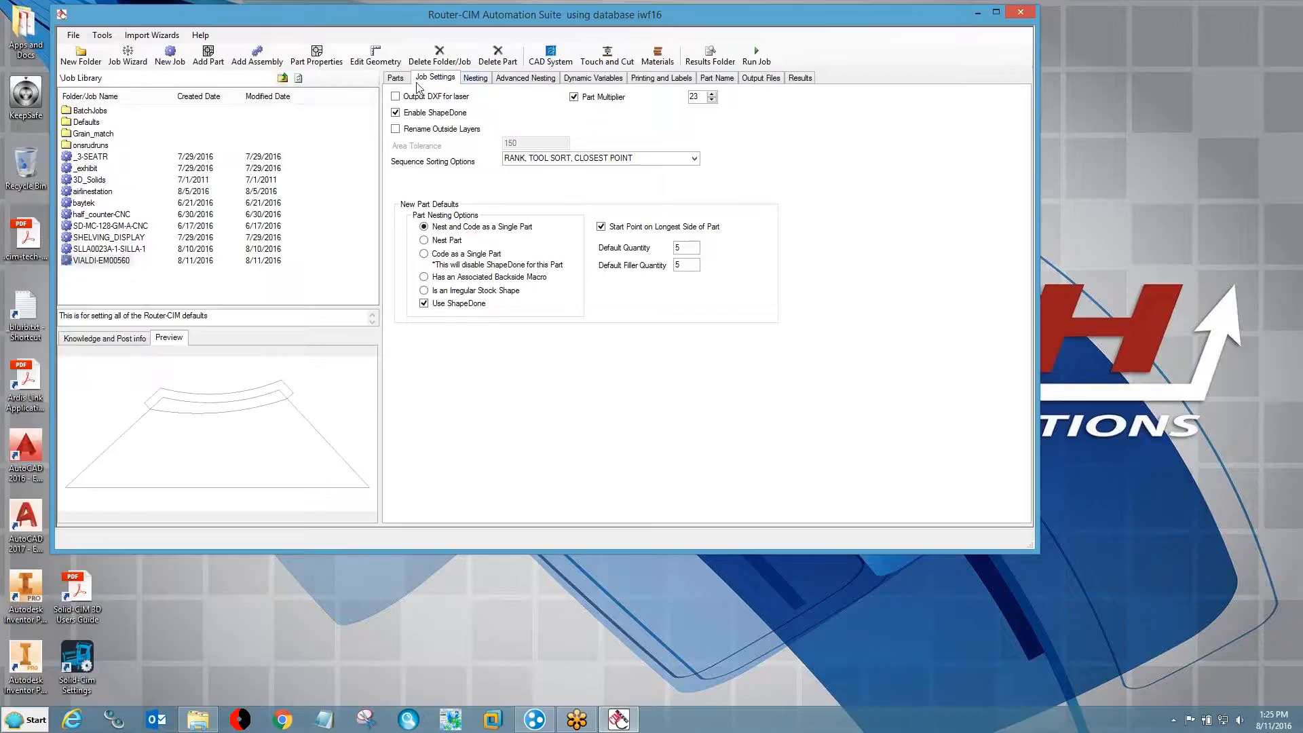
{"action": "left_click", "coordinate": [397, 79]}
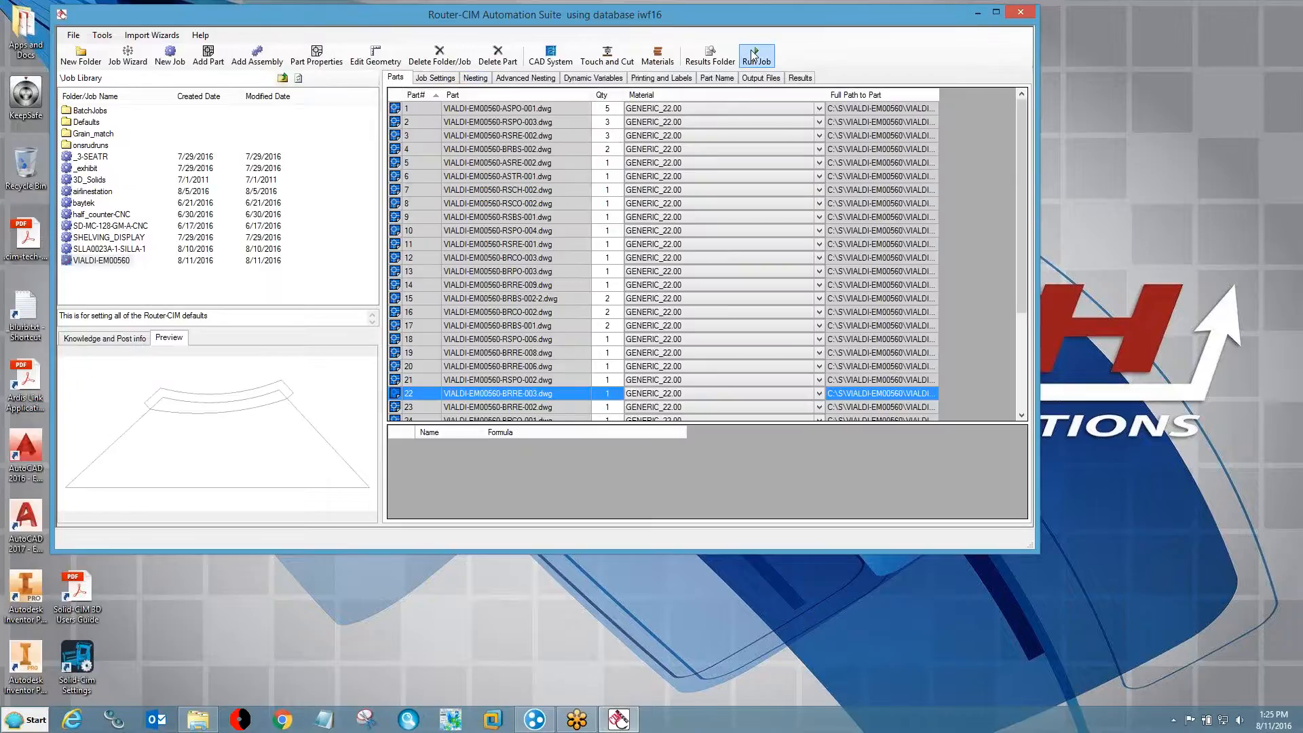
- Show the job's knowledge and post settings, run the VIALDI-EM00560 job and check its progress in the job status window
{"action": "left_click", "coordinate": [119, 342]}
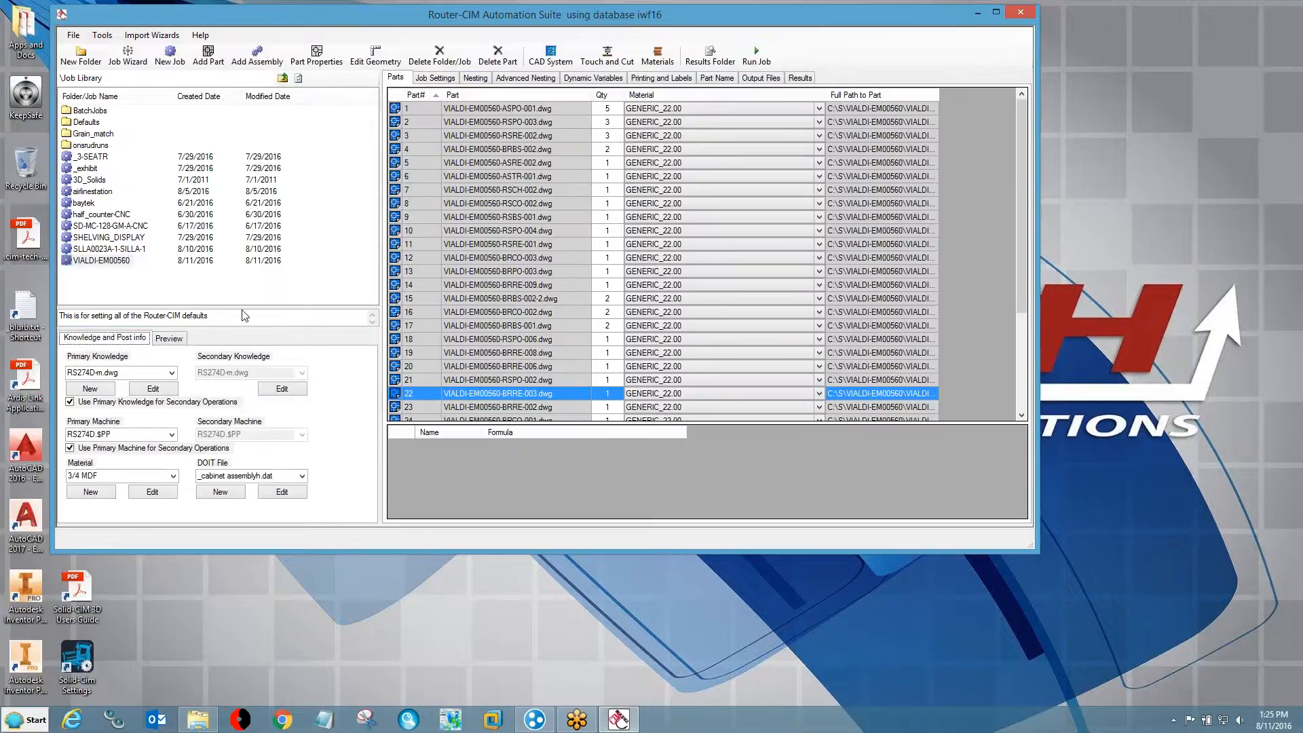
{"action": "left_click", "coordinate": [757, 59]}
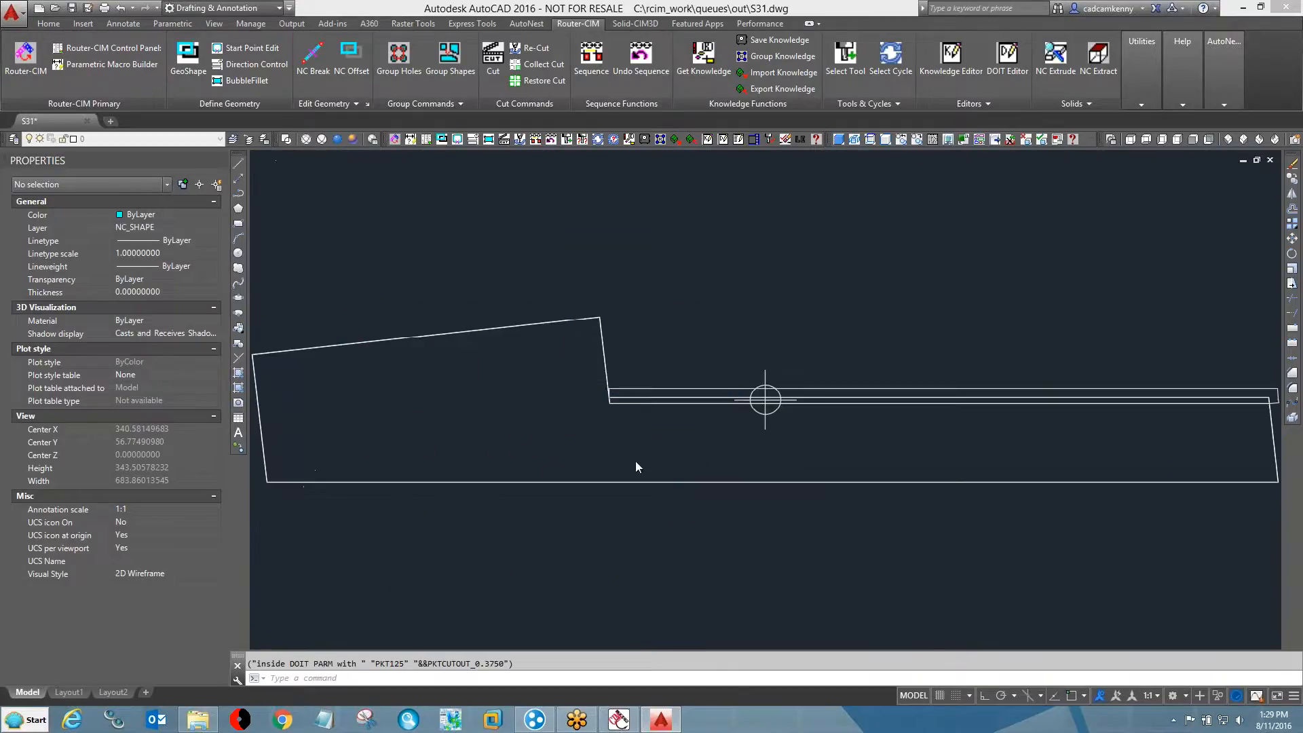
{"action": "left_click", "coordinate": [630, 721]}
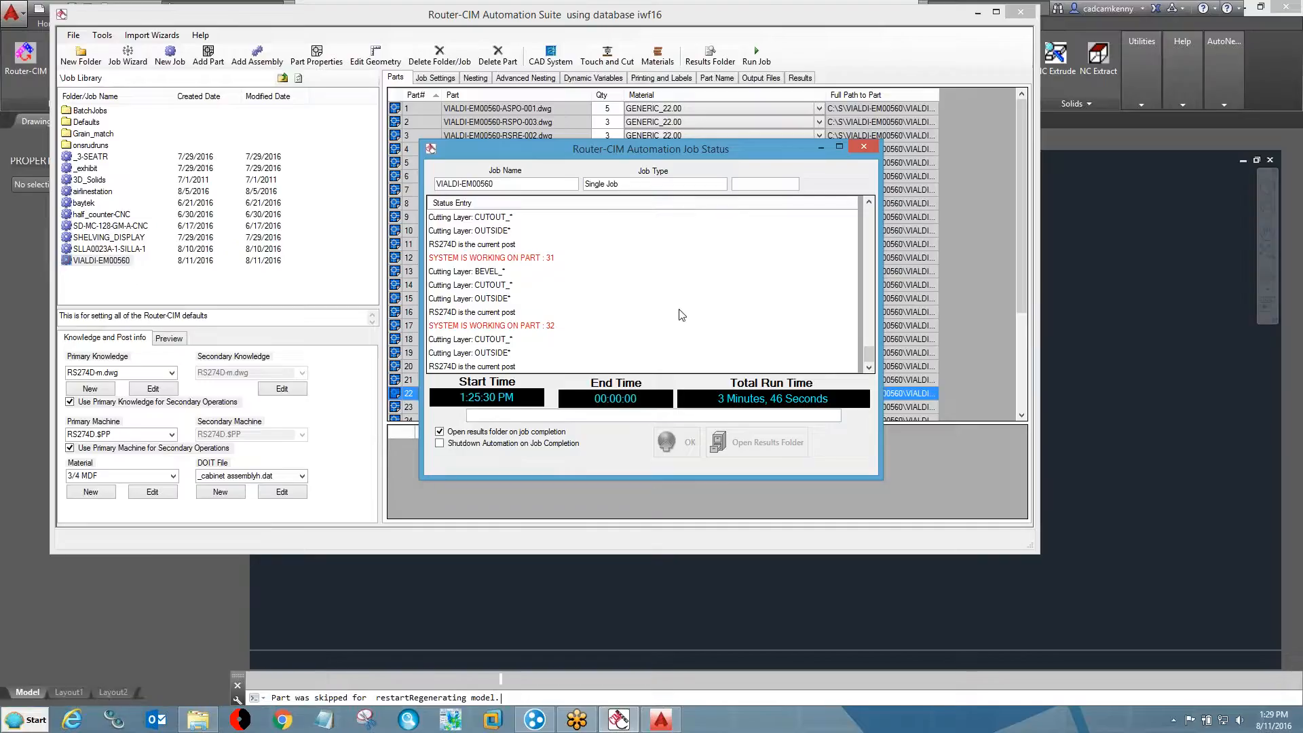
{"action": "left_click", "coordinate": [1287, 52]}
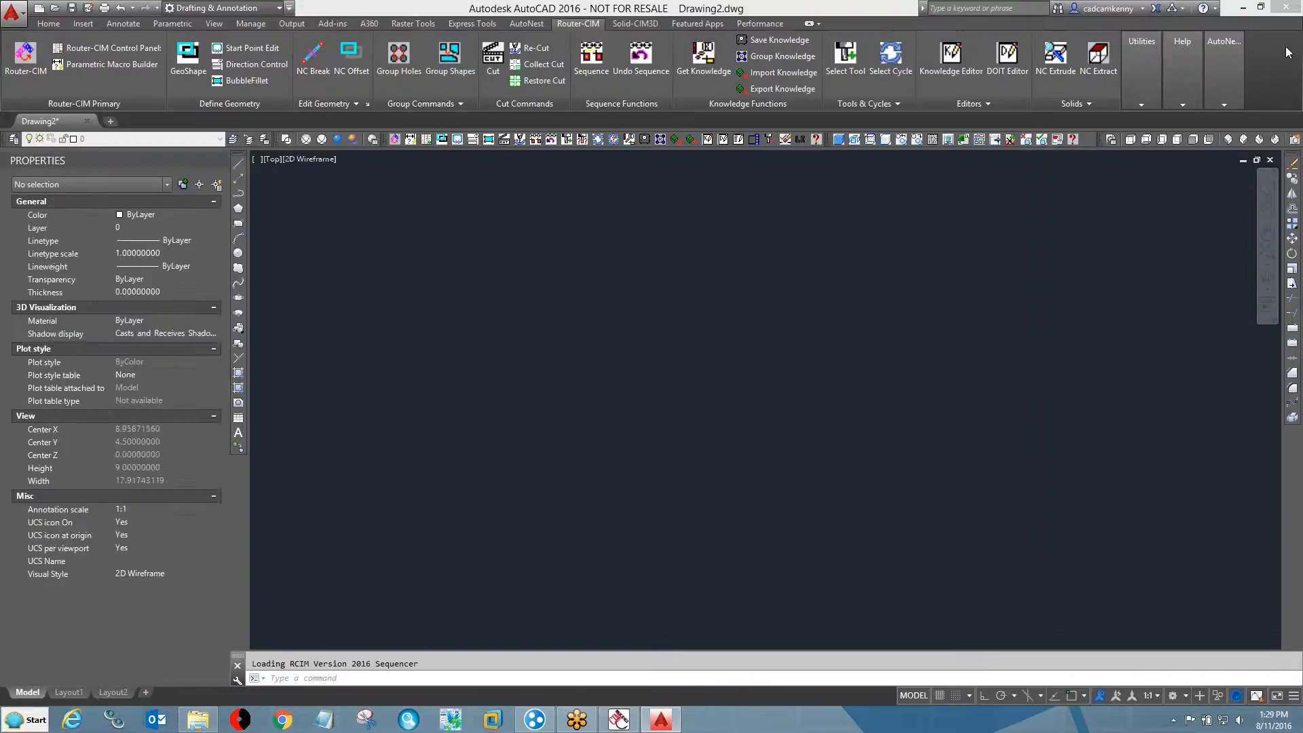
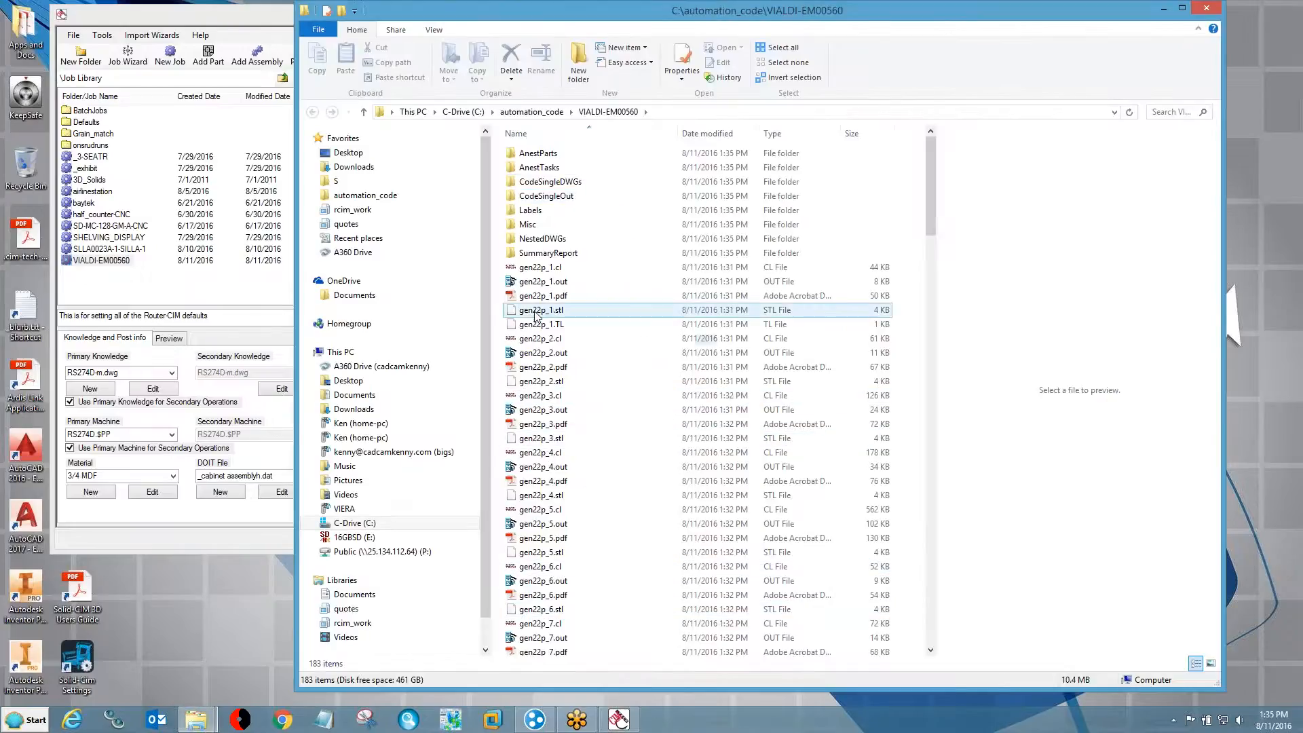
- Preview the nested sheet reports gen22p_1.pdf through gen22p_4.pdf in the maximized results folder with an enlarged preview area
{"action": "left_click", "coordinate": [533, 299]}
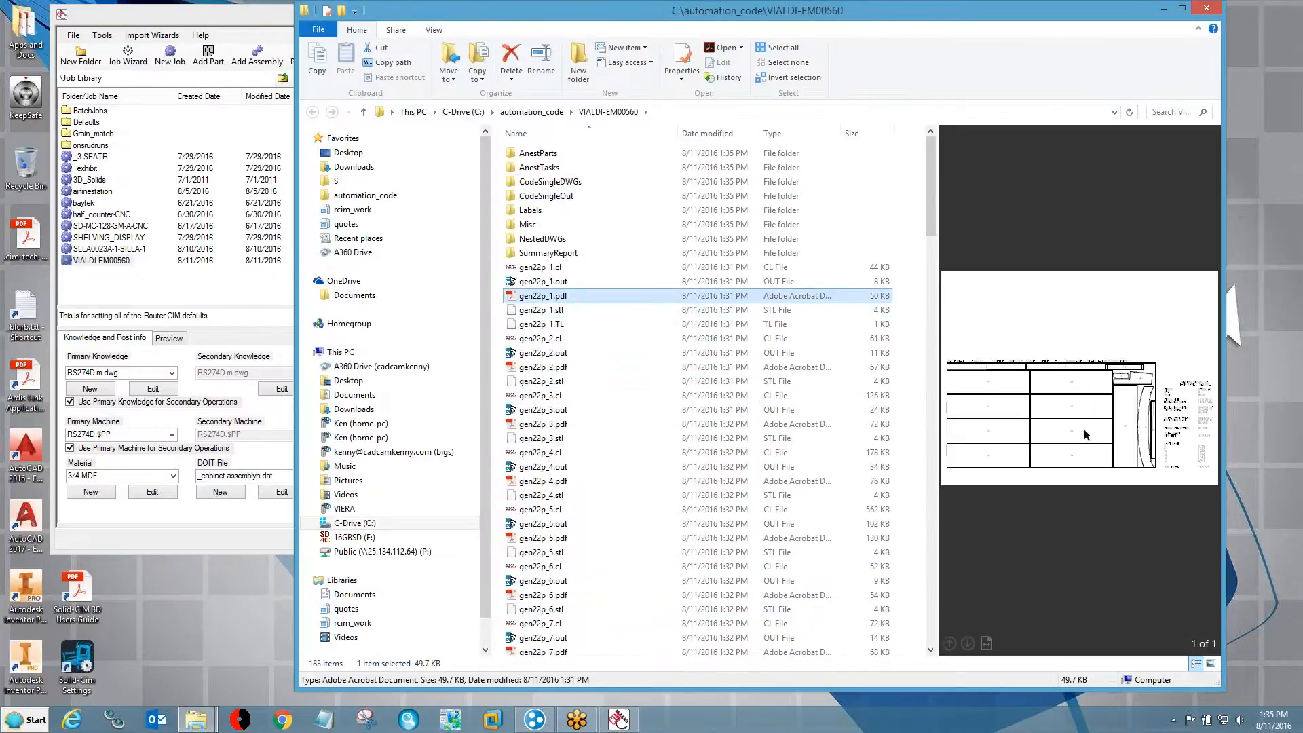
{"action": "left_click", "coordinate": [570, 367]}
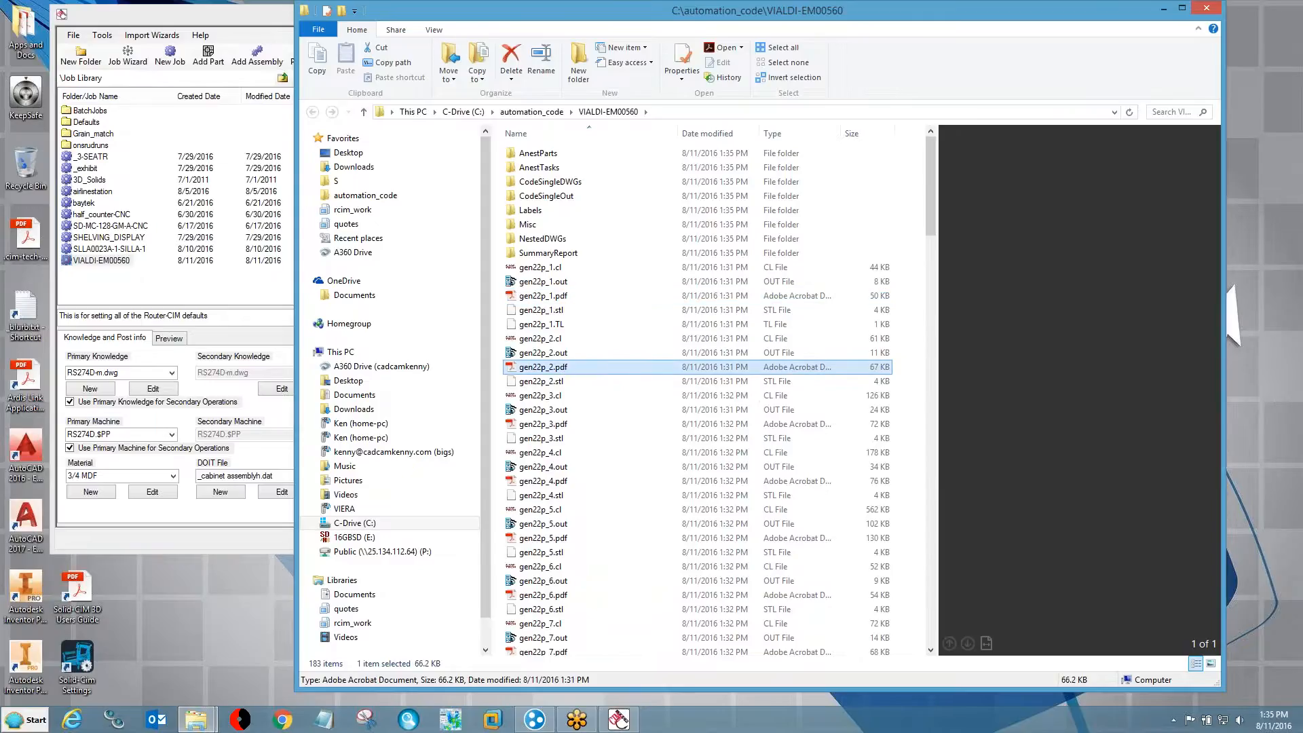
{"action": "double_click", "coordinate": [1041, 19]}
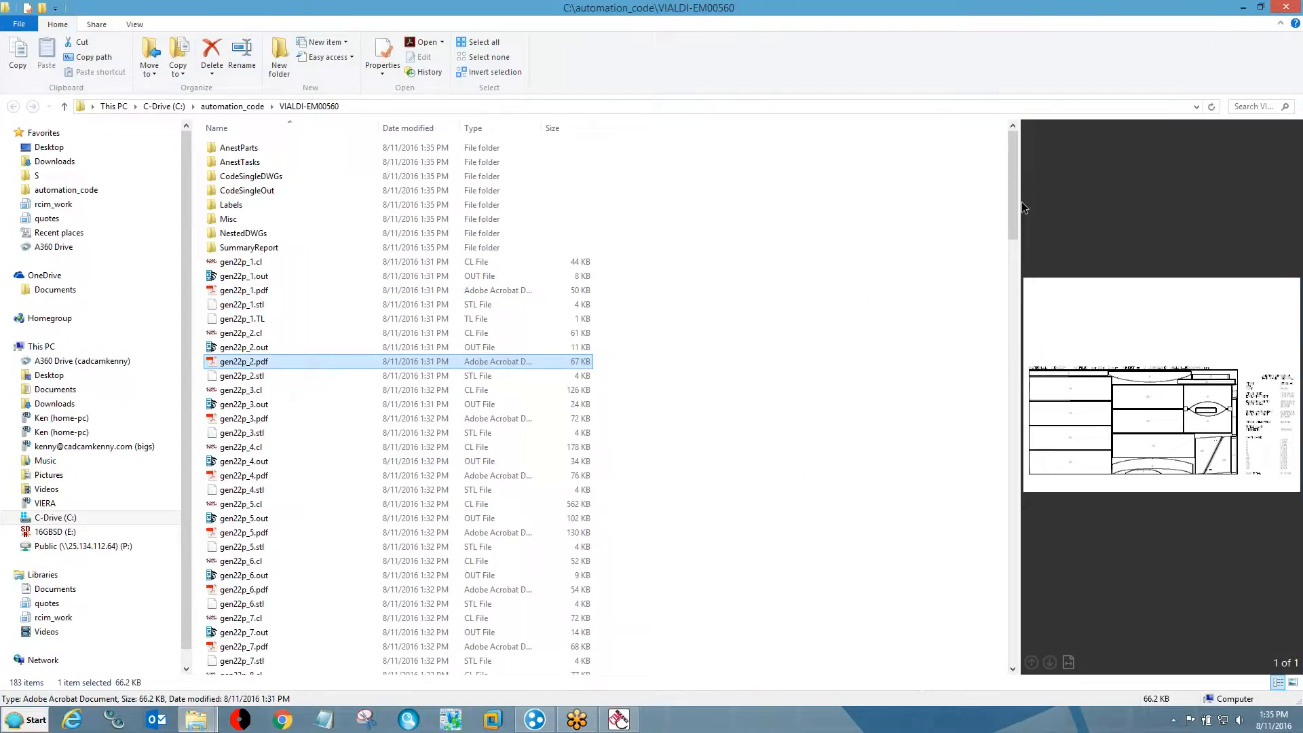
{"action": "left_click_drag", "start_coordinate": [1023, 205], "coordinate": [657, 208]}
{"action": "left_click", "coordinate": [227, 419]}
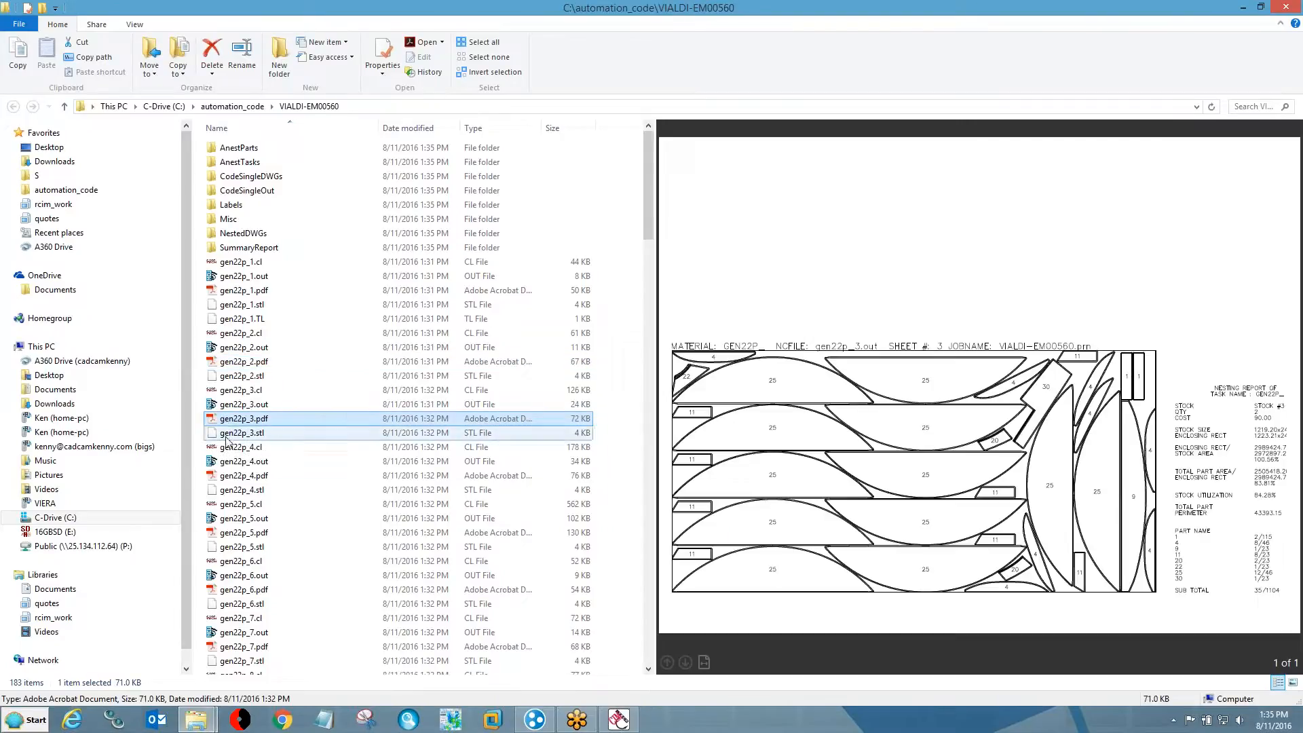
{"action": "left_click", "coordinate": [229, 478]}
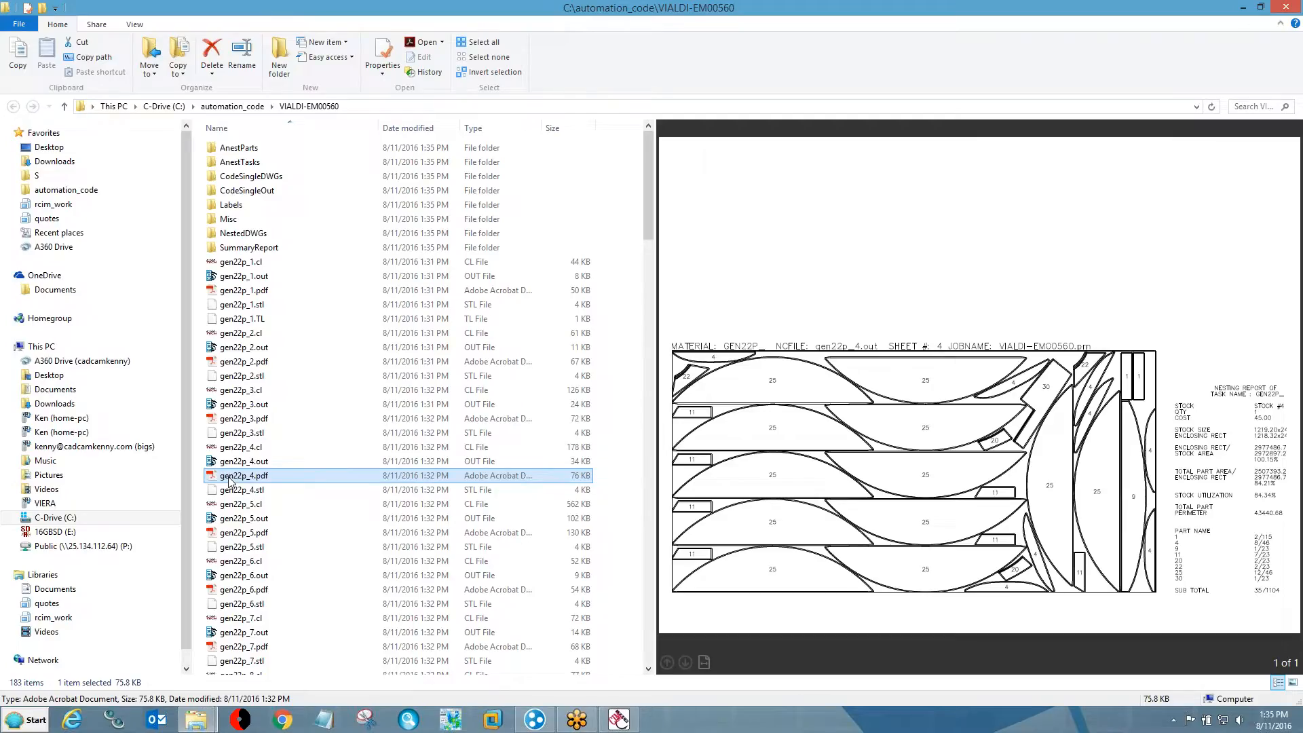
- Open the CodeSingleDWGs folder and preview a range of the individually coded part drawings
{"action": "double_click", "coordinate": [285, 179]}
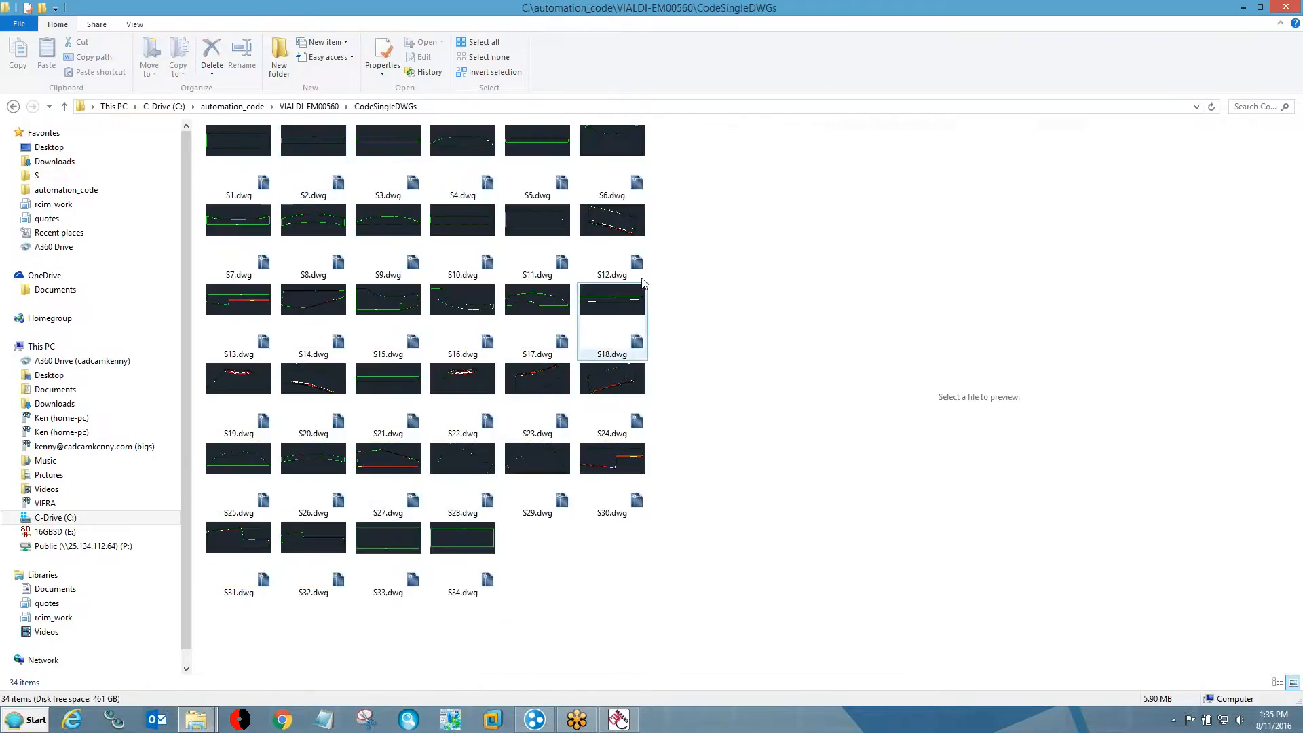
{"action": "left_click", "coordinate": [616, 218]}
{"action": "left_click", "coordinate": [536, 300]}
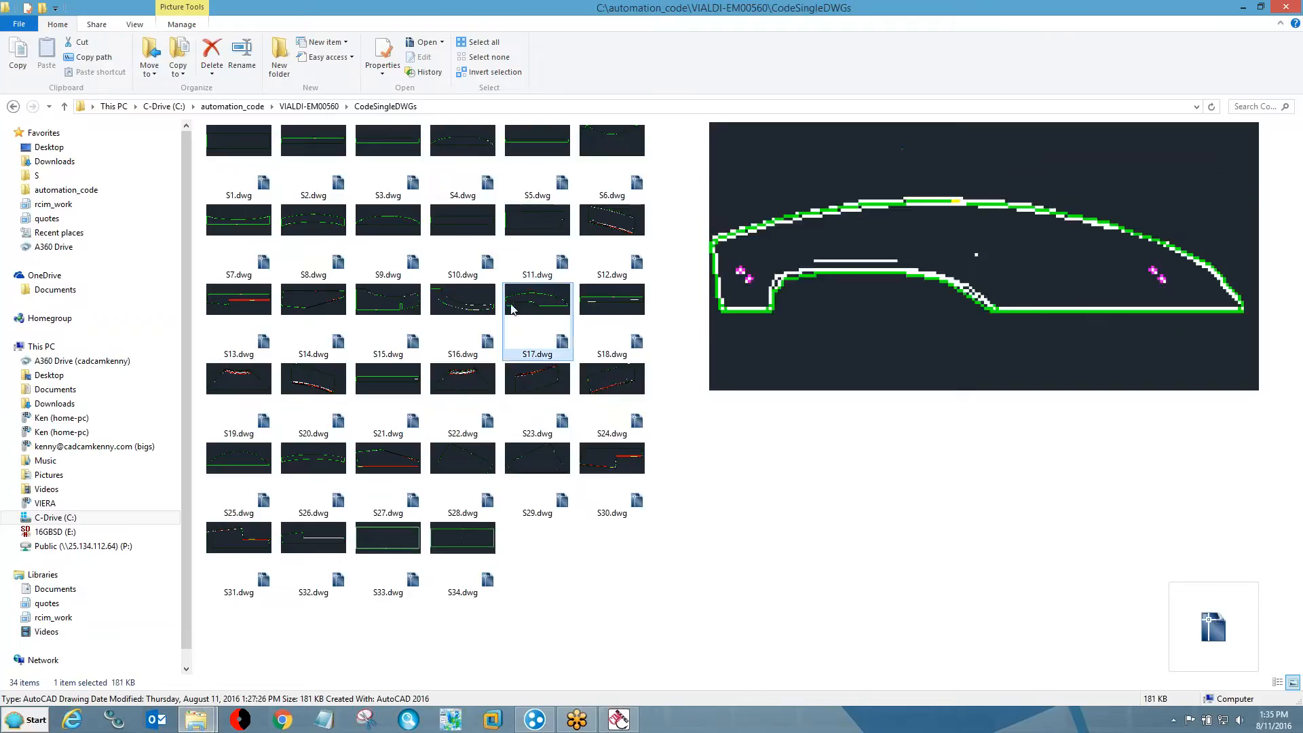
{"action": "left_click", "coordinate": [397, 307]}
{"action": "left_click", "coordinate": [388, 400]}
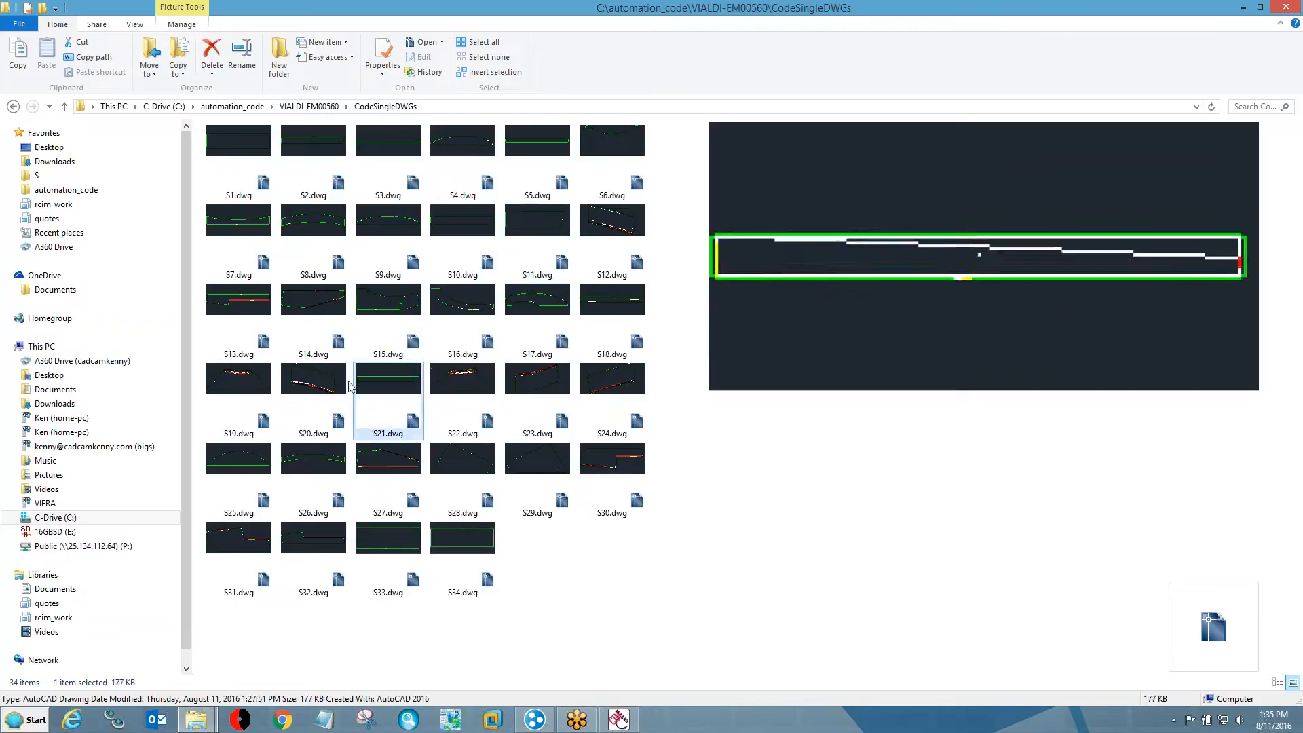
{"action": "left_click", "coordinate": [300, 435]}
{"action": "left_click", "coordinate": [318, 483]}
{"action": "left_click", "coordinate": [463, 543]}
{"action": "left_click", "coordinate": [389, 546]}
- Open the gen22p_ nest drawing from the job's NestedDWGs folder in AutoCAD and display it in the Conceptual visual style
{"action": "left_click", "coordinate": [309, 106]}
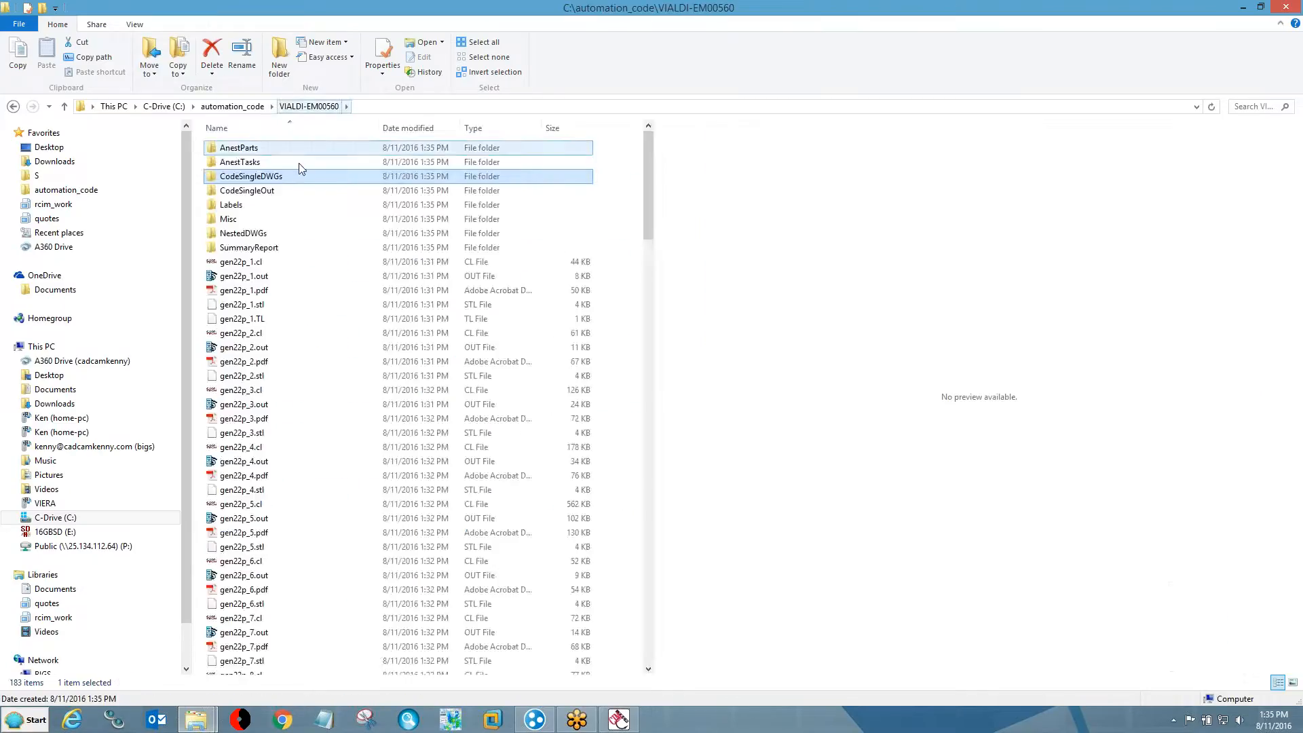
{"action": "double_click", "coordinate": [251, 239]}
{"action": "double_click", "coordinate": [238, 149]}
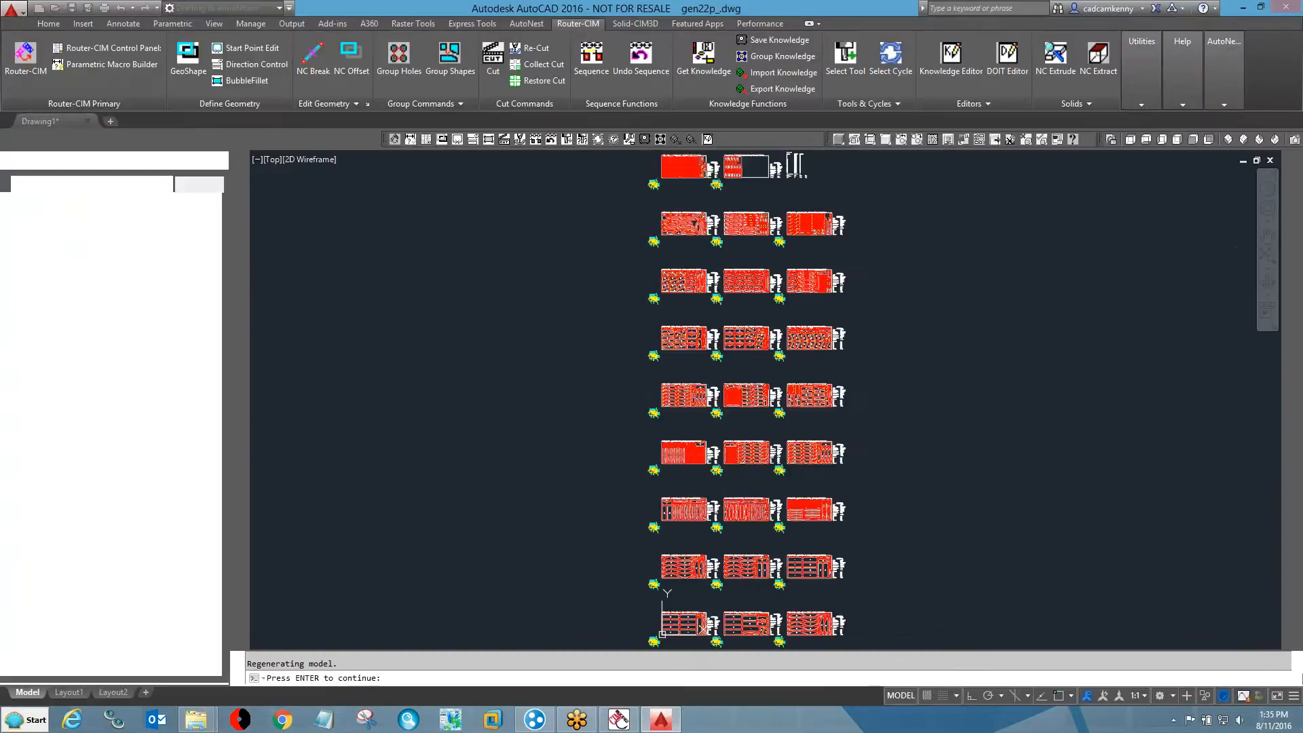
{"action": "scroll", "coordinate": [879, 216], "scroll_direction": "up", "scroll_amount": 10}
{"action": "middle_click_drag", "start_coordinate": [498, 240], "coordinate": [971, 301]}
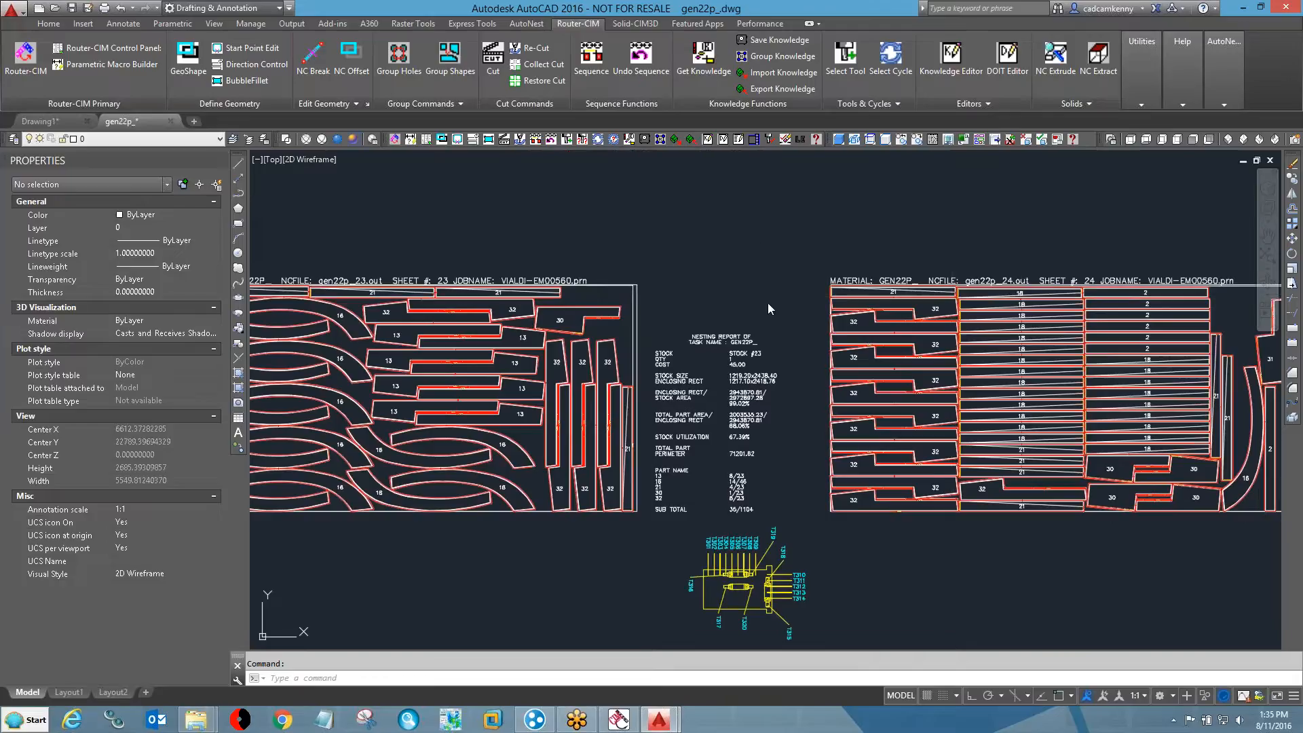
{"action": "middle_click_drag", "start_coordinate": [558, 381], "coordinate": [889, 377]}
{"action": "key", "text": "Escape"}
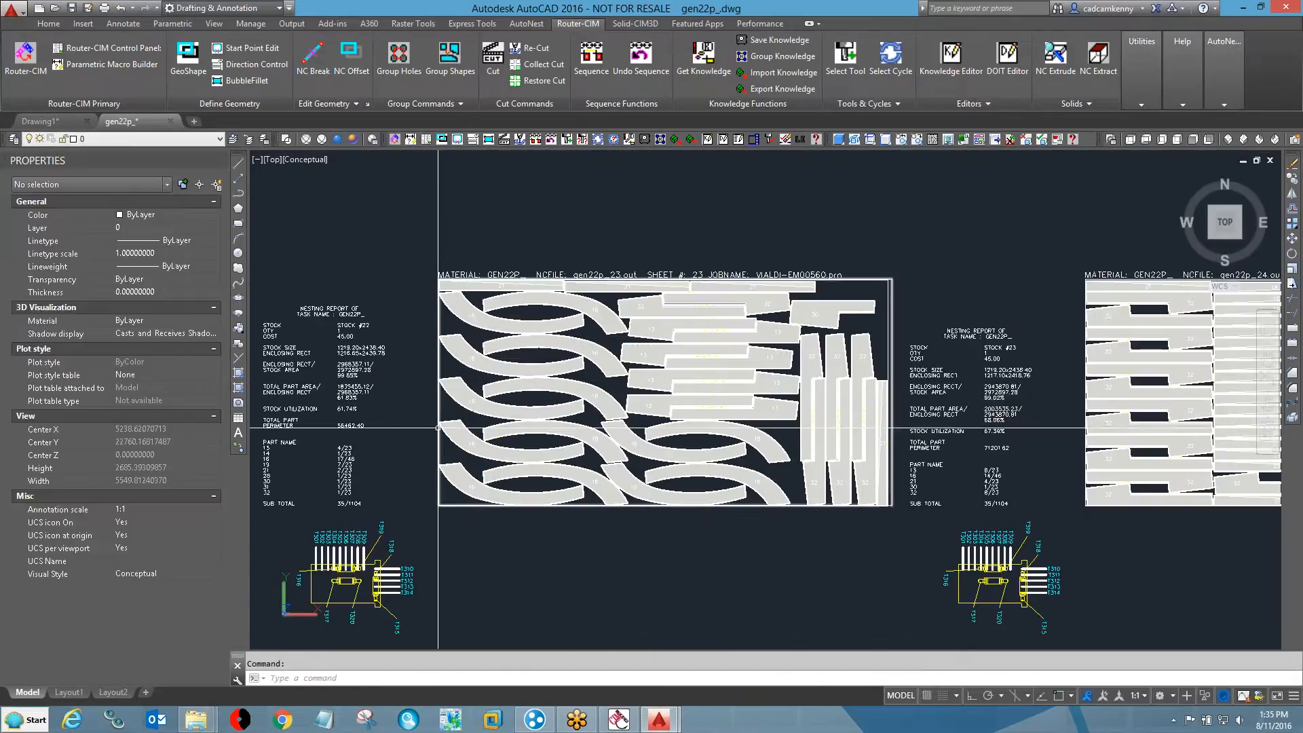
- Examine the shaded nested sheets and their nesting reports, including sheets 20 and 16
{"action": "scroll", "coordinate": [431, 430], "scroll_direction": "down", "scroll_amount": 1}
{"action": "middle_click_drag", "start_coordinate": [429, 432], "coordinate": [683, 221]}
{"action": "mouse_move", "coordinate": [793, 468]}
{"action": "middle_mouse_down"}
{"action": "mouse_move", "coordinate": [701, 297]}
{"action": "mouse_move", "coordinate": [701, 258]}
{"action": "middle_mouse_up"}
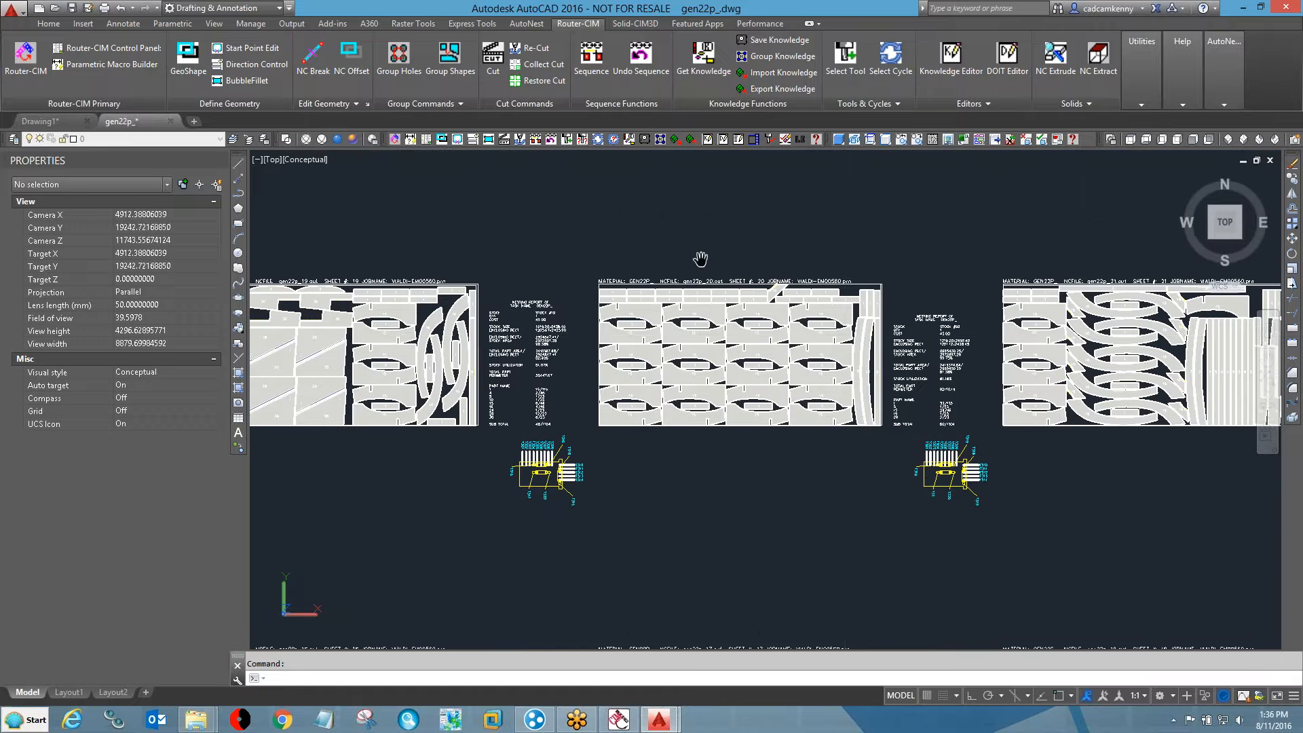
{"action": "scroll", "coordinate": [845, 333], "scroll_direction": "up", "scroll_amount": 1}
{"action": "scroll", "coordinate": [840, 331], "scroll_direction": "up", "scroll_amount": 2}
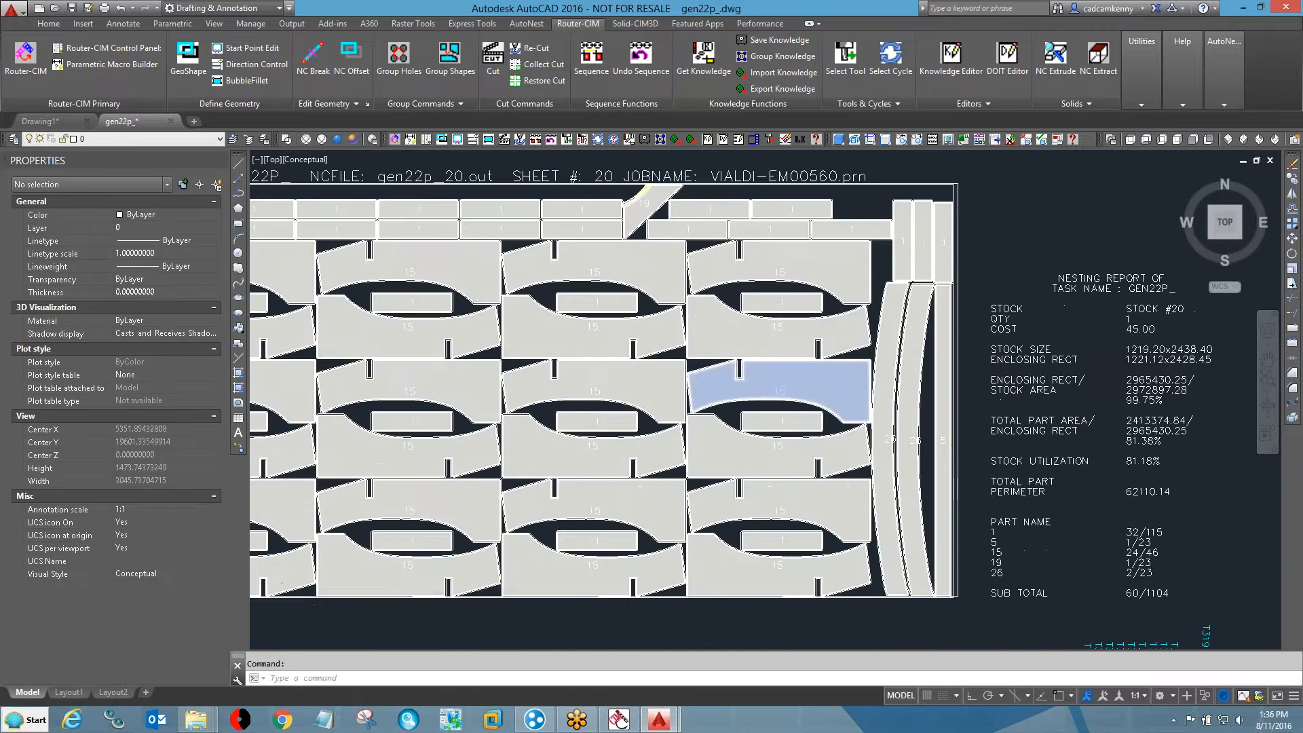
{"action": "scroll", "coordinate": [793, 364], "scroll_direction": "down", "scroll_amount": 1}
{"action": "mouse_move", "coordinate": [799, 393]}
{"action": "middle_mouse_down"}
{"action": "mouse_move", "coordinate": [444, 384]}
{"action": "mouse_move", "coordinate": [1184, 391]}
{"action": "middle_mouse_up"}
{"action": "middle_click_drag", "start_coordinate": [498, 395], "coordinate": [791, 368]}
{"action": "middle_click_drag", "start_coordinate": [687, 503], "coordinate": [641, 261]}
{"action": "middle_click_drag", "start_coordinate": [693, 525], "coordinate": [689, 256]}
{"action": "middle_click_drag", "start_coordinate": [752, 391], "coordinate": [817, 300]}
{"action": "scroll", "coordinate": [792, 339], "scroll_direction": "up", "scroll_amount": 1}
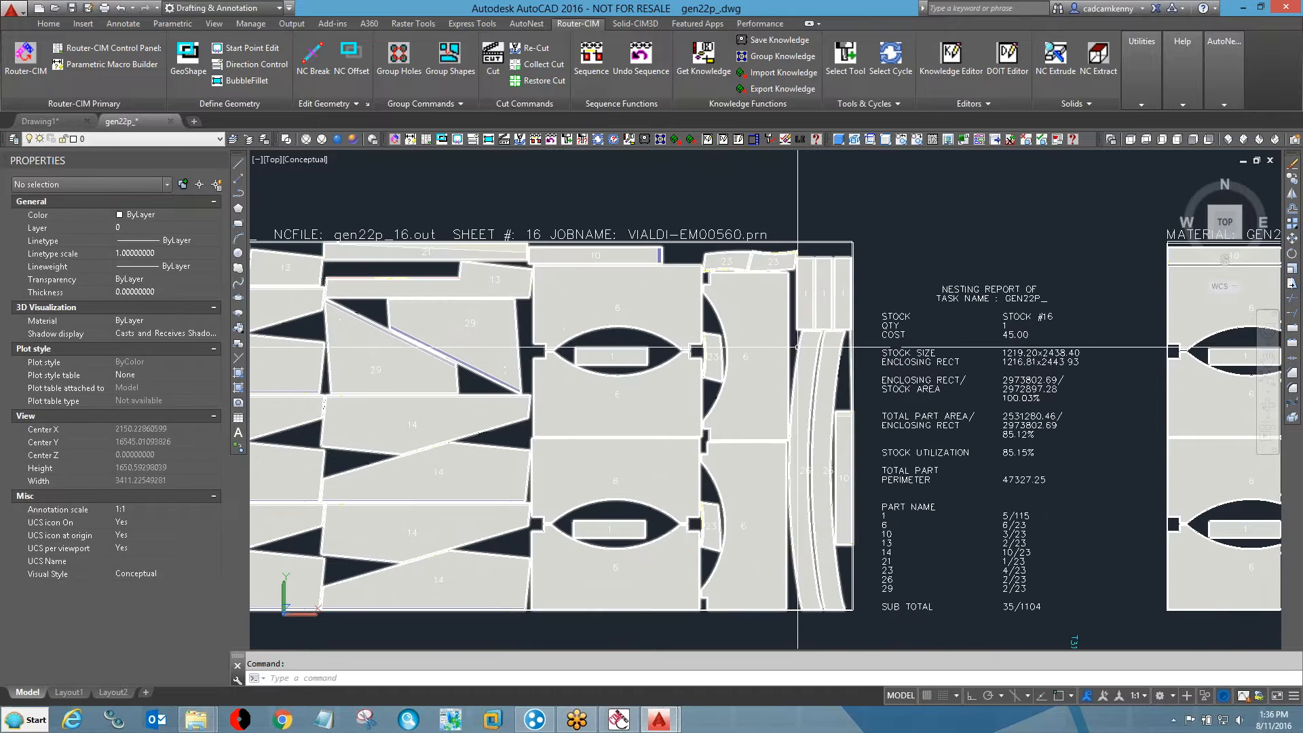
- Move the red toolpath geometry of sheet 16 off its solid parts into the empty space behind the sheet
{"action": "middle_click_drag", "start_coordinate": [797, 513], "coordinate": [753, 434], "text": "shift"}
{"action": "scroll", "coordinate": [717, 603], "scroll_direction": "up", "scroll_amount": 2}
{"action": "scroll", "coordinate": [717, 603], "scroll_direction": "up", "scroll_amount": 5}
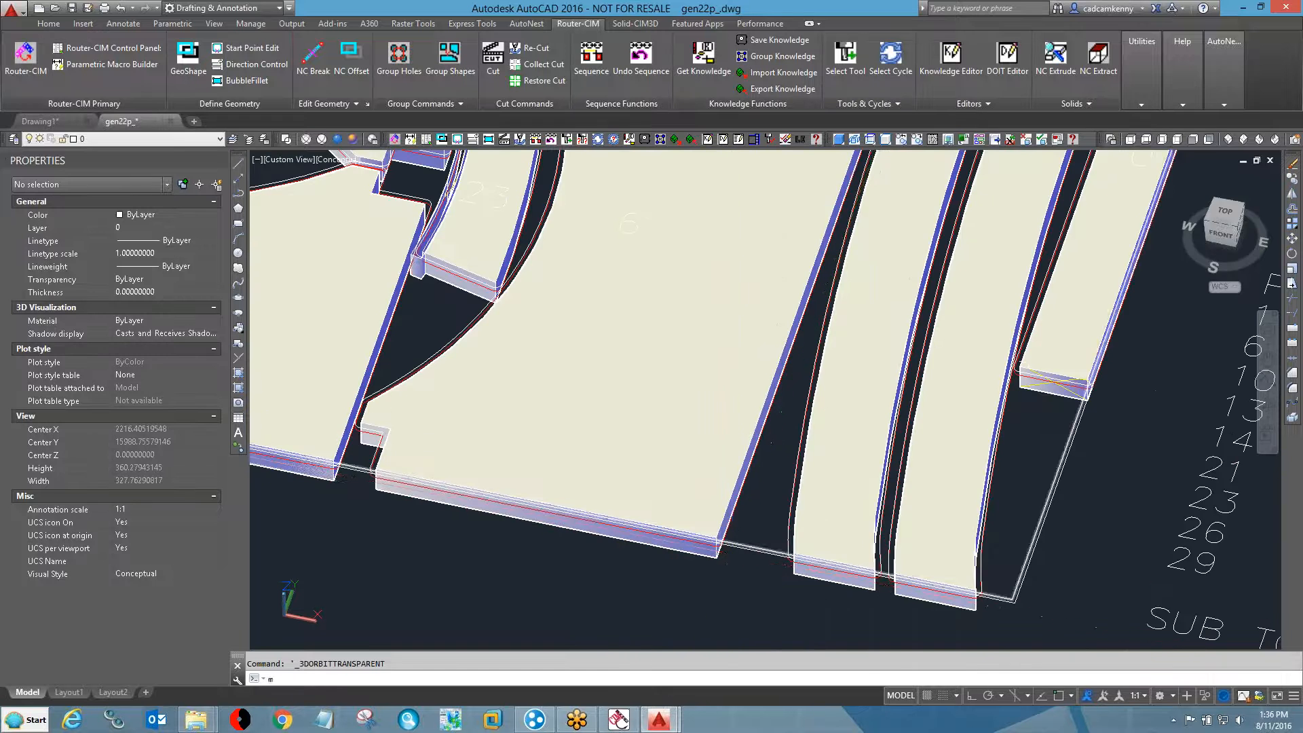
{"action": "type", "text": "m"}
{"action": "key", "text": "Return"}
{"action": "left_click", "coordinate": [699, 588]}
{"action": "key", "text": "Return"}
{"action": "left_click", "coordinate": [742, 566]}
{"action": "scroll", "coordinate": [743, 565], "scroll_direction": "down", "scroll_amount": 5}
{"action": "scroll", "coordinate": [743, 565], "scroll_direction": "down", "scroll_amount": 6}
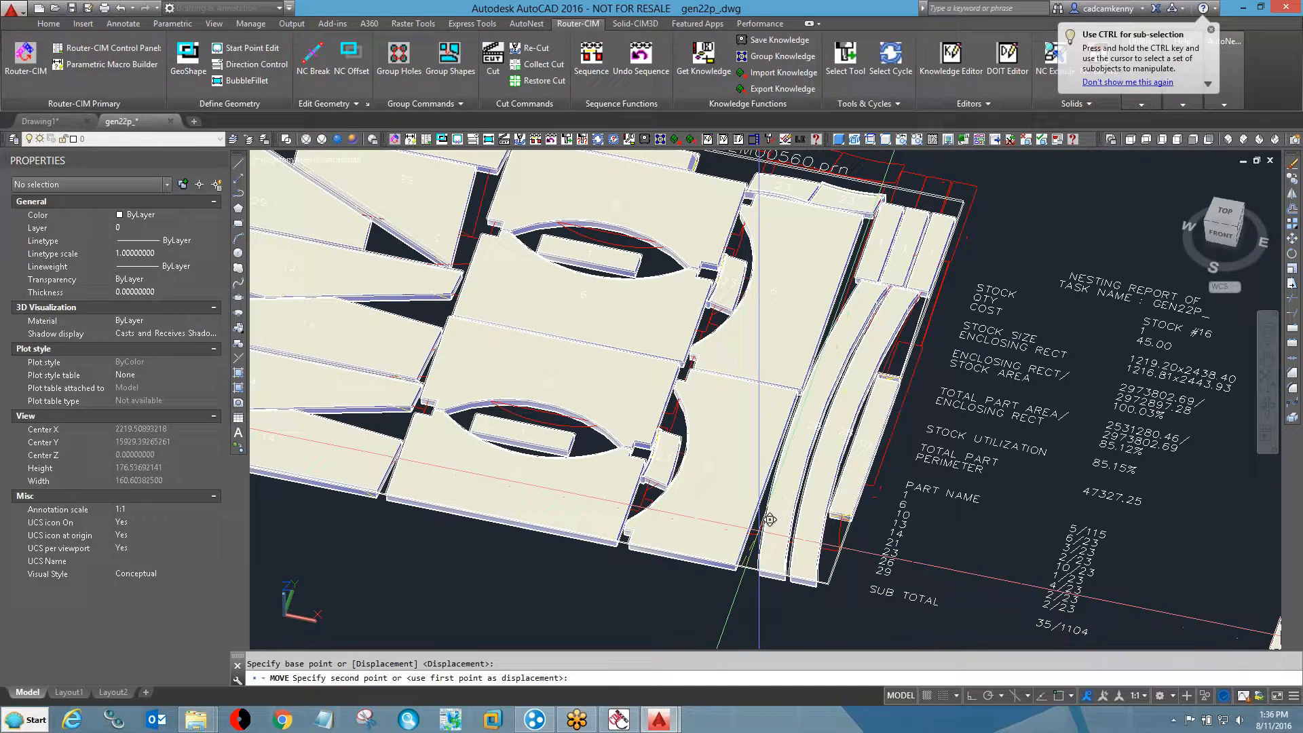
{"action": "scroll", "coordinate": [614, 403], "scroll_direction": "down", "scroll_amount": 4}
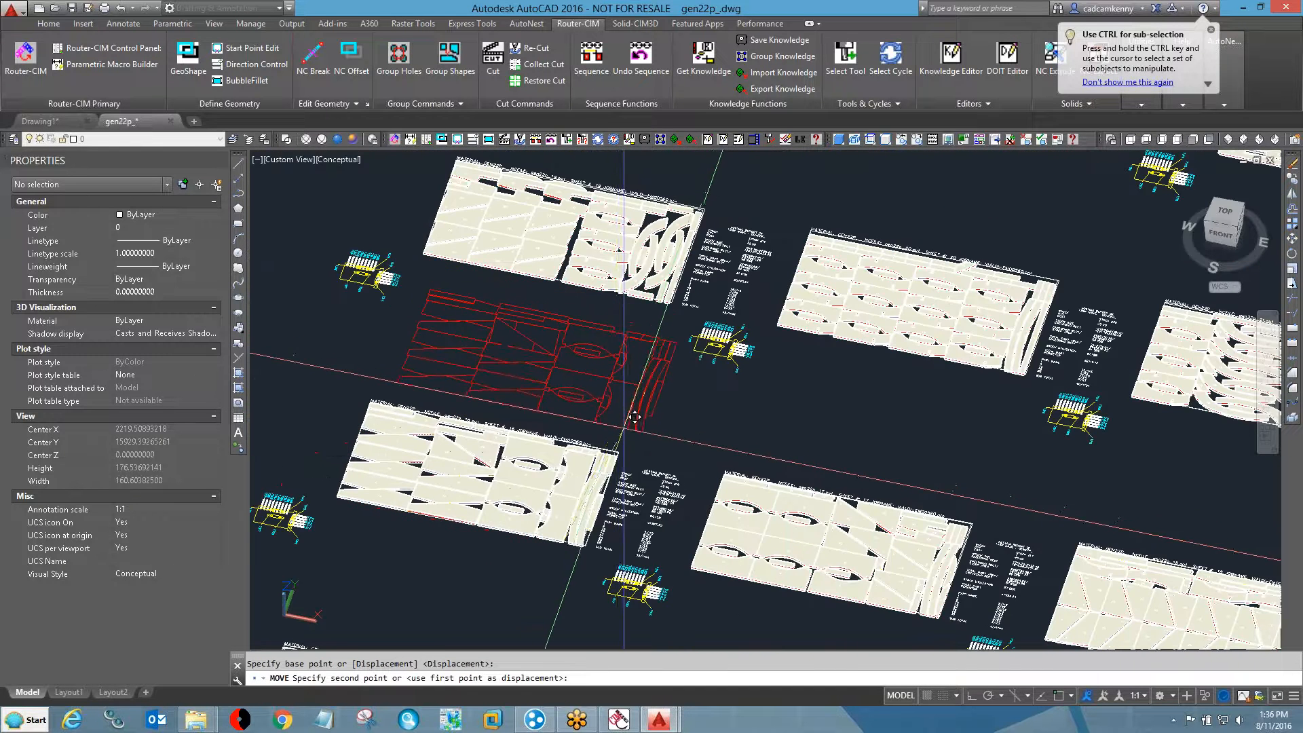
{"action": "left_click", "coordinate": [635, 398]}
- Inspect the separated sheet 16 toolpaths up close, including the narrow paths between neighbouring parts
{"action": "scroll", "coordinate": [636, 399], "scroll_direction": "up", "scroll_amount": 5}
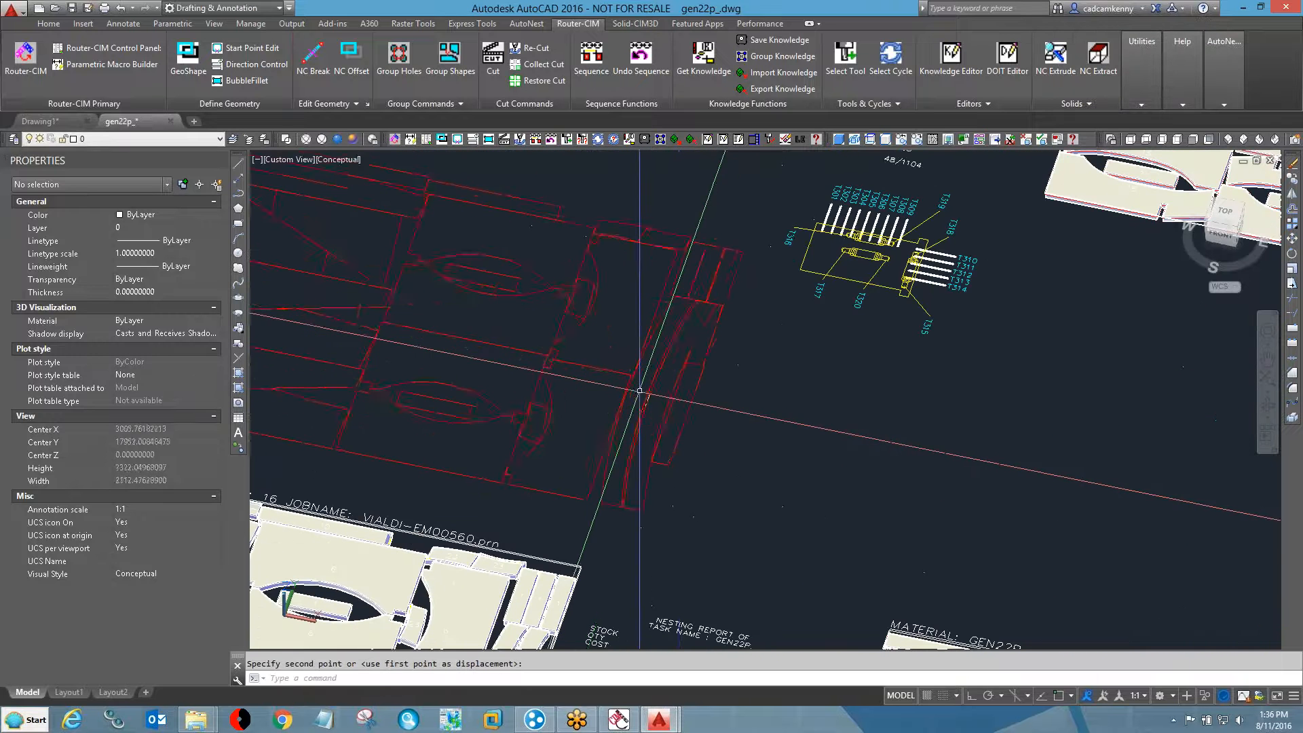
{"action": "scroll", "coordinate": [598, 221], "scroll_direction": "up", "scroll_amount": 3}
{"action": "scroll", "coordinate": [586, 234], "scroll_direction": "up", "scroll_amount": 7}
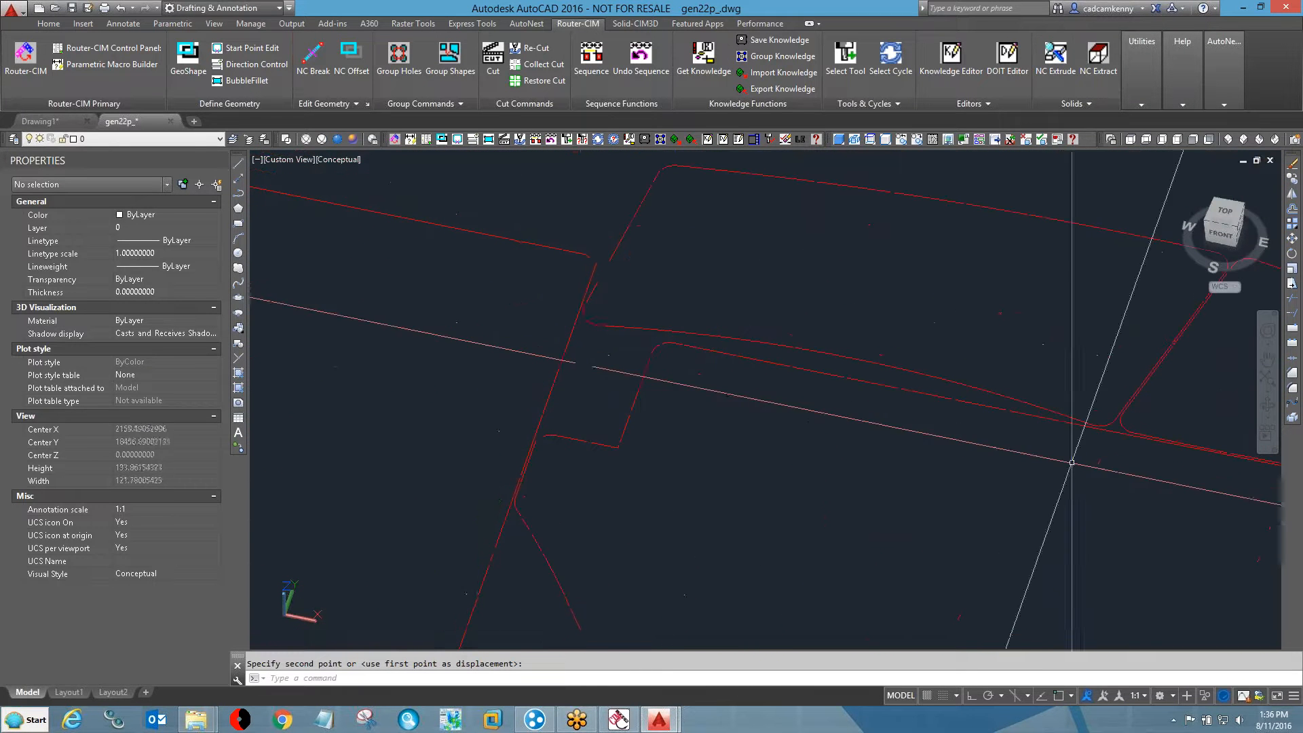
{"action": "middle_click_drag", "start_coordinate": [1118, 445], "coordinate": [720, 396]}
{"action": "key", "text": "Escape"}
{"action": "scroll", "coordinate": [780, 292], "scroll_direction": "up", "scroll_amount": 5}
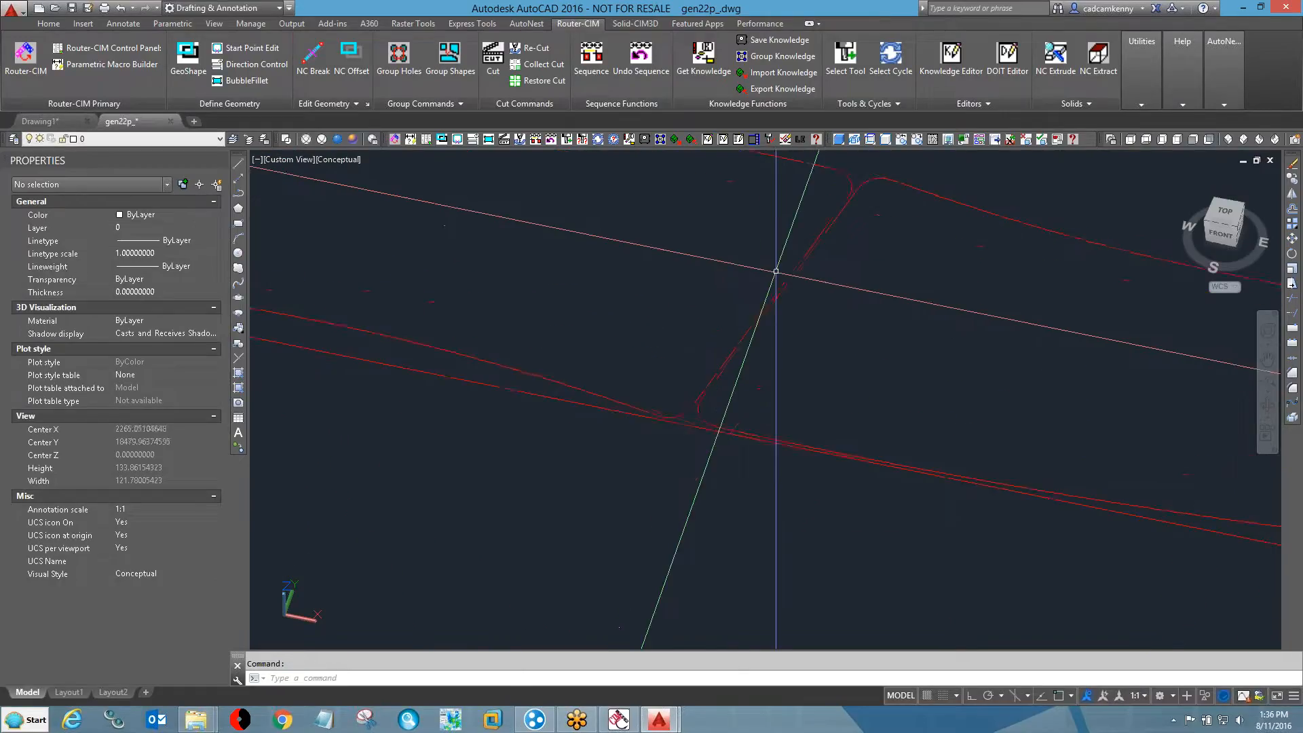
{"action": "scroll", "coordinate": [785, 316], "scroll_direction": "up", "scroll_amount": 5}
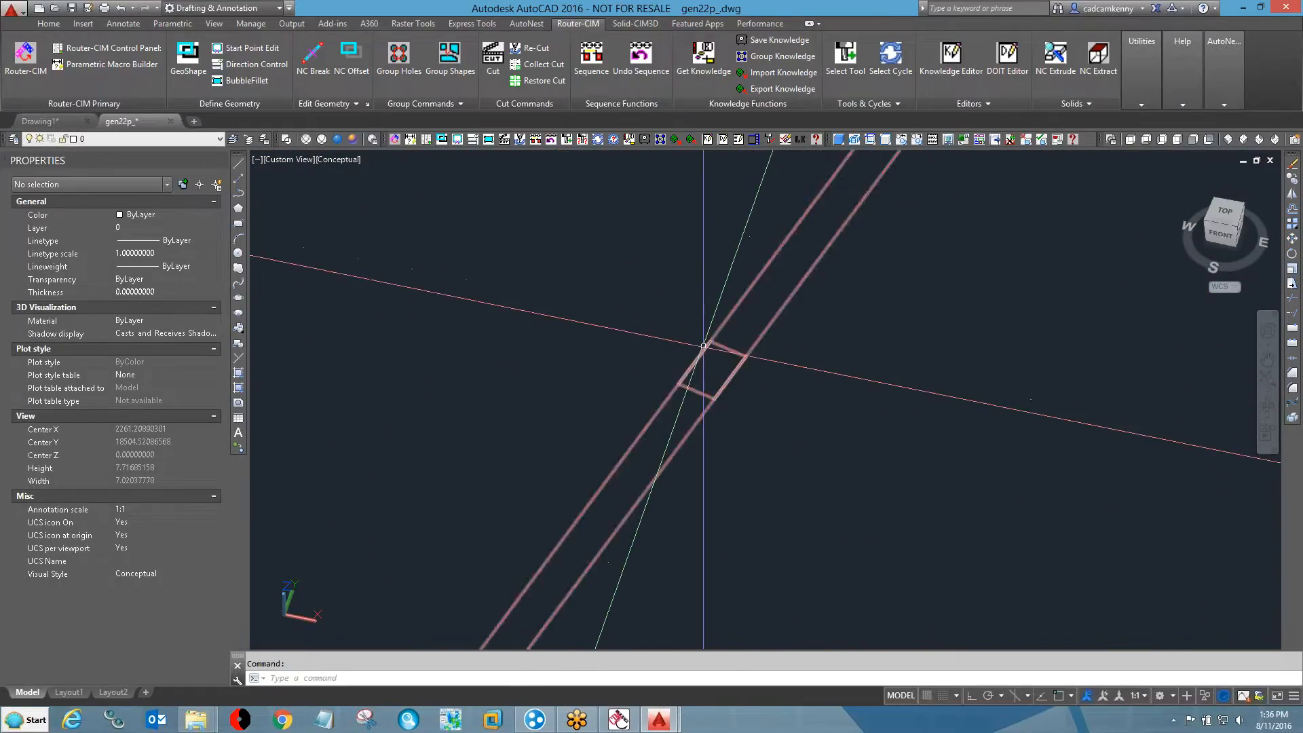
{"action": "scroll", "coordinate": [582, 422], "scroll_direction": "down", "scroll_amount": 15}
{"action": "scroll", "coordinate": [585, 422], "scroll_direction": "down", "scroll_amount": 3}
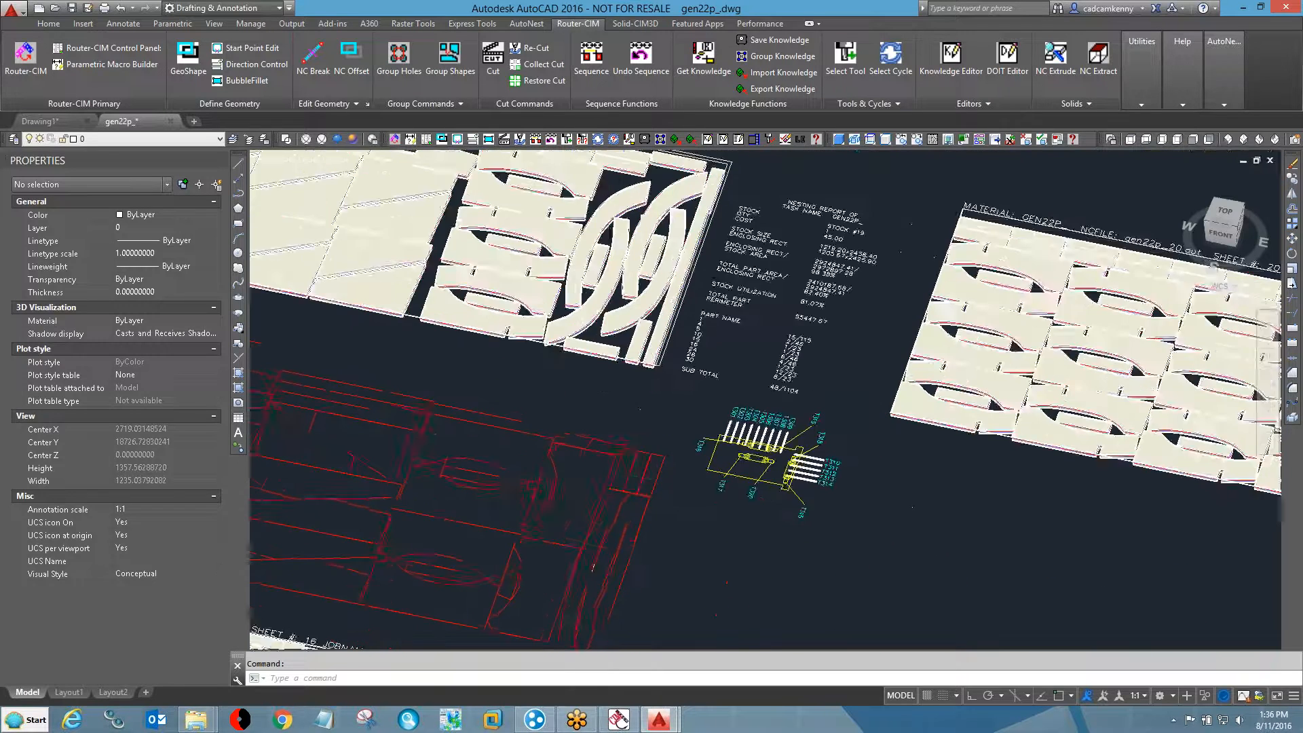
- Erase the small filler parts nested beside the hooked ends of the upper curved parts on sheet 11, keeping the curved part itself
{"action": "middle_click_drag", "start_coordinate": [556, 493], "coordinate": [692, 352]}
{"action": "middle_click_drag", "start_coordinate": [735, 417], "coordinate": [684, 231]}
{"action": "middle_click_drag", "start_coordinate": [694, 432], "coordinate": [813, 221]}
{"action": "middle_click_drag", "start_coordinate": [698, 436], "coordinate": [607, 316]}
{"action": "mouse_move", "coordinate": [772, 386]}
{"action": "middle_mouse_down"}
{"action": "mouse_move", "coordinate": [736, 385]}
{"action": "mouse_move", "coordinate": [626, 319]}
{"action": "mouse_move", "coordinate": [655, 249]}
{"action": "middle_mouse_up"}
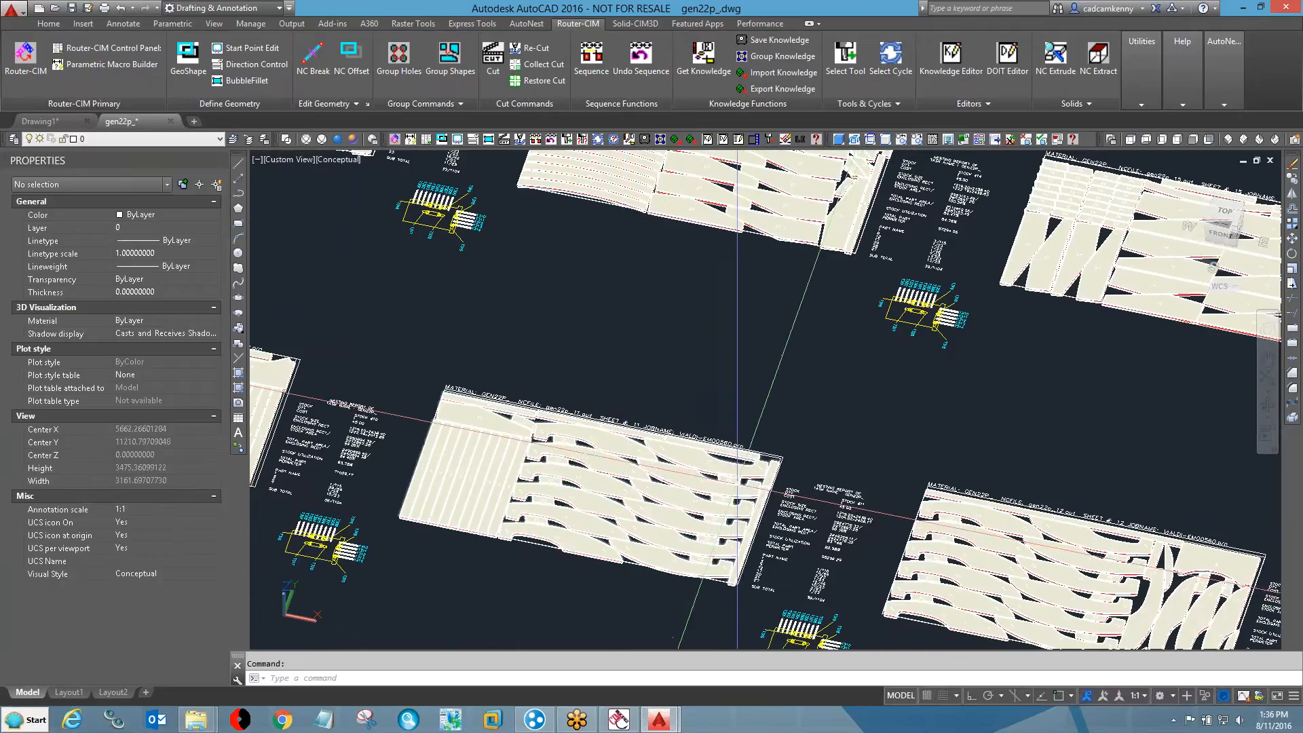
{"action": "key", "text": "Return"}
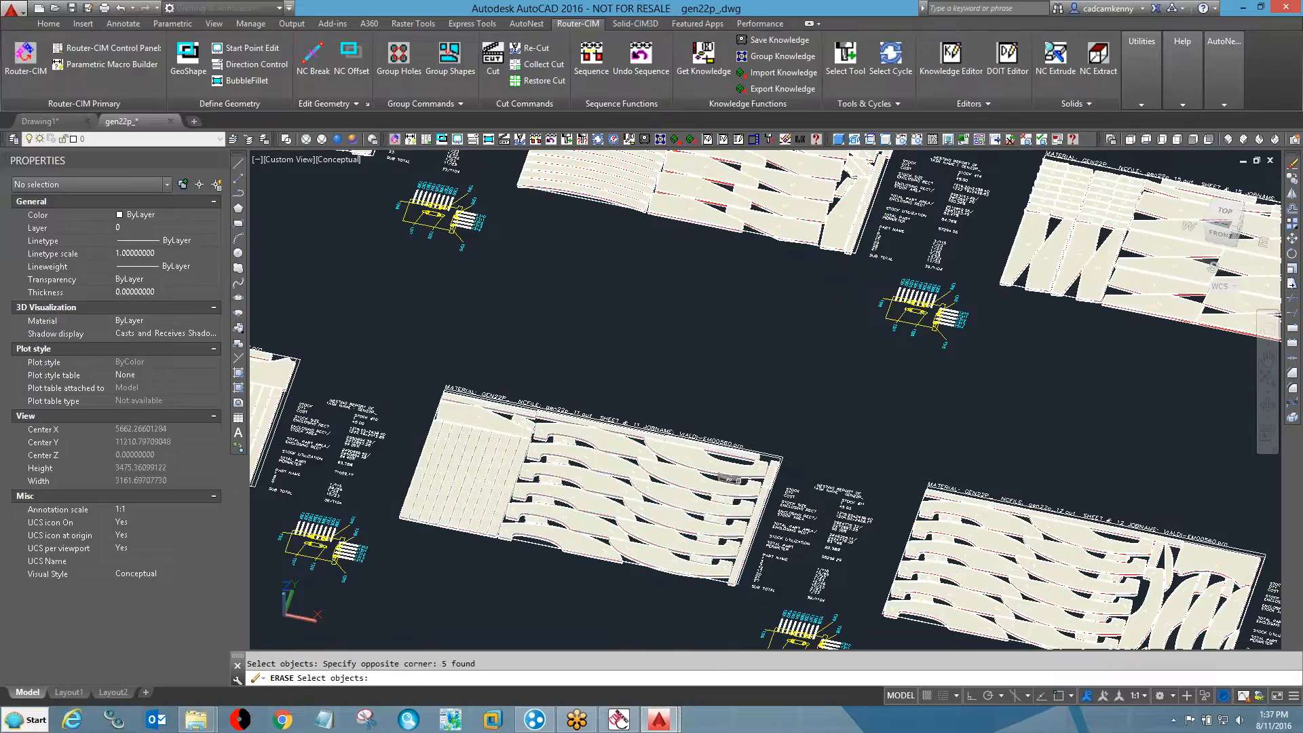
{"action": "key", "text": "Return"}
{"action": "scroll", "coordinate": [731, 479], "scroll_direction": "up", "scroll_amount": 3}
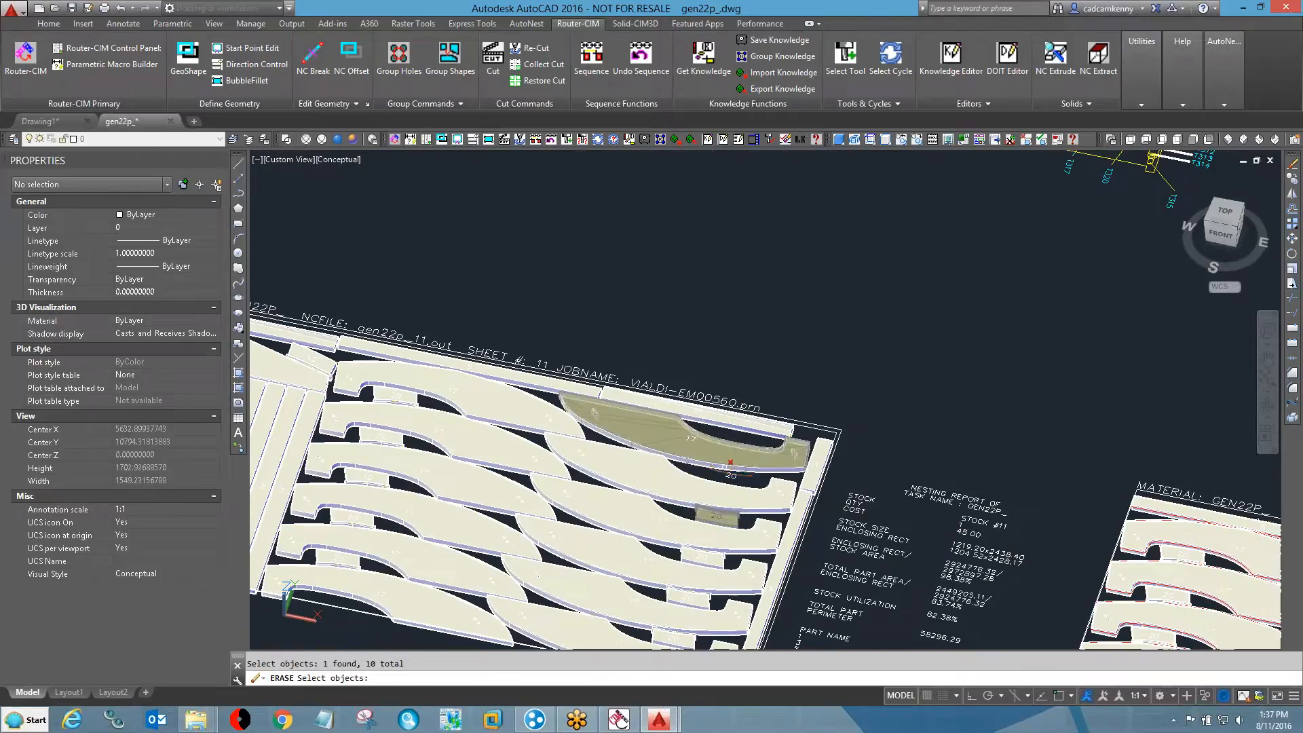
{"action": "left_click", "coordinate": [735, 477]}
{"action": "left_click", "coordinate": [686, 449], "text": "shift"}
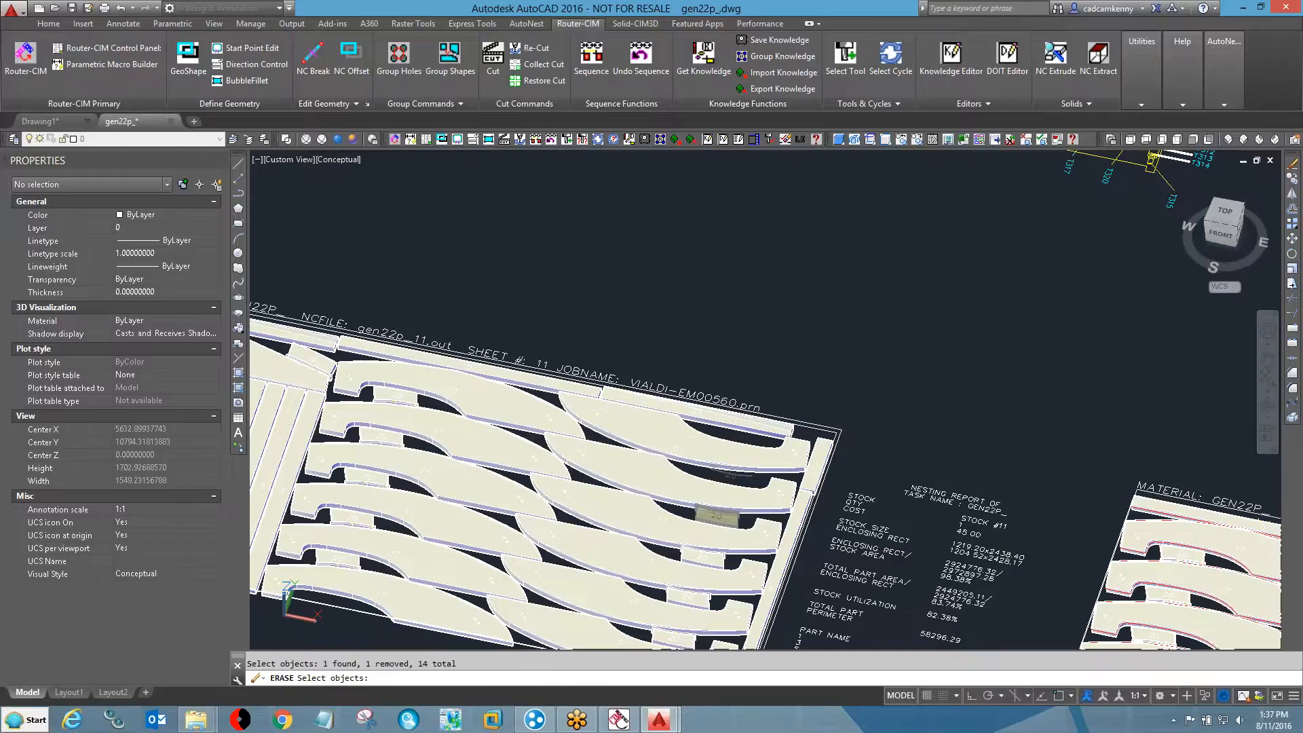
{"action": "key", "text": "Return"}
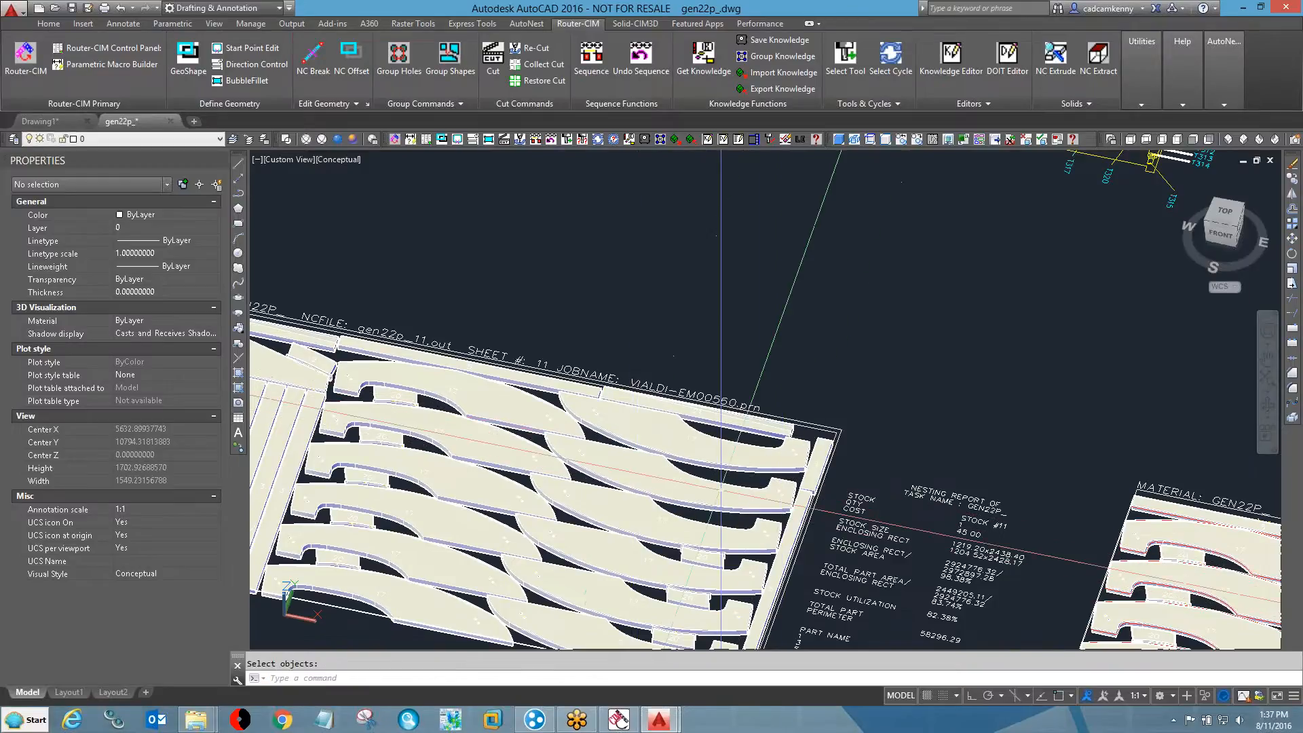
- Erase the remaining small filler parts between the hooked ends of the lower curved parts on sheet 11
{"action": "middle_click_drag", "start_coordinate": [777, 513], "coordinate": [845, 393]}
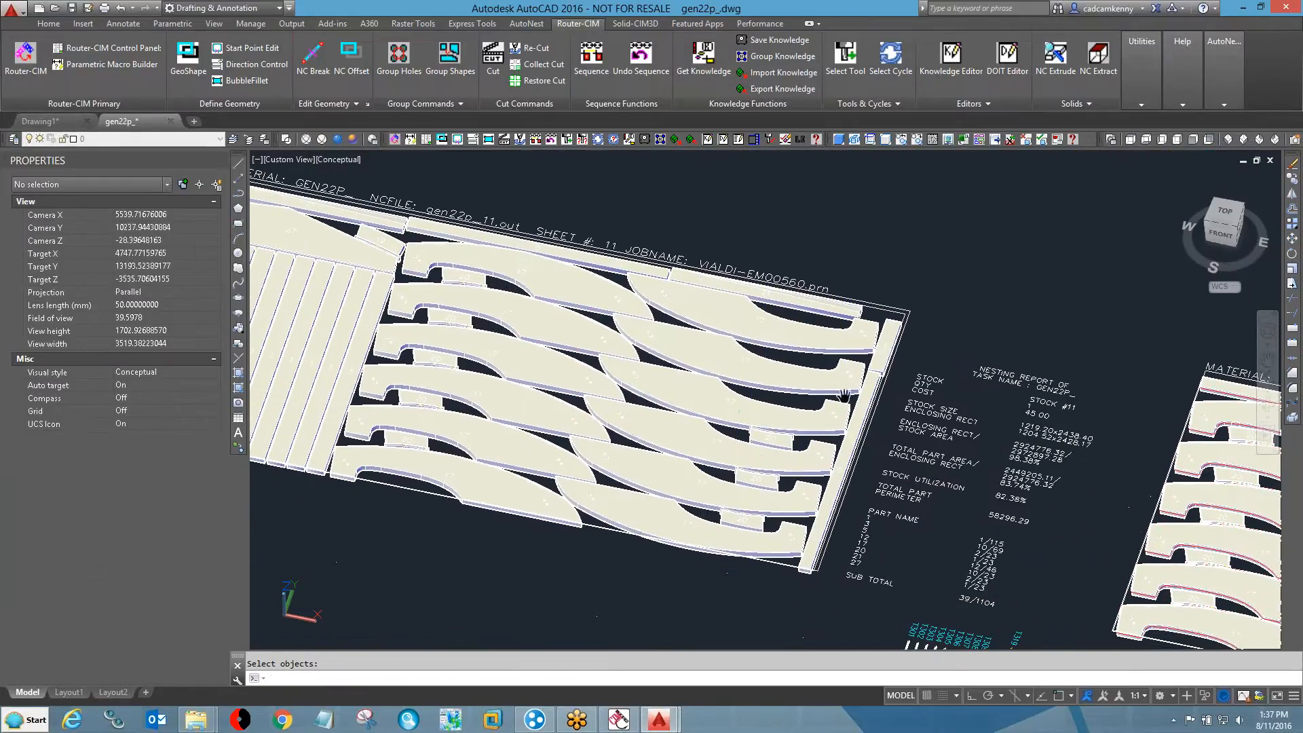
{"action": "left_click", "coordinate": [673, 592]}
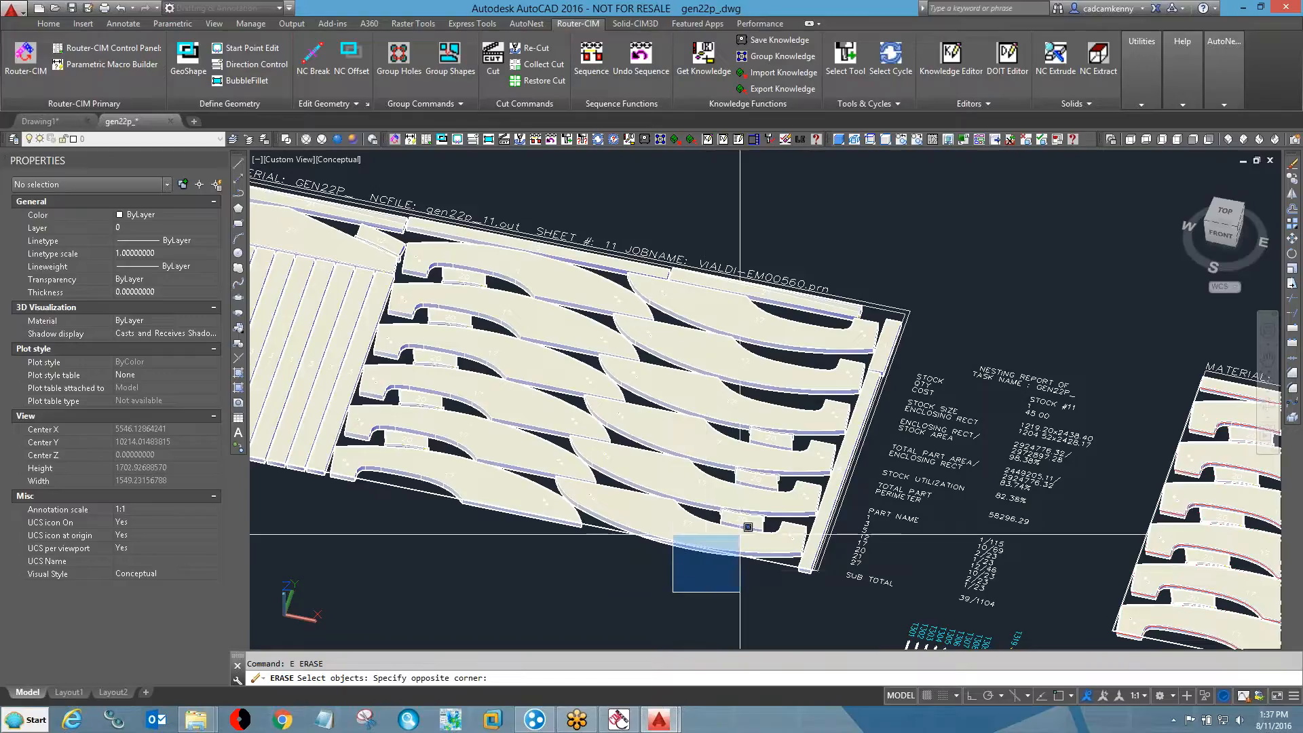
{"action": "left_click", "coordinate": [795, 416]}
{"action": "key", "text": "Return"}
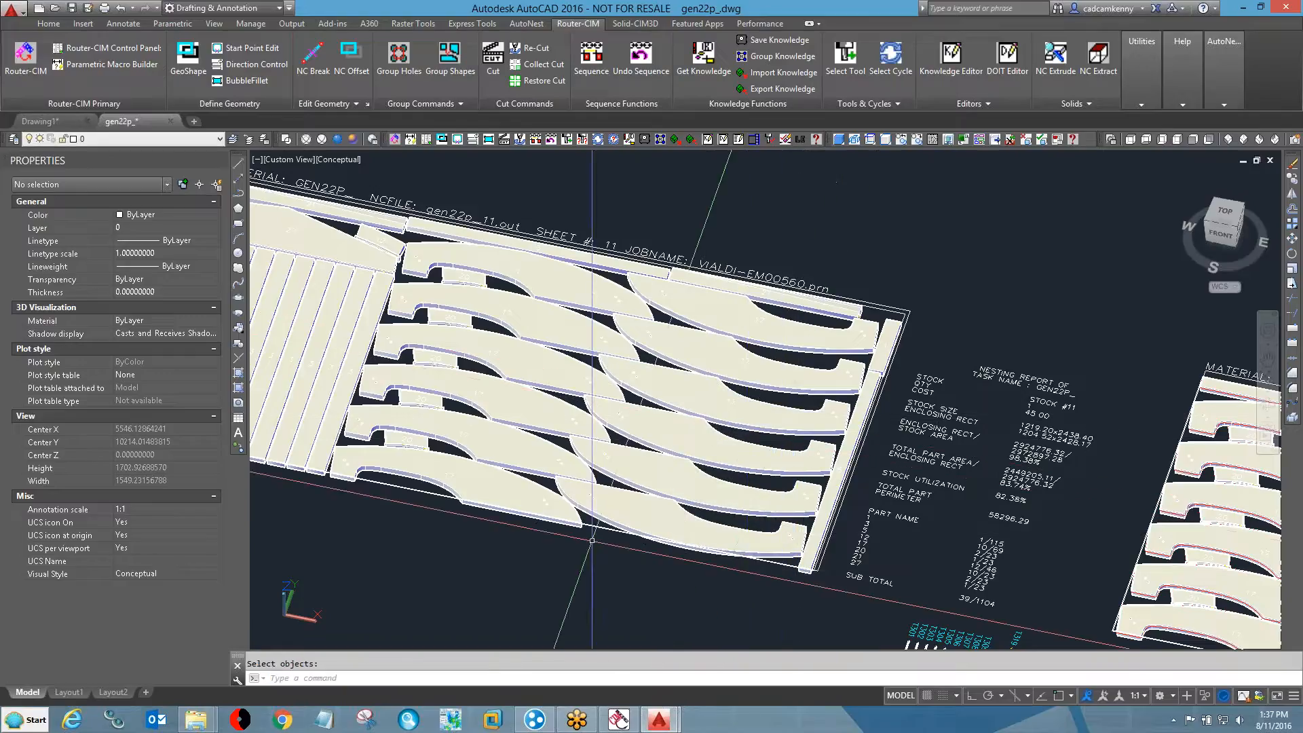
- Move the red toolpath geometry of sheet 12 off its solid parts into the empty space behind the sheet
{"action": "middle_click_drag", "start_coordinate": [997, 521], "coordinate": [212, 370]}
{"action": "key", "text": "Escape"}
{"action": "scroll", "coordinate": [885, 396], "scroll_direction": "up", "scroll_amount": 10}
{"action": "type", "text": "m"}
{"action": "key", "text": "Return"}
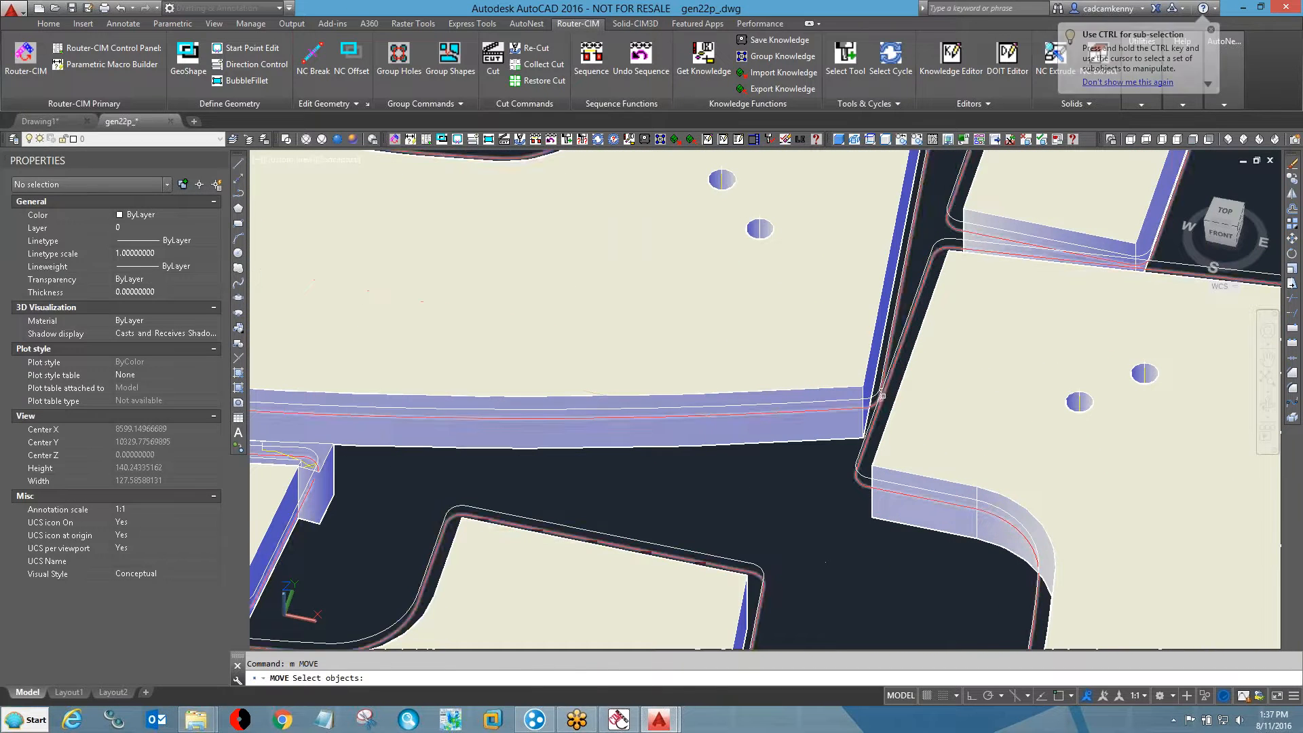
{"action": "left_click", "coordinate": [885, 396]}
{"action": "key", "text": "Return"}
{"action": "left_click", "coordinate": [830, 499]}
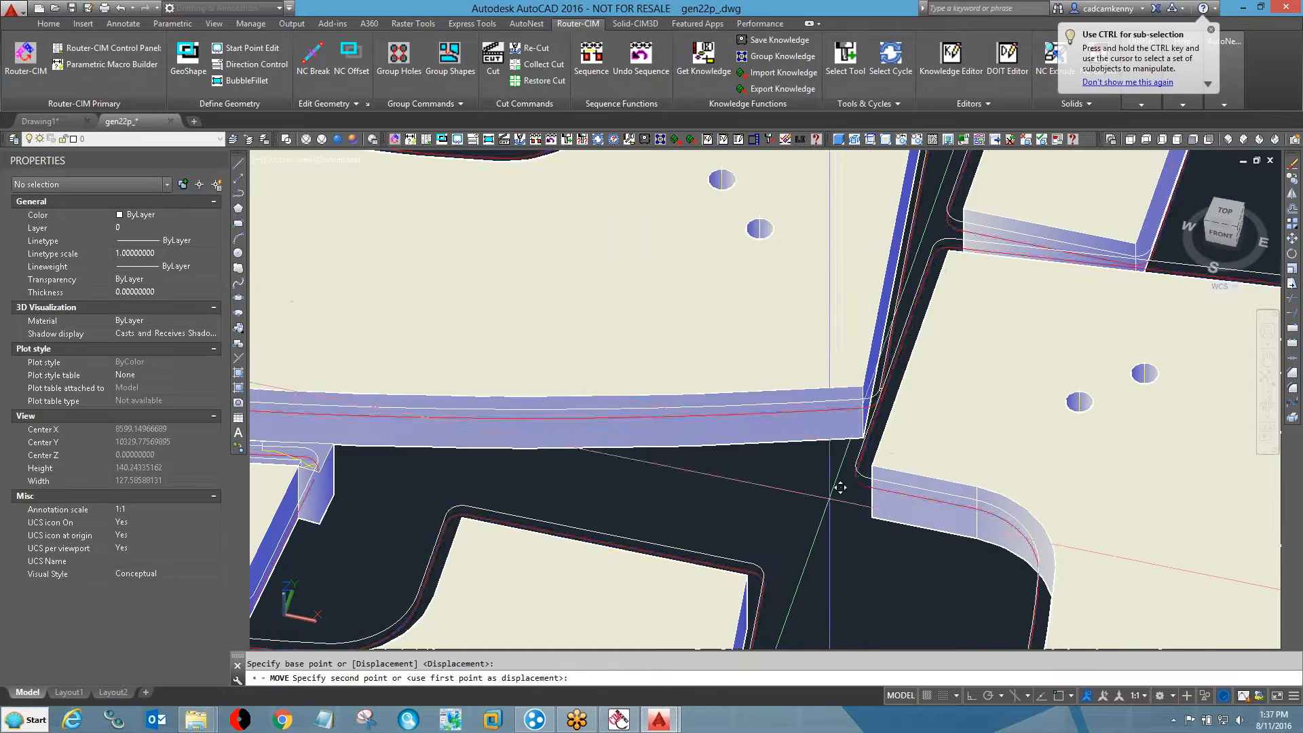
{"action": "scroll", "coordinate": [840, 487], "scroll_direction": "down", "scroll_amount": 8}
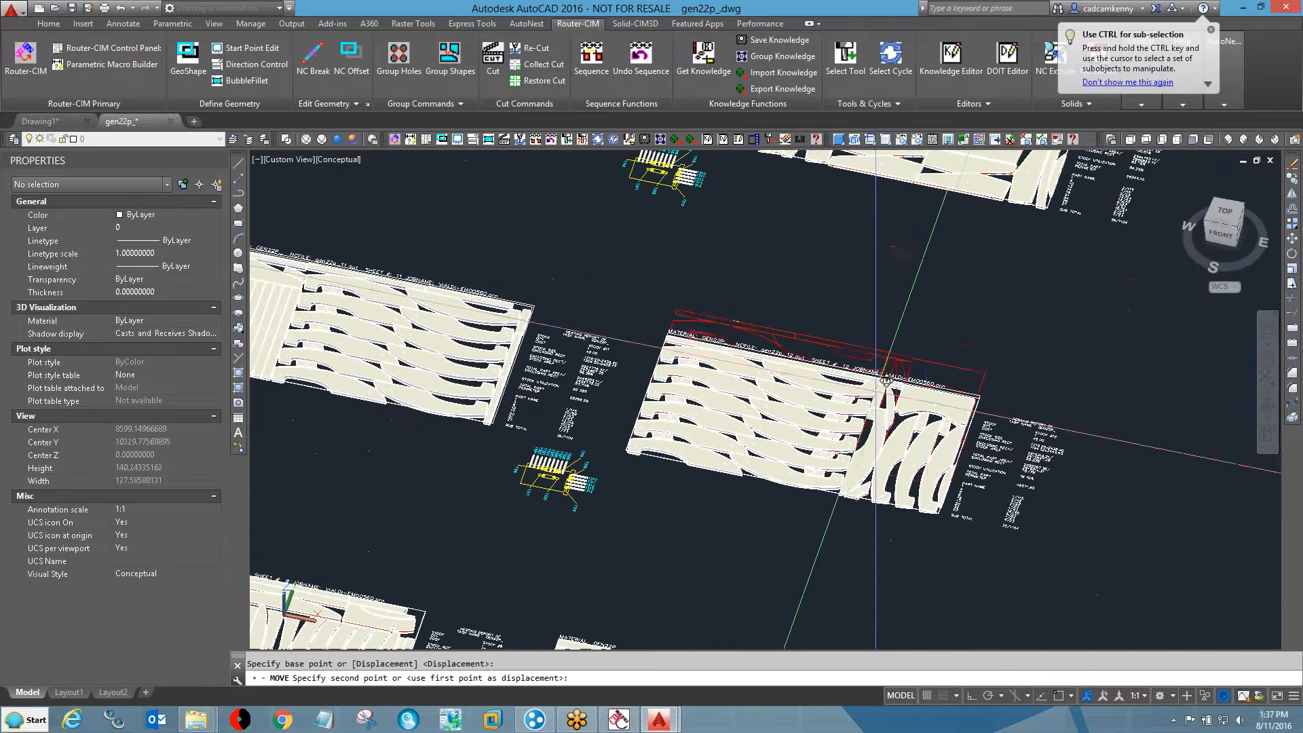
{"action": "left_click", "coordinate": [927, 273]}
- Inspect the separated sheet 12 toolpaths up close, including the lines shared by neighbouring parts and the short ramp path, and compare them with the nested solids
{"action": "scroll", "coordinate": [787, 201], "scroll_direction": "up", "scroll_amount": 2}
{"action": "scroll", "coordinate": [786, 202], "scroll_direction": "up", "scroll_amount": 8}
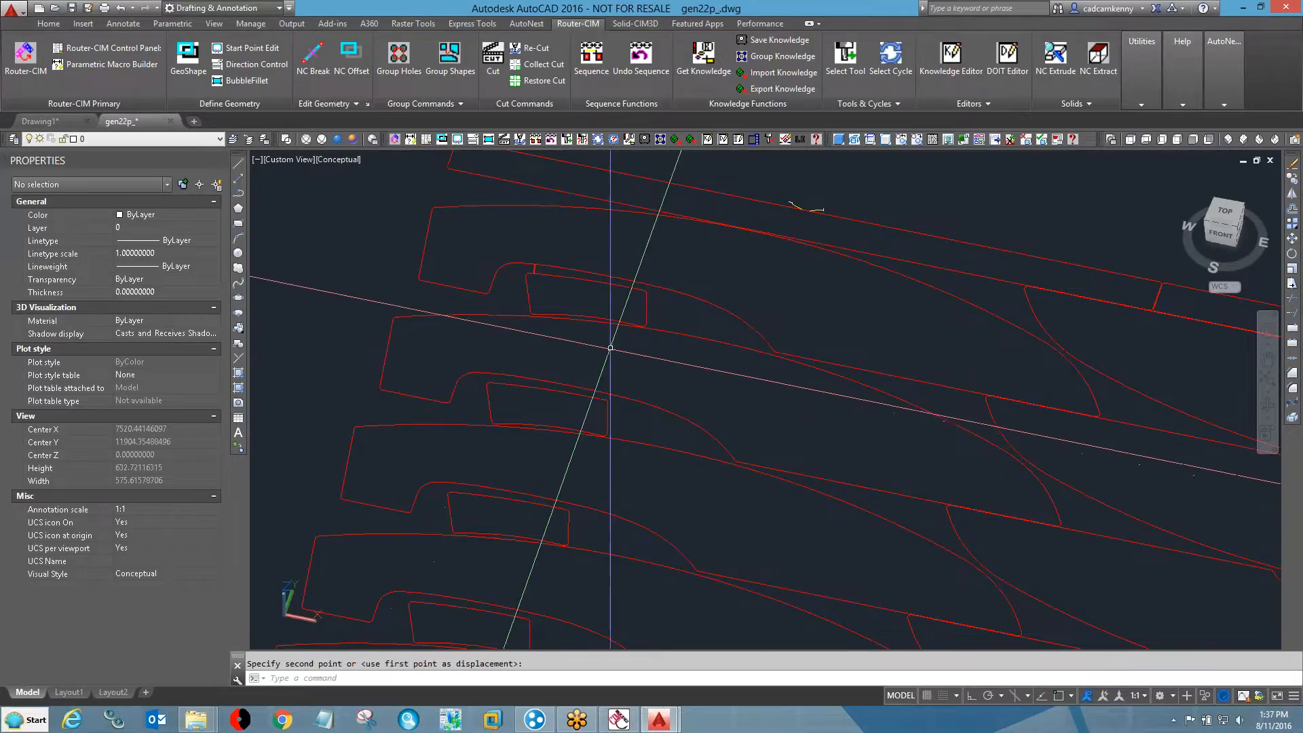
{"action": "scroll", "coordinate": [1114, 303], "scroll_direction": "up", "scroll_amount": 2}
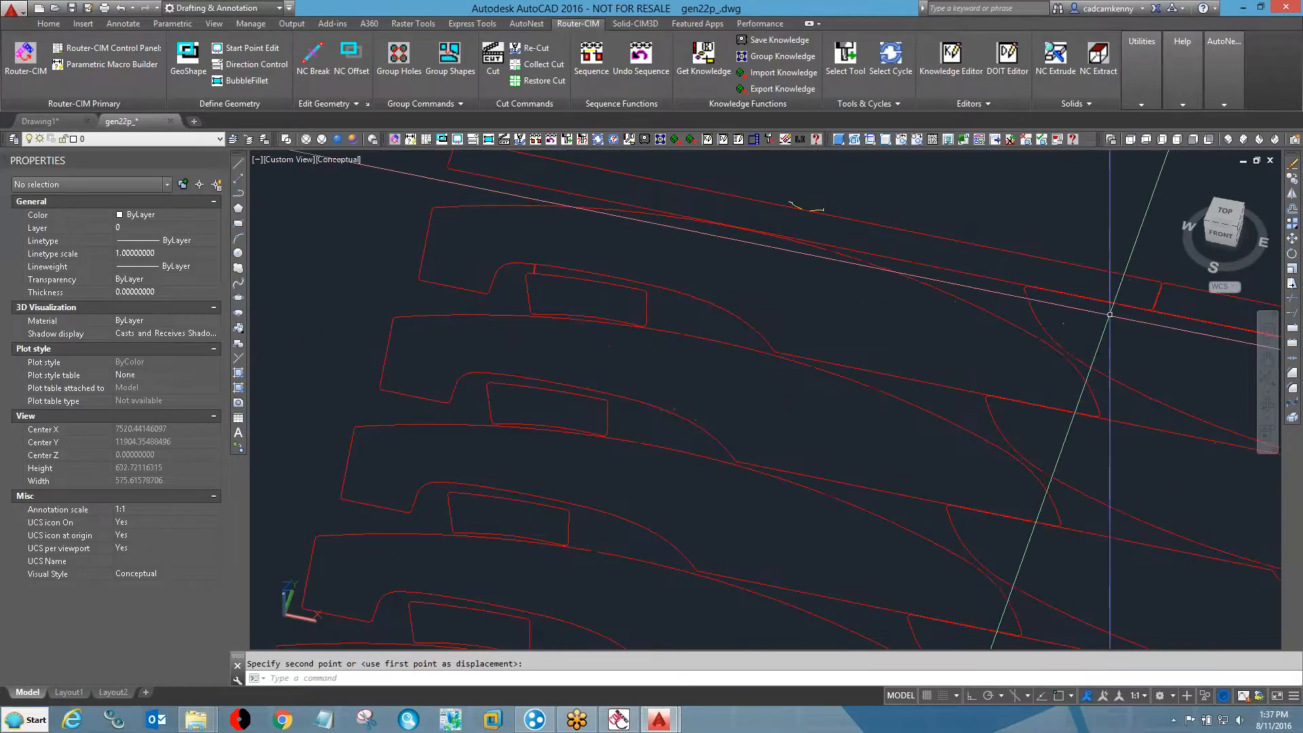
{"action": "scroll", "coordinate": [1119, 302], "scroll_direction": "up", "scroll_amount": 15}
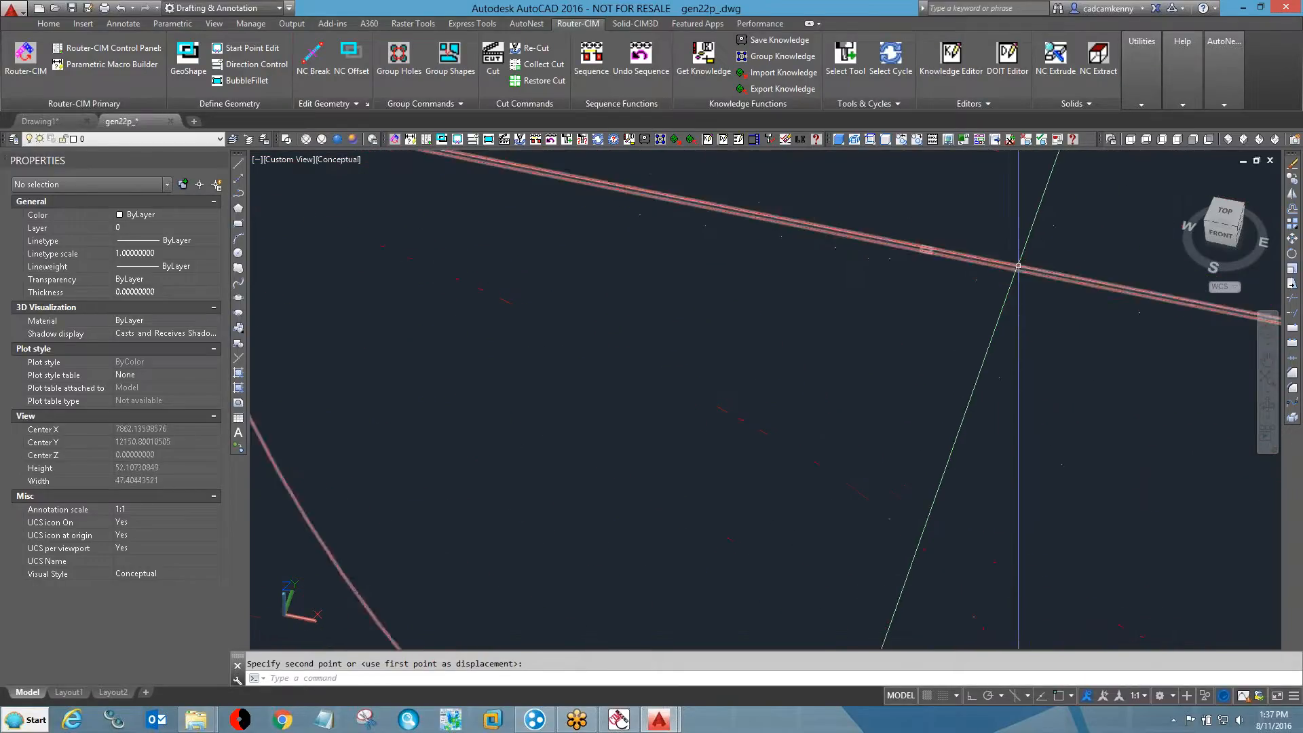
{"action": "scroll", "coordinate": [893, 234], "scroll_direction": "down", "scroll_amount": 16}
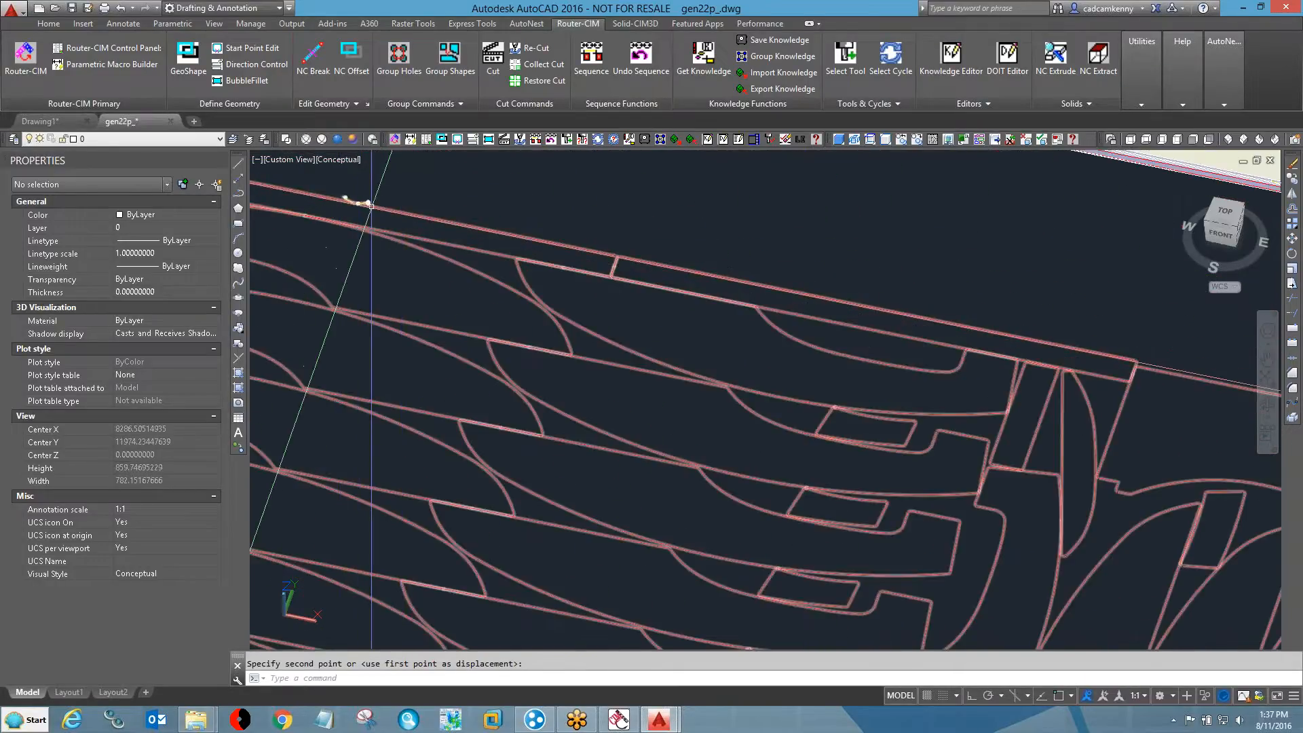
{"action": "scroll", "coordinate": [581, 358], "scroll_direction": "down", "scroll_amount": 4}
{"action": "middle_click_drag", "start_coordinate": [596, 357], "coordinate": [666, 346]}
{"action": "key", "text": "Escape"}
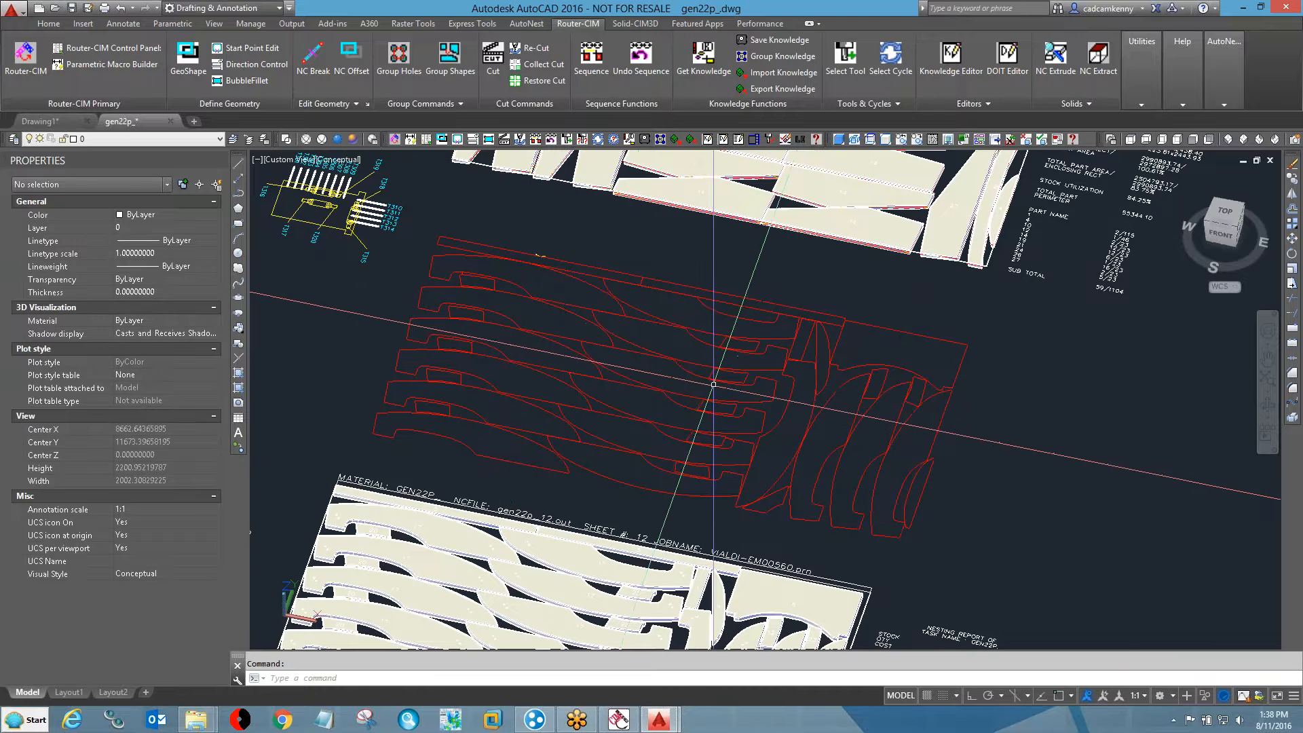
{"action": "middle_click_drag", "start_coordinate": [713, 373], "coordinate": [753, 262]}
{"action": "scroll", "coordinate": [465, 402], "scroll_direction": "up", "scroll_amount": 3}
{"action": "scroll", "coordinate": [465, 402], "scroll_direction": "down", "scroll_amount": 2}
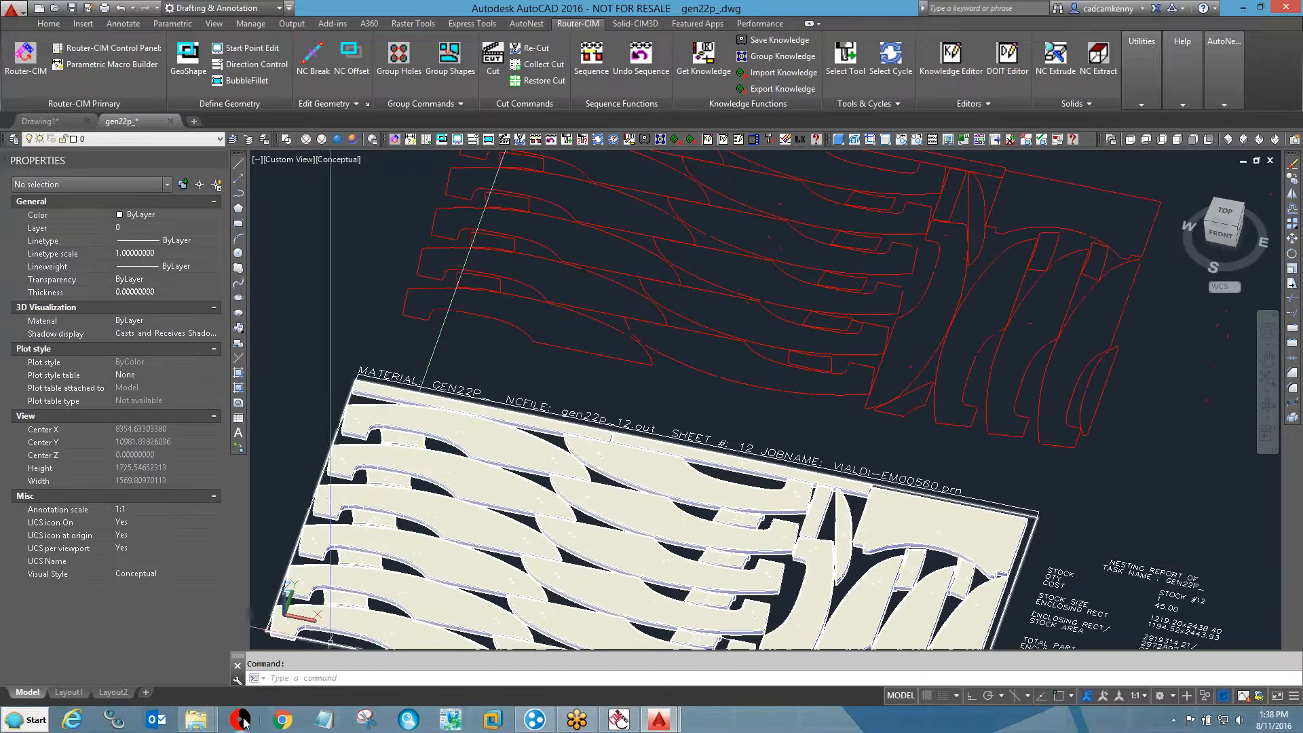
- Open gen22p_22.out from the VIALDI-EM00560 job folder in MetaCut Utilities and run its cut verification with the quality coarsened to 18.0199
{"action": "mouse_move", "coordinate": [196, 719]}
{"action": "left_click", "coordinate": [271, 641]}
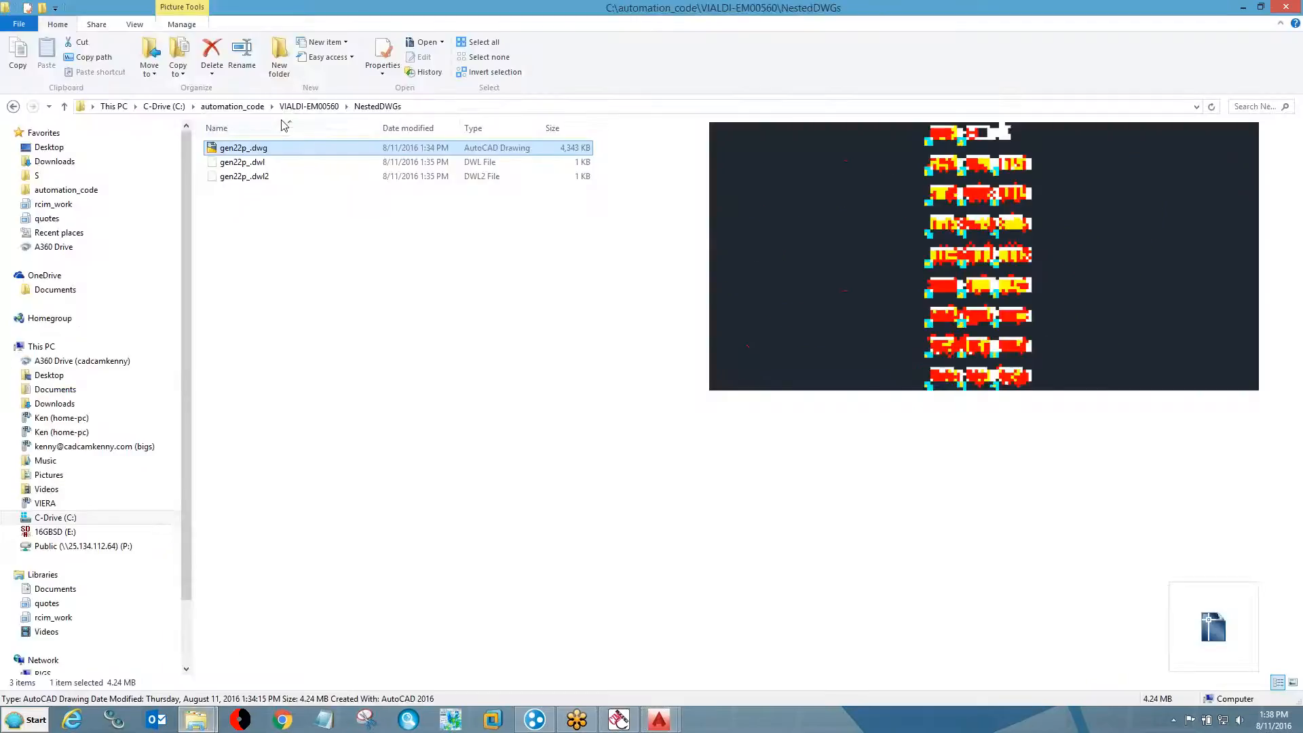
{"action": "left_click", "coordinate": [297, 107]}
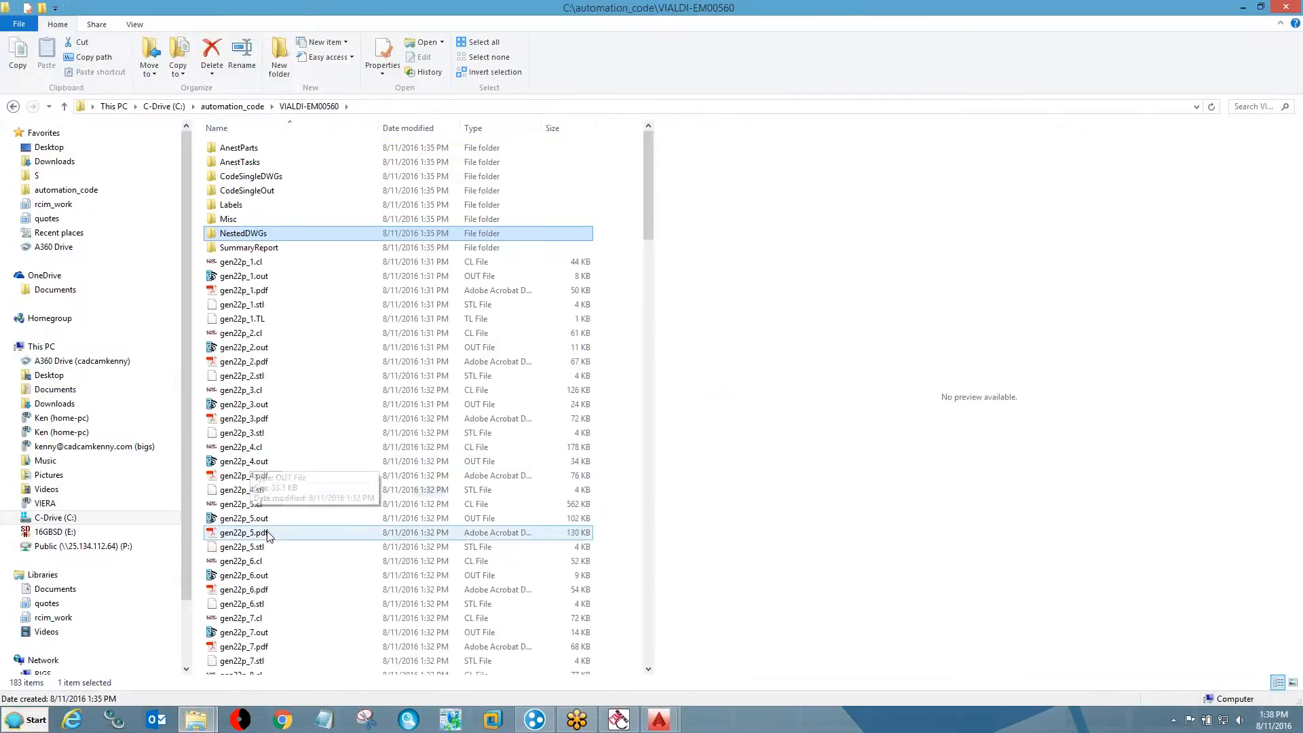
{"action": "scroll", "coordinate": [296, 595], "scroll_direction": "down", "scroll_amount": 13}
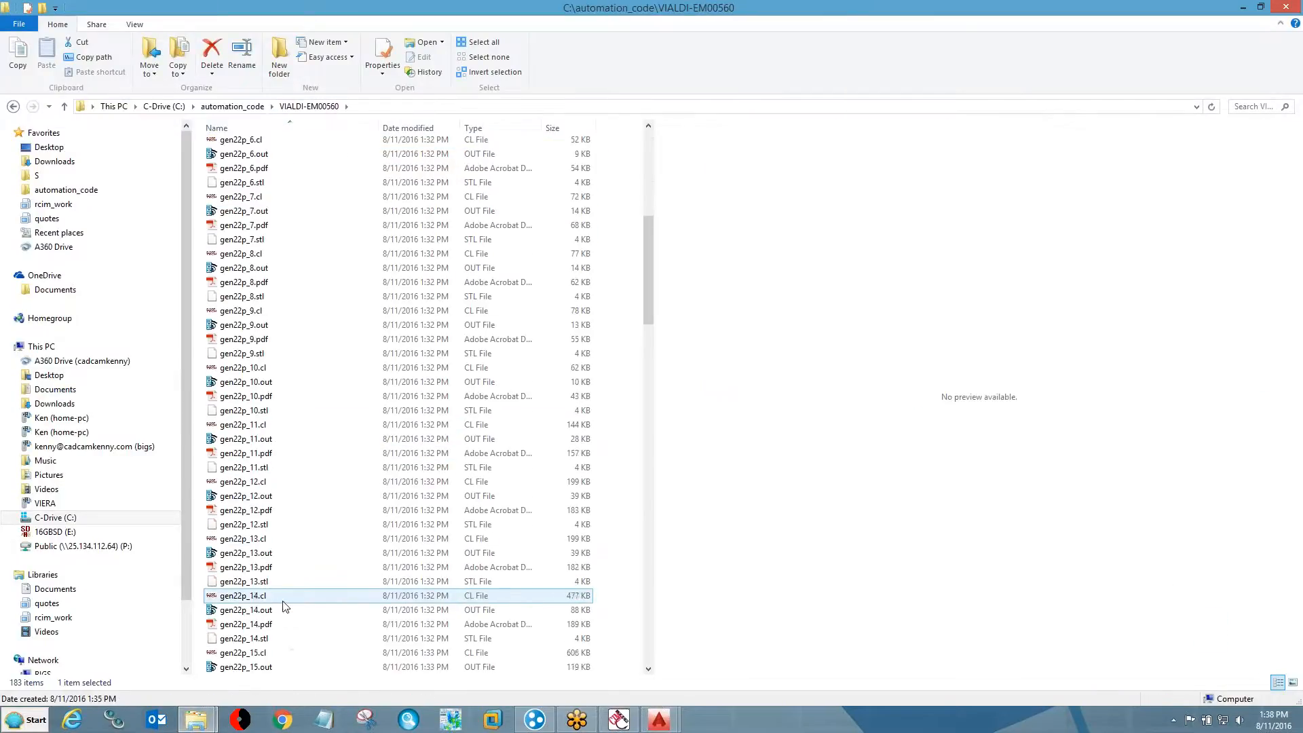
{"action": "scroll", "coordinate": [284, 606], "scroll_direction": "down", "scroll_amount": 4}
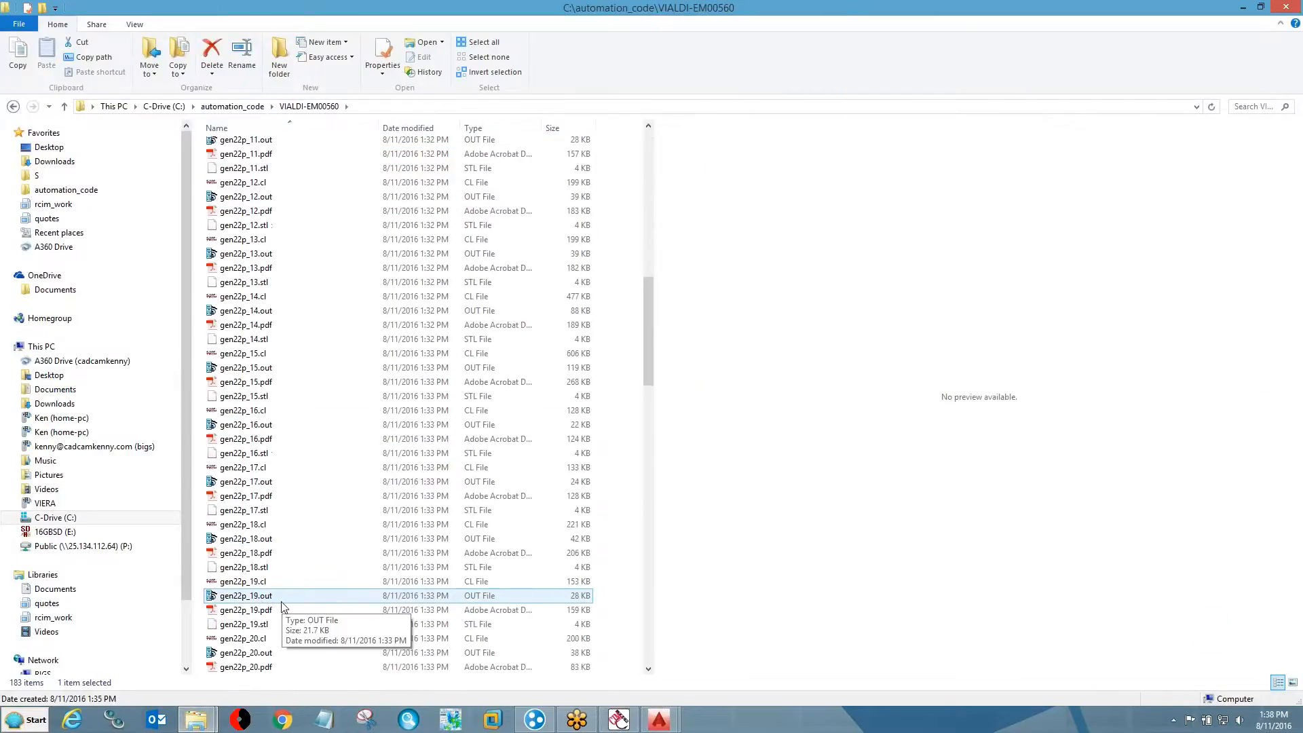
{"action": "scroll", "coordinate": [283, 606], "scroll_direction": "down", "scroll_amount": 4}
{"action": "left_click", "coordinate": [262, 597]}
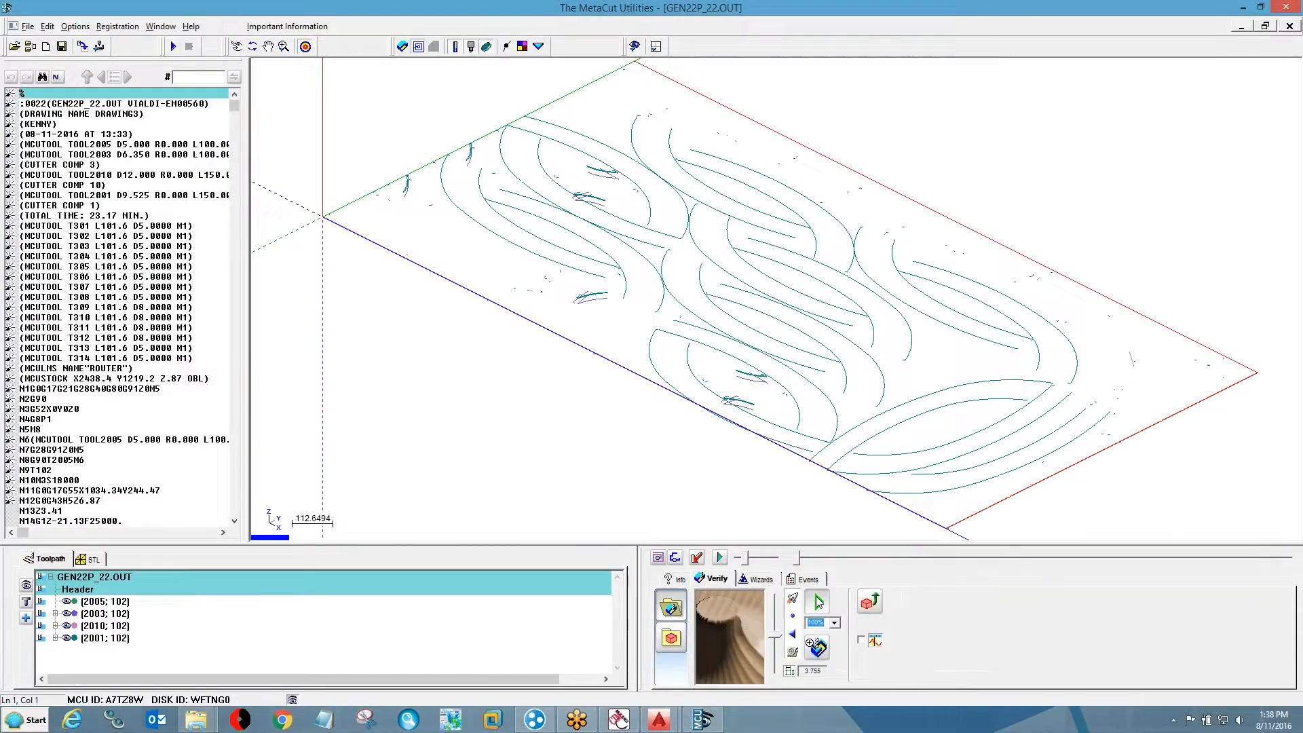
{"action": "left_click", "coordinate": [817, 602]}
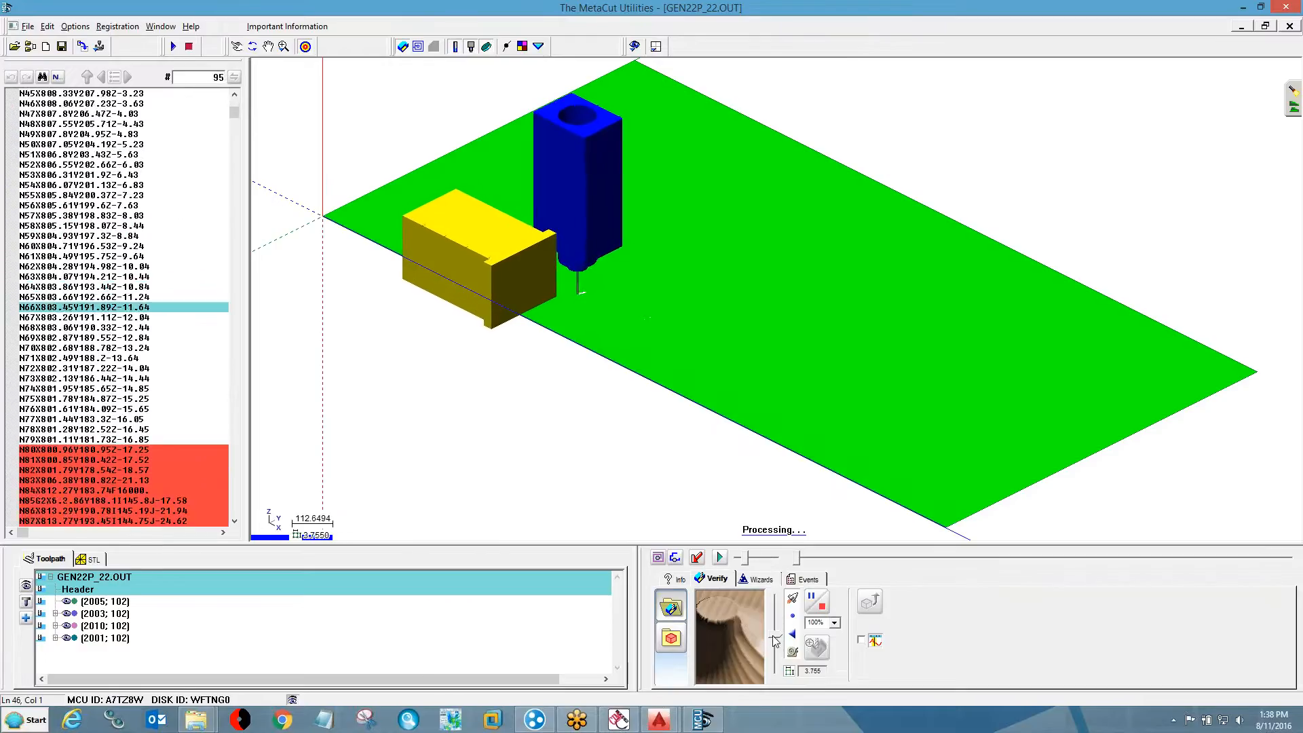
{"action": "left_click_drag", "start_coordinate": [776, 623], "coordinate": [776, 604]}
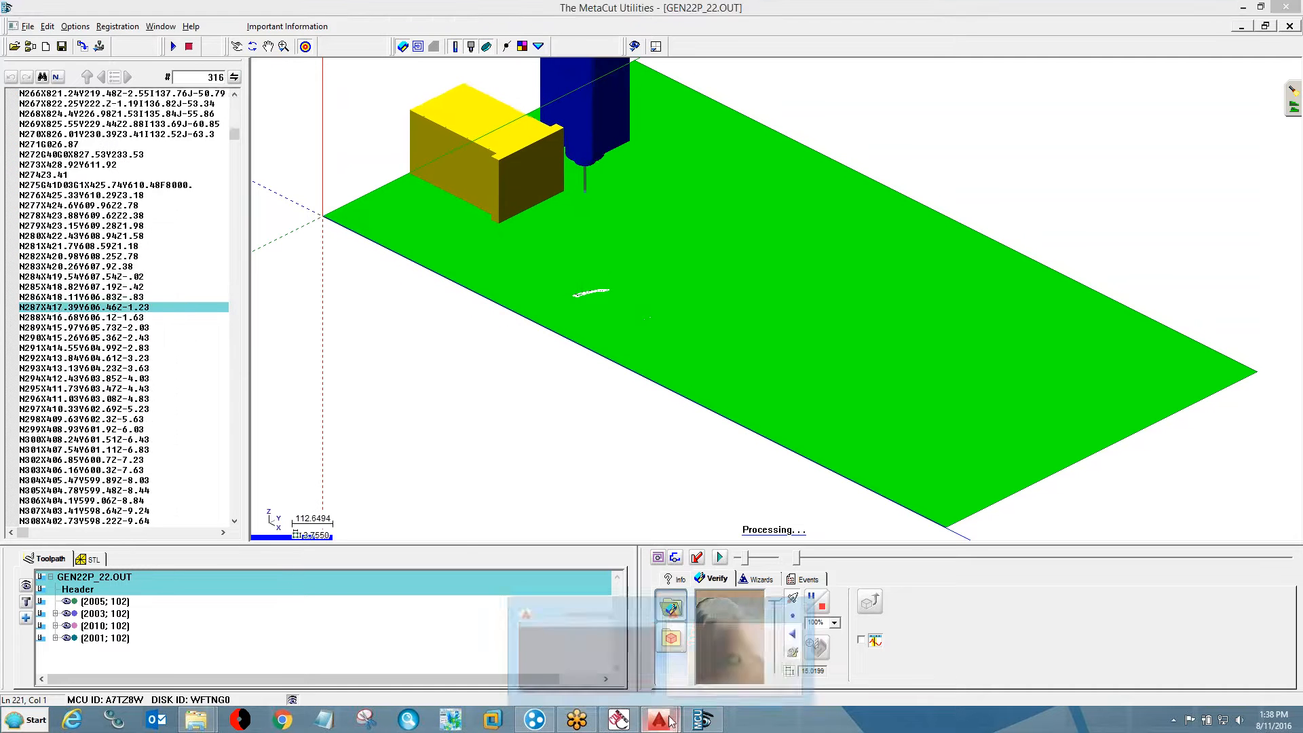
- Switch back to the nest drawing in AutoCAD and examine sheet 8 and its NC file name
{"action": "left_click", "coordinate": [740, 651]}
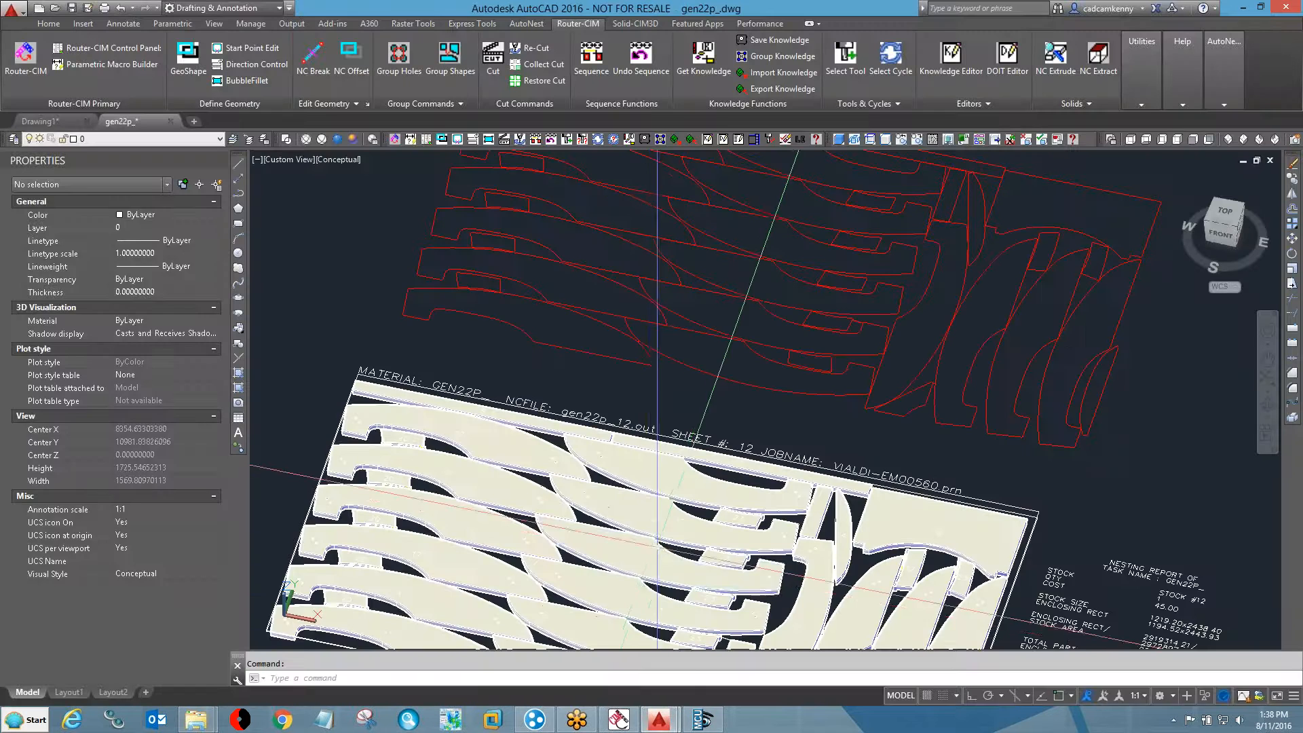
{"action": "scroll", "coordinate": [720, 602], "scroll_direction": "down", "scroll_amount": 4}
{"action": "scroll", "coordinate": [686, 478], "scroll_direction": "down", "scroll_amount": 3}
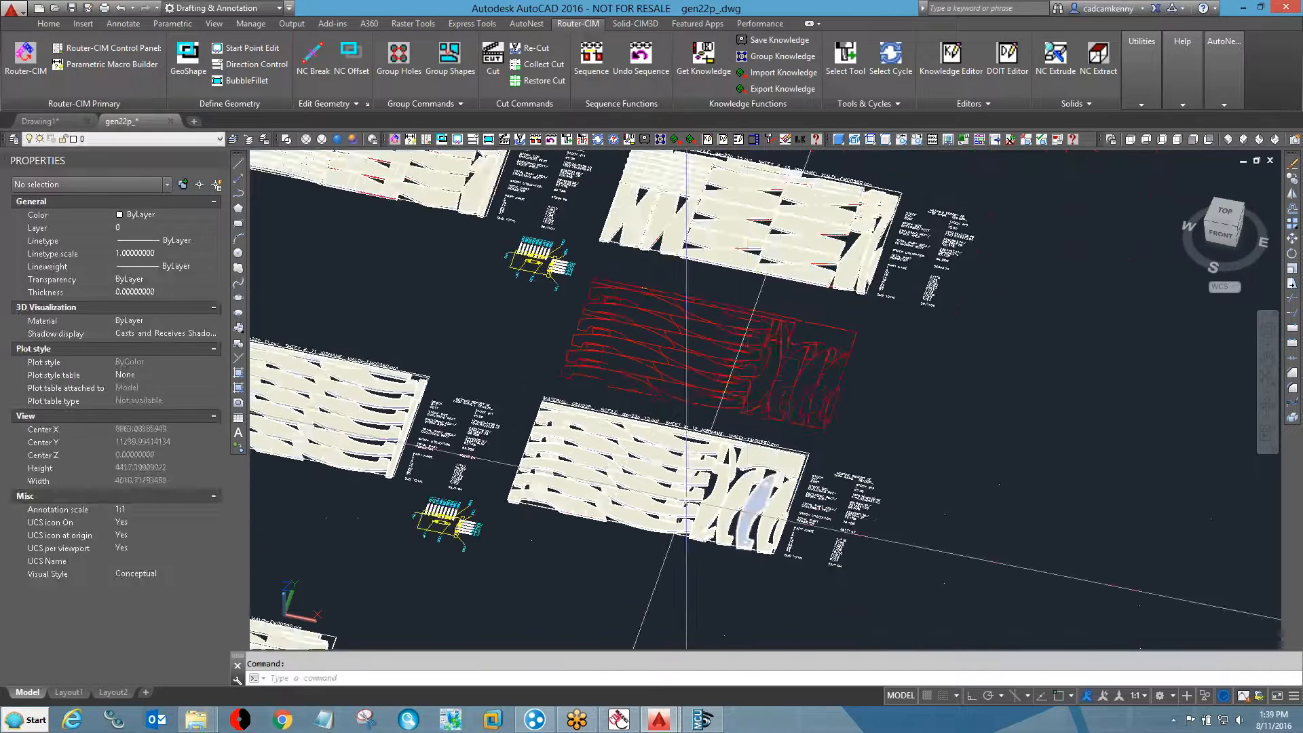
{"action": "mouse_move", "coordinate": [644, 524]}
{"action": "middle_mouse_down"}
{"action": "mouse_move", "coordinate": [1000, 330]}
{"action": "mouse_move", "coordinate": [1055, 409]}
{"action": "mouse_move", "coordinate": [1045, 404]}
{"action": "middle_mouse_up"}
{"action": "middle_click_drag", "start_coordinate": [770, 397], "coordinate": [813, 343]}
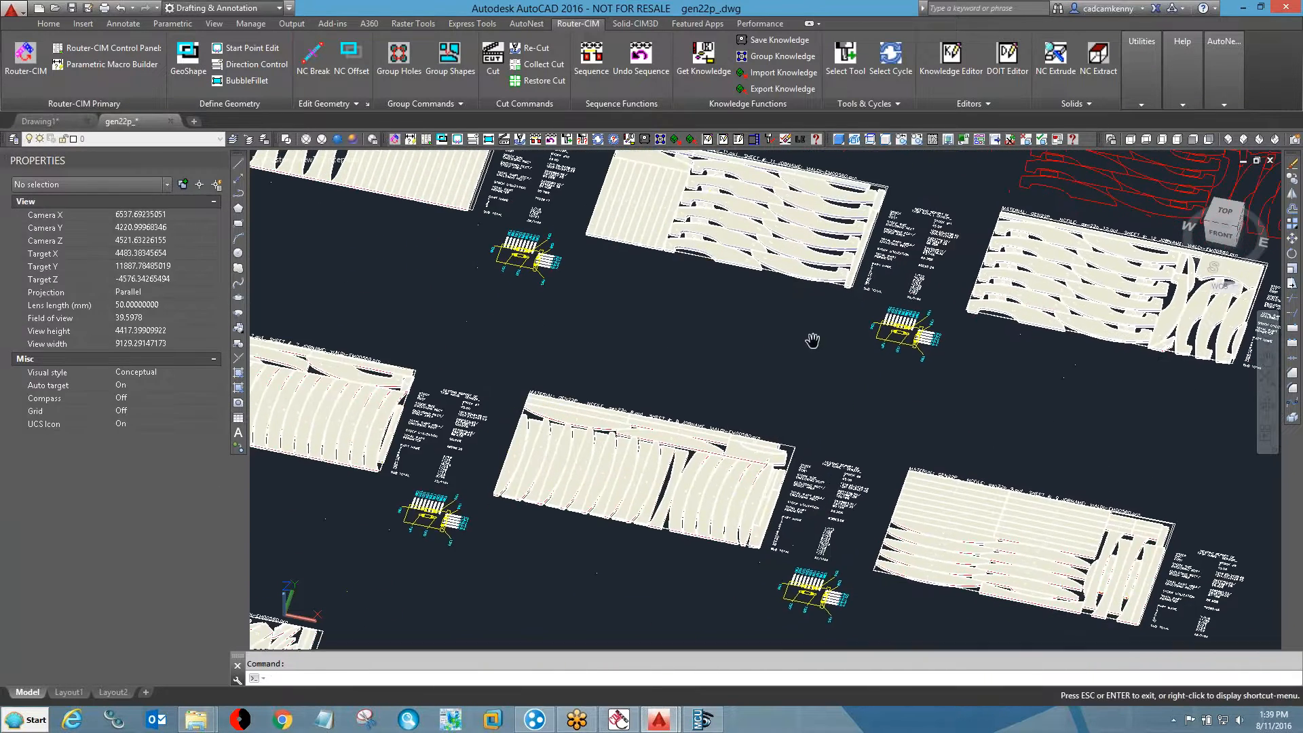
{"action": "scroll", "coordinate": [625, 480], "scroll_direction": "up", "scroll_amount": 5}
{"action": "mouse_move", "coordinate": [625, 479]}
{"action": "middle_mouse_down"}
{"action": "mouse_move", "coordinate": [721, 451]}
{"action": "mouse_move", "coordinate": [701, 481]}
{"action": "middle_mouse_up"}
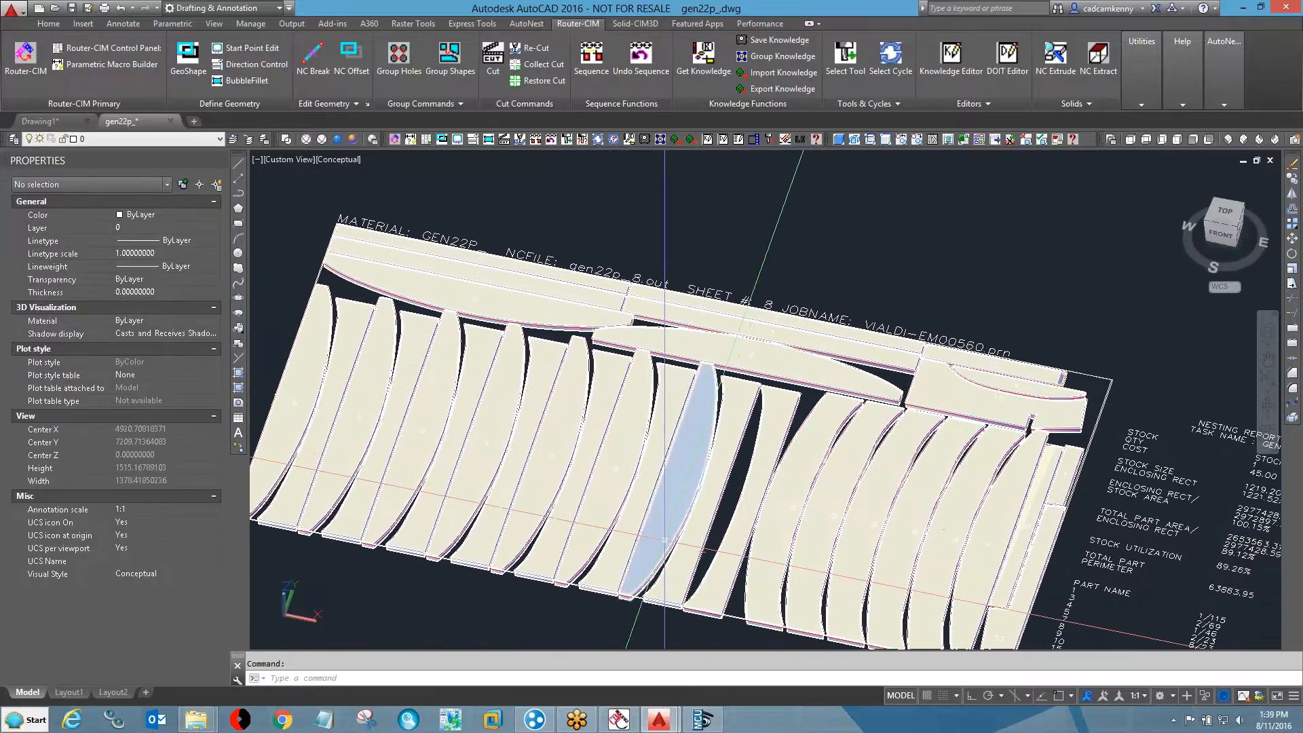
- Open sheet 8's NC program, gen22p_8.out, from the VIALDI-EM00560 job folder in MetaCut Utilities
{"action": "left_click", "coordinate": [702, 718]}
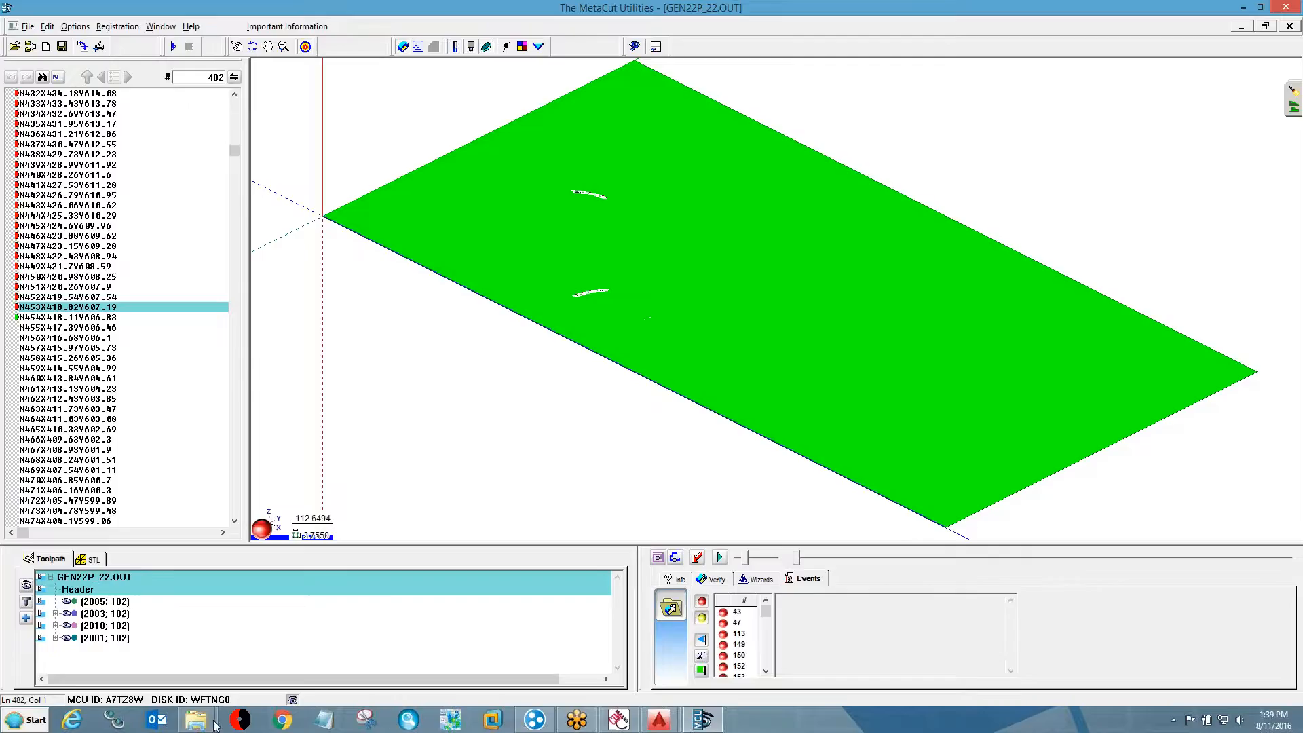
{"action": "left_click", "coordinate": [255, 661]}
{"action": "scroll", "coordinate": [333, 293], "scroll_direction": "up", "scroll_amount": 12}
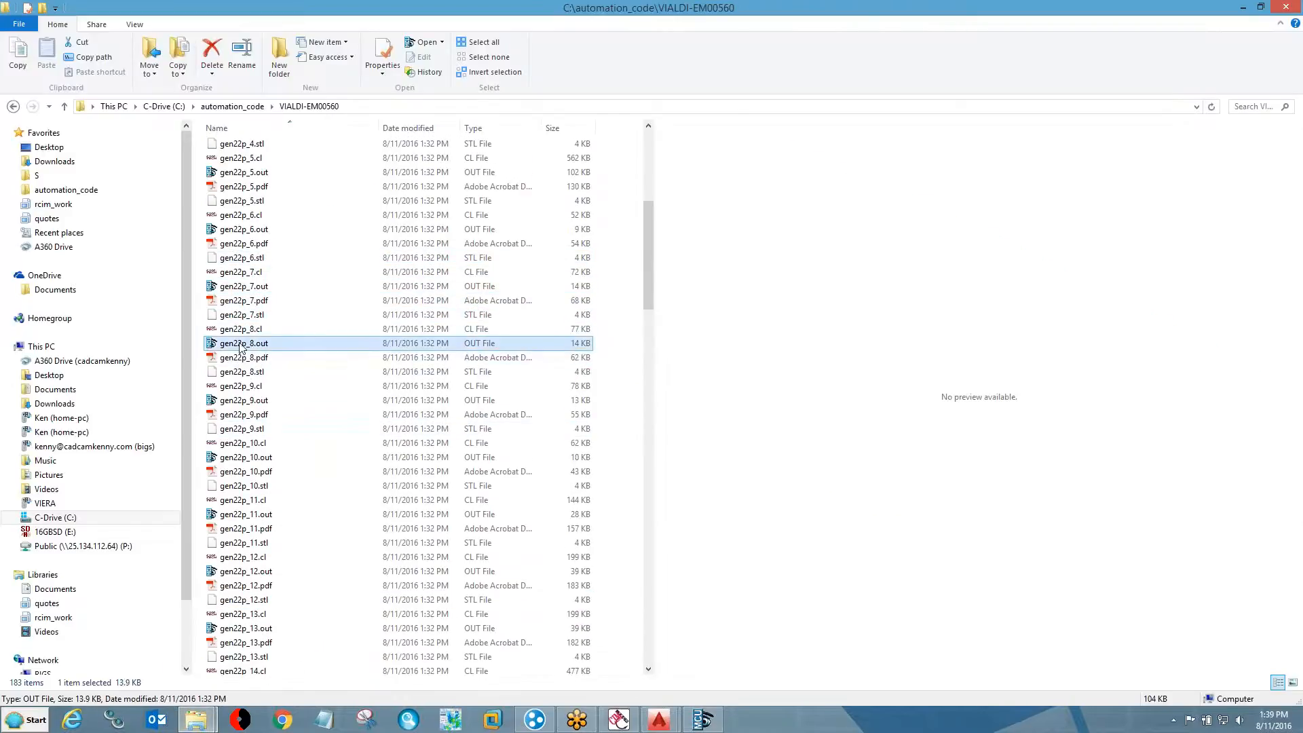
{"action": "double_click", "coordinate": [325, 344]}
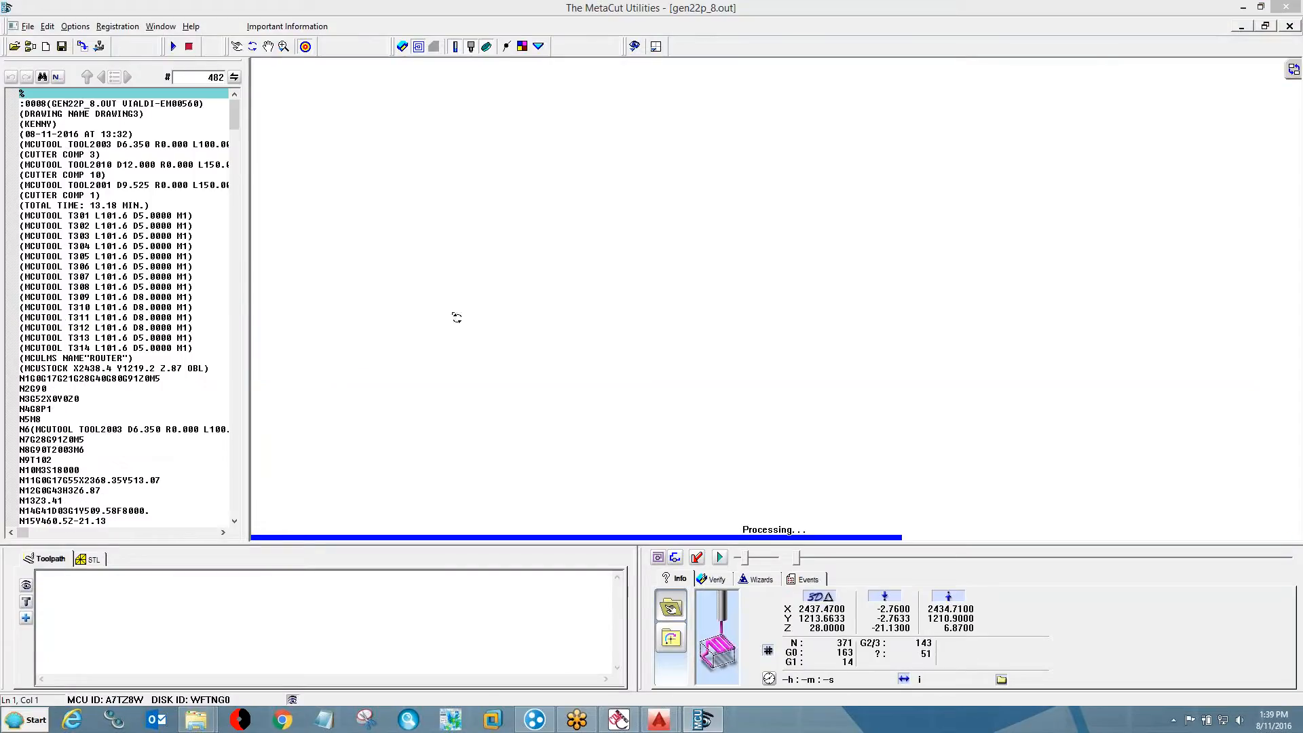
- Run the cut verification of gen22p_8.out, refine the quality to 1.9071, then stop it and return to the beginning of the NC code
{"action": "left_click", "coordinate": [717, 580]}
{"action": "left_click", "coordinate": [817, 603]}
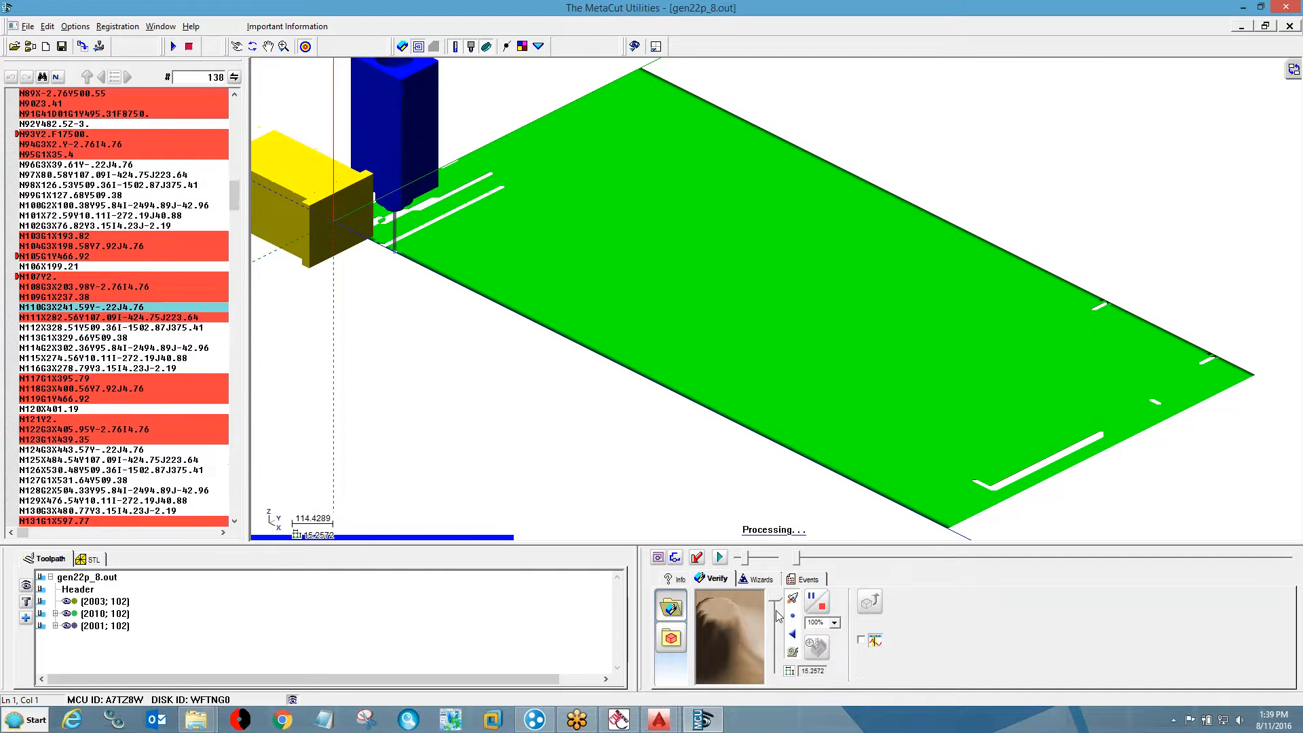
{"action": "left_click_drag", "start_coordinate": [774, 629], "coordinate": [778, 664]}
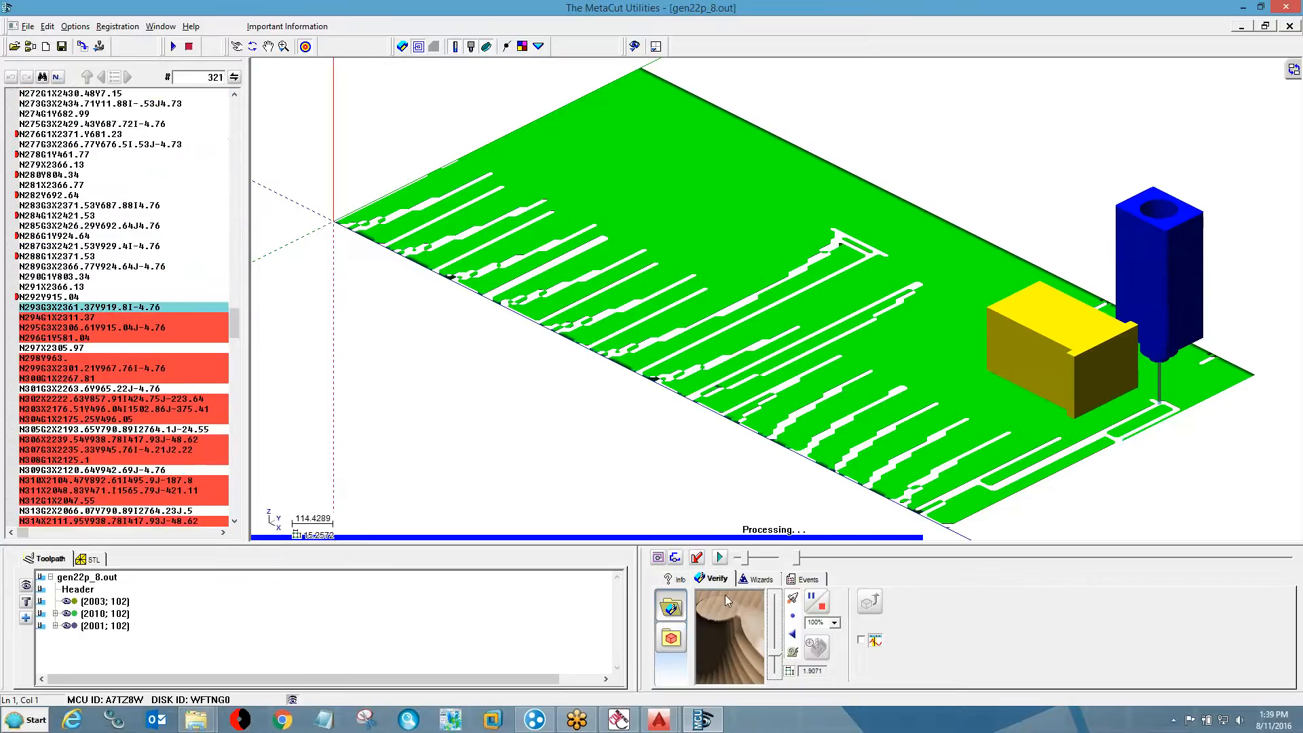
{"action": "left_click", "coordinate": [822, 605]}
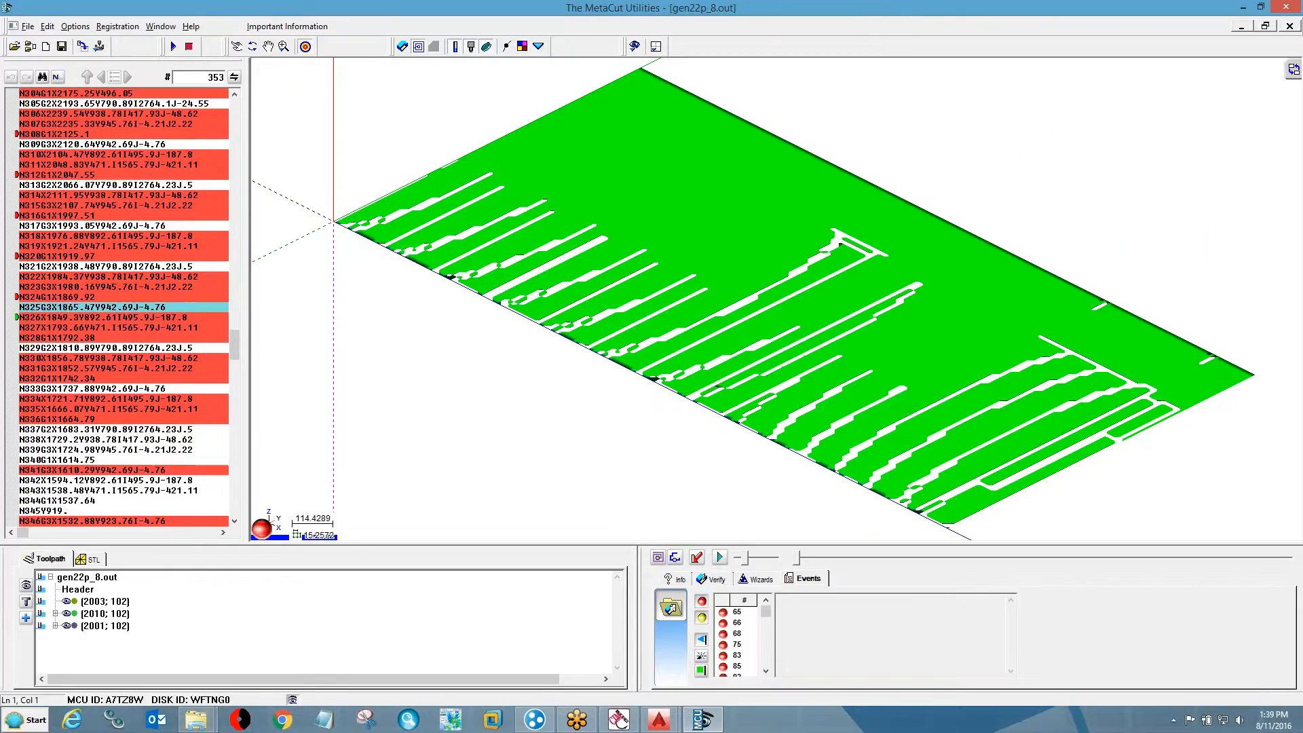
{"action": "left_click_drag", "start_coordinate": [236, 343], "coordinate": [253, 92]}
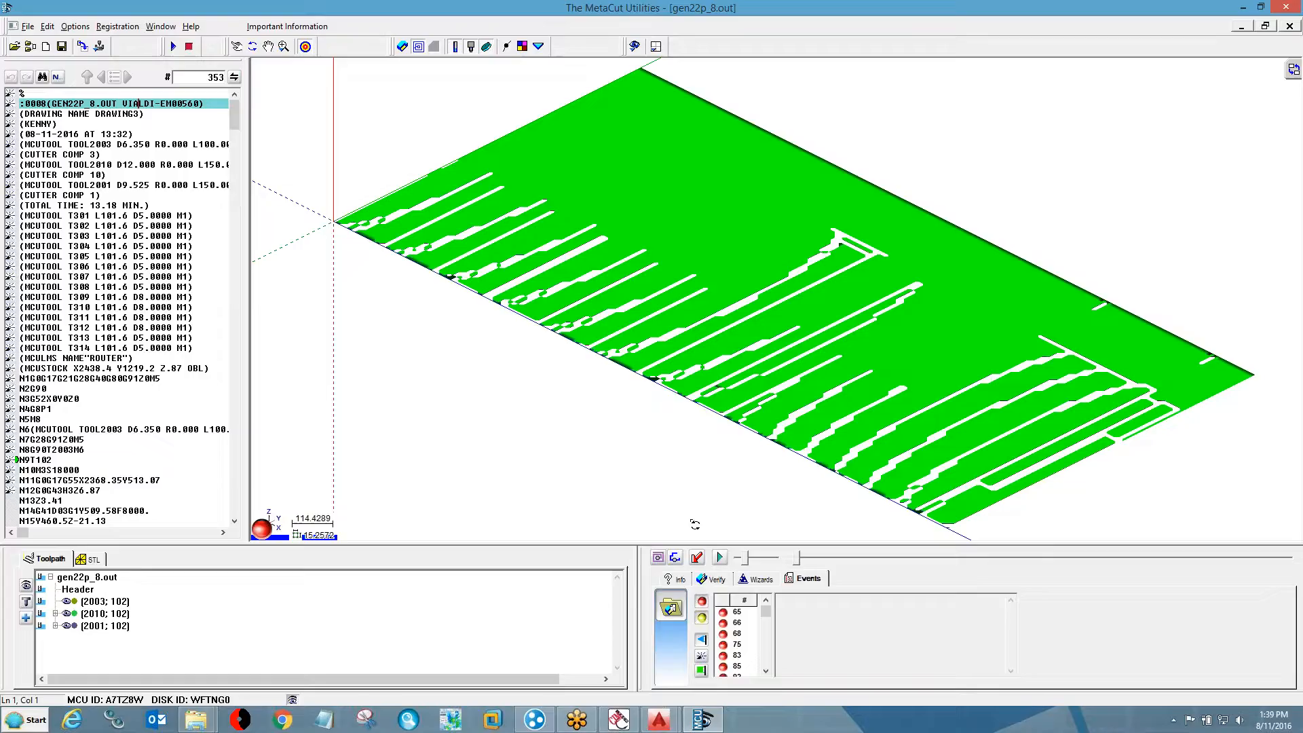
- Try to rerun the cut verification of gen22p_8.out and dismiss the error dialogs
{"action": "left_click", "coordinate": [717, 560]}
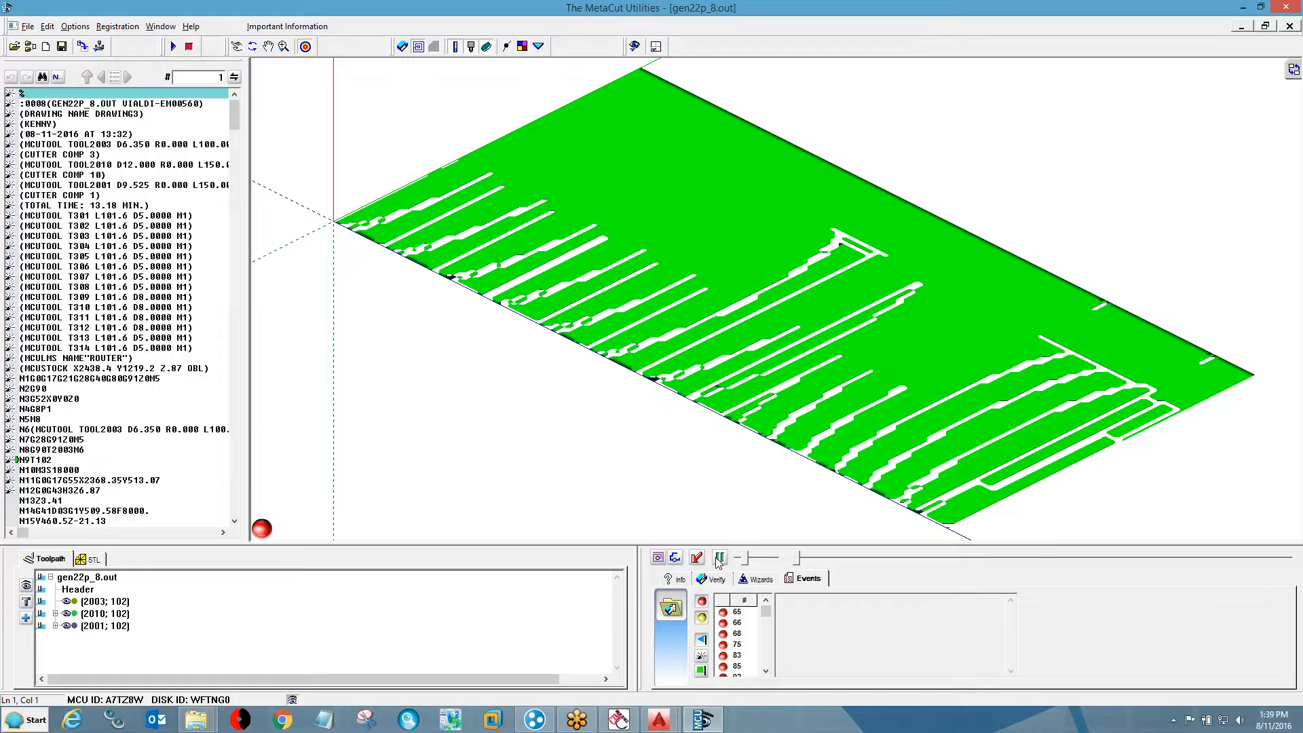
{"action": "left_click", "coordinate": [718, 581]}
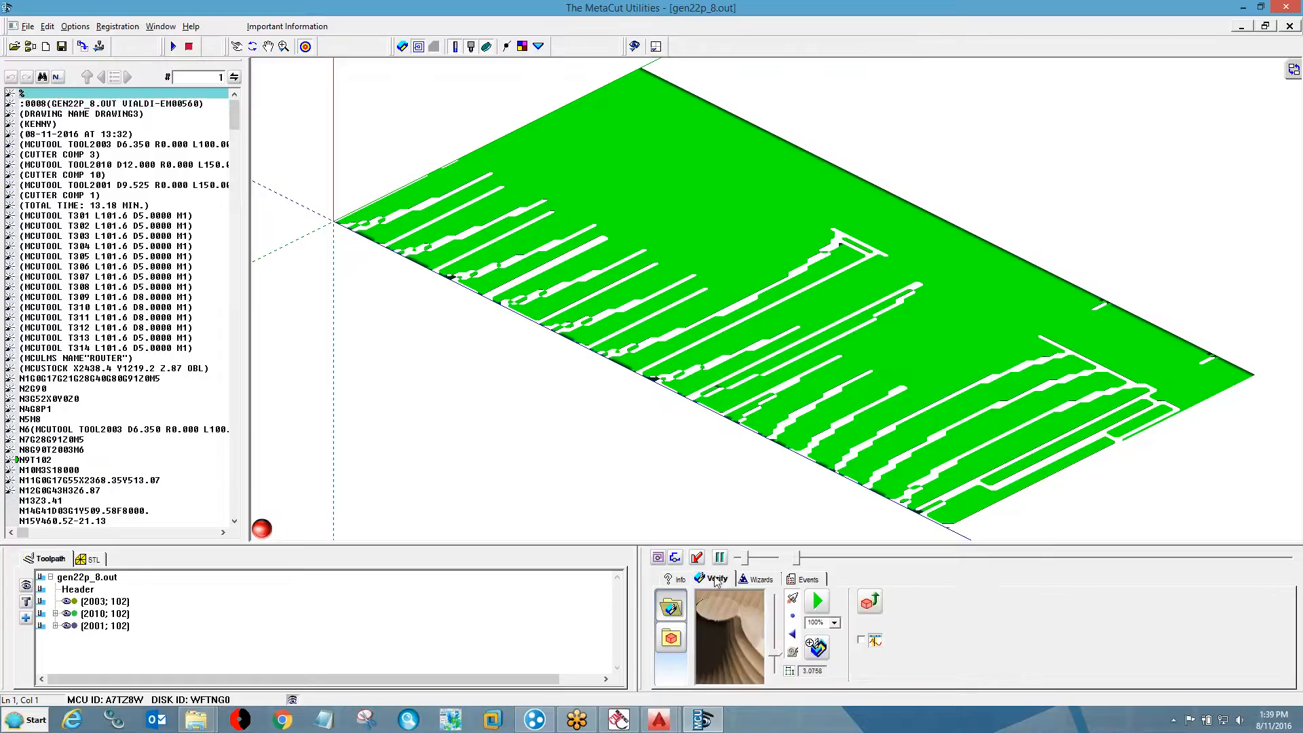
{"action": "left_click", "coordinate": [820, 604]}
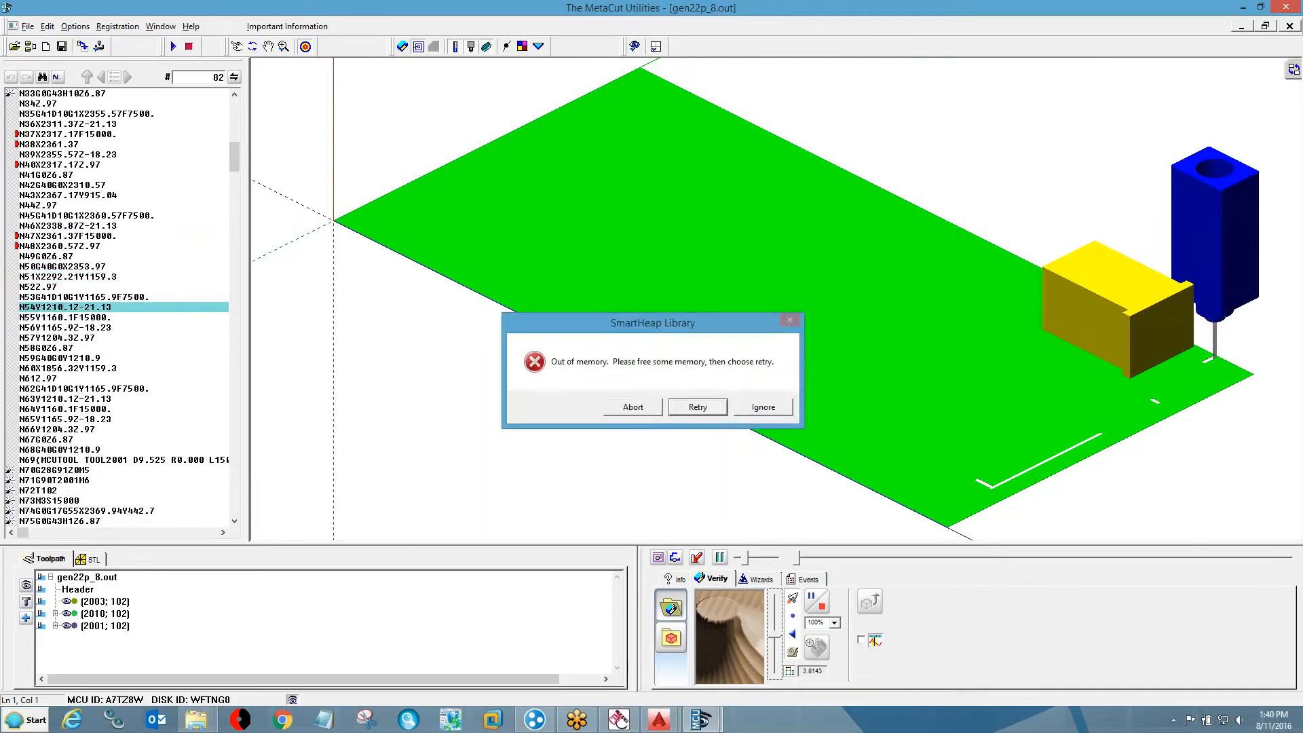
{"action": "left_click", "coordinate": [706, 406]}
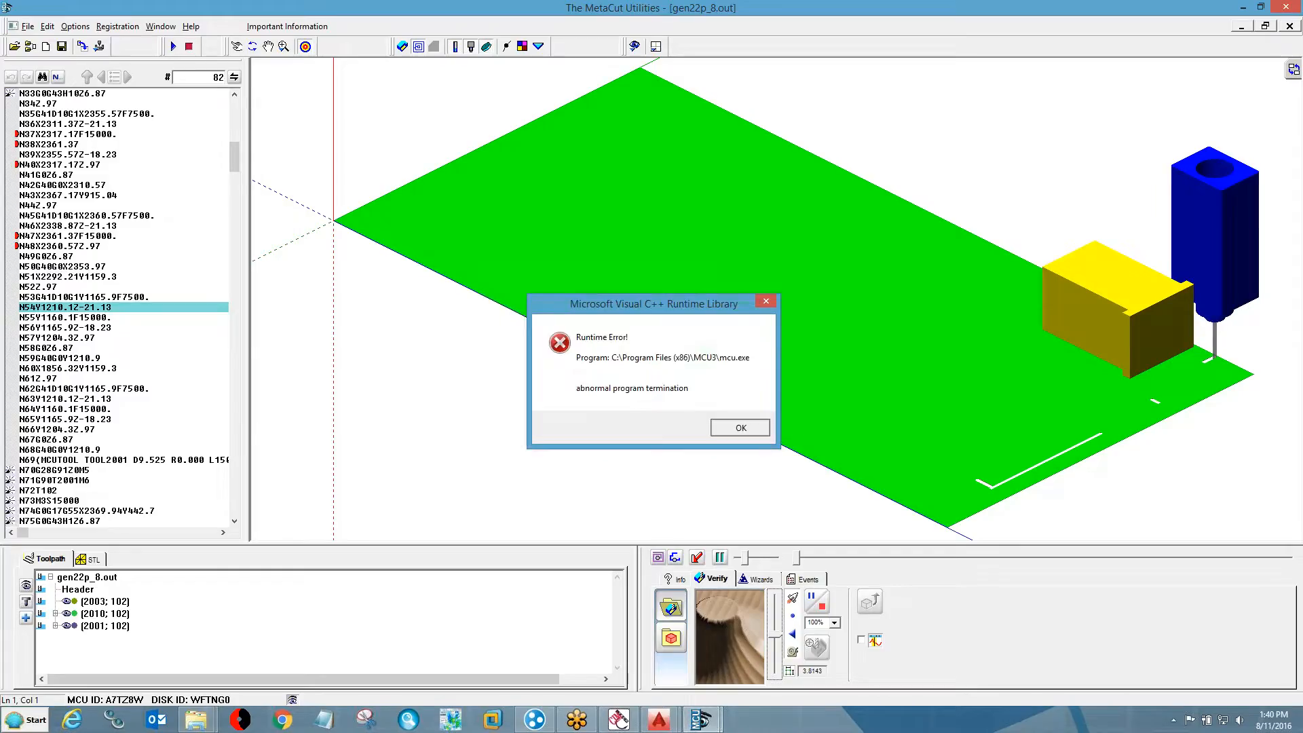
{"action": "left_click", "coordinate": [741, 427]}
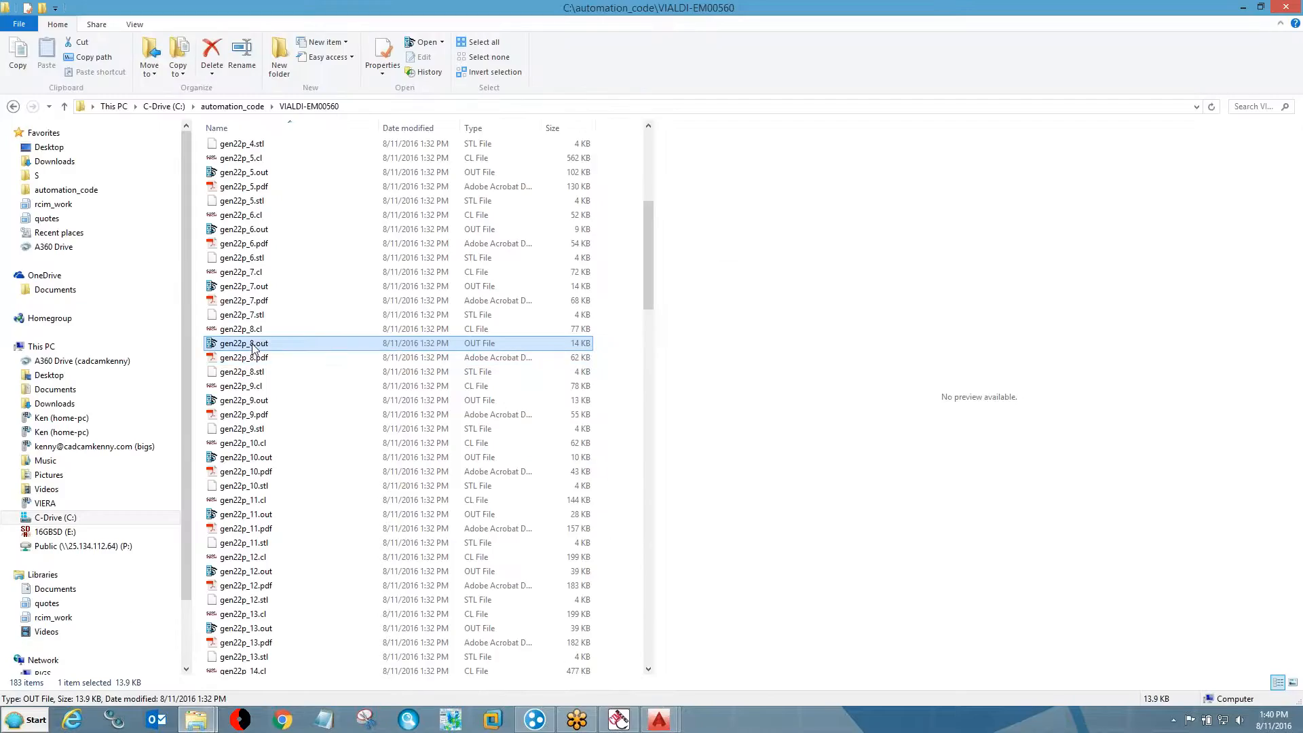
- Reopen gen22p_8.out from the VIALDI-EM00560 job folder, run its cut verification and examine the cut sheet from other angles
{"action": "double_click", "coordinate": [255, 344]}
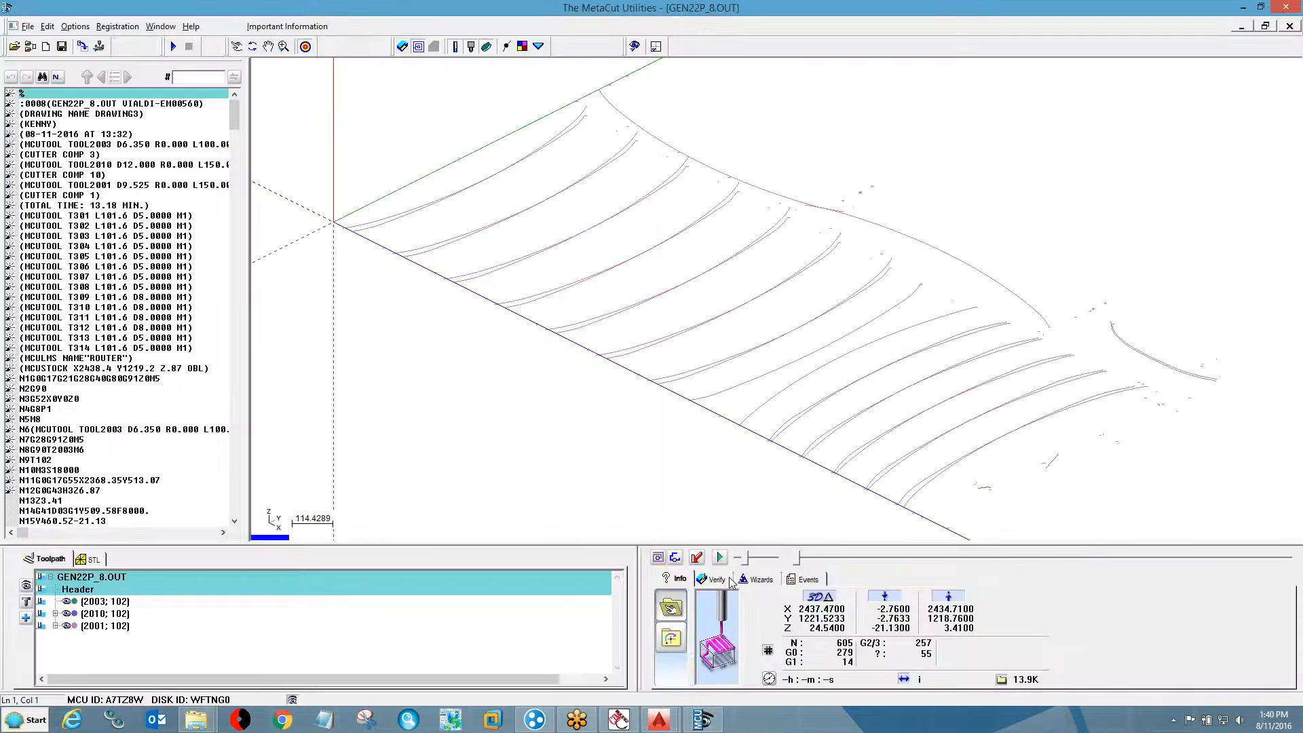
{"action": "left_click", "coordinate": [717, 579]}
{"action": "left_click", "coordinate": [809, 598]}
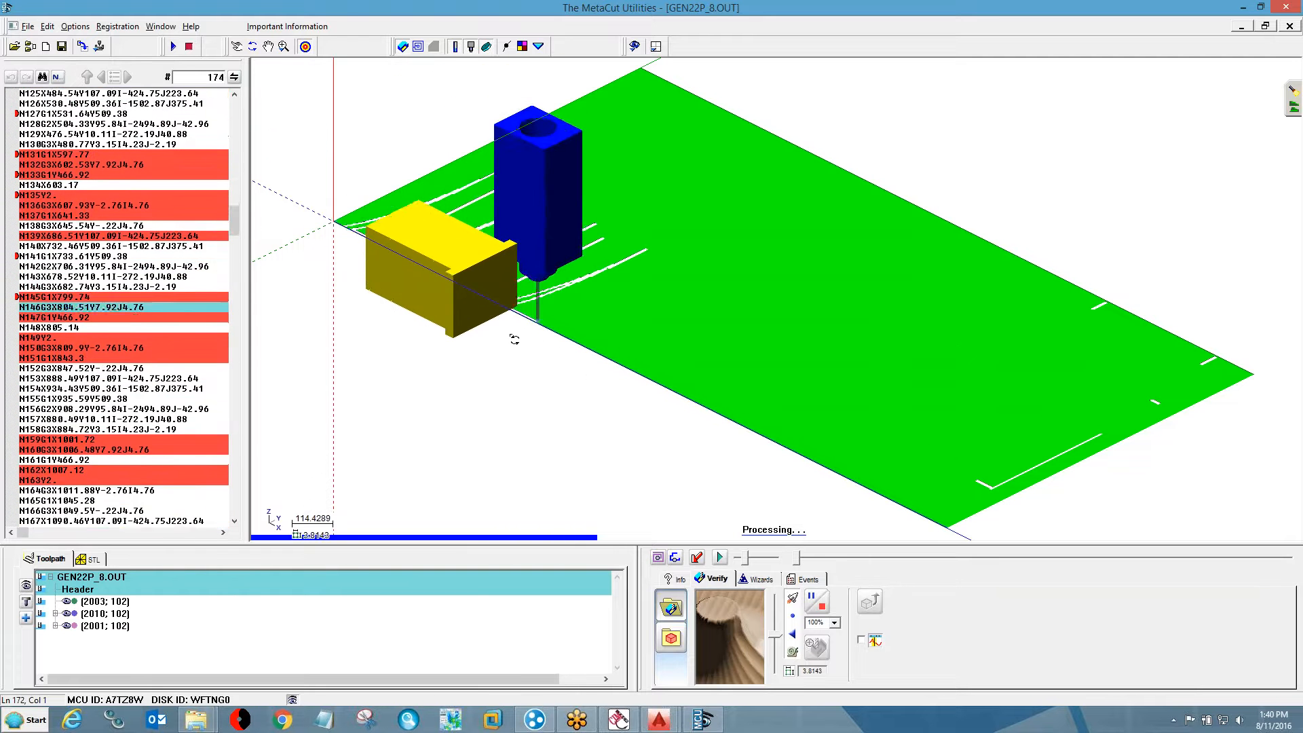
{"action": "left_click_drag", "start_coordinate": [405, 198], "coordinate": [544, 275]}
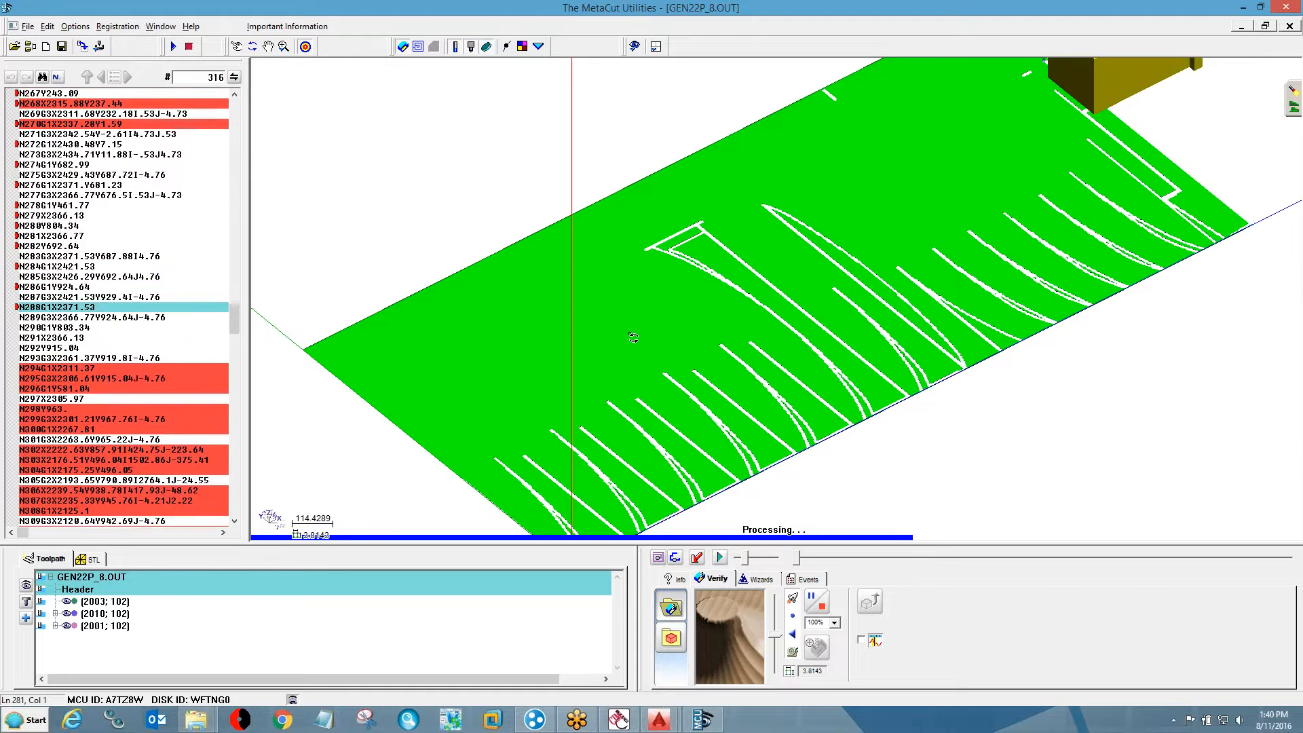
{"action": "mouse_move", "coordinate": [675, 301]}
{"action": "middle_mouse_down"}
{"action": "mouse_move", "coordinate": [672, 285]}
{"action": "mouse_move", "coordinate": [663, 302]}
{"action": "middle_mouse_up"}
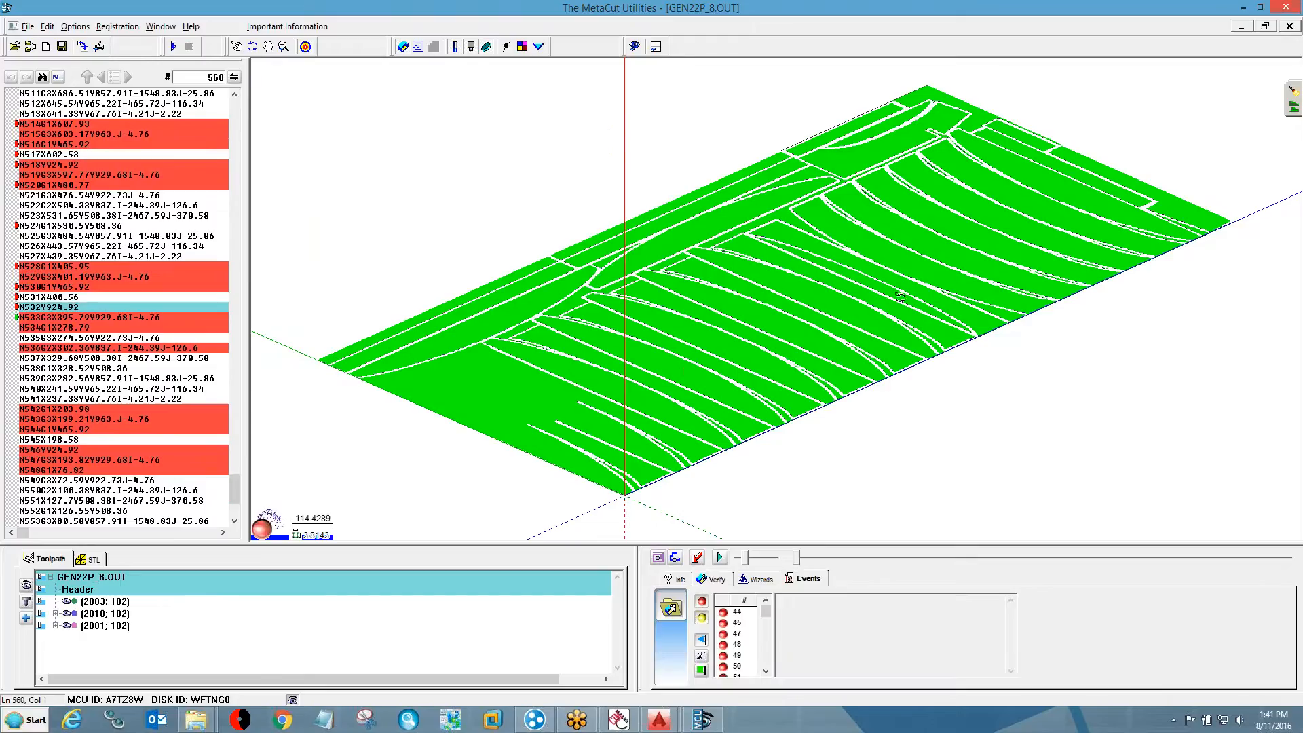
- Close the NC program and MetaCut Utilities, then reopen the VIALDI-EM00560 job folder from automation_code in a smaller window
{"action": "left_click", "coordinate": [1288, 8]}
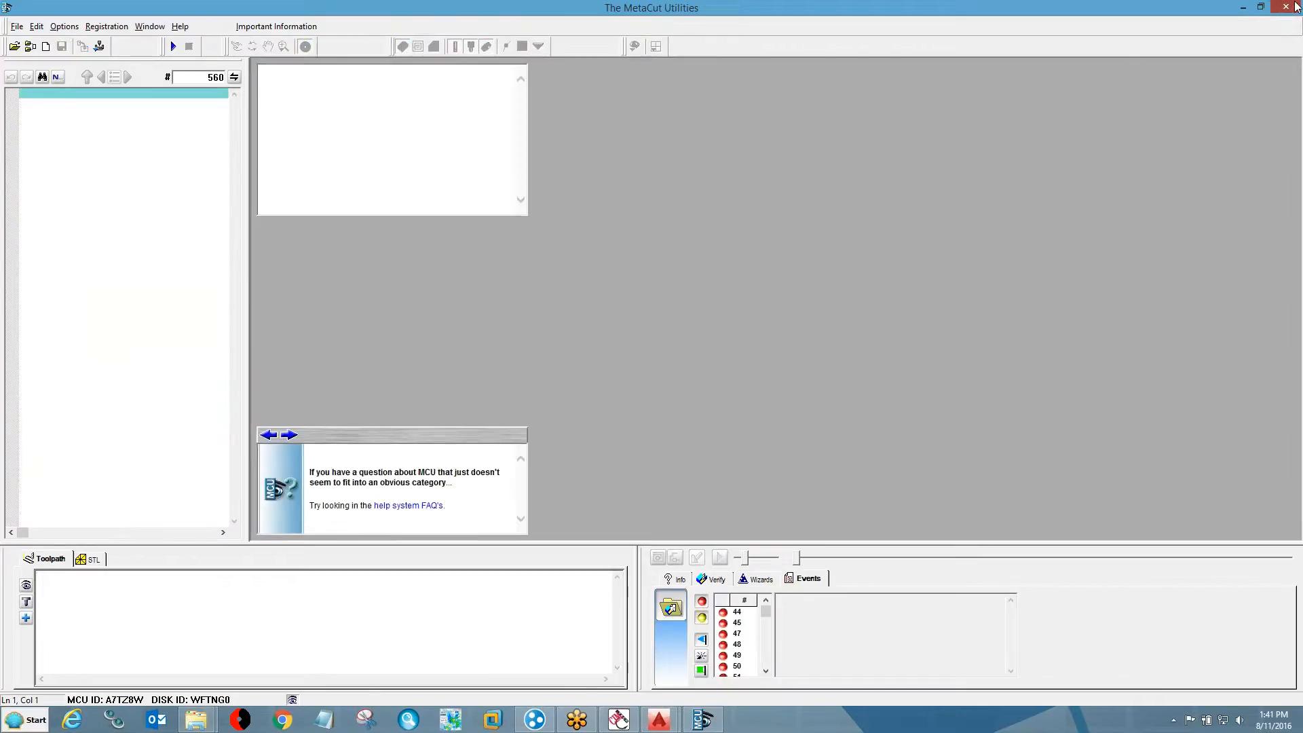
{"action": "left_click", "coordinate": [1293, 8]}
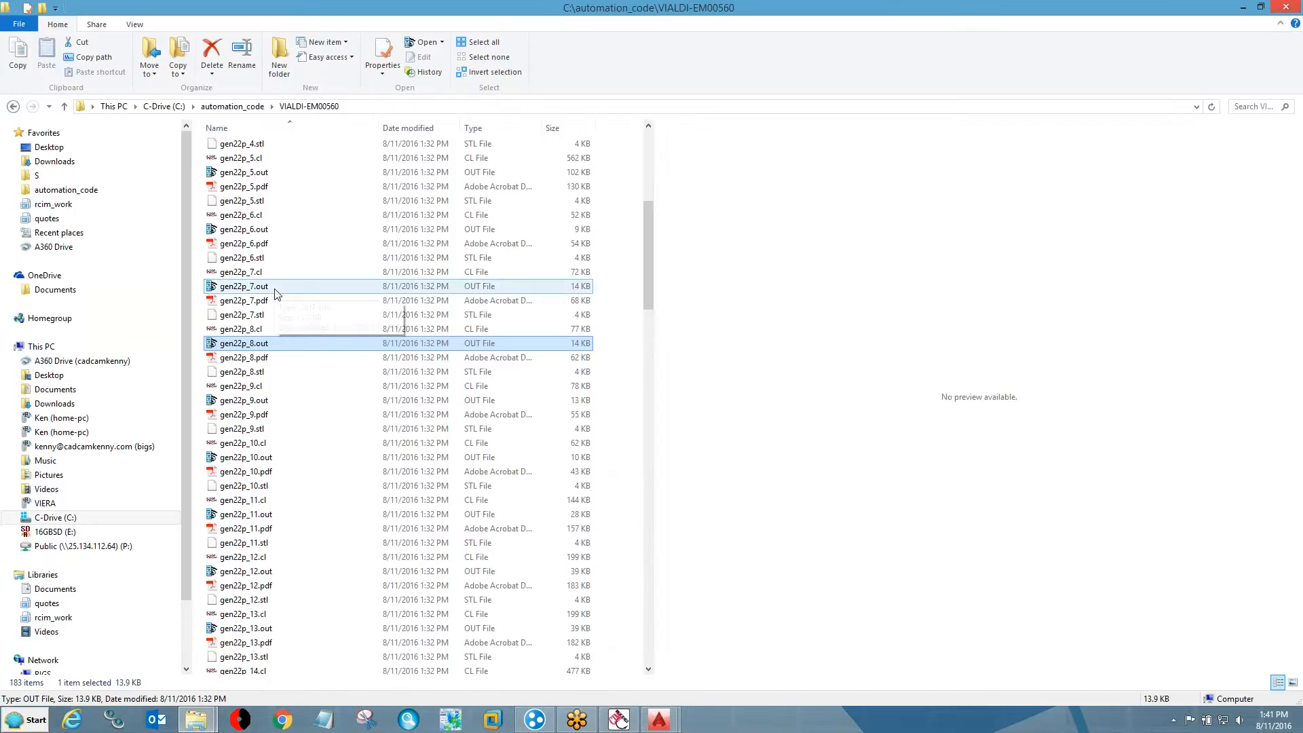
{"action": "double_click", "coordinate": [784, 11]}
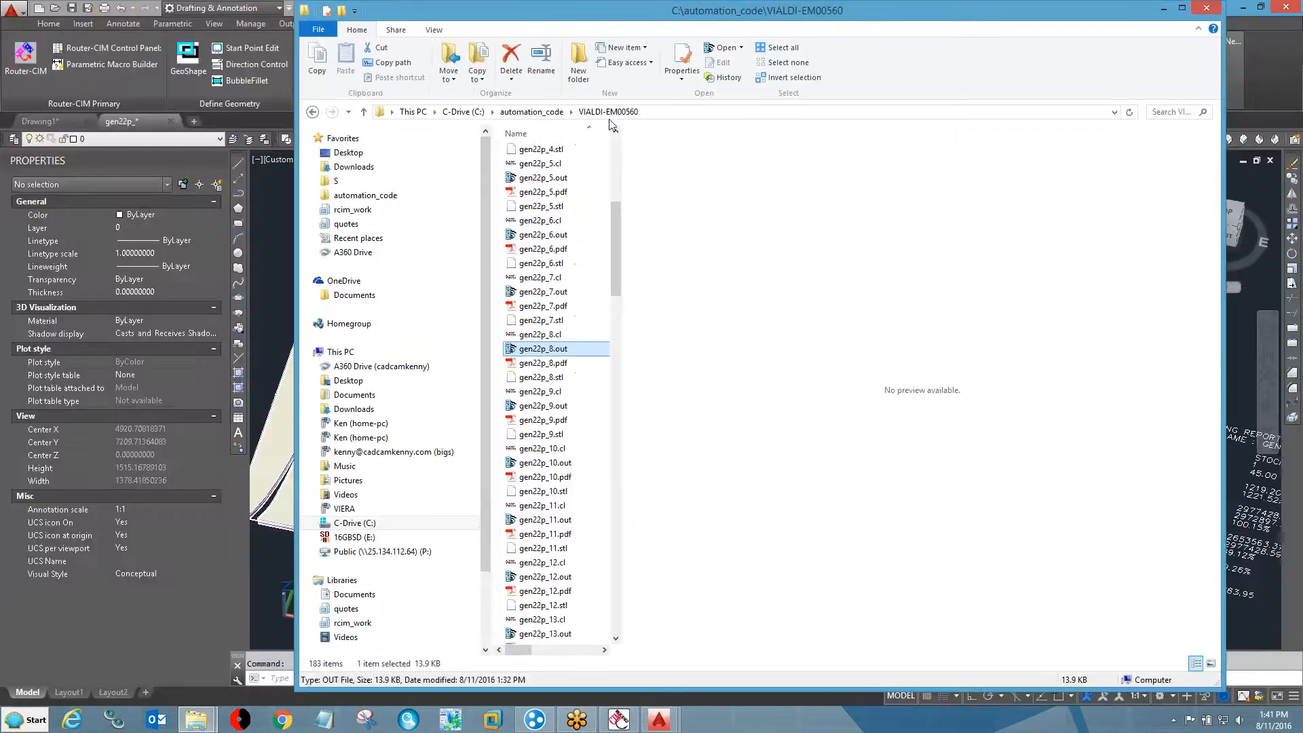
{"action": "left_click", "coordinate": [531, 111]}
{"action": "double_click", "coordinate": [559, 190]}
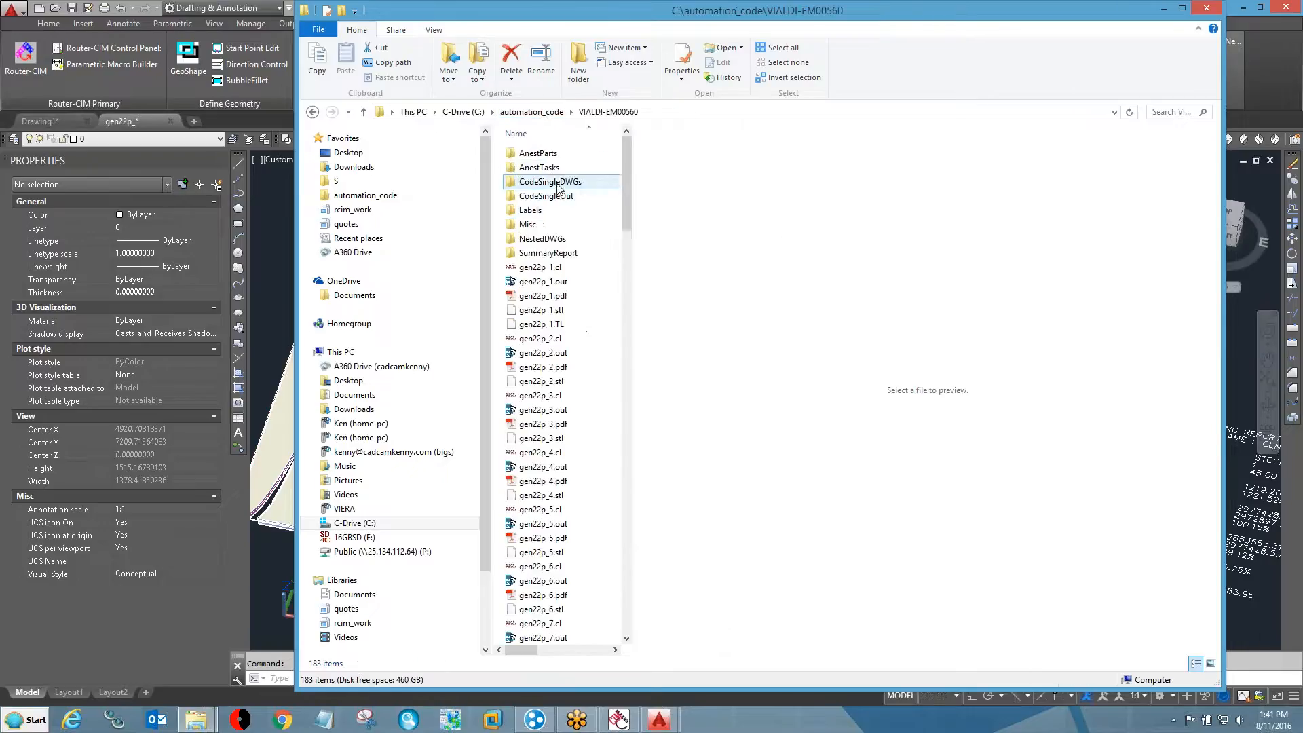
- Open the RouterCim.zdl label file from the job's Labels folder in DesignPro and display its print preview
{"action": "left_click", "coordinate": [528, 212]}
{"action": "double_click", "coordinate": [529, 211]}
{"action": "double_click", "coordinate": [539, 226]}
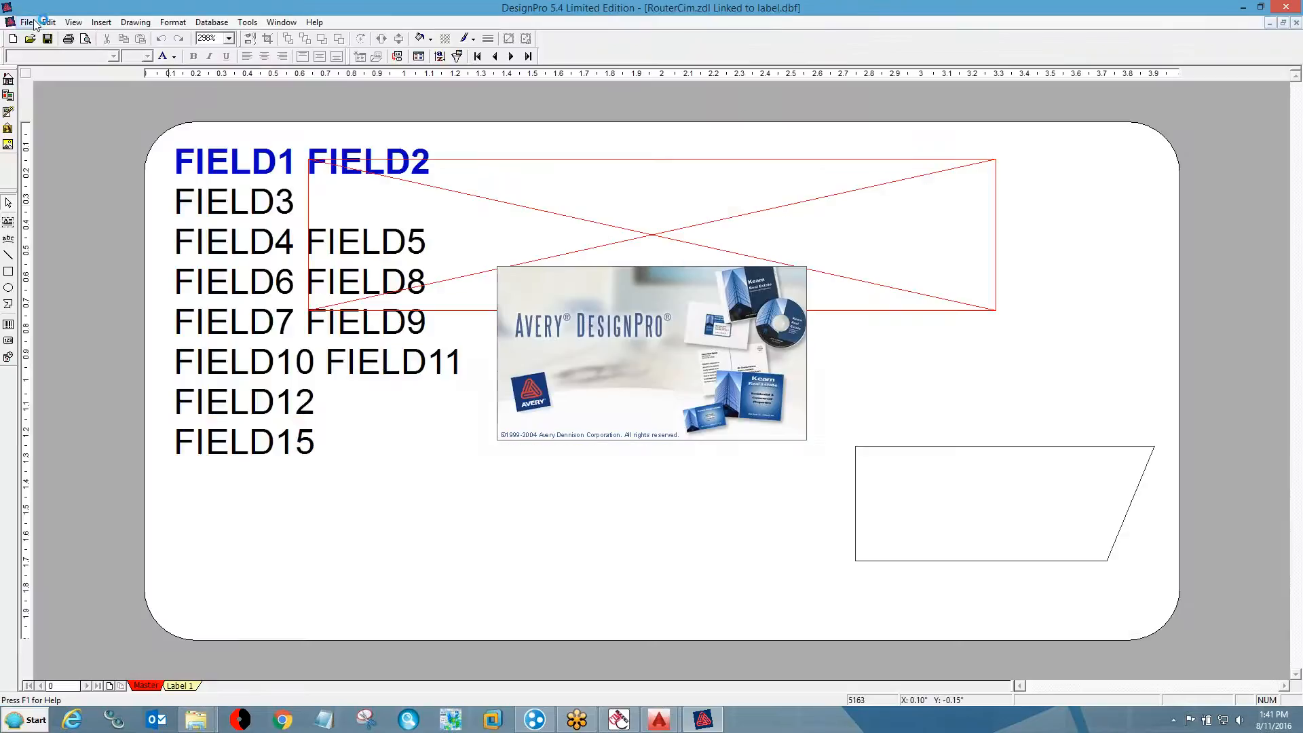
{"action": "left_click", "coordinate": [27, 22]}
{"action": "left_click", "coordinate": [72, 191]}
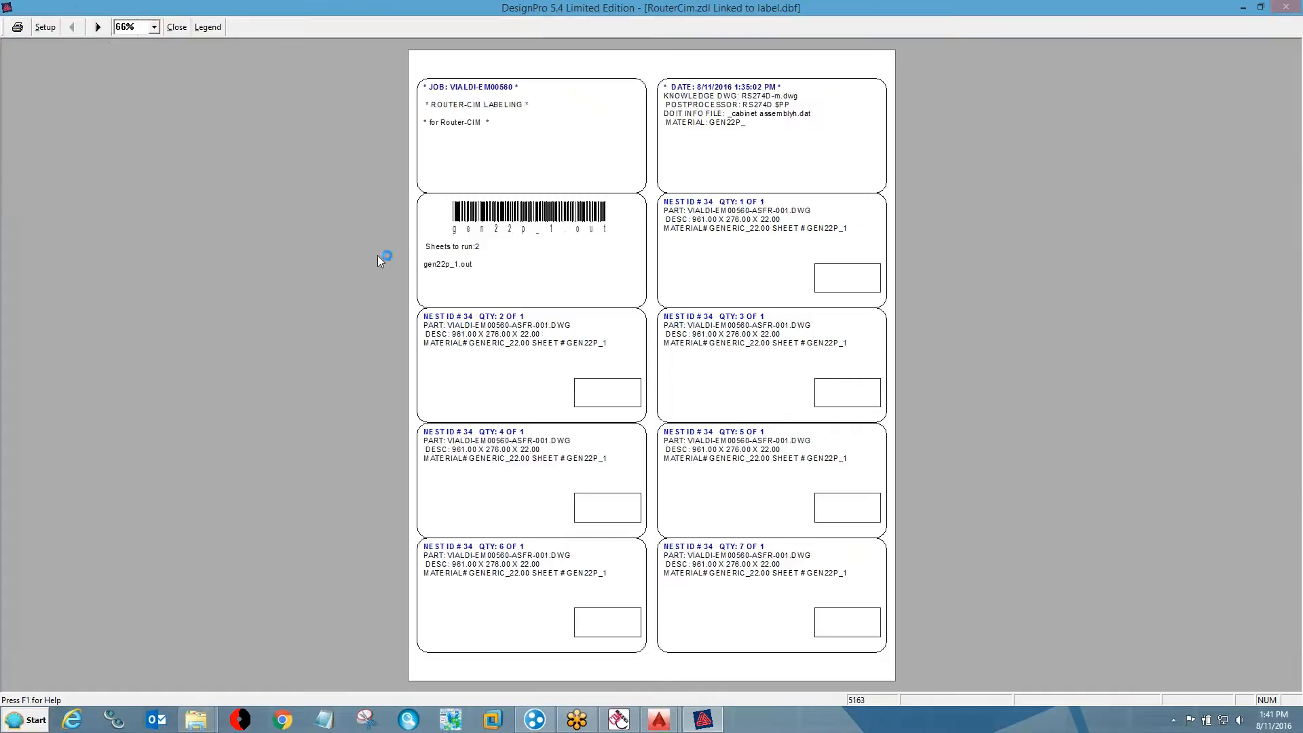
- Page through the label preview, examining the part labels and NC program barcodes up to sheet gen22p_7, then return towards sheet gen22p_6
{"action": "left_click", "coordinate": [99, 27]}
{"action": "left_click", "coordinate": [99, 27]}
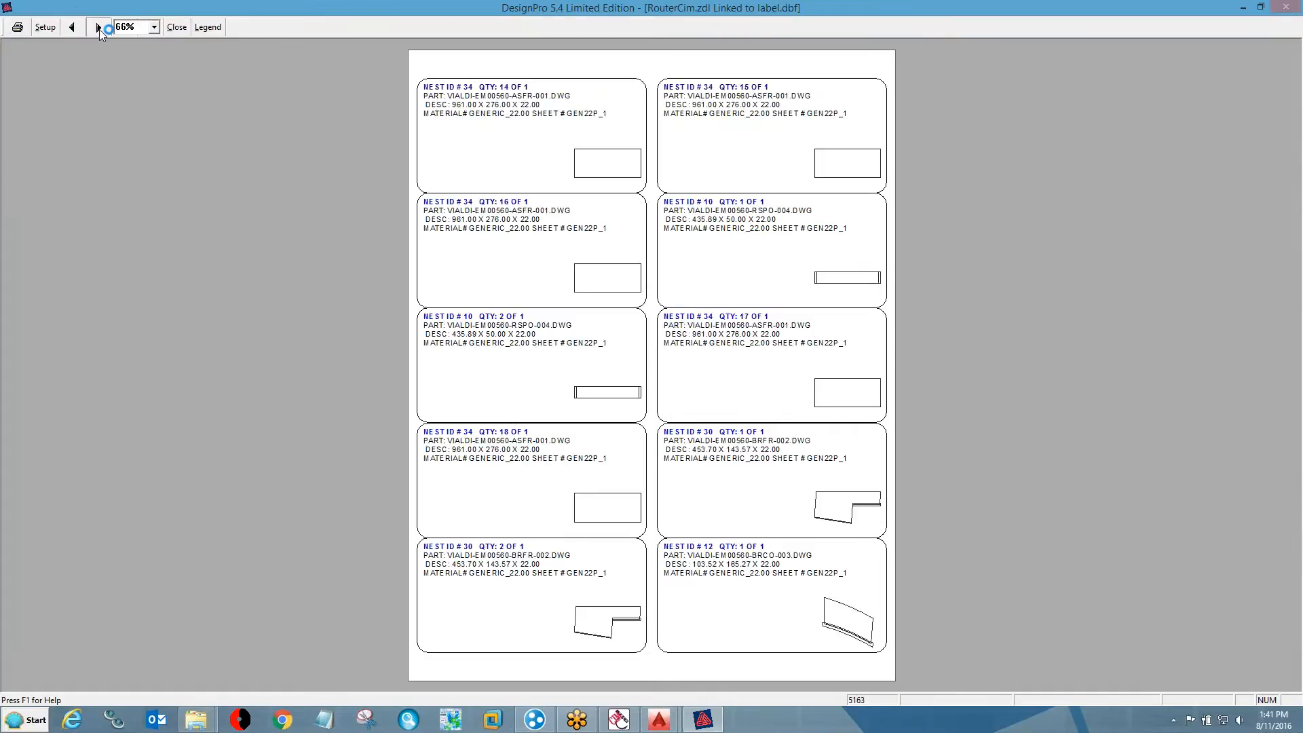
{"action": "left_click", "coordinate": [98, 27]}
{"action": "left_click", "coordinate": [98, 27]}
{"action": "left_click", "coordinate": [98, 27]}
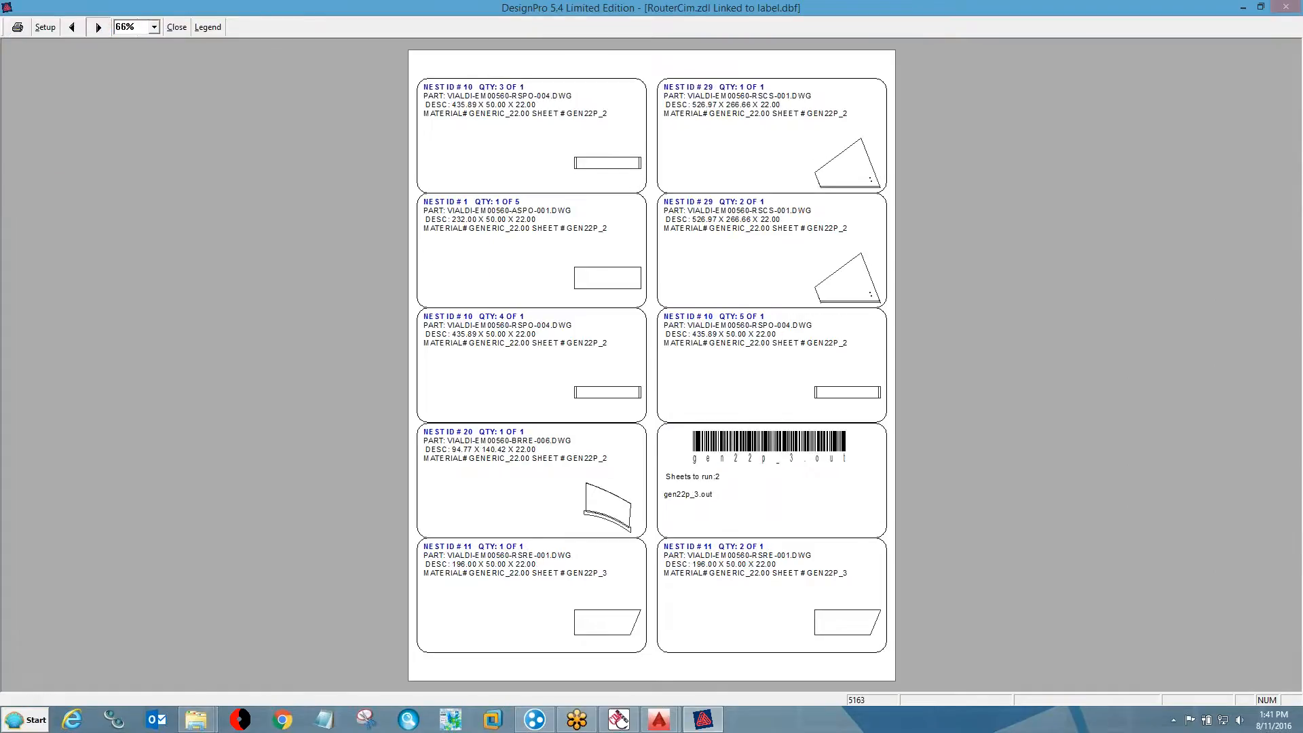
{"action": "left_click", "coordinate": [98, 27]}
{"action": "left_click", "coordinate": [98, 27]}
{"action": "left_click", "coordinate": [99, 27]}
{"action": "left_click", "coordinate": [98, 27]}
{"action": "left_click", "coordinate": [98, 27]}
{"action": "left_click", "coordinate": [98, 27]}
{"action": "left_click", "coordinate": [99, 27]}
{"action": "left_click", "coordinate": [98, 28]}
{"action": "left_click", "coordinate": [98, 27]}
{"action": "left_click", "coordinate": [99, 27]}
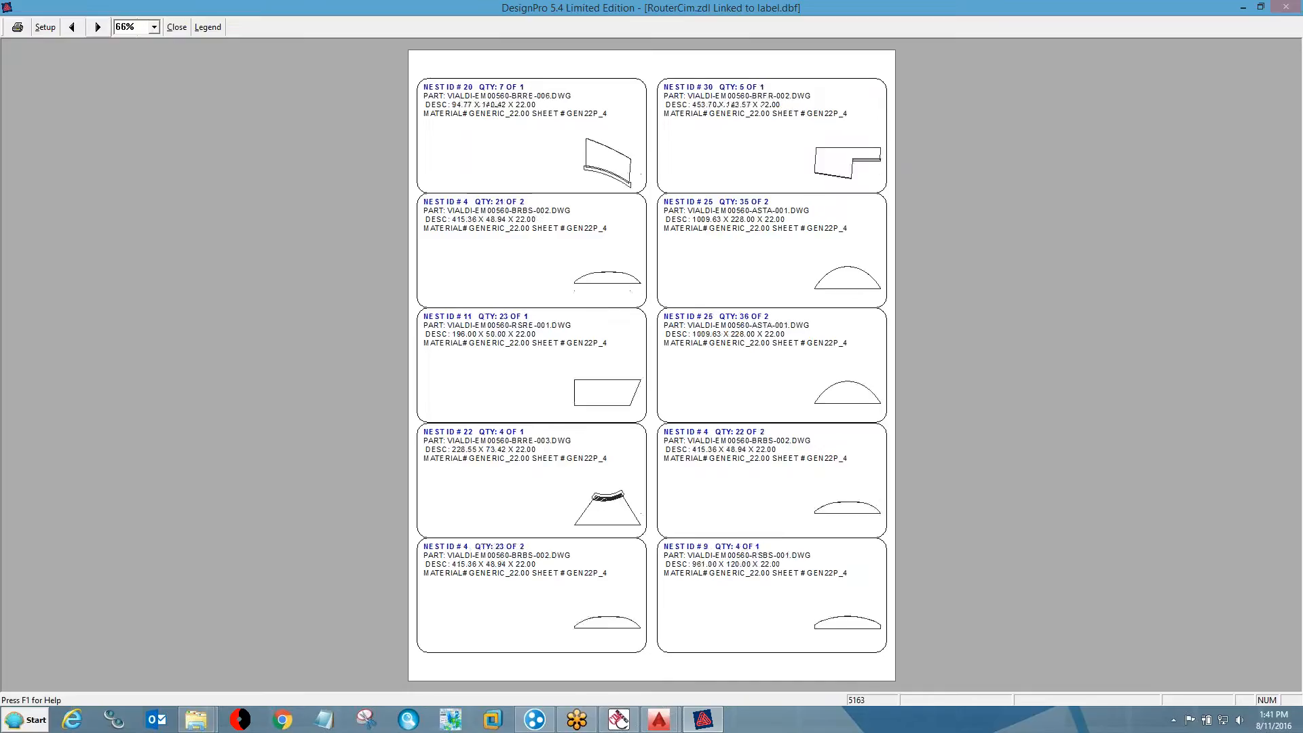
{"action": "left_click", "coordinate": [98, 27]}
{"action": "left_click", "coordinate": [98, 28]}
{"action": "left_click", "coordinate": [98, 27]}
{"action": "left_click", "coordinate": [99, 27]}
{"action": "left_click", "coordinate": [98, 27]}
{"action": "left_click", "coordinate": [98, 27]}
{"action": "left_click", "coordinate": [98, 27]}
{"action": "left_click", "coordinate": [99, 27]}
{"action": "left_click", "coordinate": [99, 27]}
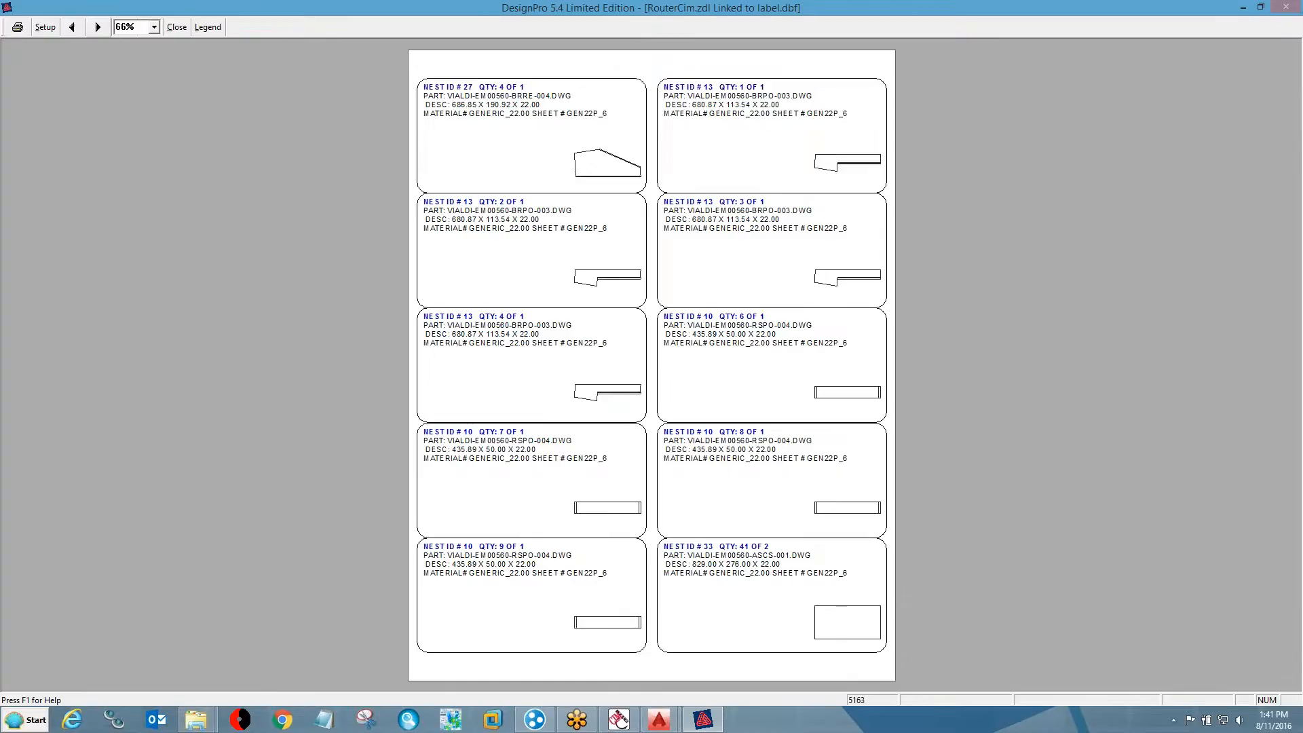
{"action": "left_click", "coordinate": [98, 27]}
{"action": "left_click", "coordinate": [98, 27]}
{"action": "left_click", "coordinate": [98, 27]}
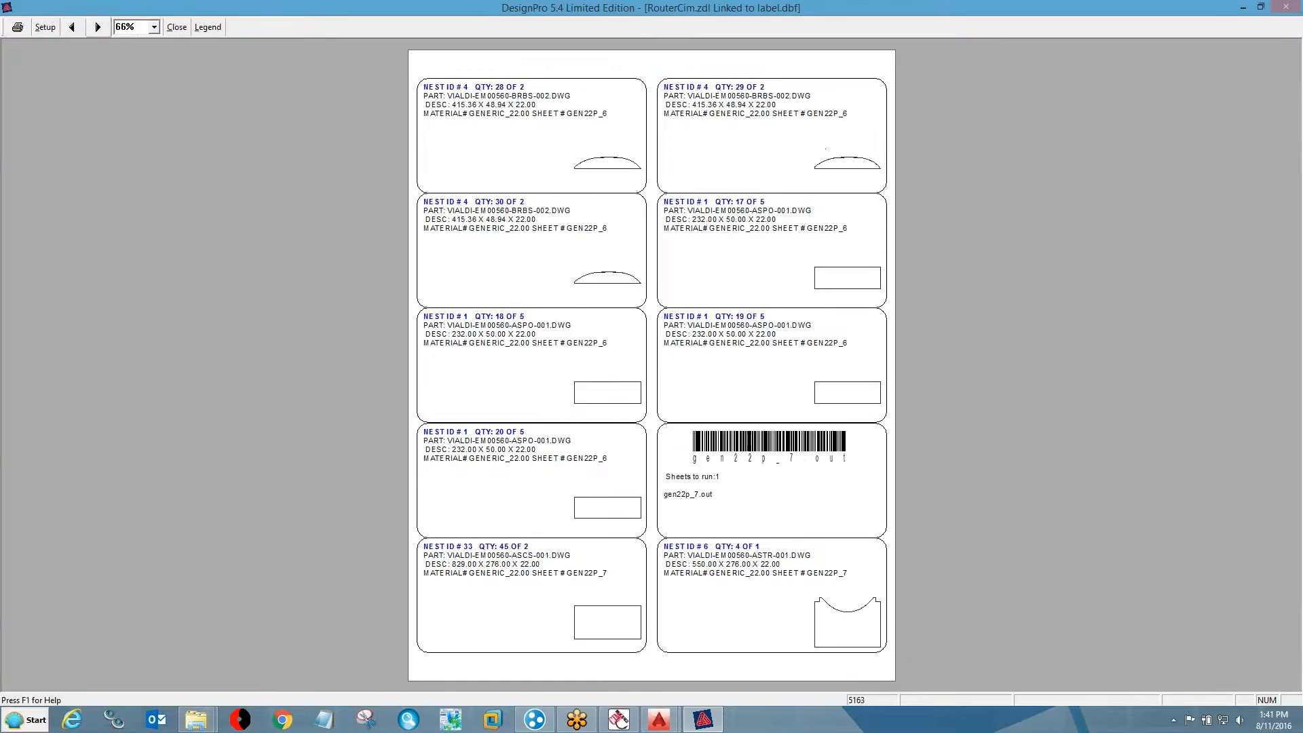
{"action": "left_click", "coordinate": [71, 28]}
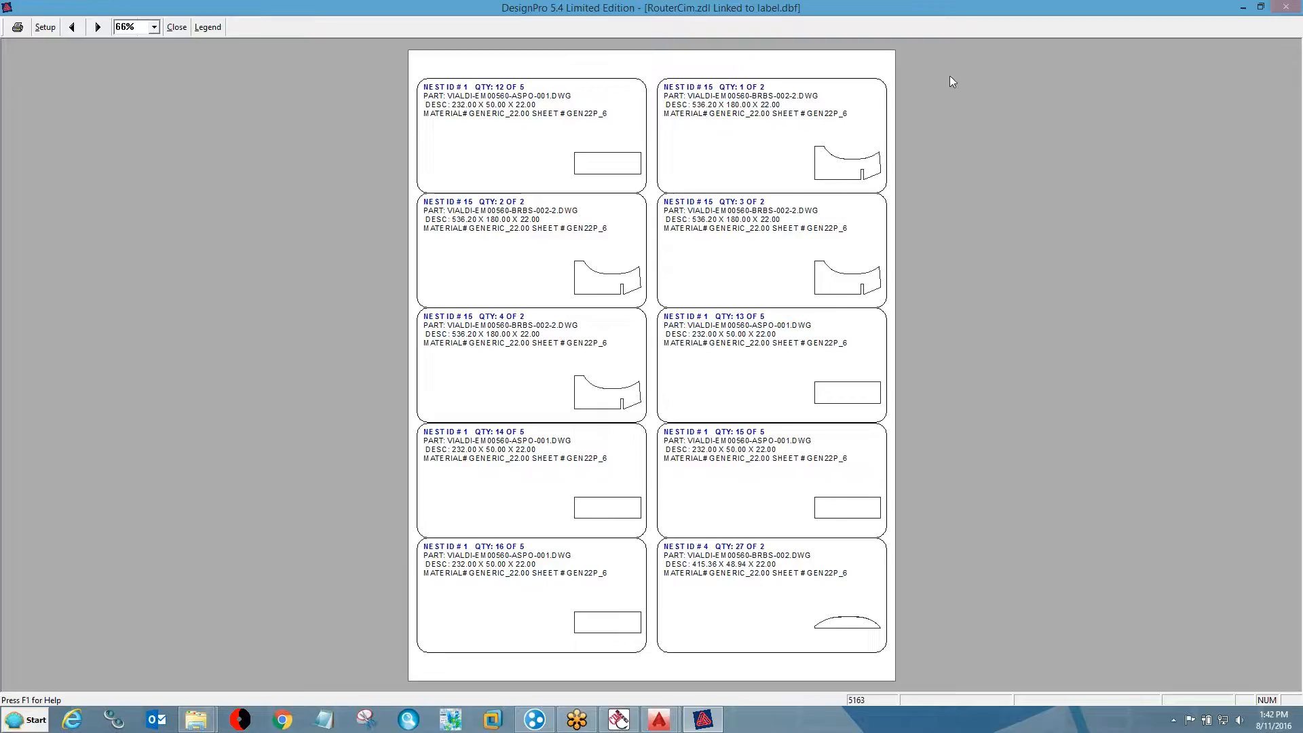
- Close the label preview and DesignPro, then open VIALDI-EM00560.xlsm from the job's SummaryReport folder in Excel
{"action": "left_click", "coordinate": [176, 28]}
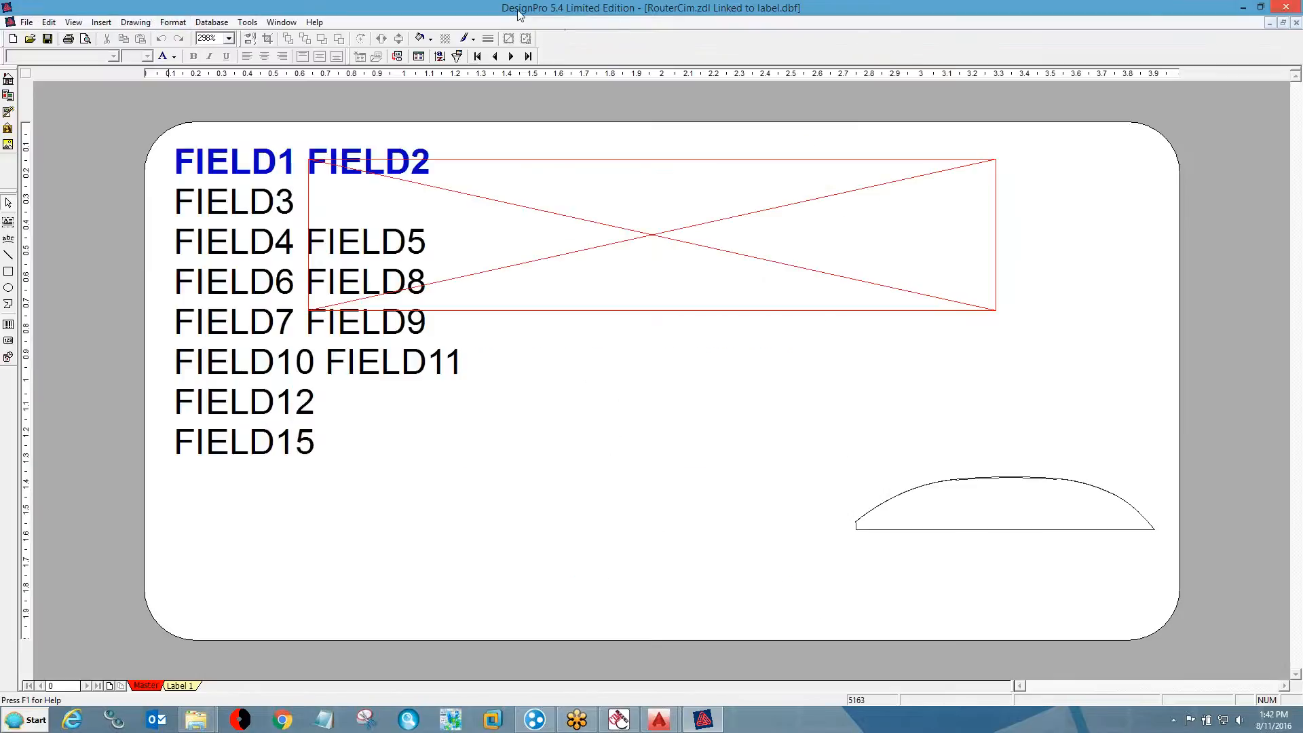
{"action": "left_click", "coordinate": [1281, 7]}
{"action": "left_click", "coordinate": [607, 111]}
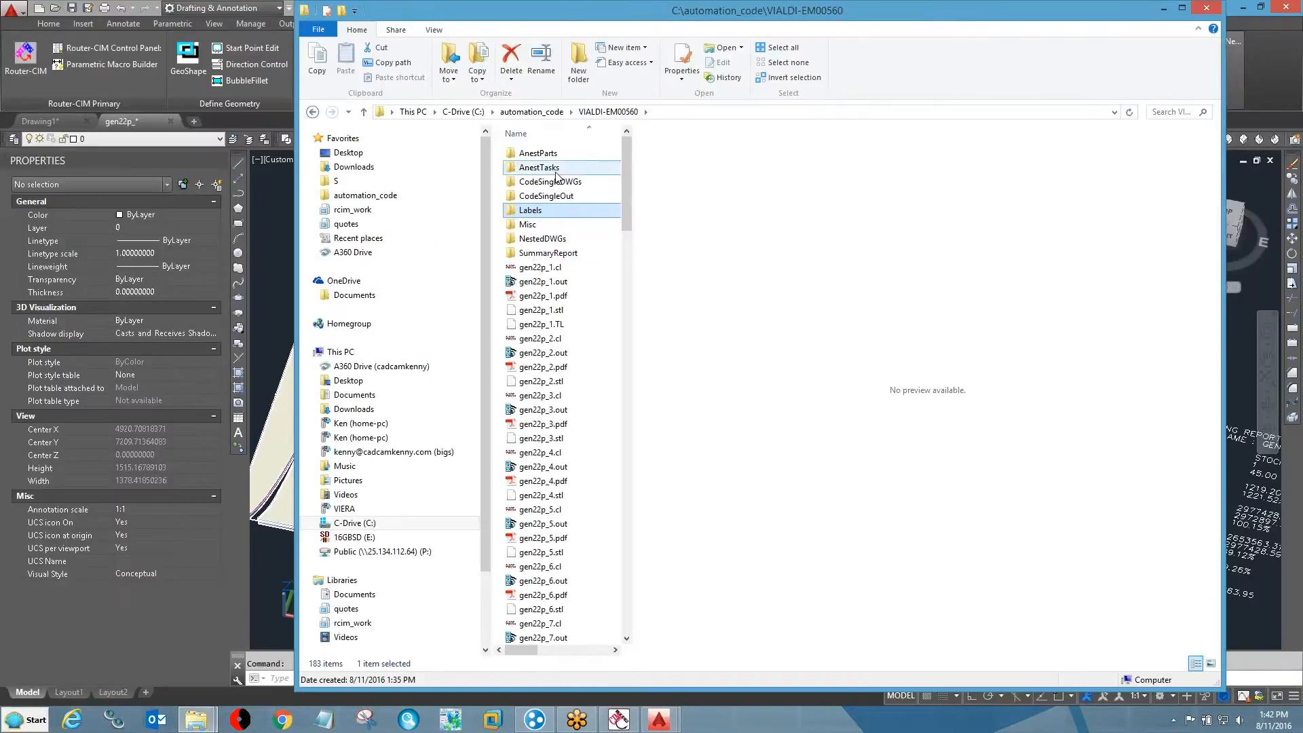
{"action": "double_click", "coordinate": [535, 253]}
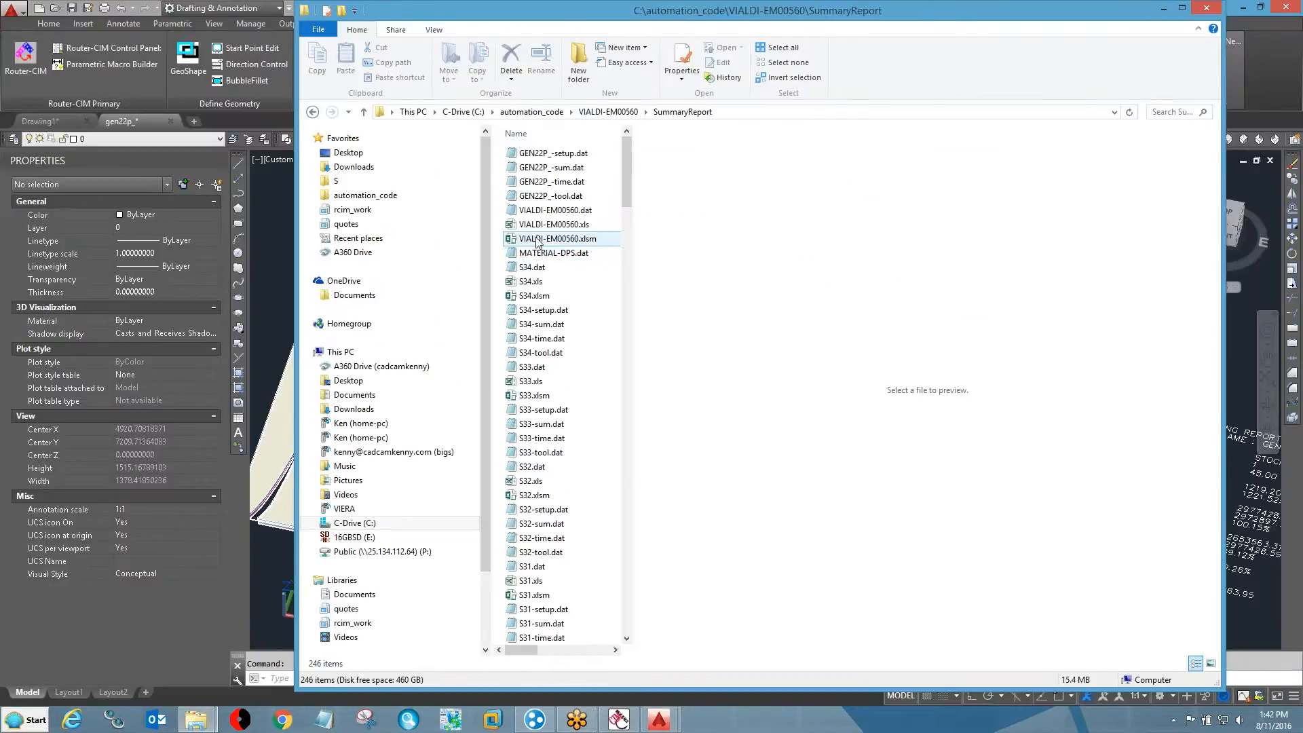
{"action": "double_click", "coordinate": [555, 238]}
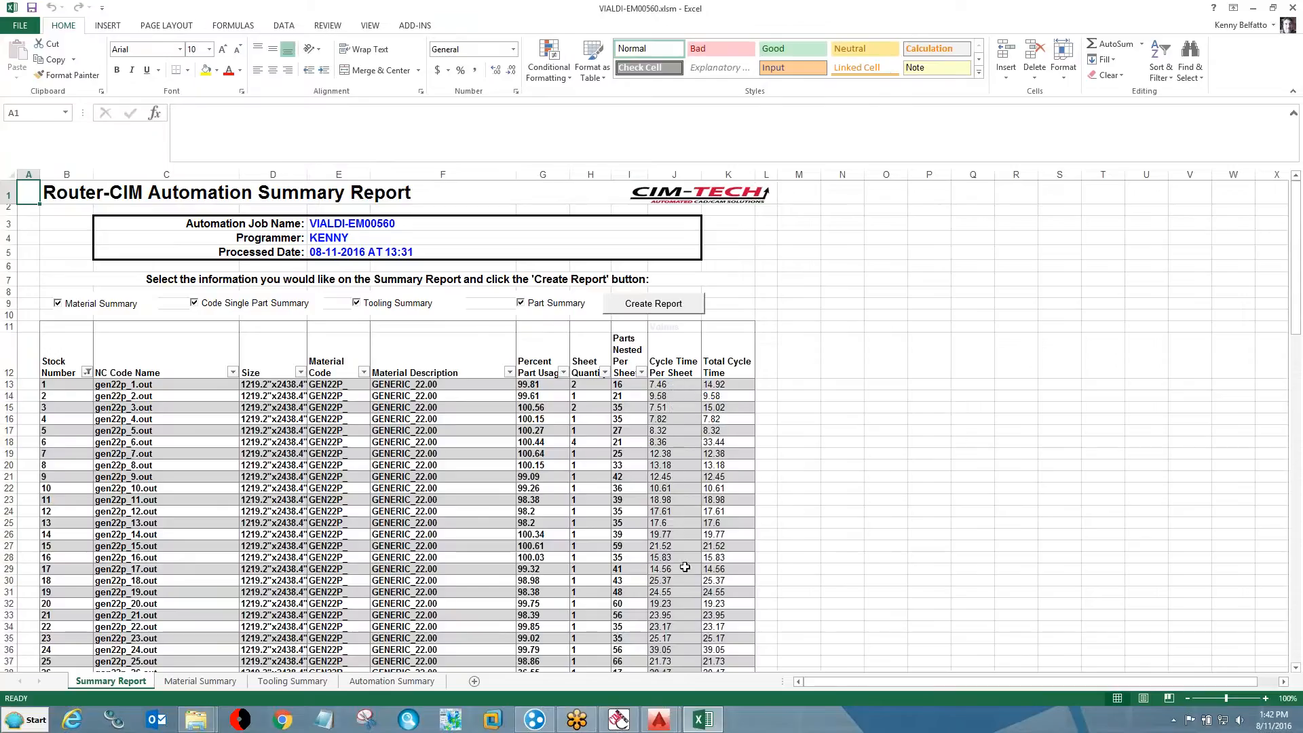
- Review the Summary Report sheet, then show the Material Summary sheet and widen its Part Area and Part Perimeter columns
{"action": "scroll", "coordinate": [341, 572], "scroll_direction": "down", "scroll_amount": 2}
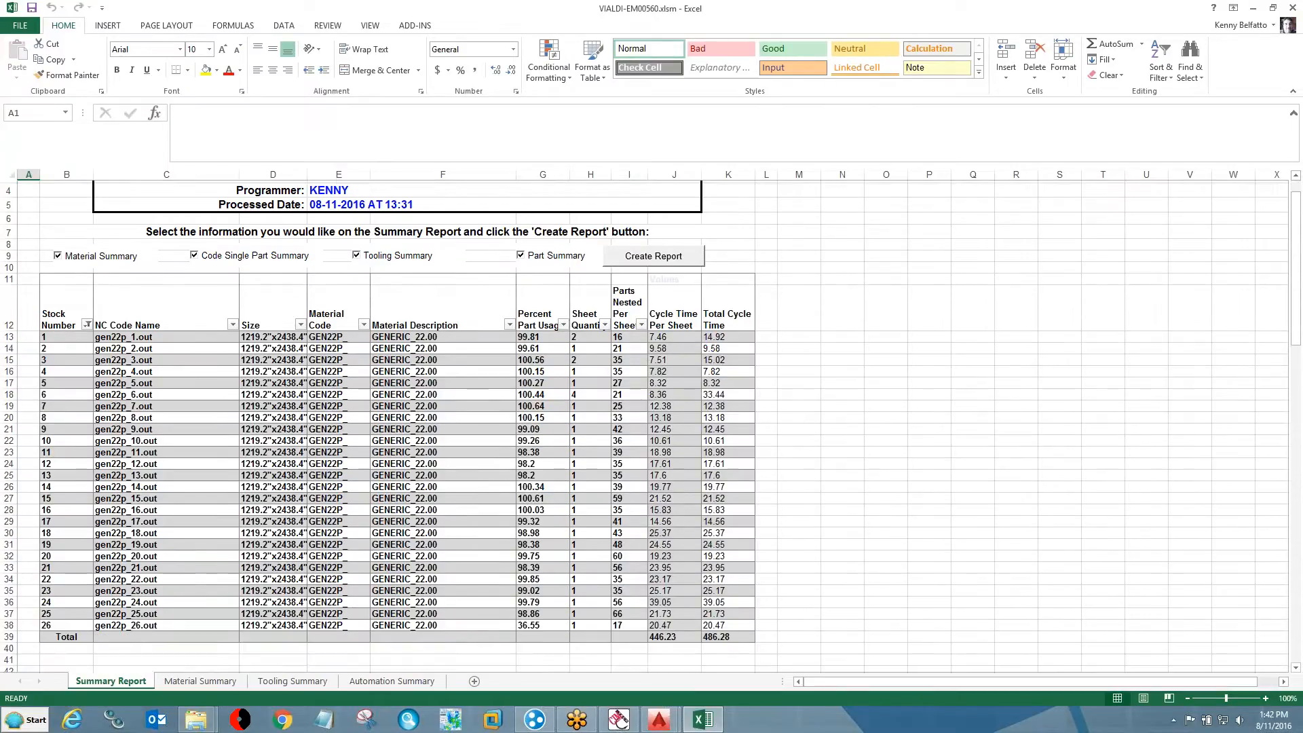
{"action": "left_click", "coordinate": [199, 681]}
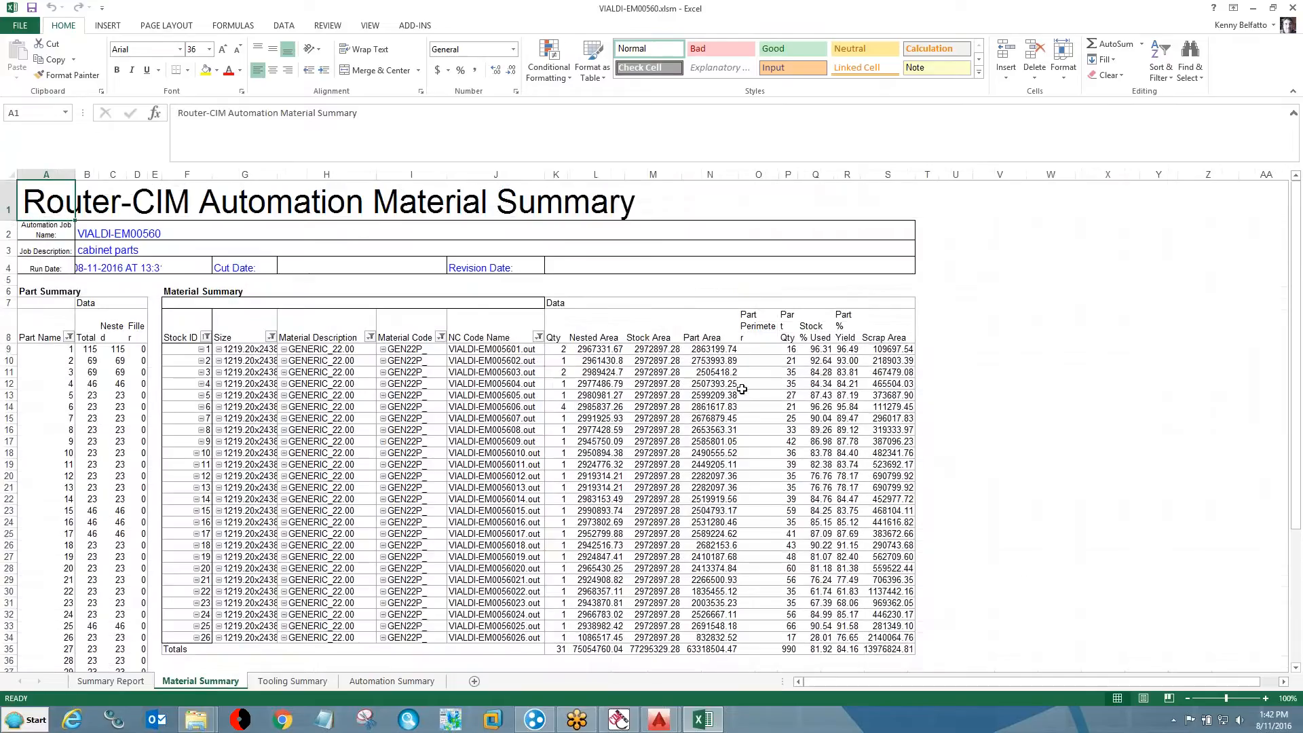
{"action": "scroll", "coordinate": [741, 388], "scroll_direction": "down", "scroll_amount": 1}
{"action": "mouse_move", "coordinate": [774, 174]}
{"action": "left_mouse_down"}
{"action": "mouse_move", "coordinate": [794, 171]}
{"action": "mouse_move", "coordinate": [738, 176]}
{"action": "mouse_move", "coordinate": [751, 175]}
{"action": "left_mouse_up"}
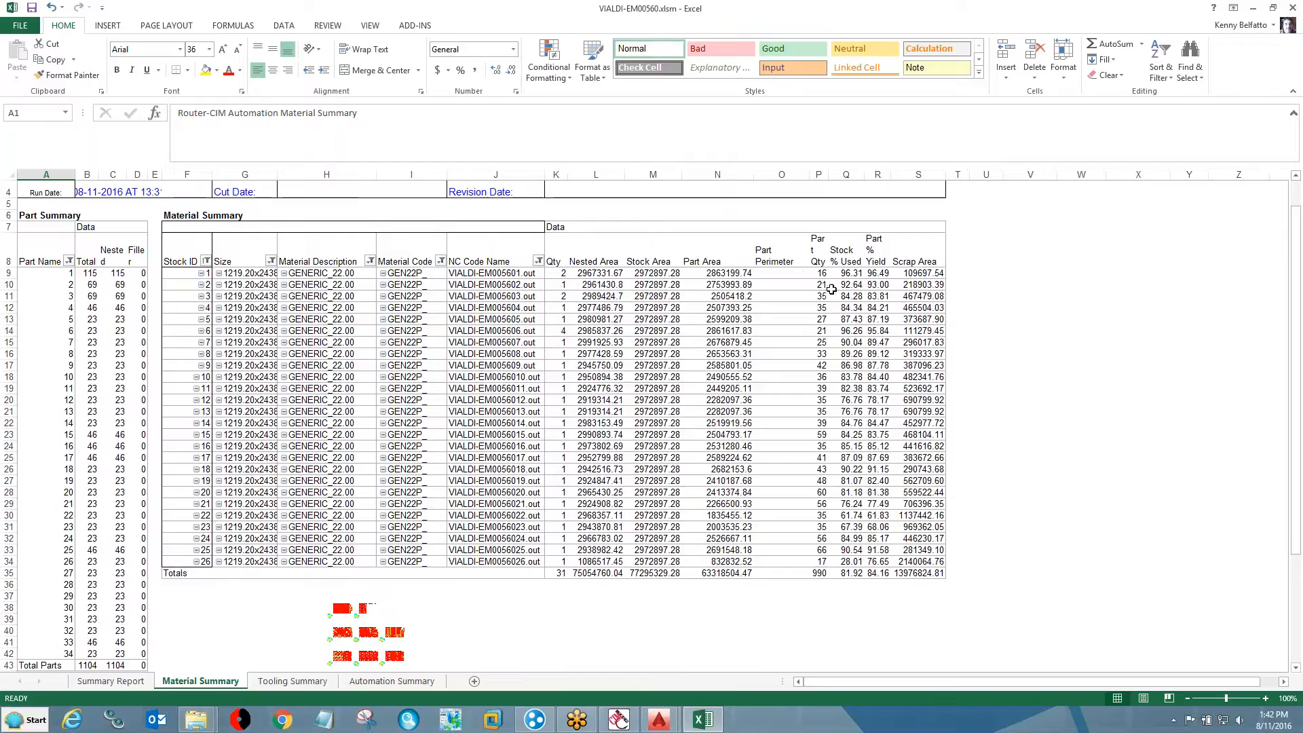
- Examine the part quantity, stock used and part yield figures in the material summary, then widen the Nested Area column
{"action": "left_click_drag", "start_coordinate": [819, 273], "coordinate": [902, 573]}
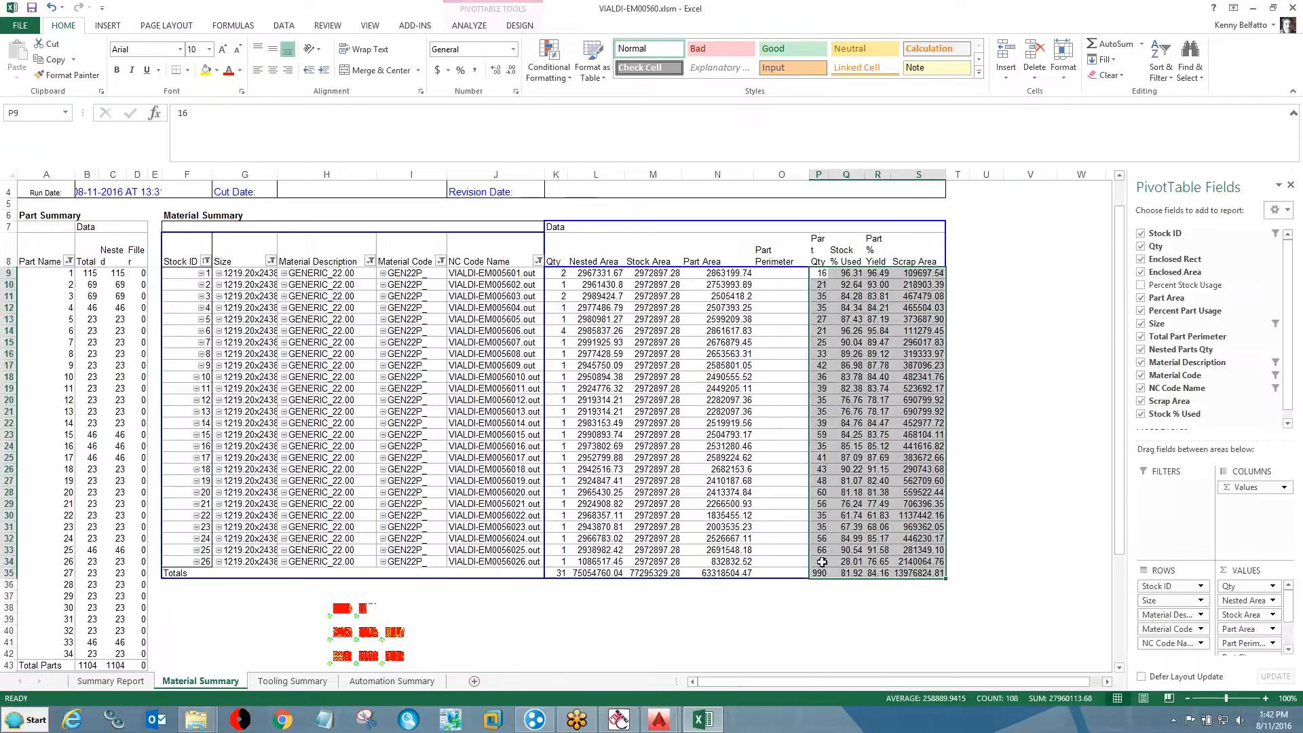
{"action": "left_click_drag", "start_coordinate": [858, 271], "coordinate": [857, 572]}
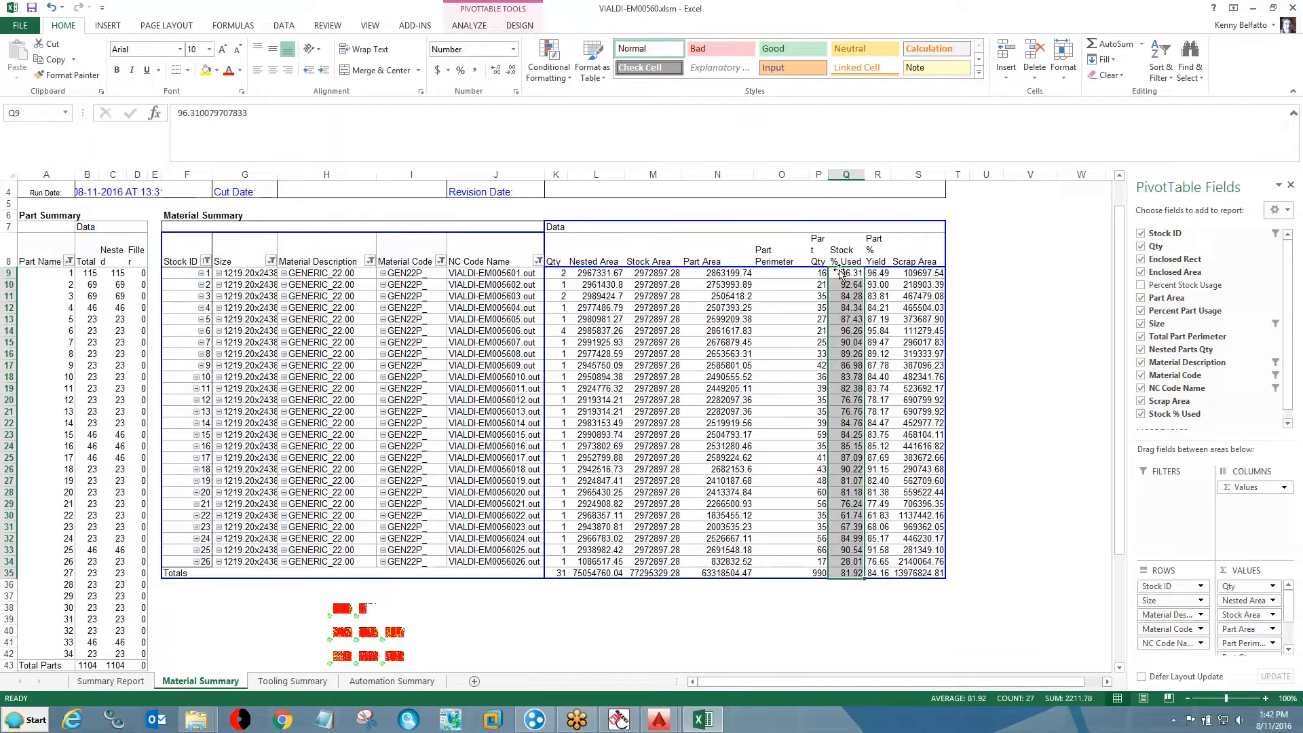
{"action": "left_click", "coordinate": [879, 574]}
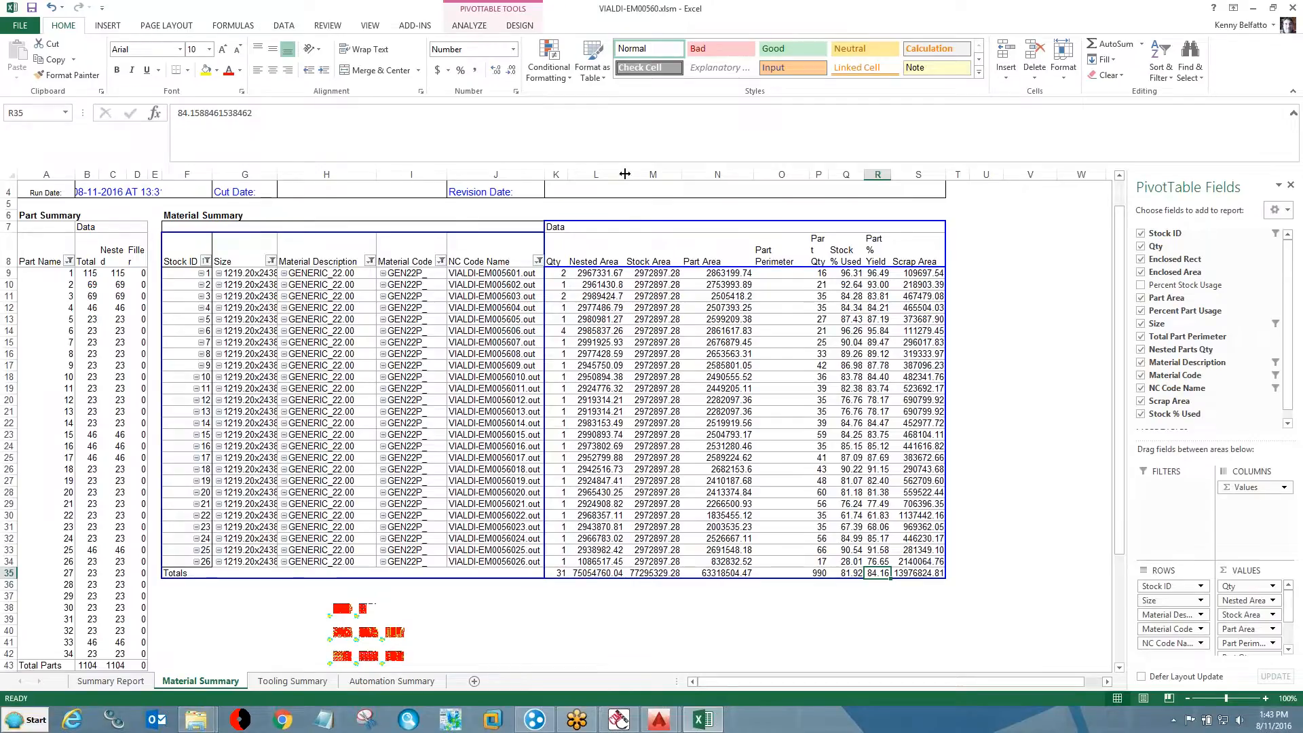
{"action": "left_click_drag", "start_coordinate": [624, 174], "coordinate": [673, 181]}
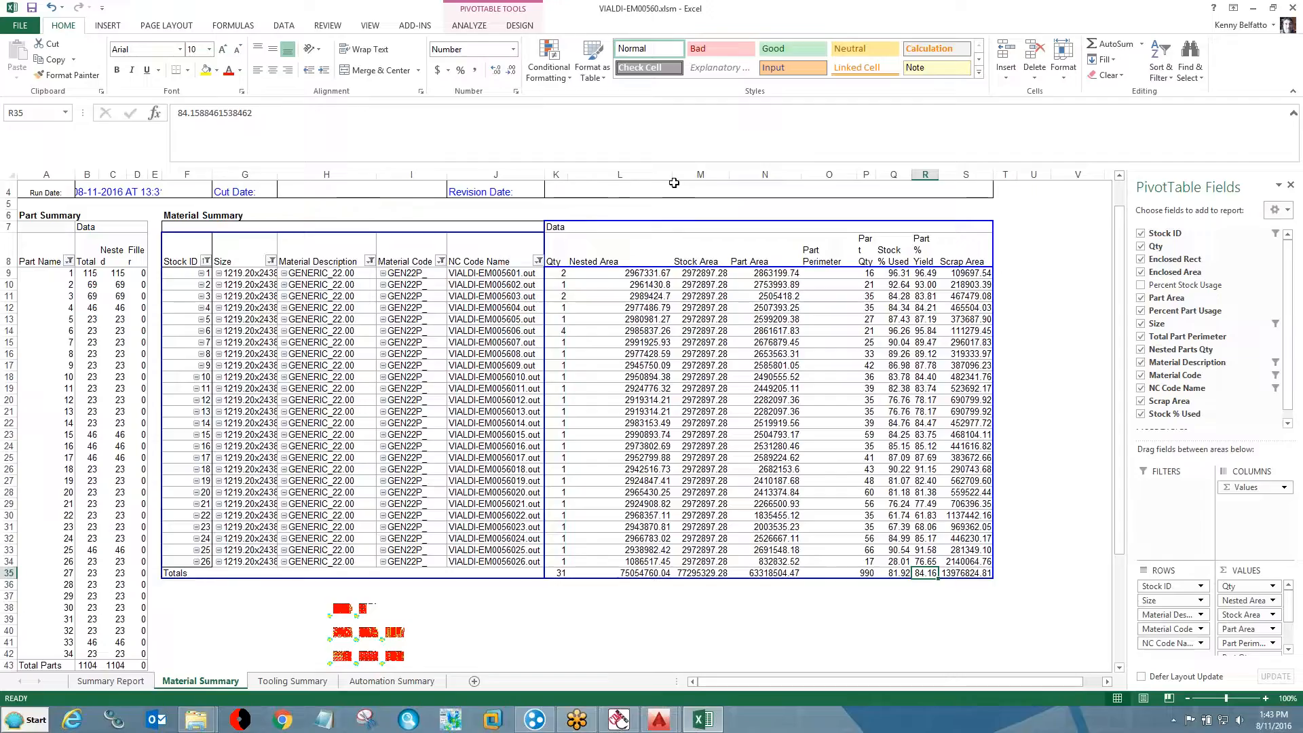
- Widen the Stock Area and Part Area columns of the Material Summary and examine the Summary Report's cycle times per sheet and sheet quantities
{"action": "left_click_drag", "start_coordinate": [733, 178], "coordinate": [872, 176]}
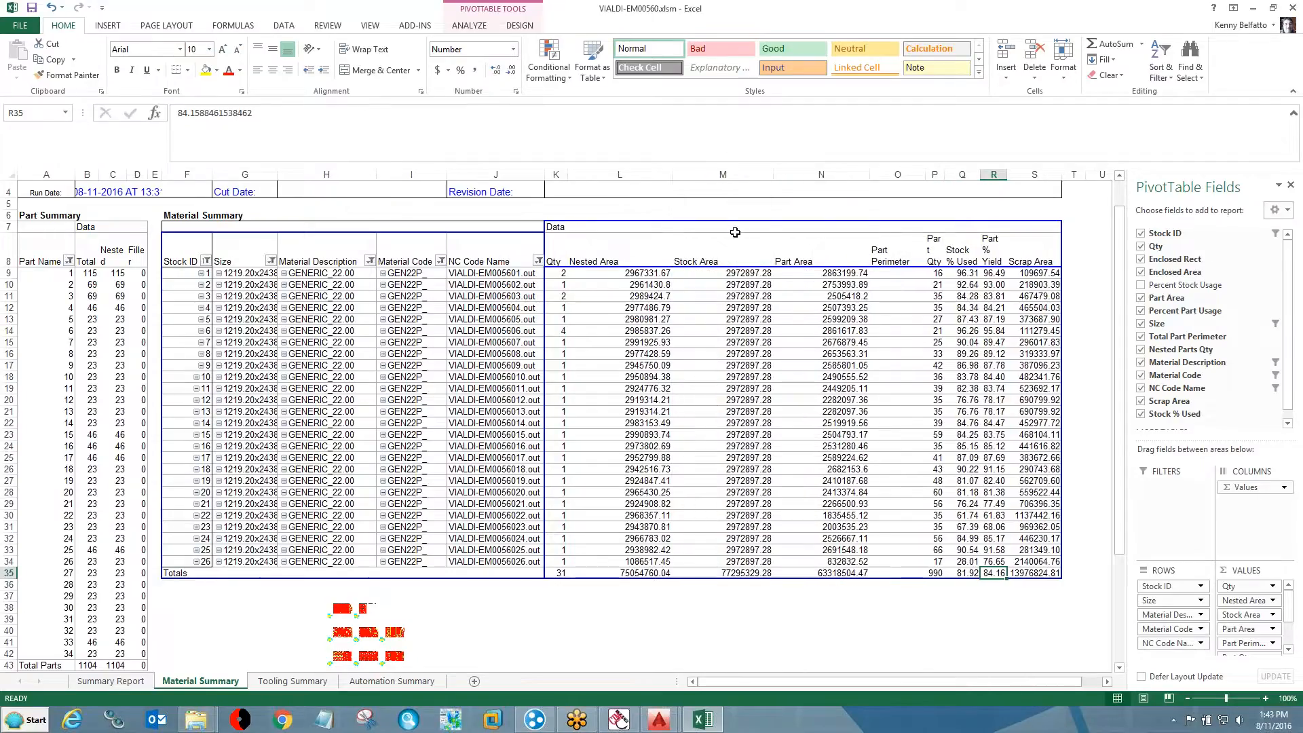
{"action": "left_click", "coordinate": [111, 681]}
{"action": "left_click_drag", "start_coordinate": [674, 292], "coordinate": [665, 590]}
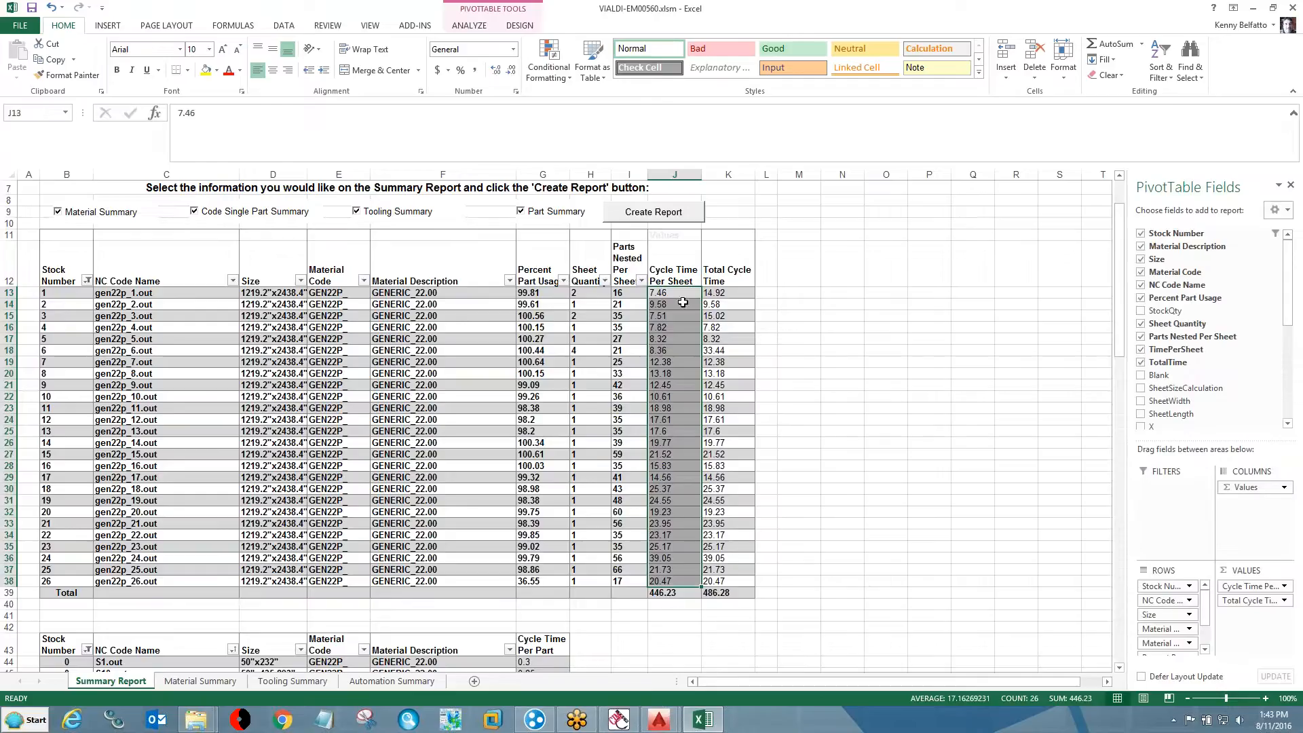
{"action": "left_click", "coordinate": [674, 274]}
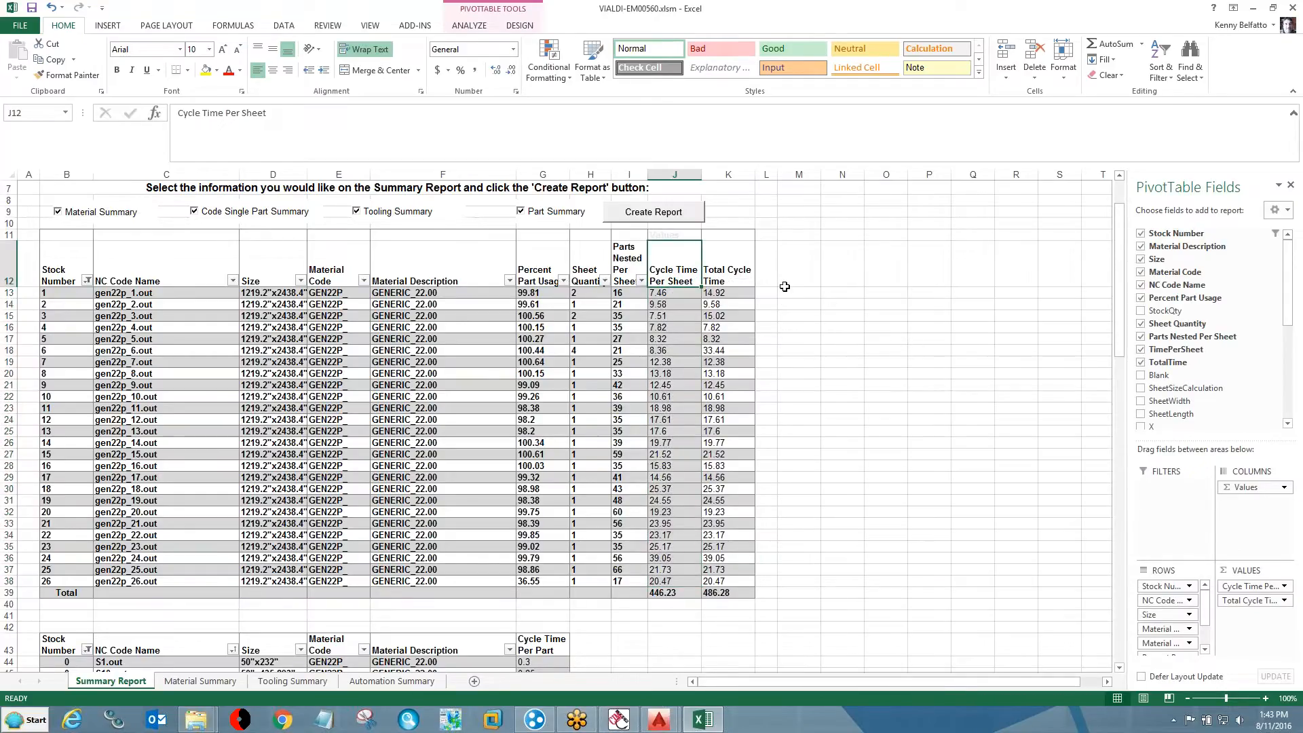
{"action": "mouse_move", "coordinate": [581, 296]}
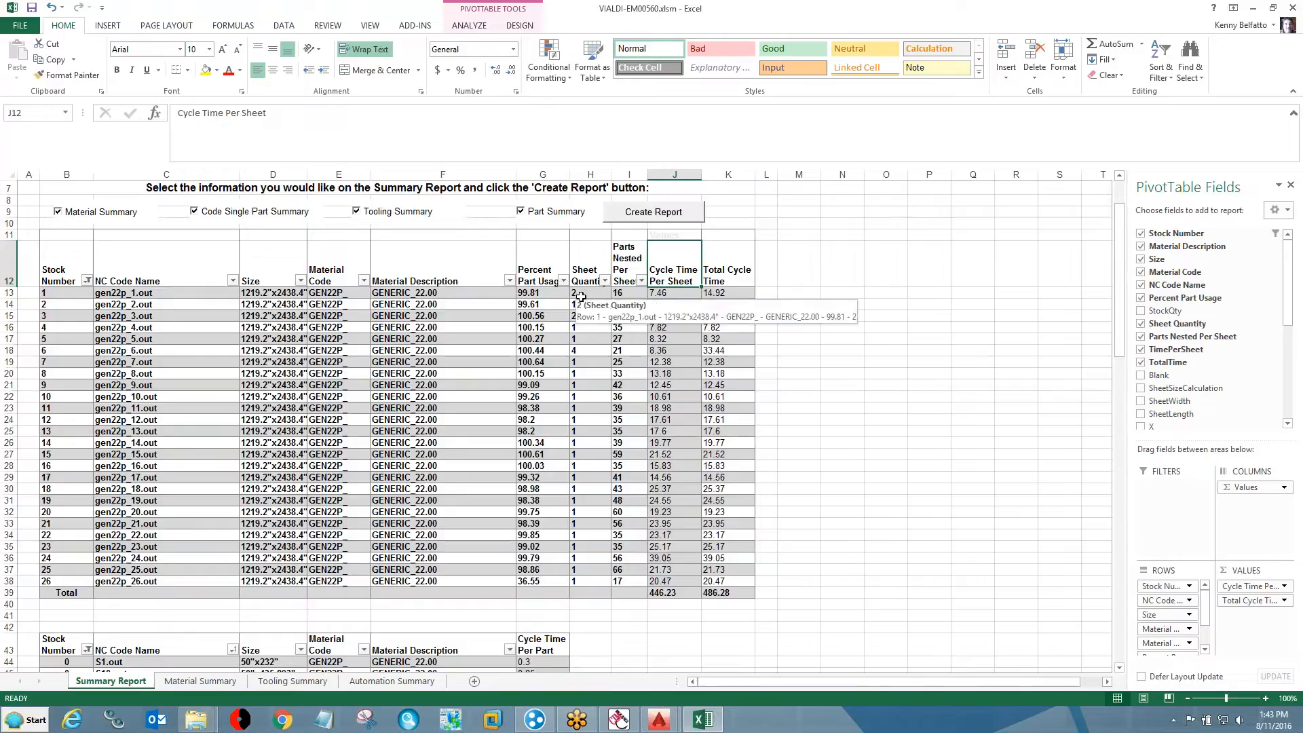
{"action": "left_click", "coordinate": [582, 296]}
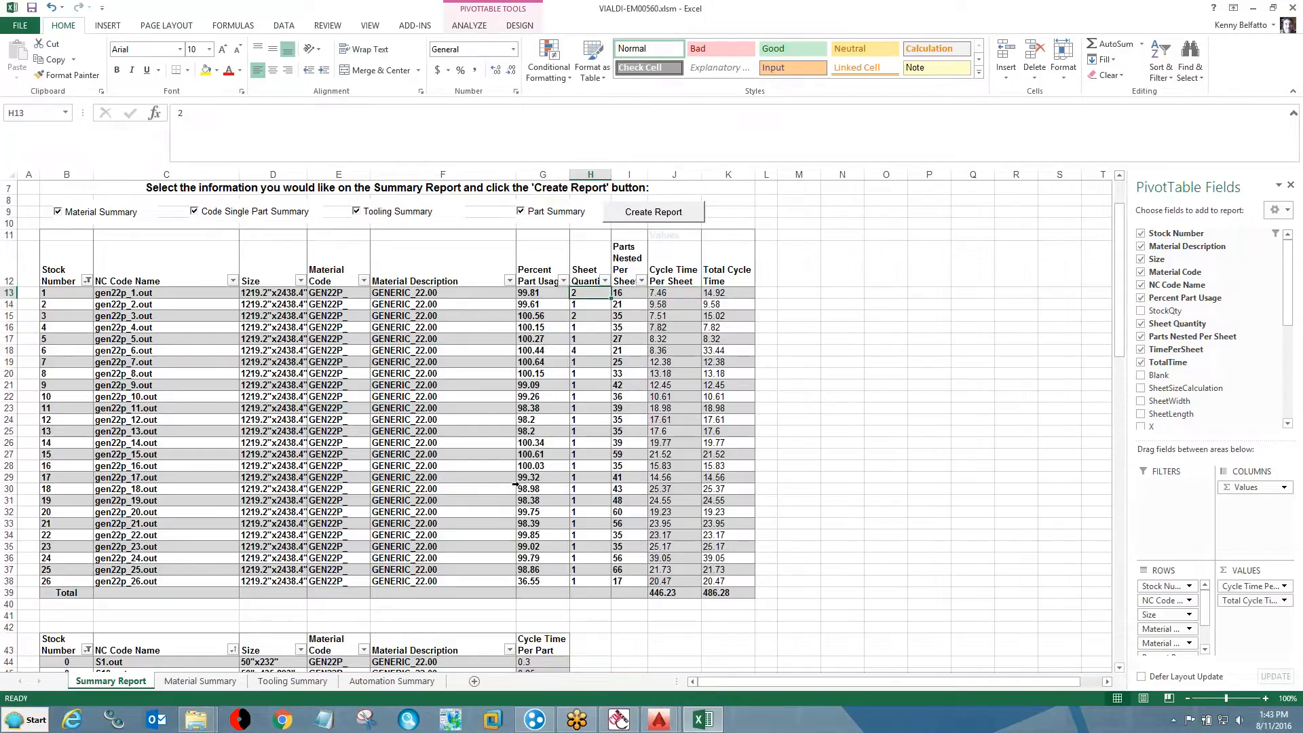
- Review the single part cycle times and their total in the Summary Report, returning to the sheet table
{"action": "scroll", "coordinate": [502, 481], "scroll_direction": "down", "scroll_amount": 3}
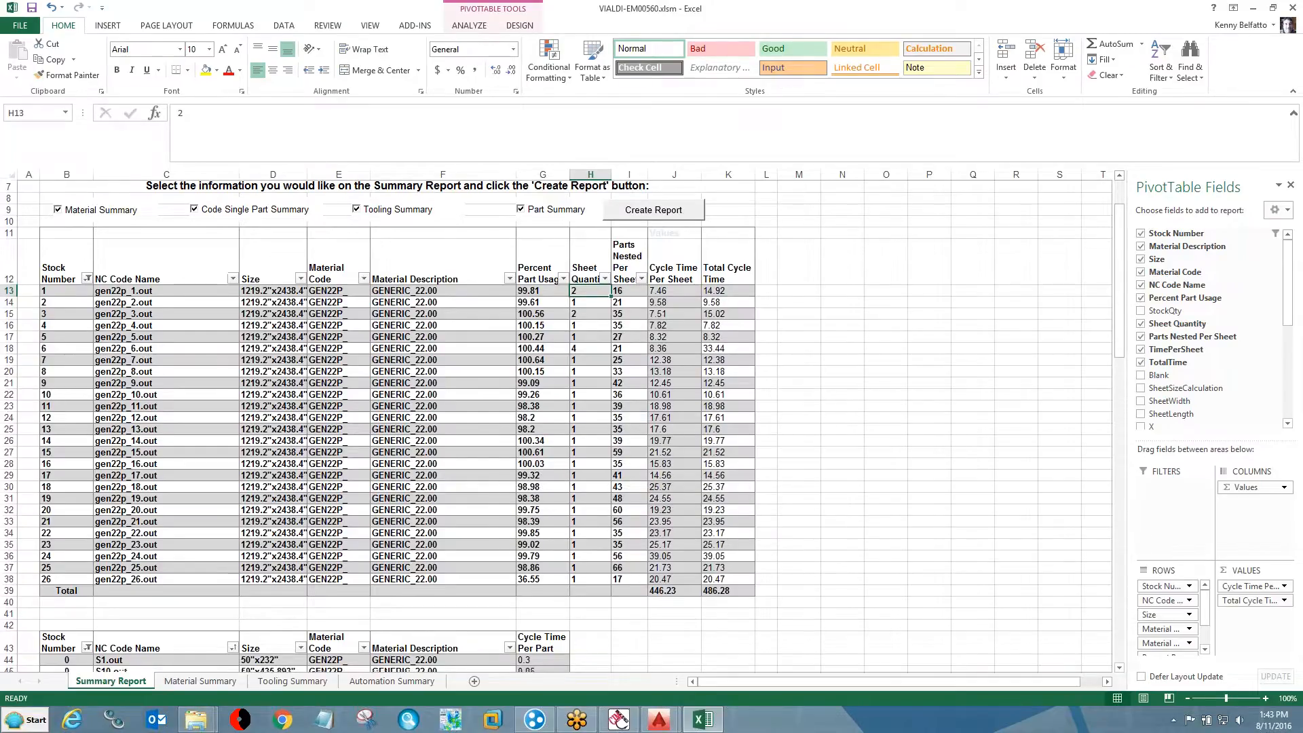
{"action": "scroll", "coordinate": [504, 480], "scroll_direction": "down", "scroll_amount": 10}
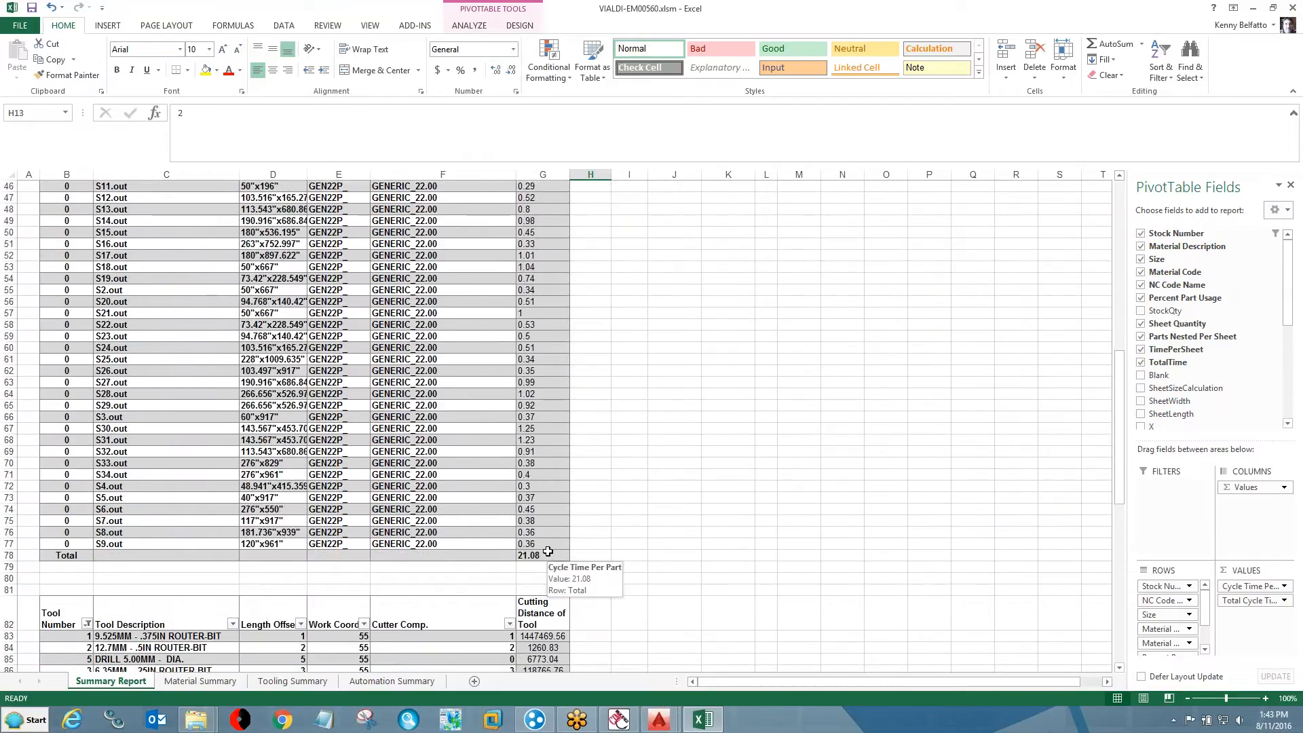
{"action": "scroll", "coordinate": [543, 538], "scroll_direction": "down", "scroll_amount": 2}
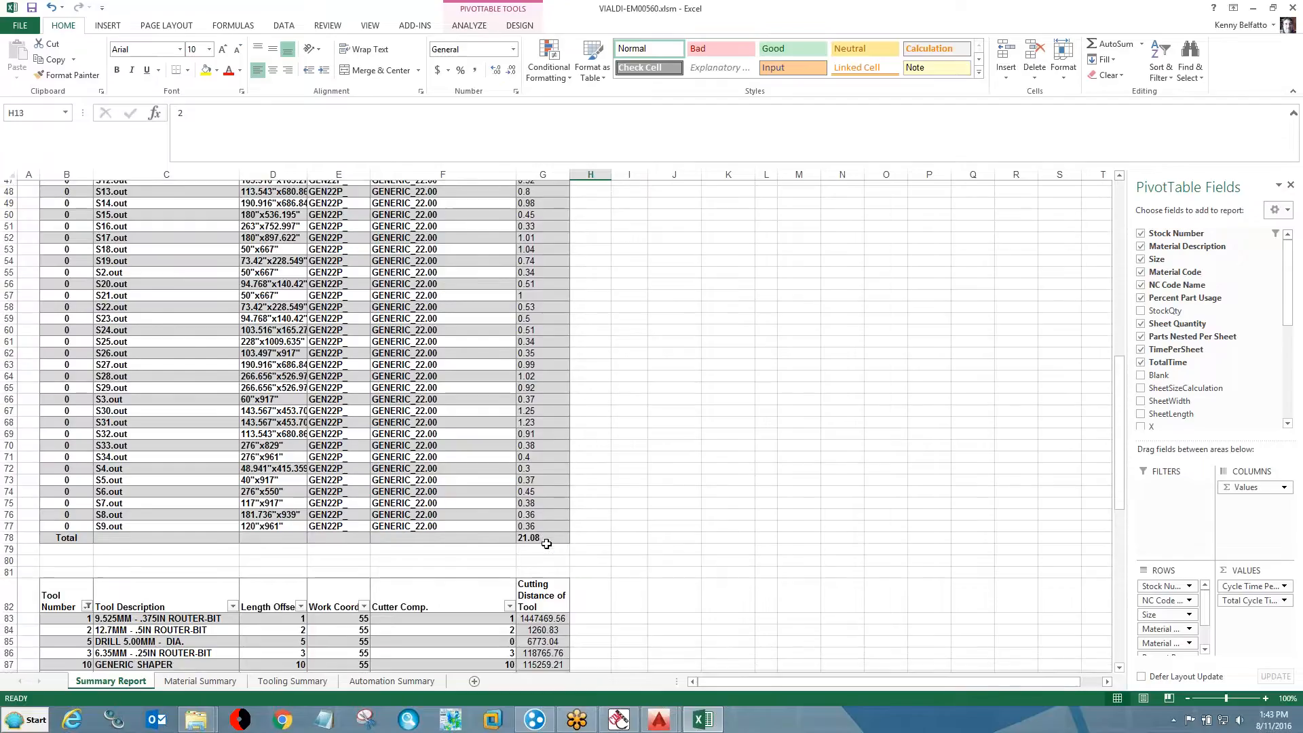
{"action": "scroll", "coordinate": [556, 557], "scroll_direction": "up", "scroll_amount": 14}
{"action": "scroll", "coordinate": [573, 548], "scroll_direction": "up", "scroll_amount": 1}
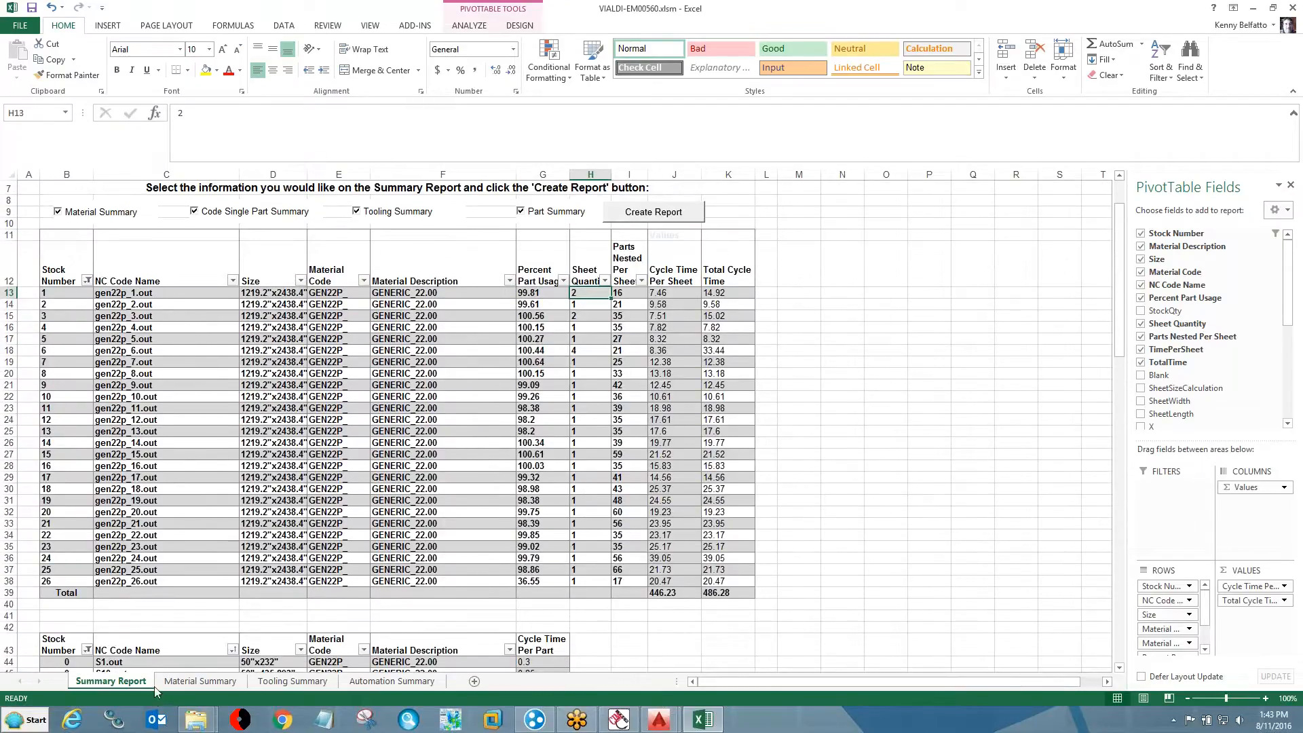
- Check the Material Summary briefly and compare the Summary Report's Cycle Time Per Sheet with the sheet quantities, ending on stock number 6
{"action": "left_click", "coordinate": [205, 682]}
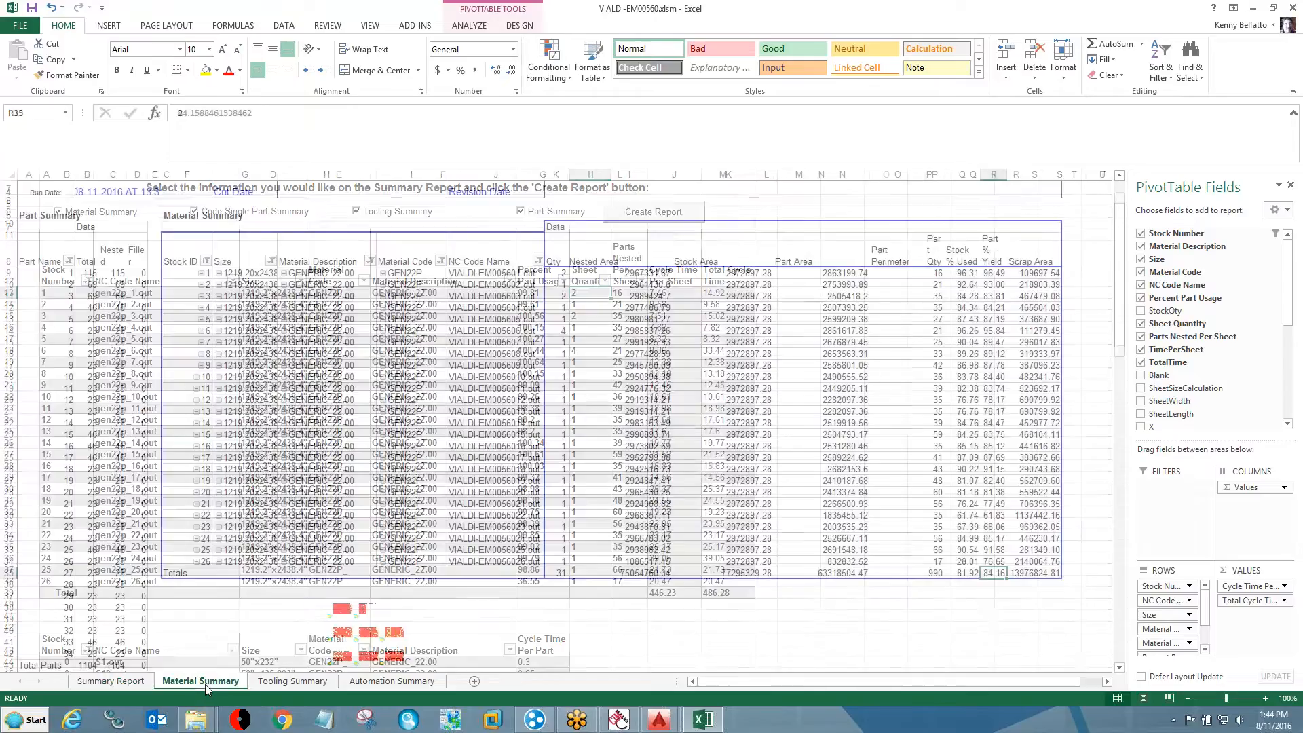
{"action": "left_click", "coordinate": [107, 681]}
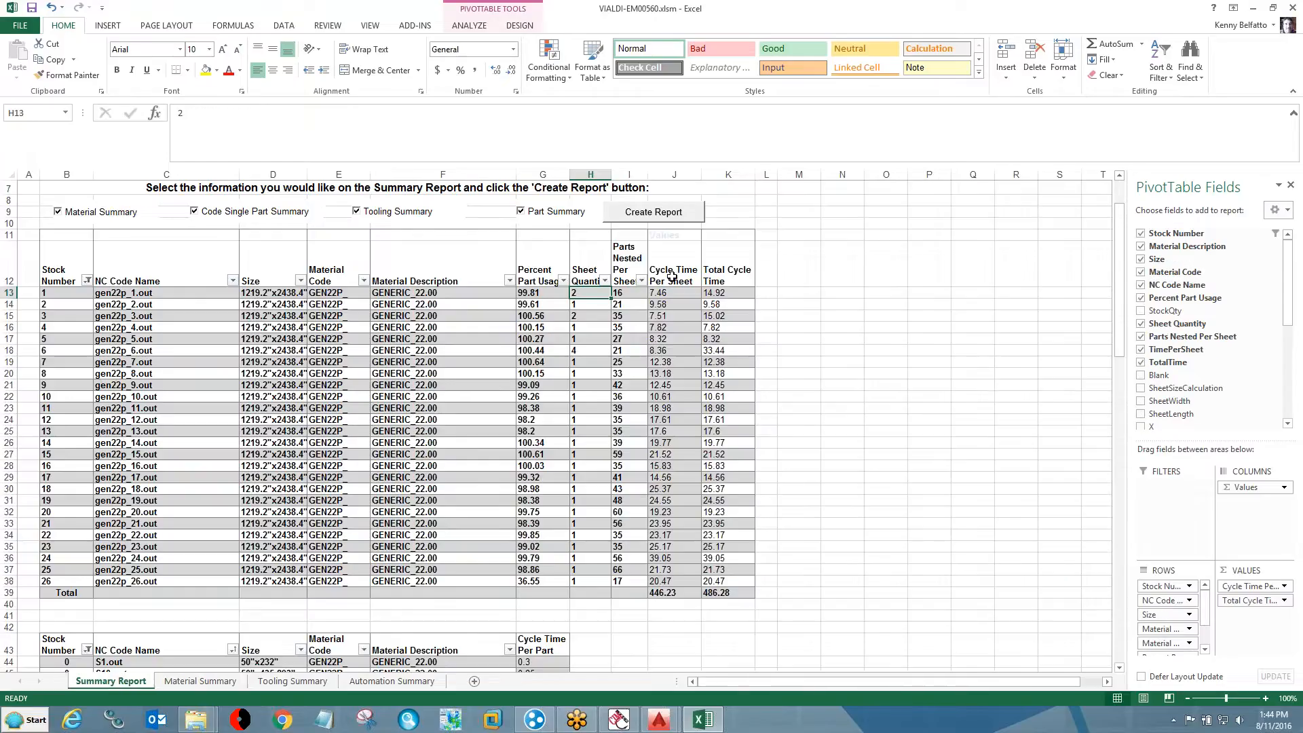
{"action": "left_click", "coordinate": [672, 278]}
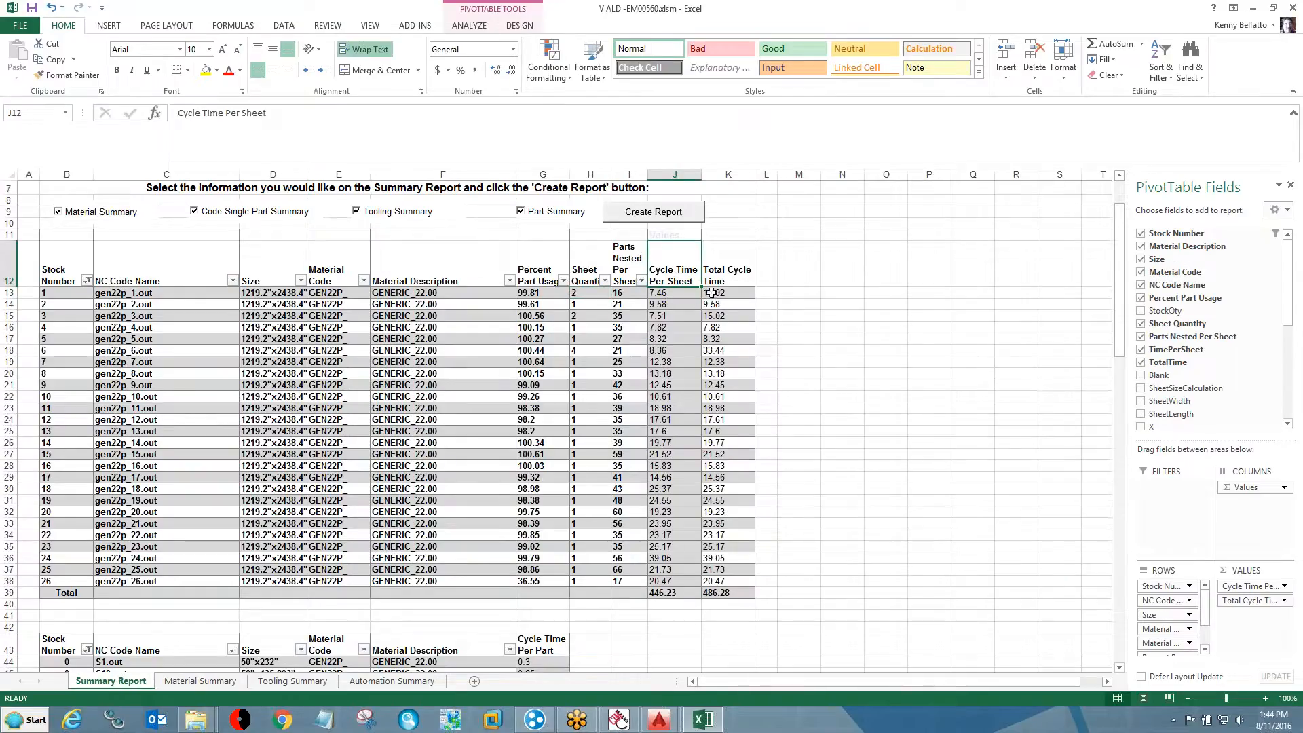
{"action": "left_click", "coordinate": [582, 293]}
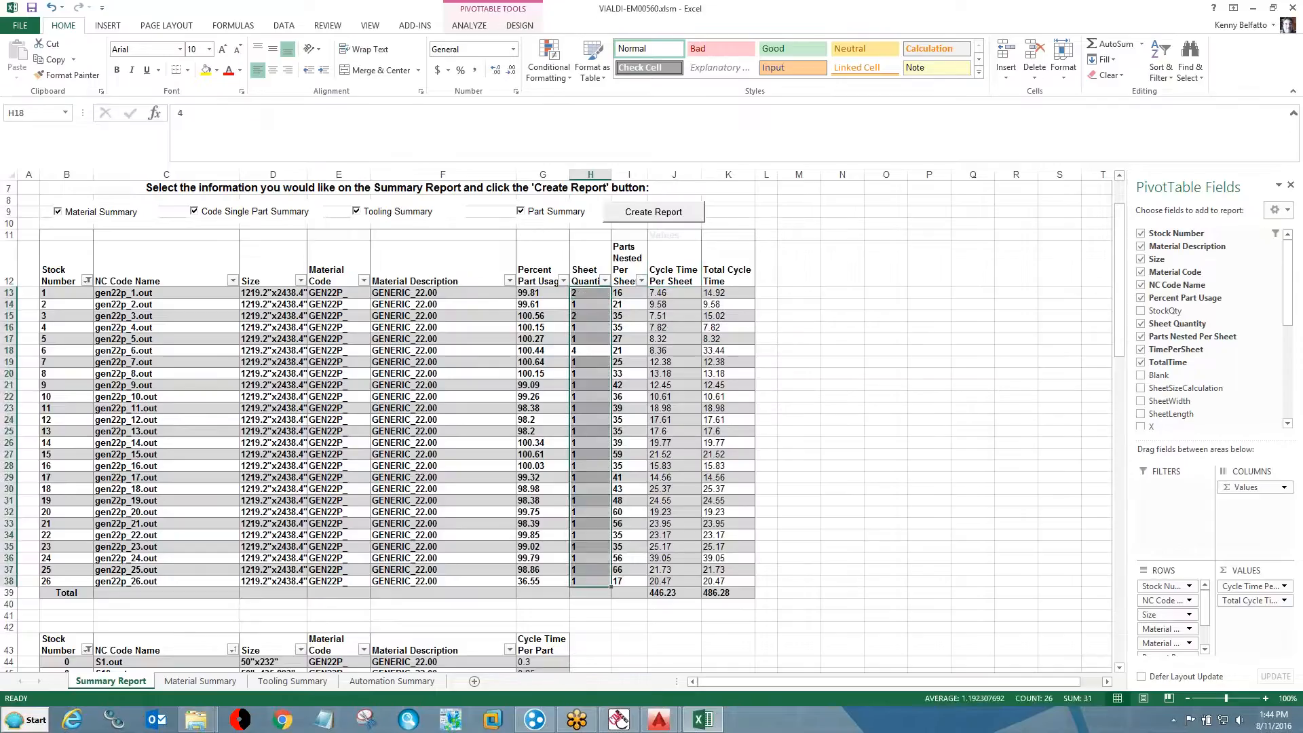
{"action": "left_click", "coordinate": [575, 350]}
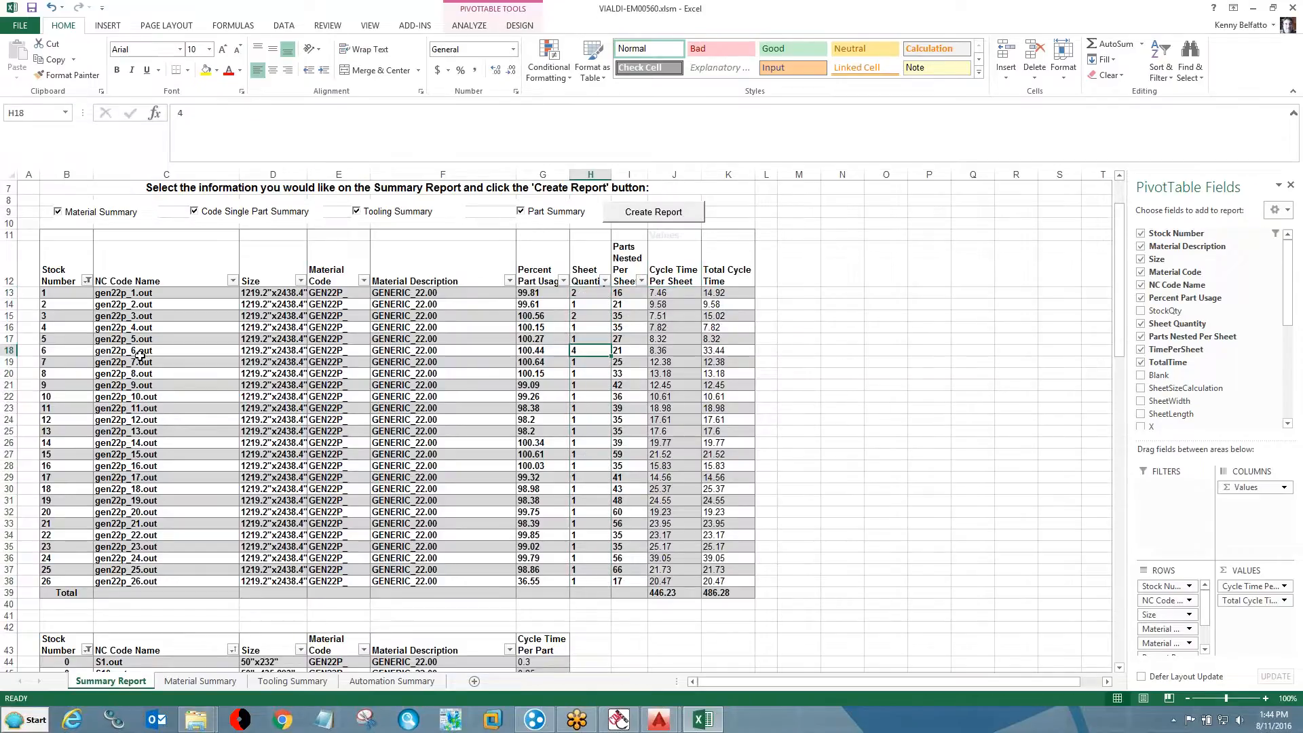
- Switch to the gen22p_ drawing in AutoCAD and locate the nested sheet and nesting report for stock #6
{"action": "left_click", "coordinate": [656, 722]}
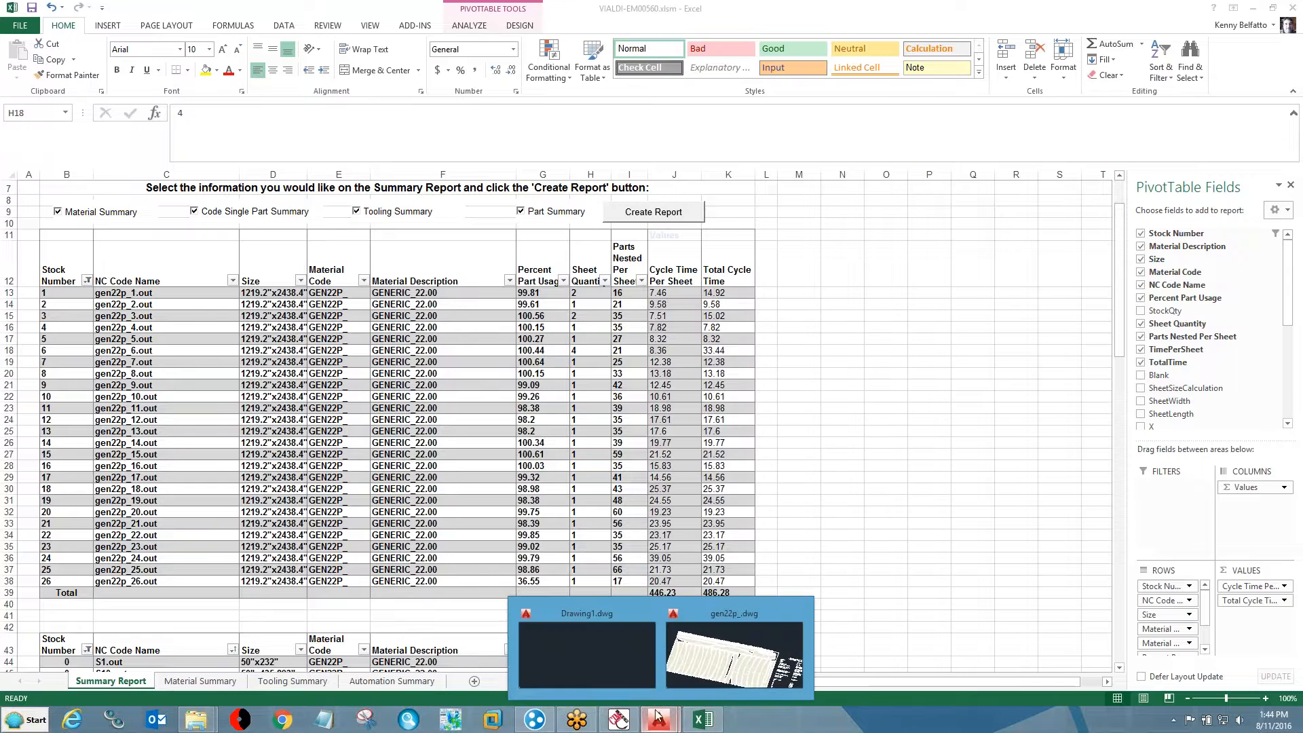
{"action": "left_click", "coordinate": [731, 625]}
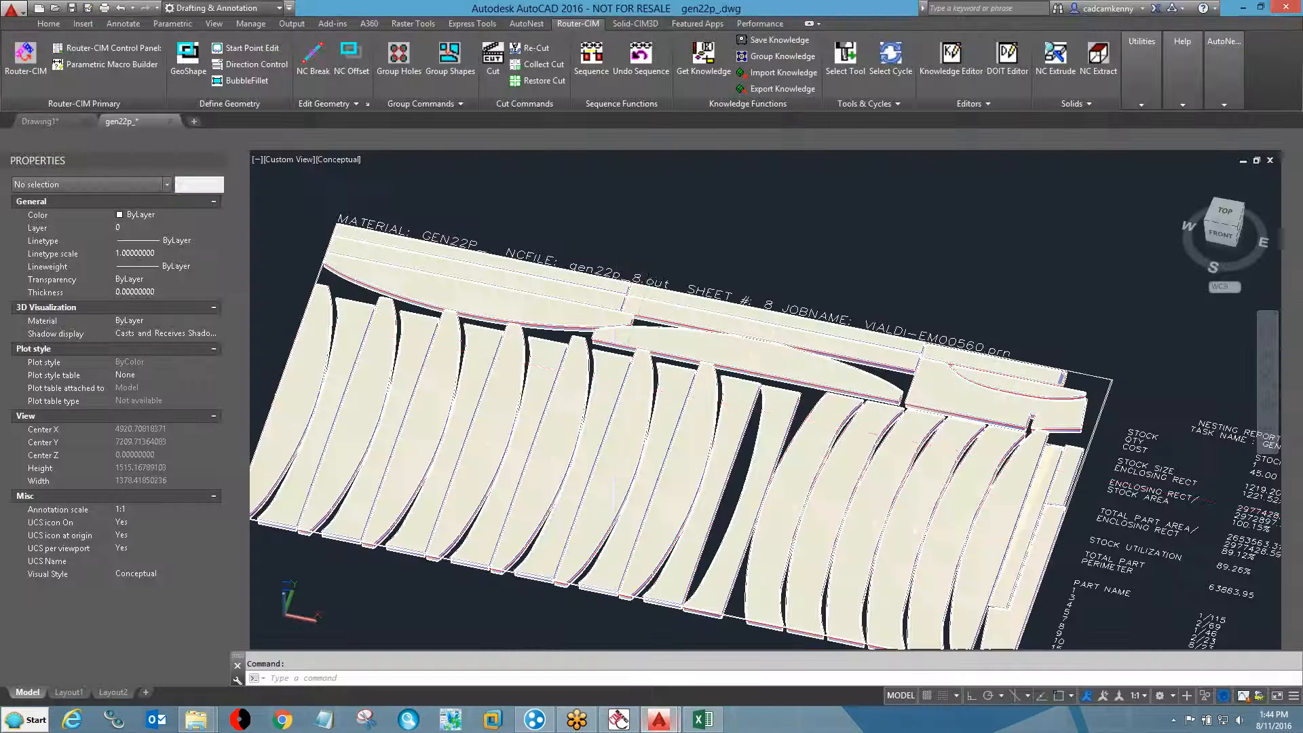
{"action": "scroll", "coordinate": [606, 384], "scroll_direction": "down", "scroll_amount": 6}
{"action": "mouse_move", "coordinate": [485, 406]}
{"action": "middle_mouse_down"}
{"action": "mouse_move", "coordinate": [692, 223]}
{"action": "mouse_move", "coordinate": [782, 231]}
{"action": "middle_mouse_up"}
{"action": "scroll", "coordinate": [902, 407], "scroll_direction": "down", "scroll_amount": 2}
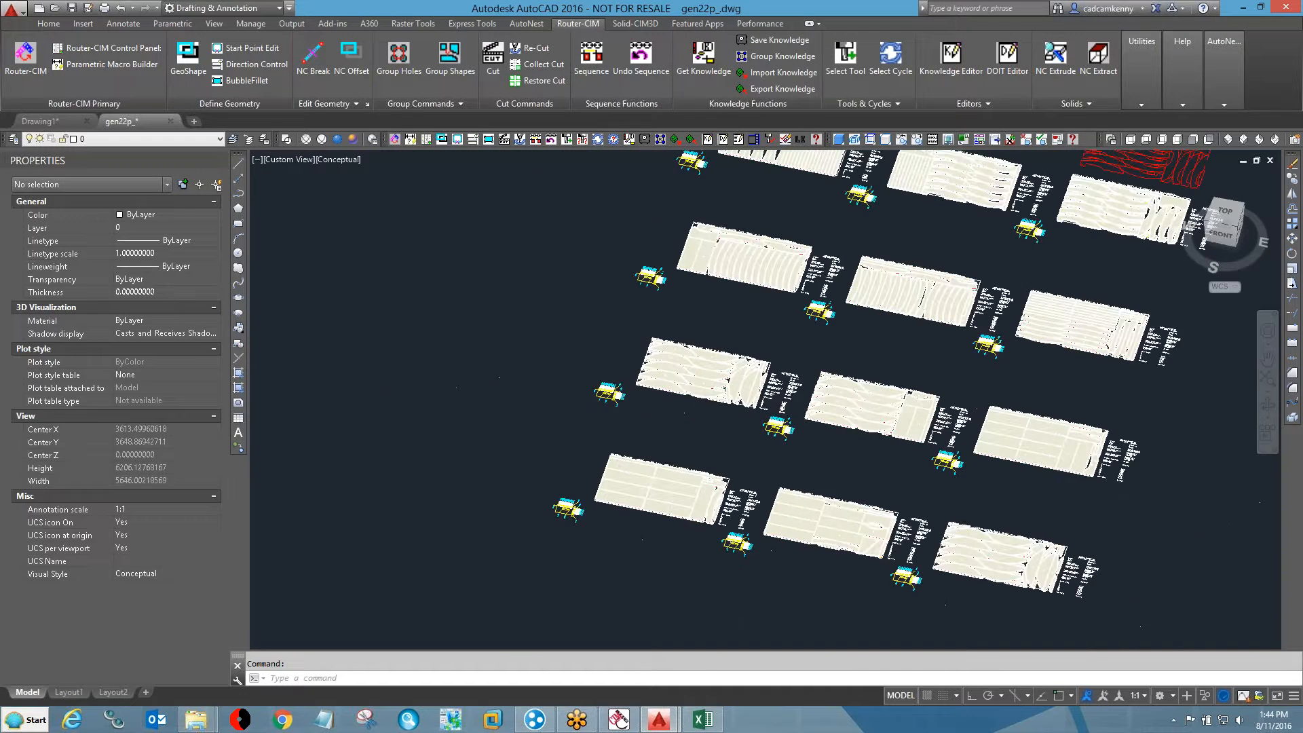
{"action": "scroll", "coordinate": [848, 401], "scroll_direction": "down", "scroll_amount": 2}
{"action": "scroll", "coordinate": [848, 401], "scroll_direction": "up", "scroll_amount": 6}
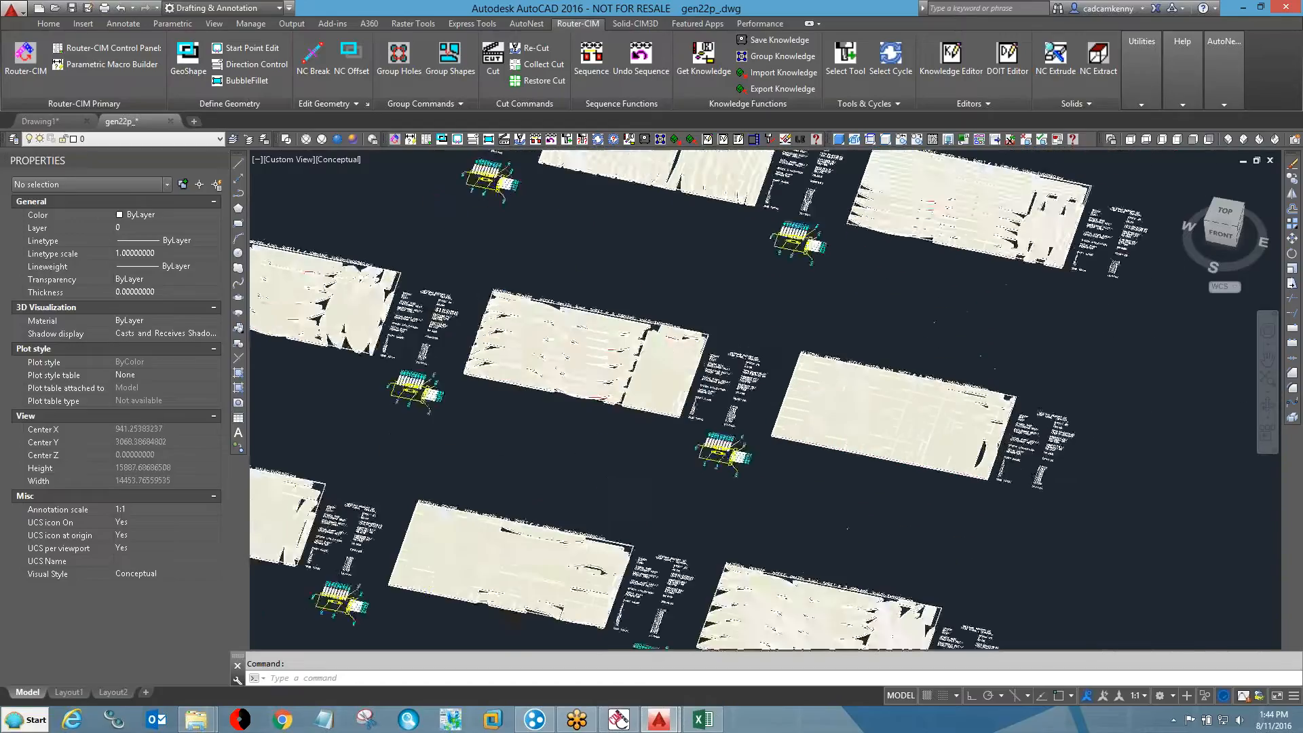
{"action": "scroll", "coordinate": [1054, 398], "scroll_direction": "up", "scroll_amount": 10}
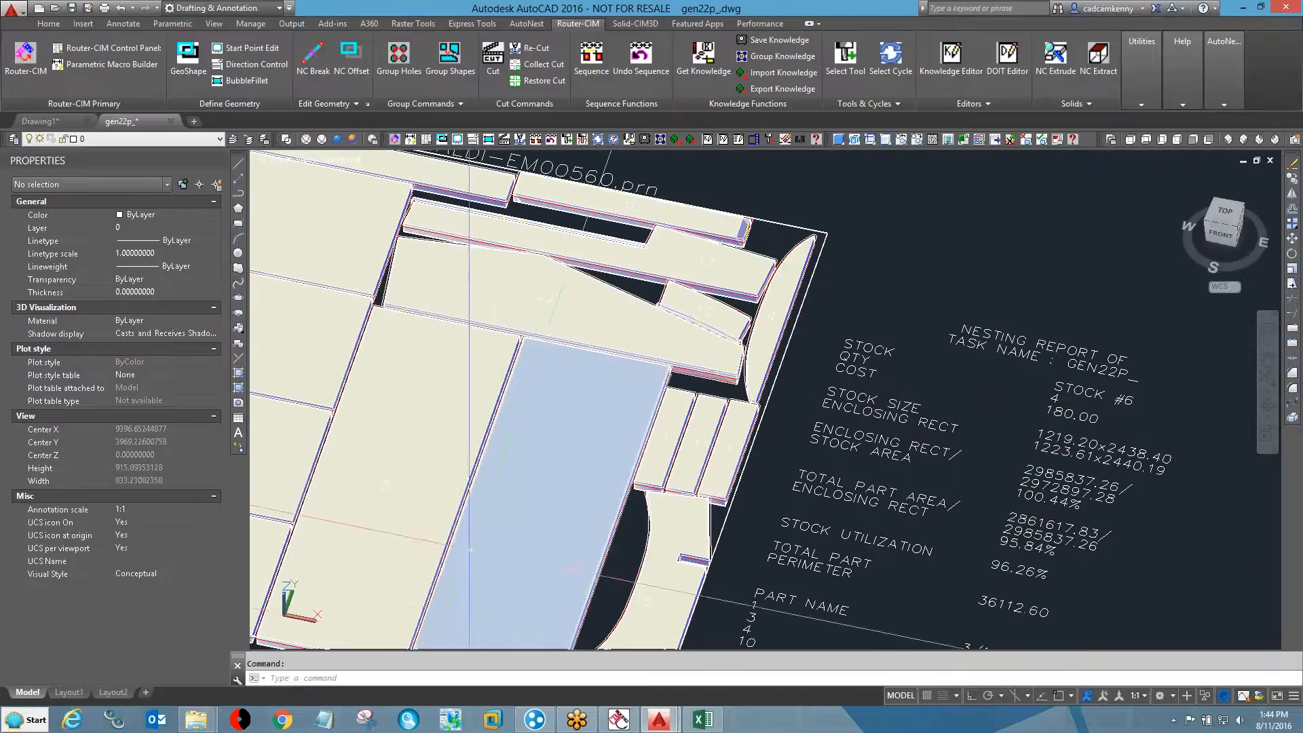
- Return to the Excel workbook and review the Summary Report's single part, tooling and part quantity tables
{"action": "left_click", "coordinate": [701, 720]}
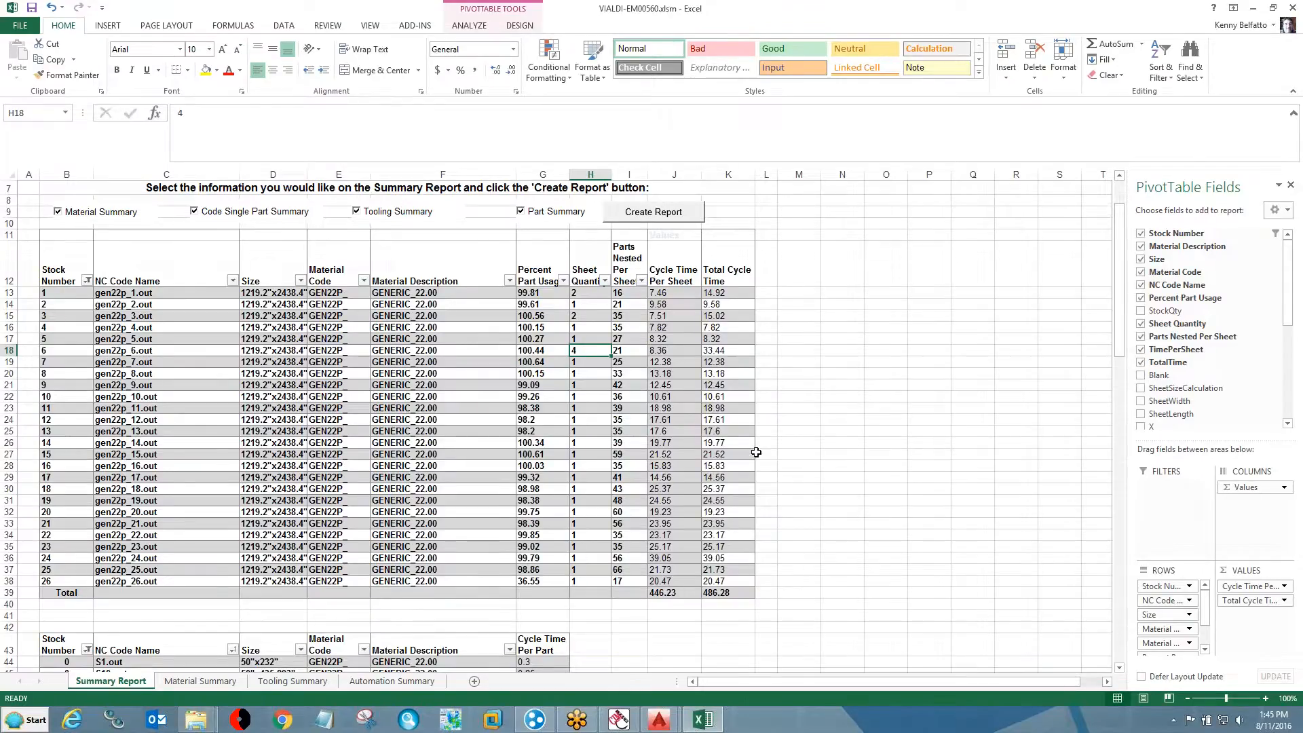
{"action": "scroll", "coordinate": [756, 452], "scroll_direction": "down", "scroll_amount": 5}
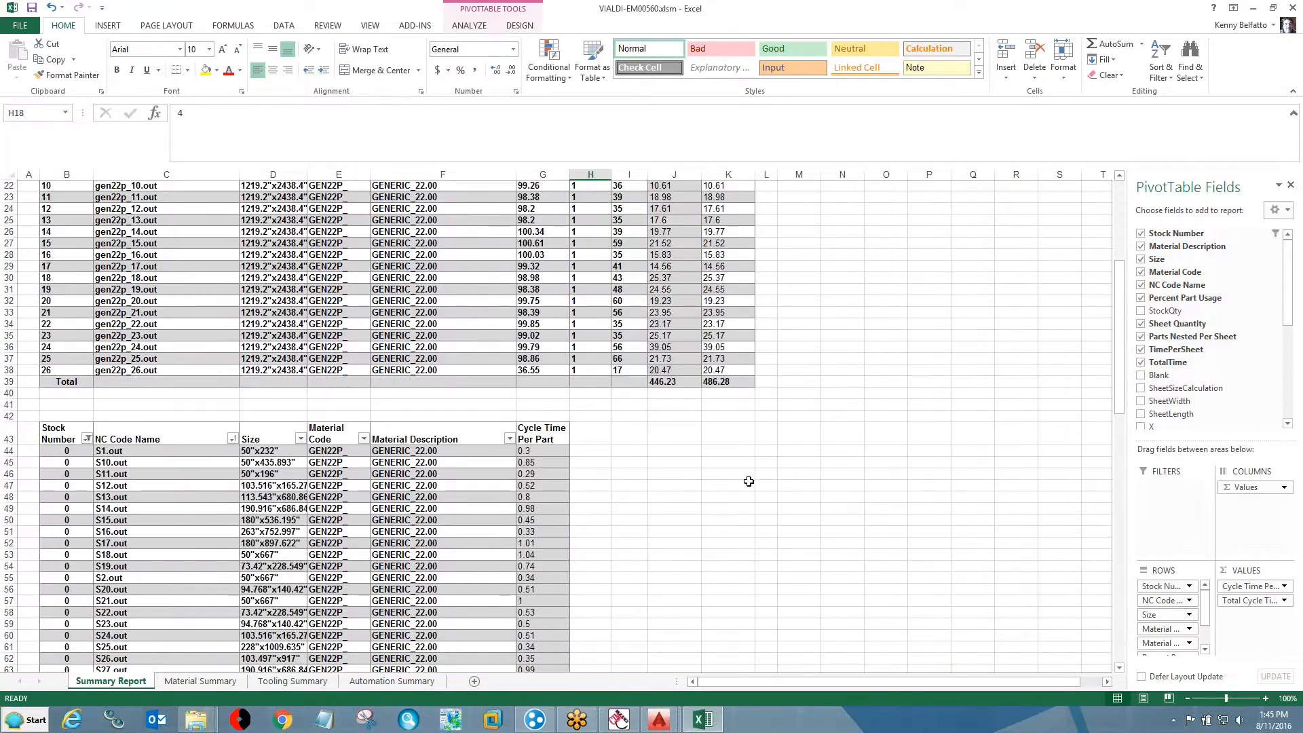
{"action": "scroll", "coordinate": [748, 482], "scroll_direction": "down", "scroll_amount": 6}
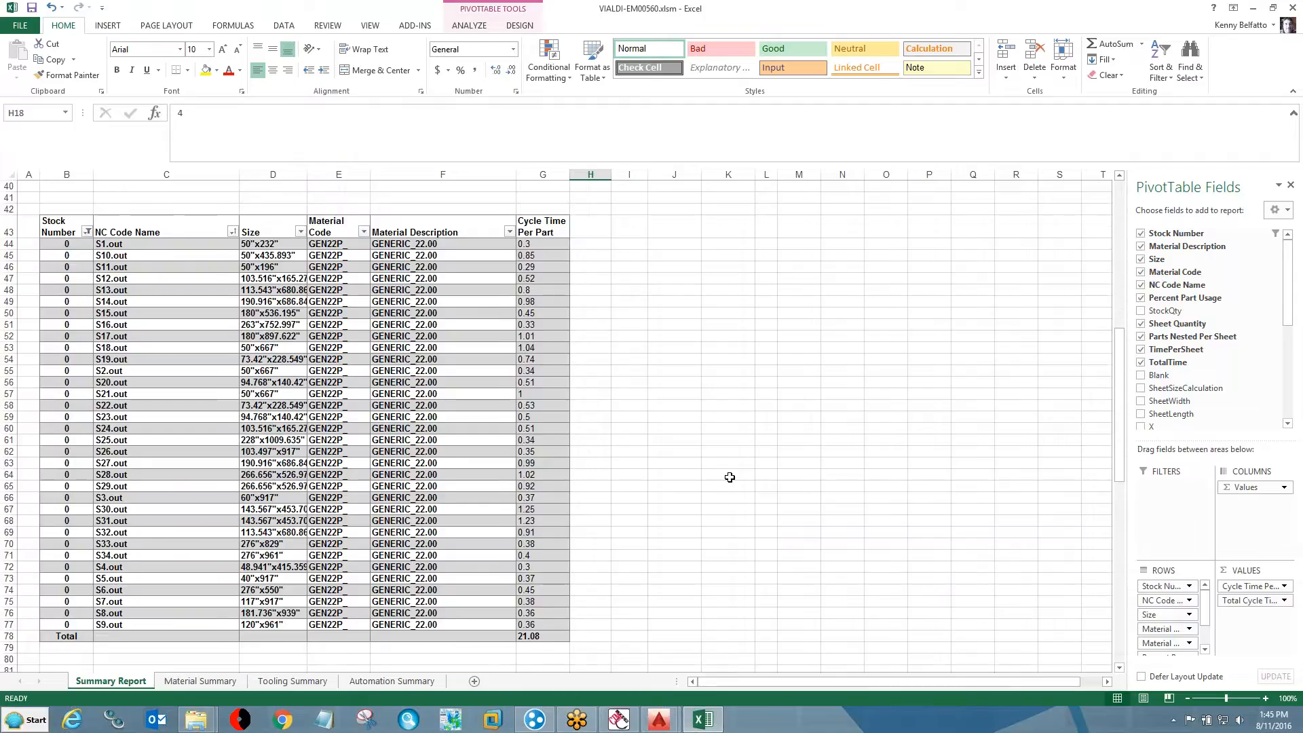
{"action": "scroll", "coordinate": [729, 477], "scroll_direction": "down", "scroll_amount": 10}
{"action": "scroll", "coordinate": [721, 486], "scroll_direction": "down", "scroll_amount": 4}
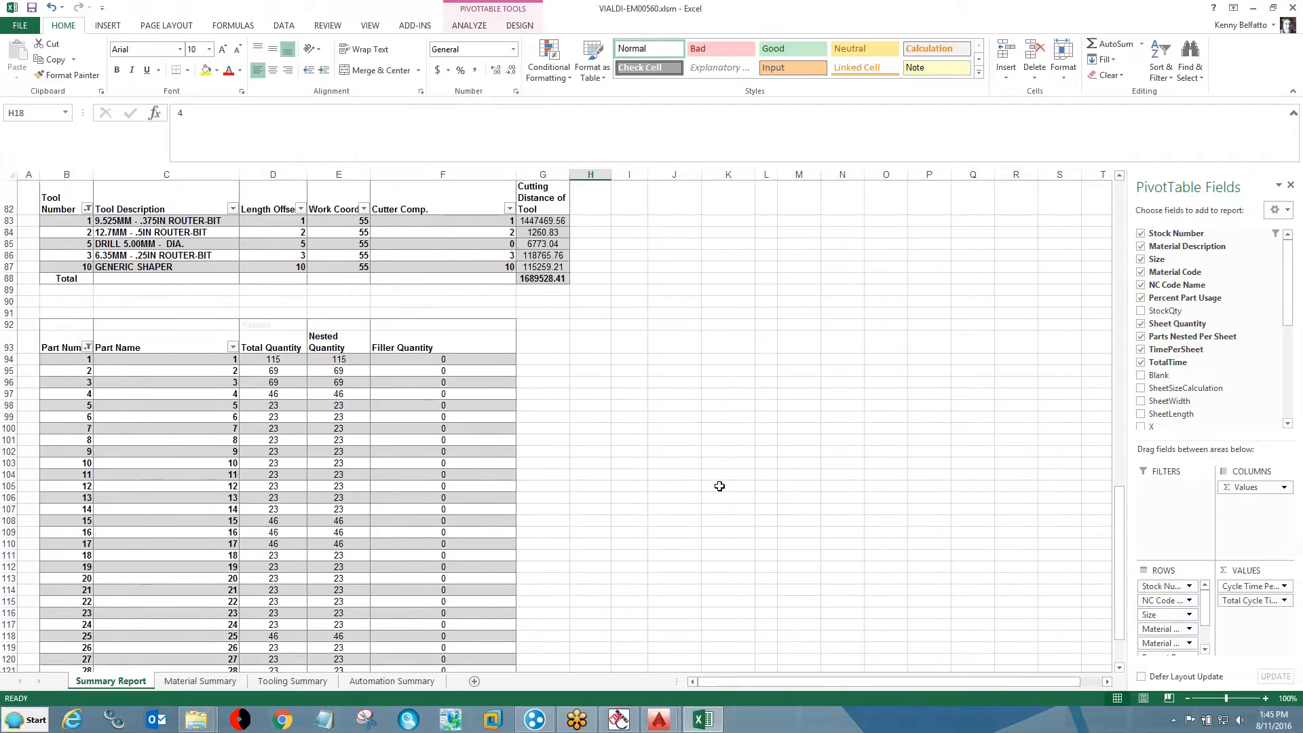
{"action": "scroll", "coordinate": [702, 486], "scroll_direction": "up", "scroll_amount": 1}
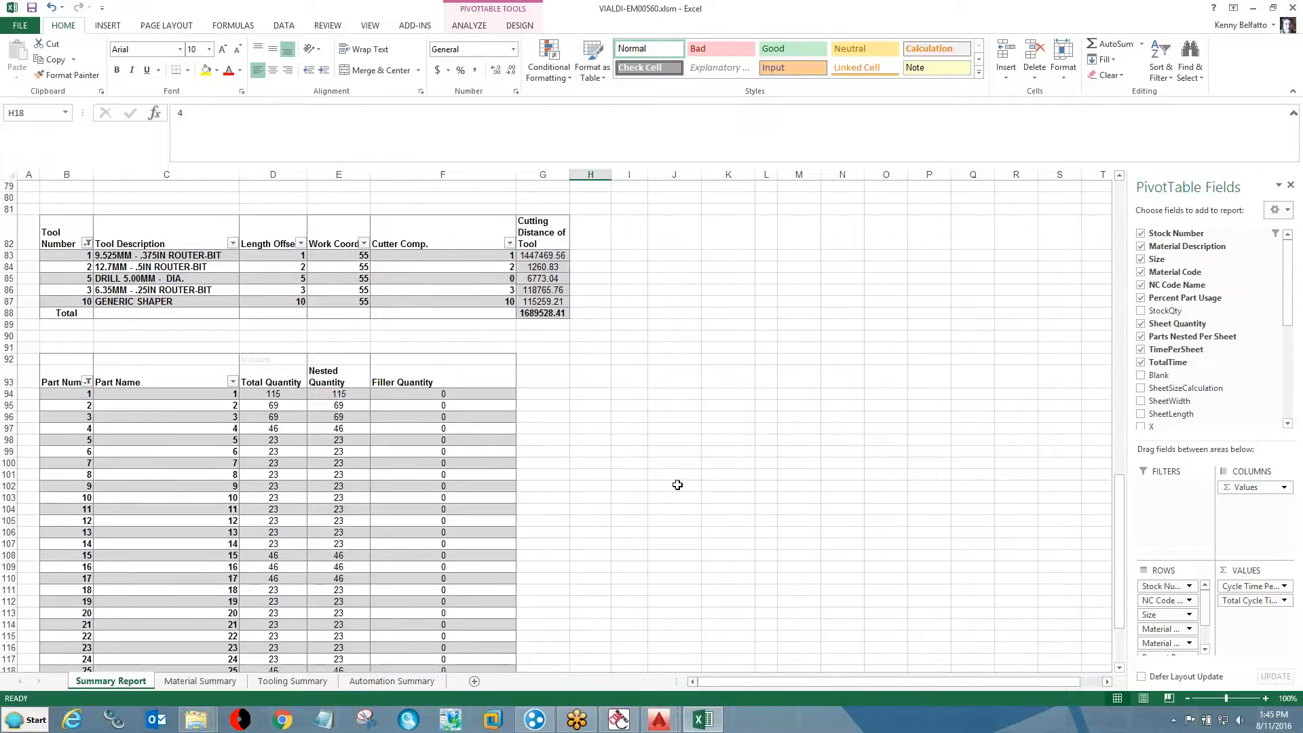
{"action": "scroll", "coordinate": [672, 477], "scroll_direction": "up", "scroll_amount": 20}
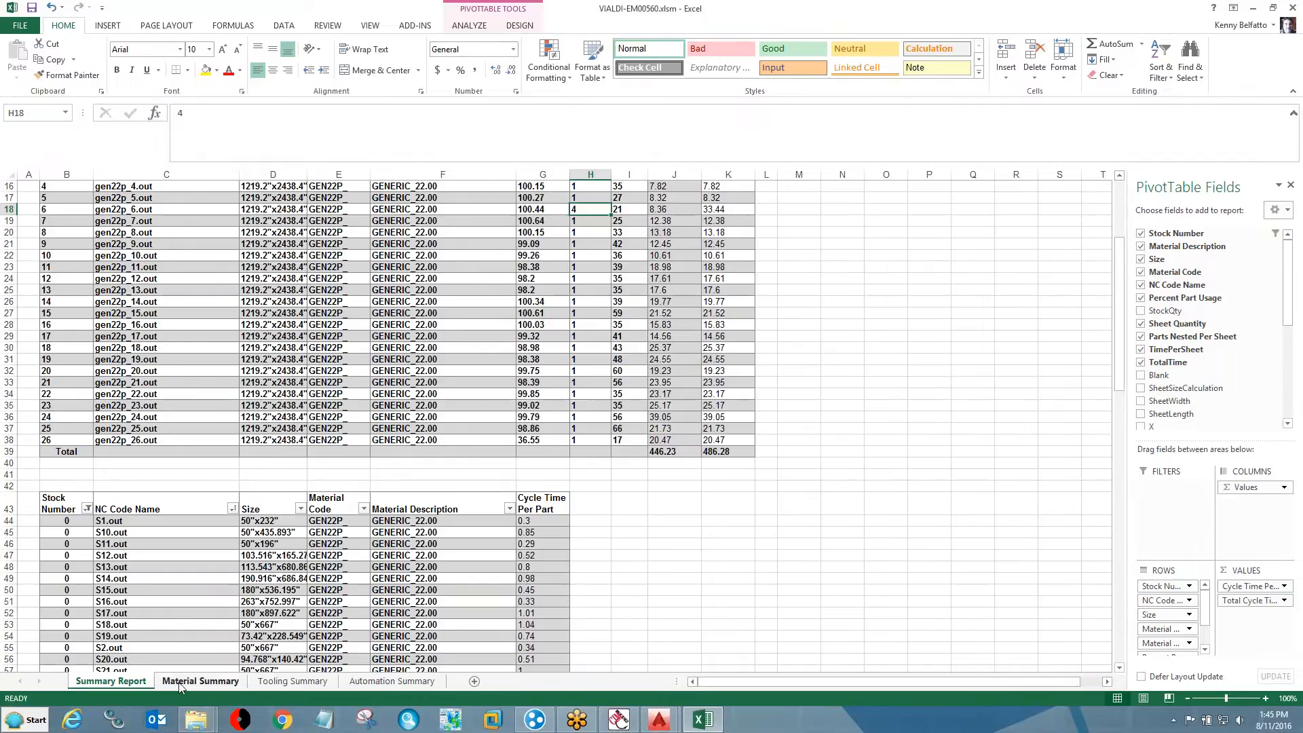
- Examine the Part Qty values for the individual sheets and their total in the Material Summary
{"action": "left_click", "coordinate": [180, 688]}
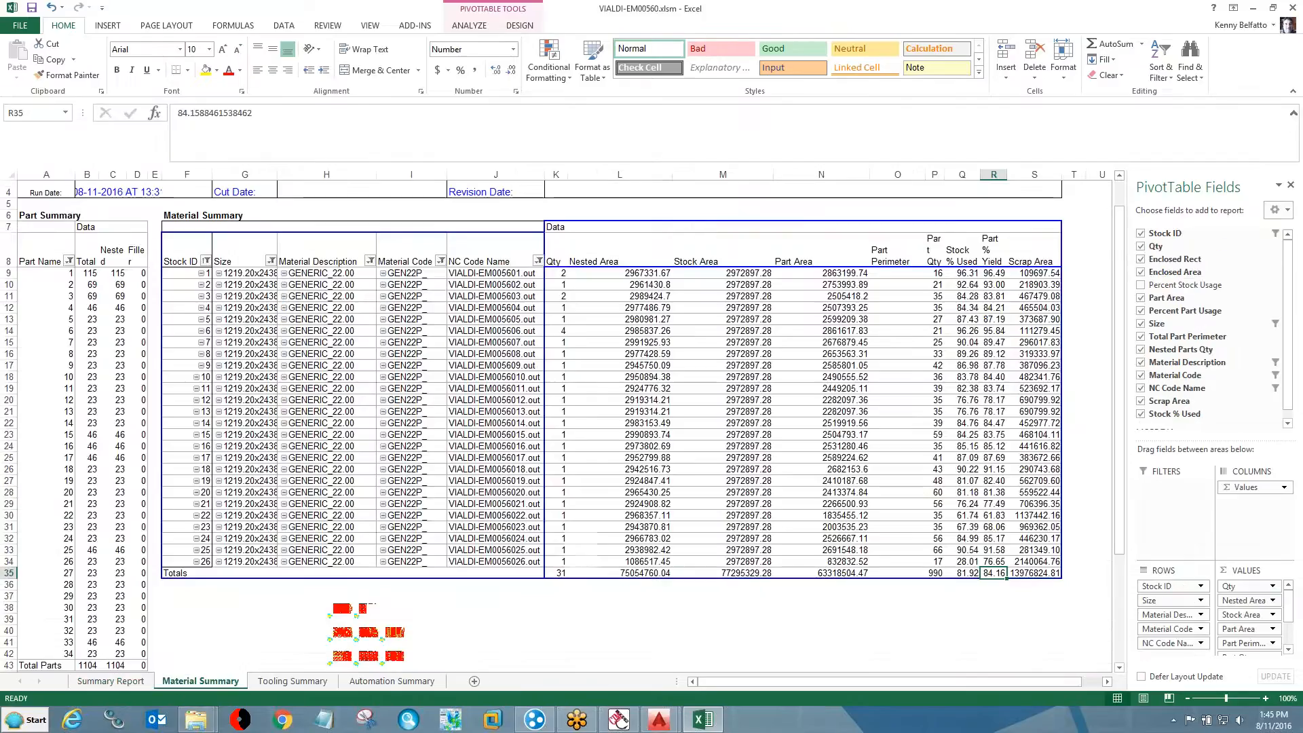
{"action": "left_click", "coordinate": [935, 574]}
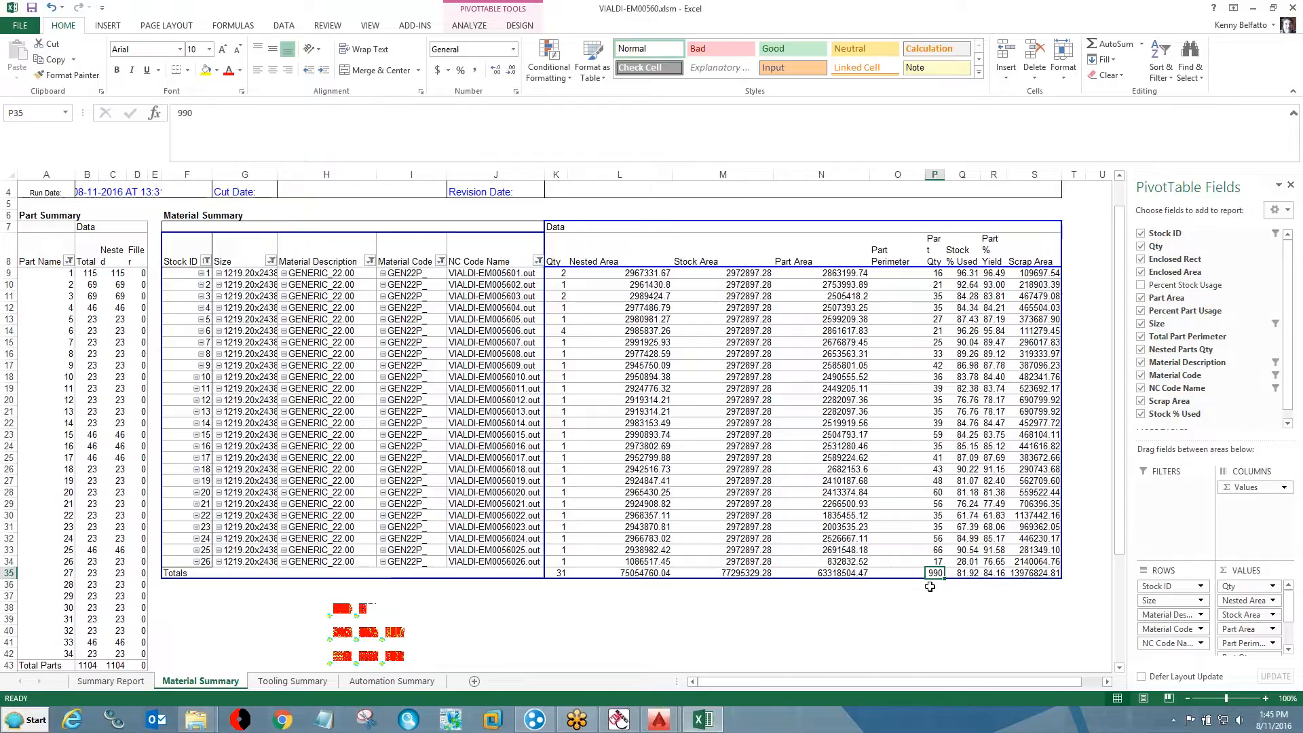
{"action": "left_click", "coordinate": [940, 275]}
{"action": "left_click", "coordinate": [939, 285]}
{"action": "left_click", "coordinate": [939, 297]}
{"action": "left_click", "coordinate": [940, 309]}
{"action": "left_click", "coordinate": [940, 330]}
{"action": "left_click", "coordinate": [939, 364]}
{"action": "left_click", "coordinate": [939, 390]}
{"action": "left_click_drag", "start_coordinate": [940, 410], "coordinate": [939, 456]}
{"action": "left_click", "coordinate": [936, 574]}
- Widen the Stock % Used and Part % Yield columns in the Material Summary
{"action": "left_click_drag", "start_coordinate": [979, 175], "coordinate": [991, 175]}
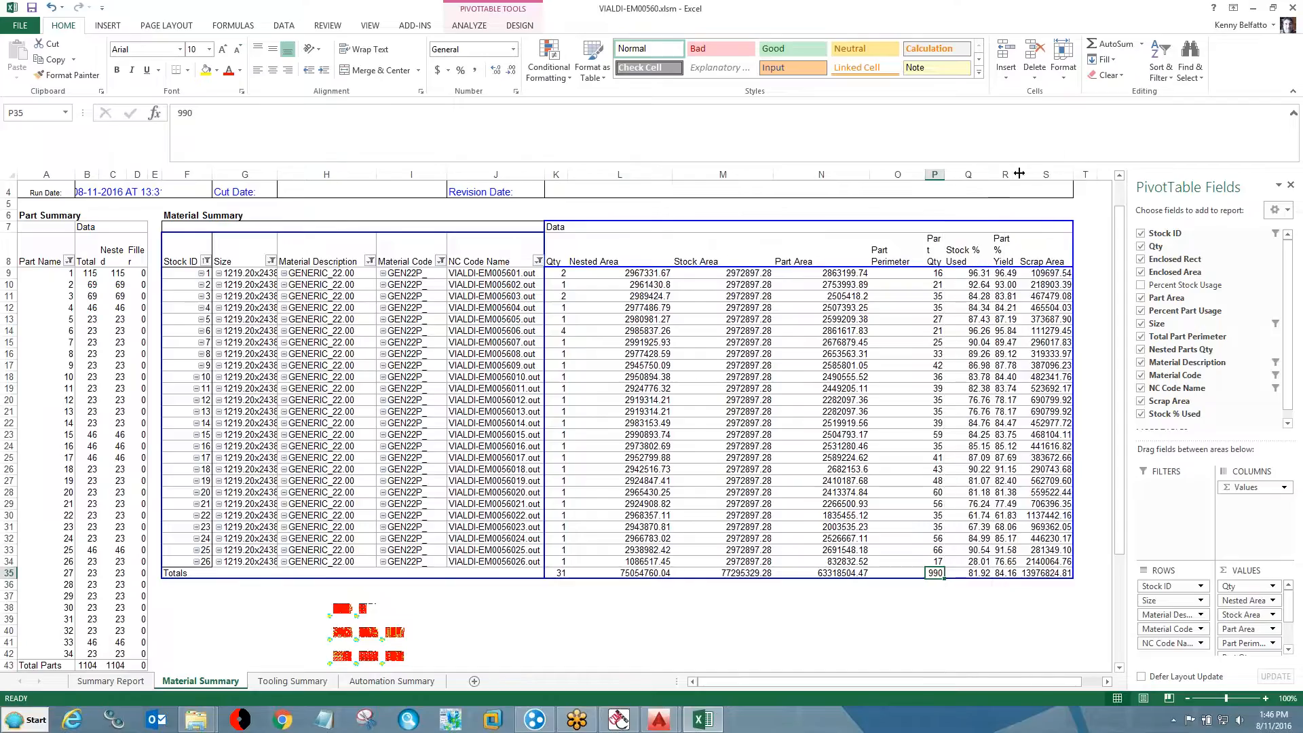
{"action": "left_click_drag", "start_coordinate": [1021, 175], "coordinate": [1030, 176]}
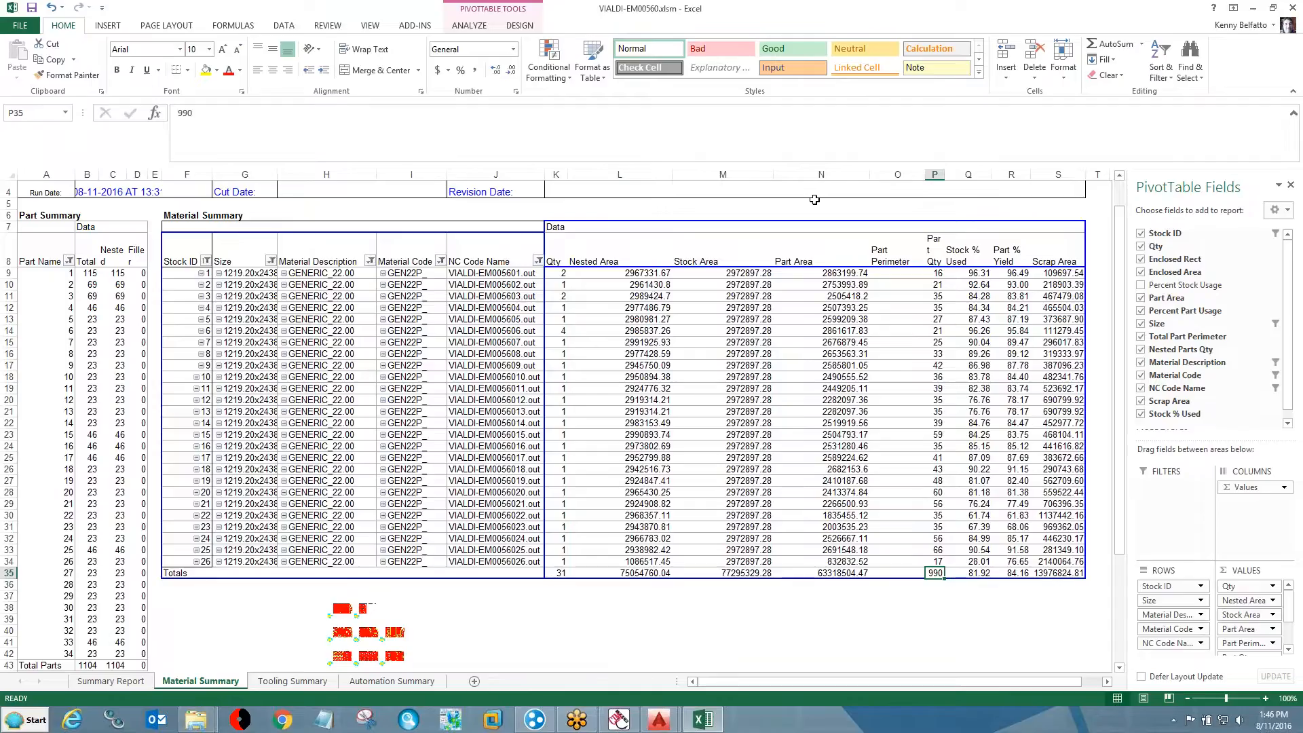
- Examine the total cutting distance of each tool in the Tooling Summary and close the workbook without saving changes
{"action": "left_click", "coordinate": [284, 681]}
{"action": "left_click_drag", "start_coordinate": [549, 346], "coordinate": [553, 394]}
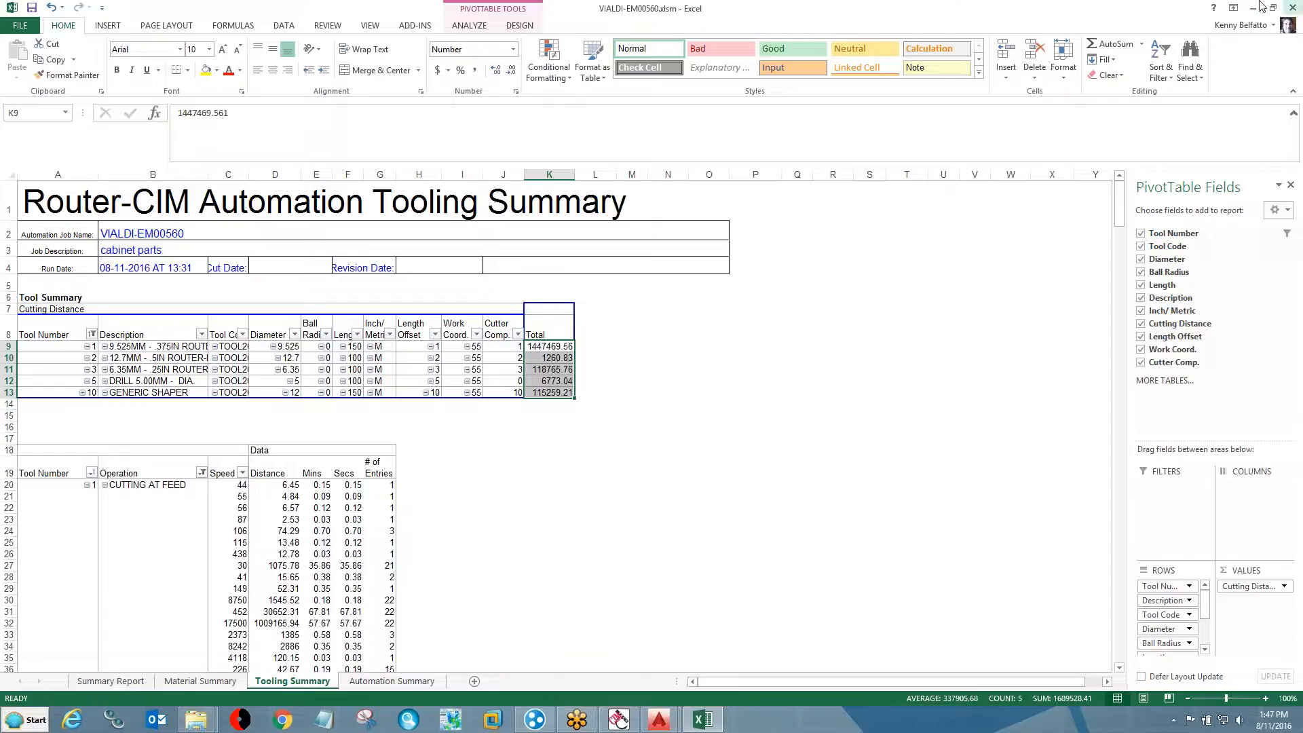
{"action": "left_click", "coordinate": [1291, 8]}
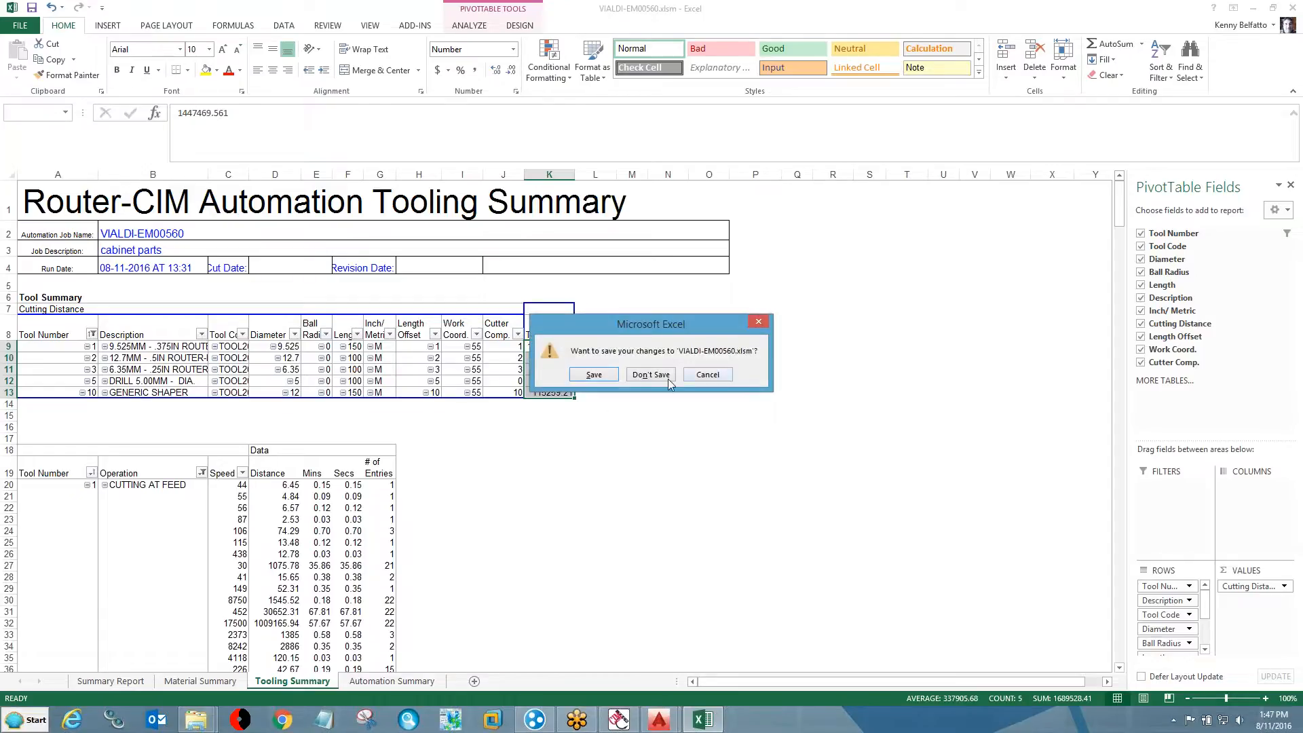
{"action": "left_click", "coordinate": [651, 375]}
- Open S33.xlsm from the SummaryReport folder and review its job costing, tool and cut summaries
{"action": "mouse_move", "coordinate": [196, 719]}
{"action": "left_click", "coordinate": [285, 656]}
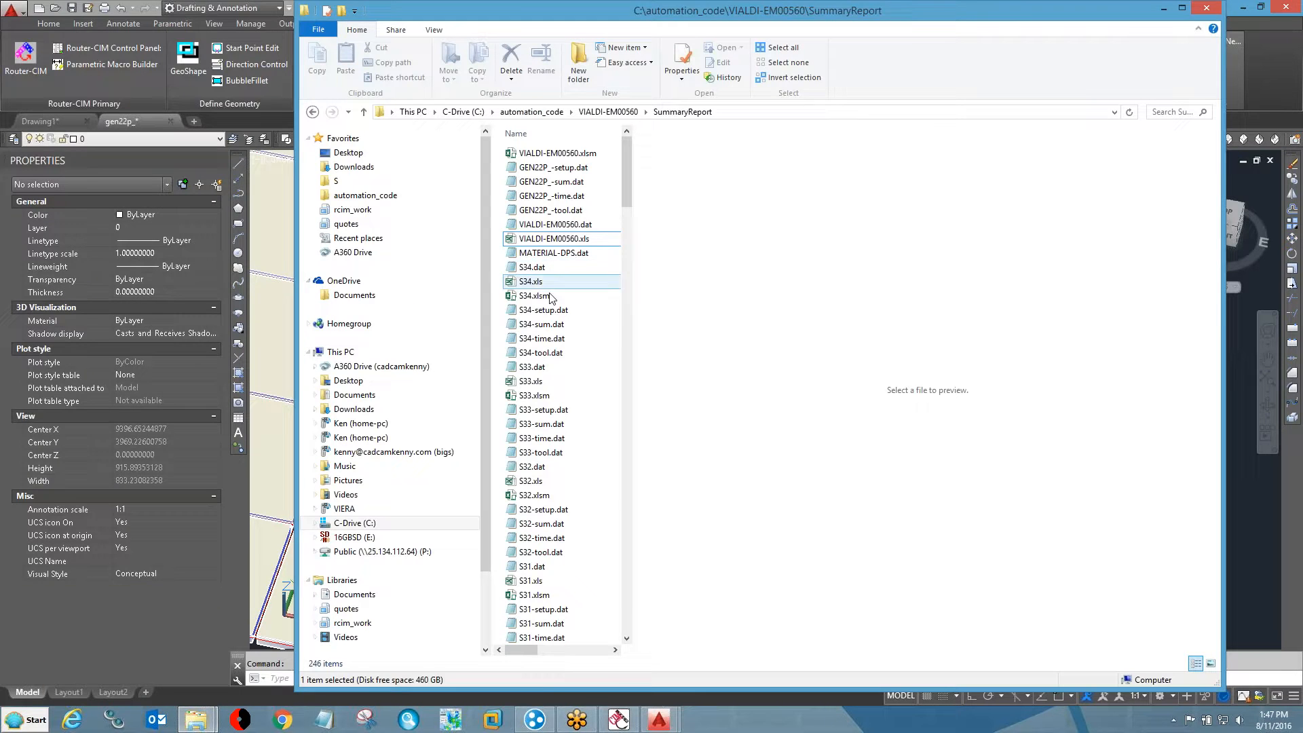
{"action": "double_click", "coordinate": [534, 395]}
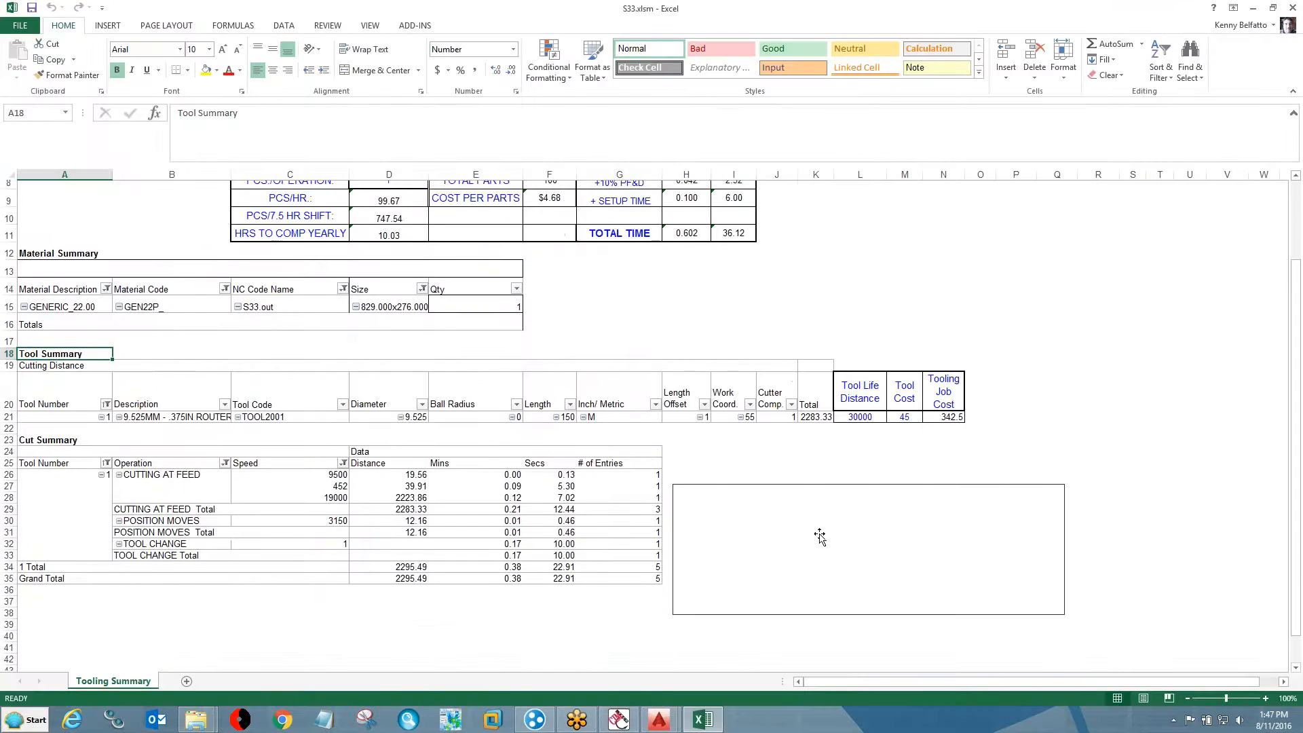
{"action": "scroll", "coordinate": [692, 408], "scroll_direction": "up", "scroll_amount": 1}
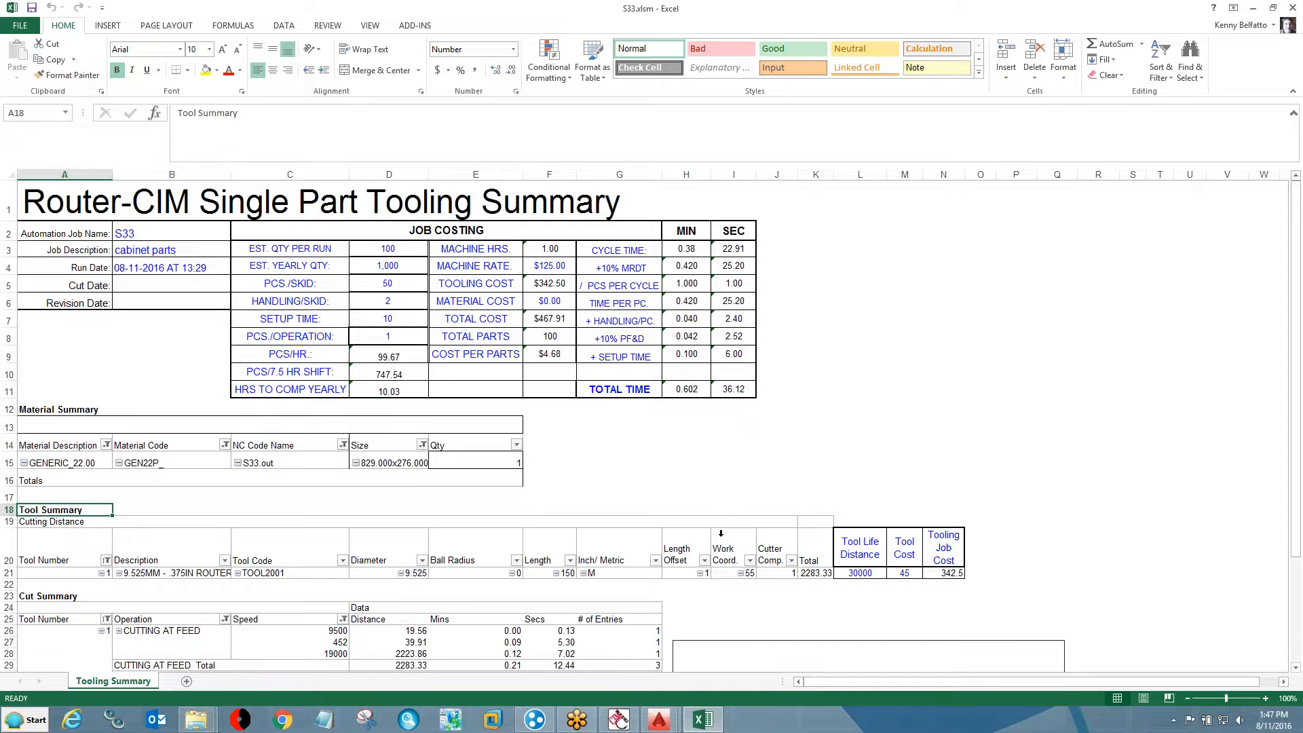
{"action": "scroll", "coordinate": [721, 530], "scroll_direction": "down", "scroll_amount": 1}
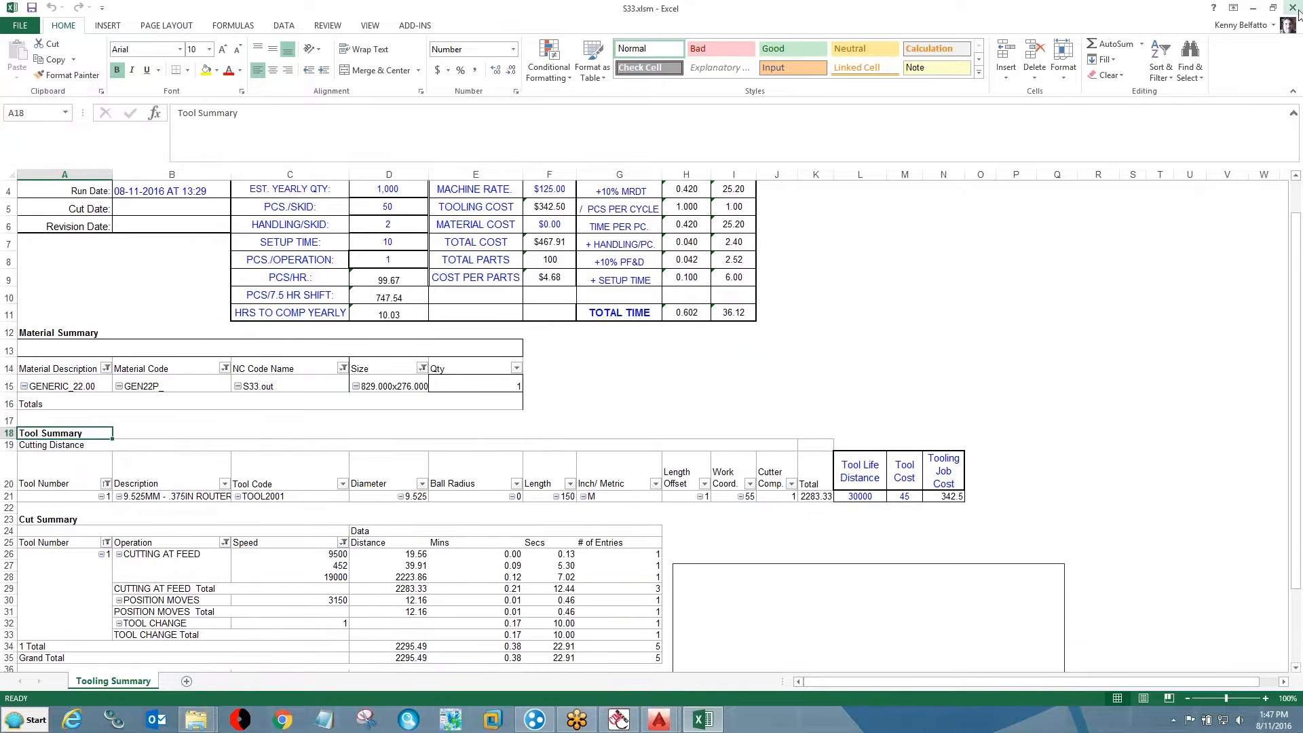
- Close S33.xlsm, open S31.xlsm from the SummaryReport folder, and review its job costing, tool and cut summaries
{"action": "left_click", "coordinate": [1292, 7]}
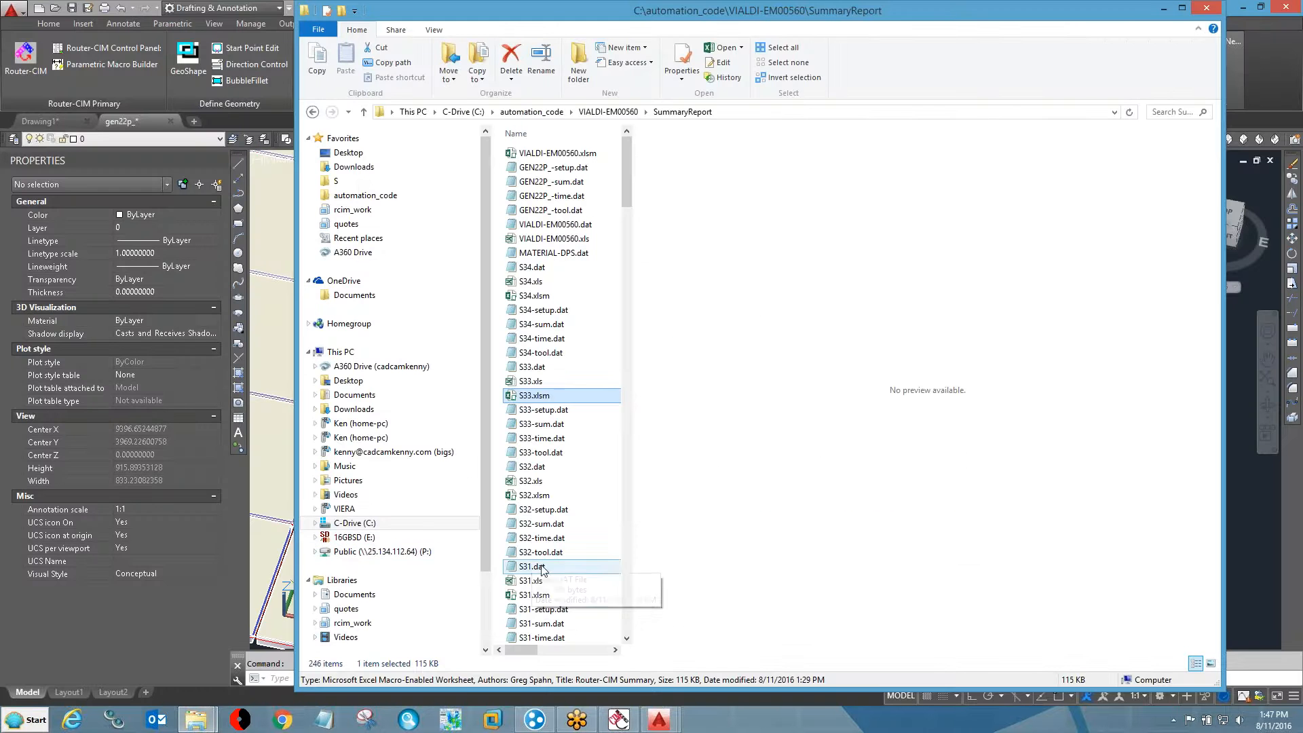
{"action": "left_click", "coordinate": [534, 595]}
{"action": "double_click", "coordinate": [534, 595]}
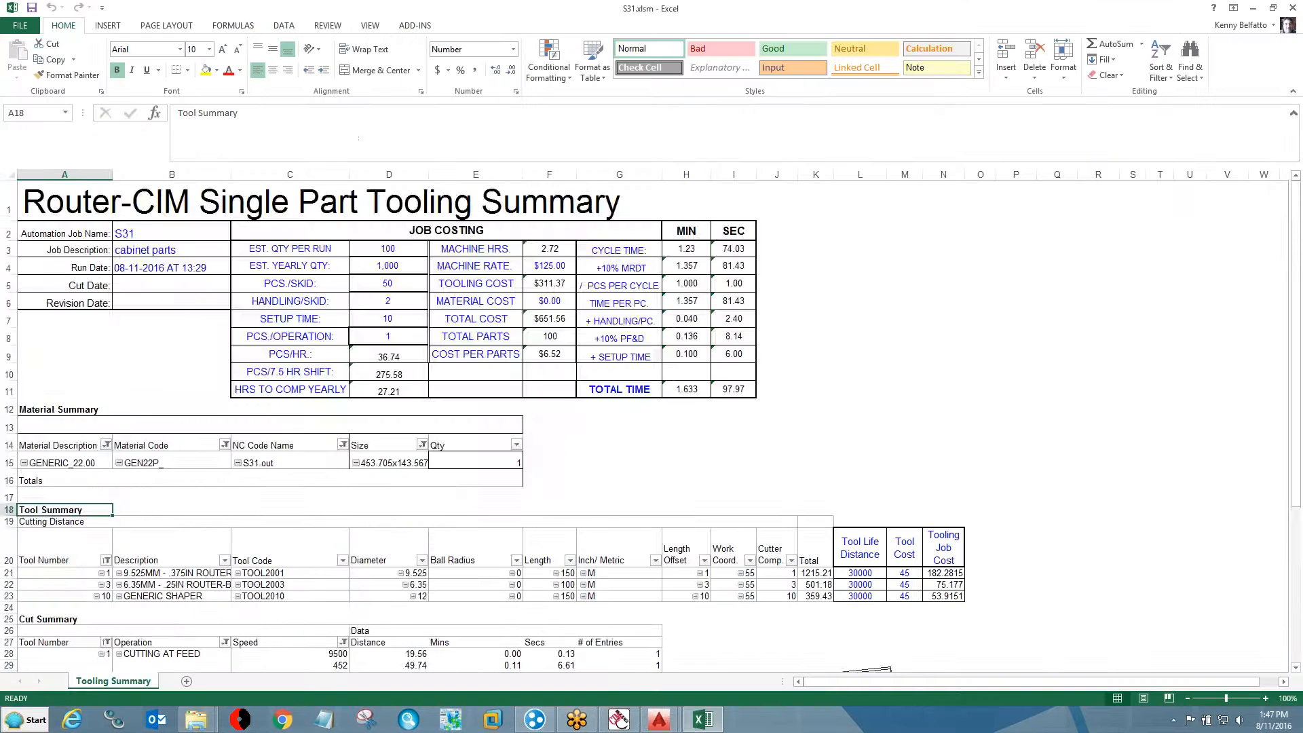
{"action": "scroll", "coordinate": [484, 479], "scroll_direction": "down", "scroll_amount": 5}
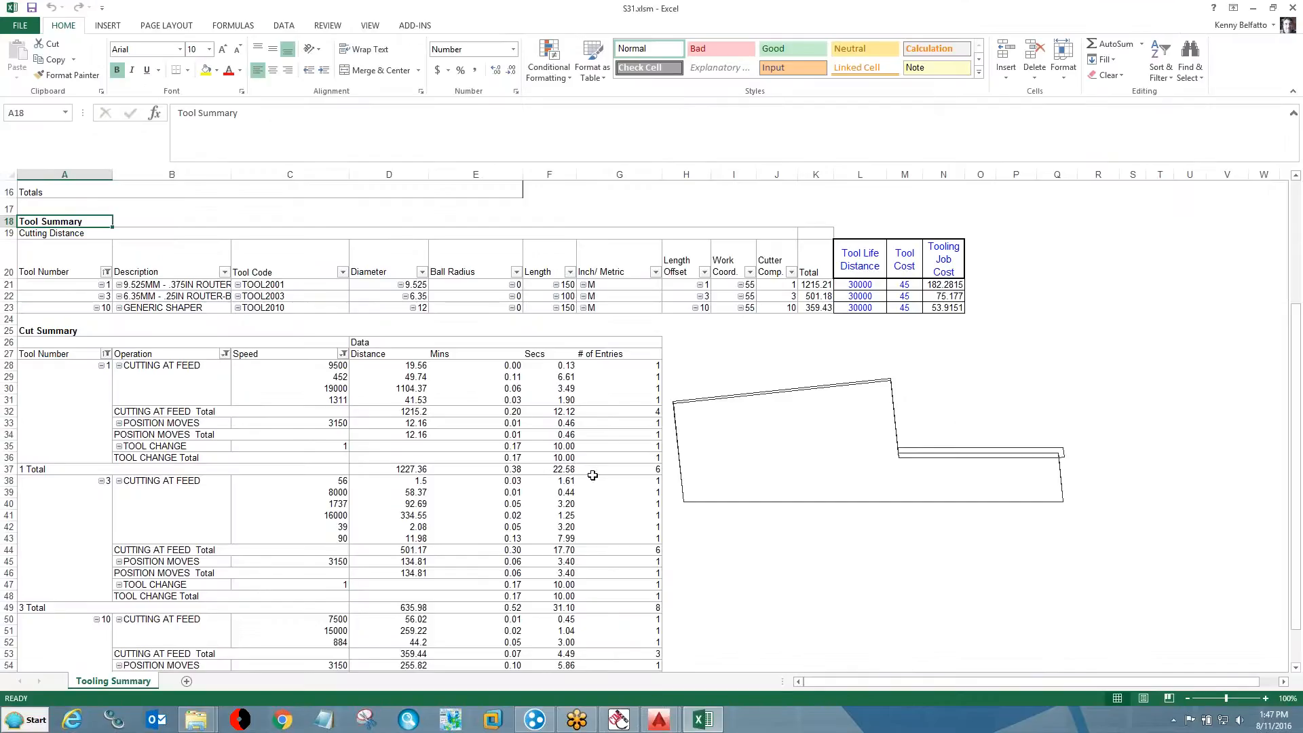
{"action": "left_click", "coordinate": [1292, 8]}
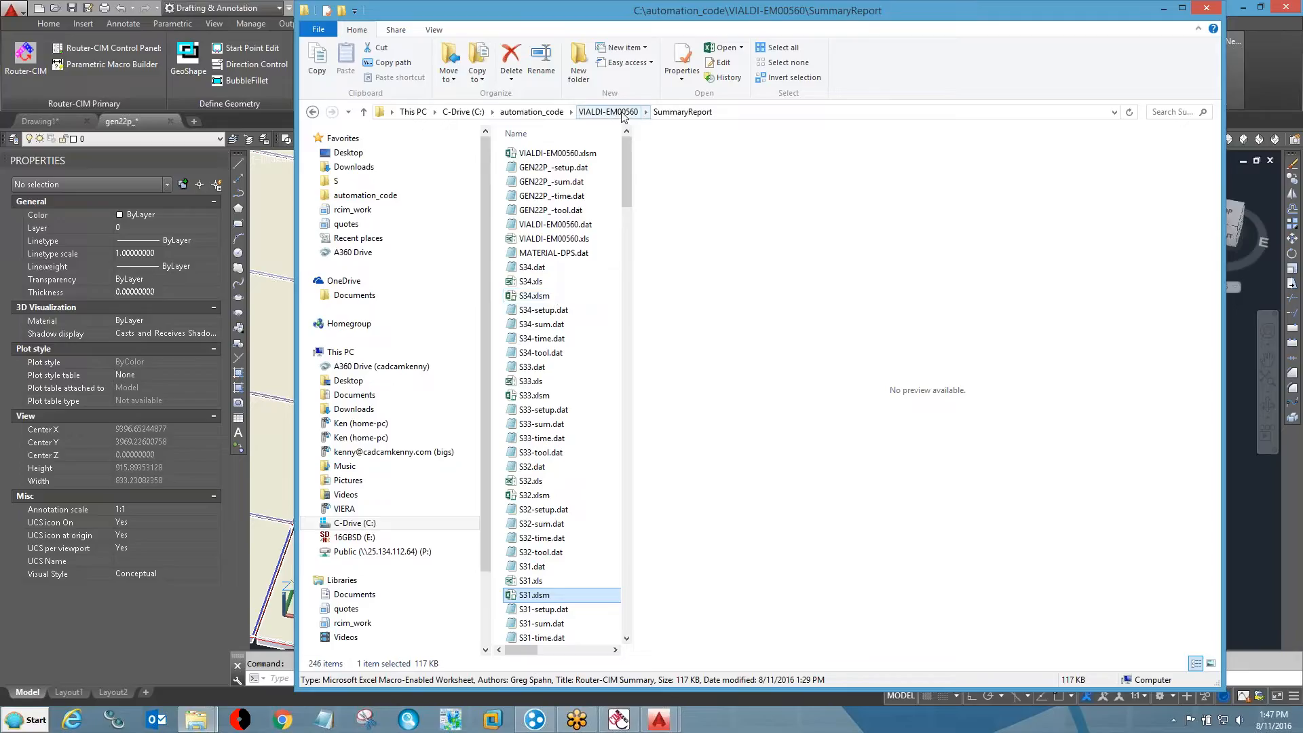
- Open the job's CodeSingleDWGs folder and preview the single part drawings S9.dwg, S14.dwg and S15.dwg
{"action": "left_click", "coordinate": [623, 113]}
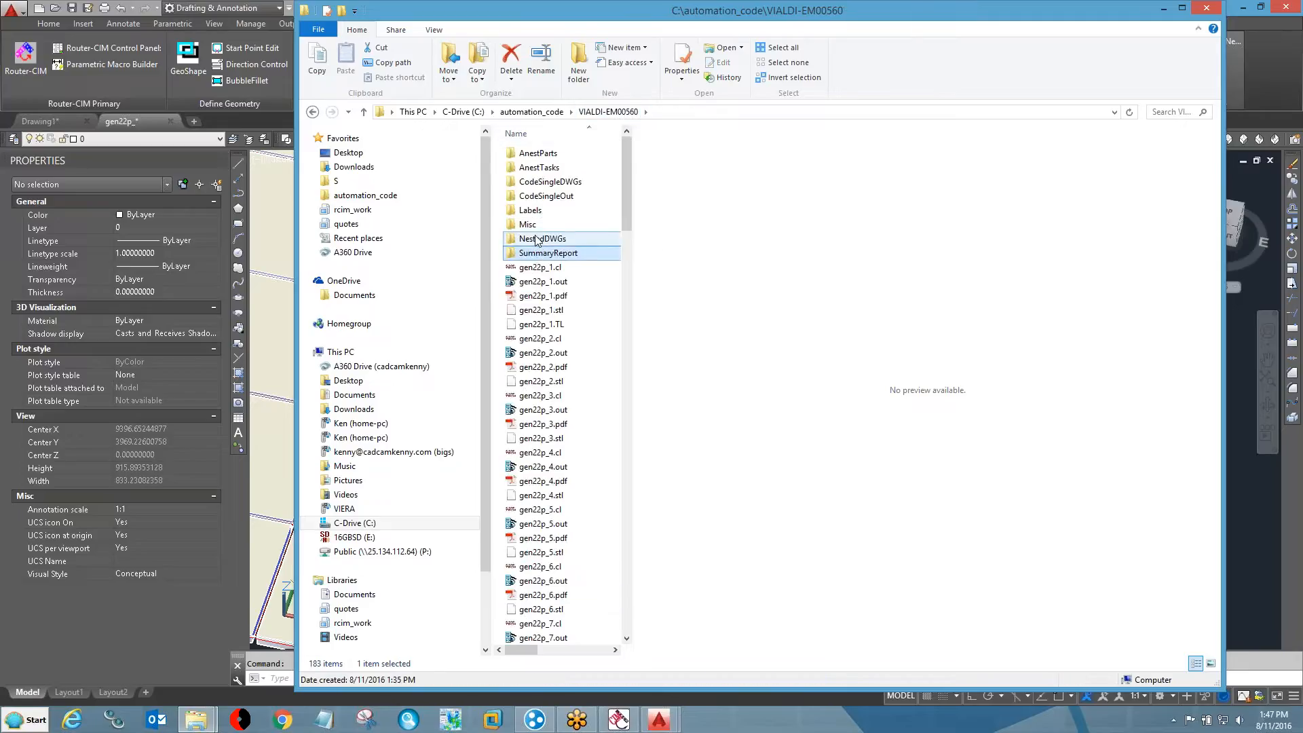
{"action": "double_click", "coordinate": [546, 182]}
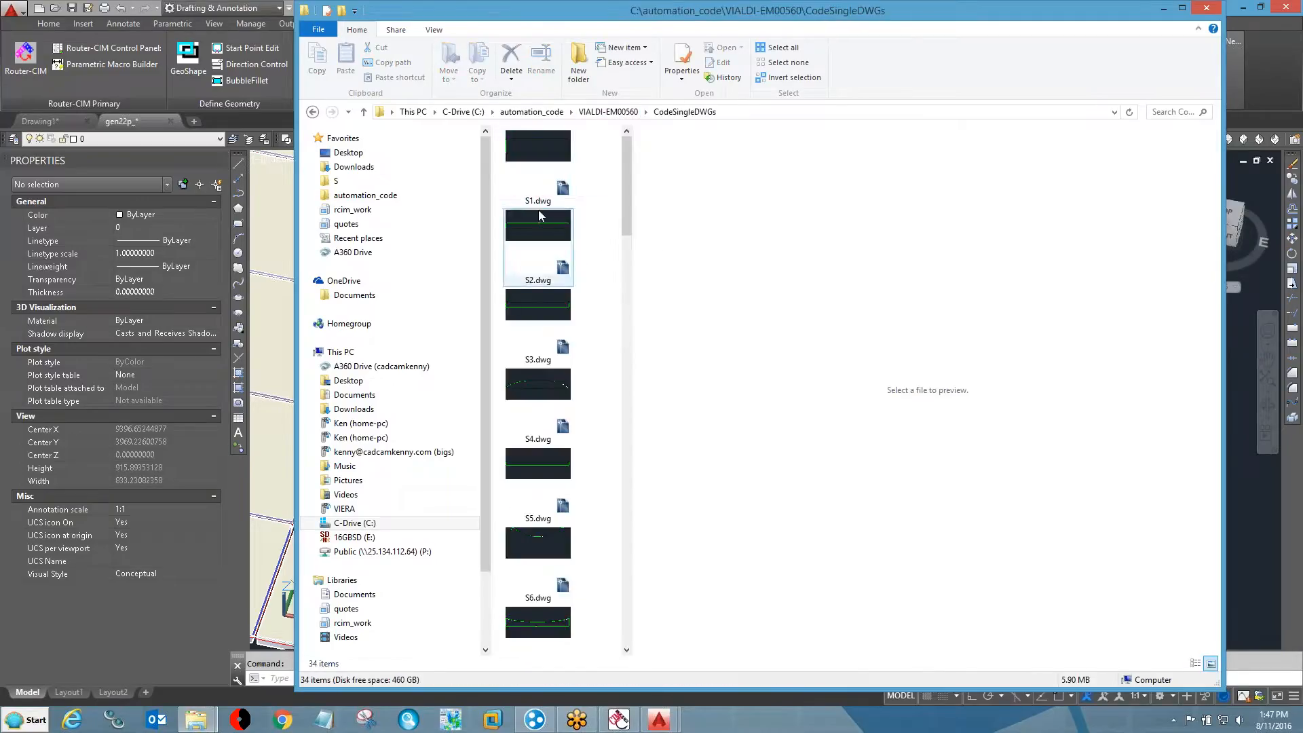
{"action": "left_click_drag", "start_coordinate": [633, 235], "coordinate": [834, 236]}
{"action": "left_click", "coordinate": [534, 312]}
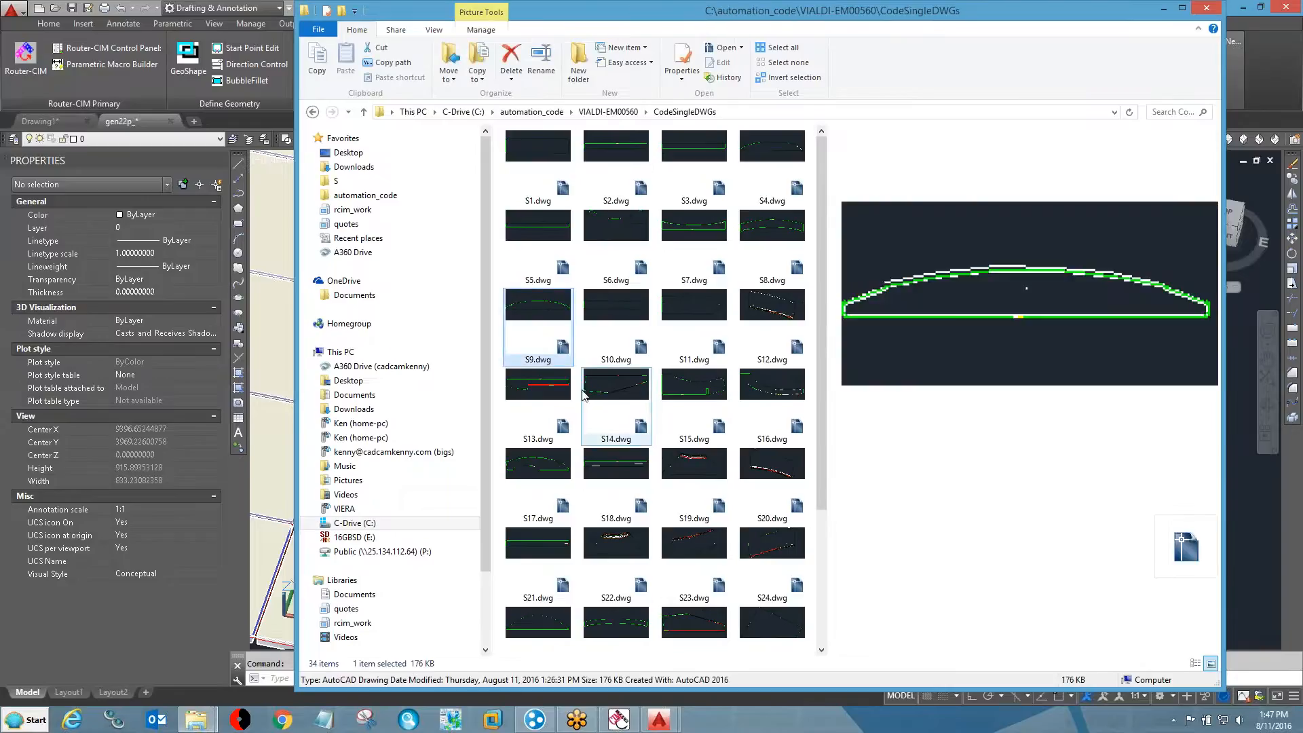
{"action": "left_click", "coordinate": [627, 388]}
{"action": "left_click", "coordinate": [703, 397]}
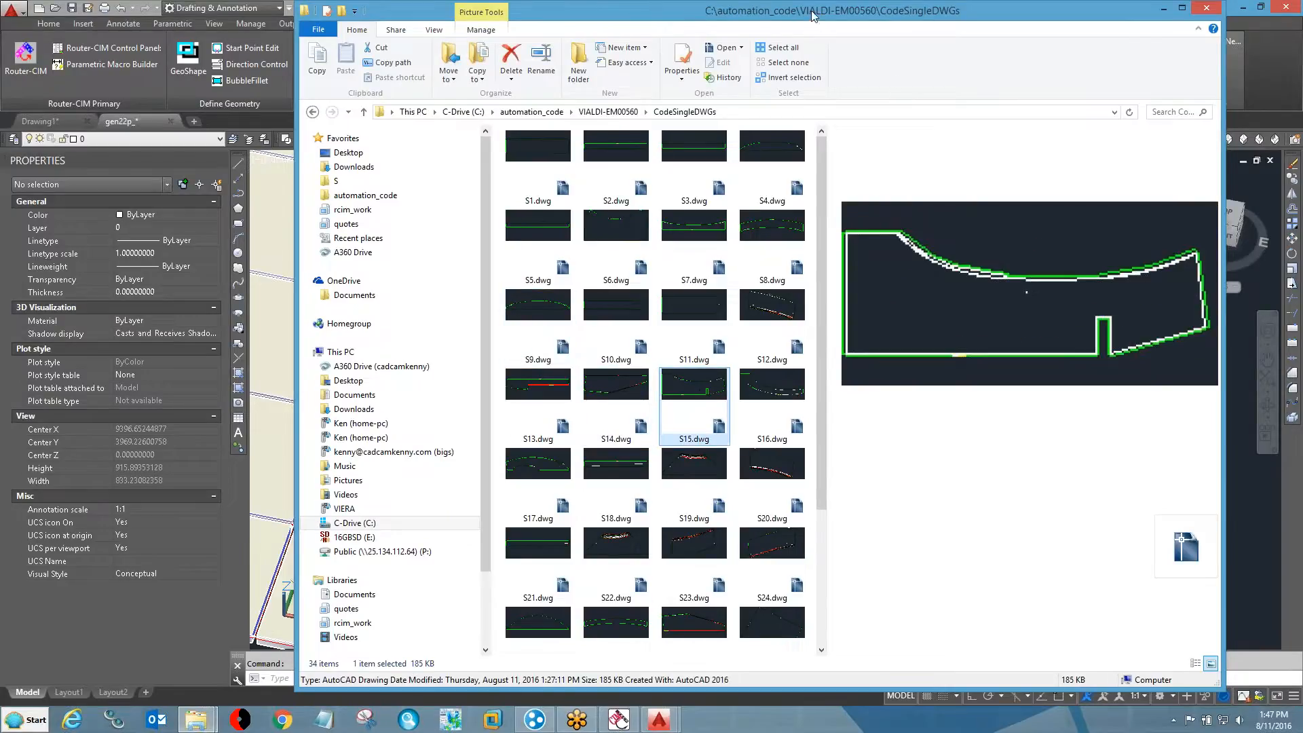
- Insert S15.dwg into the gen22p_ drawing at the lower corner of sheet 26's empty area, with default scale and rotation
{"action": "left_click_drag", "start_coordinate": [790, 19], "coordinate": [440, 70]}
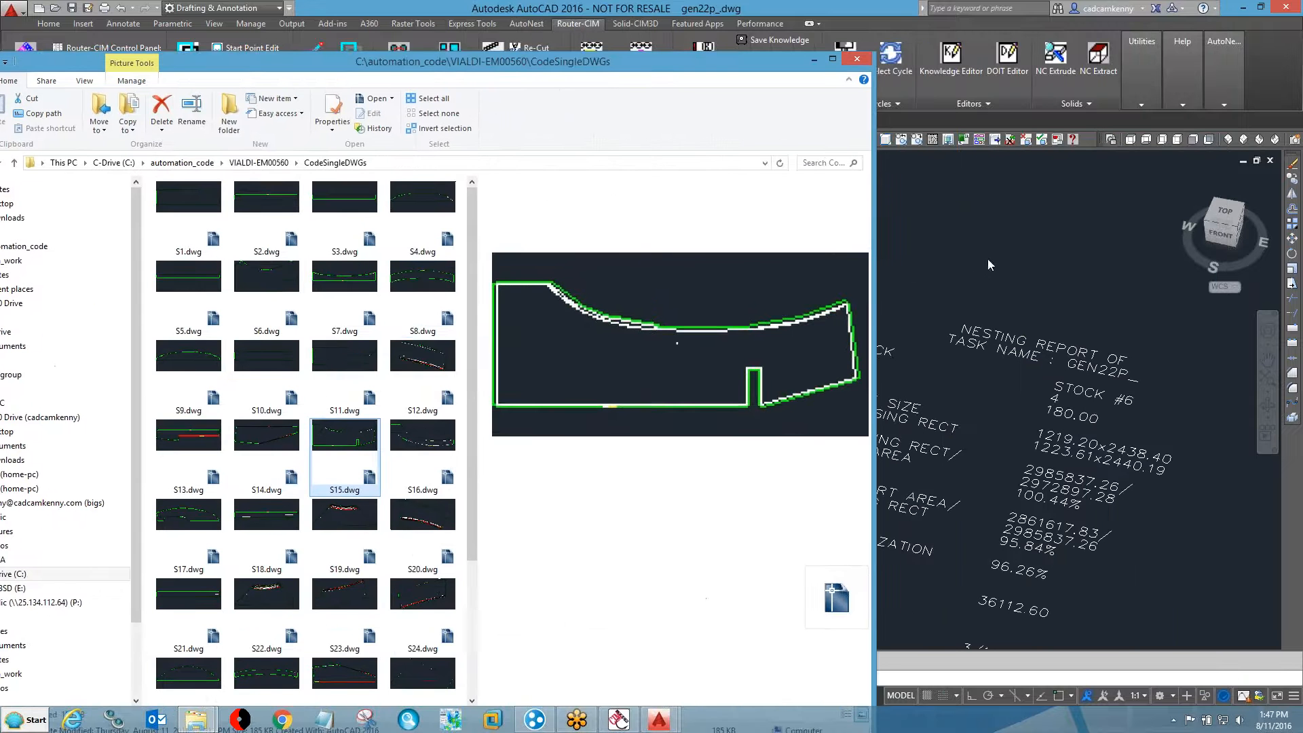
{"action": "left_click_drag", "start_coordinate": [350, 441], "coordinate": [999, 257]}
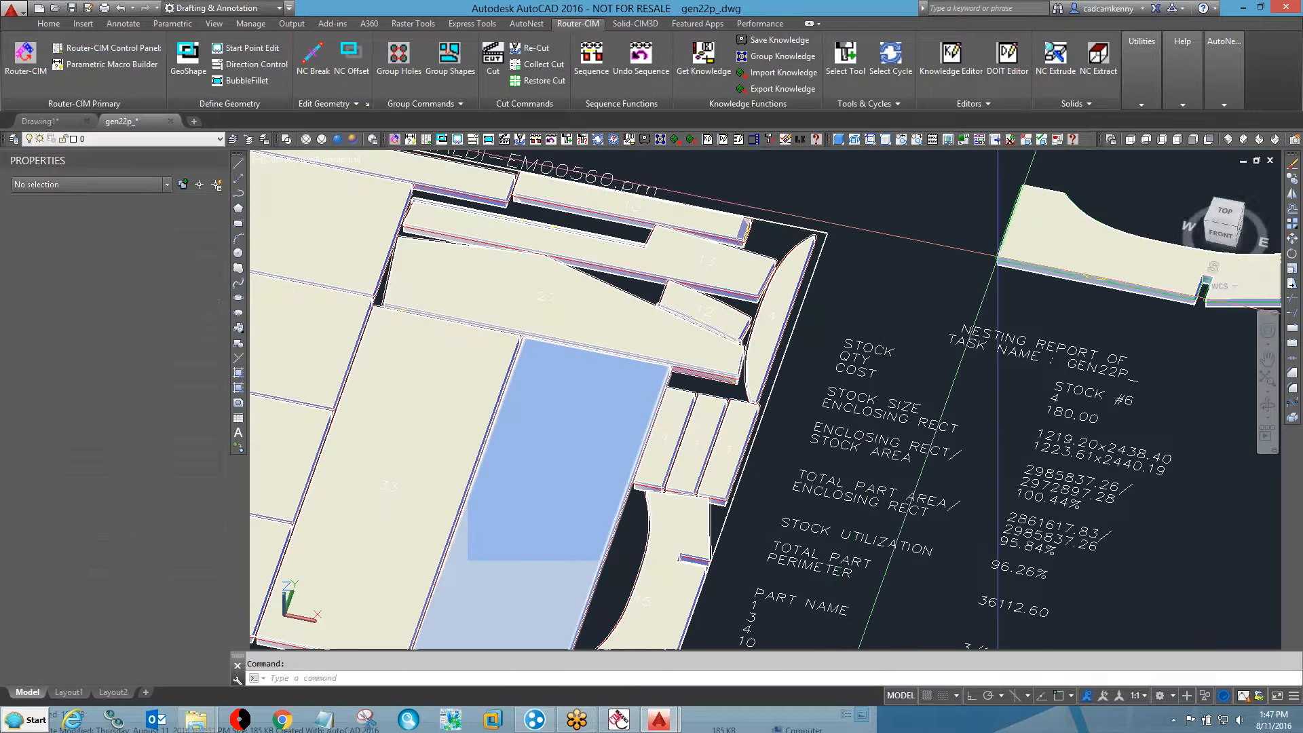
{"action": "scroll", "coordinate": [744, 382], "scroll_direction": "down", "scroll_amount": 6}
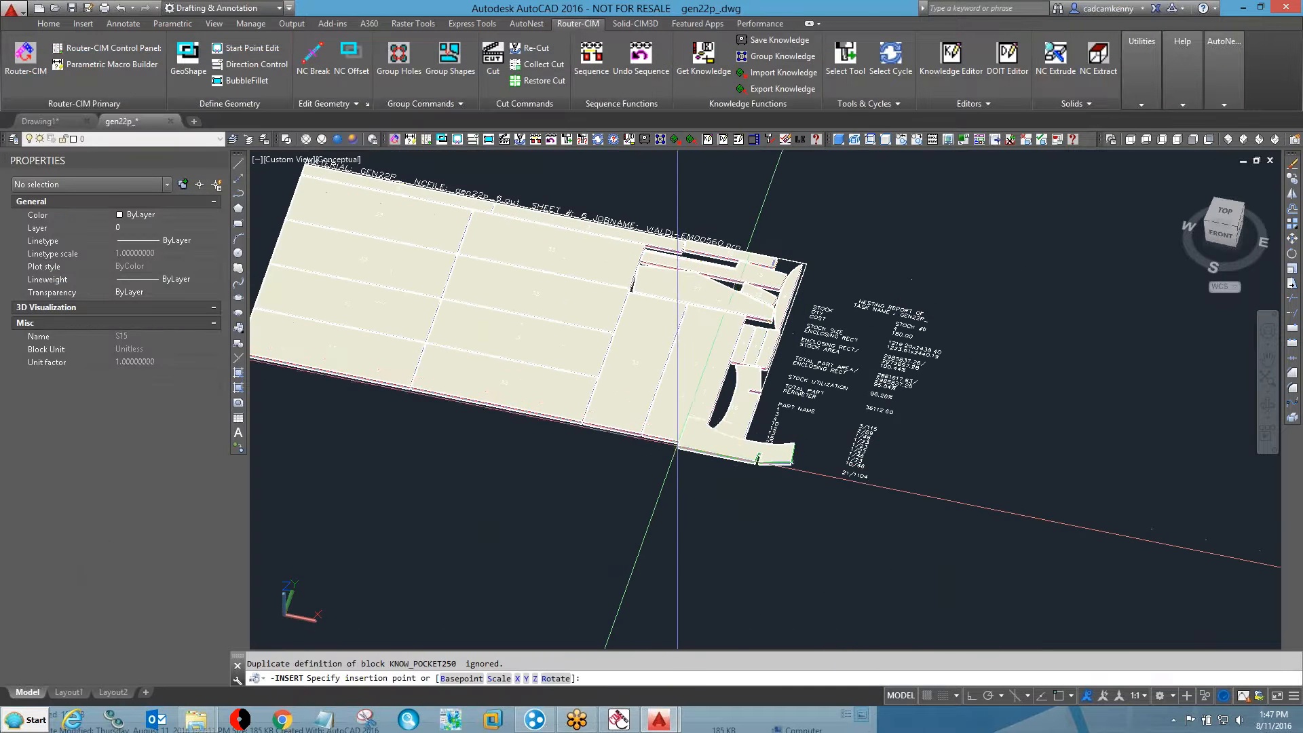
{"action": "scroll", "coordinate": [695, 483], "scroll_direction": "down", "scroll_amount": 5}
{"action": "scroll", "coordinate": [751, 320], "scroll_direction": "up", "scroll_amount": 2}
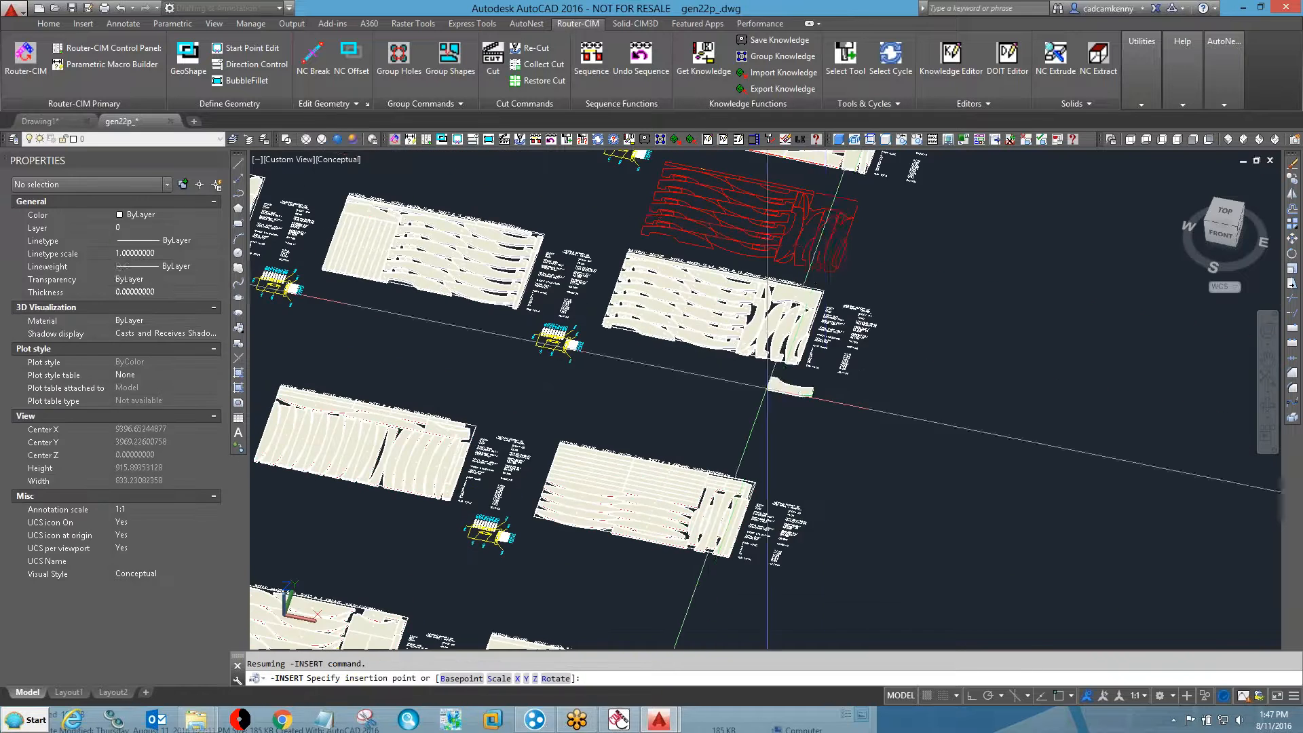
{"action": "middle_click_drag", "start_coordinate": [826, 252], "coordinate": [680, 624]}
{"action": "mouse_move", "coordinate": [859, 213]}
{"action": "middle_mouse_down"}
{"action": "mouse_move", "coordinate": [748, 477]}
{"action": "mouse_move", "coordinate": [690, 677]}
{"action": "middle_mouse_up"}
{"action": "middle_click_drag", "start_coordinate": [721, 231], "coordinate": [927, 449]}
{"action": "scroll", "coordinate": [675, 387], "scroll_direction": "up", "scroll_amount": 4}
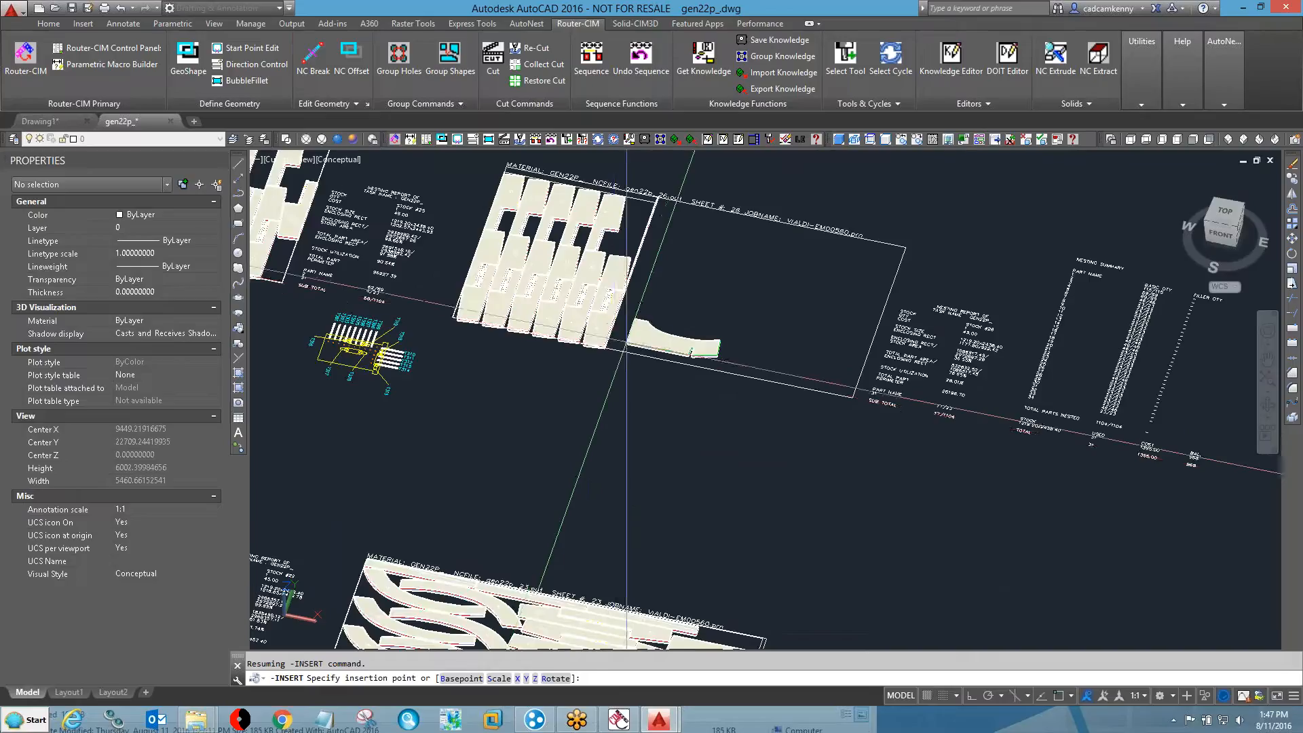
{"action": "left_click", "coordinate": [609, 347]}
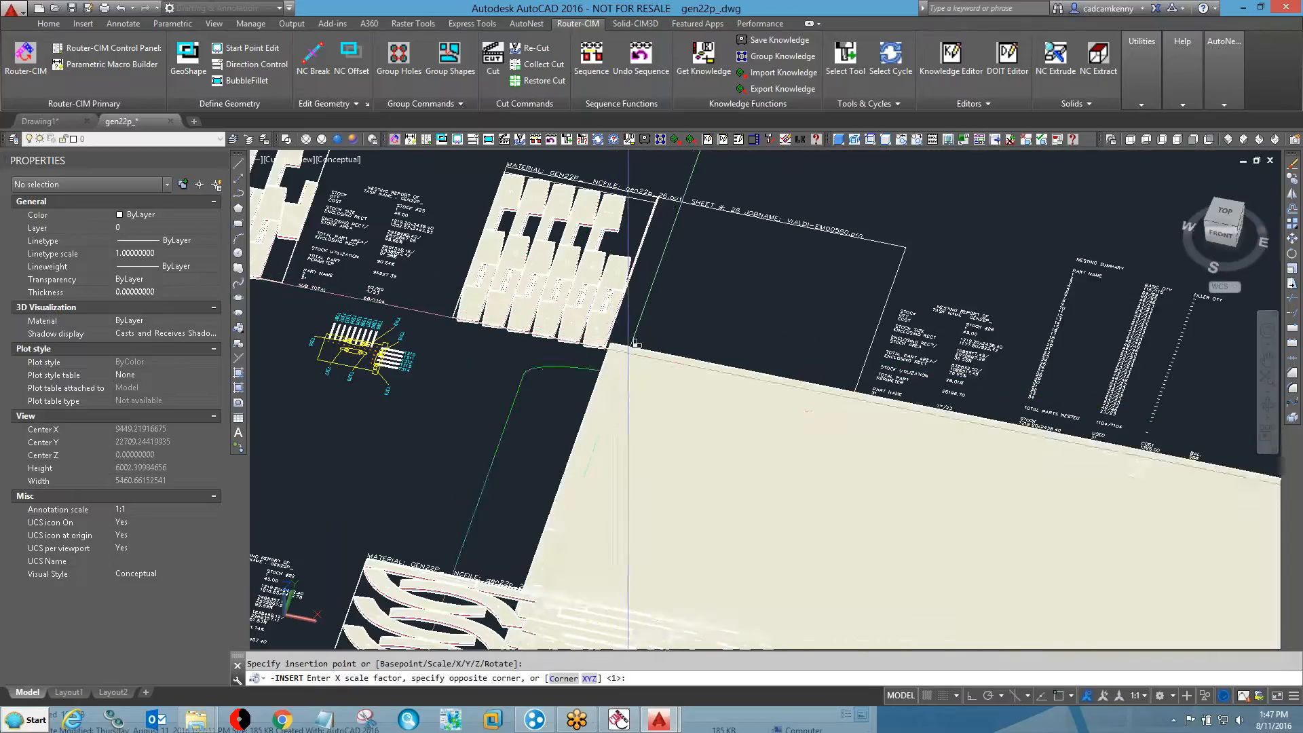
{"action": "key", "text": "Return"}
{"action": "key", "text": "Return"}
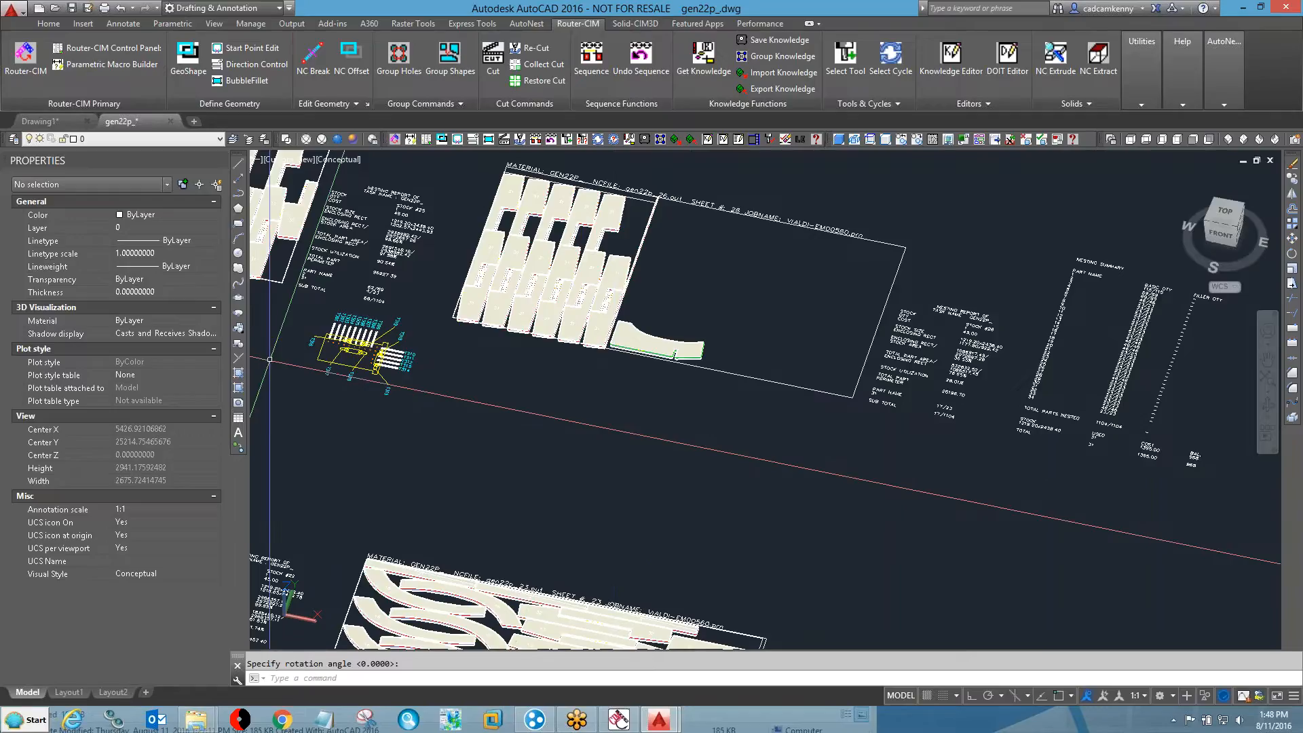
- Copy the inserted S15 part four times, stacking the copies up the empty area beside the nested parts on sheet 26
{"action": "type", "text": "cp"}
{"action": "key", "text": "Return"}
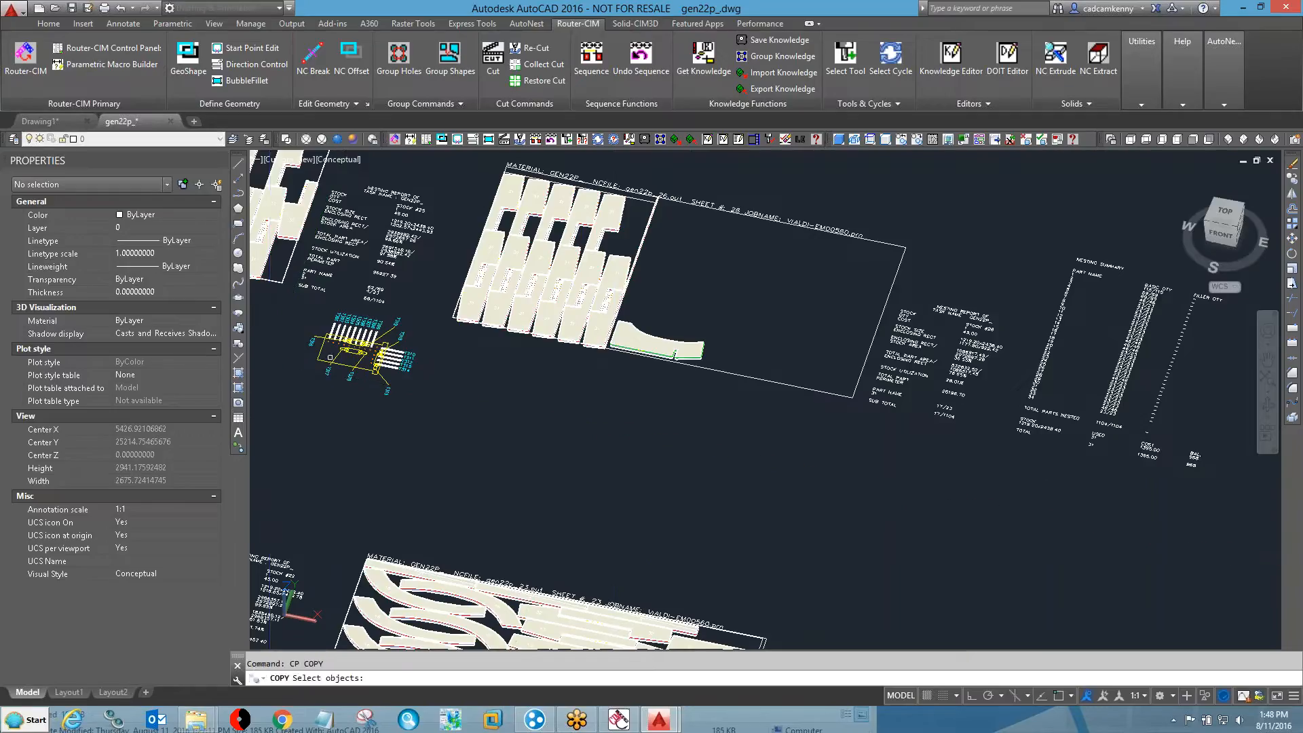
{"action": "left_click", "coordinate": [657, 343]}
{"action": "key", "text": "Return"}
{"action": "left_click", "coordinate": [669, 349]}
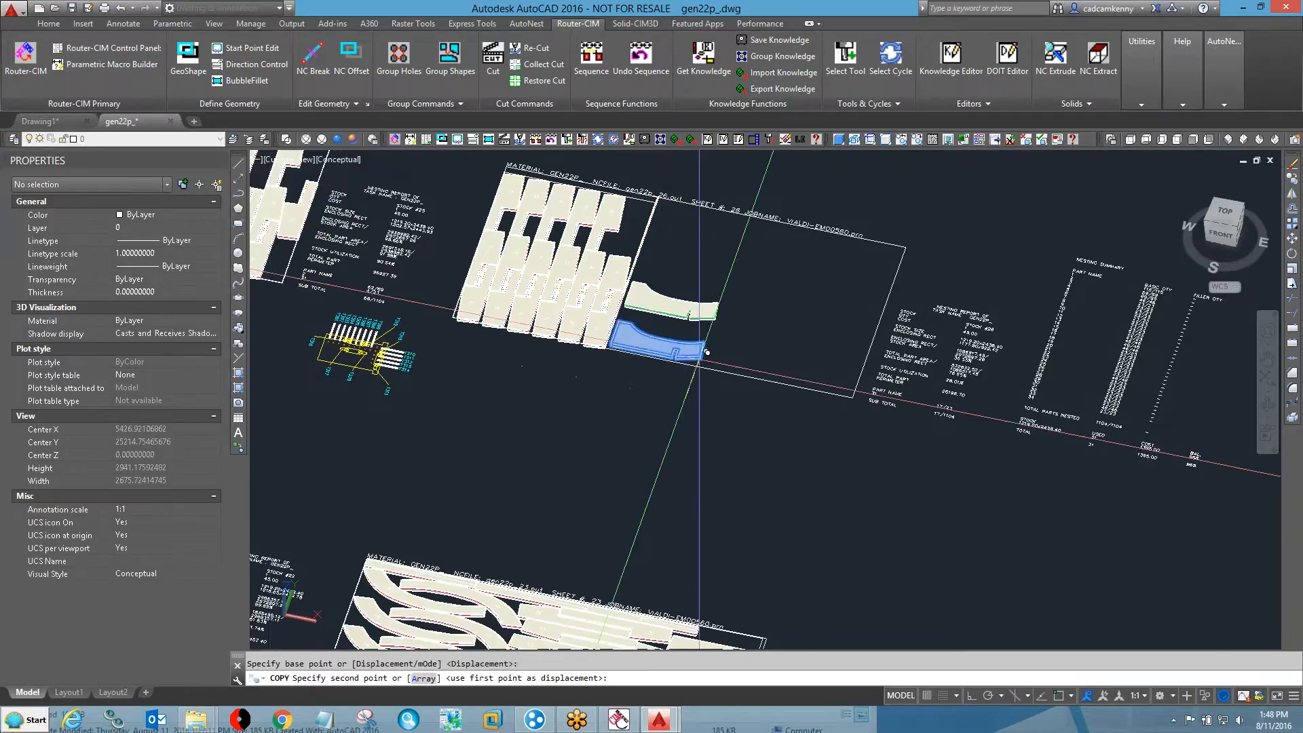
{"action": "left_click", "coordinate": [696, 361]}
{"action": "left_click", "coordinate": [713, 330]}
{"action": "left_click", "coordinate": [719, 302]}
{"action": "left_click", "coordinate": [726, 279]}
{"action": "key", "text": "Return"}
{"action": "scroll", "coordinate": [624, 319], "scroll_direction": "up", "scroll_amount": 4}
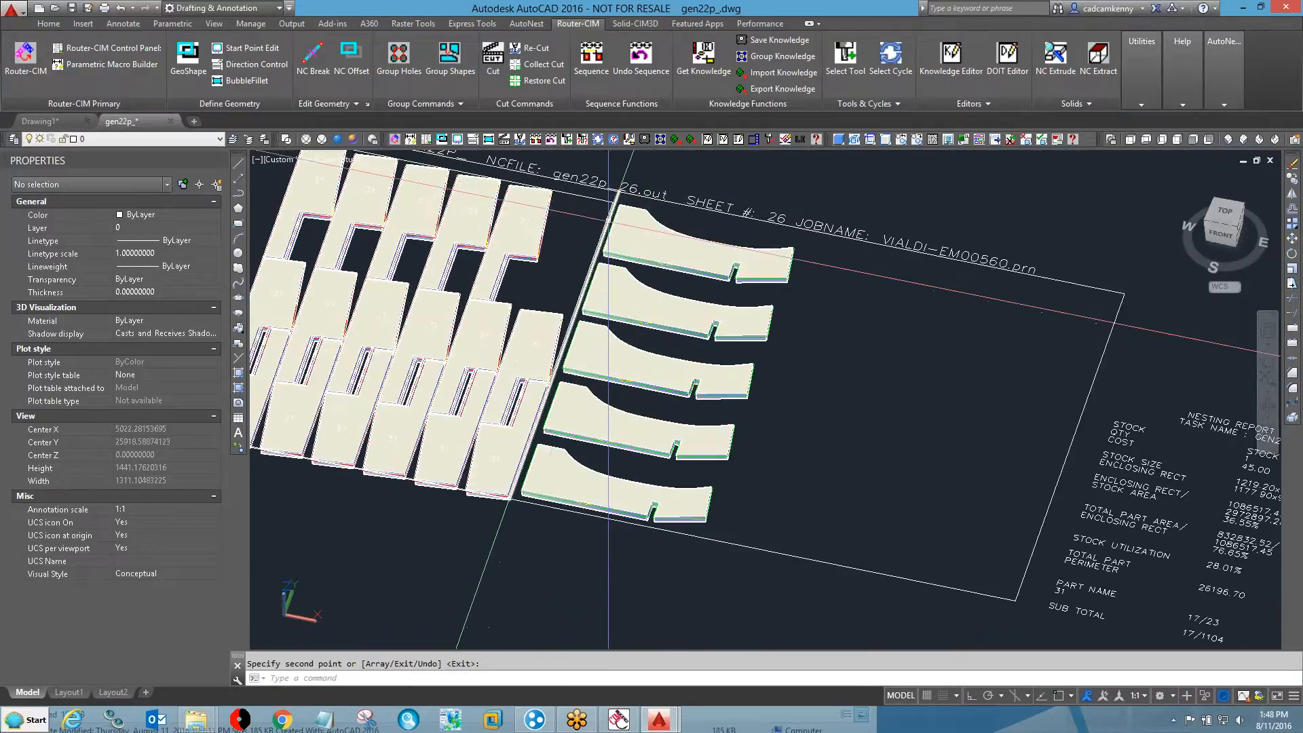
- Erase the dividing line between the nested parts and the curved S15 parts on sheet 26
{"action": "type", "text": "e"}
{"action": "key", "text": "Return"}
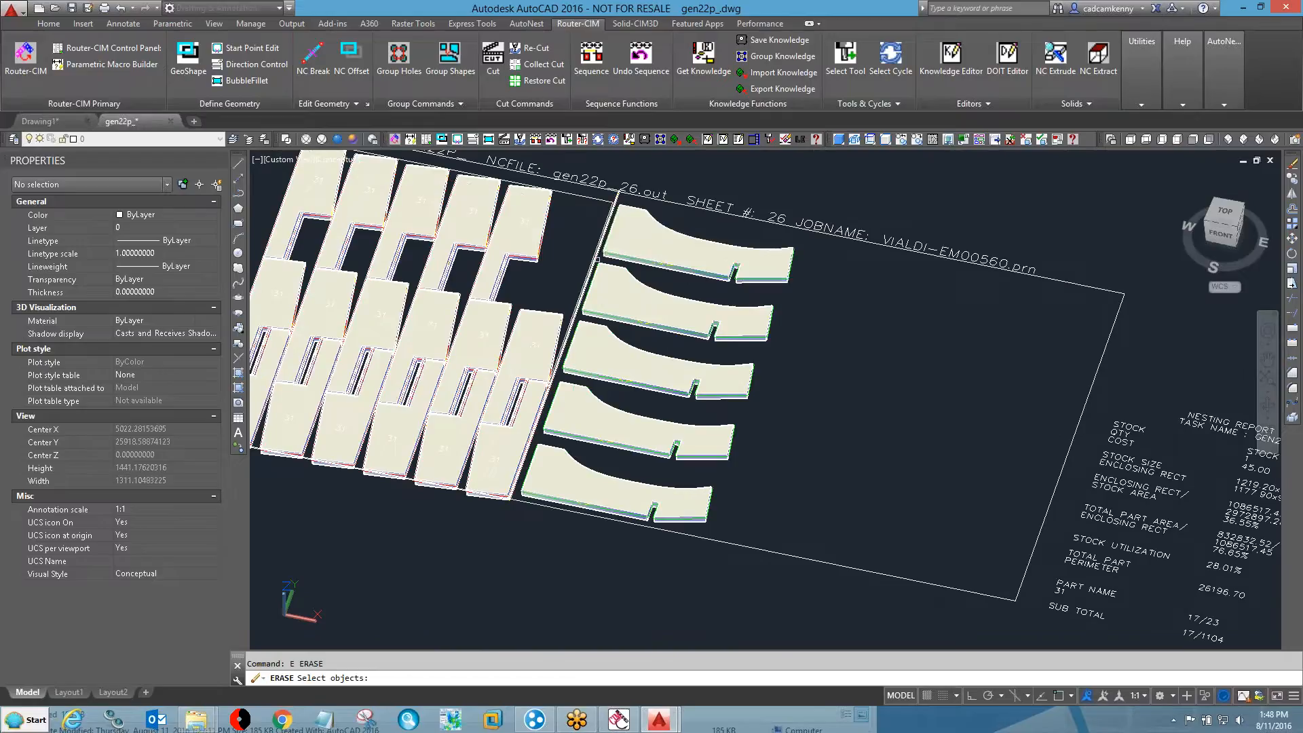
{"action": "scroll", "coordinate": [595, 262], "scroll_direction": "up", "scroll_amount": 6}
{"action": "left_click", "coordinate": [600, 262]}
{"action": "left_click", "coordinate": [577, 249]}
{"action": "key", "text": "Return"}
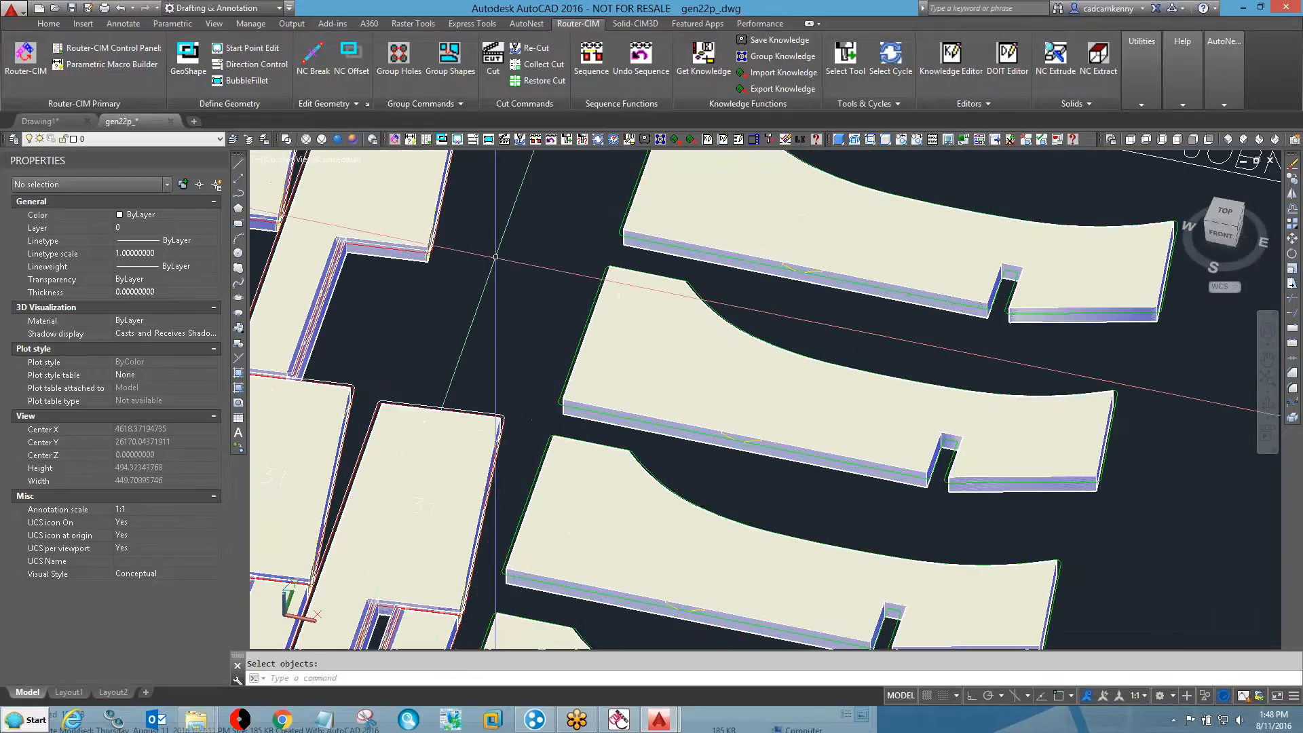
- Draw a rectangle about 480 mm wide in the empty area beside the curved parts on sheet 26
{"action": "scroll", "coordinate": [497, 256], "scroll_direction": "down", "scroll_amount": 8}
{"action": "type", "text": "rec"}
{"action": "key", "text": "Return"}
{"action": "left_click", "coordinate": [596, 481]}
{"action": "left_click", "coordinate": [748, 394]}
{"action": "middle_click_drag", "start_coordinate": [609, 364], "coordinate": [721, 377]}
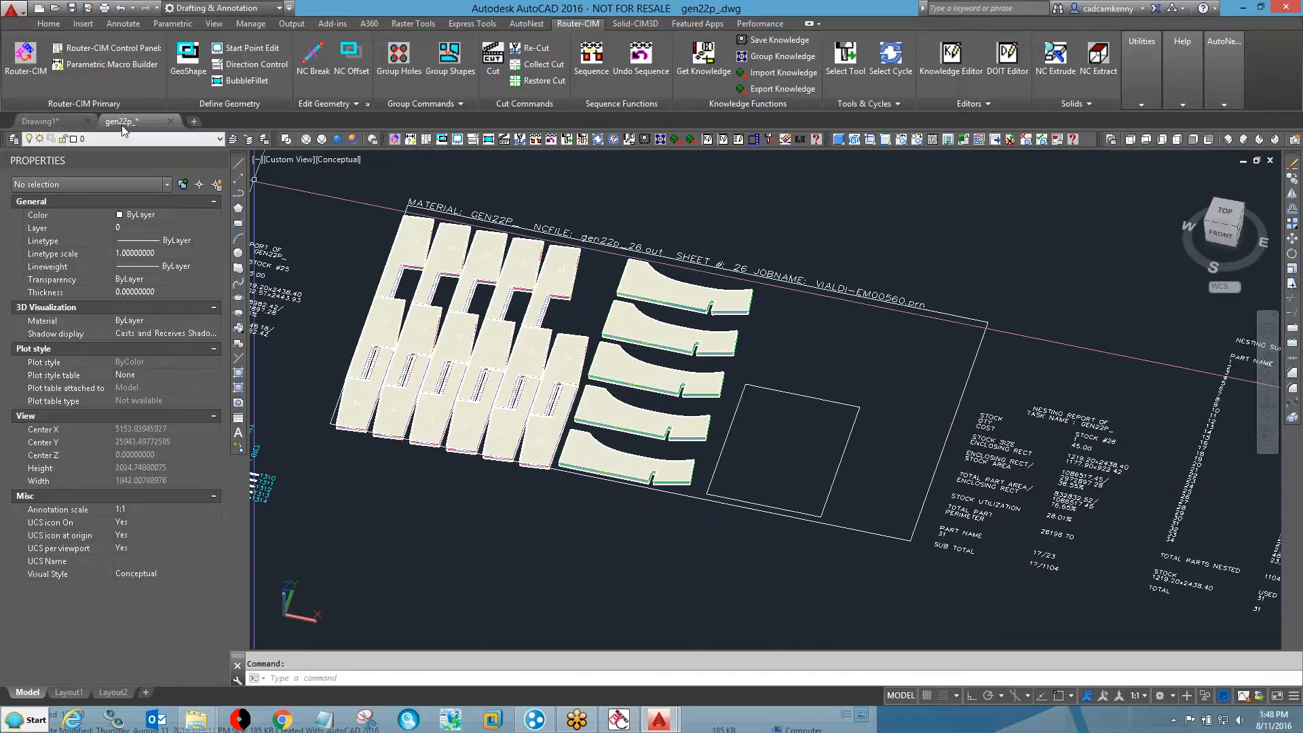
- Close Drawing1 and, with gen22p_ in 2D Wireframe, load the Router-CIM router knowledge base using the RS274D postprocessor
{"action": "left_click", "coordinate": [285, 139]}
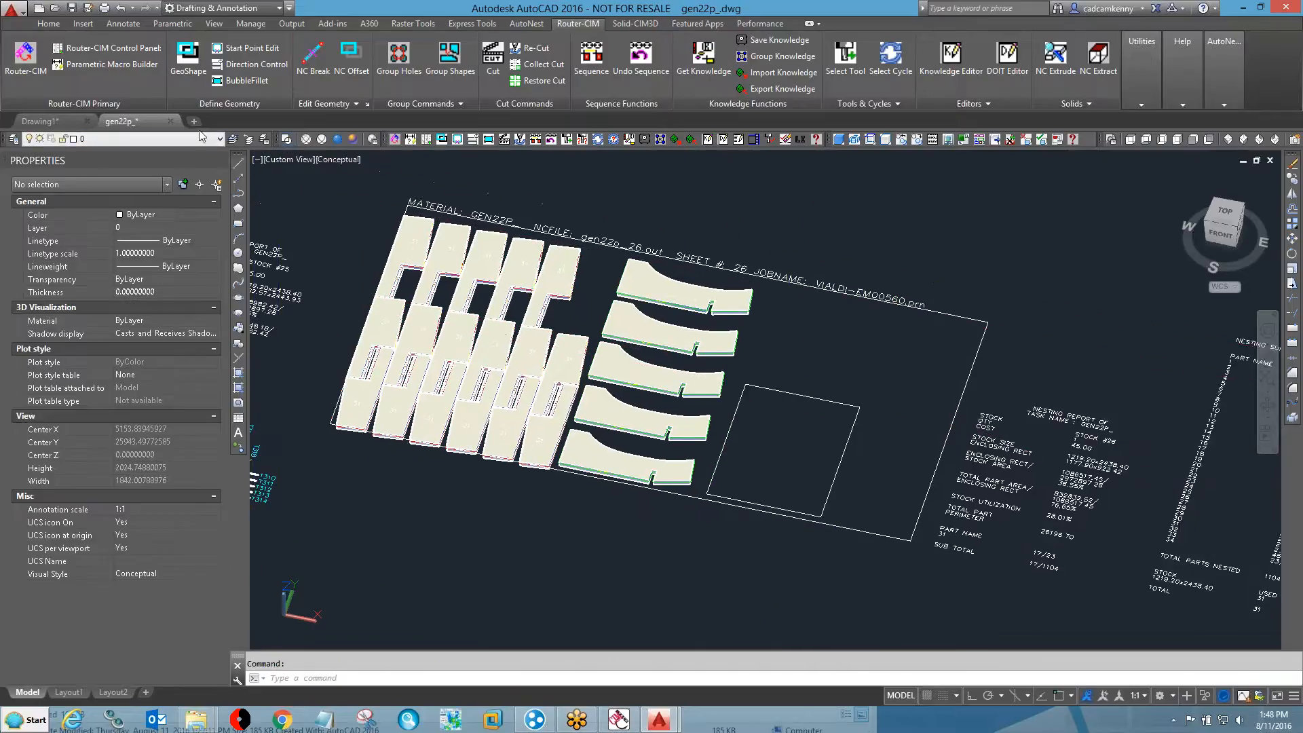
{"action": "left_click", "coordinate": [87, 121]}
{"action": "left_click", "coordinate": [654, 390]}
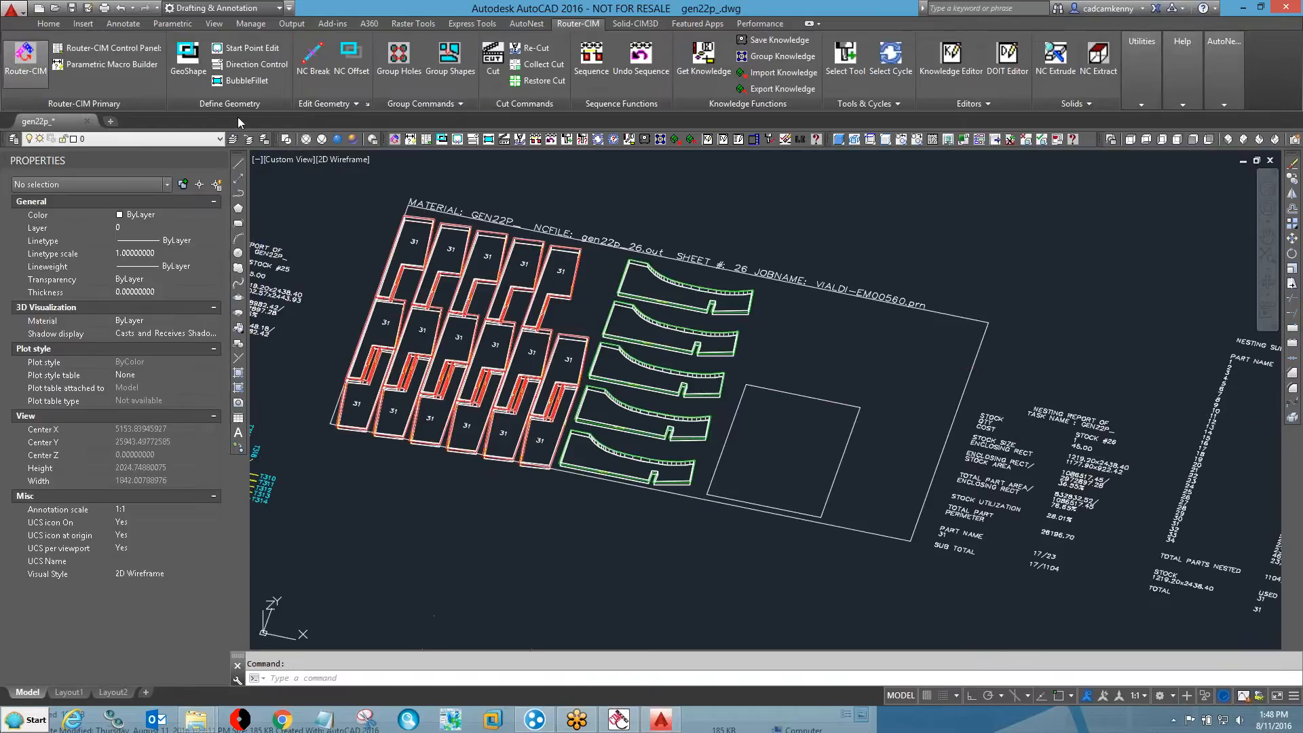
{"action": "left_click", "coordinate": [790, 282]}
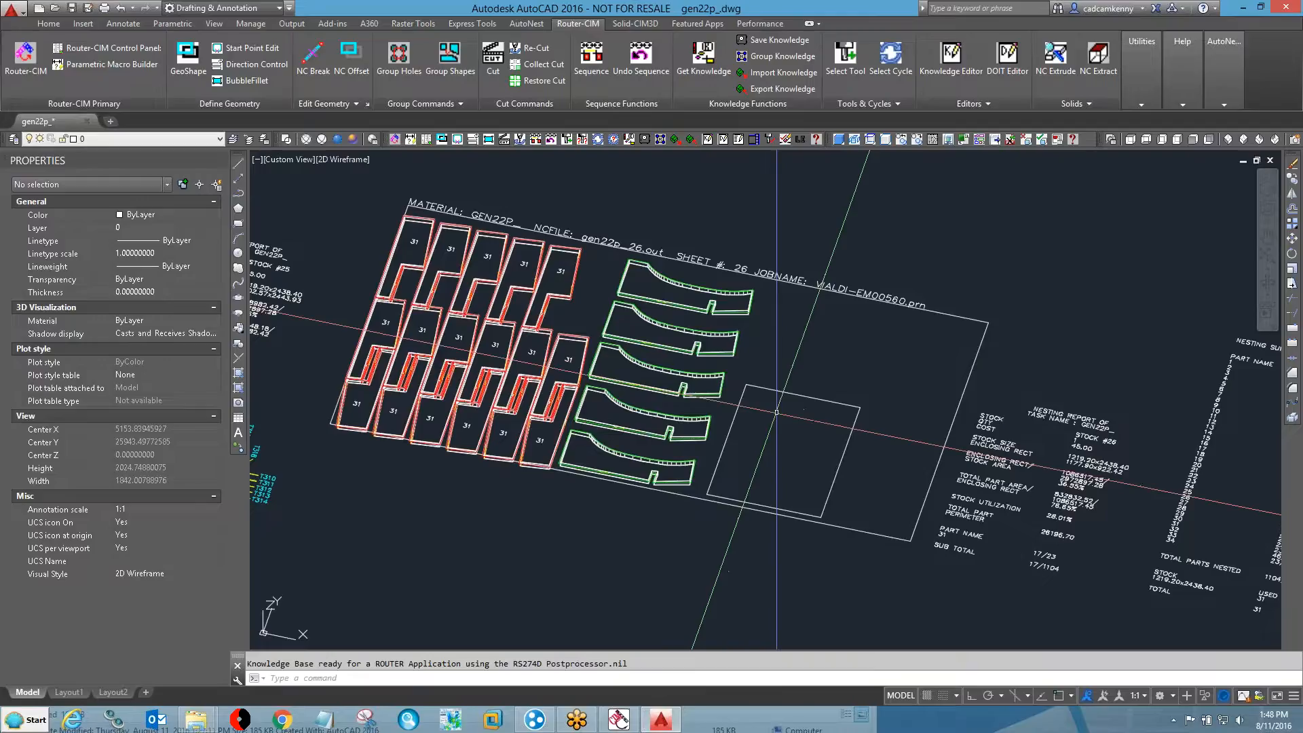
- Explode the rectangle on sheet 26 into separate lines
{"action": "type", "text": "e"}
{"action": "key", "text": "BackSpace"}
{"action": "type", "text": "x"}
{"action": "key", "text": "Return"}
{"action": "left_click", "coordinate": [821, 399]}
{"action": "key", "text": "Return"}
{"action": "left_click", "coordinate": [861, 407]}
{"action": "left_click", "coordinate": [861, 408]}
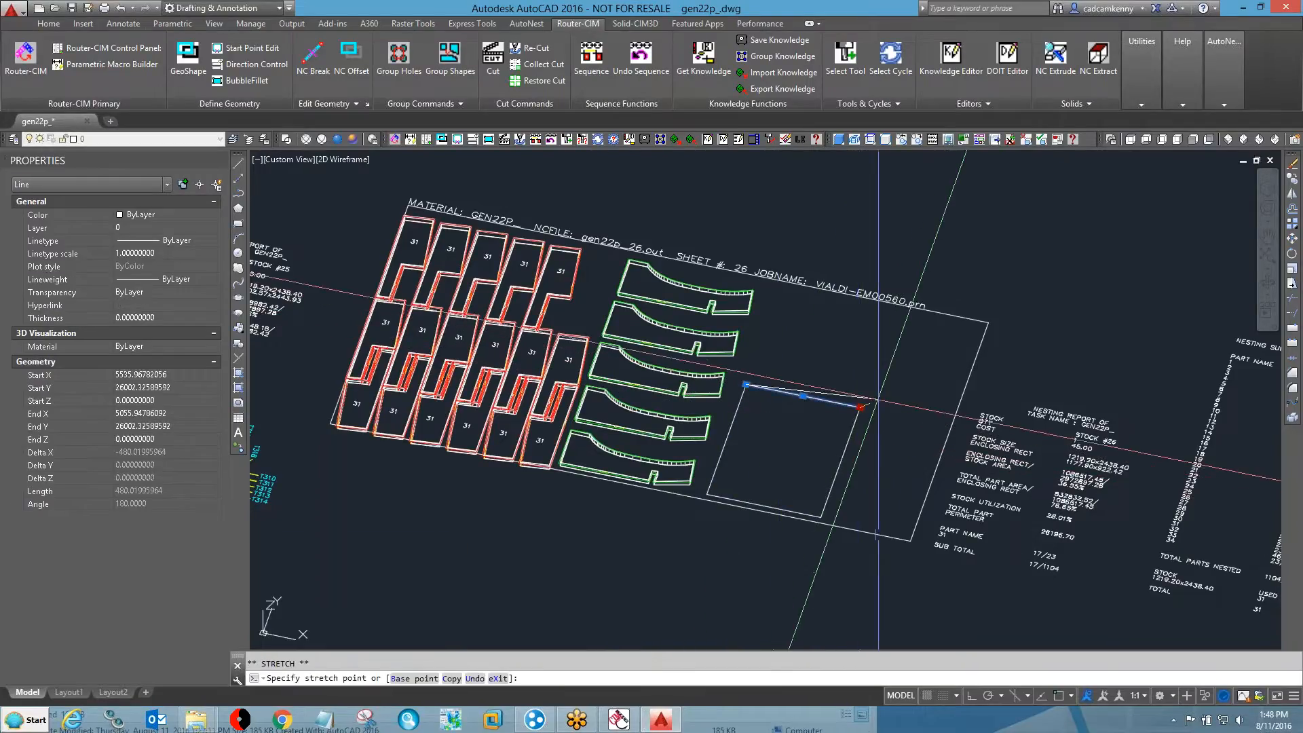
{"action": "type", "text": "@.,"}
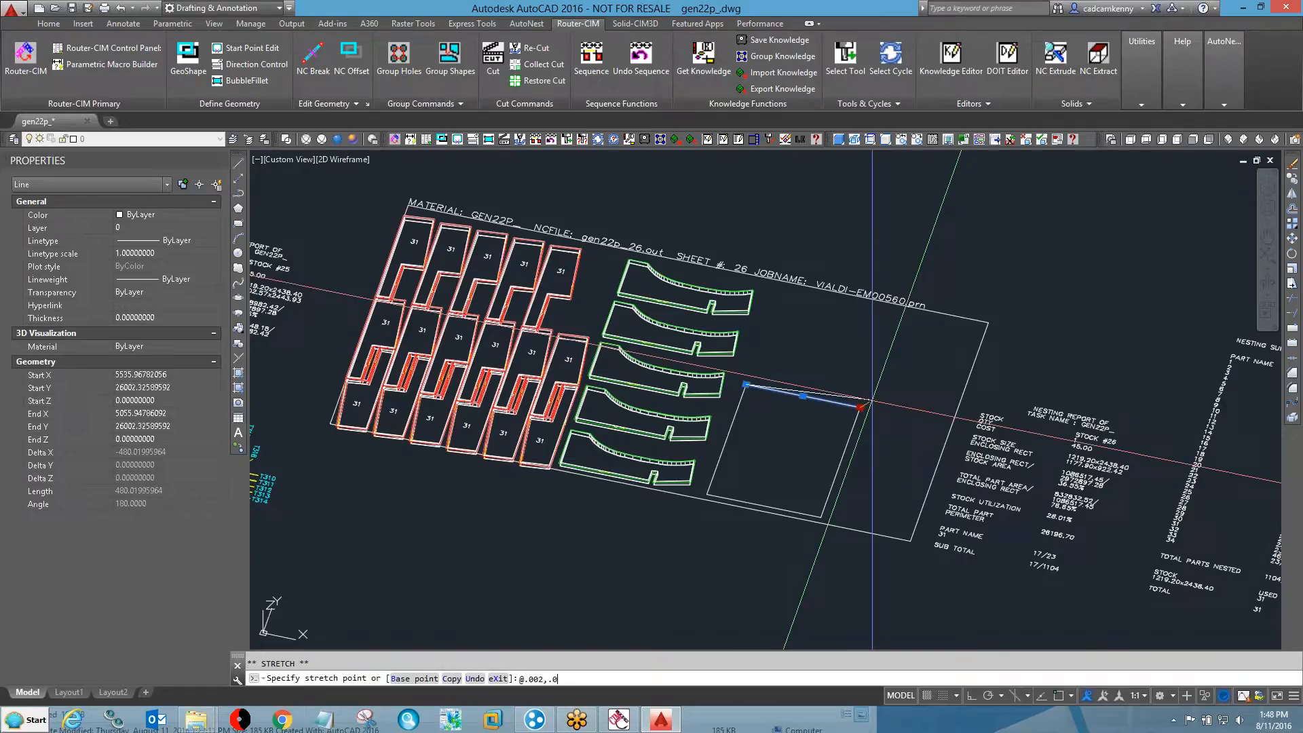
{"action": "key", "text": "Escape"}
{"action": "key", "text": "Escape"}
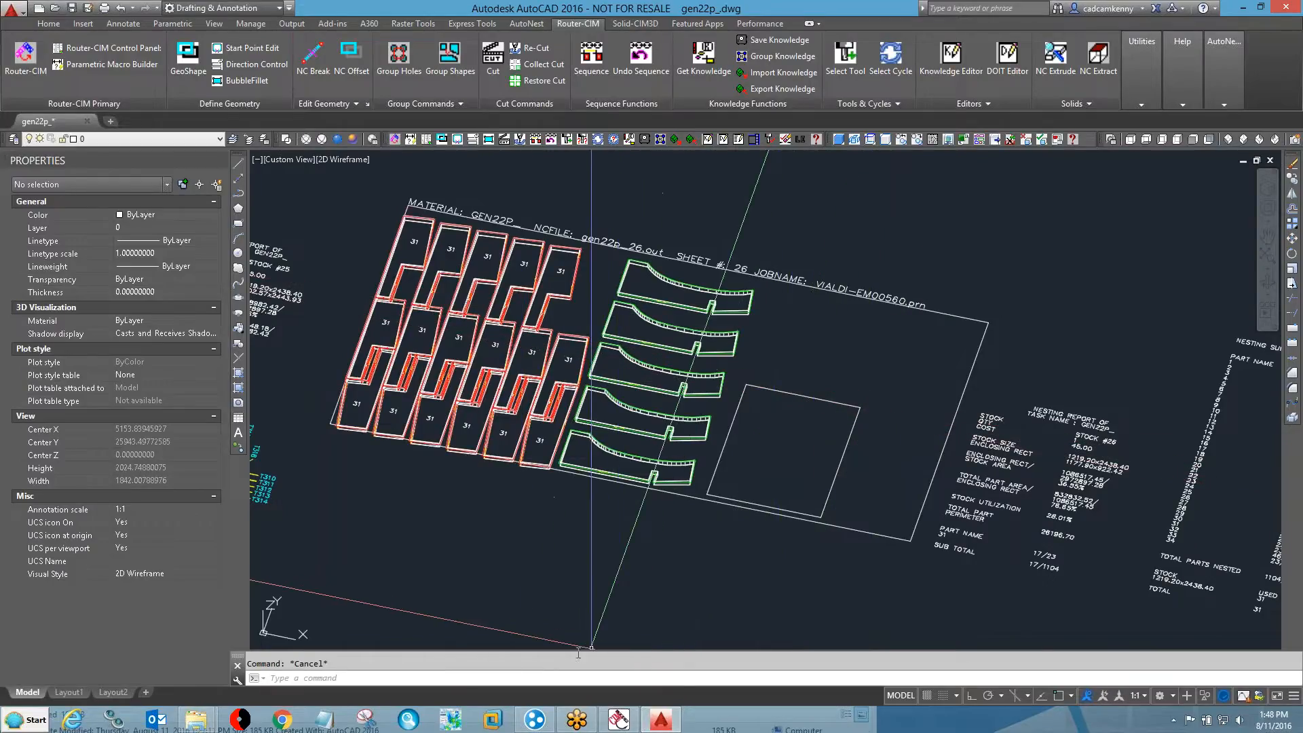
- Switch to Router-CIM Automation Suite, dismiss the finished job status, and open the properties of part 22's GENERIC_22.00 material
{"action": "left_click", "coordinate": [618, 720]}
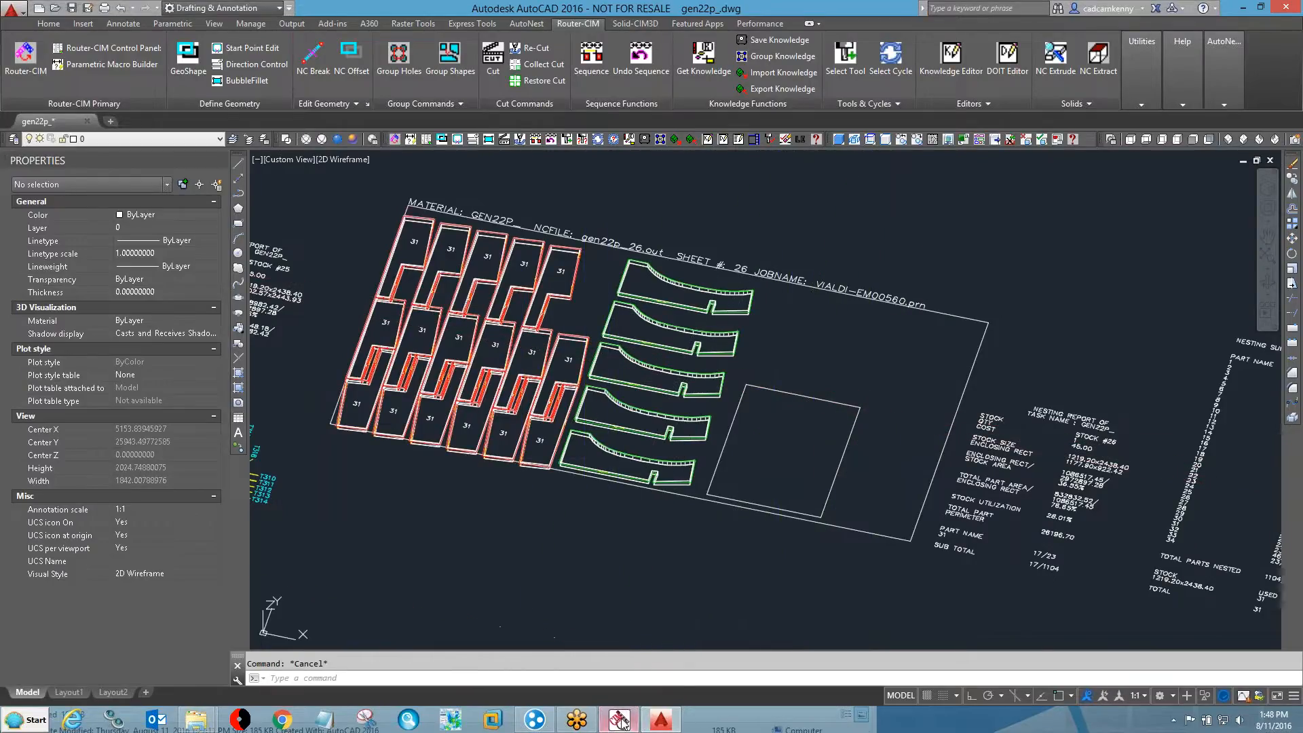
{"action": "left_click", "coordinate": [690, 445]}
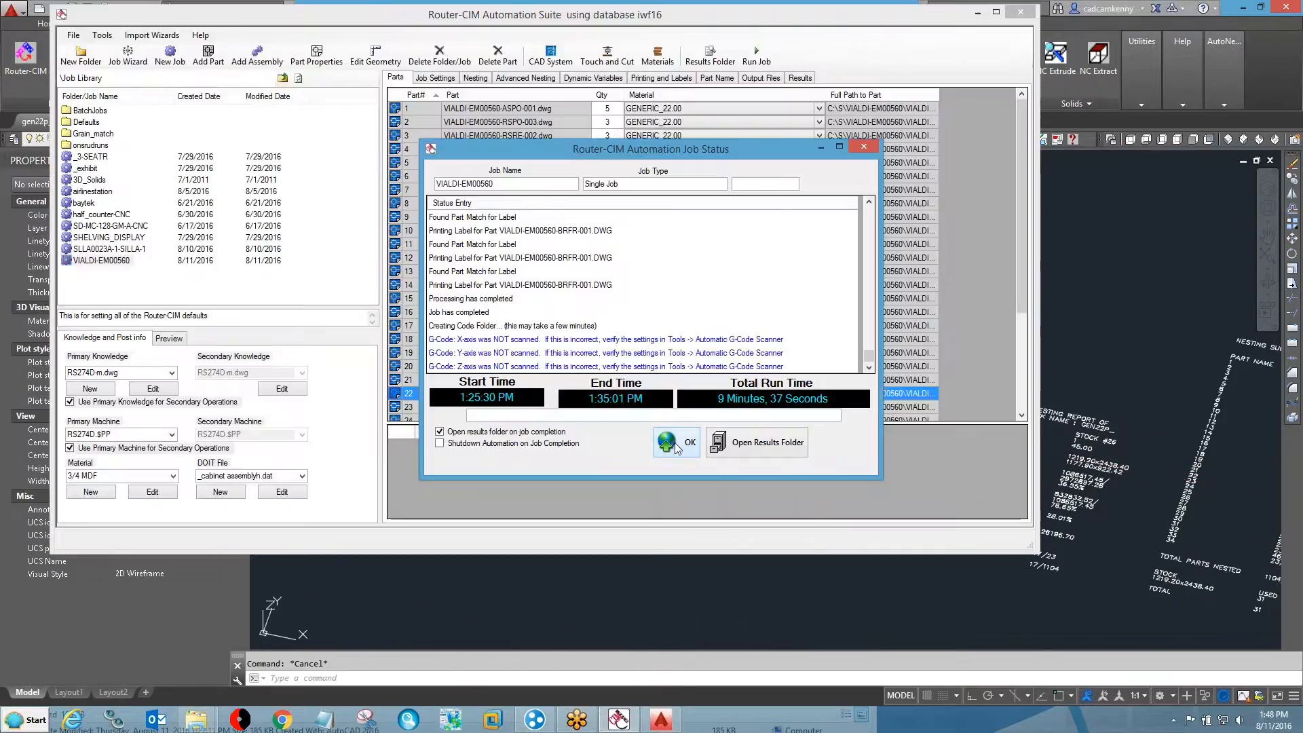
{"action": "left_click", "coordinate": [667, 396]}
{"action": "right_click", "coordinate": [667, 400]}
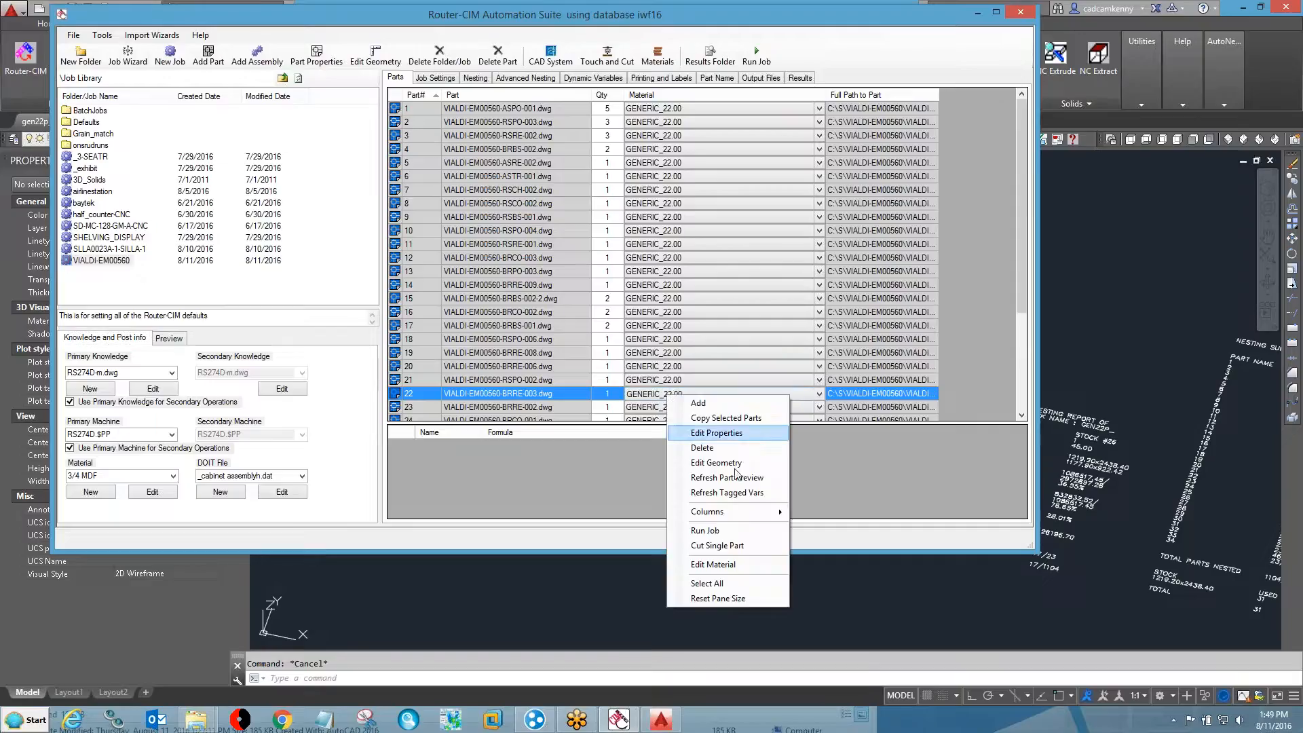
{"action": "left_click", "coordinate": [722, 567]}
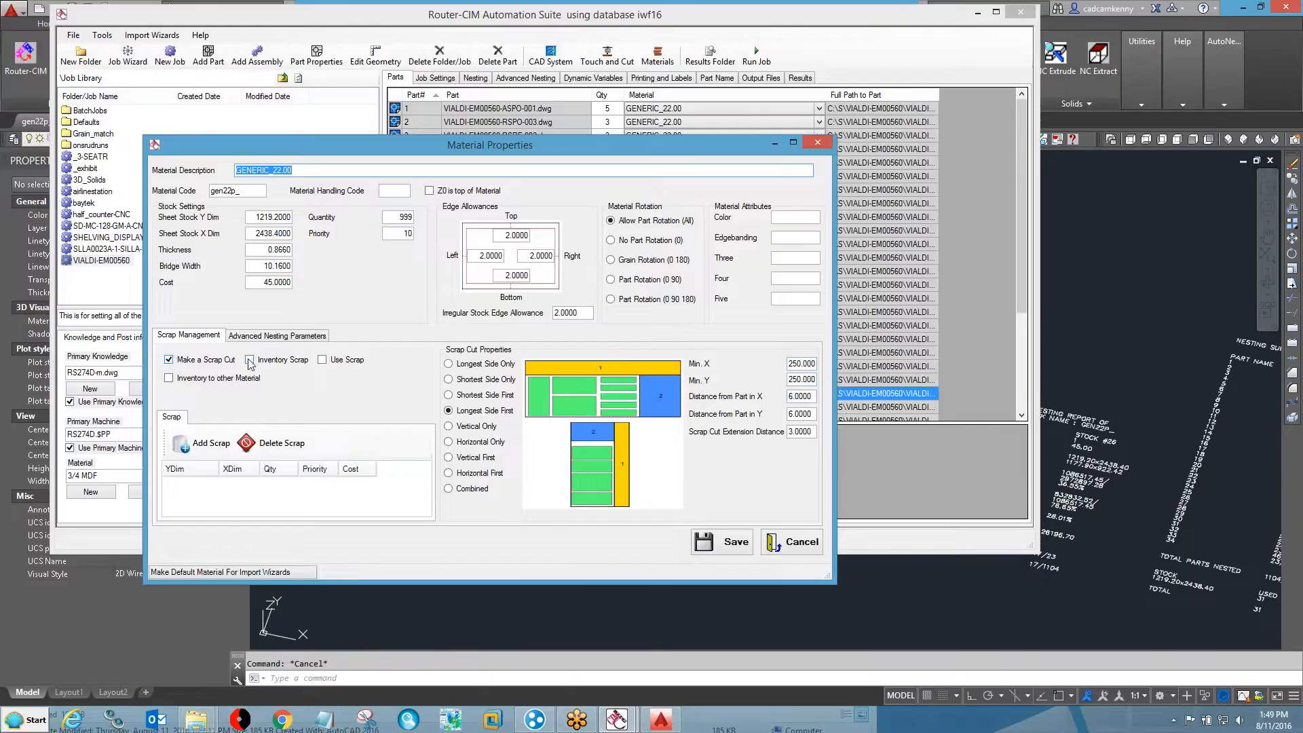
- Enable automatic quantity decrease in the advanced nesting parameters and set the GENERIC_22.00 stock quantity to 500
{"action": "left_click", "coordinate": [302, 339]}
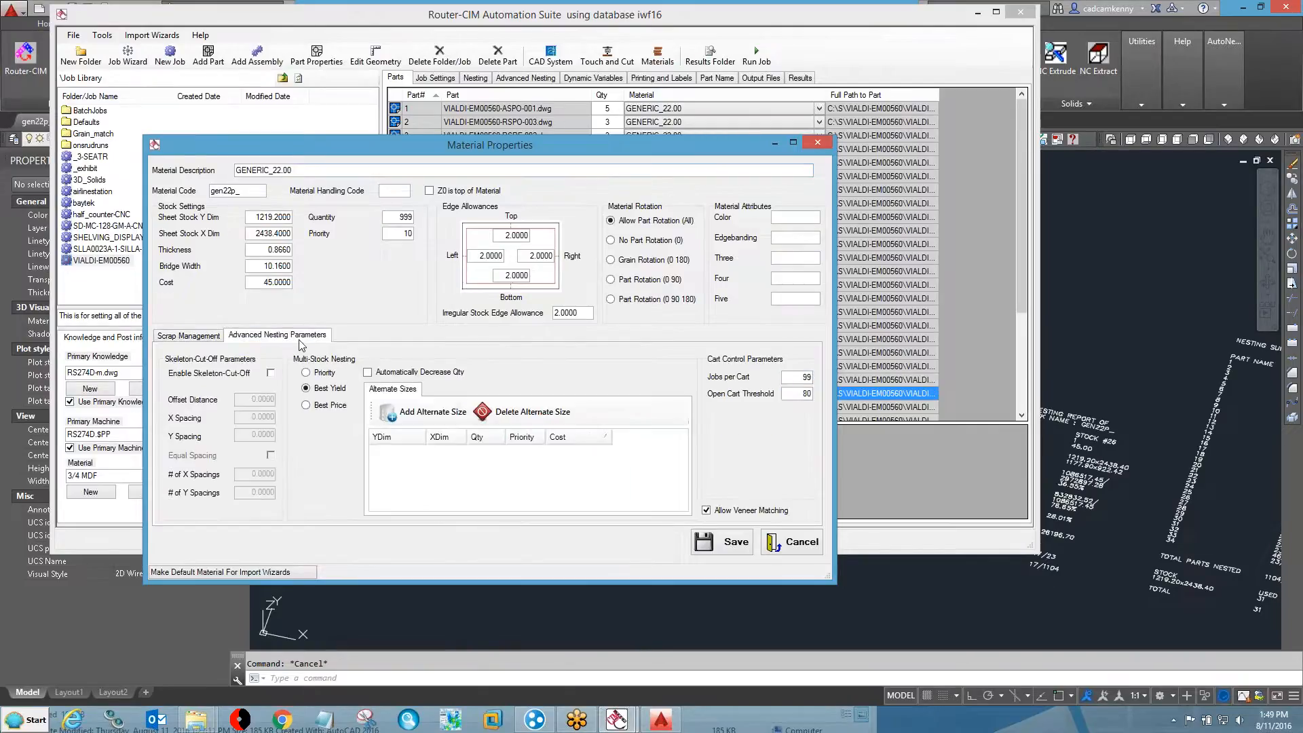
{"action": "left_click", "coordinate": [367, 373]}
{"action": "left_click_drag", "start_coordinate": [388, 217], "coordinate": [437, 217]}
{"action": "type", "text": "500"}
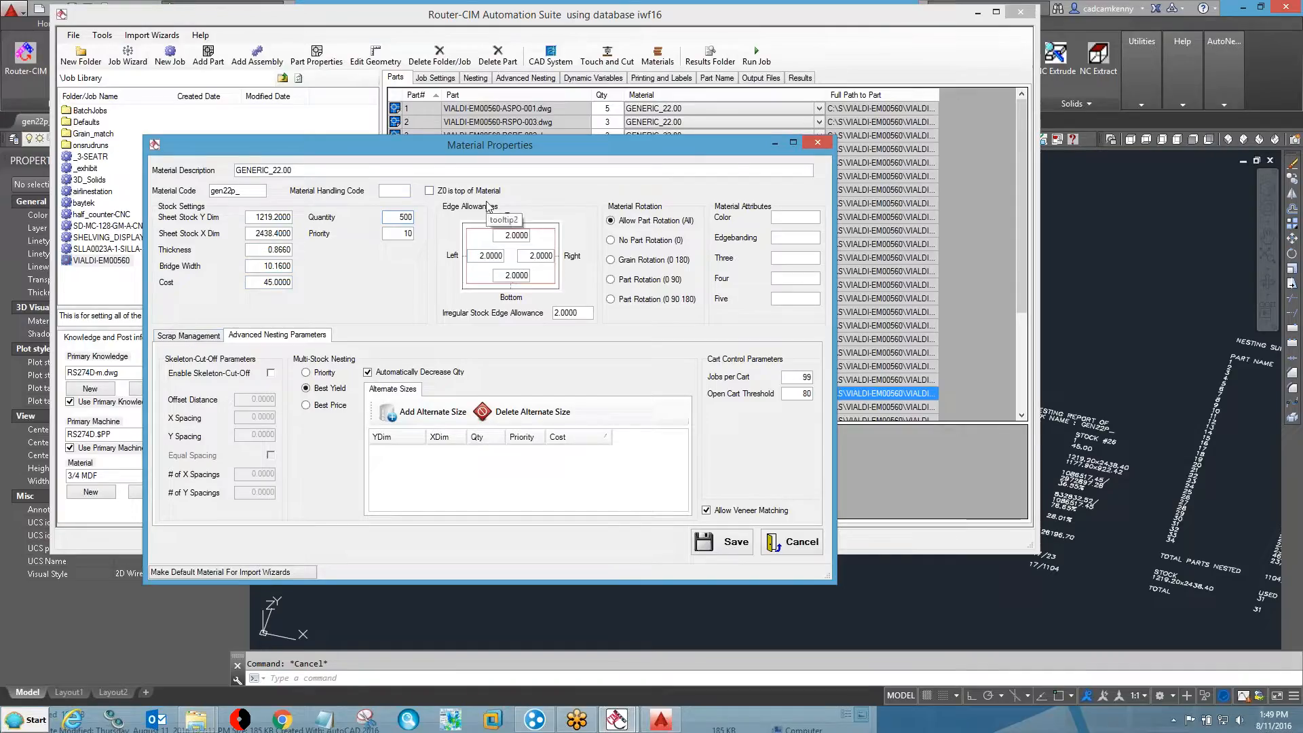
- Add a 60 by 120 alternate sheet size to GENERIC_22.00 with quantity 25, priority 20 and cost 75
{"action": "left_click", "coordinate": [416, 414]}
{"action": "left_click", "coordinate": [401, 450]}
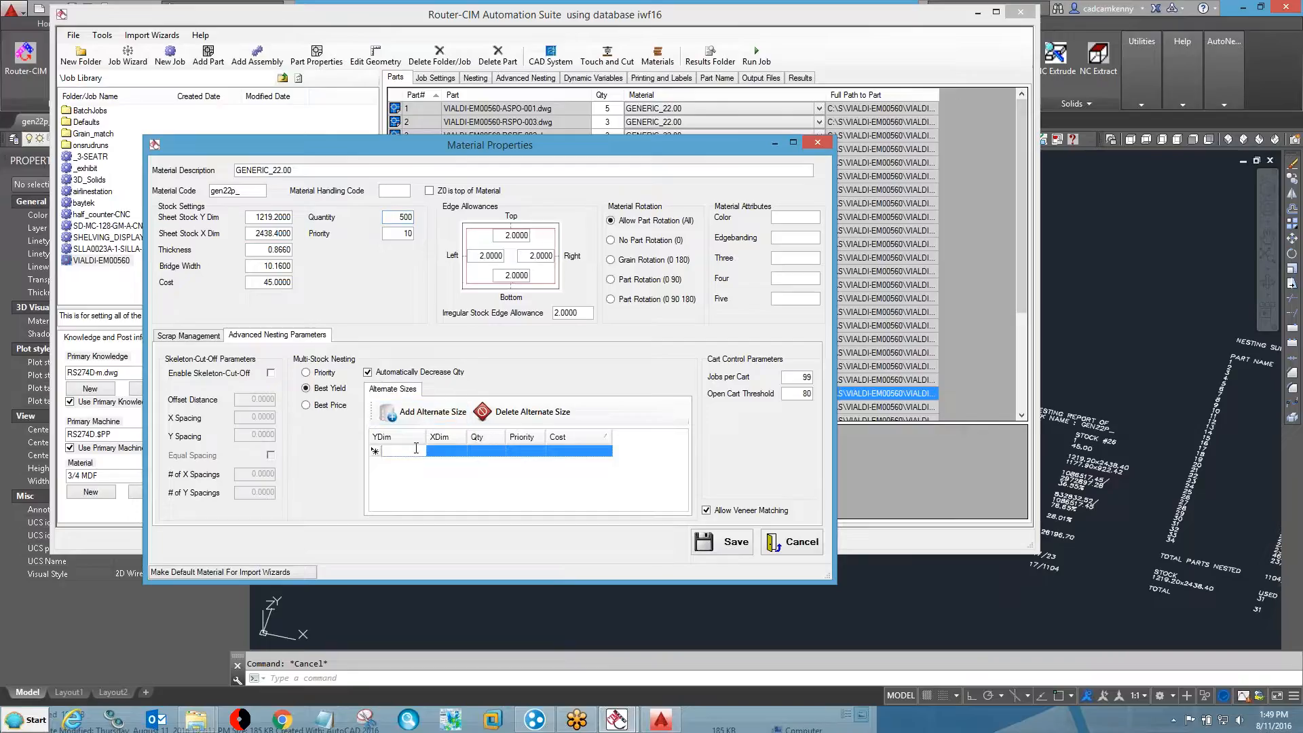
{"action": "key", "text": "Tab"}
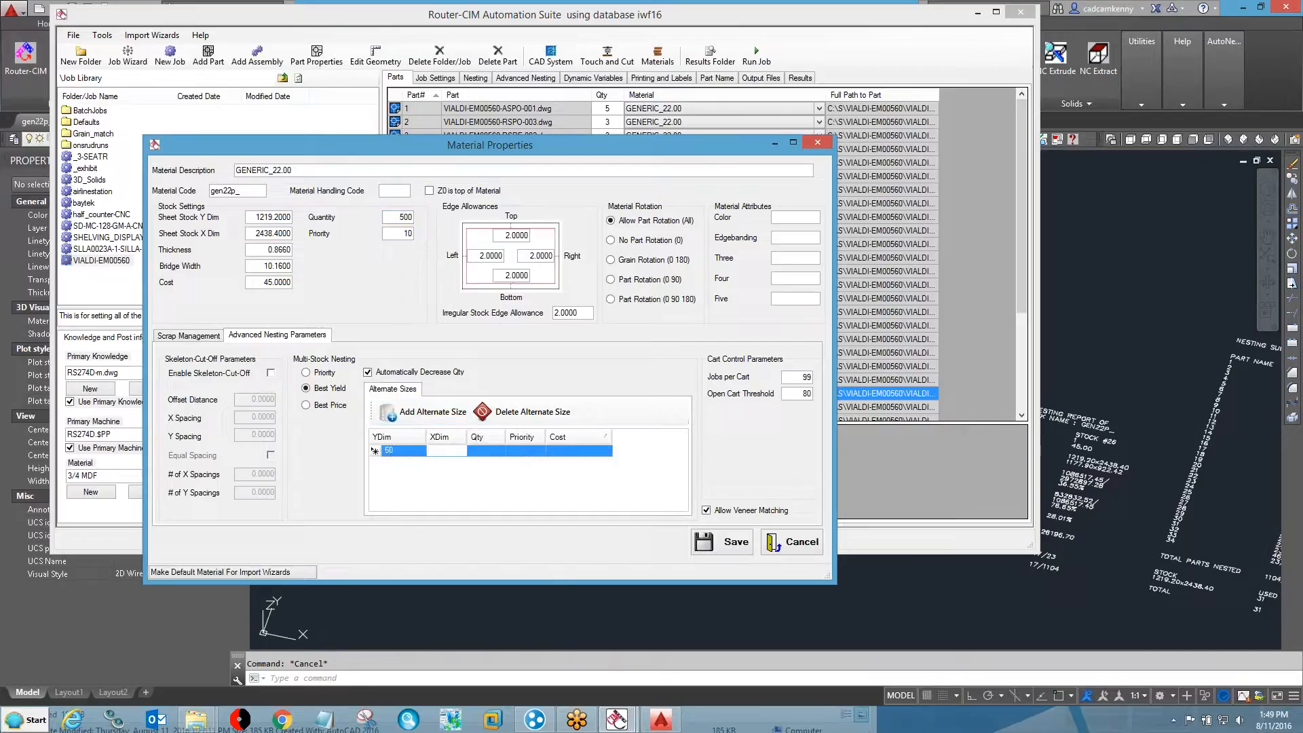
{"action": "key", "text": "Tab"}
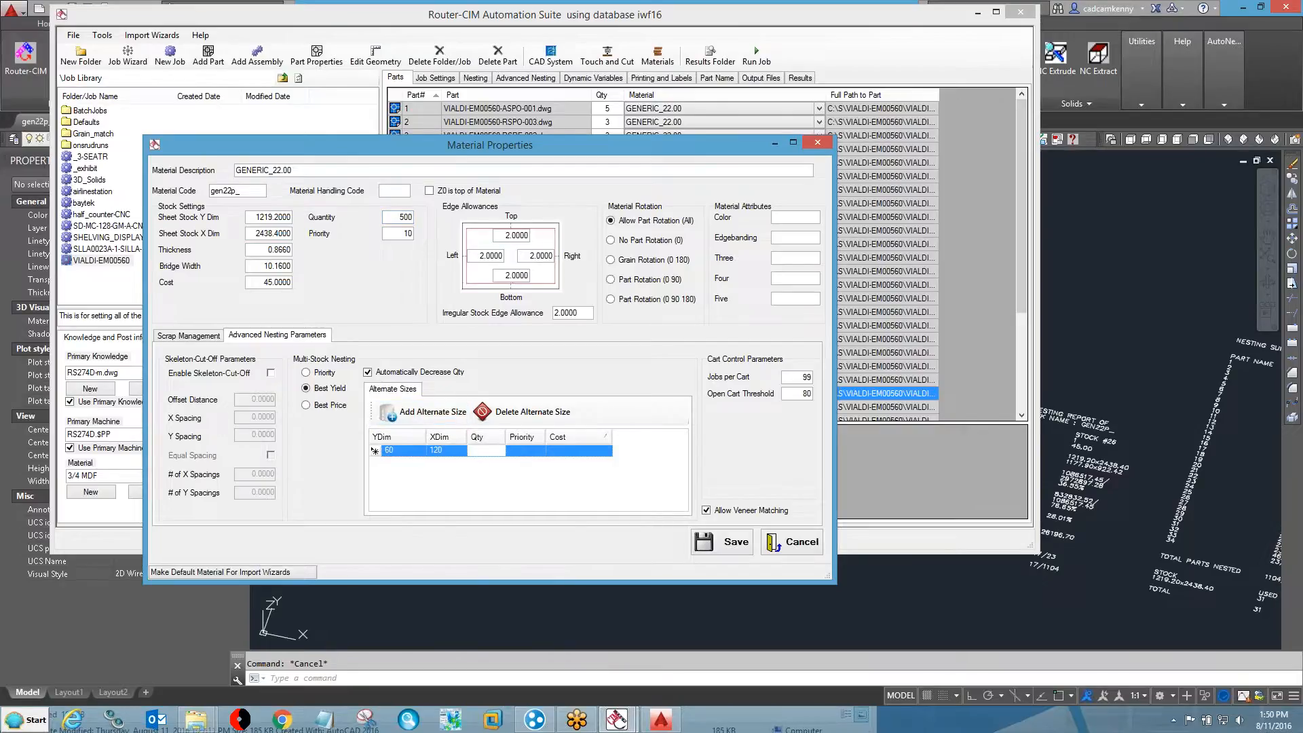
{"action": "key", "text": "Tab"}
{"action": "type", "text": "20"}
{"action": "key", "text": "Tab"}
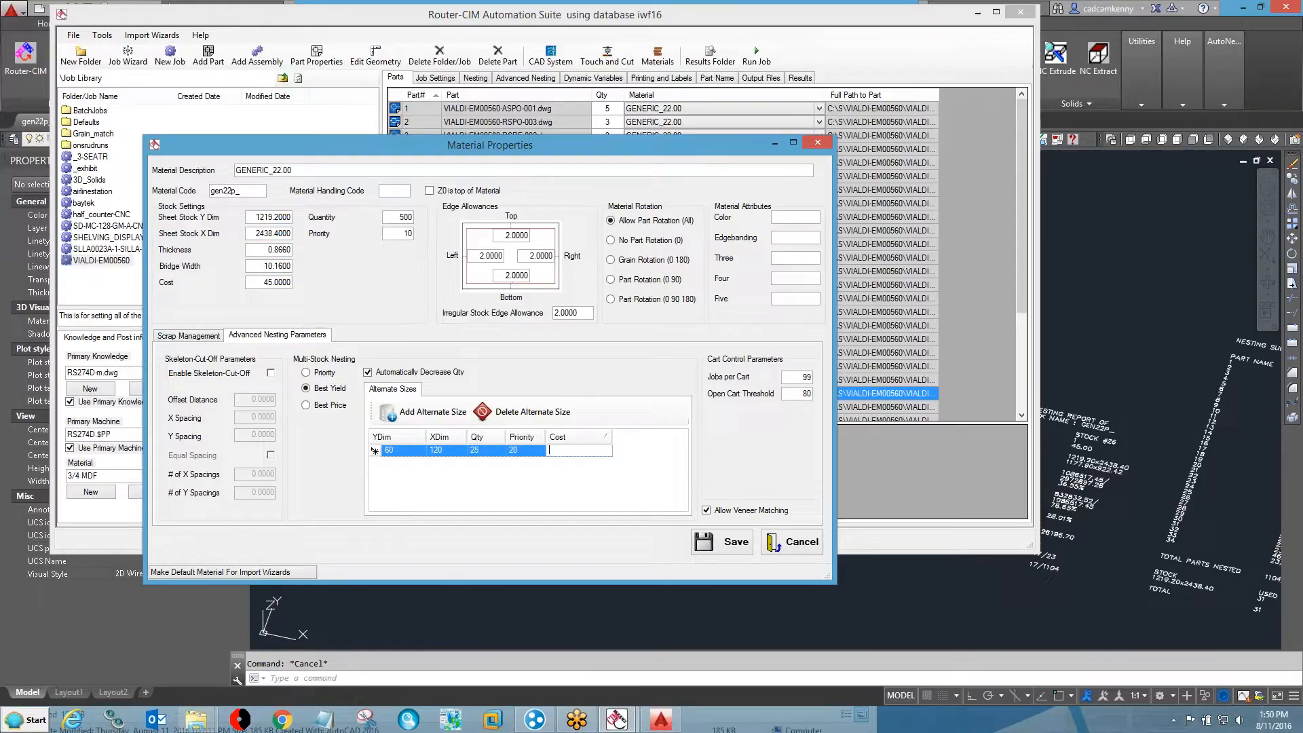
{"action": "type", "text": "75"}
{"action": "key", "text": "Return"}
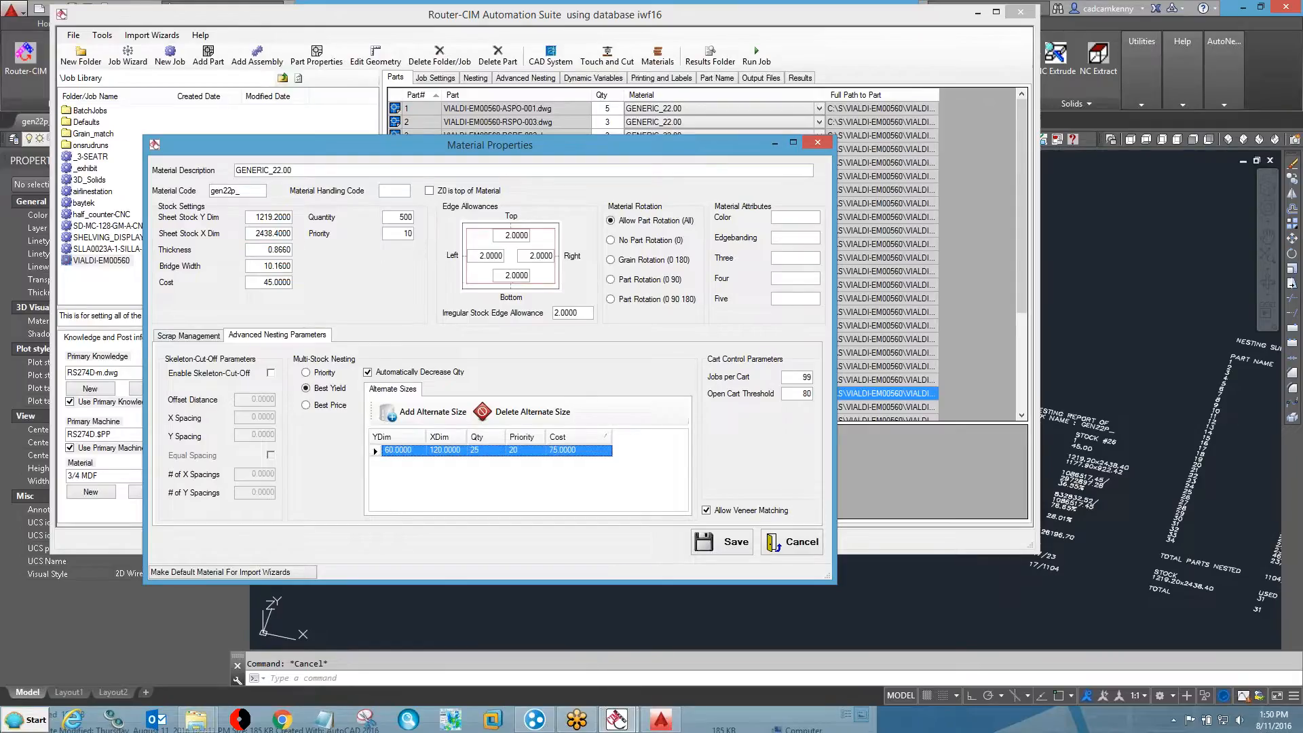
- Add a 60 by 144 alternate sheet size with quantity 15, priority 30 and cost 88, and enable skeleton cut-off
{"action": "left_click", "coordinate": [424, 411]}
{"action": "left_click", "coordinate": [406, 463]}
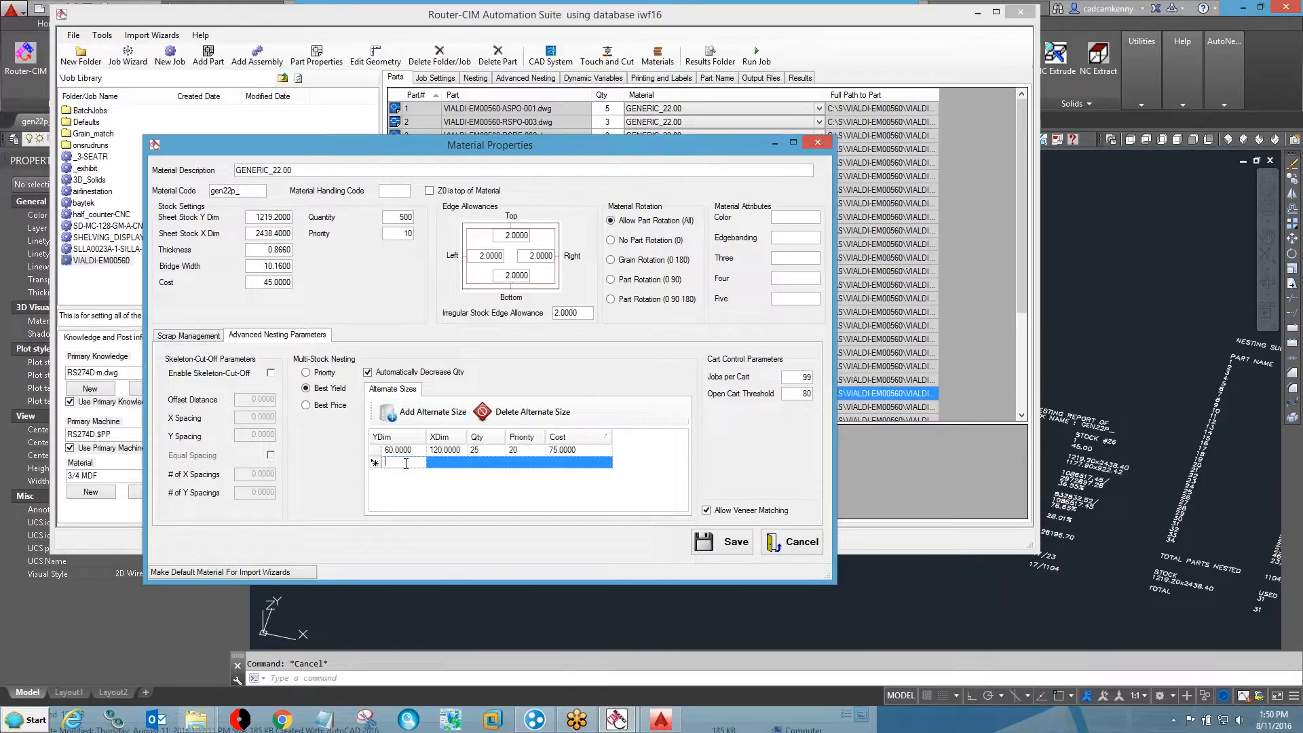
{"action": "type", "text": "60"}
{"action": "key", "text": "Tab"}
{"action": "type", "text": "144"}
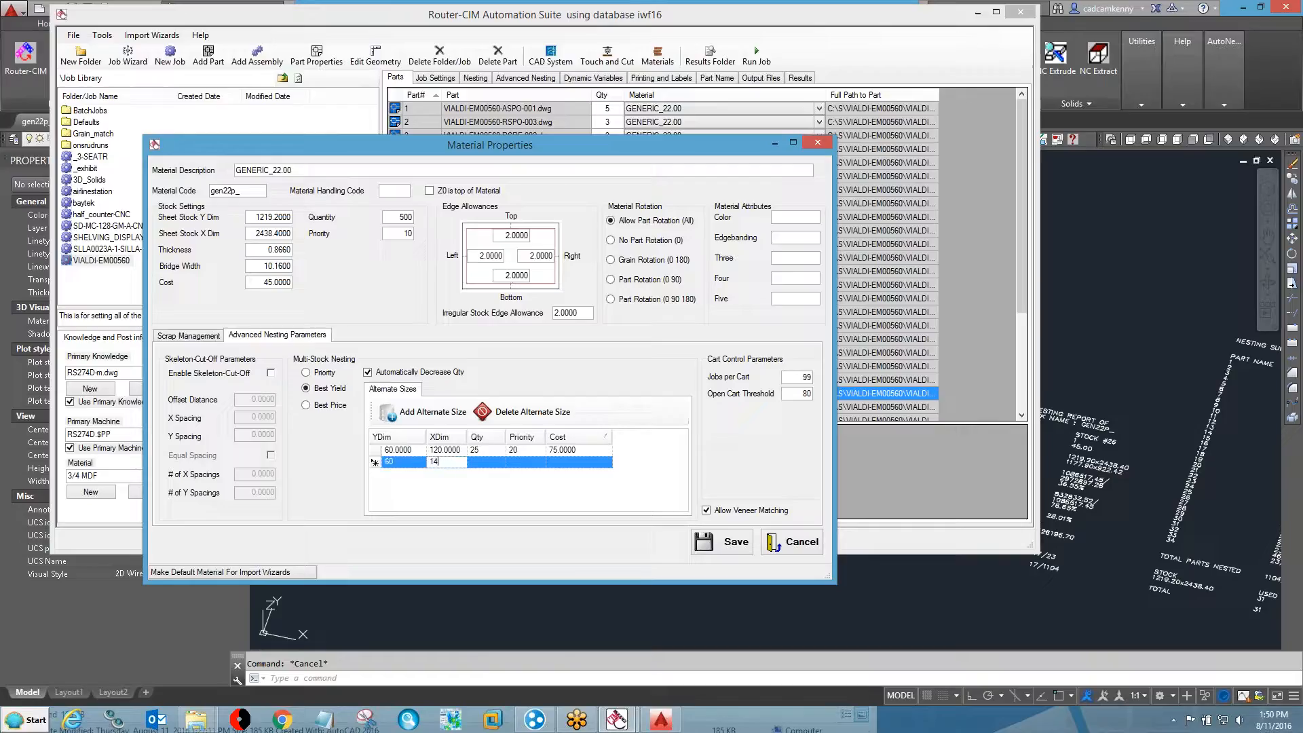
{"action": "key", "text": "Tab"}
{"action": "type", "text": "15"}
{"action": "key", "text": "Tab"}
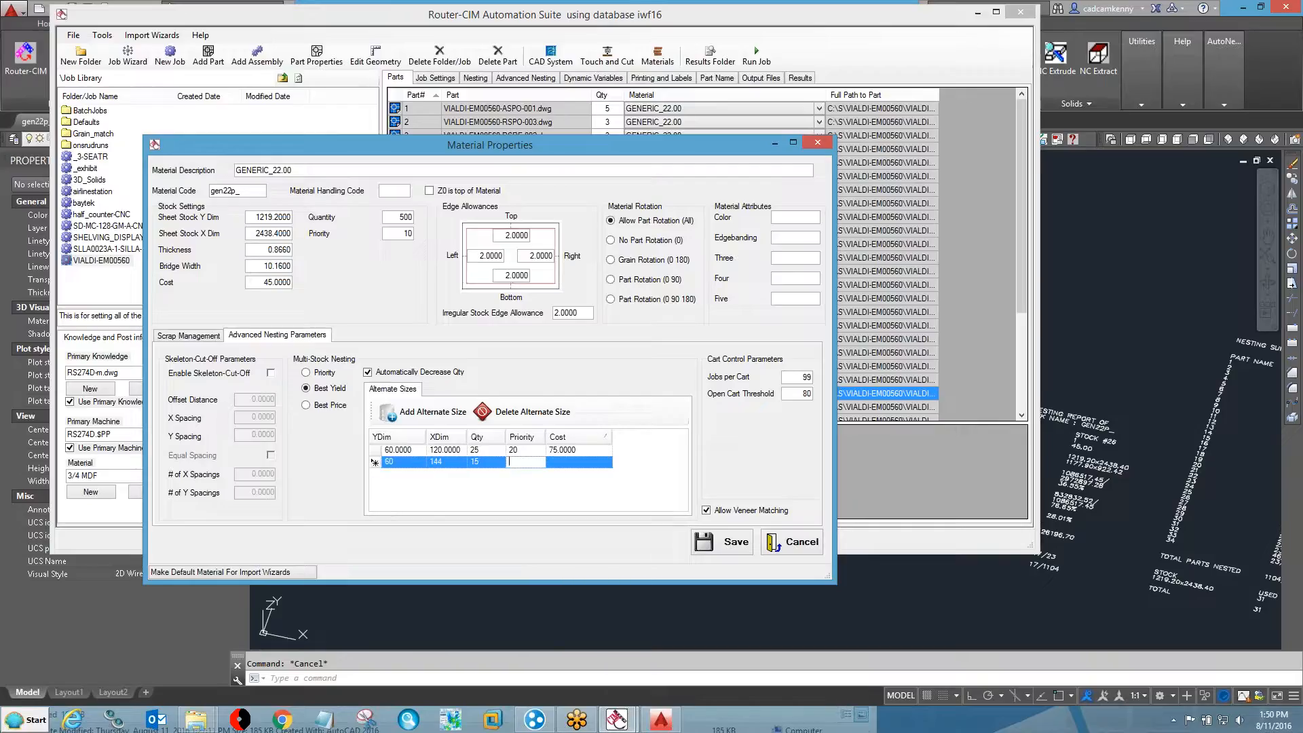
{"action": "type", "text": "30"}
{"action": "key", "text": "Tab"}
{"action": "type", "text": "88"}
{"action": "key", "text": "Return"}
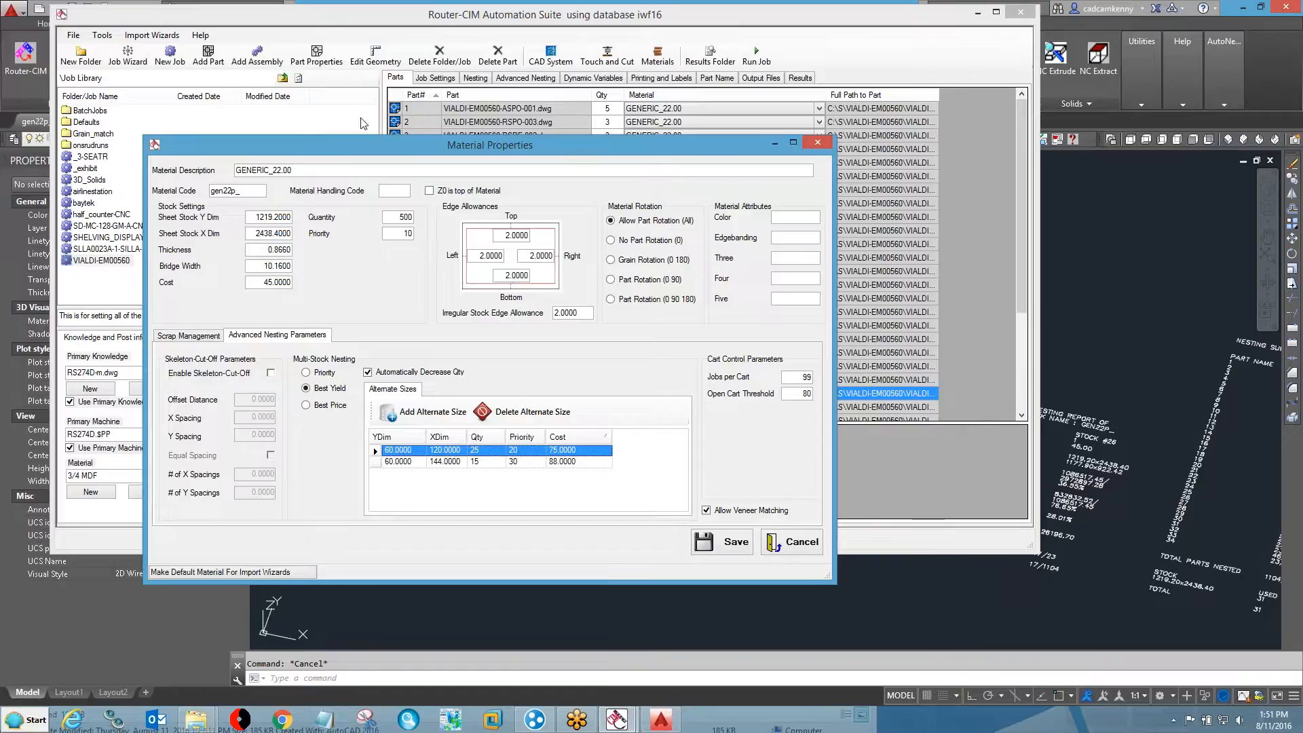
{"action": "left_click", "coordinate": [270, 372]}
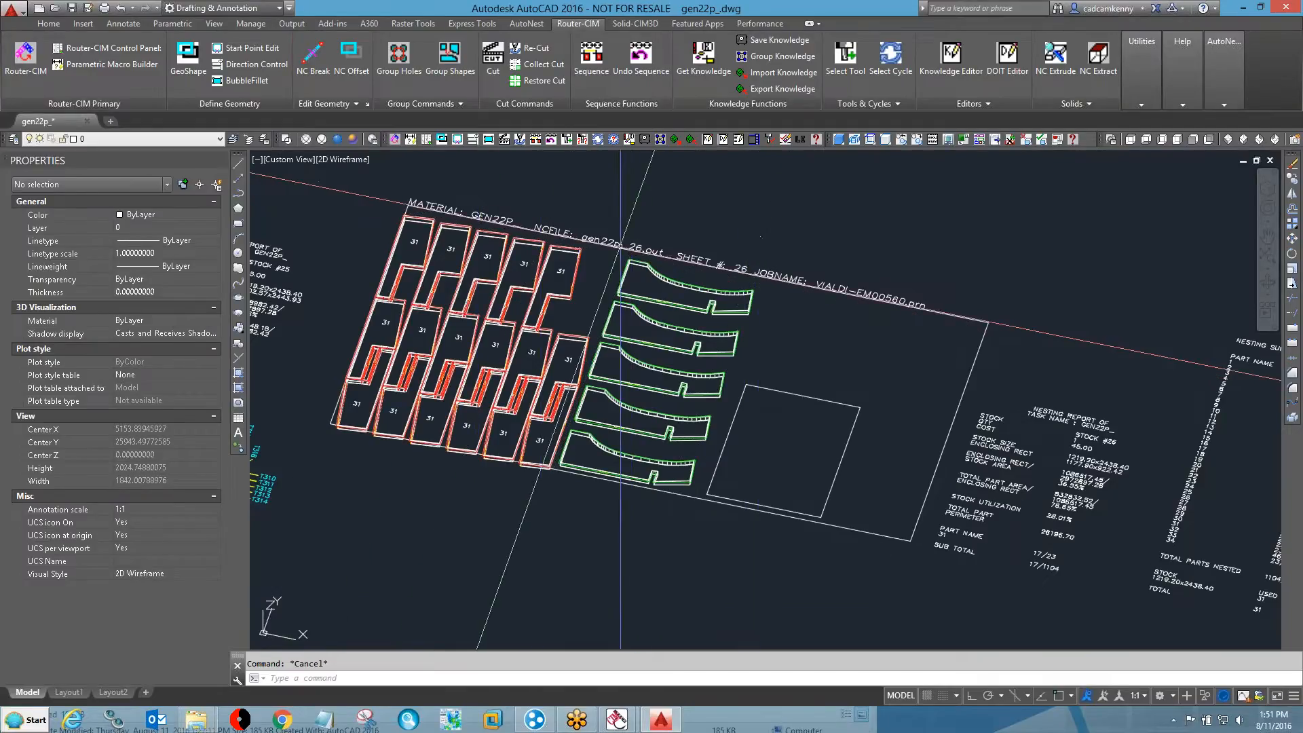
- Switch to AutoCAD and define the exploded rectangle on sheet 26 as a GeoShape, keeping the default start point
{"action": "type", "text": "gs"}
{"action": "key", "text": "Return"}
{"action": "left_click", "coordinate": [874, 393]}
{"action": "left_click", "coordinate": [733, 448]}
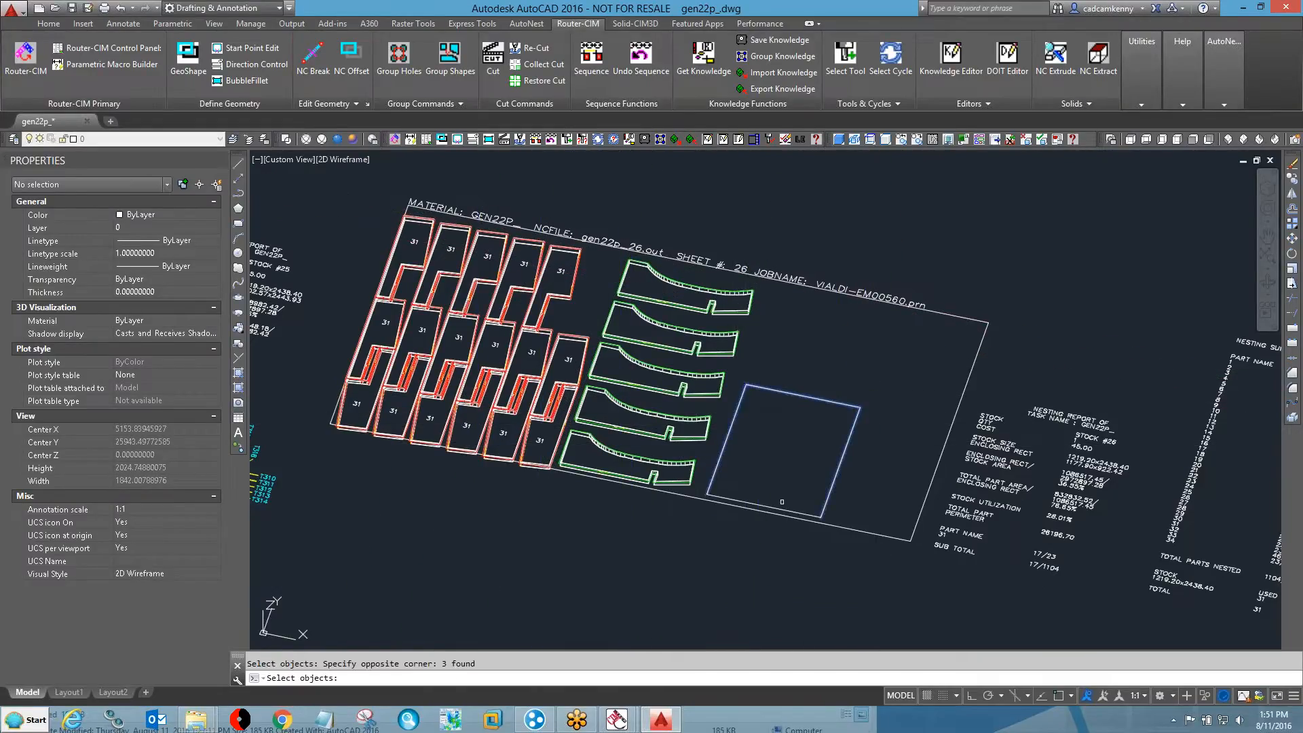
{"action": "key", "text": "Return"}
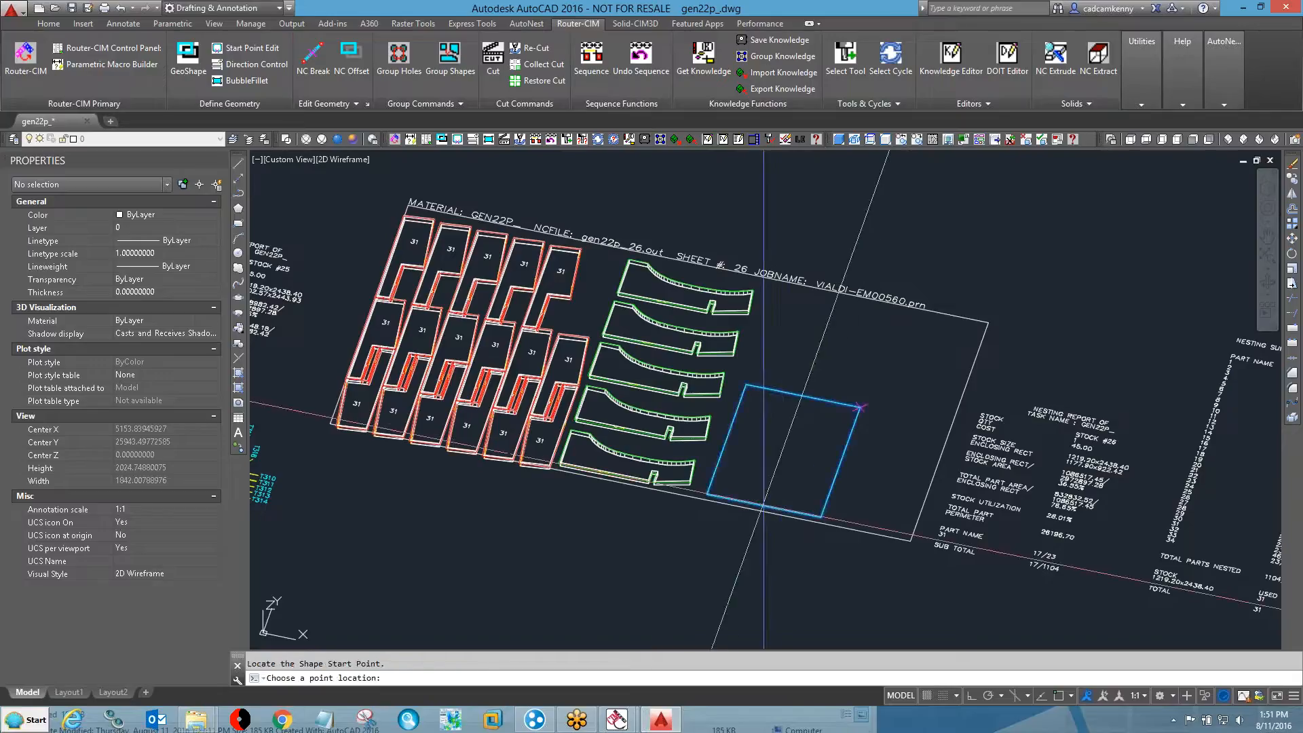
{"action": "key", "text": "Return"}
- In the Router-CIM Control Panel, retrieve cutting conditions by picking an existing curved part's cut and choosing the OUTSIDE knowledge
{"action": "type", "text": "as"}
{"action": "key", "text": "space"}
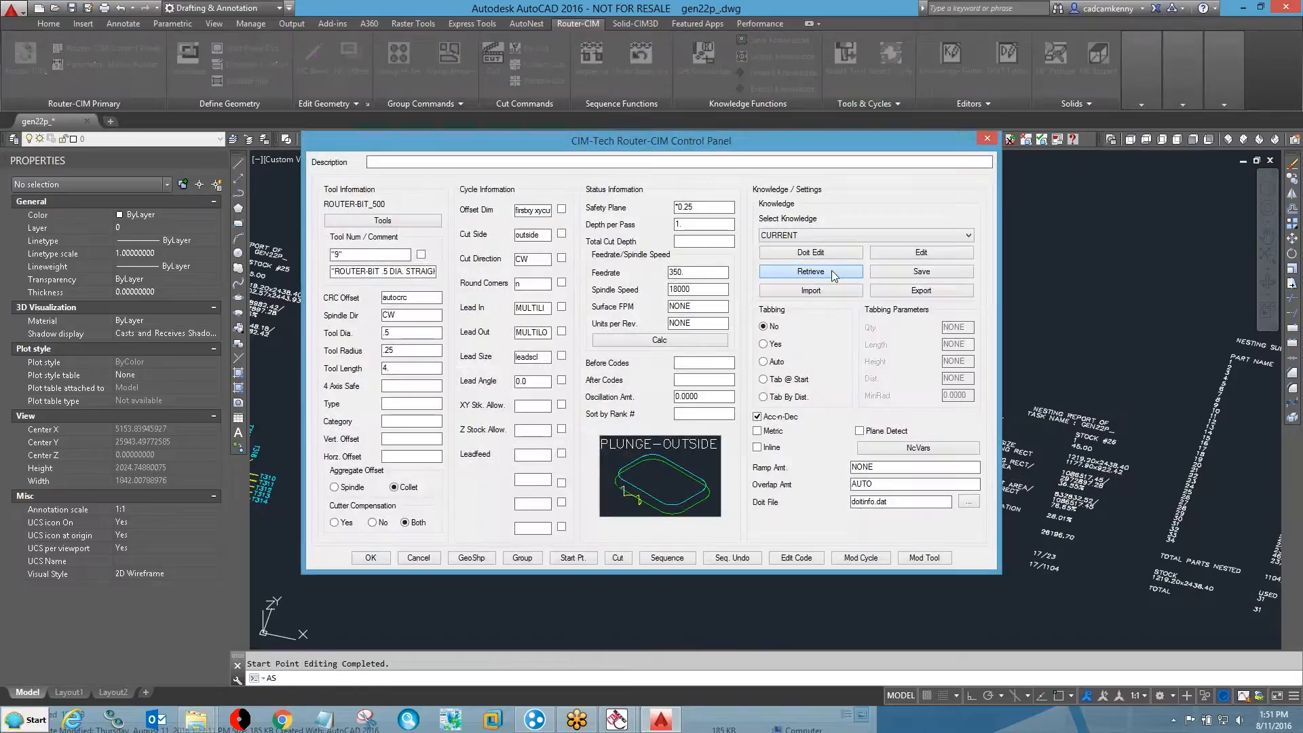
{"action": "left_click", "coordinate": [832, 270]}
{"action": "left_click", "coordinate": [702, 374]}
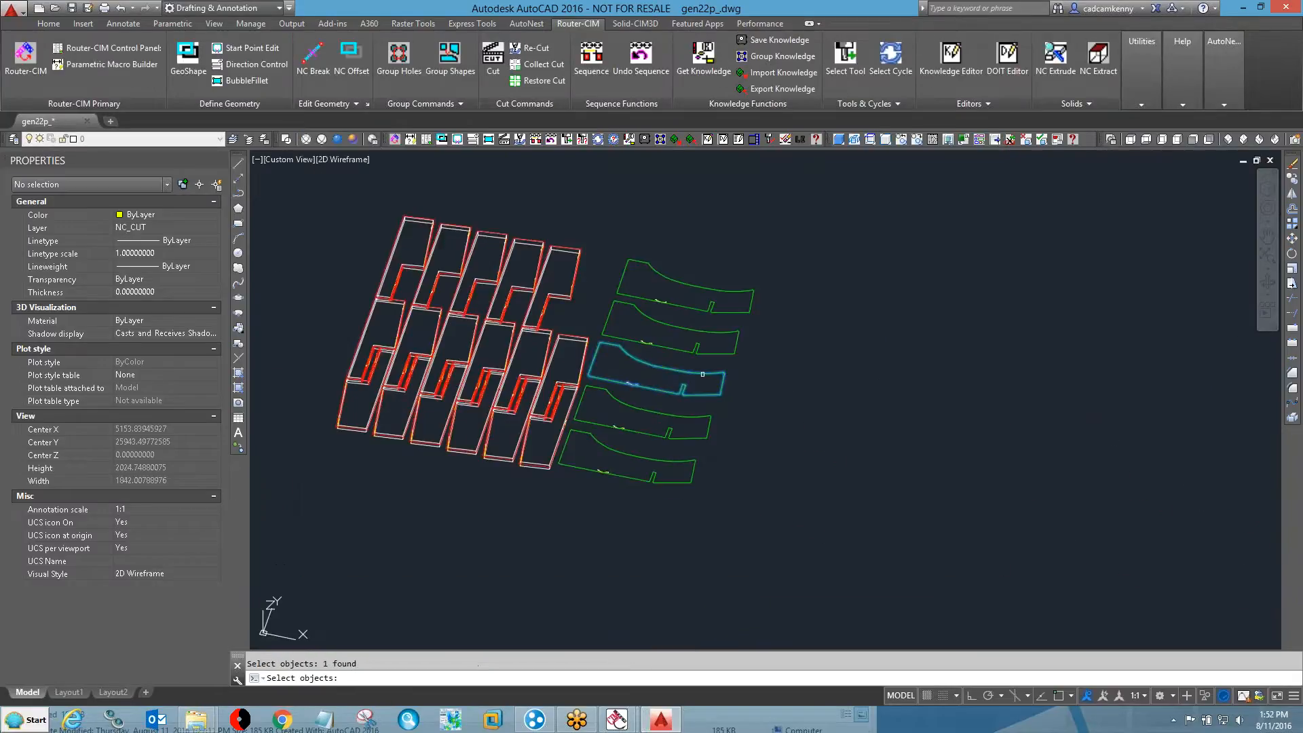
{"action": "key", "text": "Return"}
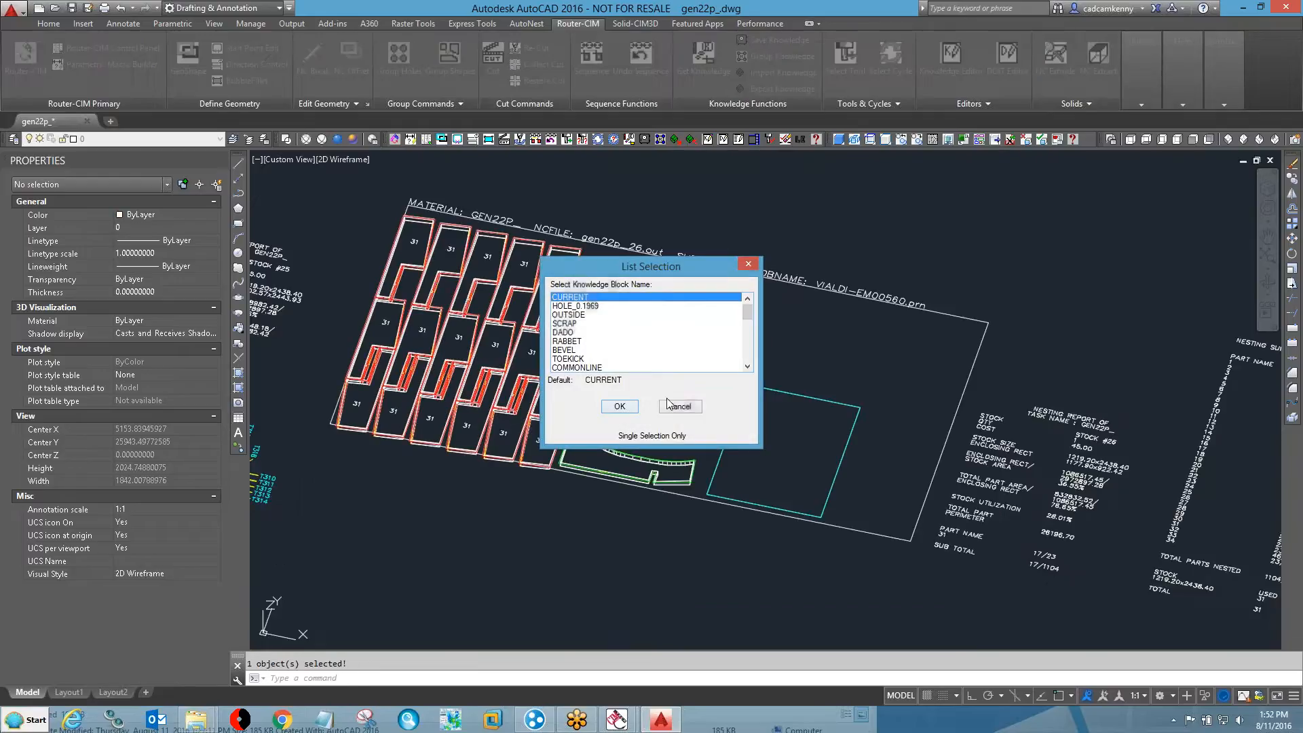
{"action": "left_click", "coordinate": [569, 315]}
{"action": "left_click", "coordinate": [613, 406]}
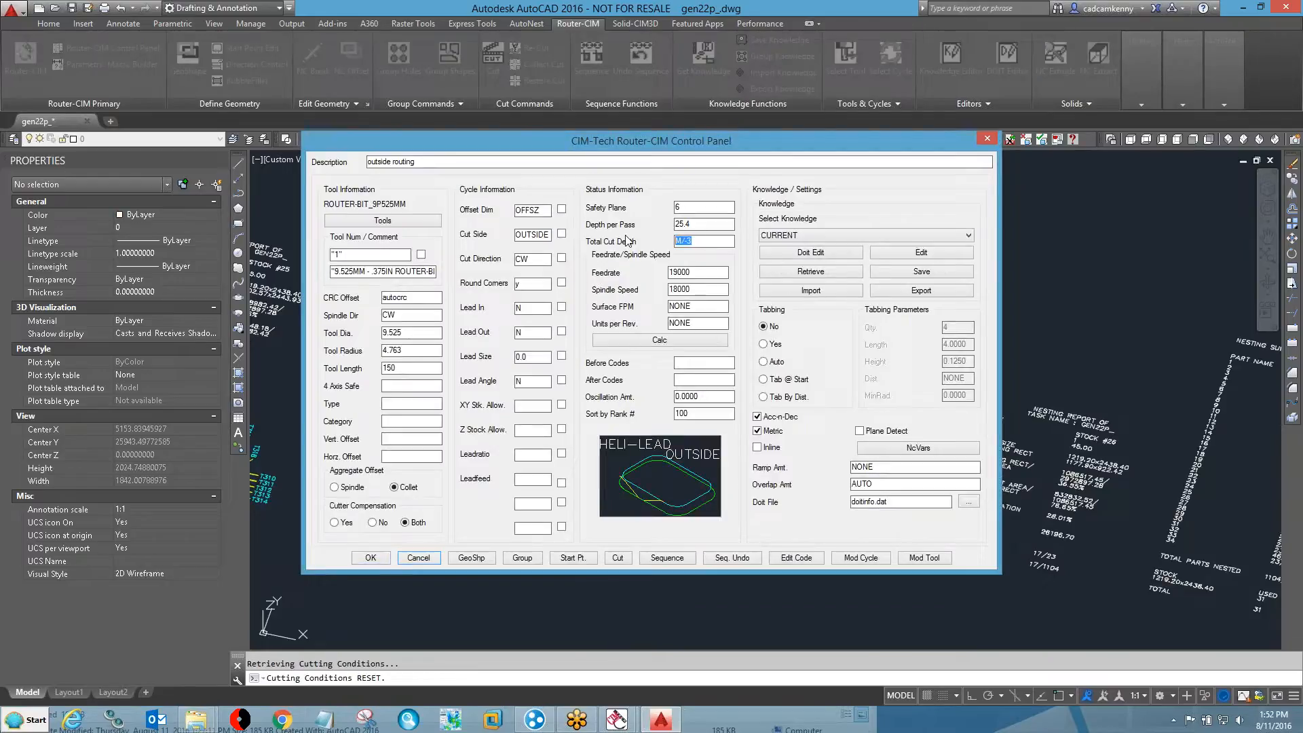
- Set the total cut depth to -22 and apply the outside routing cut to the rectangle on sheet 26
{"action": "type", "text": "-22"}
{"action": "left_click", "coordinate": [617, 557]}
{"action": "left_click", "coordinate": [774, 391]}
{"action": "right_click", "coordinate": [789, 418]}
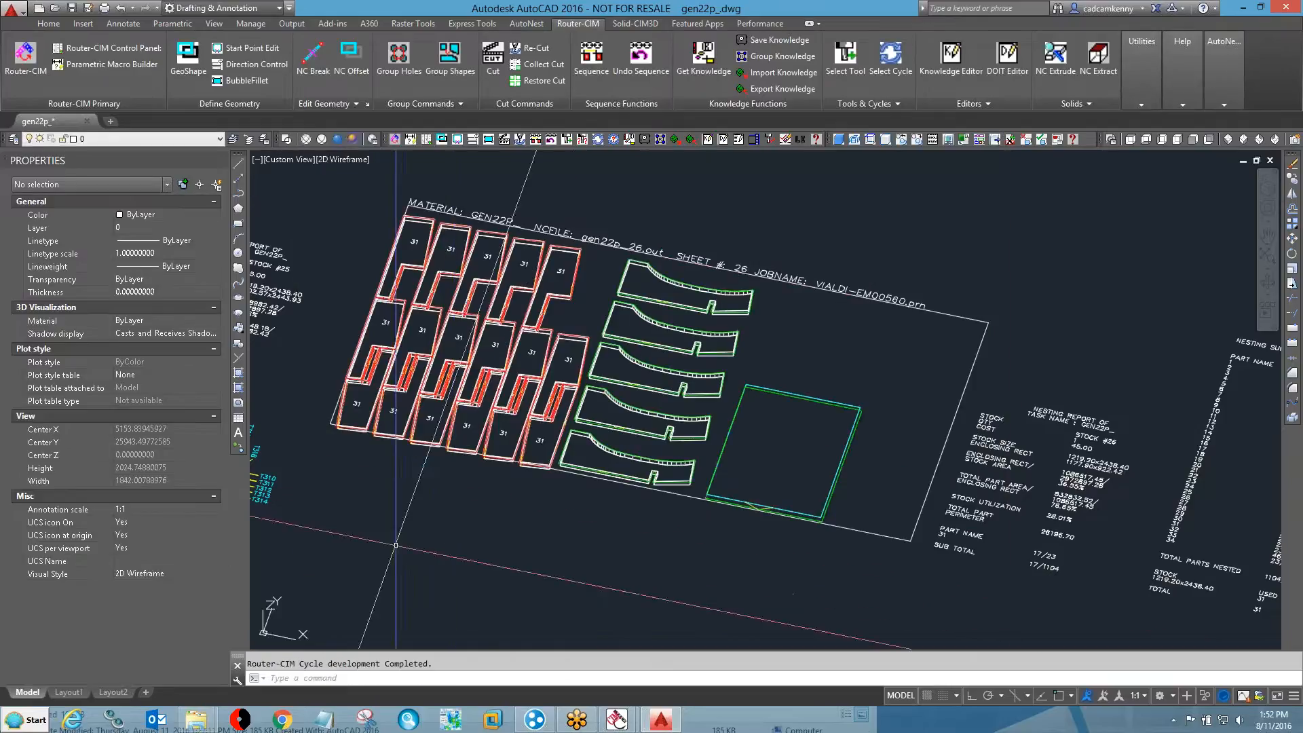
- Display the drawing in the Conceptual visual style and inspect the rectangle's toolpath in 3D
{"action": "left_click", "coordinate": [353, 139]}
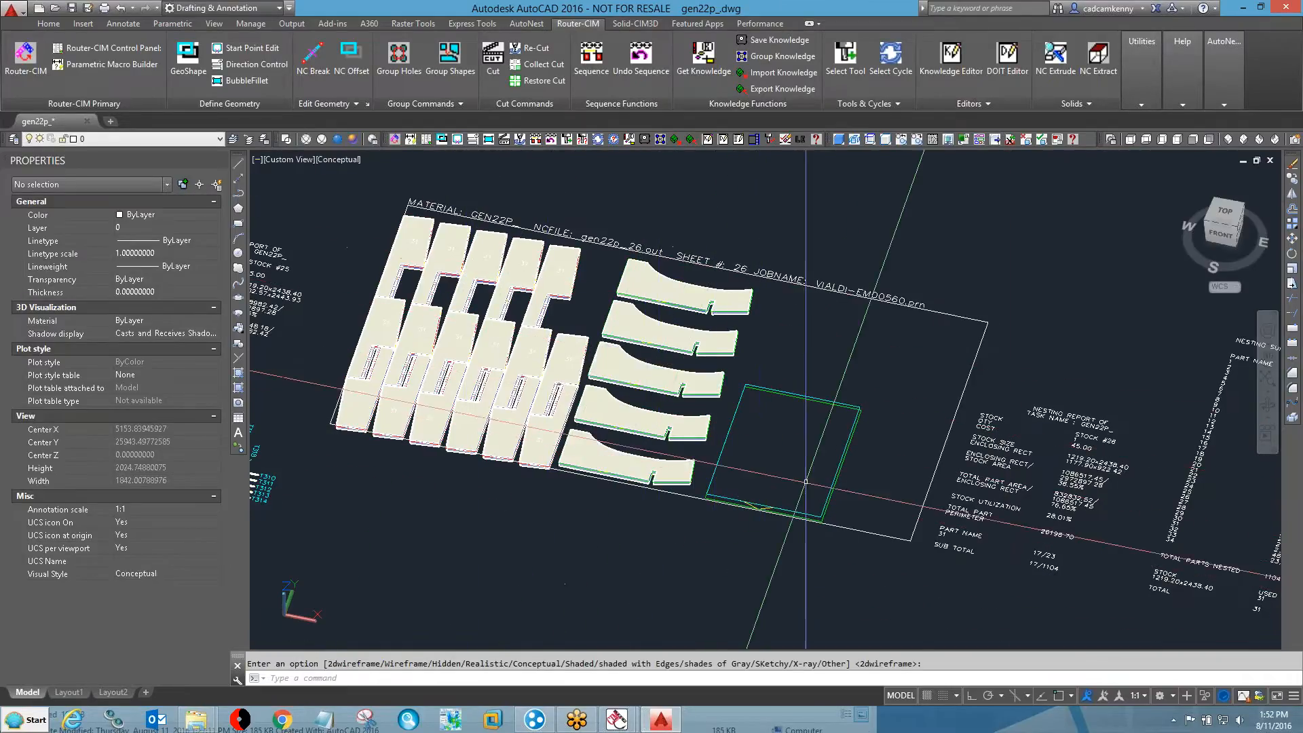
{"action": "middle_click_drag", "start_coordinate": [774, 482], "coordinate": [731, 490], "text": "shift"}
{"action": "scroll", "coordinate": [730, 478], "scroll_direction": "up", "scroll_amount": 3}
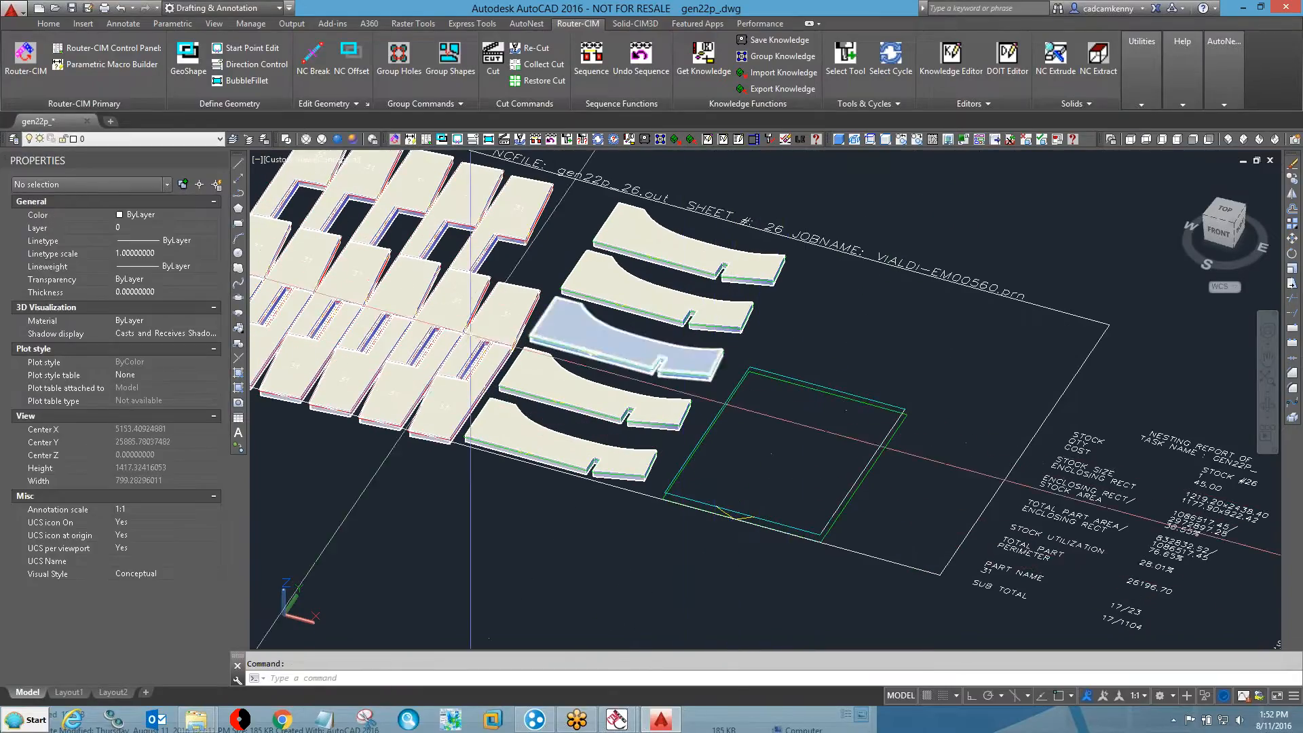
- Draw an ellipse in the free space above the rectangle on sheet 26 and define it as a GeoShape
{"action": "left_click", "coordinate": [238, 299]}
{"action": "left_click", "coordinate": [790, 307]}
{"action": "left_click", "coordinate": [948, 349]}
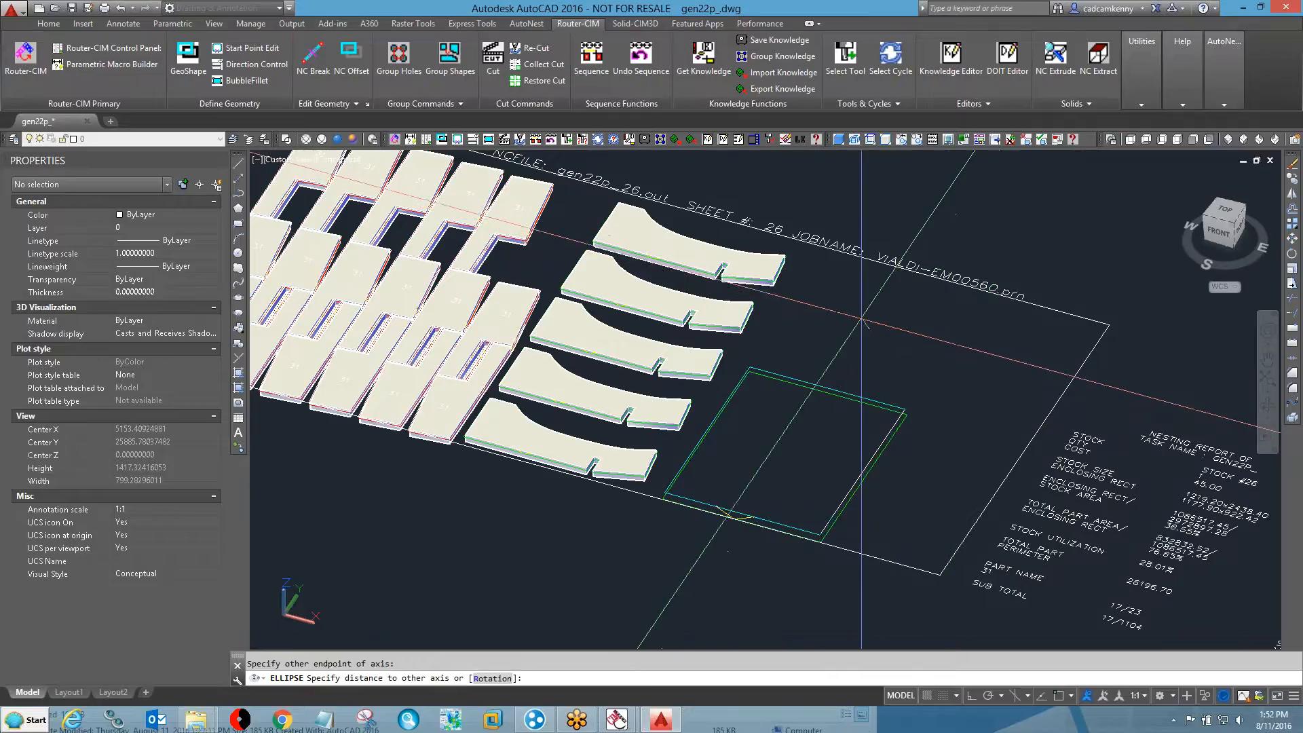
{"action": "left_click", "coordinate": [872, 305]}
{"action": "key", "text": "Return"}
{"action": "key", "text": "Return"}
- Cut the ellipse with outside routing in CCW direction, using Tab @ Start with tab parameters -.4 and 3, and inspect its toolpath
{"action": "type", "text": "as"}
{"action": "key", "text": "Return"}
{"action": "left_click", "coordinate": [522, 259]}
{"action": "type", "text": "cW"}
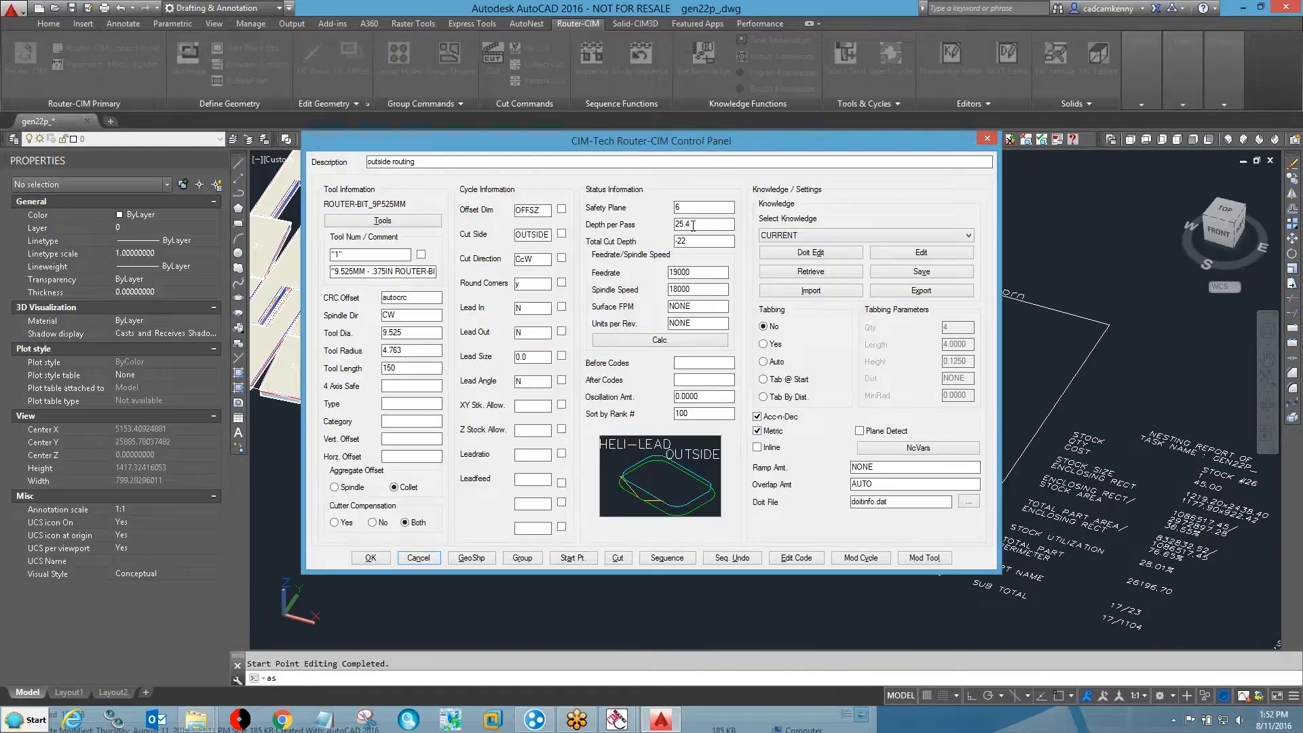
{"action": "left_click", "coordinate": [786, 381]}
{"action": "double_click", "coordinate": [957, 344]}
{"action": "key", "text": "BackSpace"}
{"action": "type", "text": "-.4"}
{"action": "key", "text": "Tab"}
{"action": "type", "text": "3"}
{"action": "left_click", "coordinate": [617, 557]}
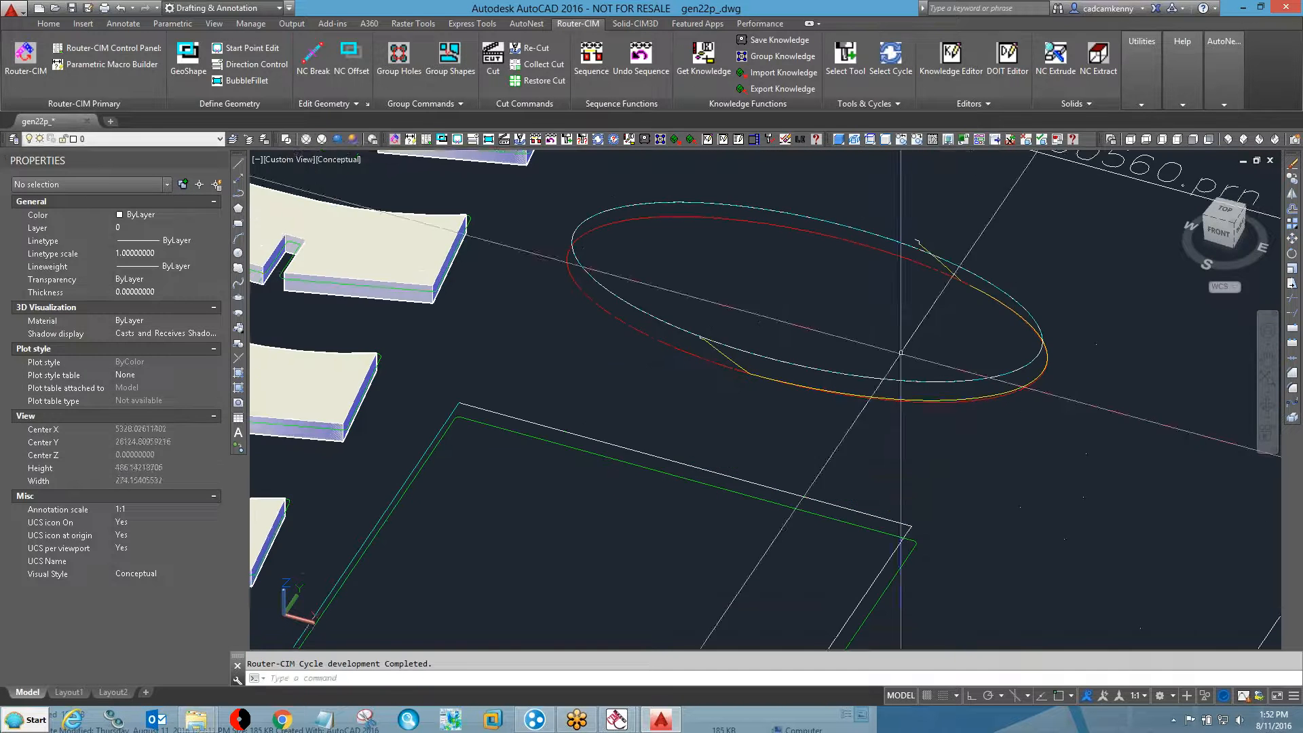
{"action": "scroll", "coordinate": [808, 442], "scroll_direction": "up", "scroll_amount": 3}
{"action": "middle_click_drag", "start_coordinate": [807, 442], "coordinate": [785, 457], "text": "shift"}
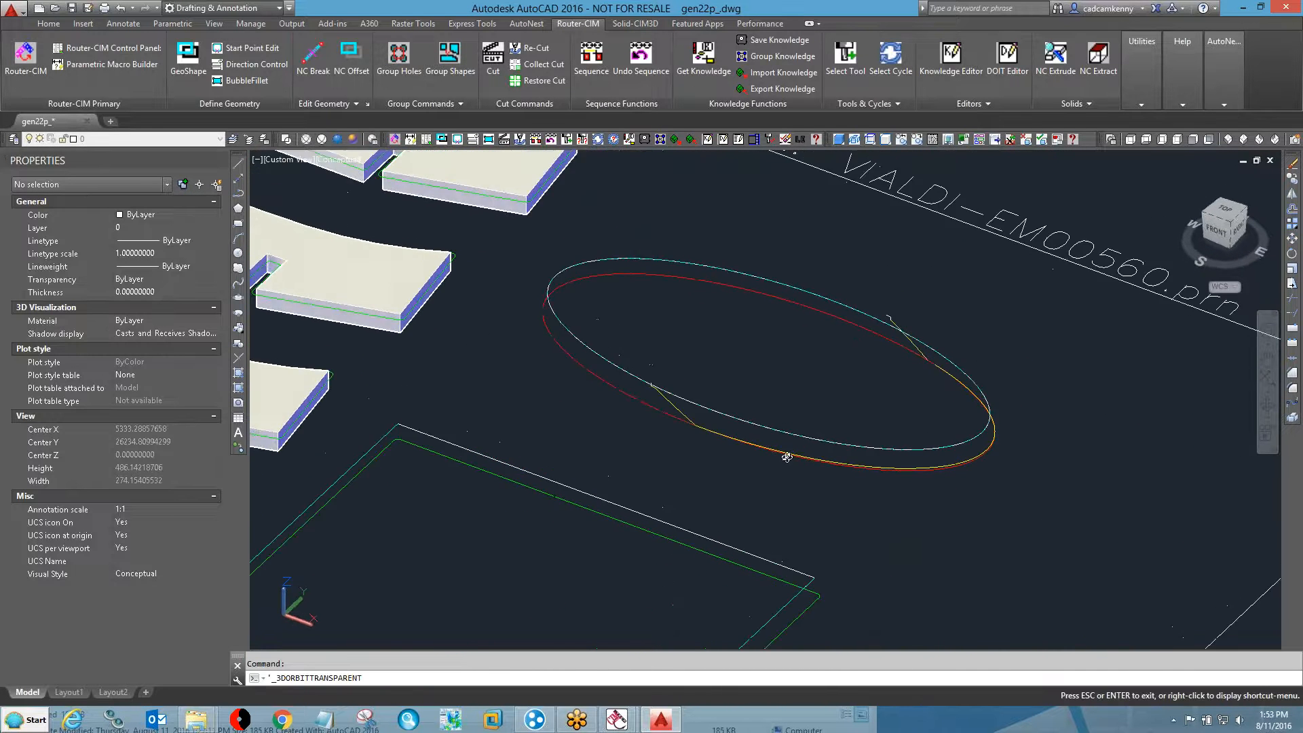
- Close AutoCAD with the nested drawing and close the GENERIC_22.00 material properties
{"action": "left_click", "coordinate": [1286, 7]}
{"action": "left_click", "coordinate": [705, 392]}
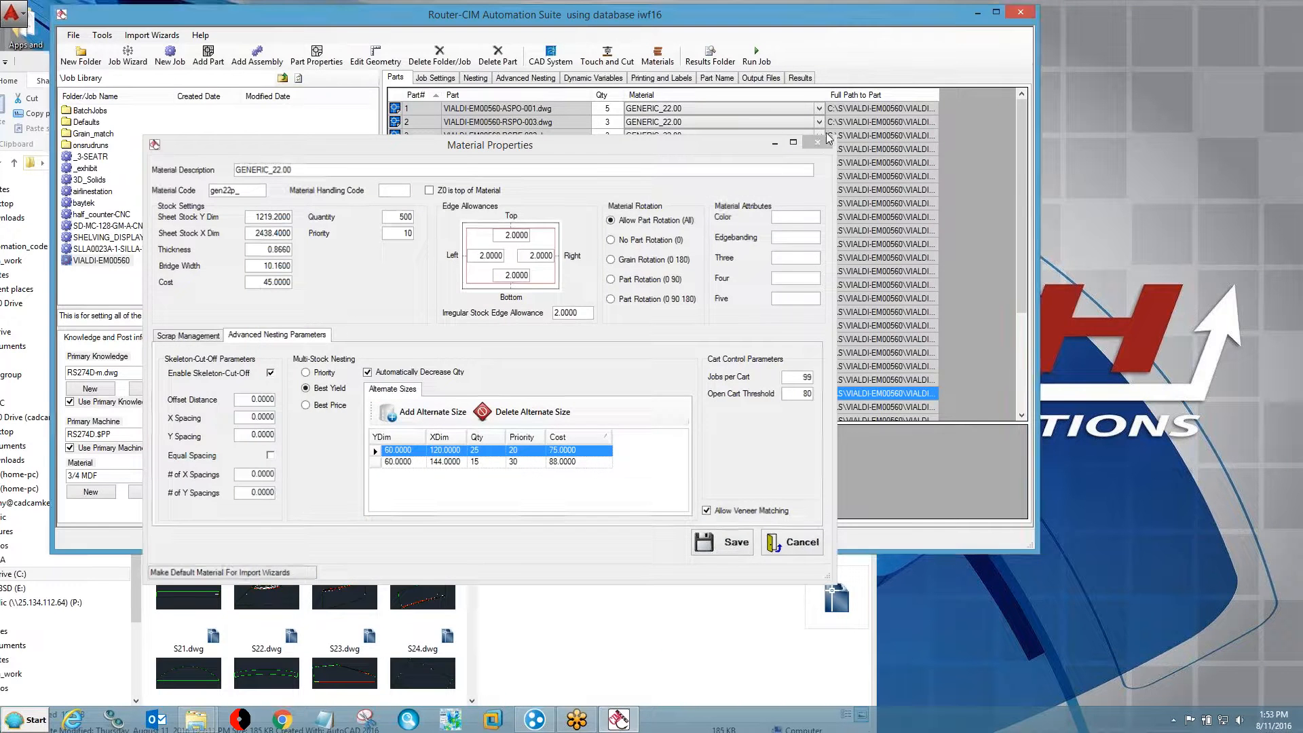
{"action": "left_click", "coordinate": [817, 140]}
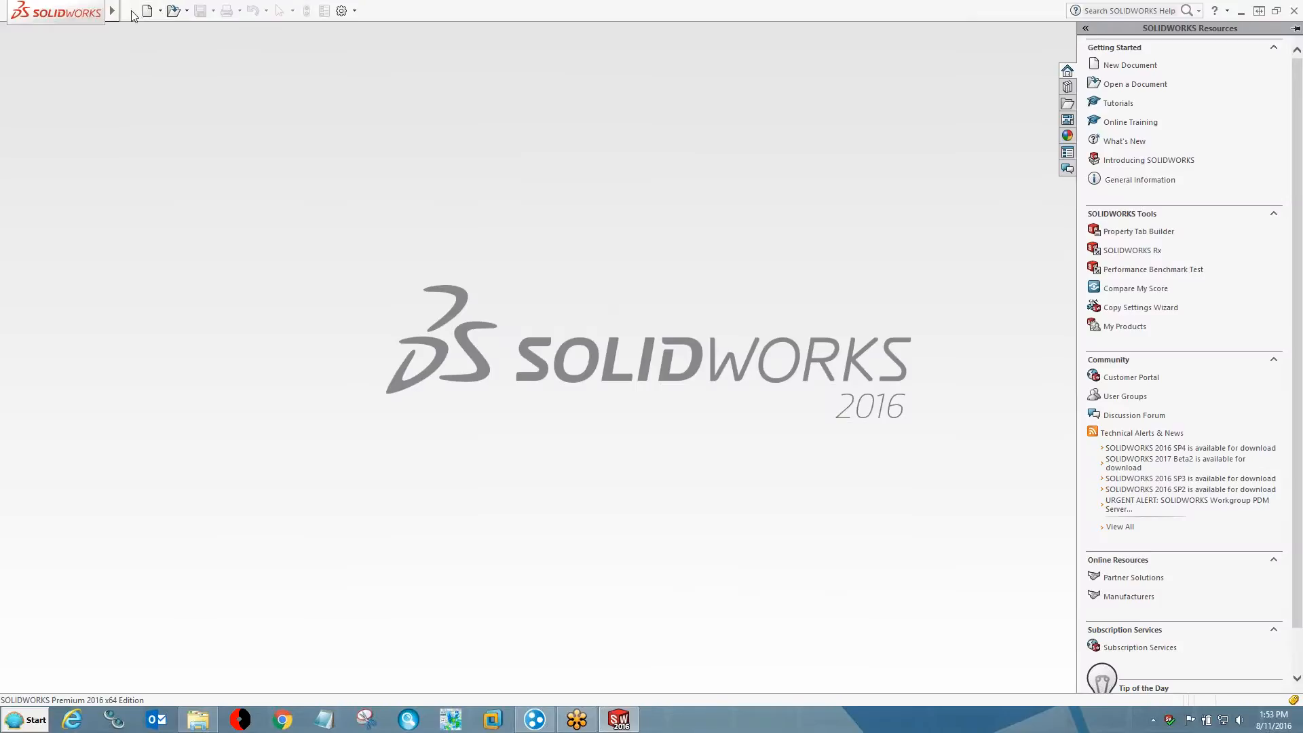
- Switch to SOLIDWORKS, open the recent assembly SLLA0023A-1-SILLA-1.SLDASM and inspect the chair frame
{"action": "left_click", "coordinate": [135, 11]}
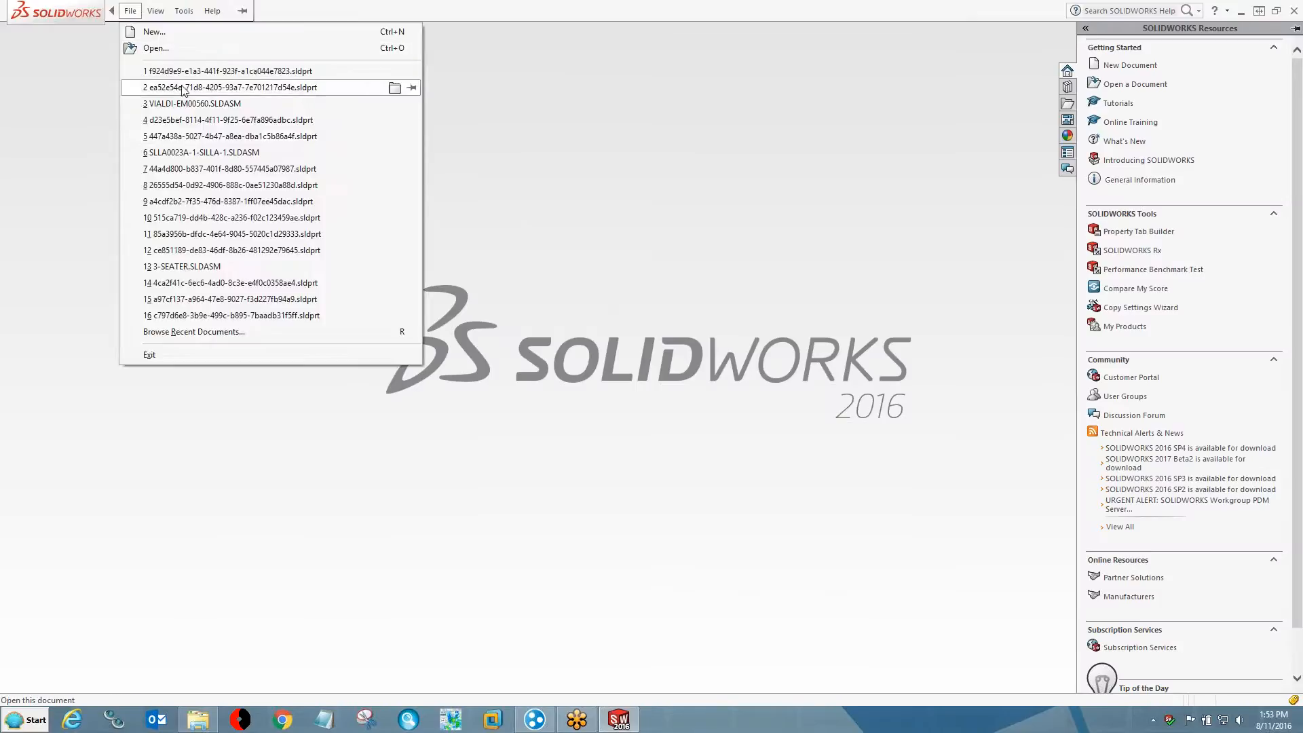
{"action": "left_click", "coordinate": [190, 152]}
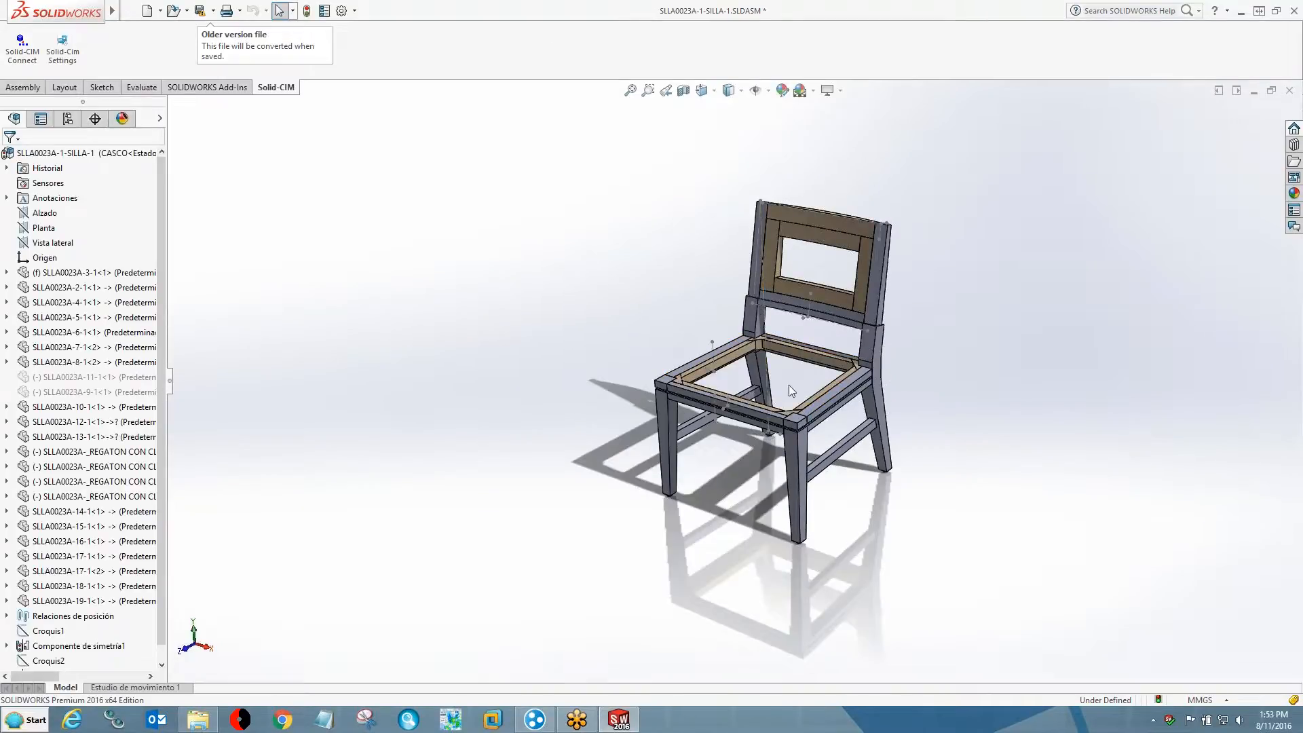
{"action": "scroll", "coordinate": [814, 387], "scroll_direction": "down", "scroll_amount": 5}
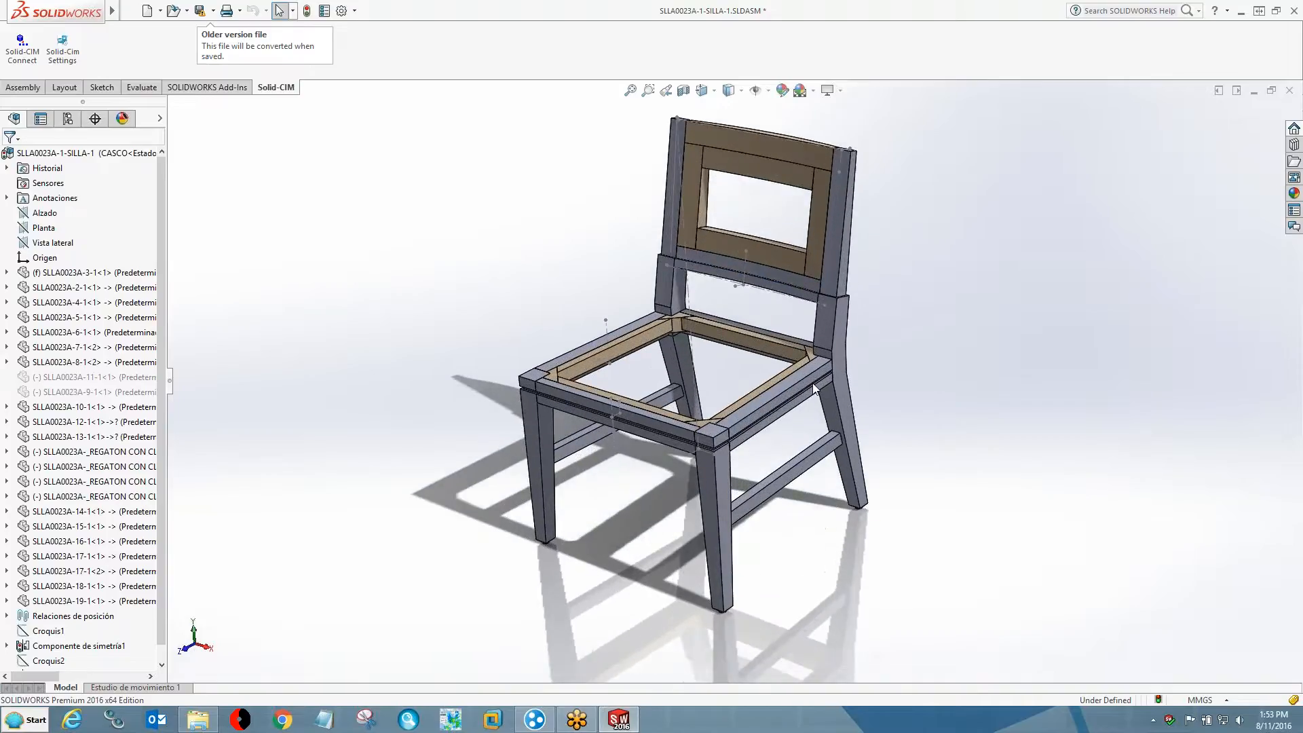
{"action": "scroll", "coordinate": [716, 359], "scroll_direction": "down", "scroll_amount": 4}
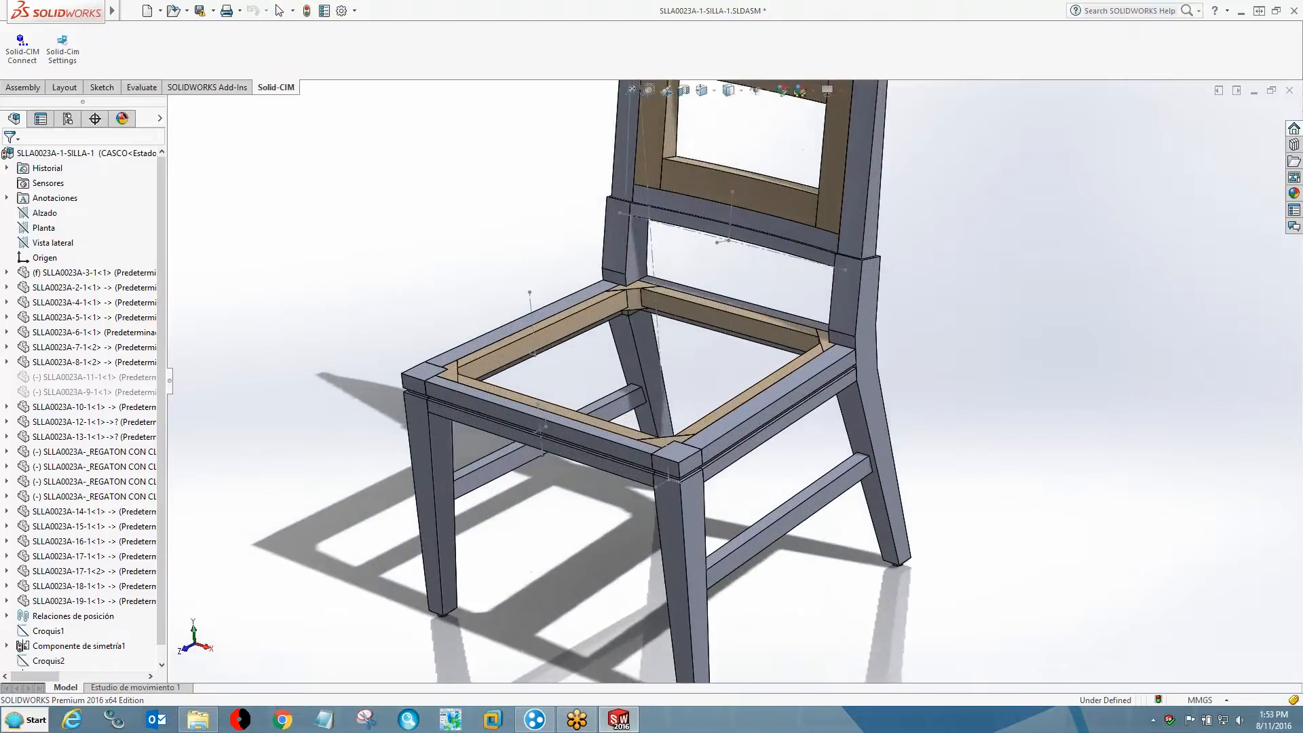
{"action": "scroll", "coordinate": [716, 359], "scroll_direction": "up", "scroll_amount": 8}
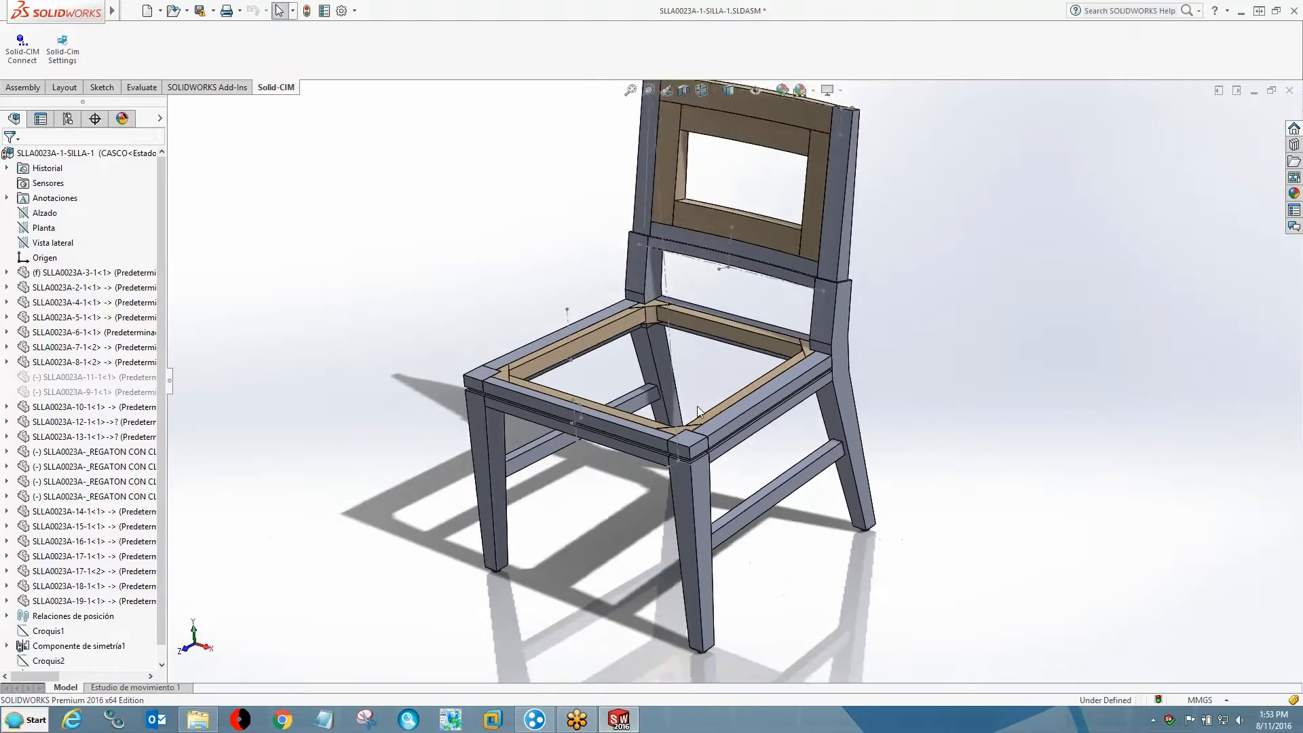
{"action": "middle_click_drag", "start_coordinate": [691, 410], "coordinate": [558, 448], "text": "ctrl"}
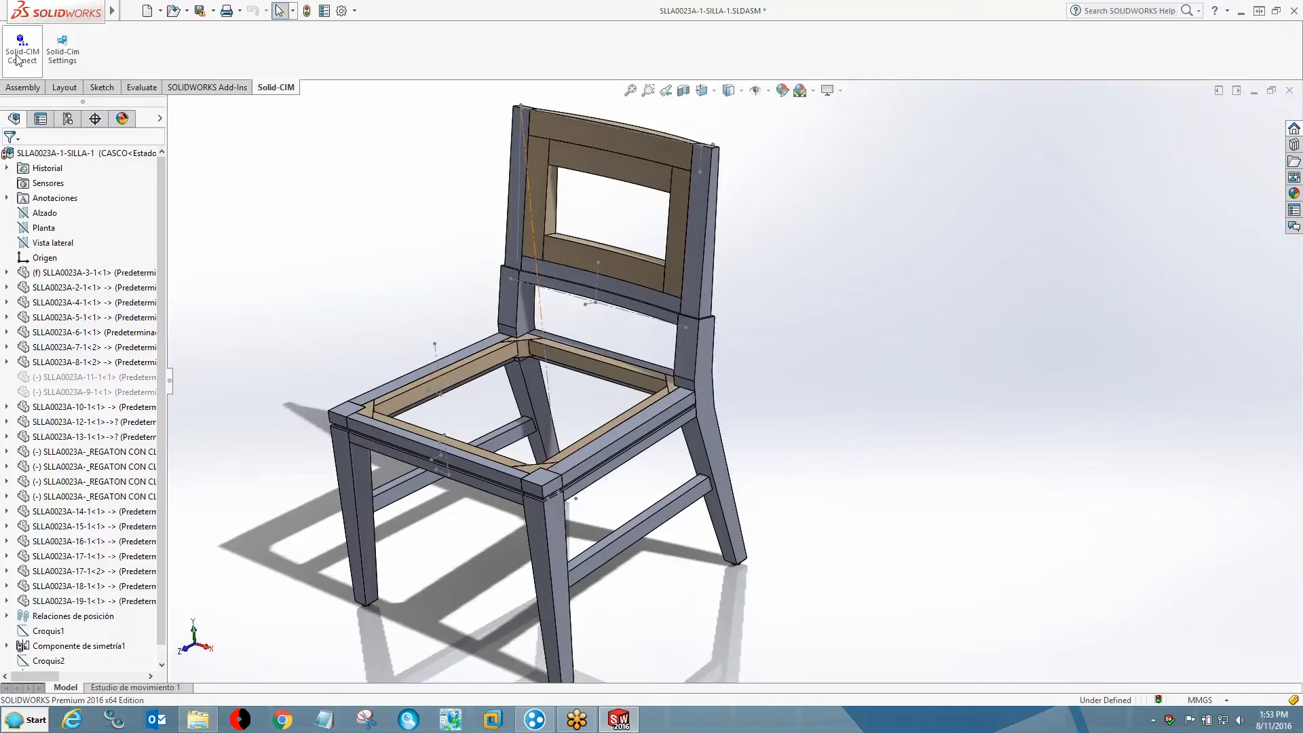
- Export the chair assembly with Solid-CIM Connect, replacing the existing SLLA0023A-1-SILLA-1.csv job file, and open that file in Excel
{"action": "left_click", "coordinate": [23, 49]}
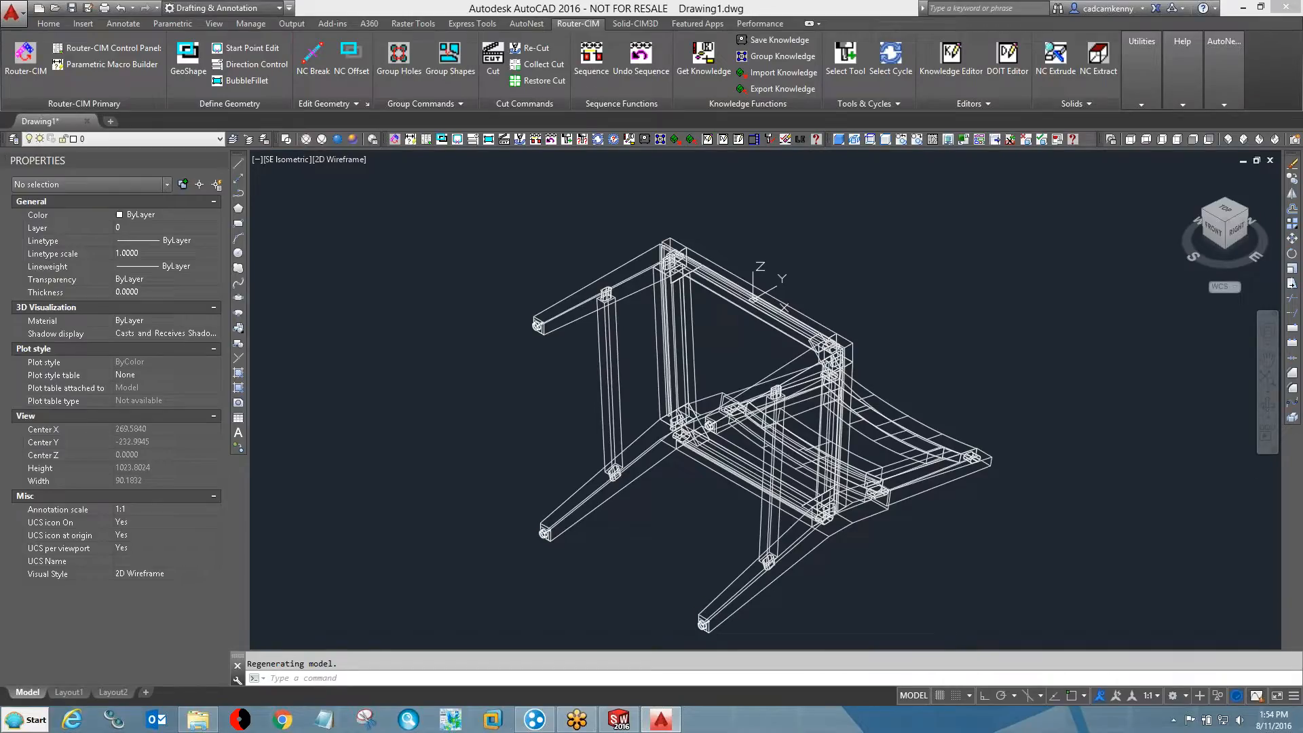
{"action": "left_click", "coordinate": [979, 524]}
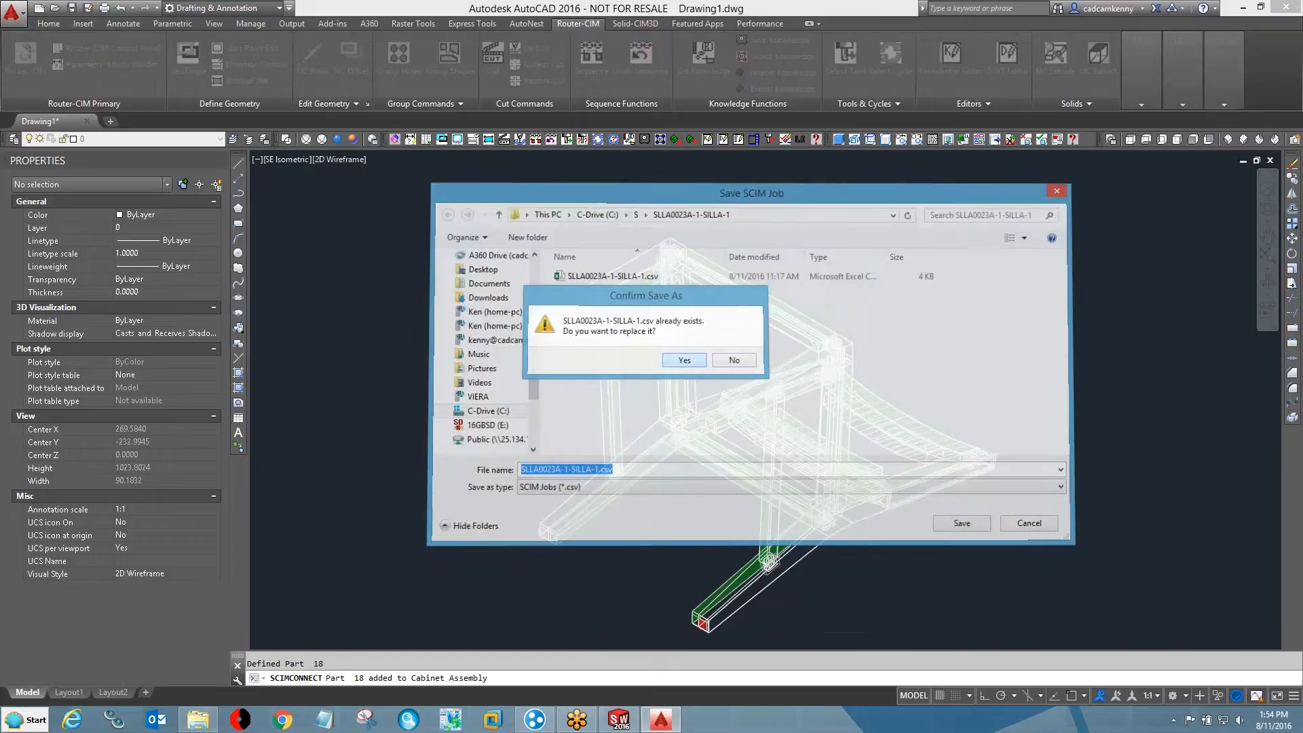
{"action": "left_click", "coordinate": [683, 361]}
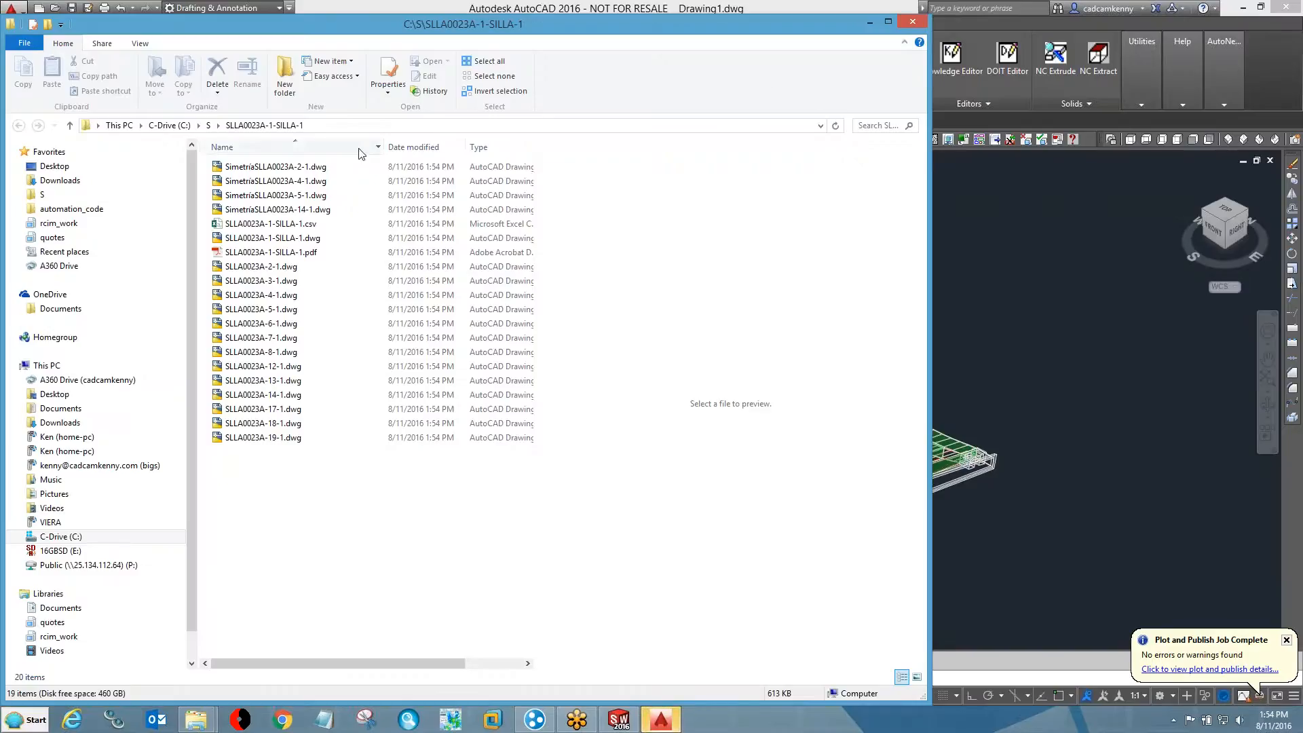
{"action": "double_click", "coordinate": [237, 224]}
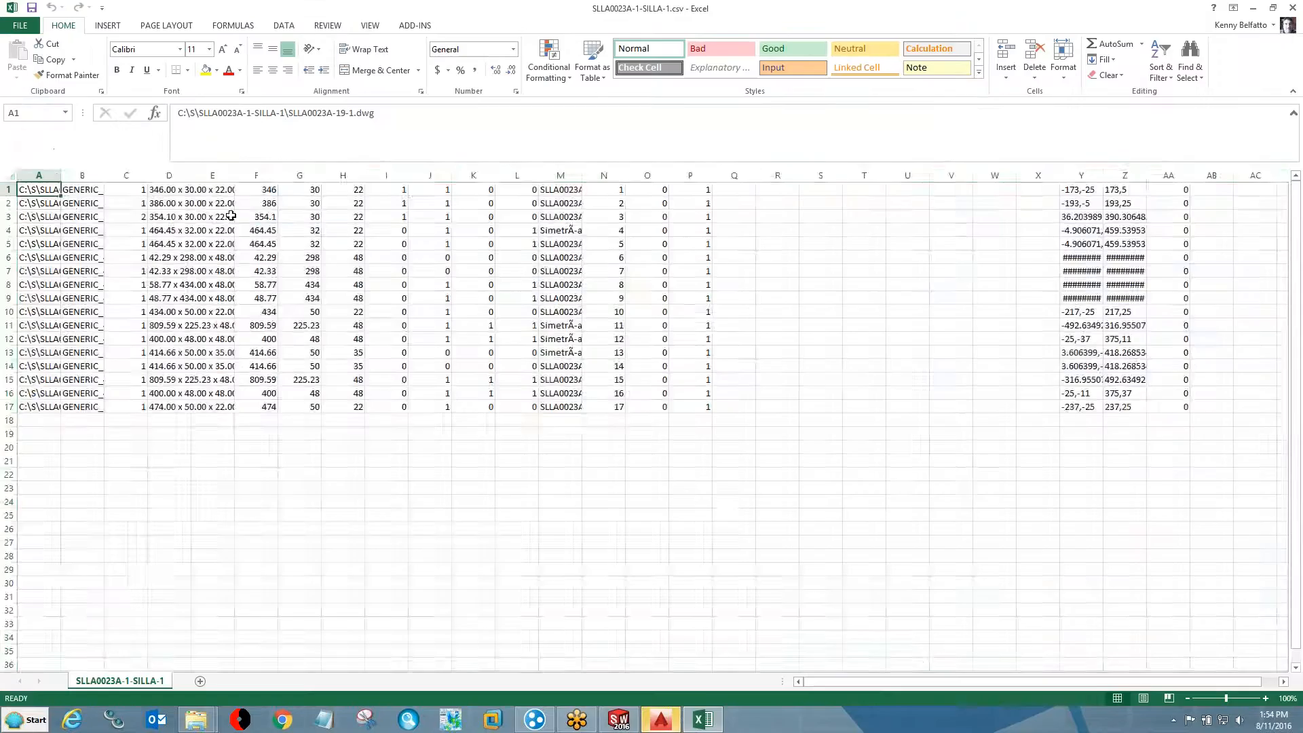
- Fit all columns to their contents and delete the four mirrored Simetría part rows 4, 11, 12 and 13
{"action": "left_click", "coordinate": [10, 176]}
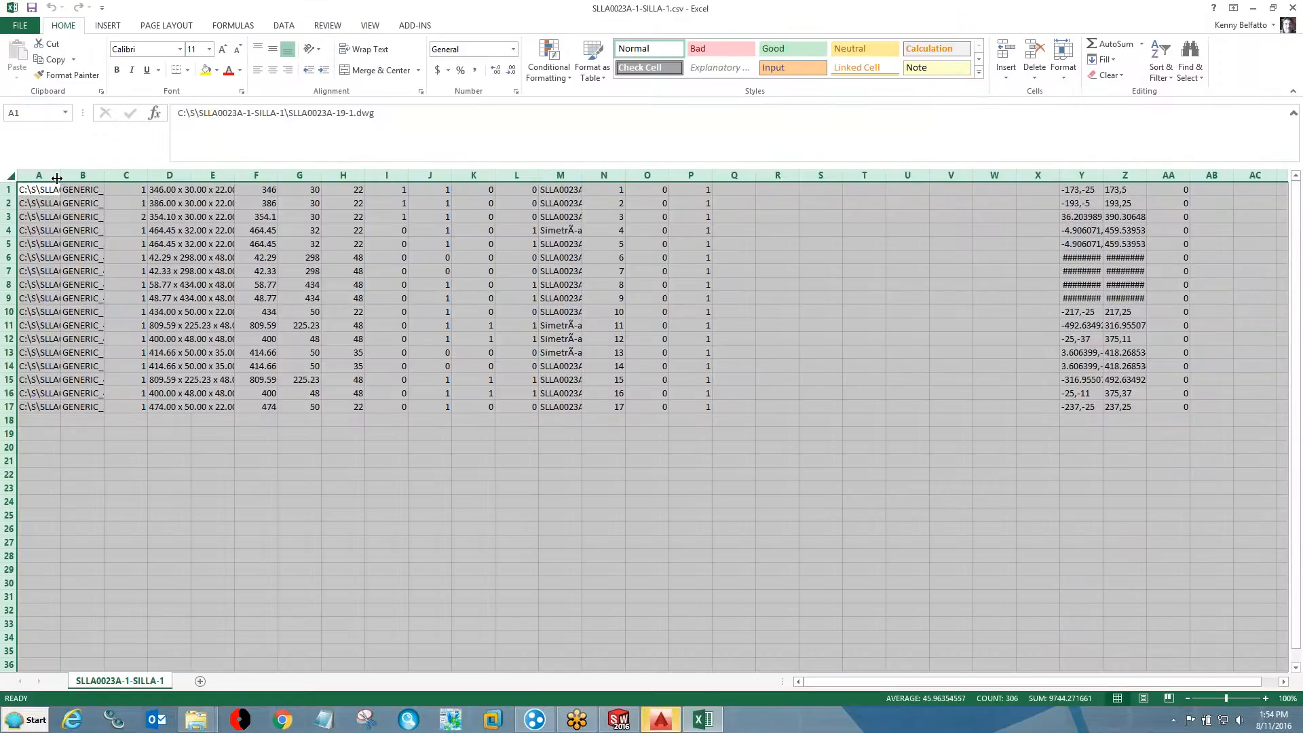
{"action": "double_click", "coordinate": [57, 178]}
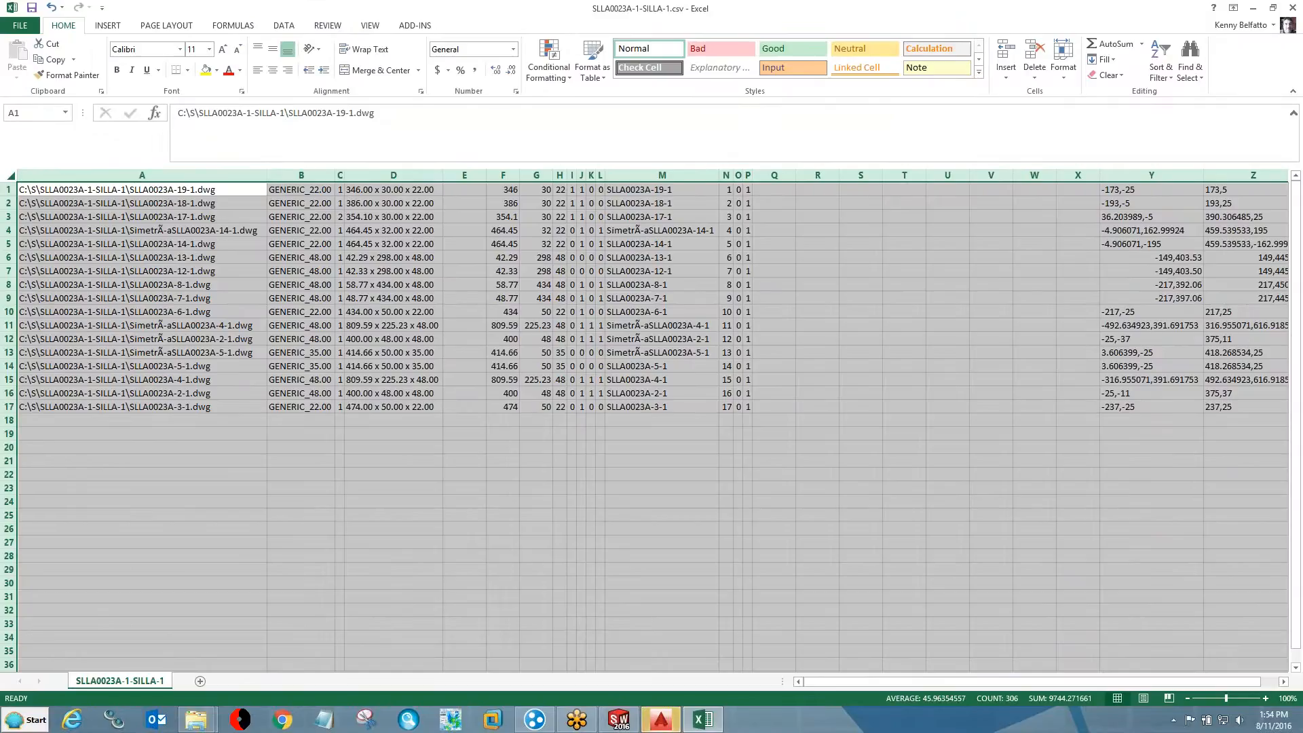
{"action": "left_click", "coordinate": [9, 230]}
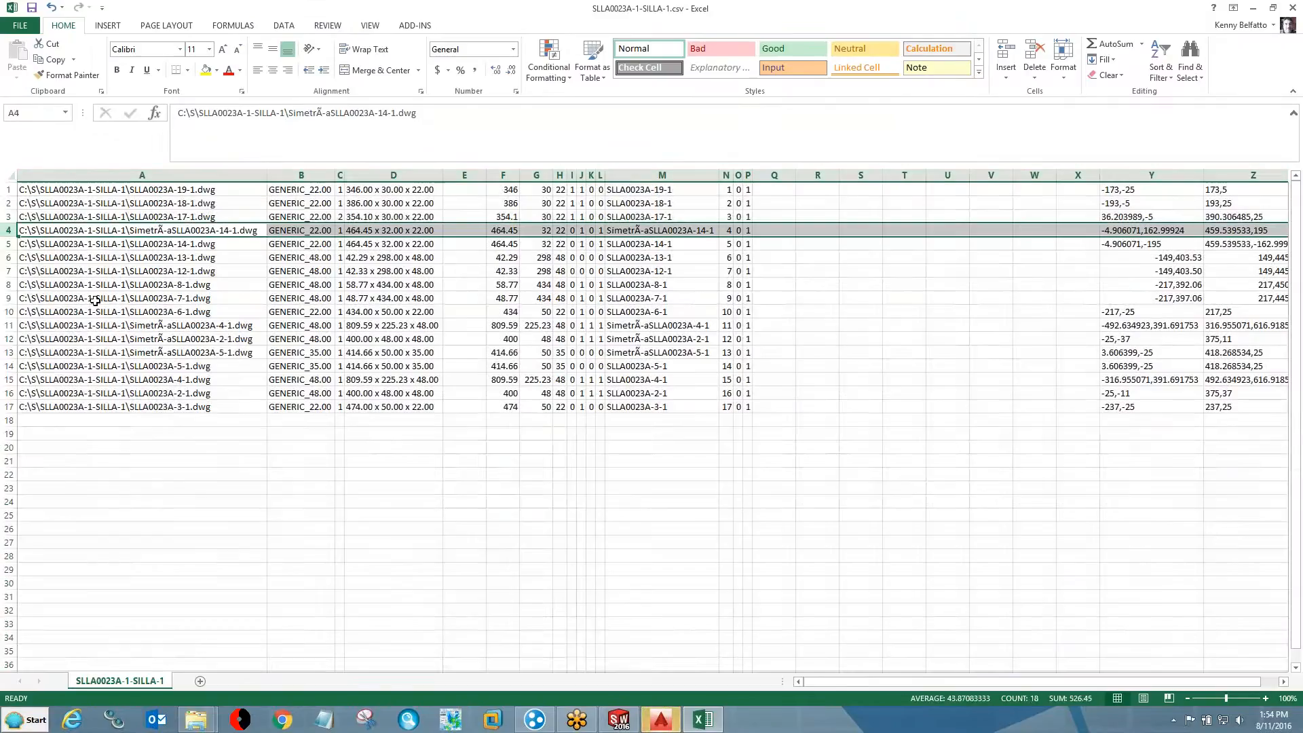
{"action": "left_click", "coordinate": [9, 326], "text": "ctrl"}
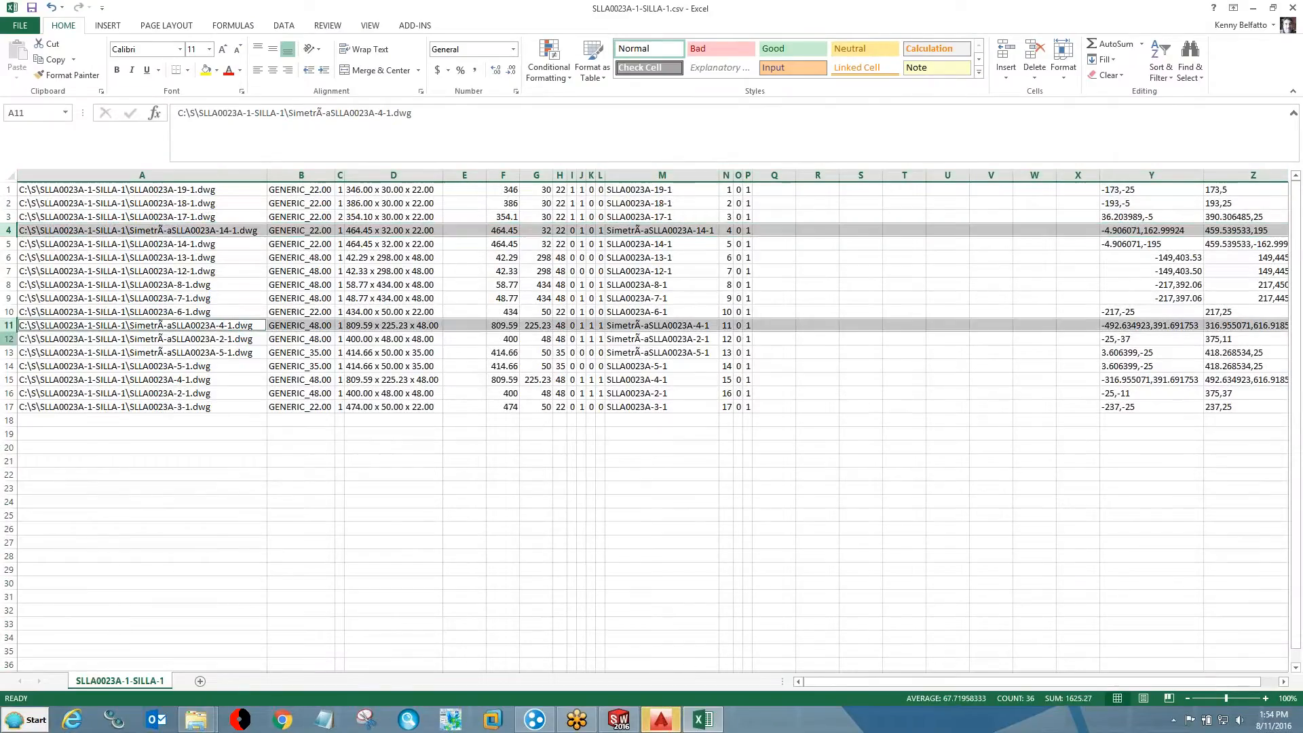
{"action": "left_click", "coordinate": [9, 339], "text": "ctrl"}
{"action": "left_click", "coordinate": [9, 352], "text": "ctrl"}
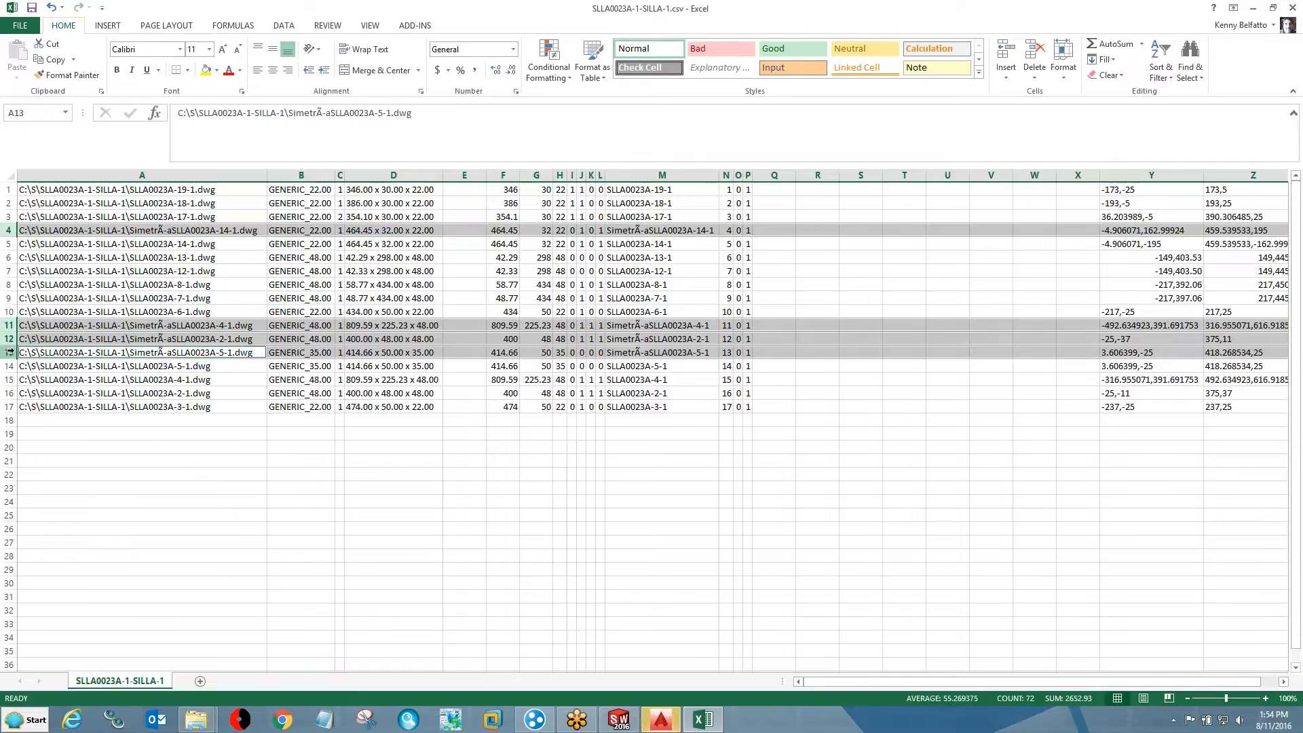
{"action": "right_click", "coordinate": [10, 338]}
{"action": "left_click", "coordinate": [54, 442]}
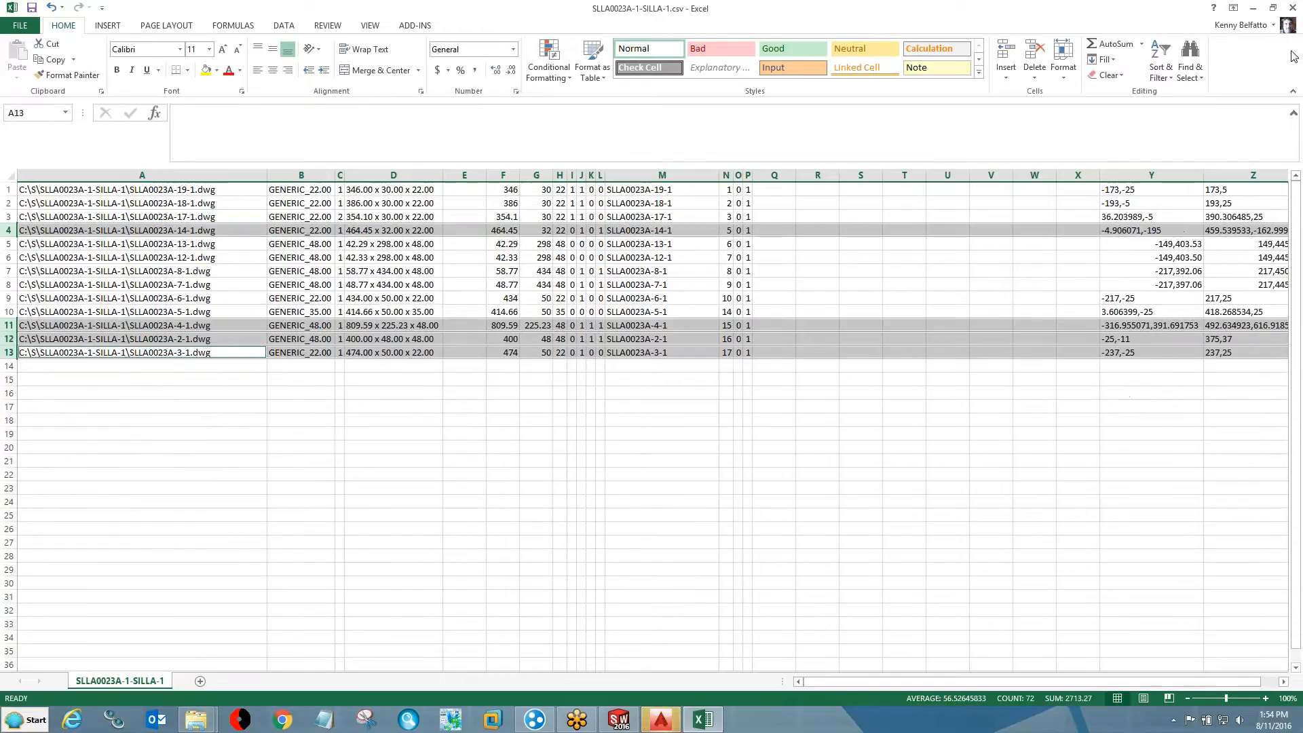
- Save the edited SLLA0023A-1-SILLA-1.csv while closing Excel, and return to the chair drawing in AutoCAD
{"action": "left_click", "coordinate": [1289, 8]}
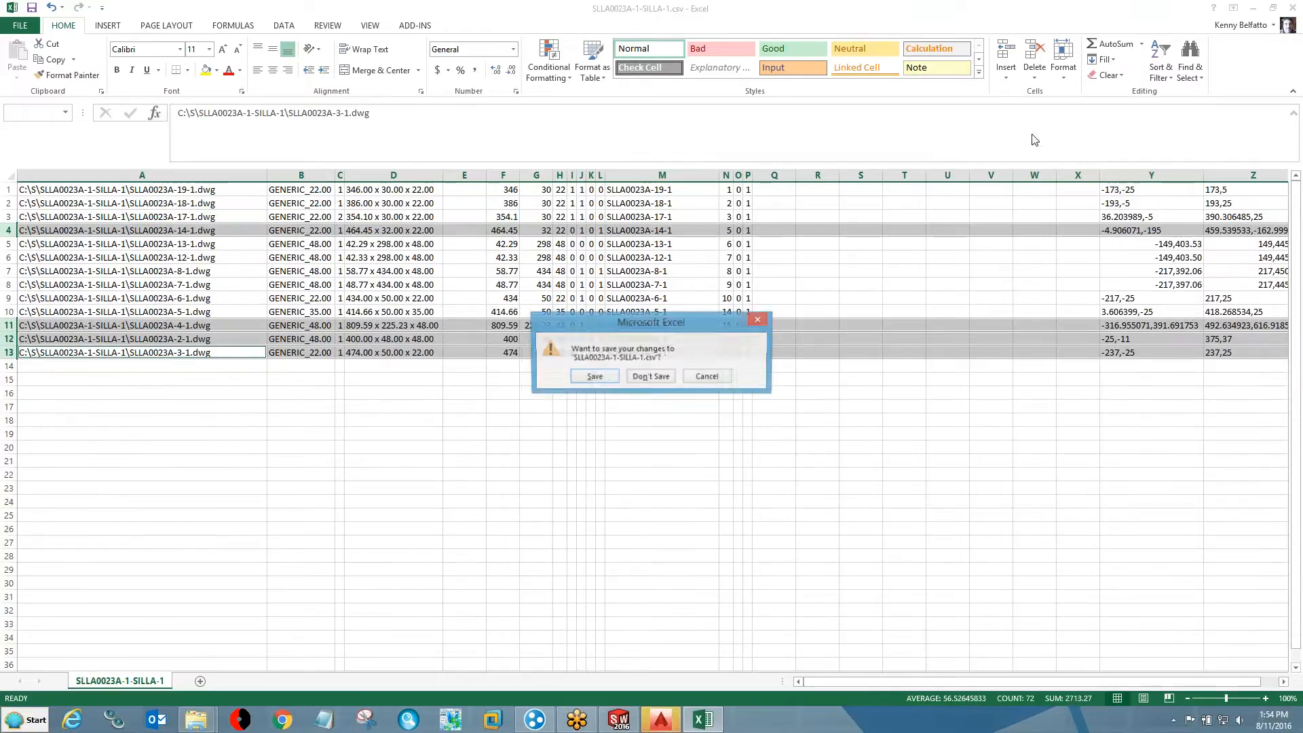
{"action": "left_click", "coordinate": [591, 379]}
{"action": "left_click", "coordinate": [536, 346]}
{"action": "left_click", "coordinate": [691, 364]}
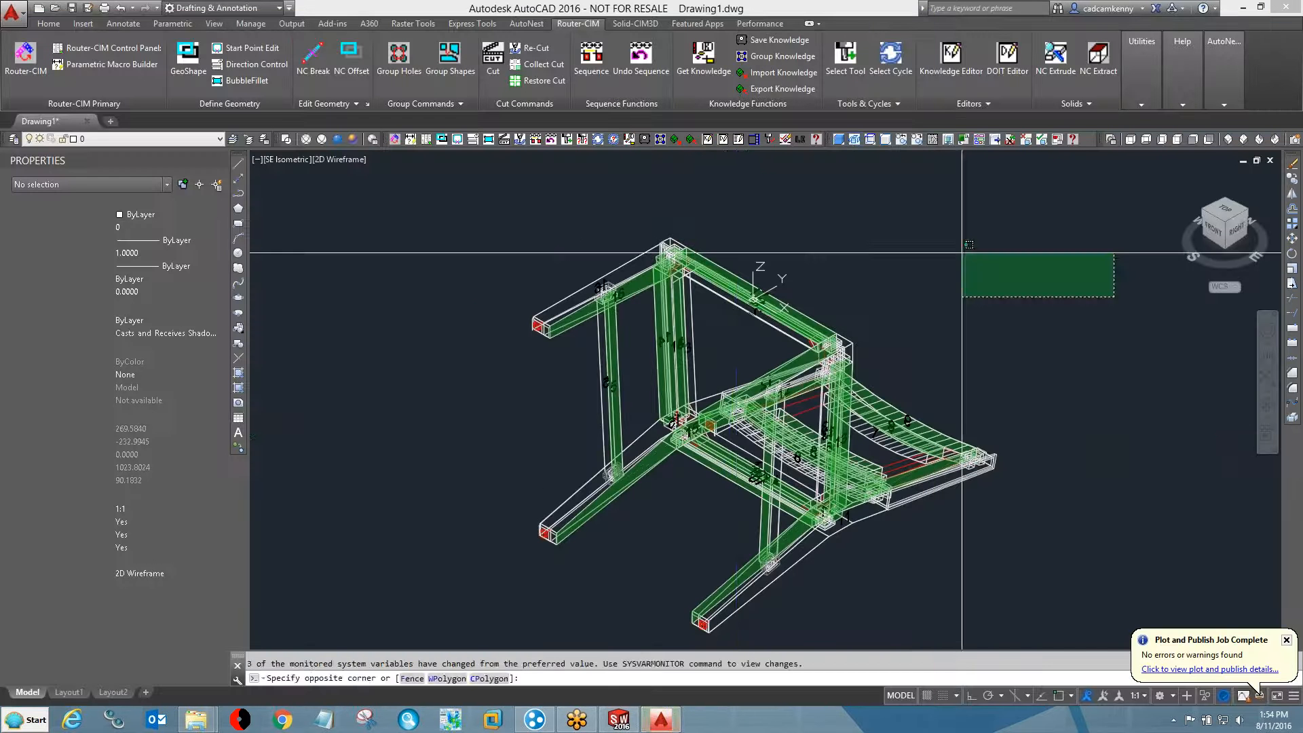
- Display the chair in the Conceptual visual style and lay all its parts down flat
{"action": "left_click", "coordinate": [960, 297]}
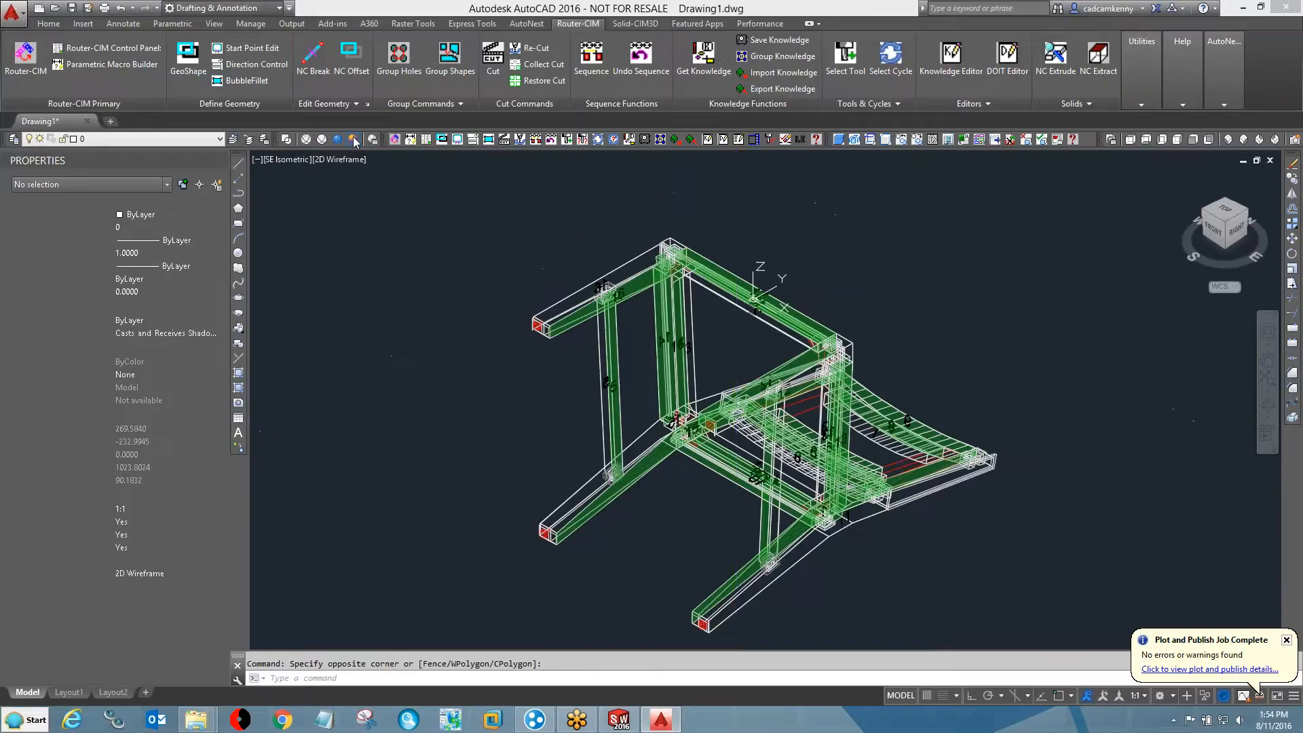
{"action": "left_click", "coordinate": [799, 140]}
{"action": "left_click", "coordinate": [854, 139]}
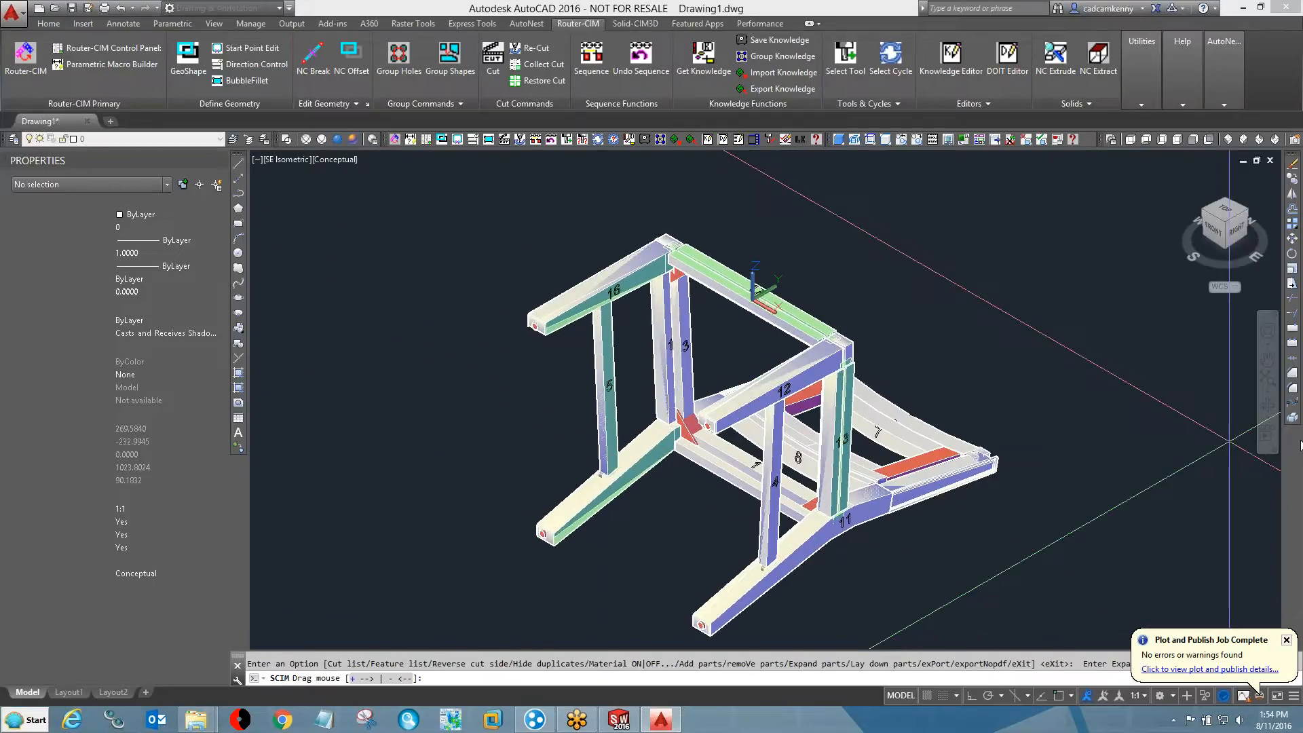
{"action": "key", "text": "Escape"}
{"action": "left_click", "coordinate": [980, 169]}
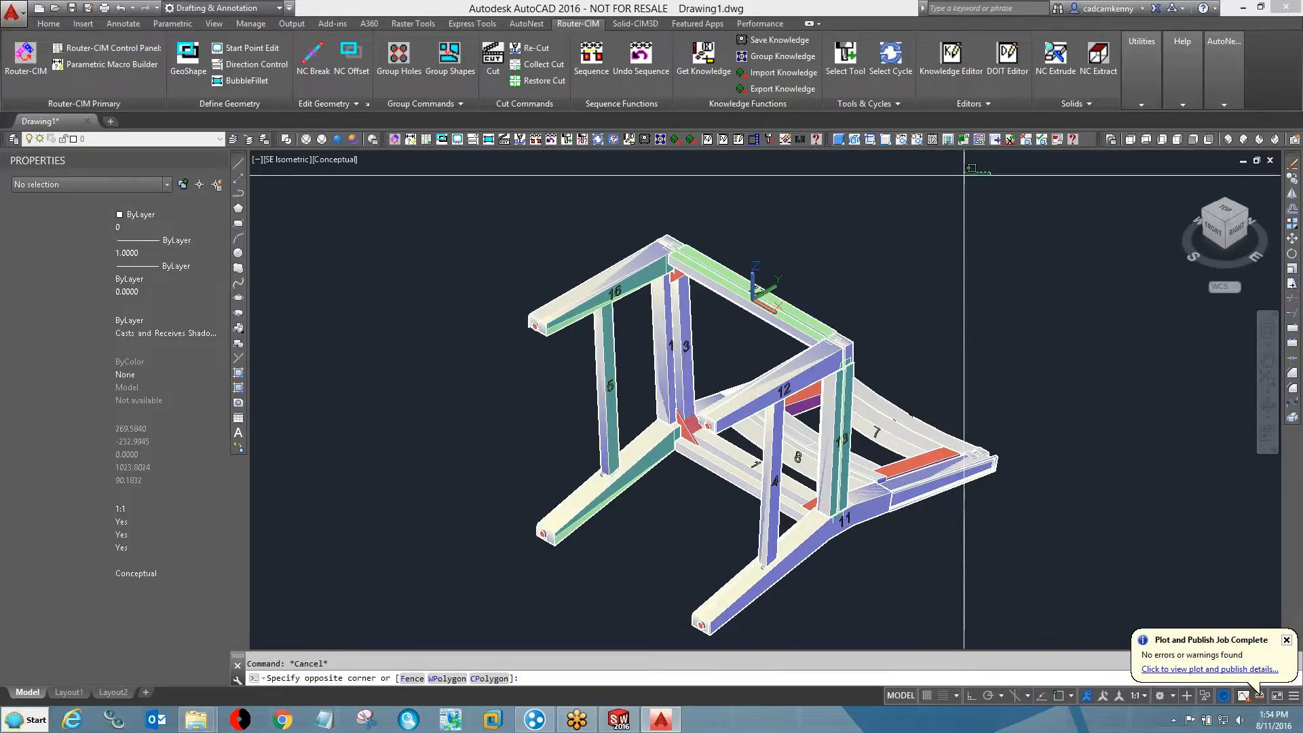
{"action": "left_click", "coordinate": [978, 140]}
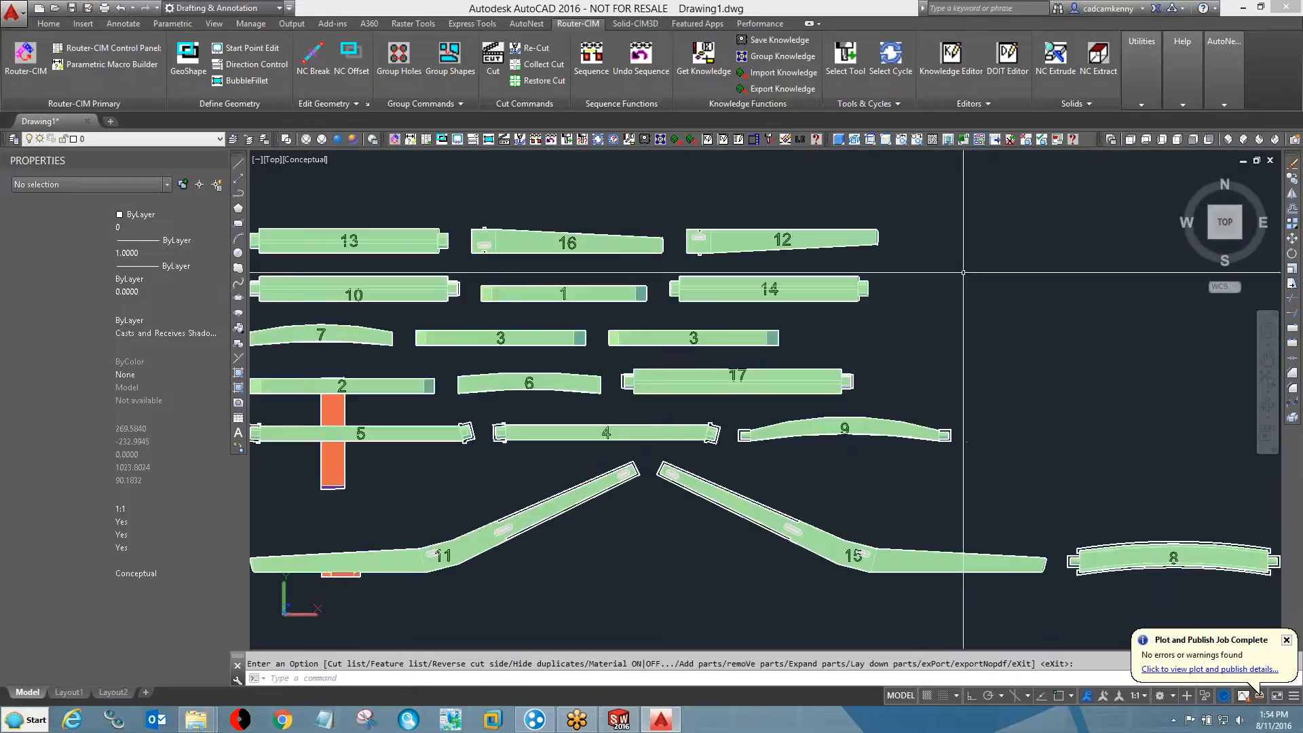
- View the laid-out parts in SE Isometric and examine the slot in the side of leg part 15
{"action": "left_click", "coordinate": [1245, 140]}
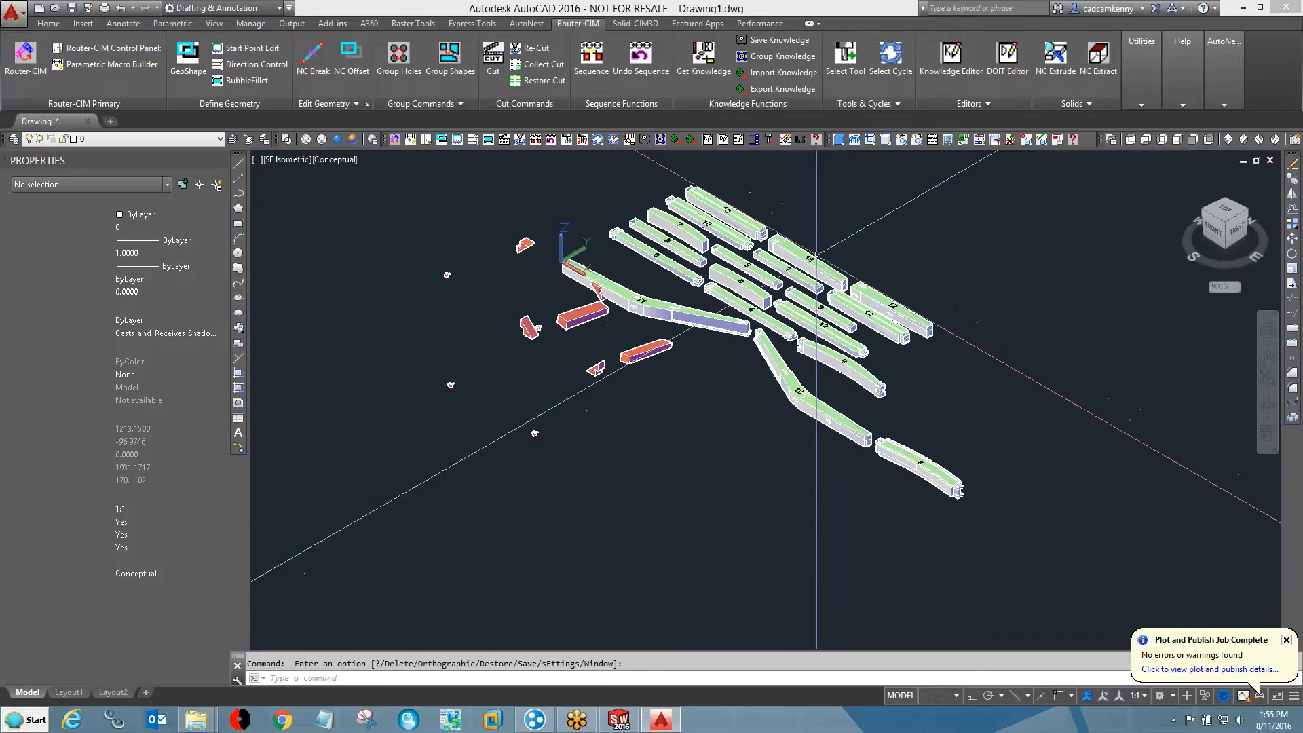
{"action": "scroll", "coordinate": [739, 276], "scroll_direction": "up", "scroll_amount": 3}
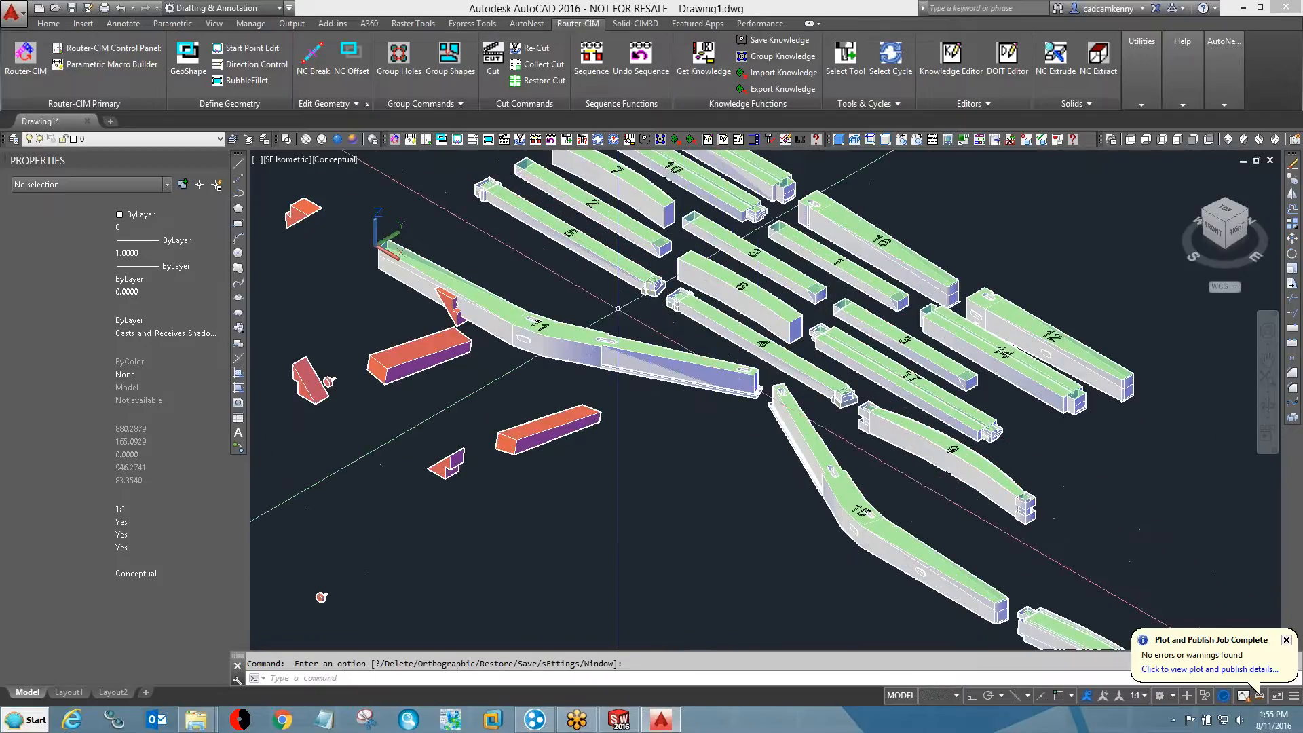
{"action": "scroll", "coordinate": [888, 535], "scroll_direction": "up", "scroll_amount": 1}
{"action": "middle_click_drag", "start_coordinate": [891, 535], "coordinate": [582, 336]}
{"action": "scroll", "coordinate": [619, 360], "scroll_direction": "up", "scroll_amount": 3}
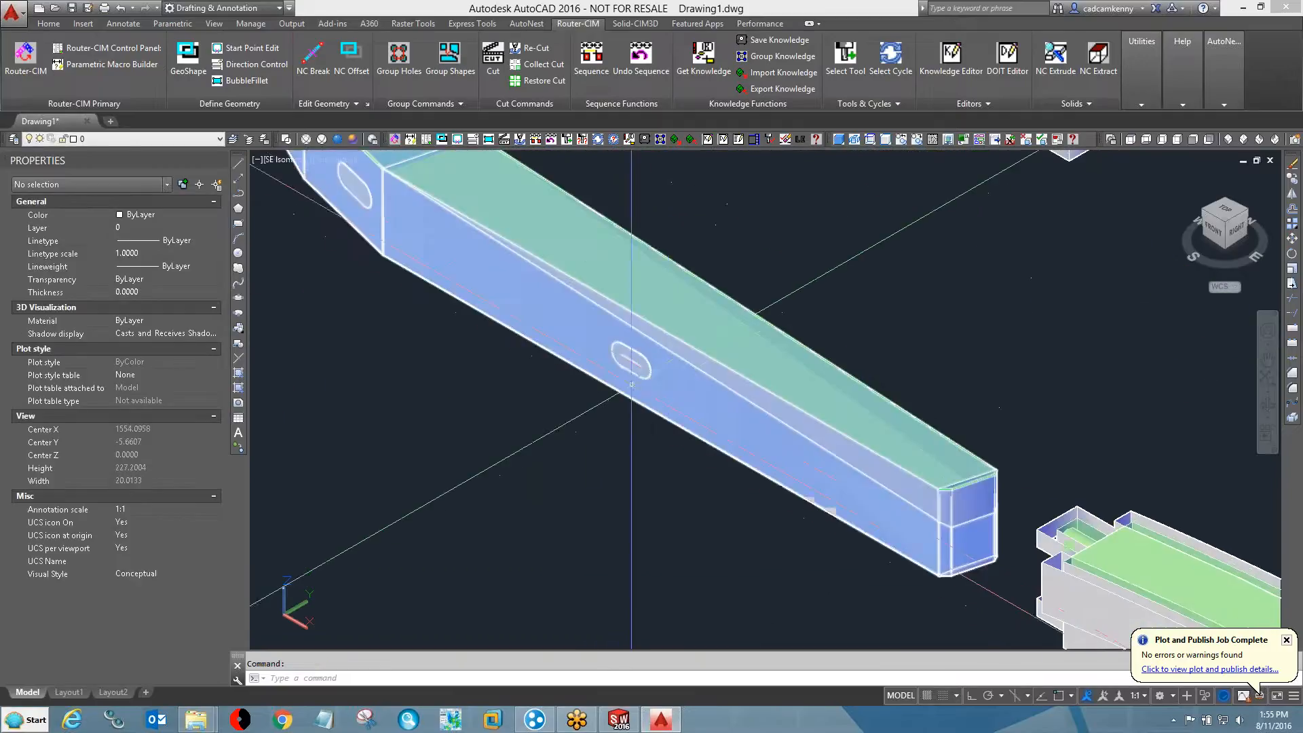
{"action": "scroll", "coordinate": [617, 352], "scroll_direction": "up", "scroll_amount": 1}
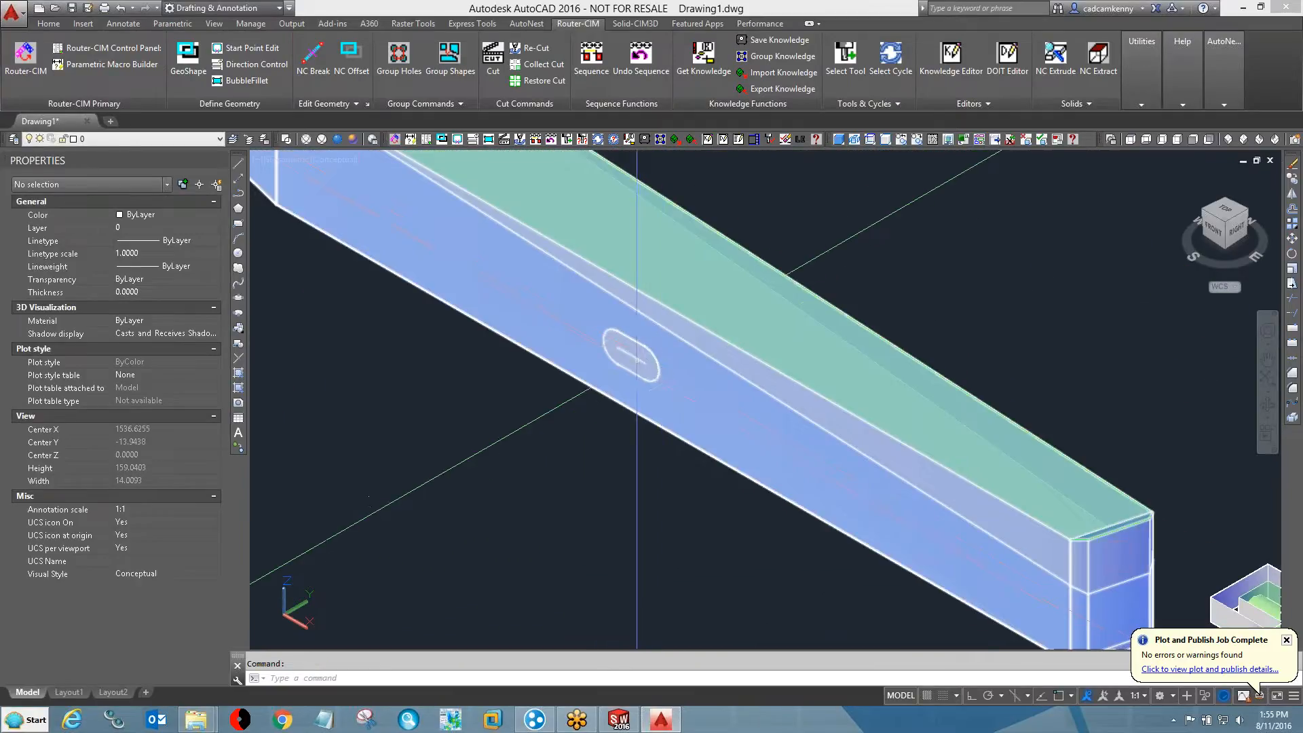
{"action": "middle_click_drag", "start_coordinate": [501, 335], "coordinate": [455, 331]}
- Switch to 2D Wireframe and select the slot's polyline to examine its layer name and thickness
{"action": "left_click", "coordinate": [285, 139]}
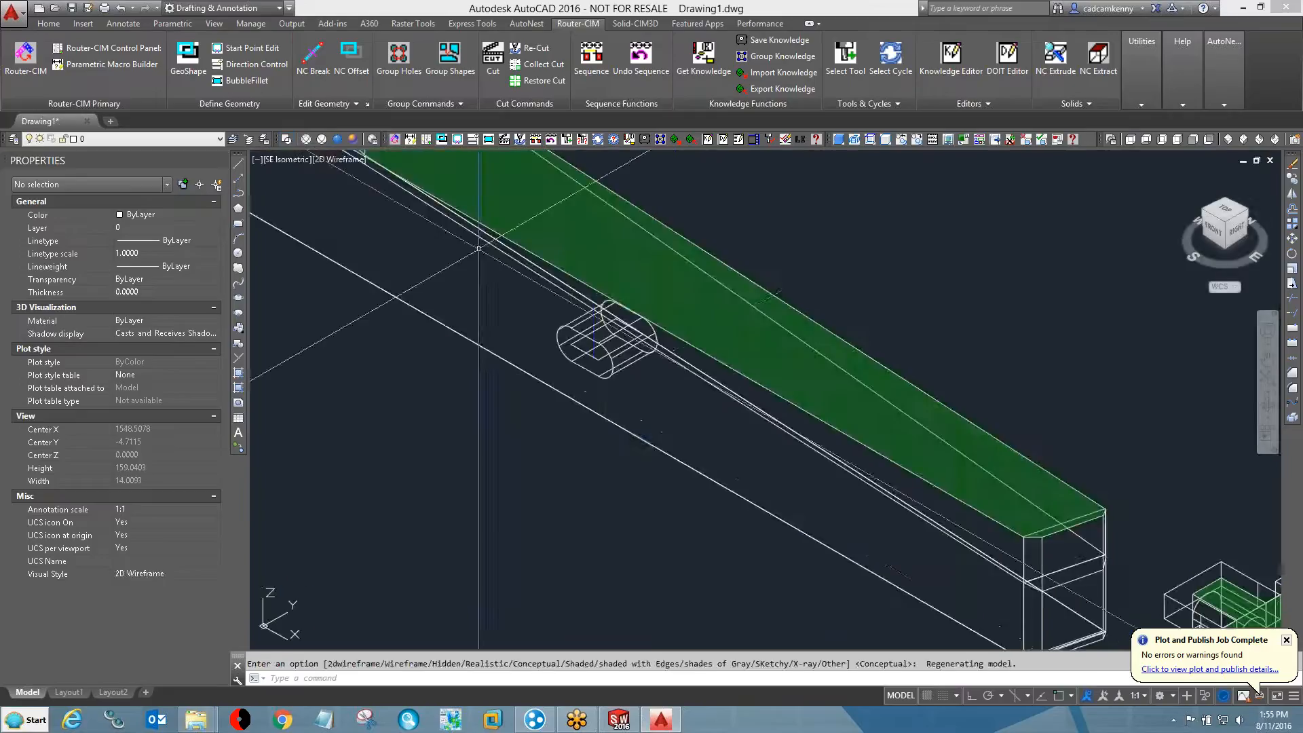
{"action": "scroll", "coordinate": [575, 340], "scroll_direction": "up", "scroll_amount": 2}
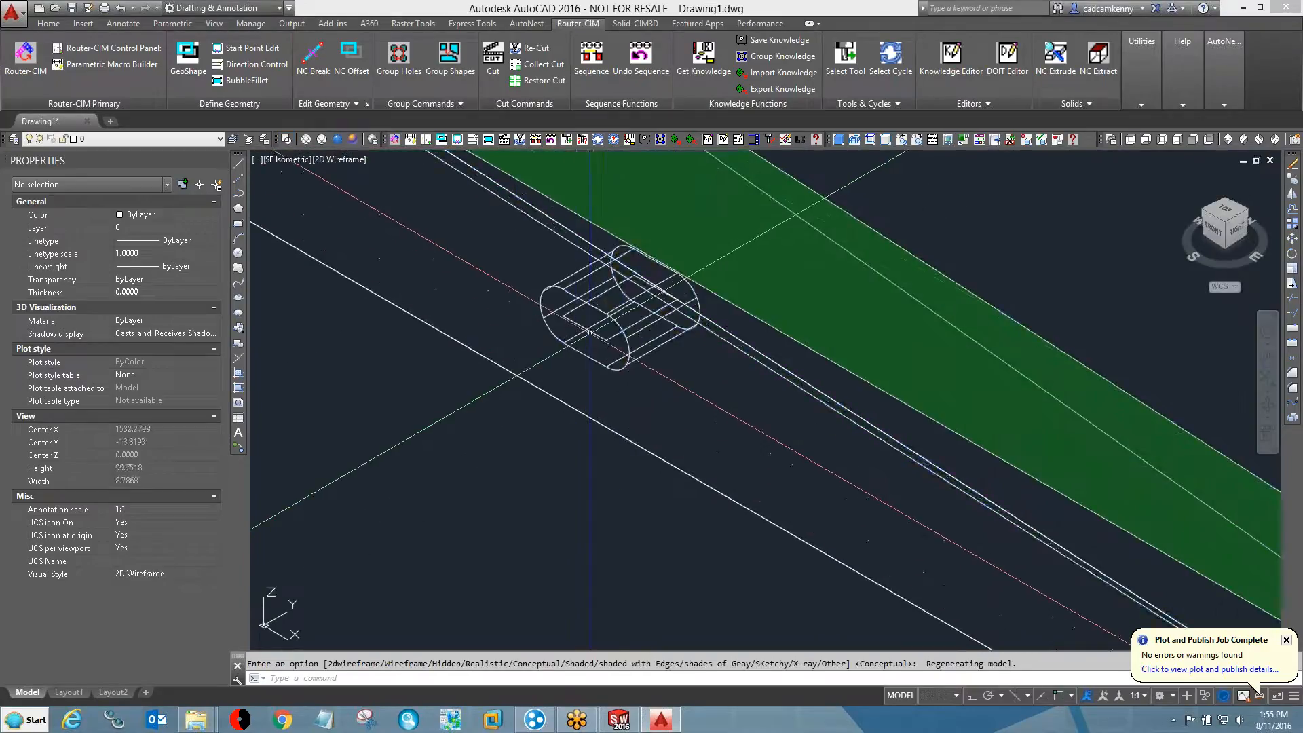
{"action": "left_click", "coordinate": [588, 334]}
{"action": "key", "text": "ctrl+h"}
{"action": "key", "text": "Escape"}
{"action": "left_click", "coordinate": [602, 336]}
{"action": "left_click", "coordinate": [597, 336]}
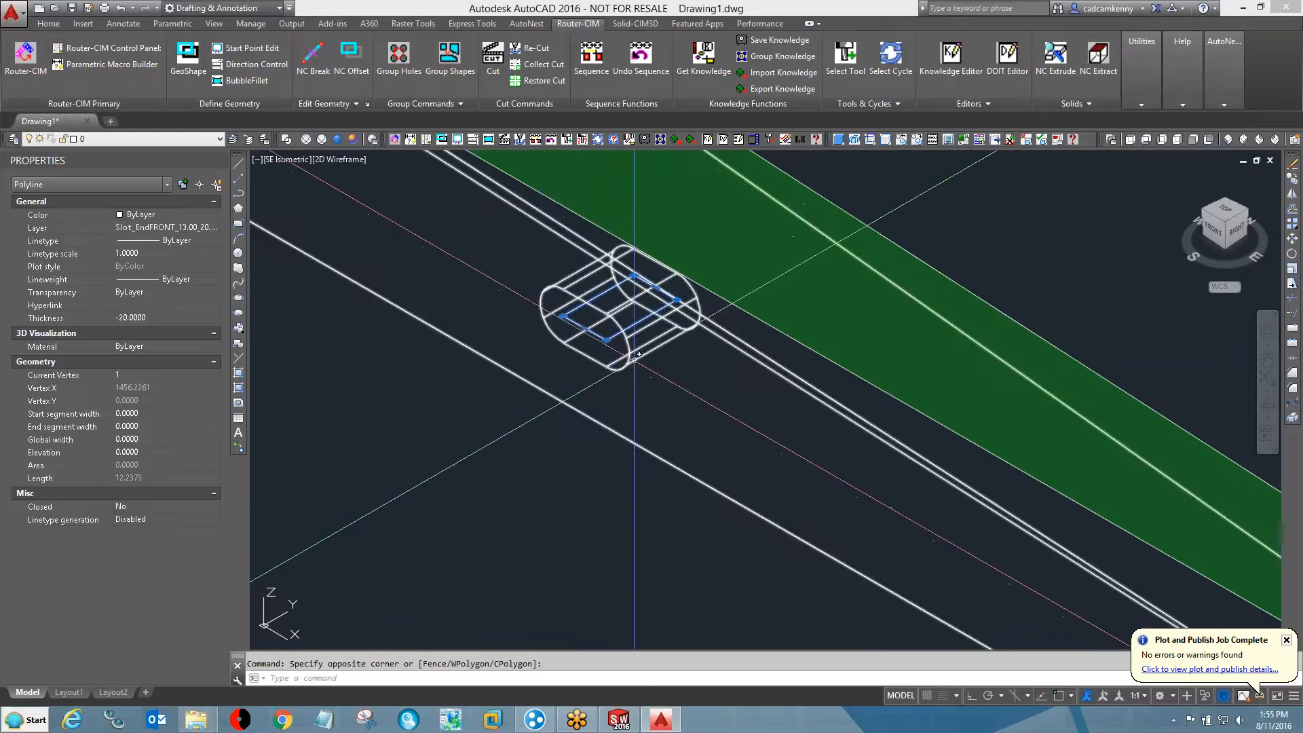
- Display the parts in the Realistic visual style and examine the joinery of parts 4, 9 and 17
{"action": "scroll", "coordinate": [635, 360], "scroll_direction": "down", "scroll_amount": 8}
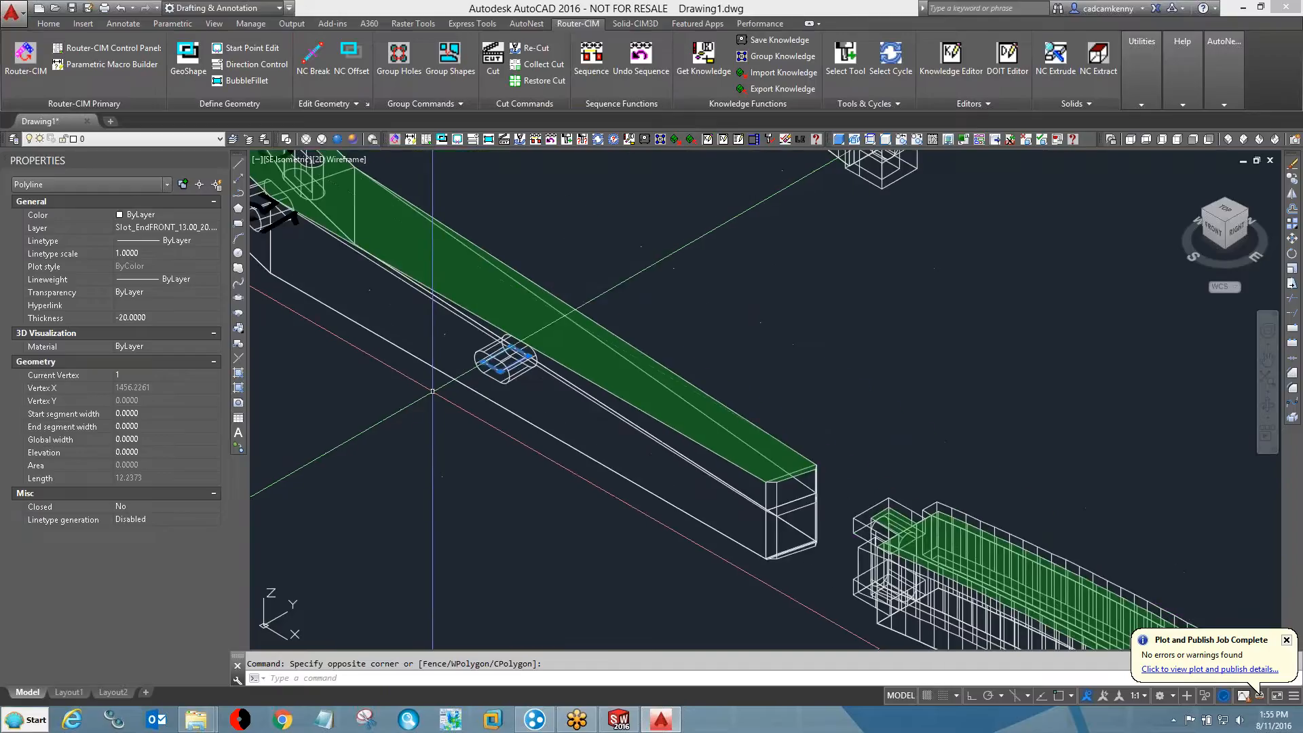
{"action": "scroll", "coordinate": [634, 359], "scroll_direction": "down", "scroll_amount": 5}
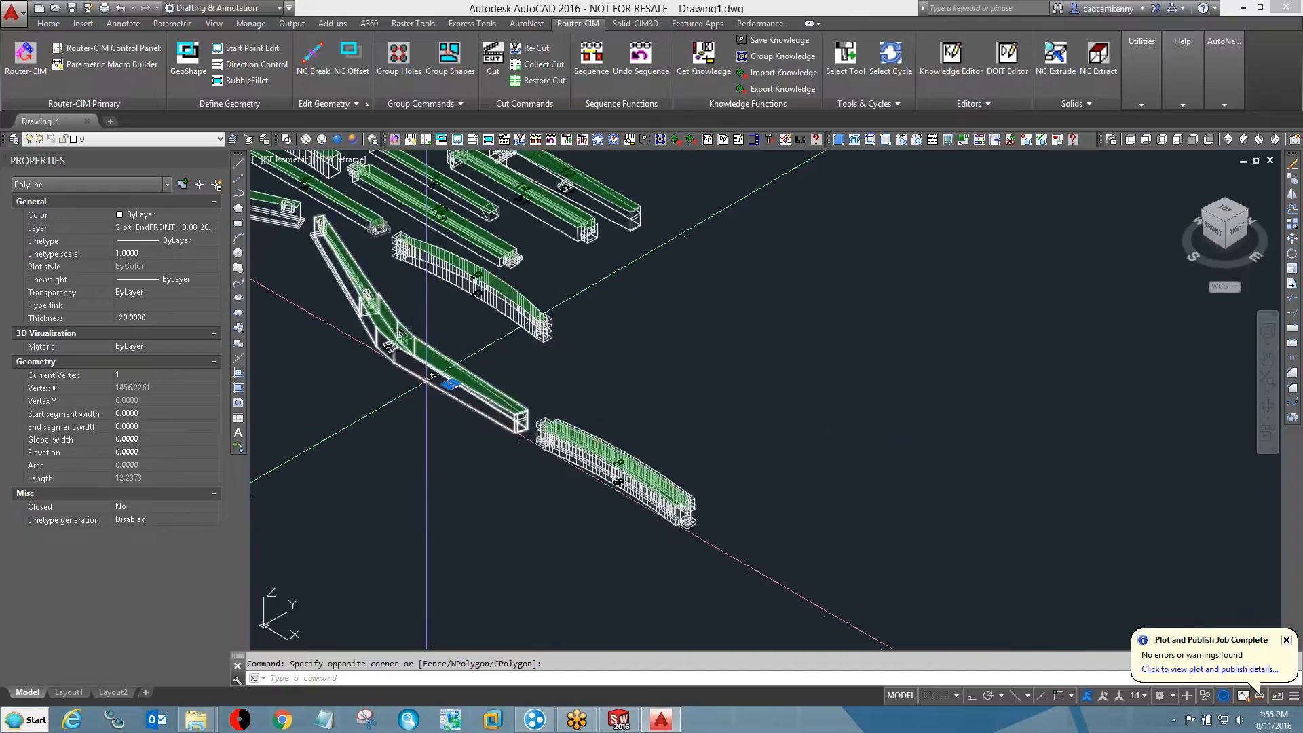
{"action": "scroll", "coordinate": [437, 163], "scroll_direction": "up", "scroll_amount": 3}
{"action": "left_click", "coordinate": [337, 138]}
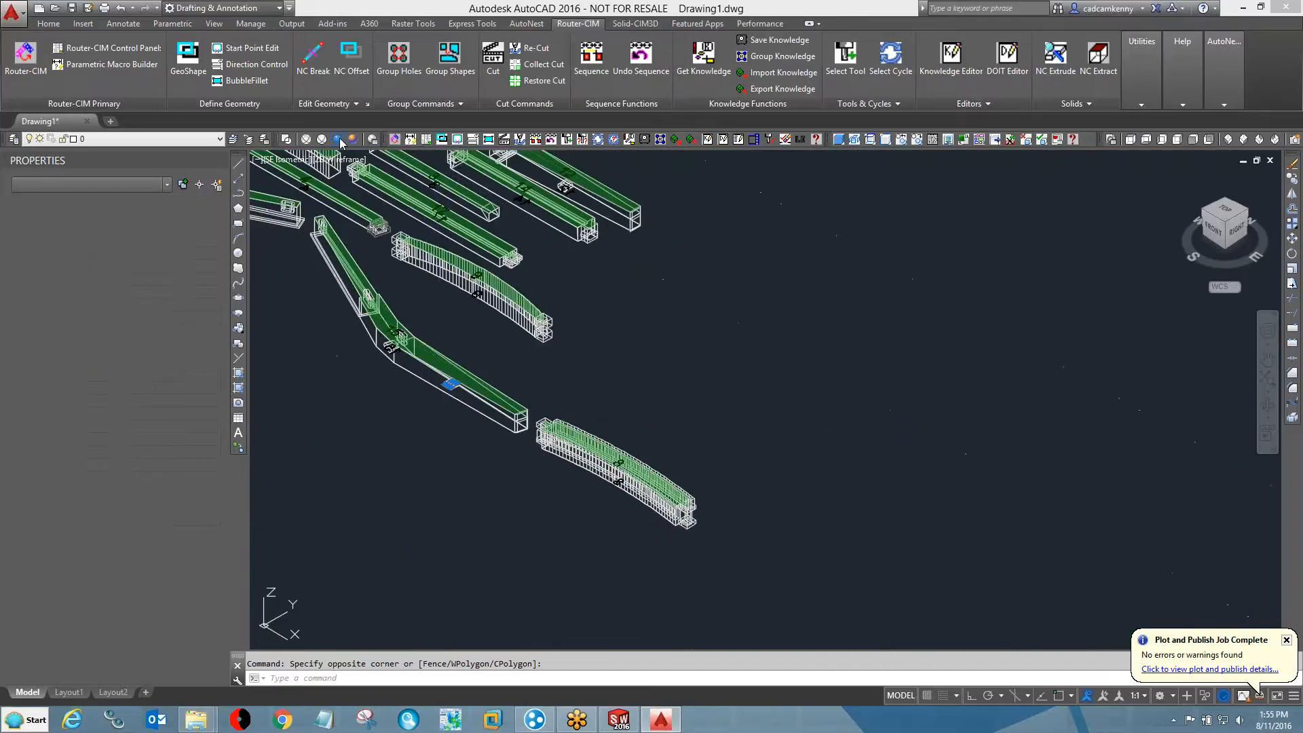
{"action": "middle_click_drag", "start_coordinate": [488, 290], "coordinate": [874, 494]}
{"action": "scroll", "coordinate": [776, 442], "scroll_direction": "up", "scroll_amount": 5}
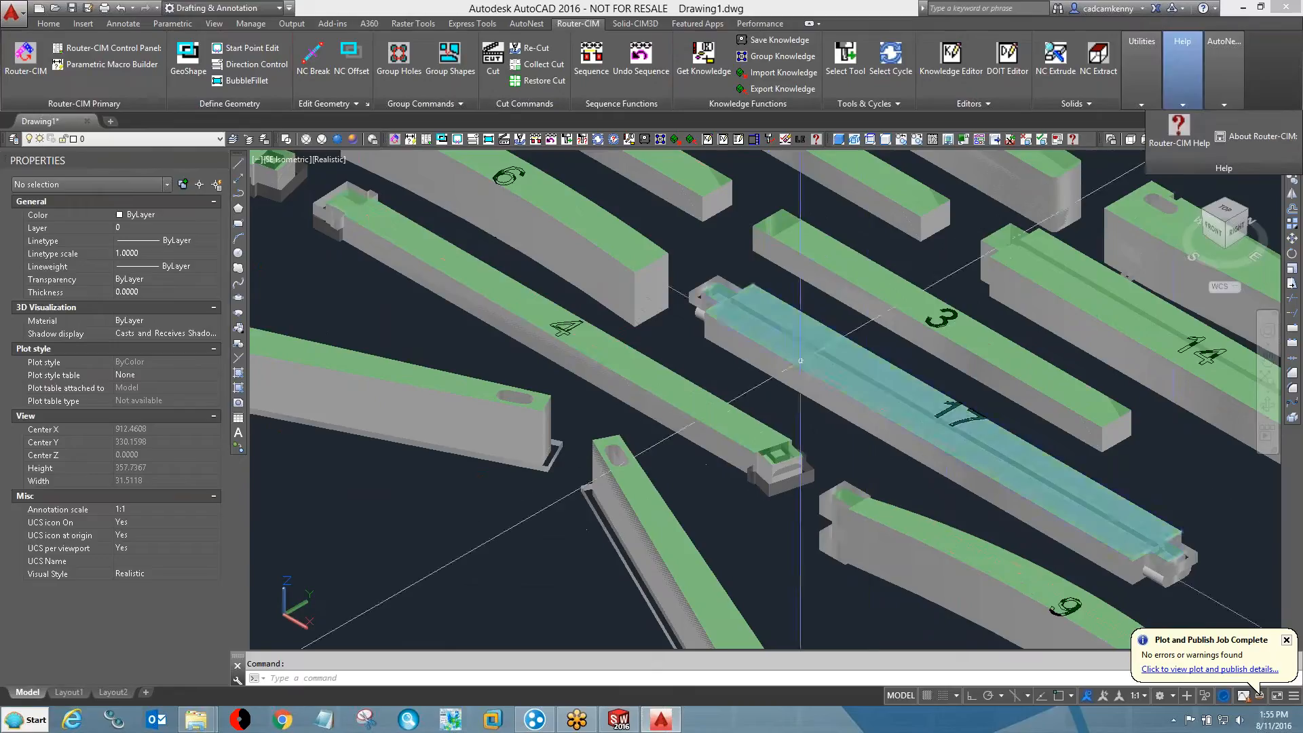
- Bring up the SLLA0023A-1-SILLA-1 job folder, and close AutoCAD and SOLIDWORKS without saving the modified assembly
{"action": "mouse_move", "coordinate": [201, 721]}
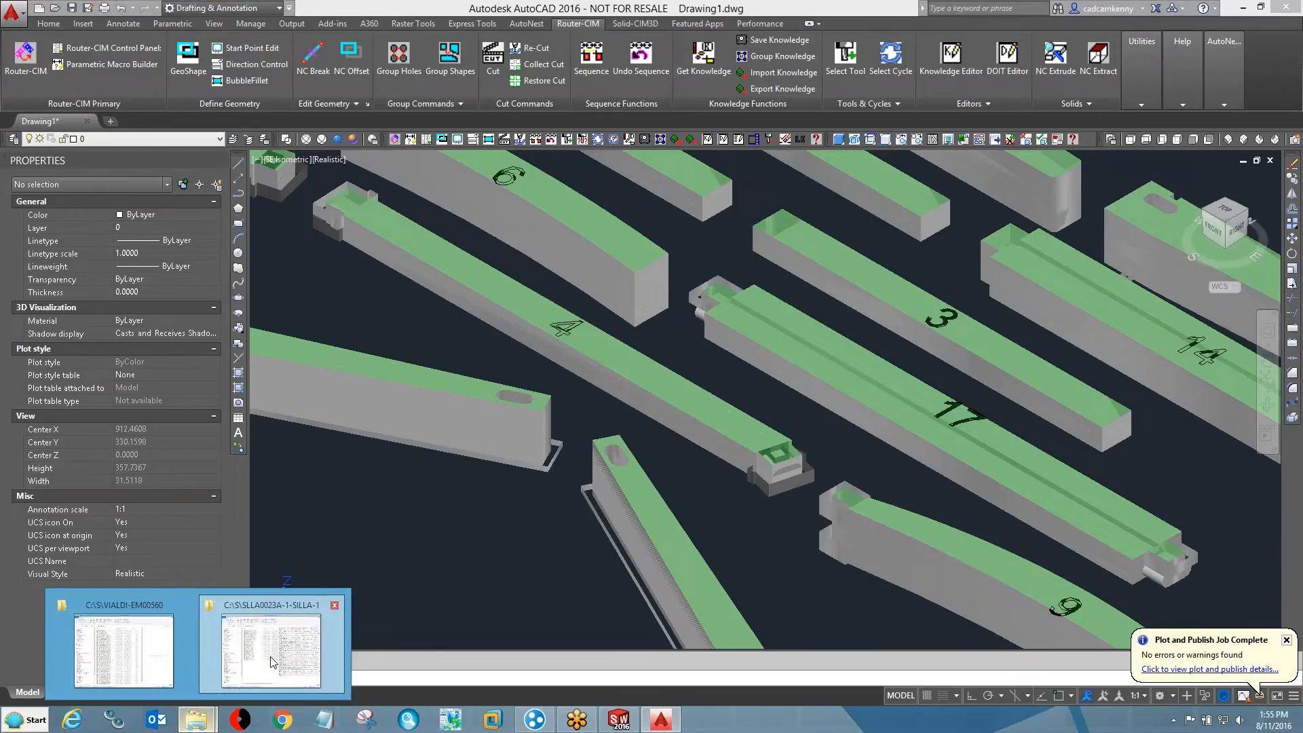
{"action": "left_click", "coordinate": [271, 663]}
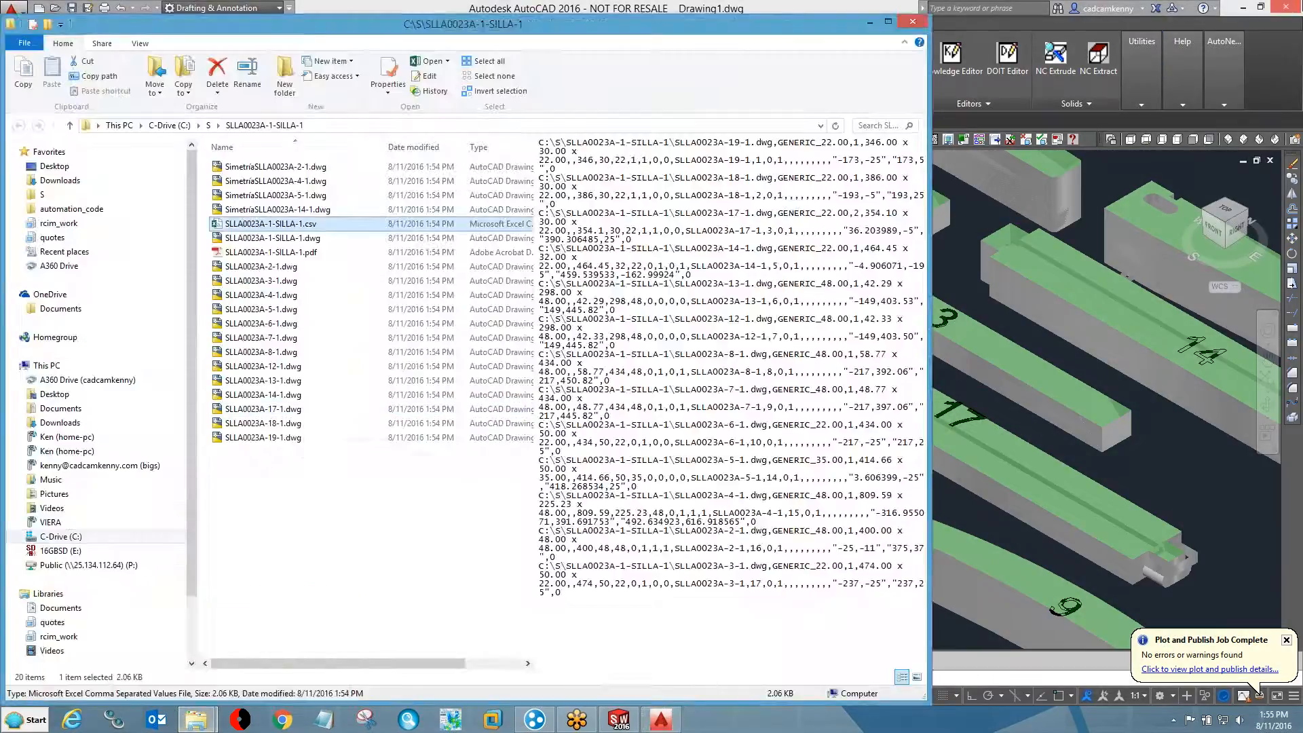
{"action": "left_click", "coordinate": [1288, 7]}
{"action": "left_click", "coordinate": [673, 389]}
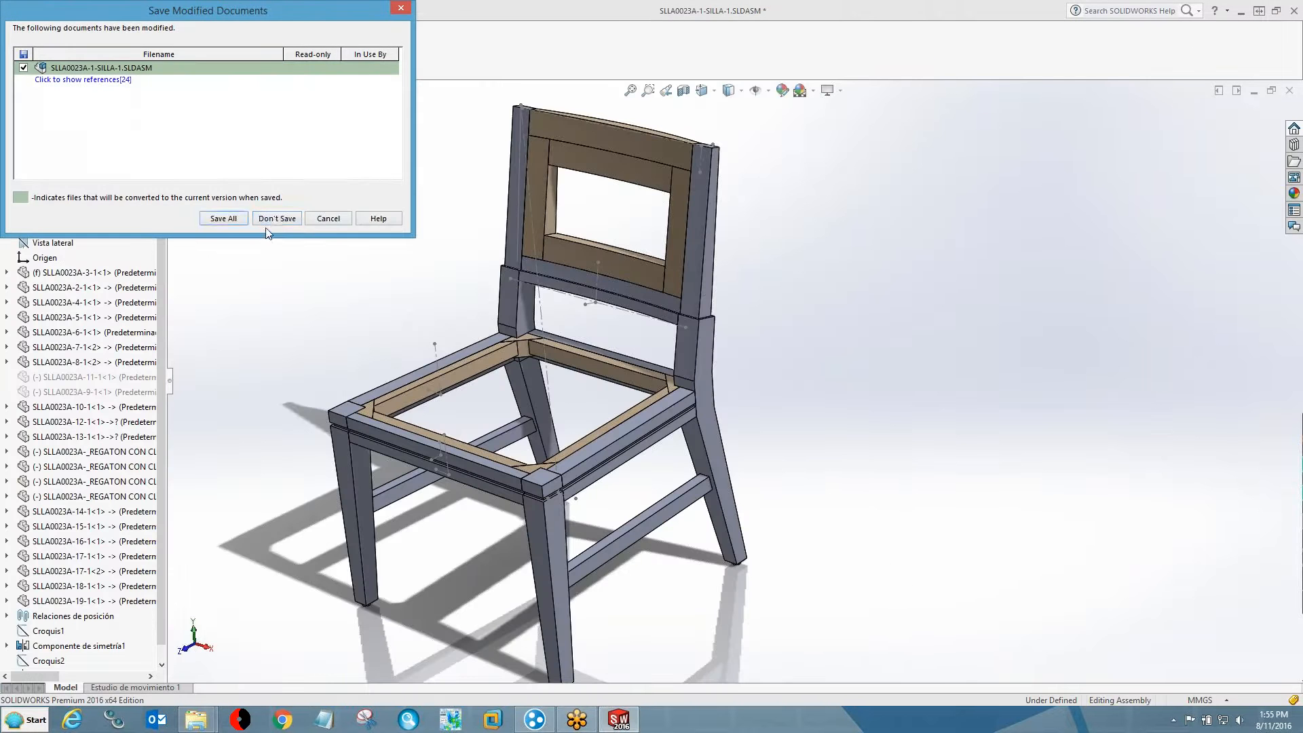
{"action": "left_click", "coordinate": [271, 218]}
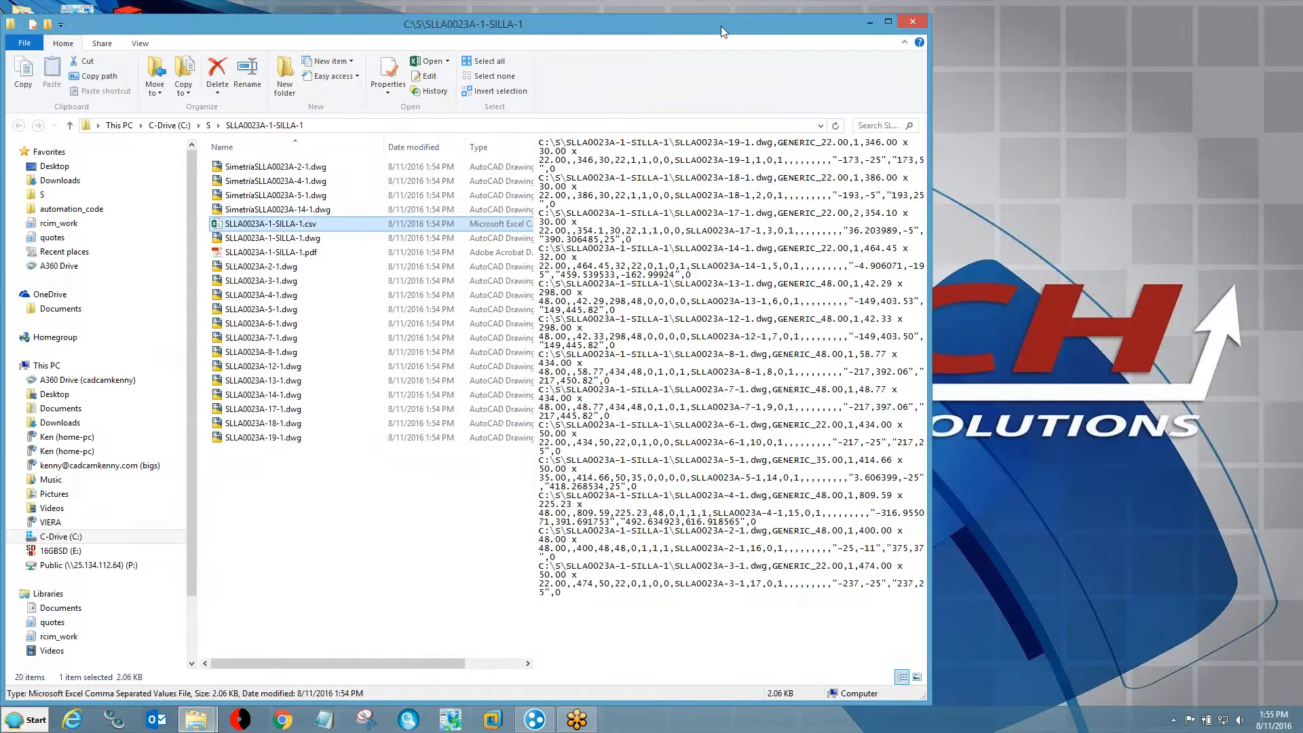
- Launch RCIM Automation from the desktop and close the job folder window
{"action": "left_click_drag", "start_coordinate": [720, 26], "coordinate": [935, 13]}
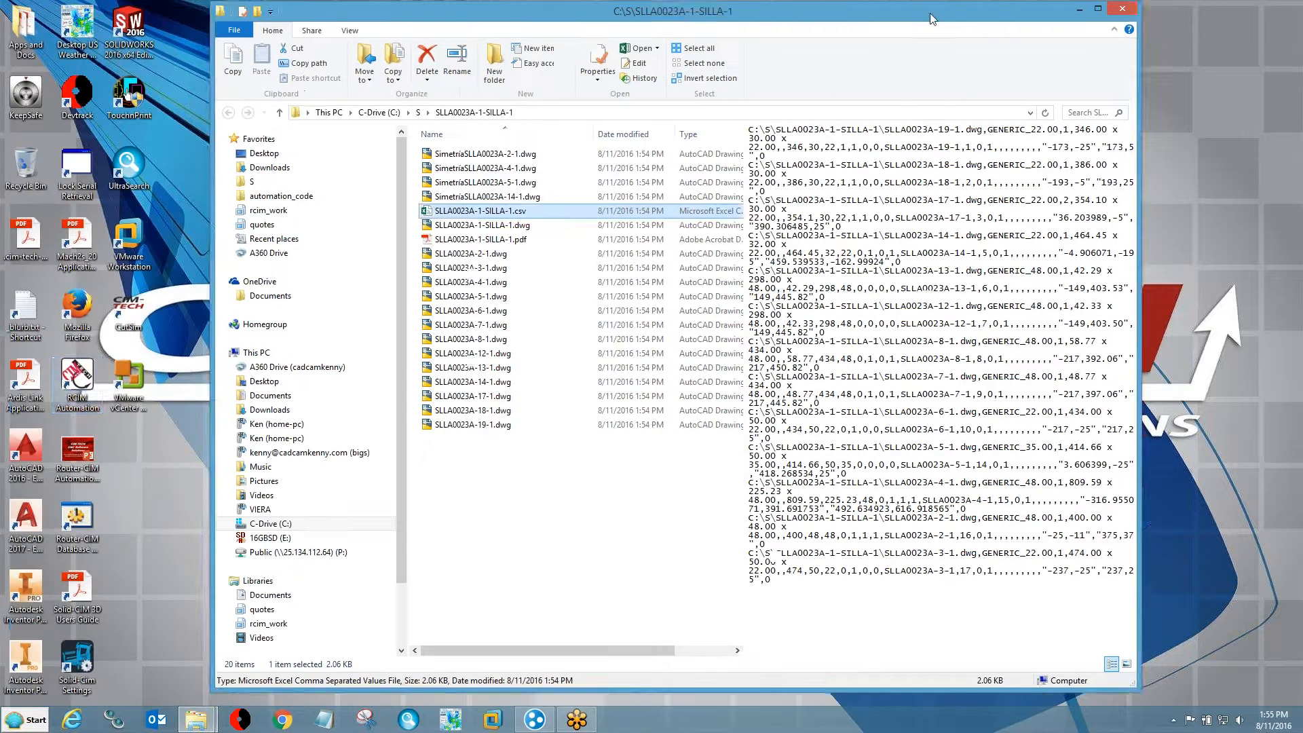
{"action": "double_click", "coordinate": [80, 378]}
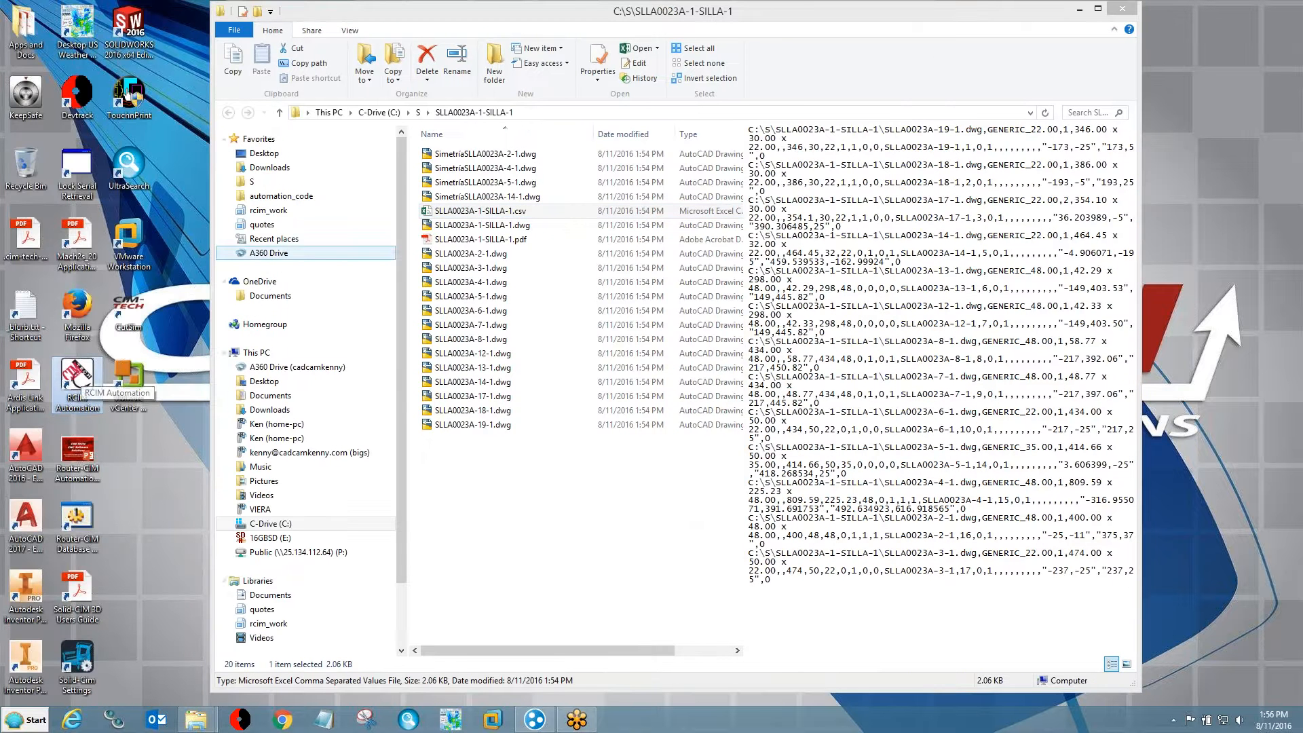
{"action": "left_click", "coordinate": [1122, 10]}
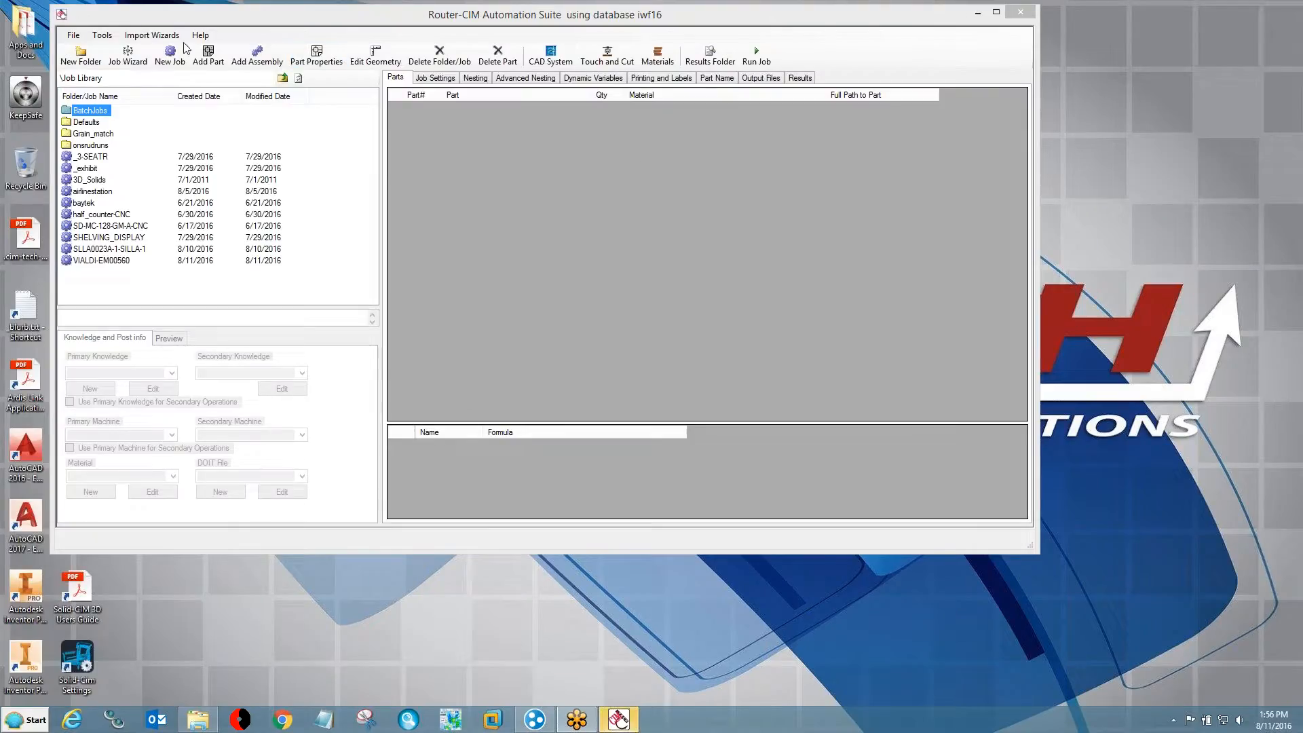
- Import the chair's SLLA0023A-1-SILLA-1.csv as a new job through the Import Wizard, using the saved format 3d_solids
{"action": "left_click", "coordinate": [151, 35]}
{"action": "left_click", "coordinate": [156, 48]}
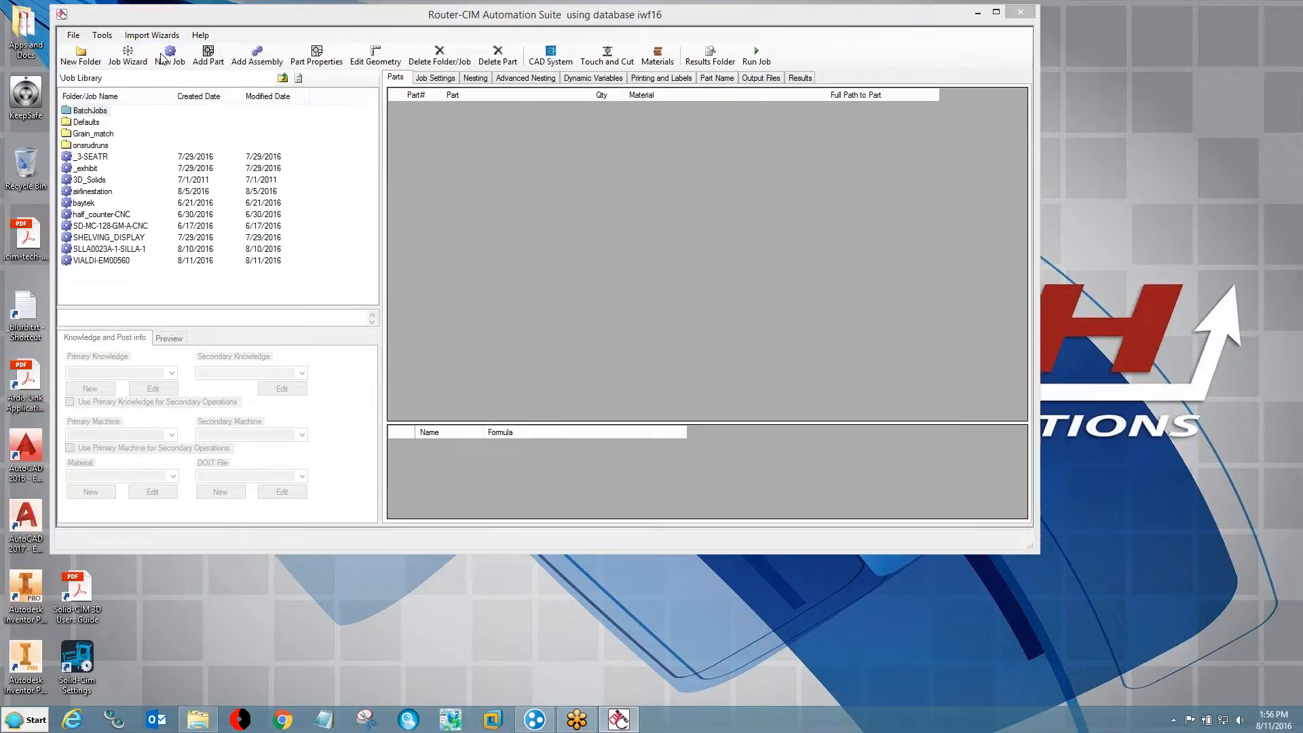
{"action": "left_click", "coordinate": [265, 59]}
{"action": "double_click", "coordinate": [224, 121]}
{"action": "left_click", "coordinate": [224, 121]}
{"action": "left_click", "coordinate": [924, 370]}
{"action": "left_click", "coordinate": [233, 84]}
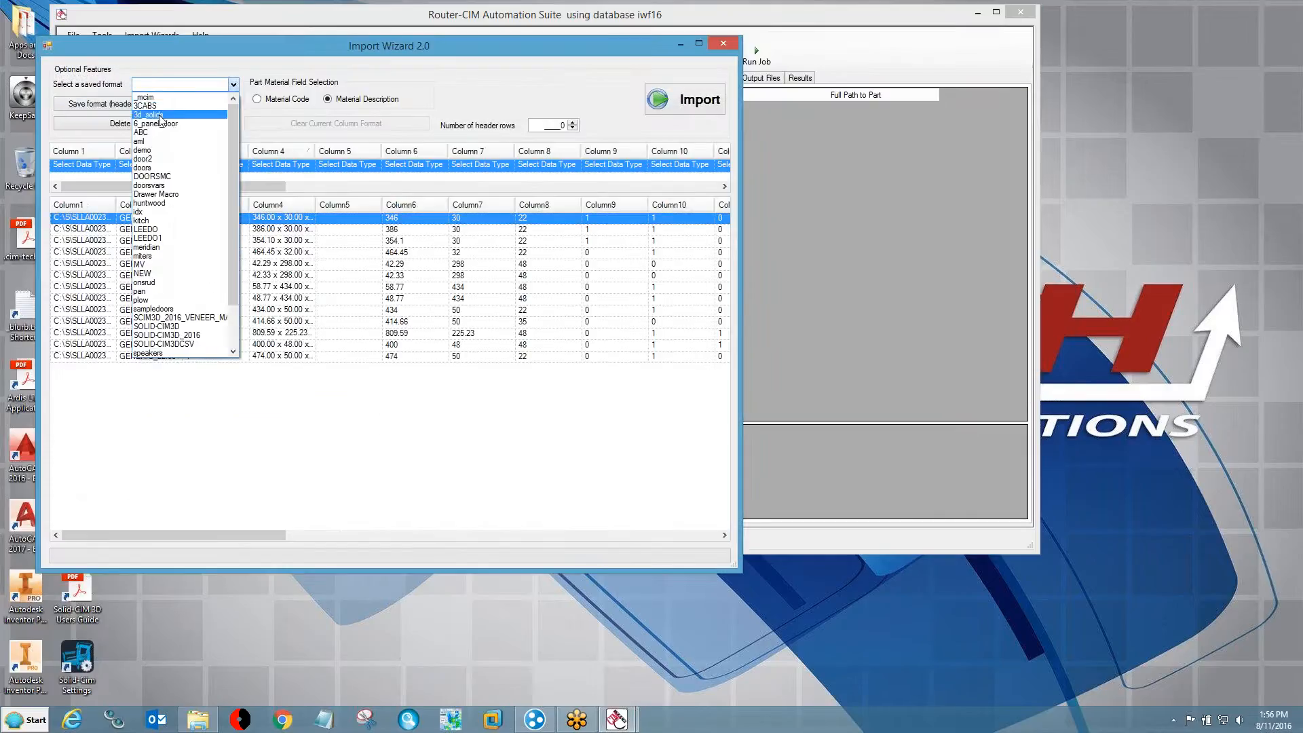
{"action": "left_click", "coordinate": [163, 115]}
{"action": "left_click", "coordinate": [690, 102]}
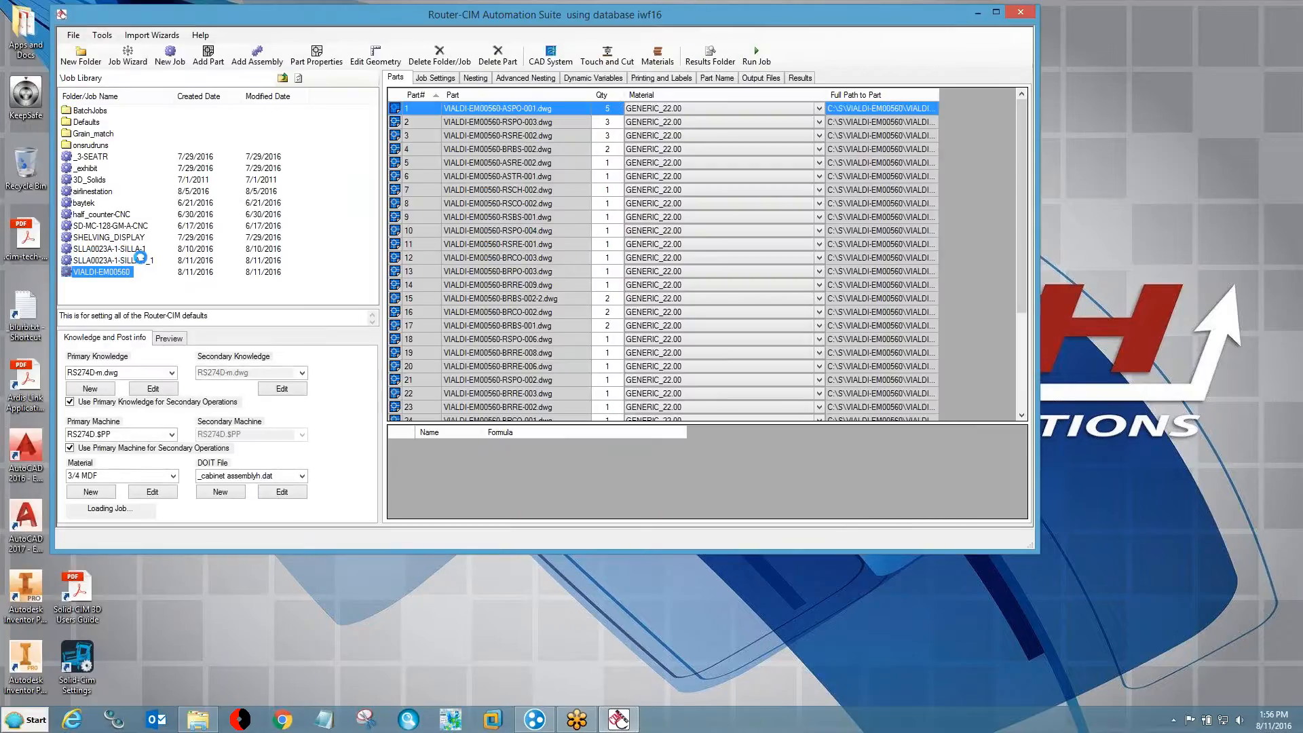
- Check the imported job SLLA0023A-1-SILLA-1_1, and open the properties of part SLLA0023A-19-1.dwg in job SLLA0023A-1-SILLA-1
{"action": "left_click", "coordinate": [112, 260]}
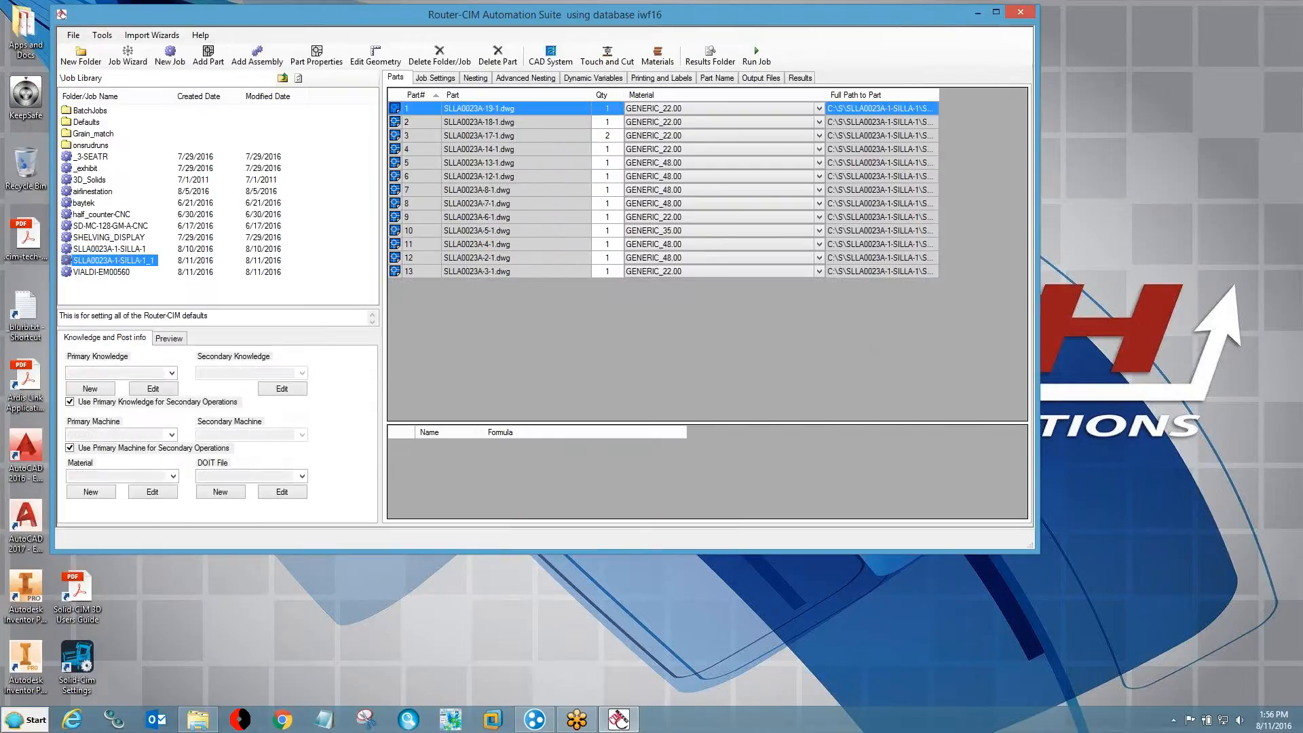
{"action": "left_click", "coordinate": [139, 250]}
{"action": "double_click", "coordinate": [483, 110]}
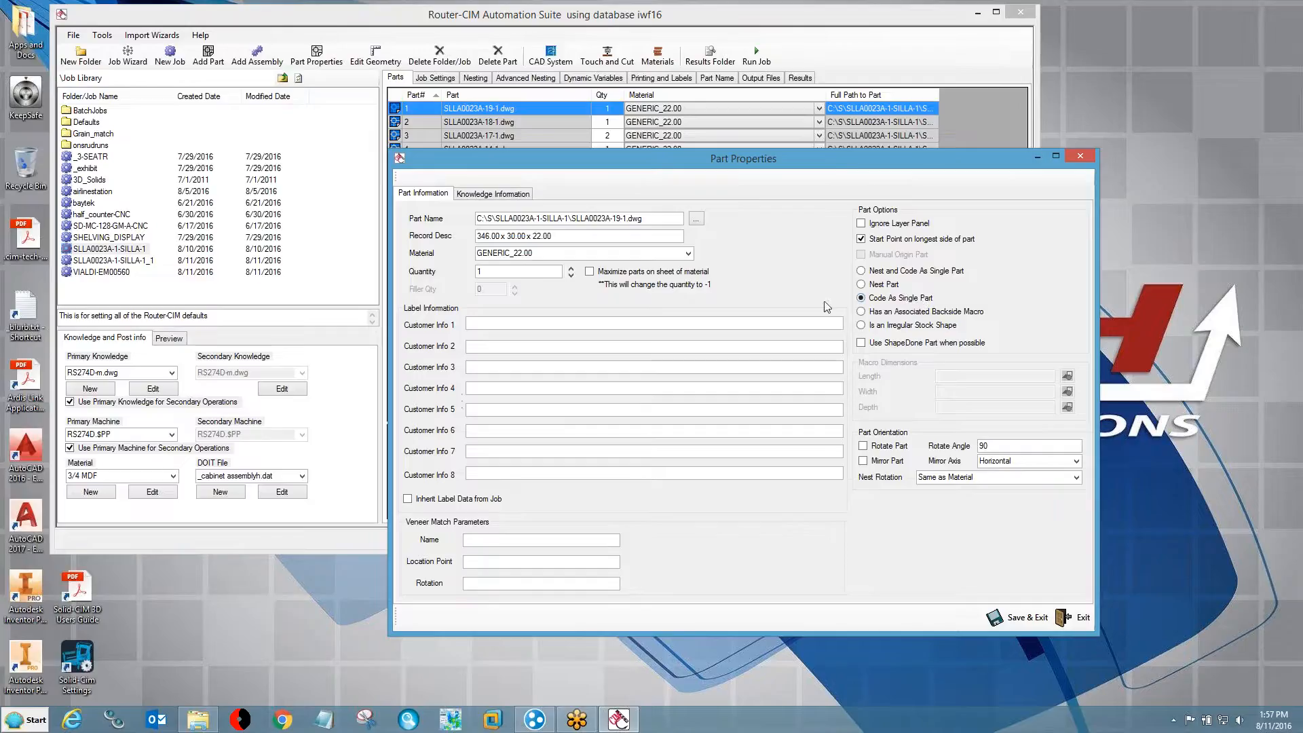
- Review the part properties of SLLA0023A-19-1.dwg once more and exit them without saving
{"action": "left_click", "coordinate": [1077, 617]}
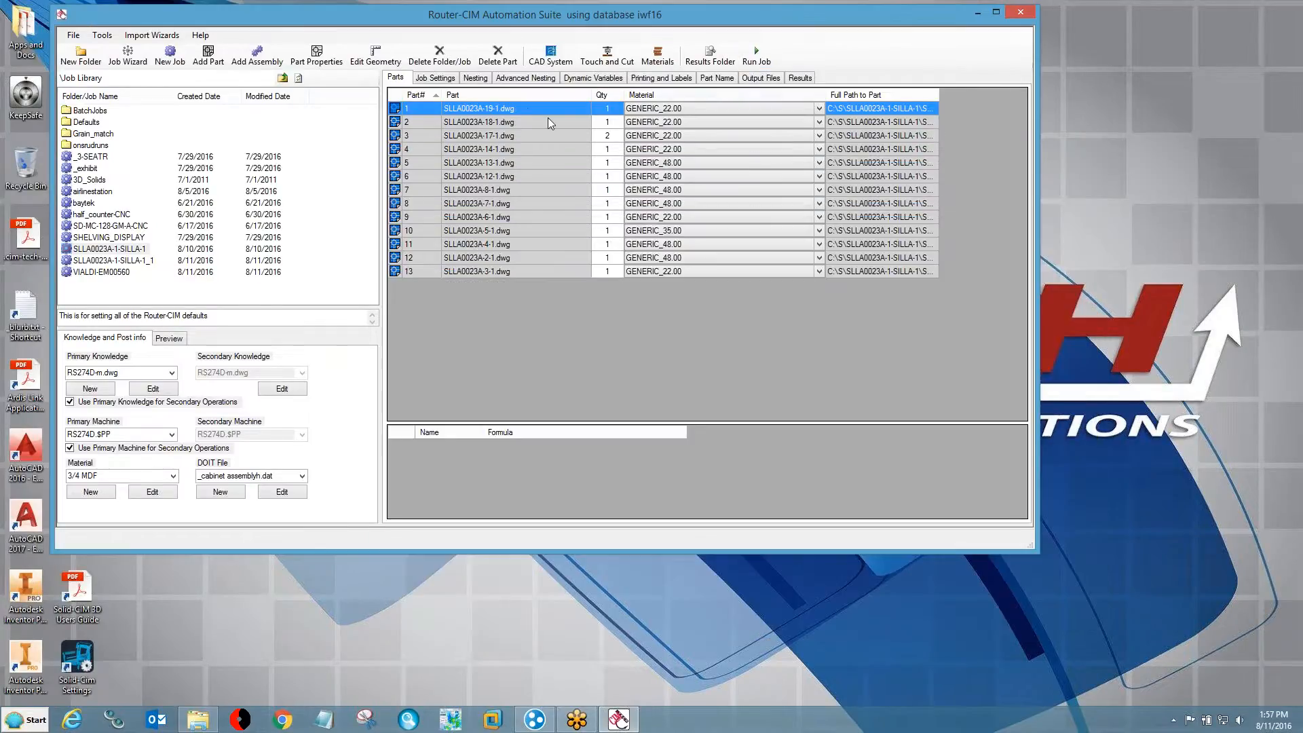
{"action": "double_click", "coordinate": [527, 110]}
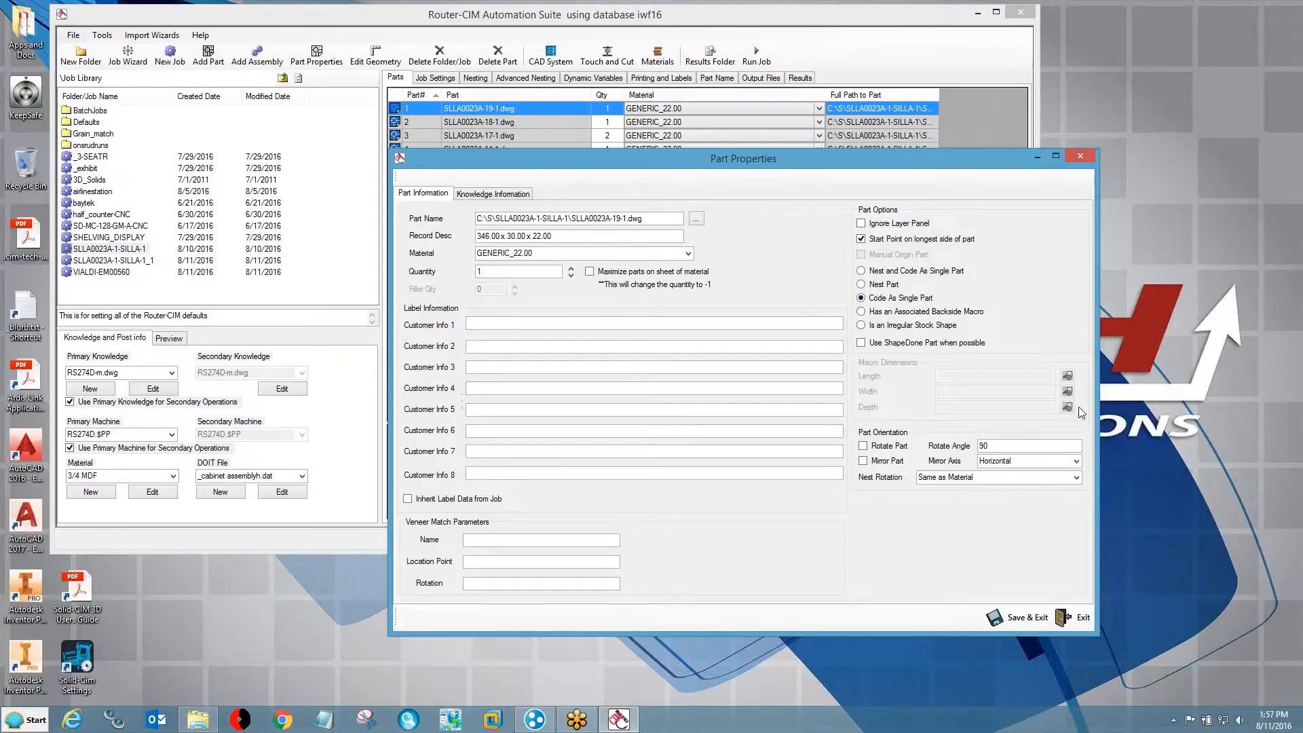
{"action": "left_click", "coordinate": [1078, 618]}
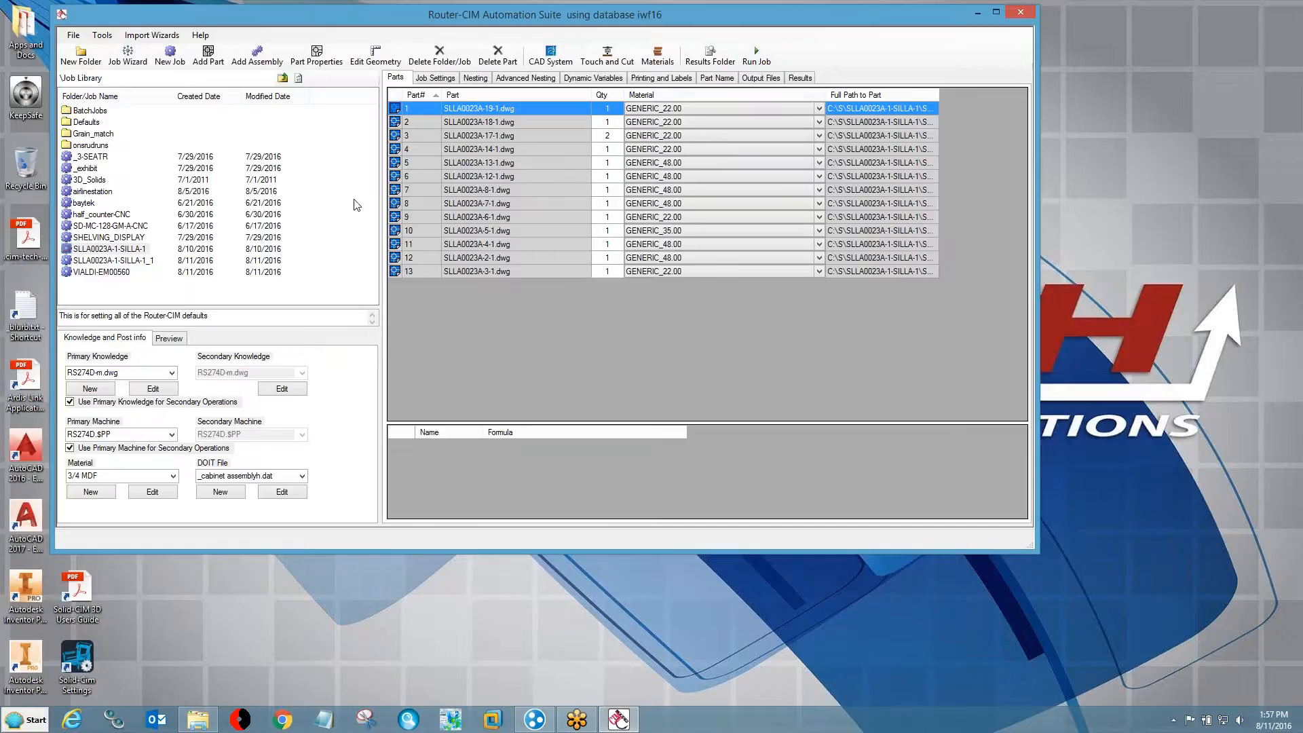
- Open the job's results folder of single-part drawings, preview some of them, and open S11.dwg in AutoCAD
{"action": "left_click", "coordinate": [709, 56]}
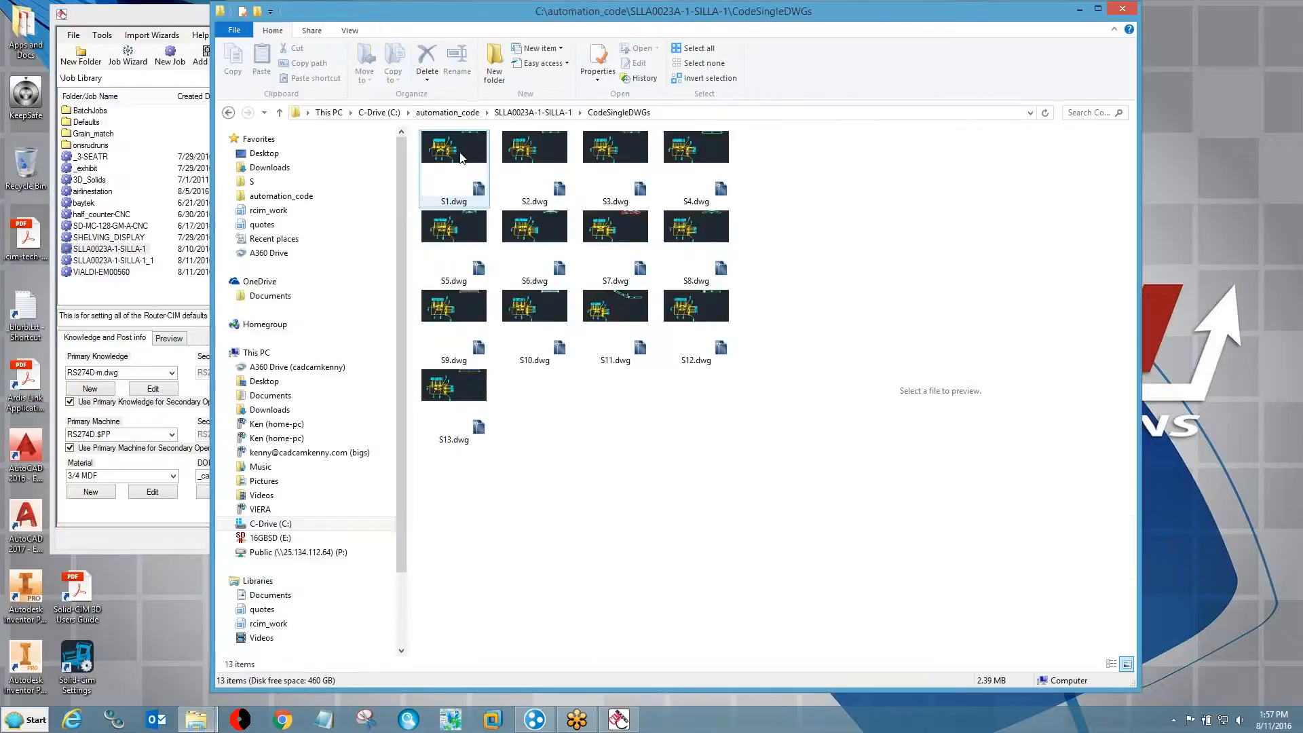
{"action": "left_click", "coordinate": [460, 158]}
{"action": "left_click", "coordinate": [539, 249]}
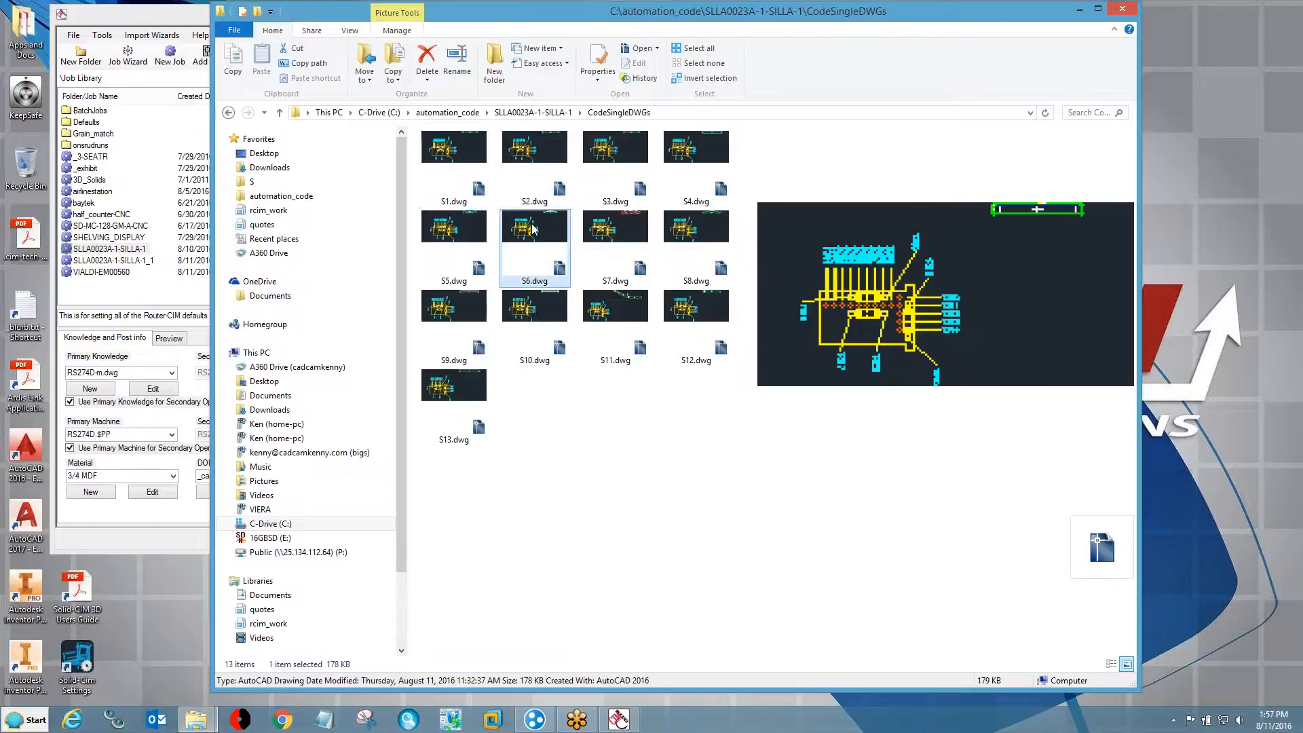
{"action": "double_click", "coordinate": [627, 307]}
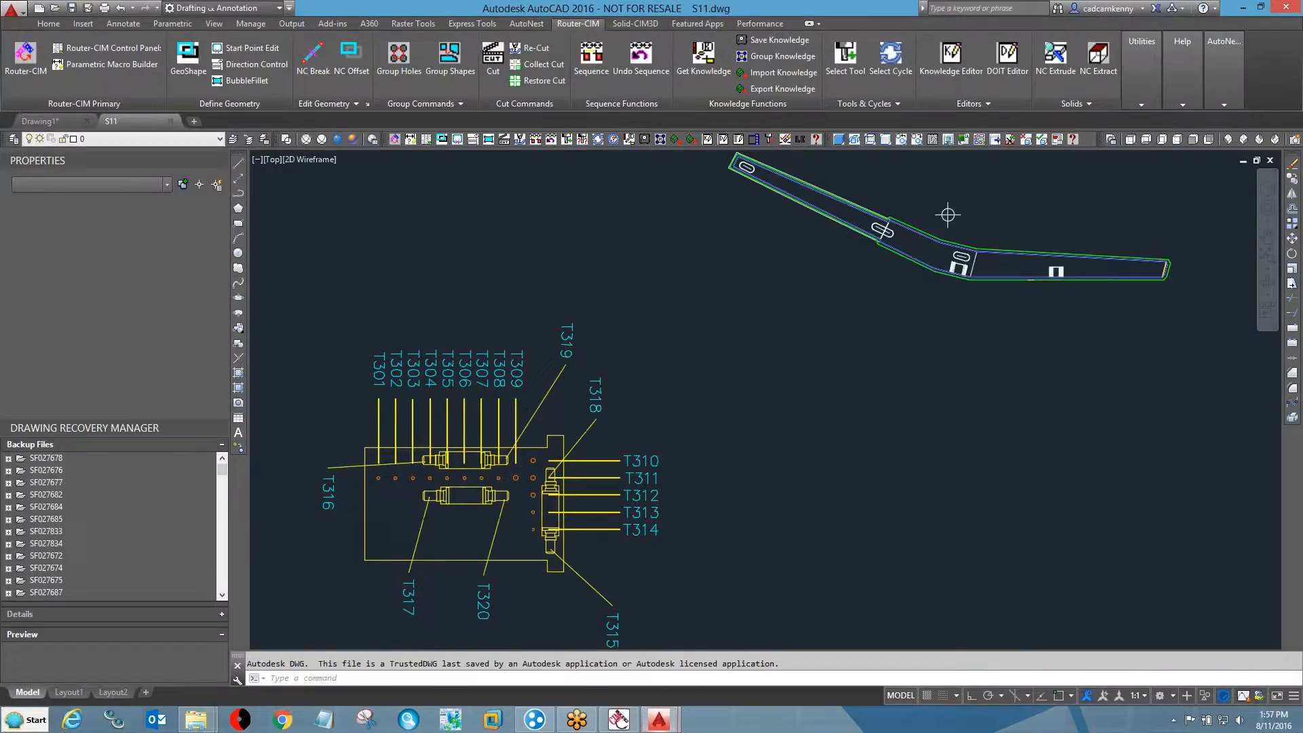
- Close Drawing1 without saving it and load Router-CIM in the S11 drawing
{"action": "middle_click_drag", "start_coordinate": [934, 335], "coordinate": [826, 369], "text": "shift"}
{"action": "scroll", "coordinate": [1013, 356], "scroll_direction": "up", "scroll_amount": 5}
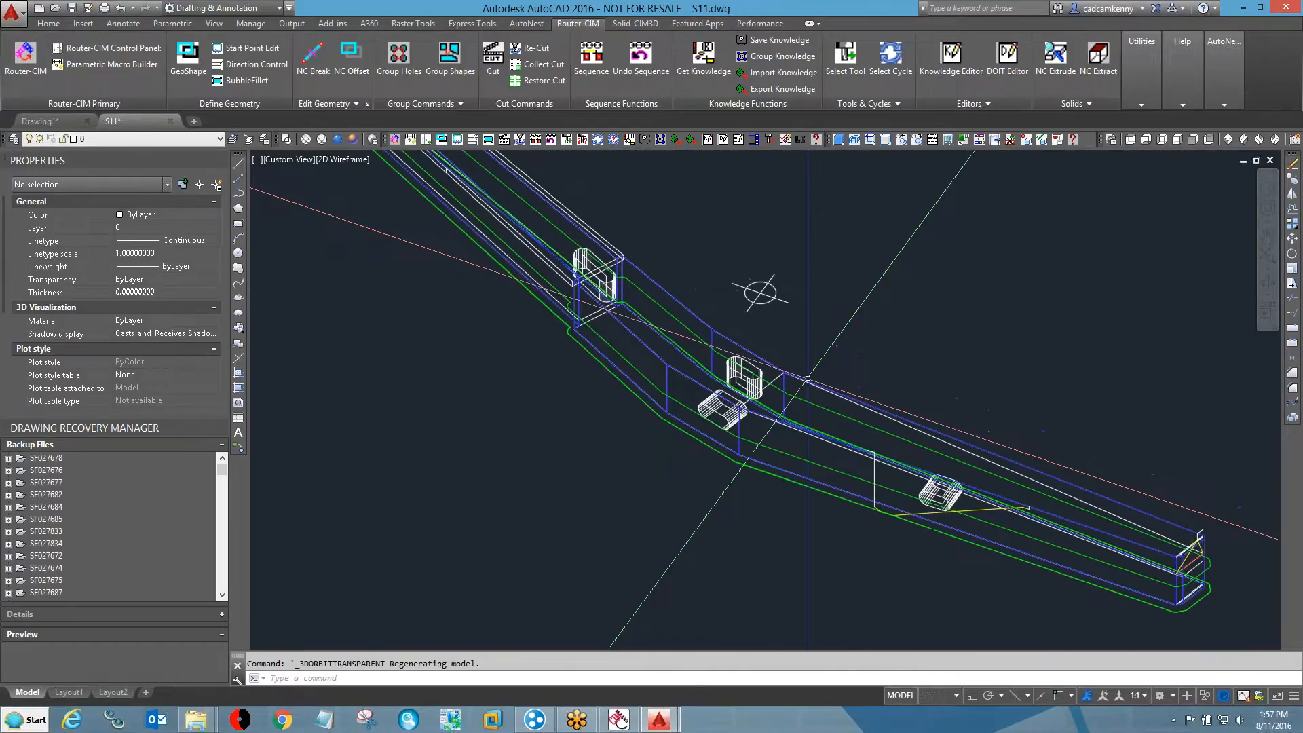
{"action": "scroll", "coordinate": [942, 552], "scroll_direction": "up", "scroll_amount": 3}
{"action": "scroll", "coordinate": [949, 520], "scroll_direction": "up", "scroll_amount": 4}
{"action": "middle_click_drag", "start_coordinate": [952, 509], "coordinate": [683, 471]}
{"action": "left_click", "coordinate": [418, 143]}
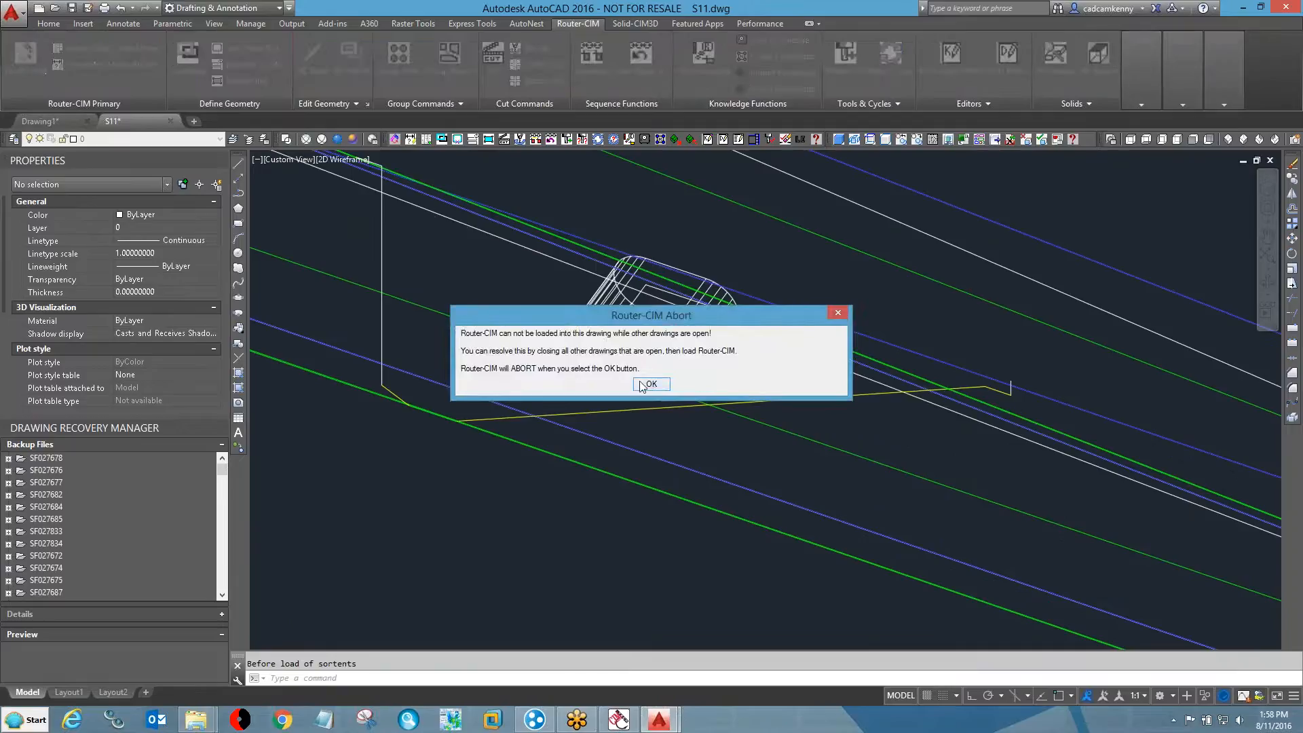
{"action": "left_click", "coordinate": [651, 469]}
{"action": "left_click", "coordinate": [87, 121]}
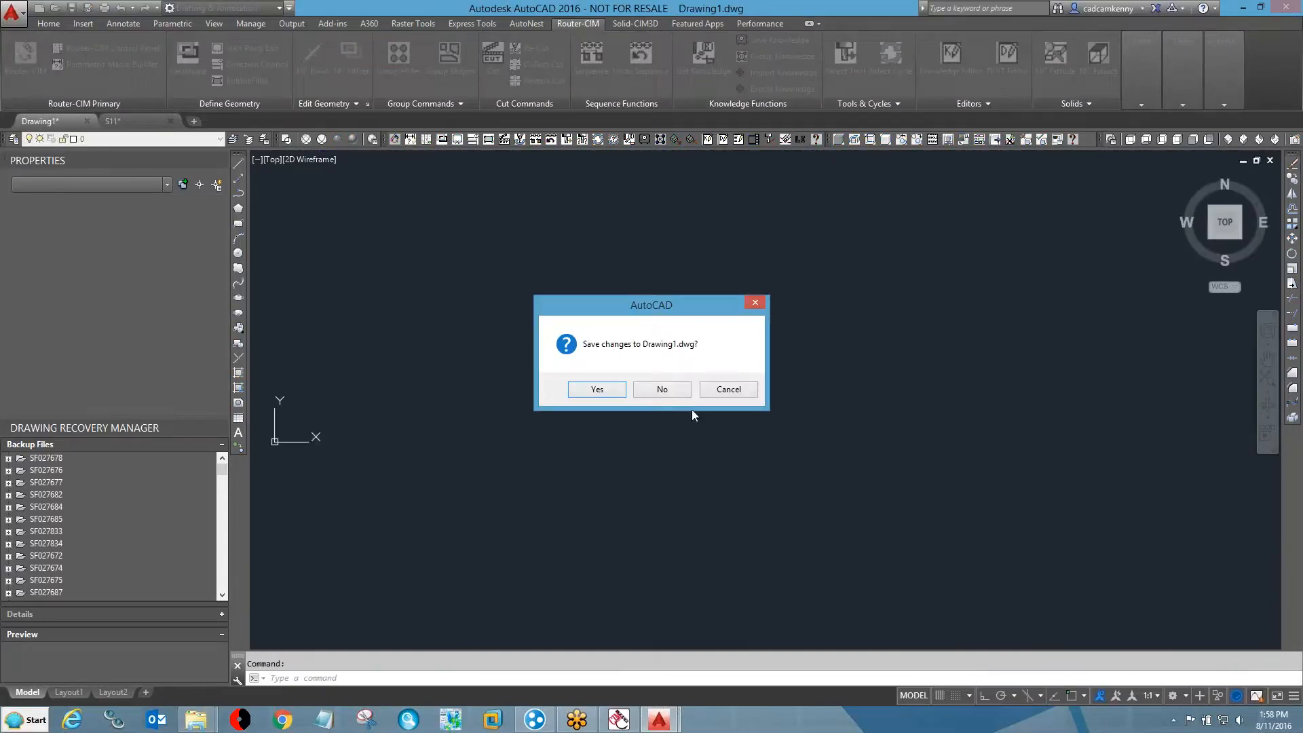
{"action": "left_click", "coordinate": [664, 387]}
{"action": "left_click", "coordinate": [28, 58]}
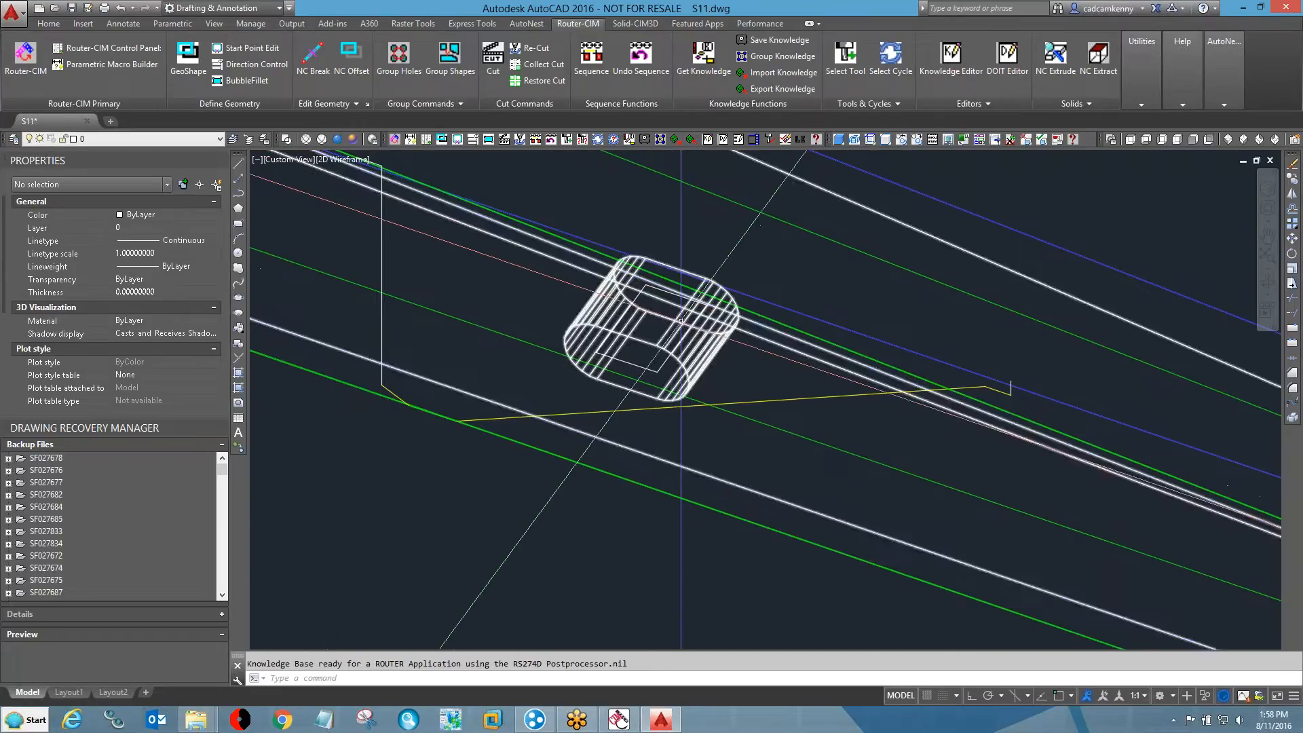
- Define the rectangle inside the side slot nearest the beam's squared end as a GeoShape
{"action": "type", "text": "g"}
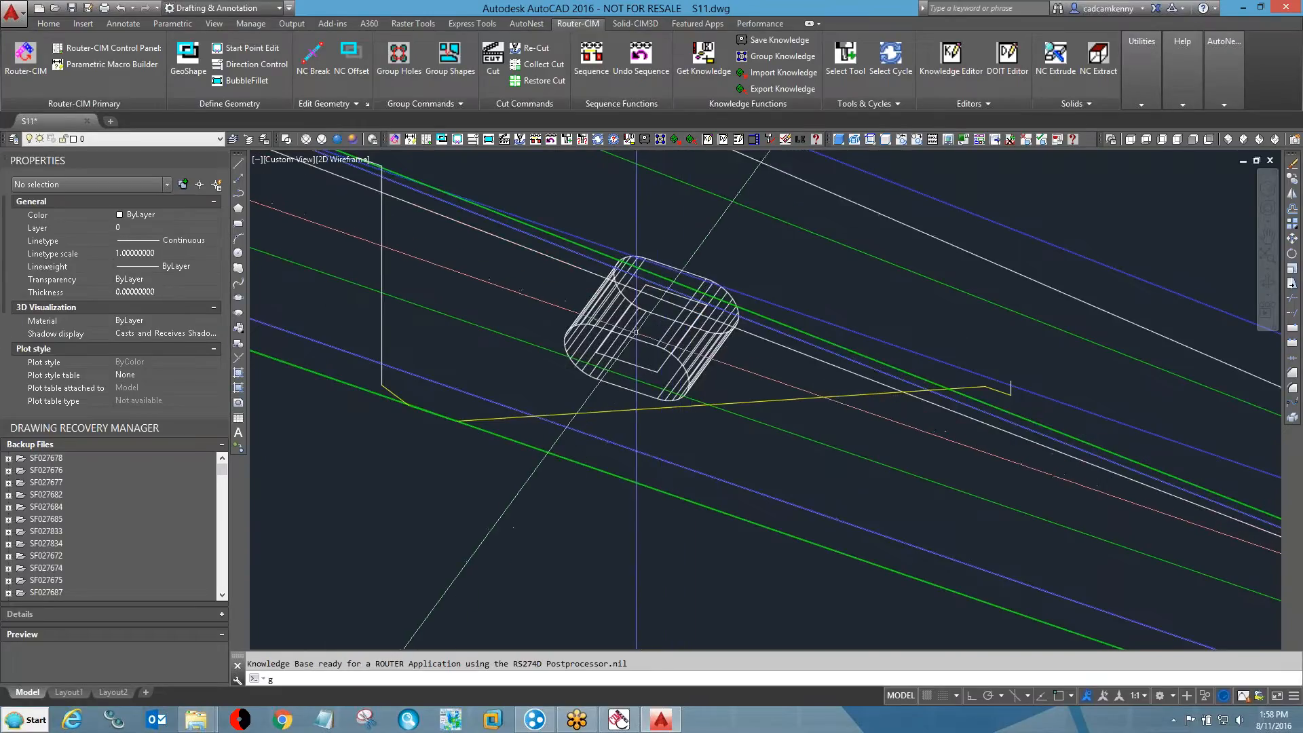
{"action": "type", "text": "s"}
{"action": "key", "text": "Return"}
{"action": "left_click", "coordinate": [603, 355]}
{"action": "key", "text": "Return"}
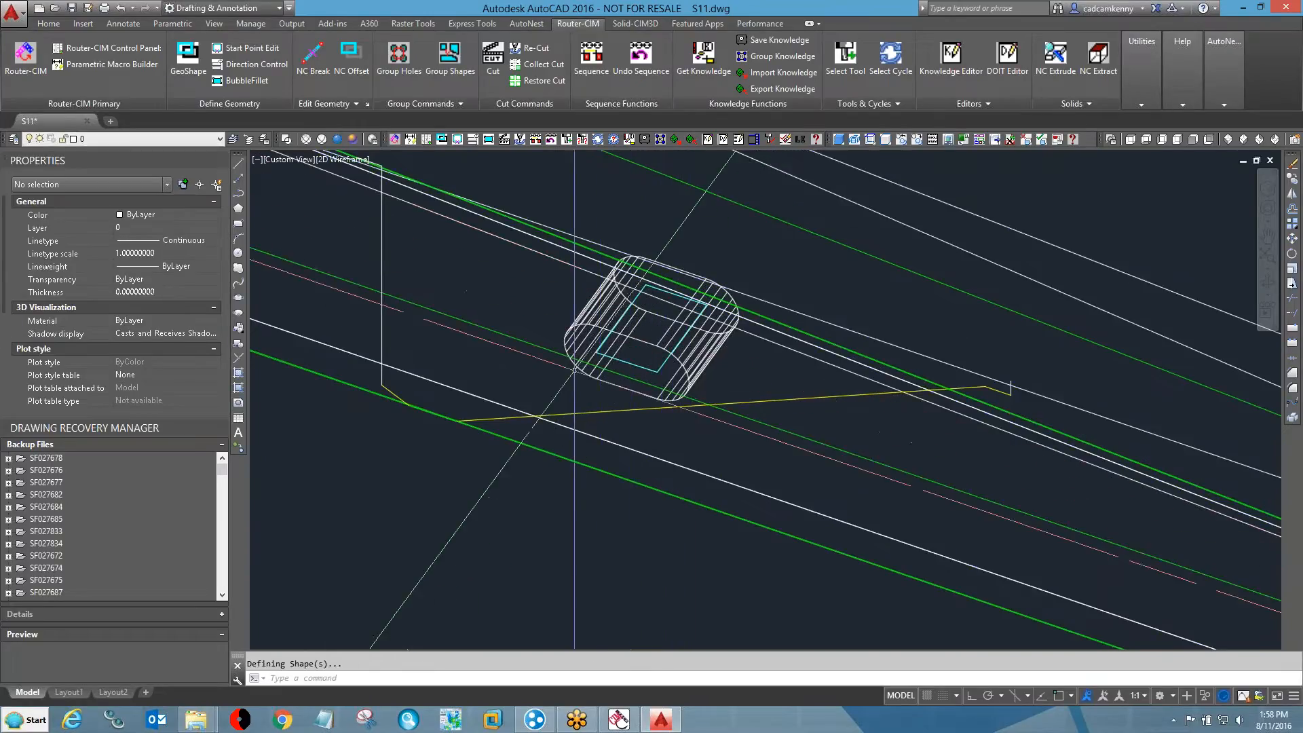
{"action": "key", "text": "Return"}
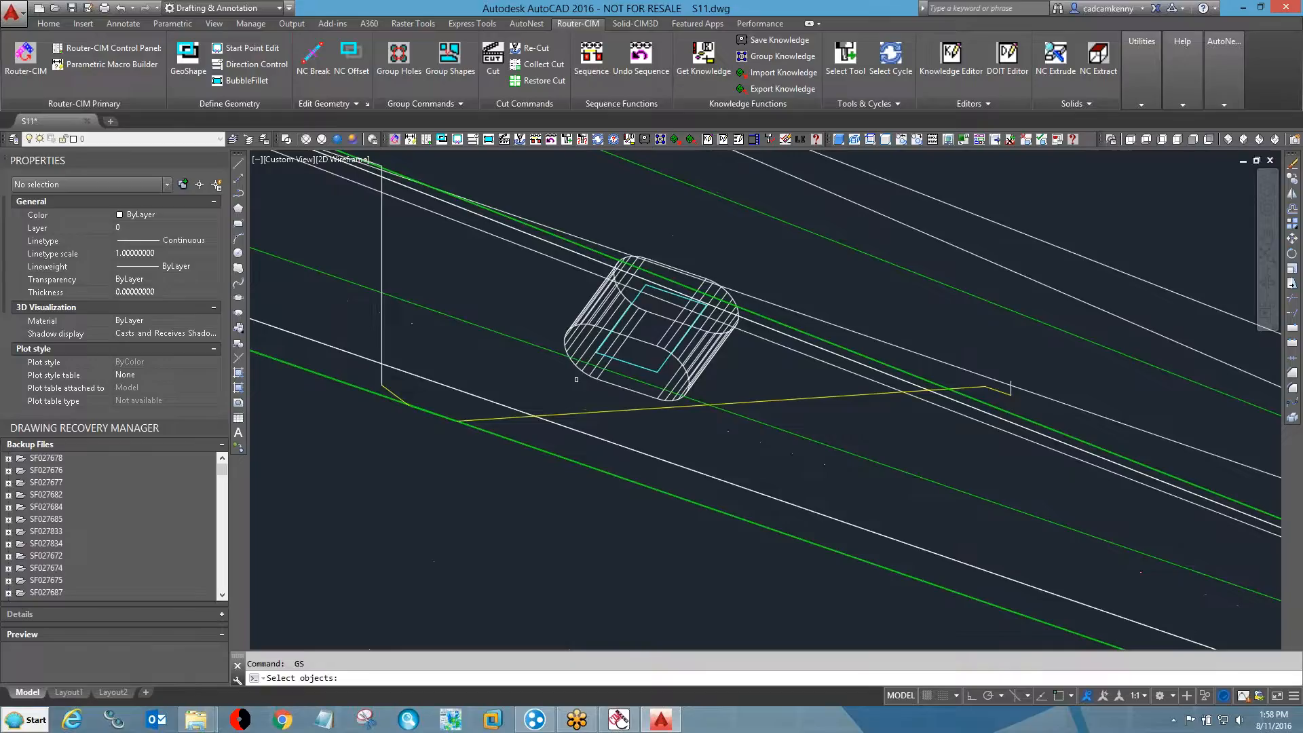
{"action": "key", "text": "Escape"}
{"action": "key", "text": "Escape"}
- Set the cutting tool to RBIT_ROUTER-BIT_6P35MM in the Router-CIM Control Panel
{"action": "type", "text": "as"}
{"action": "key", "text": "Return"}
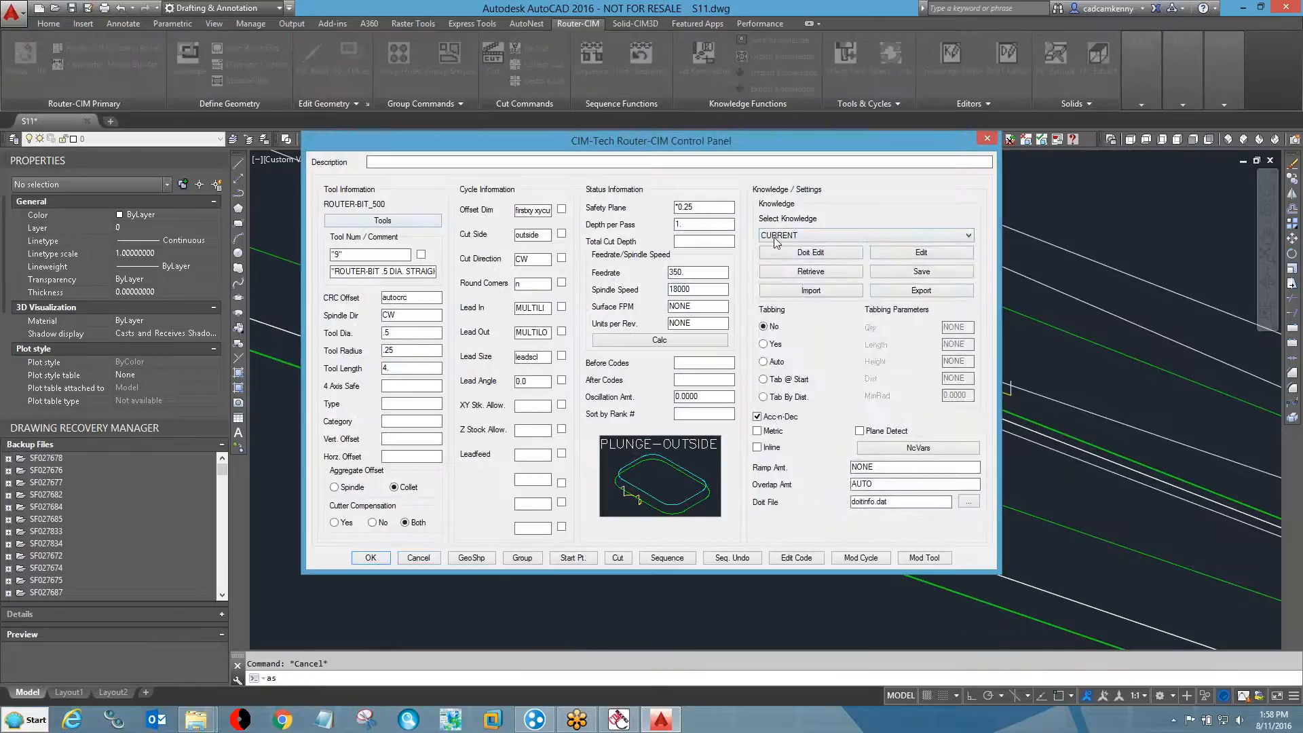
{"action": "left_click", "coordinate": [788, 235]}
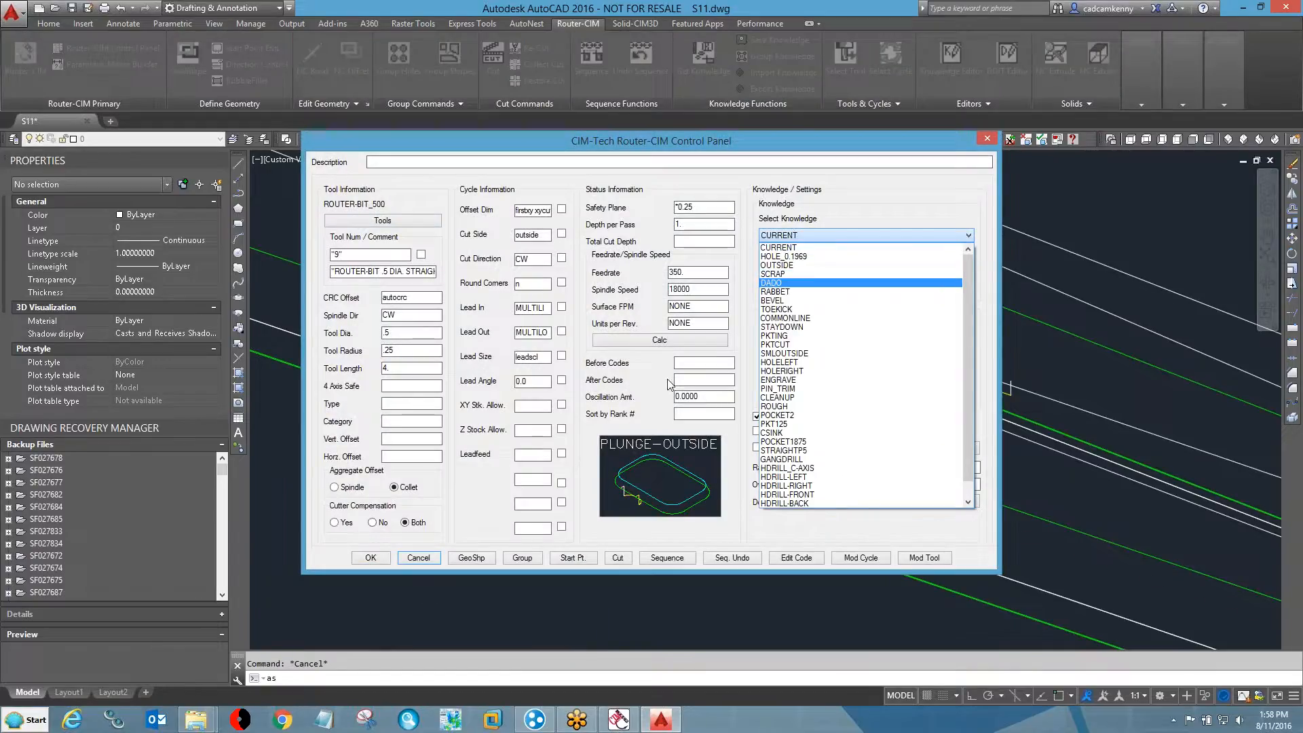
{"action": "left_click", "coordinate": [408, 222]}
{"action": "left_click", "coordinate": [406, 218]}
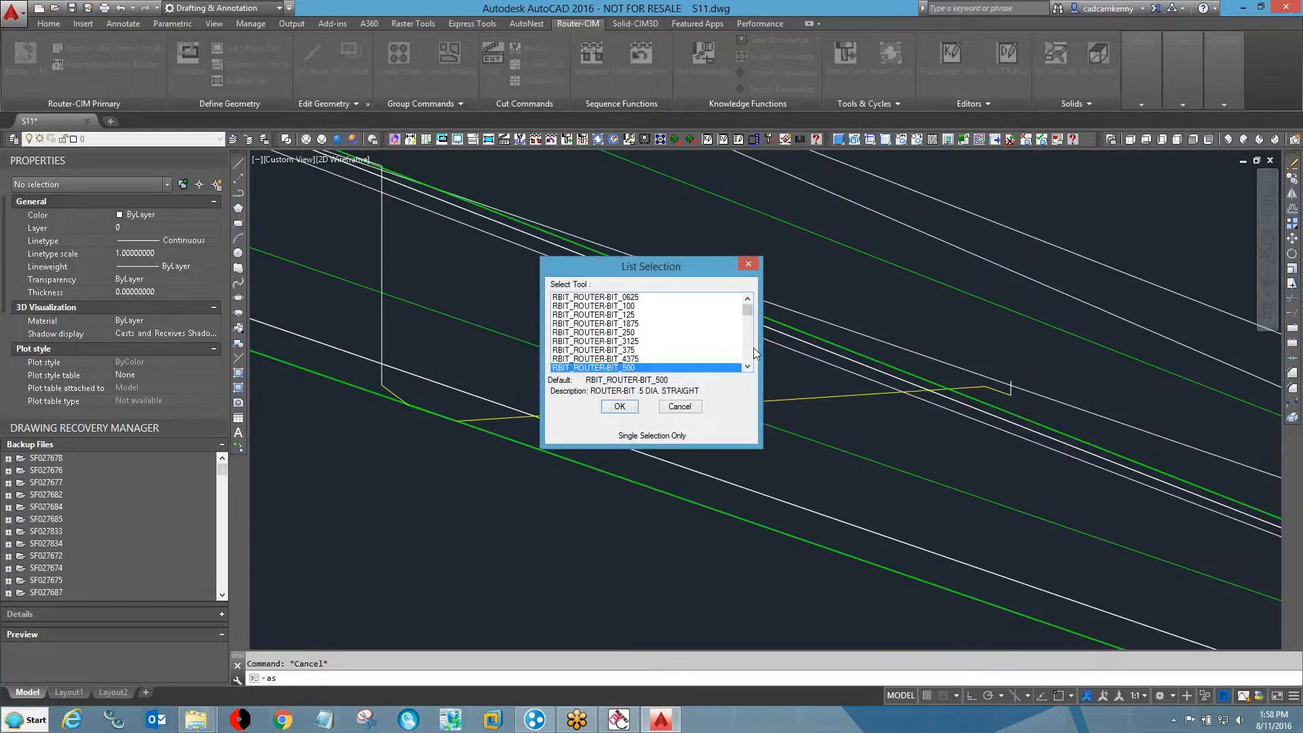
{"action": "scroll", "coordinate": [753, 347], "scroll_direction": "down", "scroll_amount": 6}
{"action": "scroll", "coordinate": [748, 356], "scroll_direction": "down", "scroll_amount": 6}
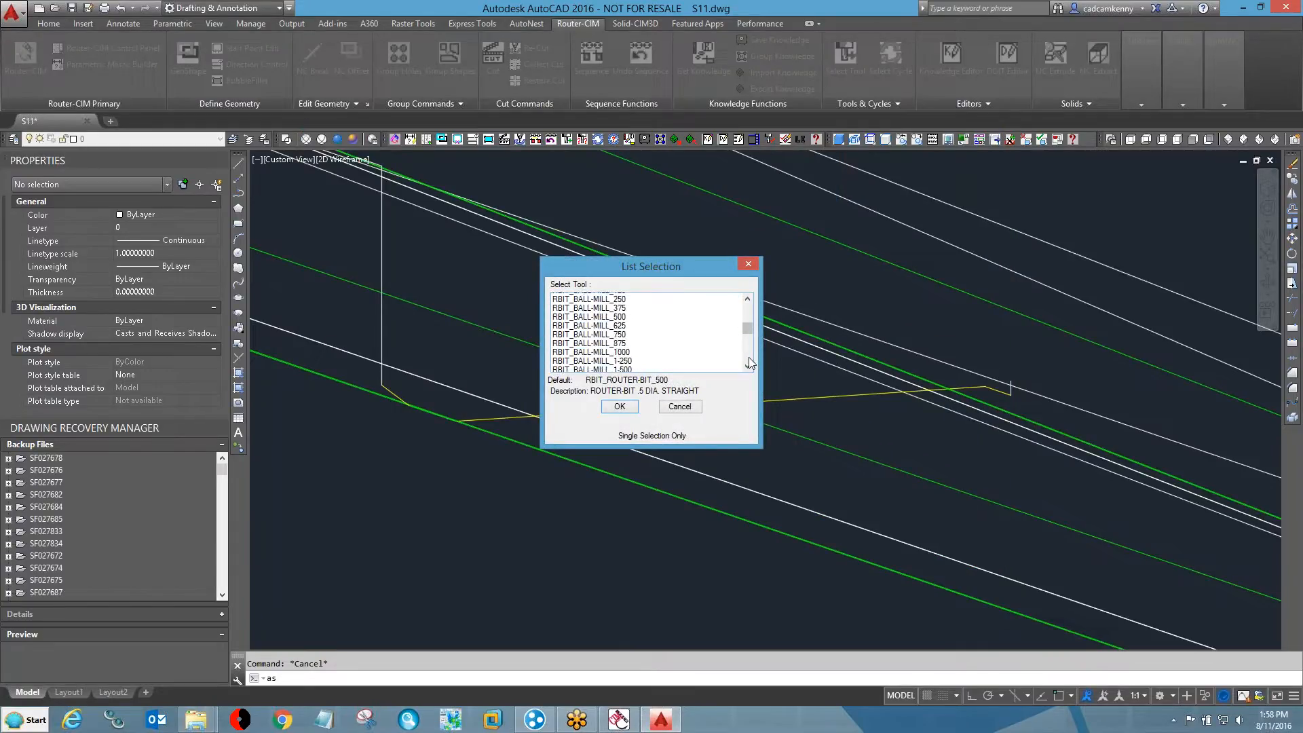
{"action": "left_click", "coordinate": [631, 367]}
{"action": "scroll", "coordinate": [645, 359], "scroll_direction": "down", "scroll_amount": 2}
{"action": "left_click", "coordinate": [642, 333]}
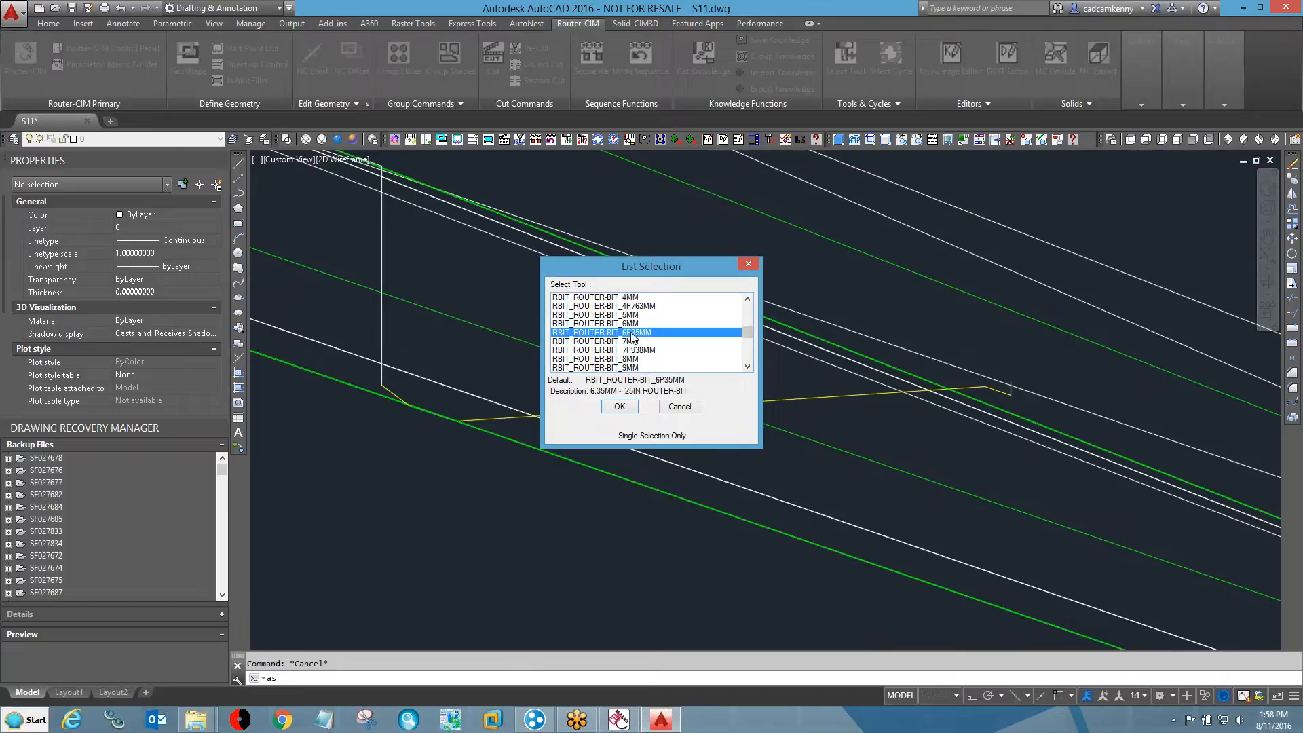
{"action": "double_click", "coordinate": [631, 332]}
- Choose the CENTER-LINE cycle with a 4 Axis Safe value of 50 and cut the slot's GeoShape
{"action": "left_click", "coordinate": [678, 477]}
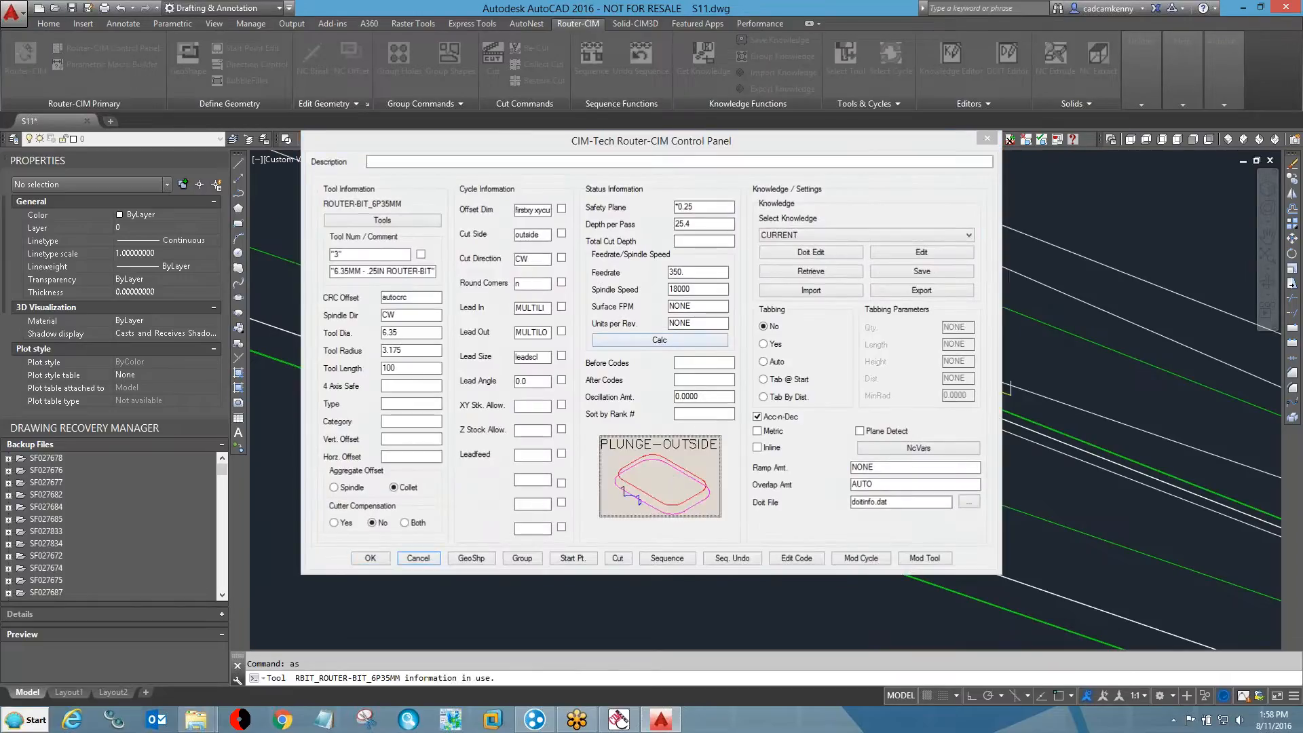
{"action": "left_click", "coordinate": [771, 401]}
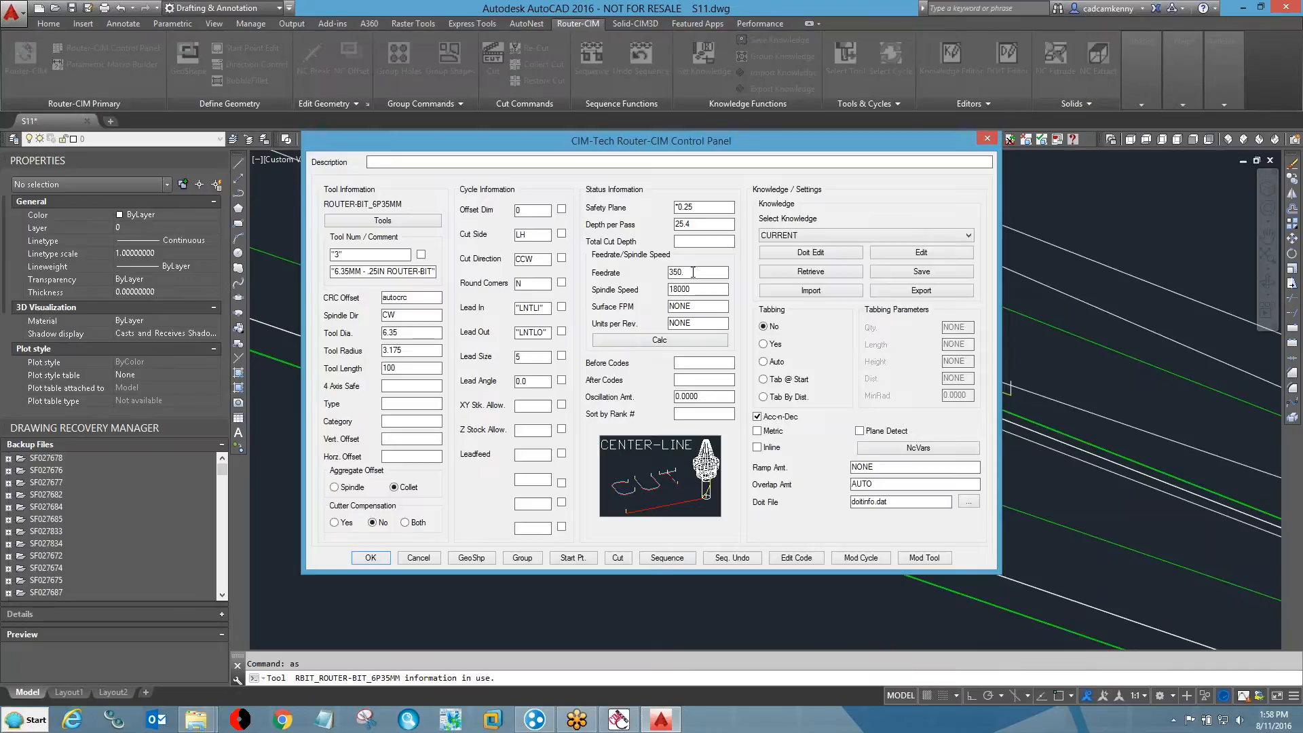
{"action": "left_click", "coordinate": [691, 273]}
{"action": "left_click", "coordinate": [620, 557]}
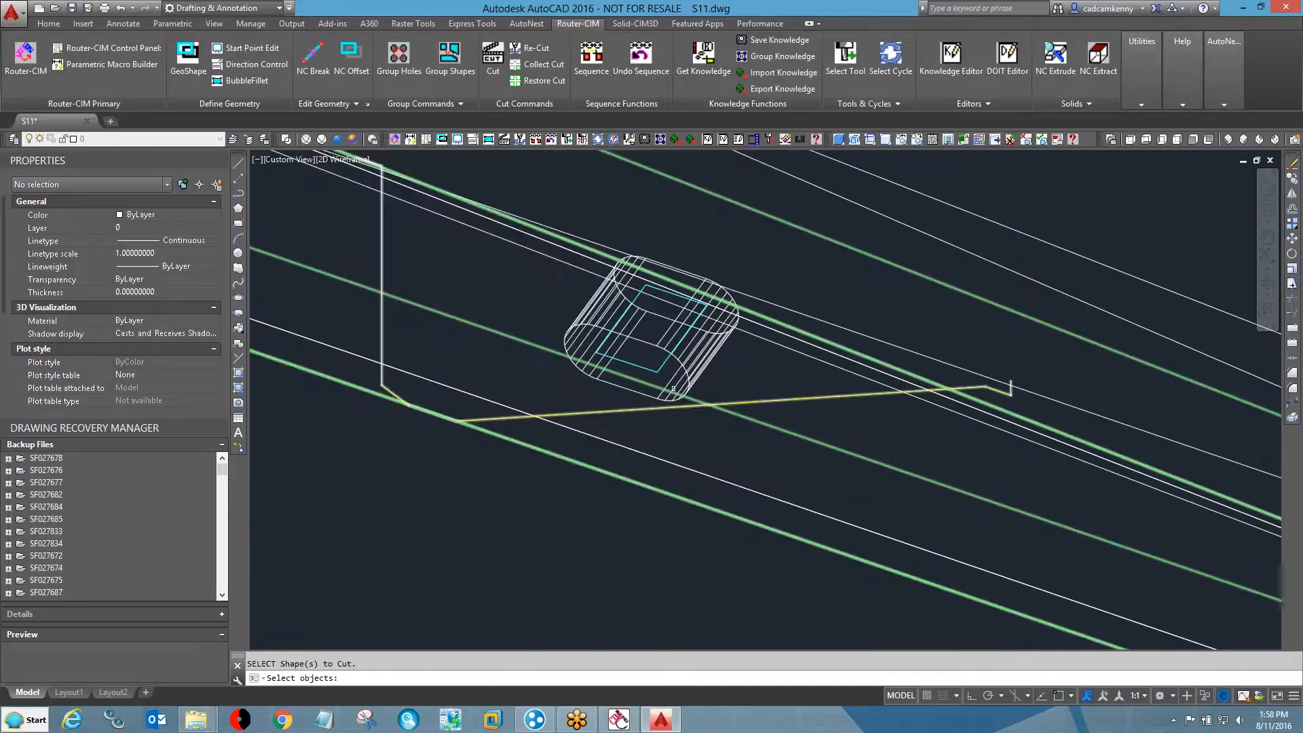
{"action": "key", "text": "Return"}
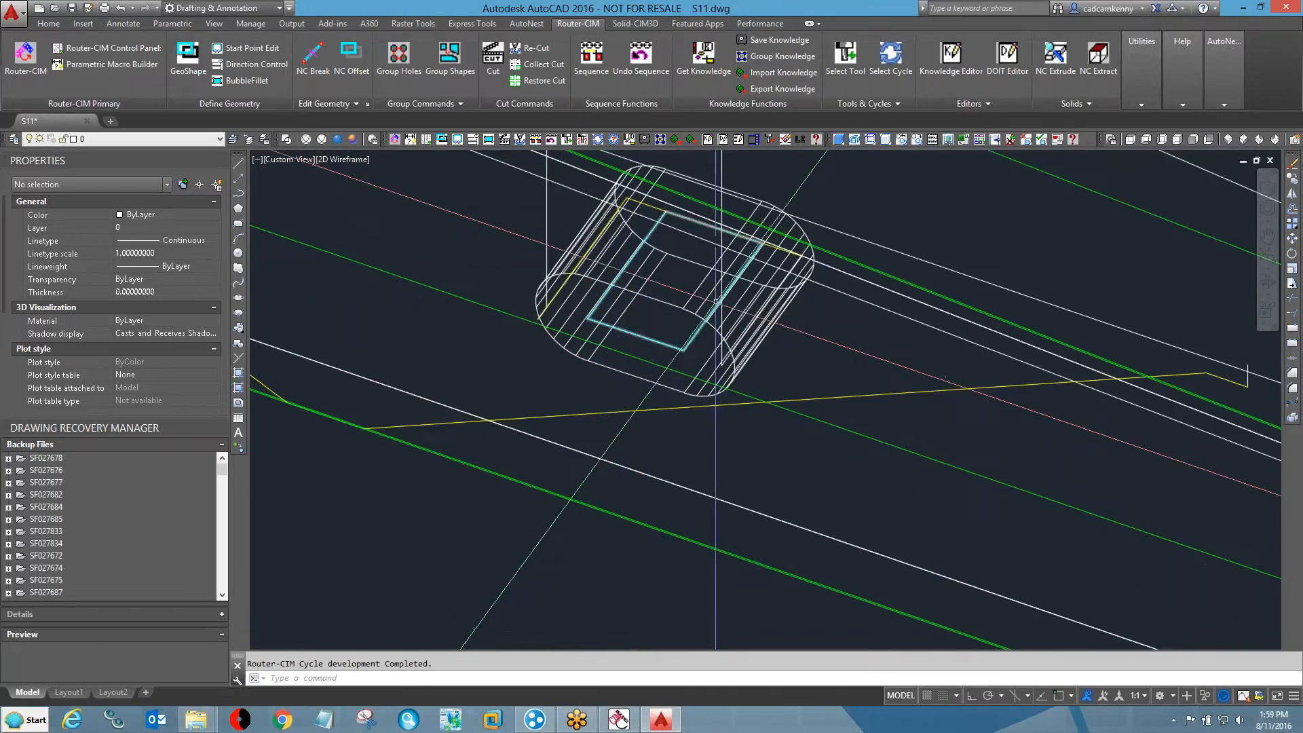
- Set the lead-in and lead-out to n and cut the slot's GeoShape again
{"action": "type", "text": "as"}
{"action": "key", "text": "Return"}
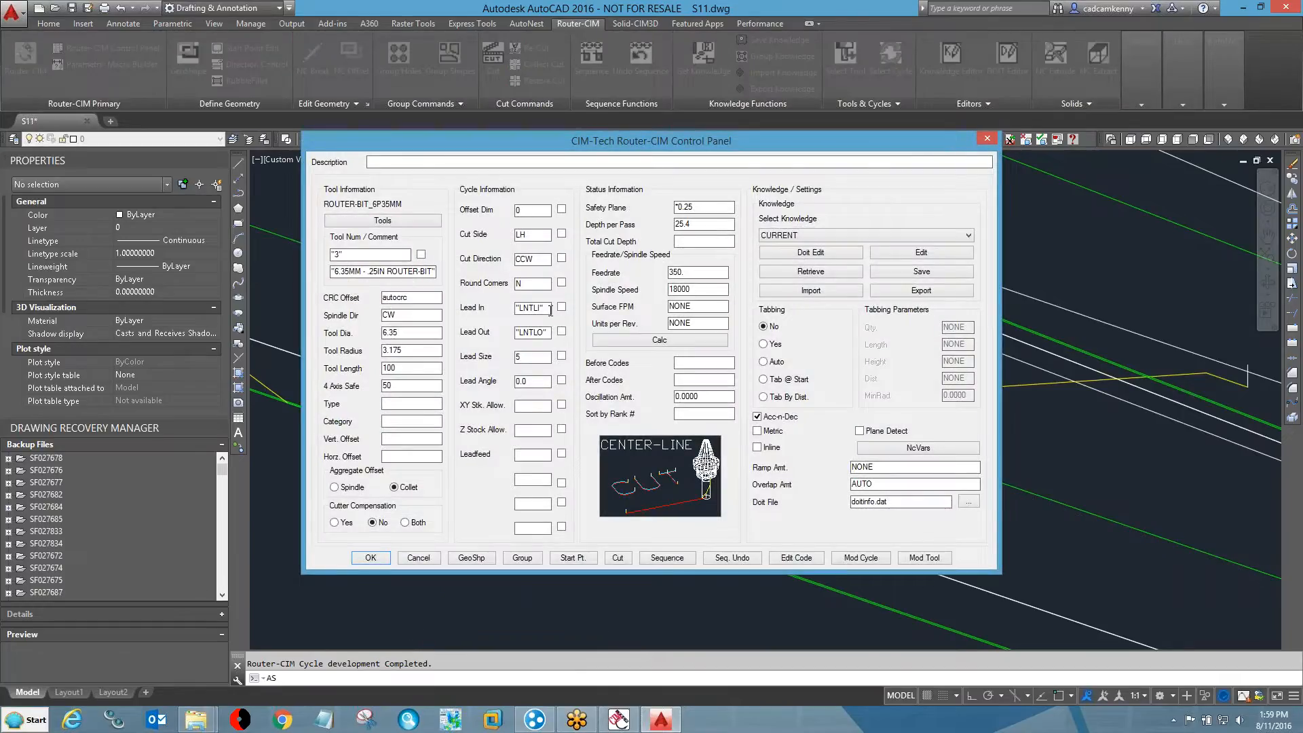
{"action": "left_click_drag", "start_coordinate": [551, 309], "coordinate": [516, 311]}
{"action": "type", "text": "m"}
{"action": "left_click_drag", "start_coordinate": [548, 333], "coordinate": [516, 332]}
{"action": "type", "text": "n"}
{"action": "left_click", "coordinate": [616, 558]}
{"action": "key", "text": "Return"}
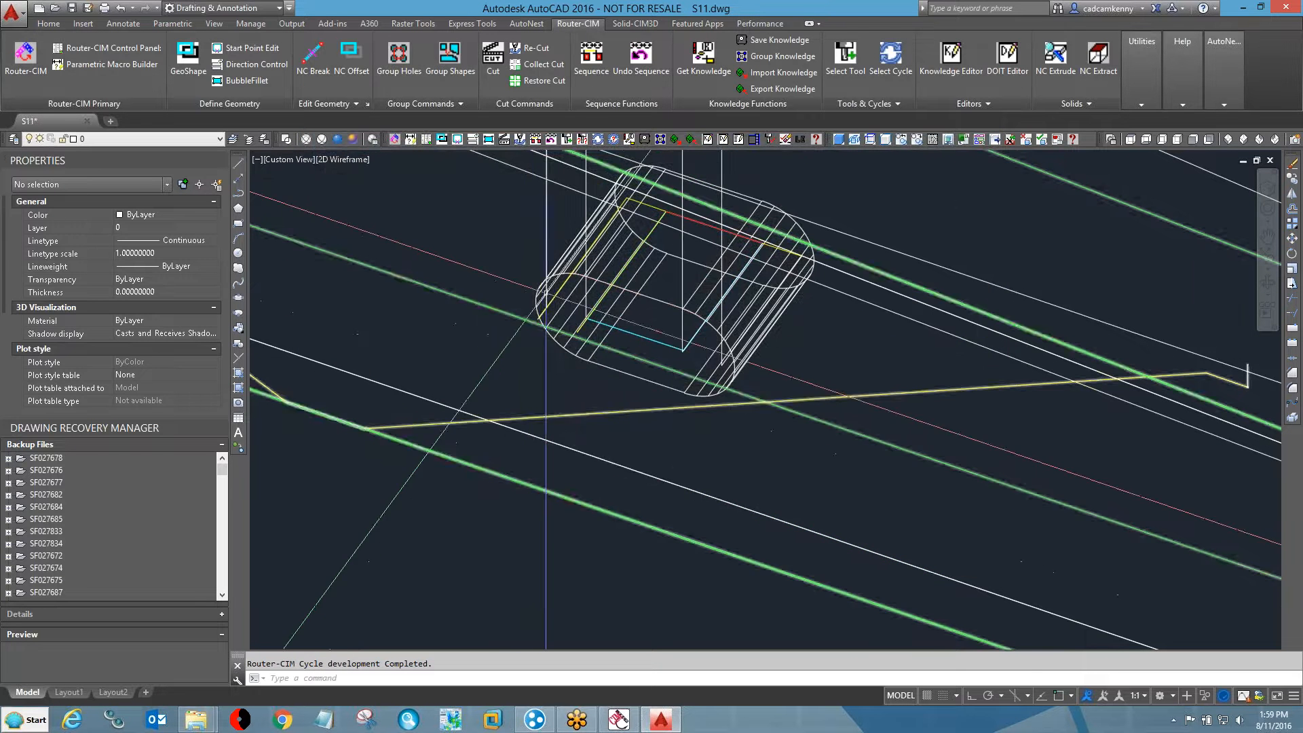
- Erase the slot's first toolpath, the one made with lead-in and lead-out
{"action": "type", "text": "e"}
{"action": "key", "text": "Return"}
{"action": "left_click", "coordinate": [546, 262]}
{"action": "key", "text": "Return"}
- Move the slot's new toolpath out into the empty space in front of the beam
{"action": "scroll", "coordinate": [584, 333], "scroll_direction": "down", "scroll_amount": 8}
{"action": "type", "text": "m"}
{"action": "key", "text": "Return"}
{"action": "left_click", "coordinate": [606, 300]}
{"action": "left_click", "coordinate": [595, 302]}
{"action": "key", "text": "Return"}
{"action": "left_click", "coordinate": [568, 352]}
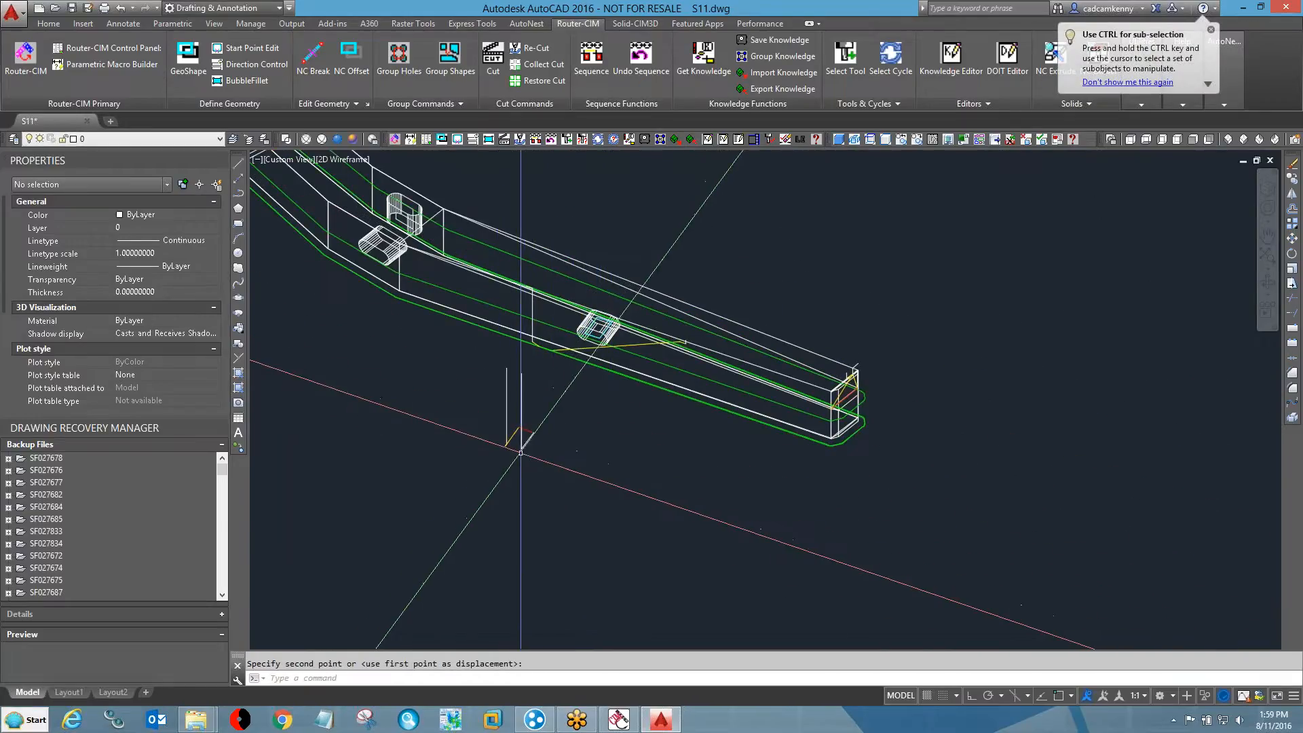
- Move the displaced toolpath back into the side slot
{"action": "scroll", "coordinate": [523, 435], "scroll_direction": "up", "scroll_amount": 3}
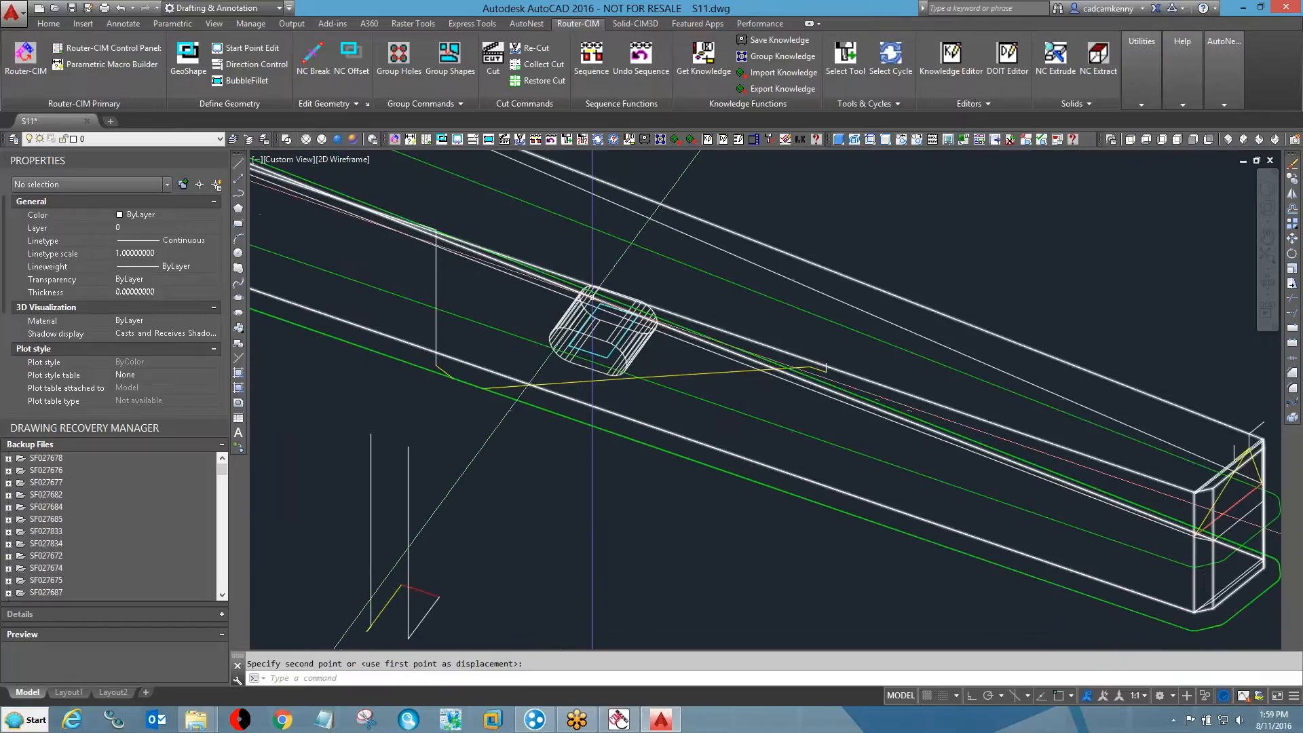
{"action": "left_click", "coordinate": [436, 598]}
{"action": "type", "text": "m"}
{"action": "key", "text": "Return"}
{"action": "left_click", "coordinate": [436, 598]}
{"action": "key", "text": "Return"}
{"action": "left_click", "coordinate": [436, 598]}
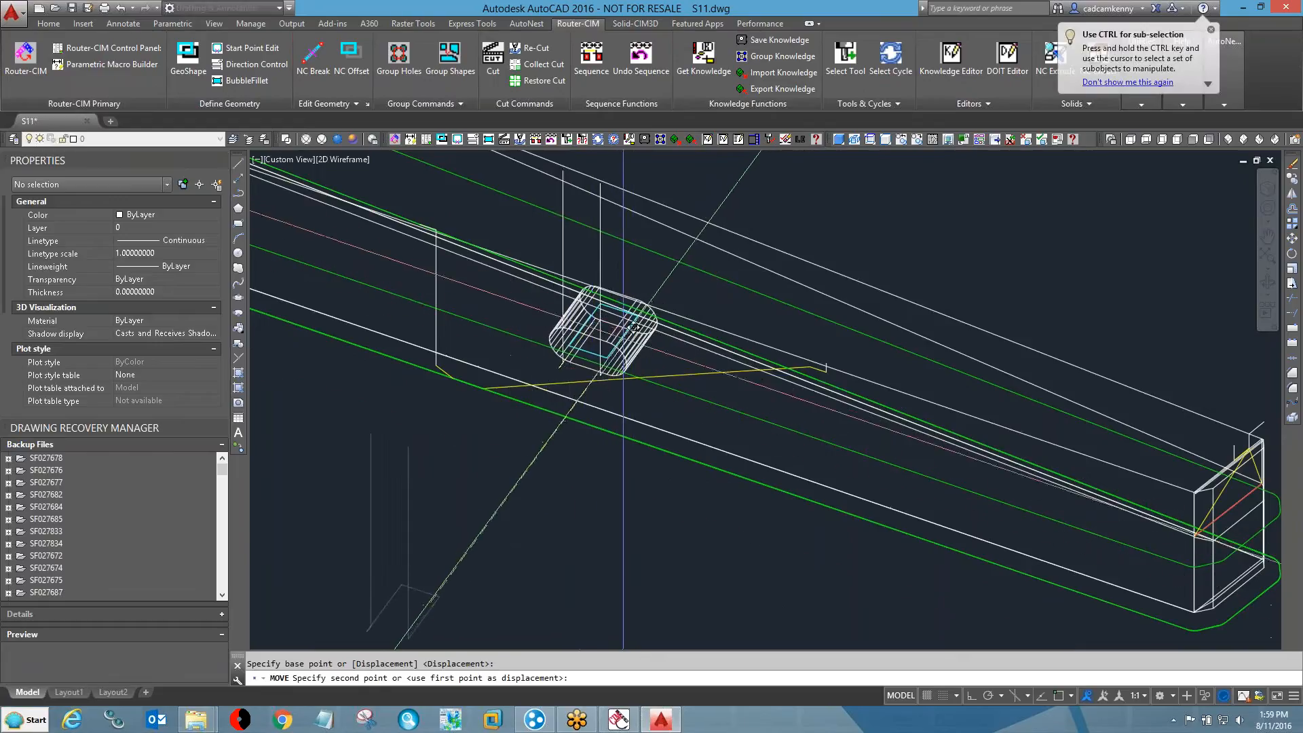
{"action": "left_click", "coordinate": [634, 360]}
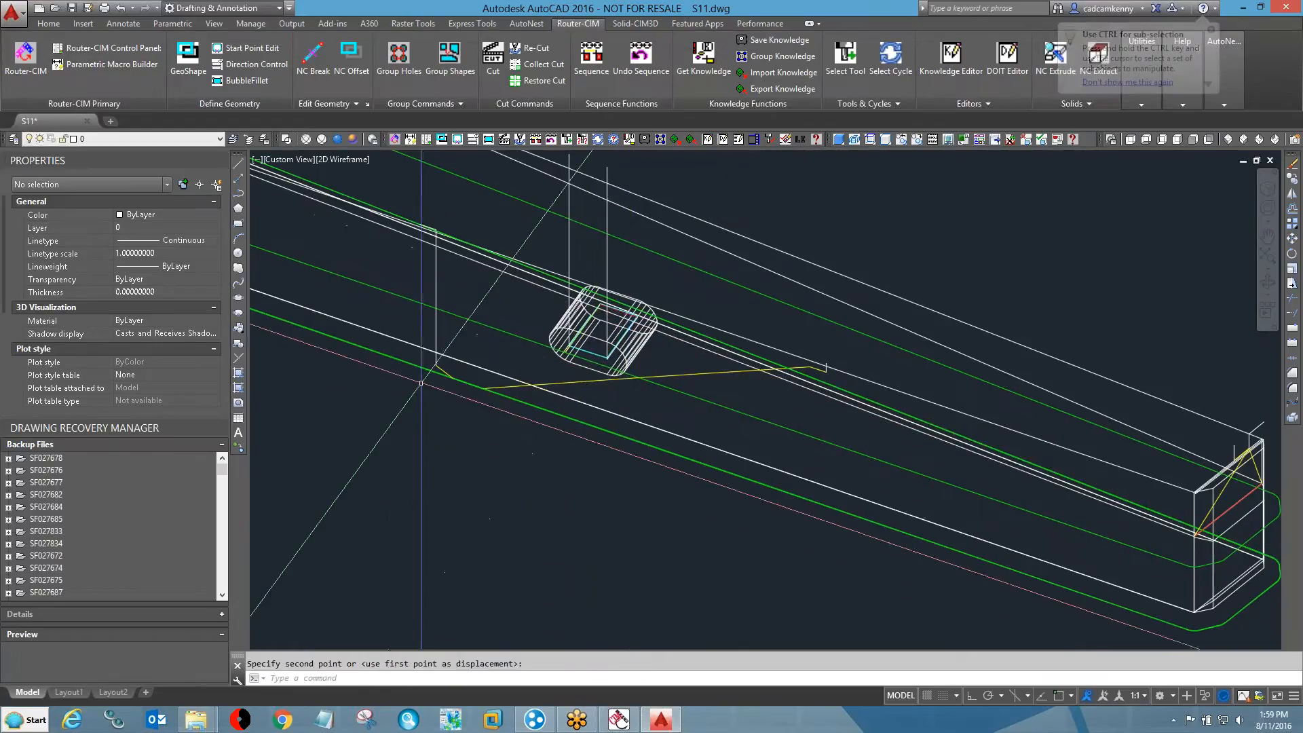
- Define the rectangle inside the upright slot at the beam's bend as a GeoShape
{"action": "scroll", "coordinate": [420, 383], "scroll_direction": "down", "scroll_amount": 4}
{"action": "middle_click_drag", "start_coordinate": [869, 520], "coordinate": [611, 582]}
{"action": "scroll", "coordinate": [509, 402], "scroll_direction": "up", "scroll_amount": 4}
{"action": "type", "text": "g"}
{"action": "key", "text": "Return"}
- Cut the GeoShape in the bend's upright slot with the current tool and cycle settings
{"action": "type", "text": "v"}
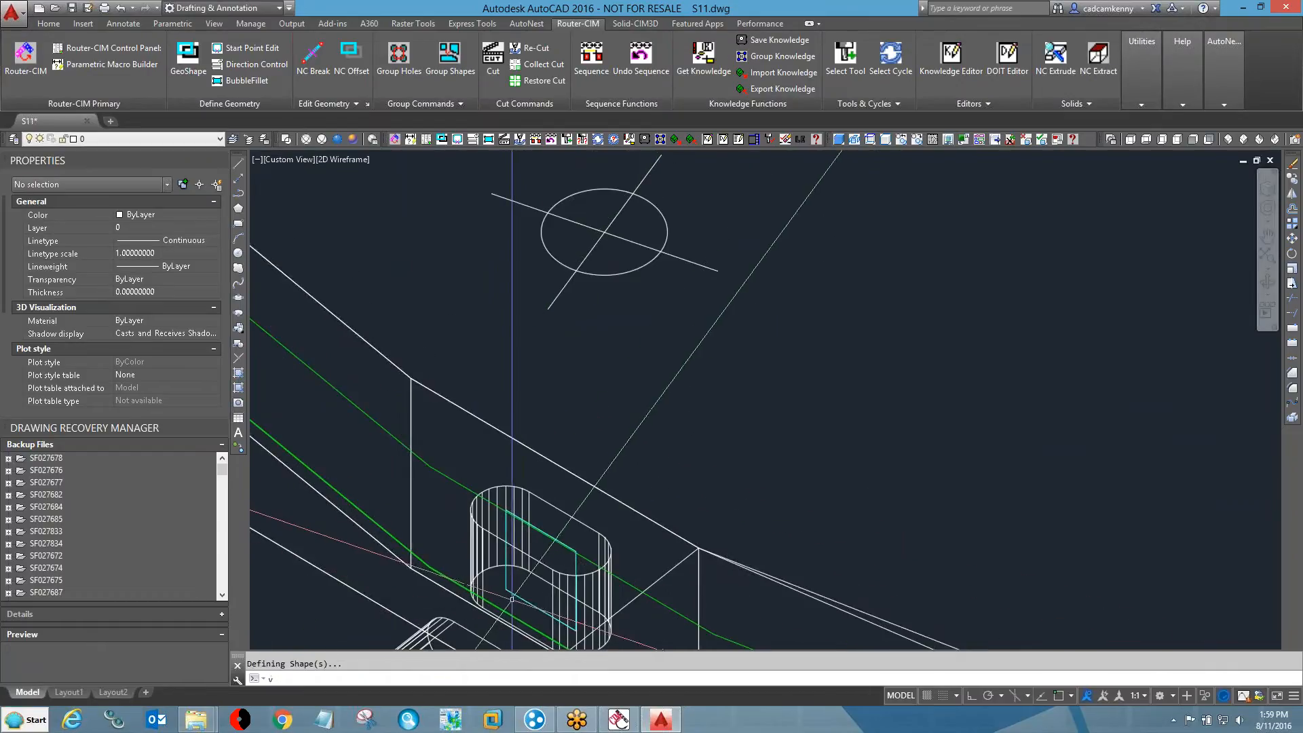
{"action": "key", "text": "BackSpace"}
{"action": "type", "text": "cu"}
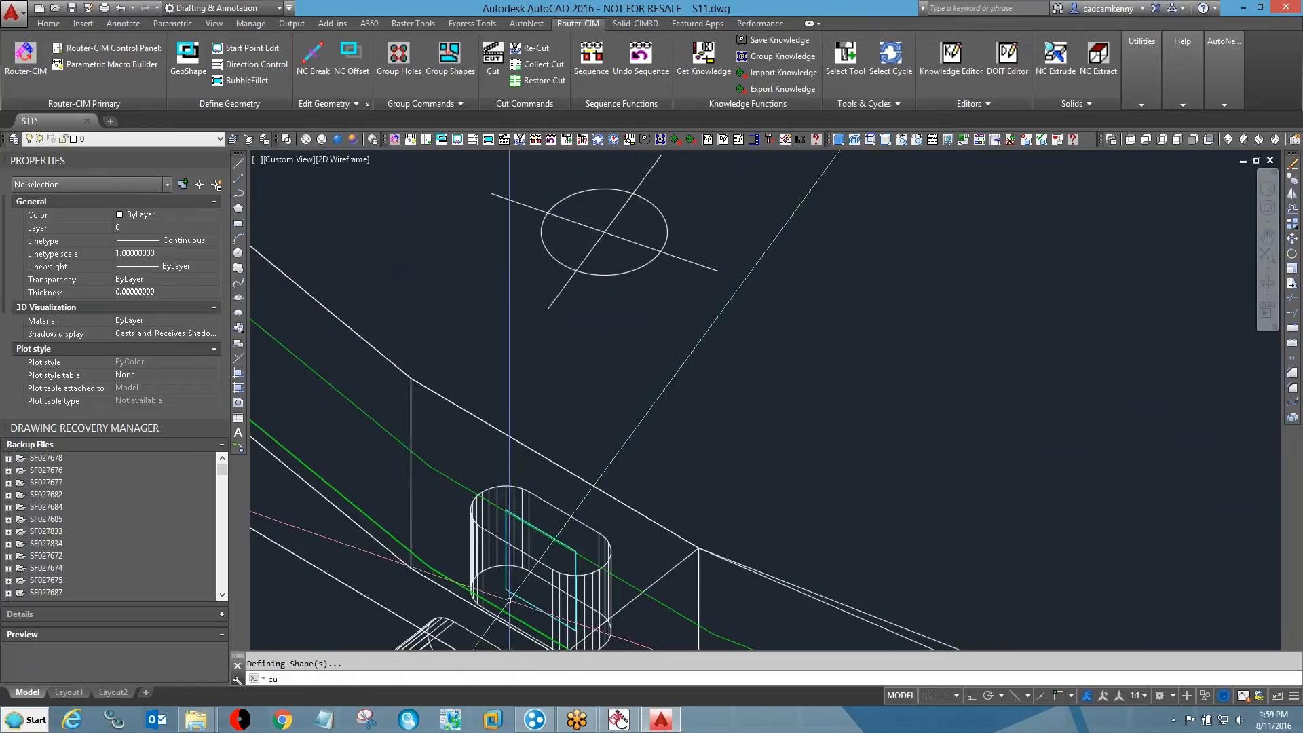
{"action": "type", "text": "t"}
{"action": "key", "text": "Return"}
{"action": "left_click", "coordinate": [509, 596]}
{"action": "key", "text": "Return"}
- Check the remaining slots along the beam and shade the model in the Conceptual visual style
{"action": "scroll", "coordinate": [444, 580], "scroll_direction": "down", "scroll_amount": 4}
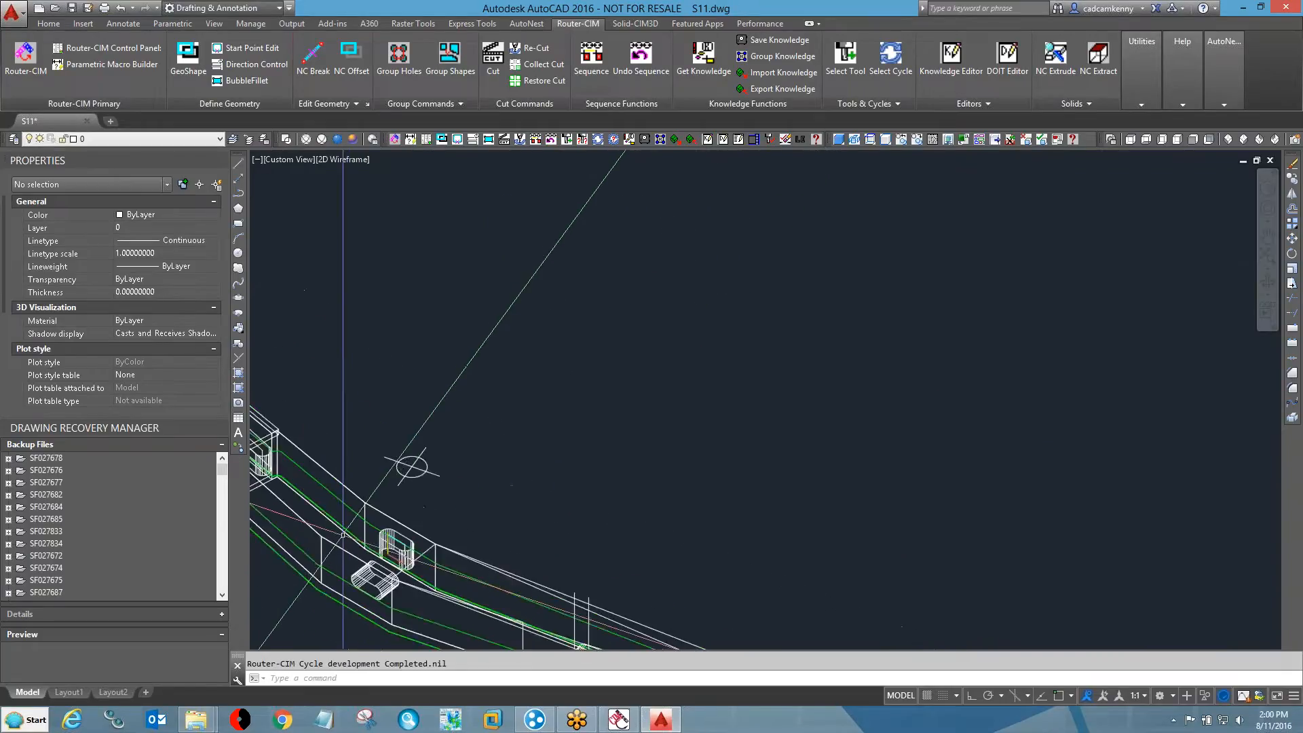
{"action": "scroll", "coordinate": [335, 527], "scroll_direction": "down", "scroll_amount": 4}
{"action": "scroll", "coordinate": [280, 502], "scroll_direction": "up", "scroll_amount": 6}
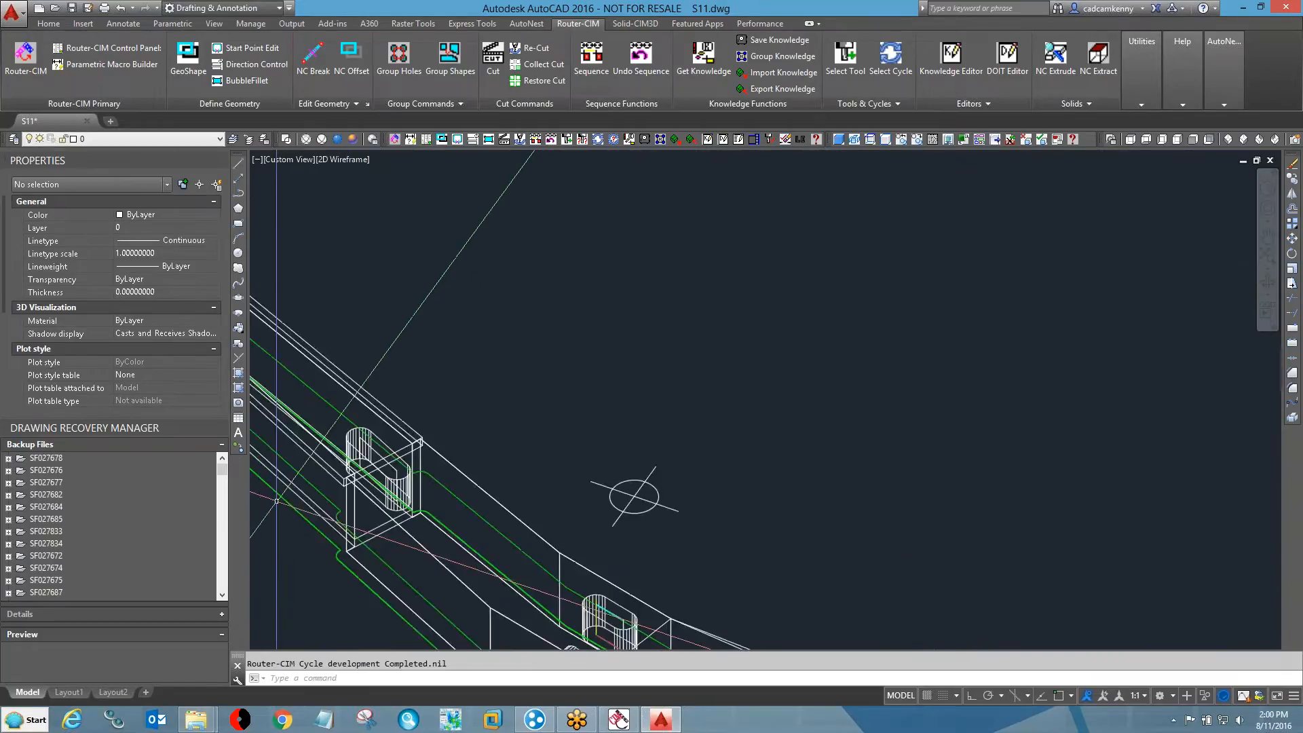
{"action": "scroll", "coordinate": [277, 500], "scroll_direction": "up", "scroll_amount": 2}
{"action": "middle_click_drag", "start_coordinate": [457, 524], "coordinate": [641, 559]}
{"action": "scroll", "coordinate": [641, 559], "scroll_direction": "down", "scroll_amount": 4}
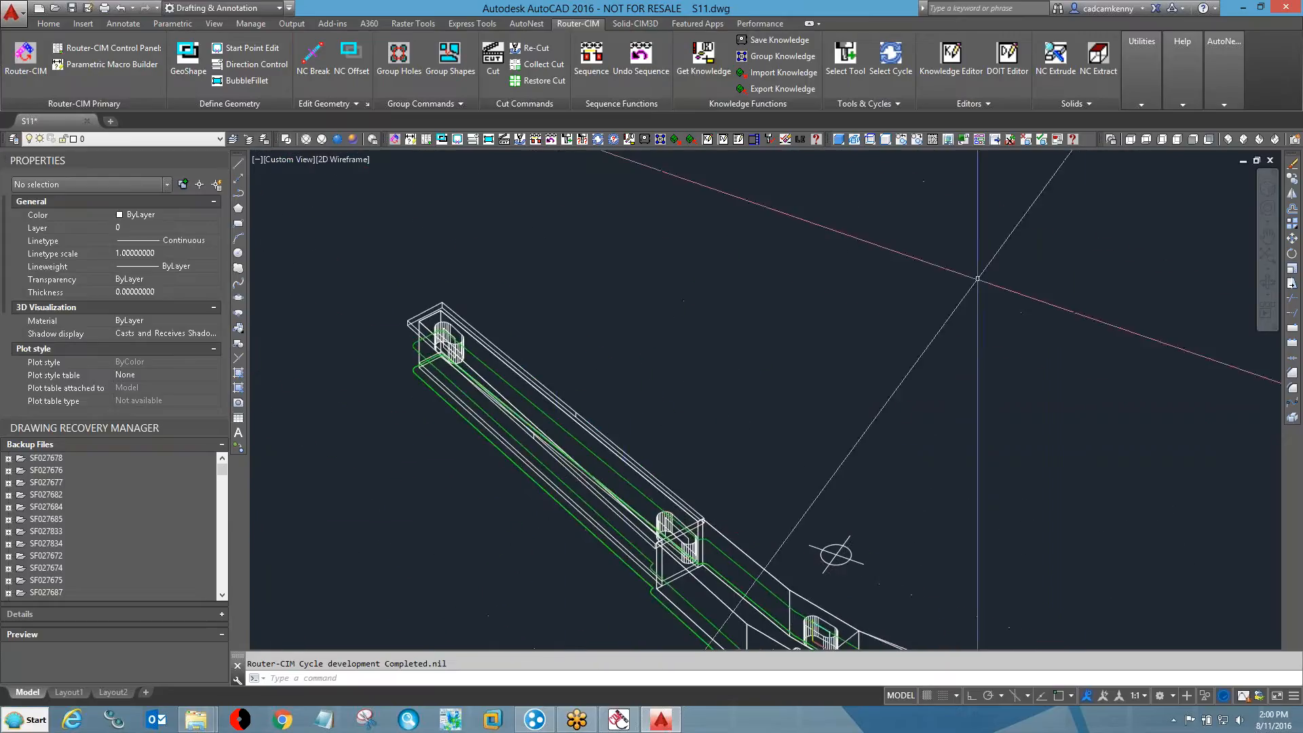
{"action": "left_click", "coordinate": [353, 139]}
- Move the solid beam clear of its extracted geometry and toolpaths
{"action": "middle_click_drag", "start_coordinate": [585, 279], "coordinate": [504, 228]}
{"action": "type", "text": "m"}
{"action": "key", "text": "Return"}
{"action": "left_click", "coordinate": [494, 374]}
{"action": "key", "text": "Return"}
{"action": "left_click", "coordinate": [494, 419]}
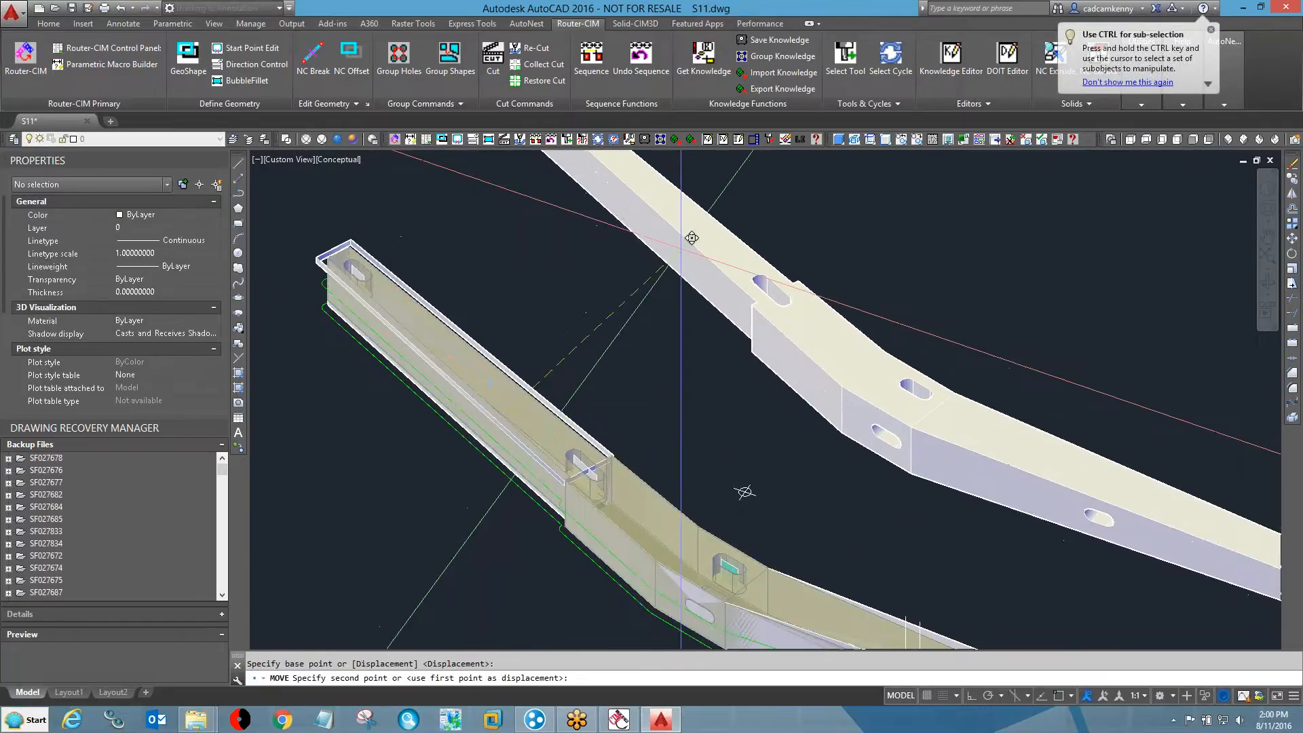
{"action": "scroll", "coordinate": [421, 367], "scroll_direction": "down", "scroll_amount": 3}
{"action": "left_click", "coordinate": [415, 362]}
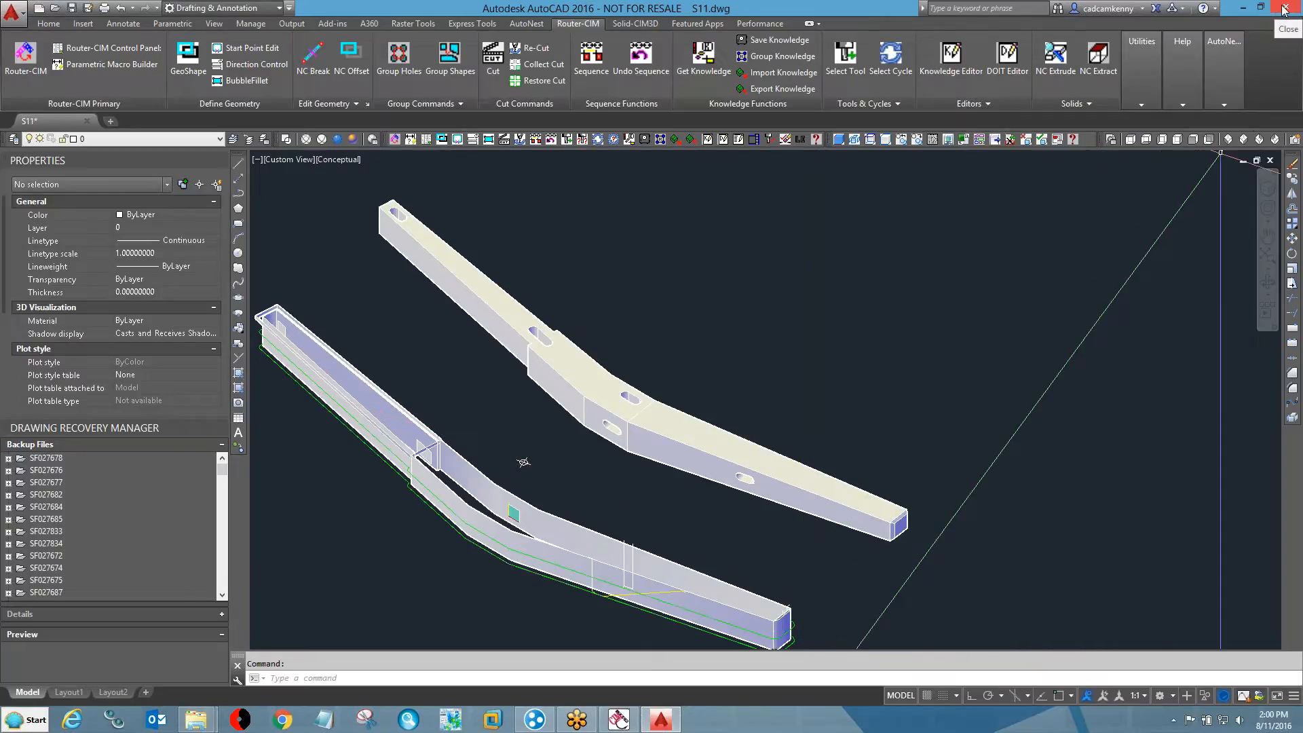
- Review the available knowledge entries in the Router-CIM Control Panel and close it without changing the current one
{"action": "type", "text": "as"}
{"action": "key", "text": "Return"}
{"action": "left_click", "coordinate": [804, 235]}
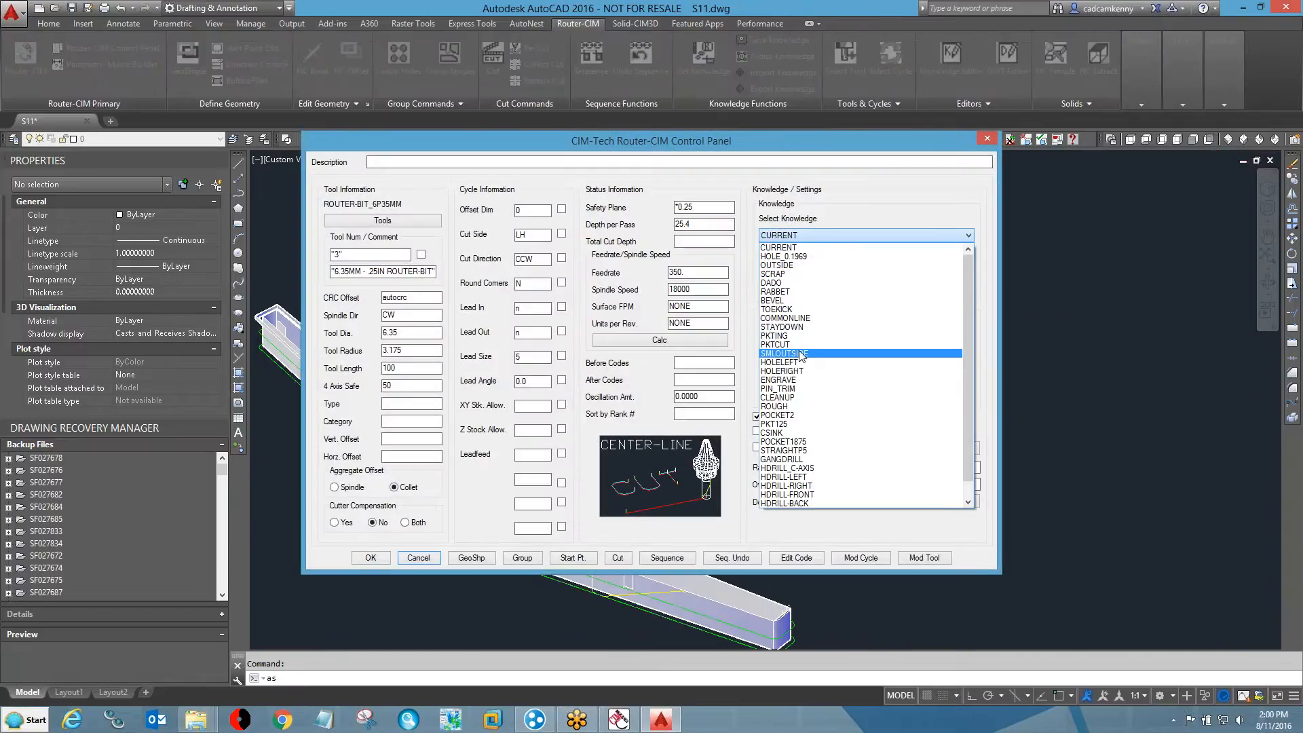
{"action": "scroll", "coordinate": [804, 380], "scroll_direction": "down", "scroll_amount": 1}
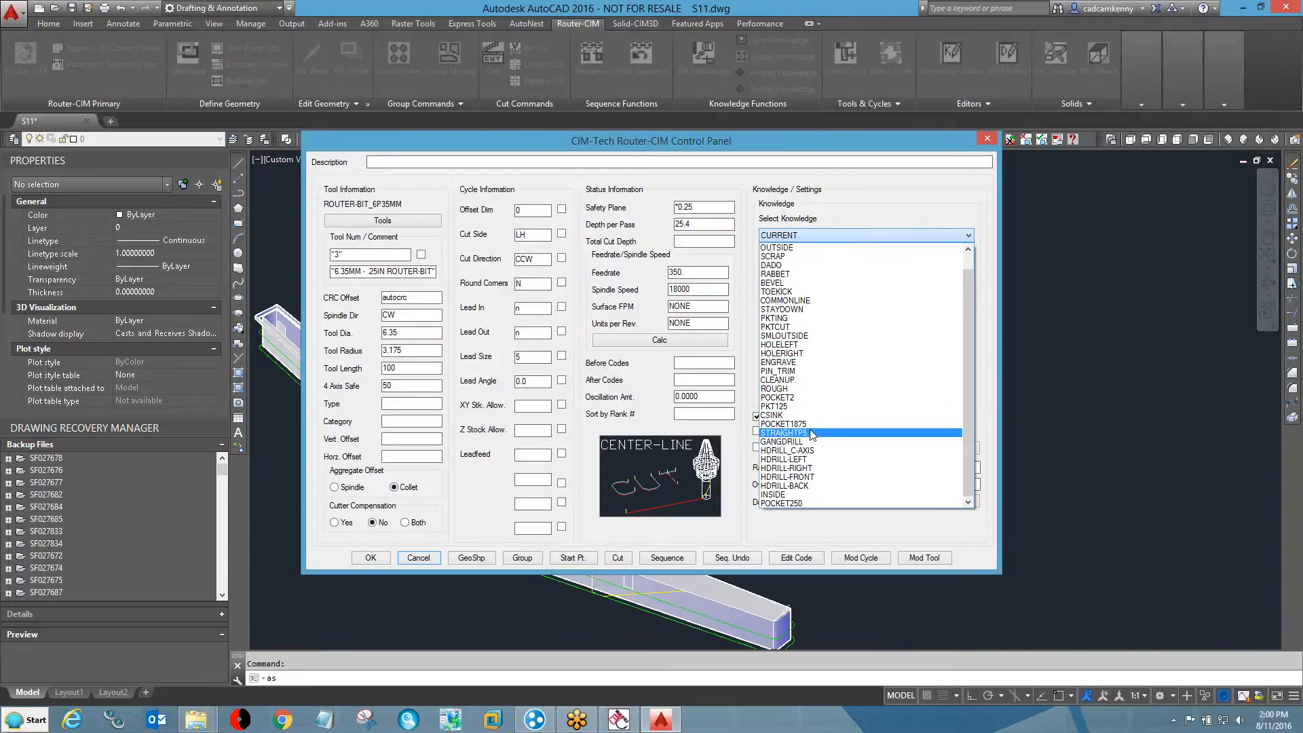
{"action": "scroll", "coordinate": [807, 418], "scroll_direction": "up", "scroll_amount": 2}
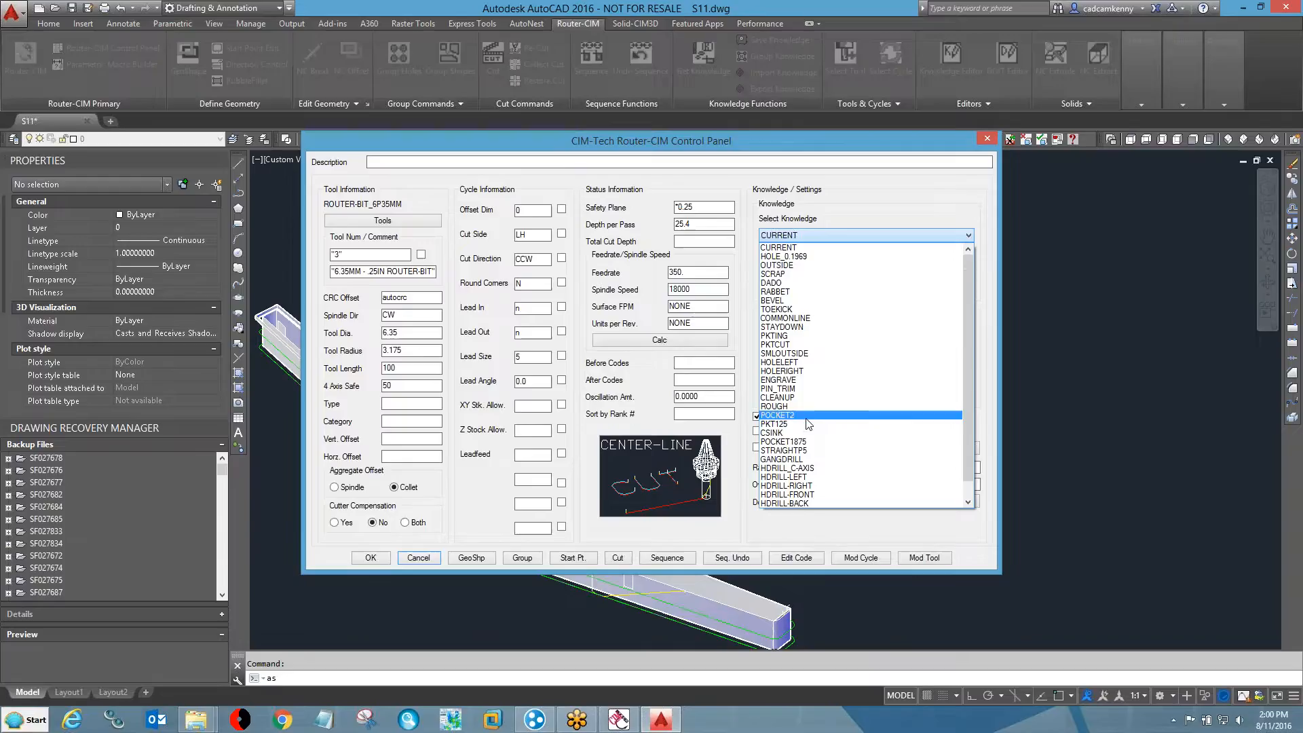
{"action": "left_click", "coordinate": [869, 247]}
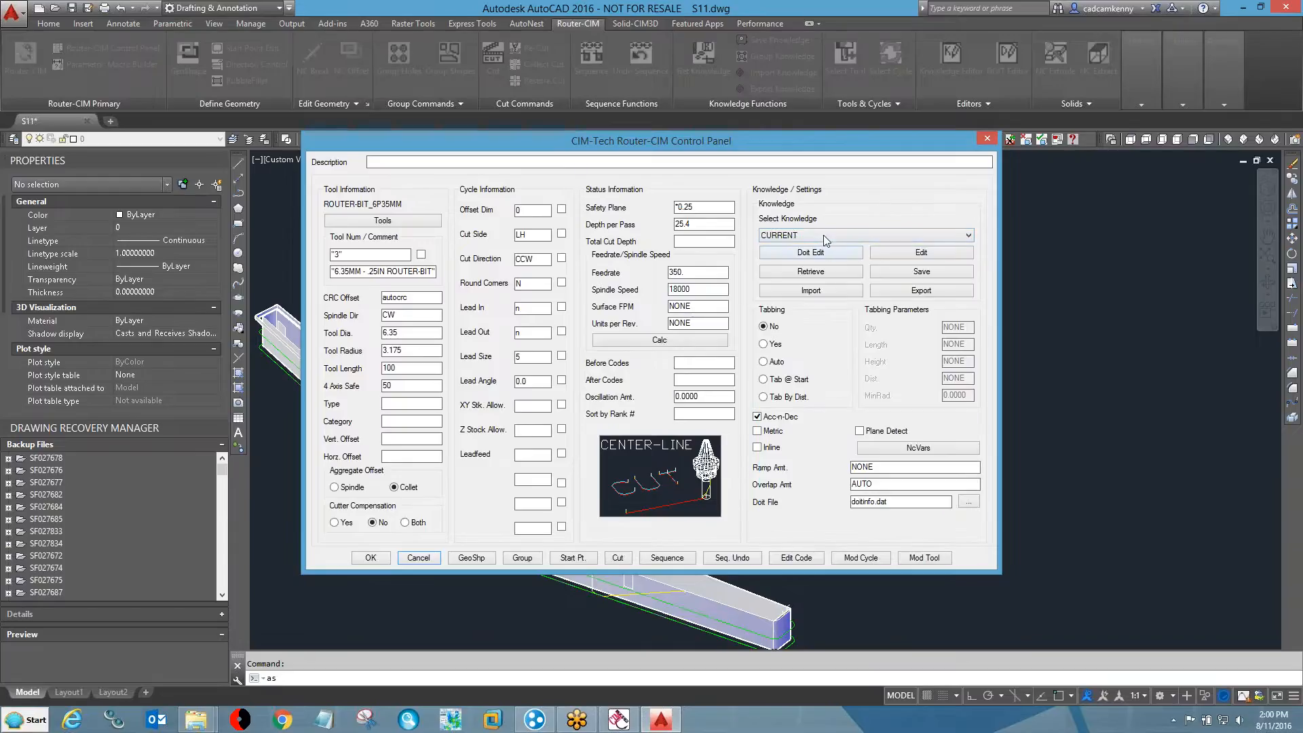
{"action": "left_click", "coordinate": [988, 139]}
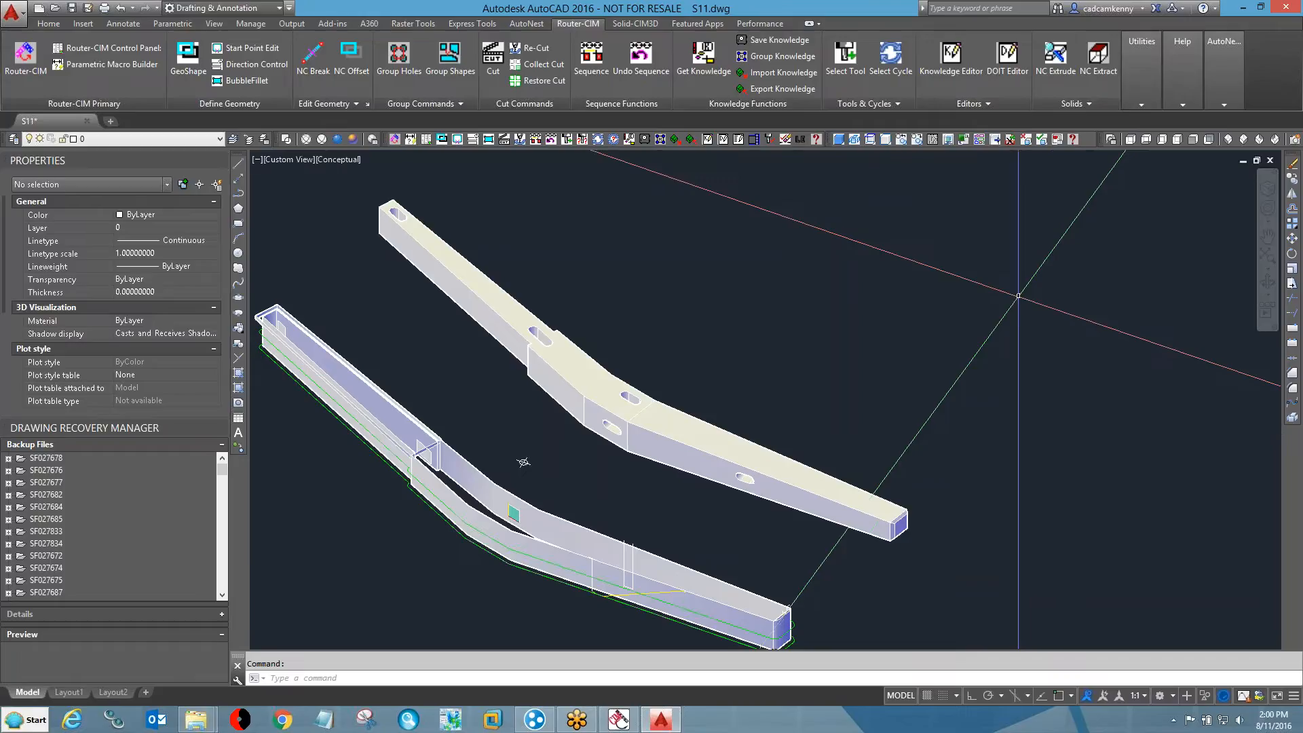
- Close S11.dwg without saving and open S12.dwg from the CodeSingleDWGs folder
{"action": "left_click", "coordinate": [1289, 7]}
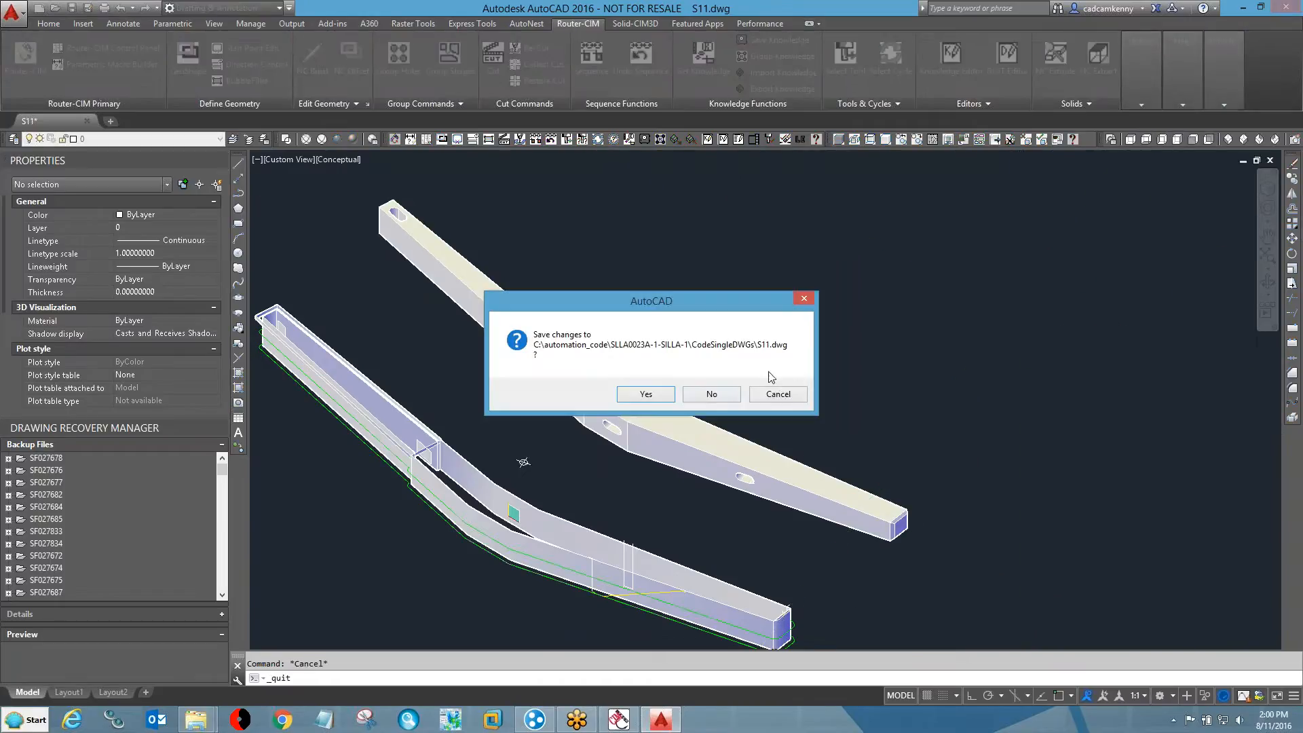
{"action": "left_click", "coordinate": [704, 394]}
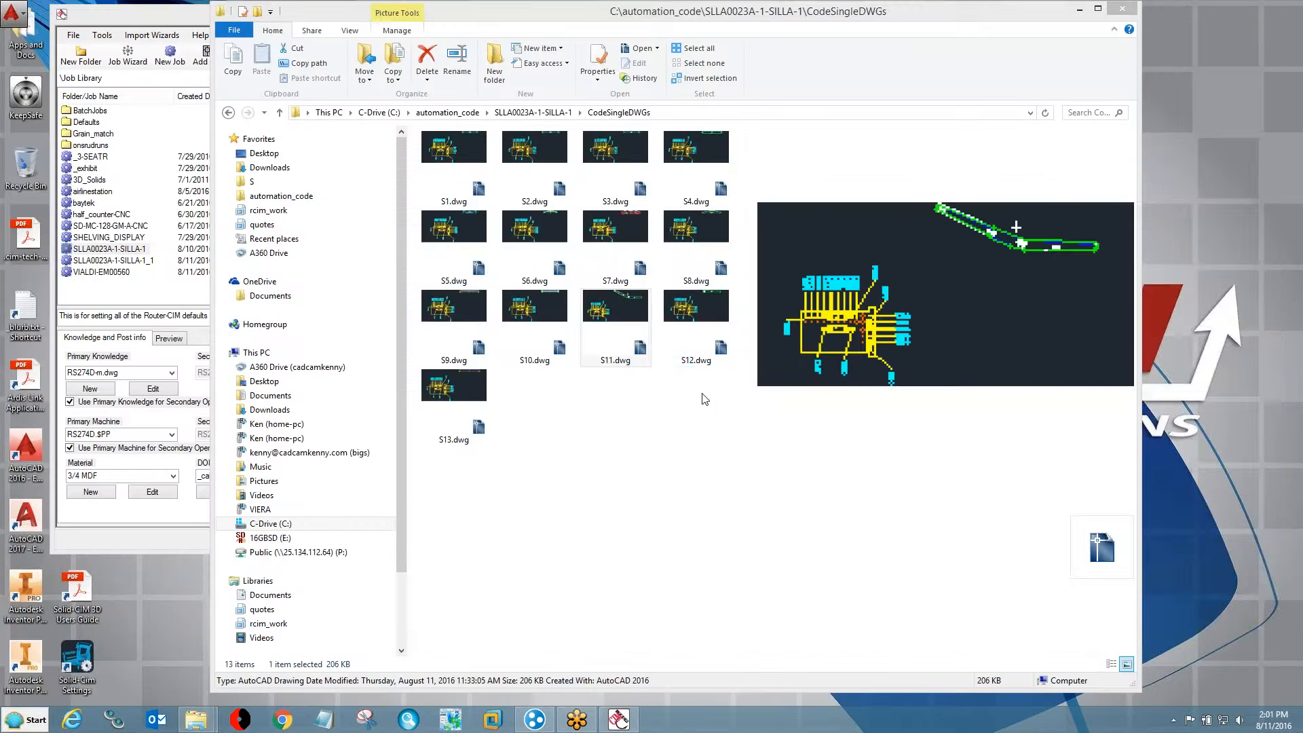
{"action": "double_click", "coordinate": [697, 309]}
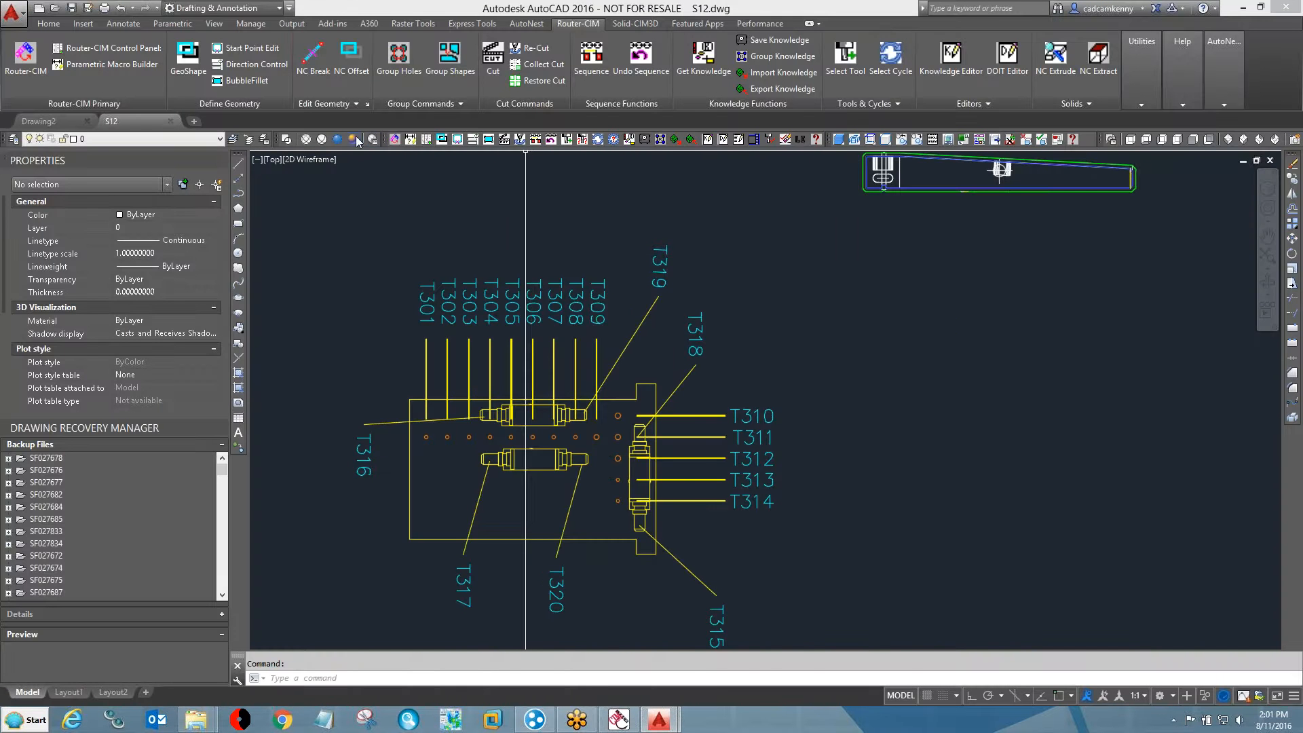
- Shade the S12 drawing in the Conceptual visual style and move the solid beam clear of its extracted geometry
{"action": "left_click", "coordinate": [354, 139]}
{"action": "middle_click_drag", "start_coordinate": [984, 268], "coordinate": [784, 355], "text": "shift"}
{"action": "scroll", "coordinate": [1040, 352], "scroll_direction": "up", "scroll_amount": 5}
{"action": "type", "text": "m"}
{"action": "key", "text": "Return"}
{"action": "left_click", "coordinate": [785, 362]}
{"action": "key", "text": "Return"}
{"action": "left_click", "coordinate": [722, 439]}
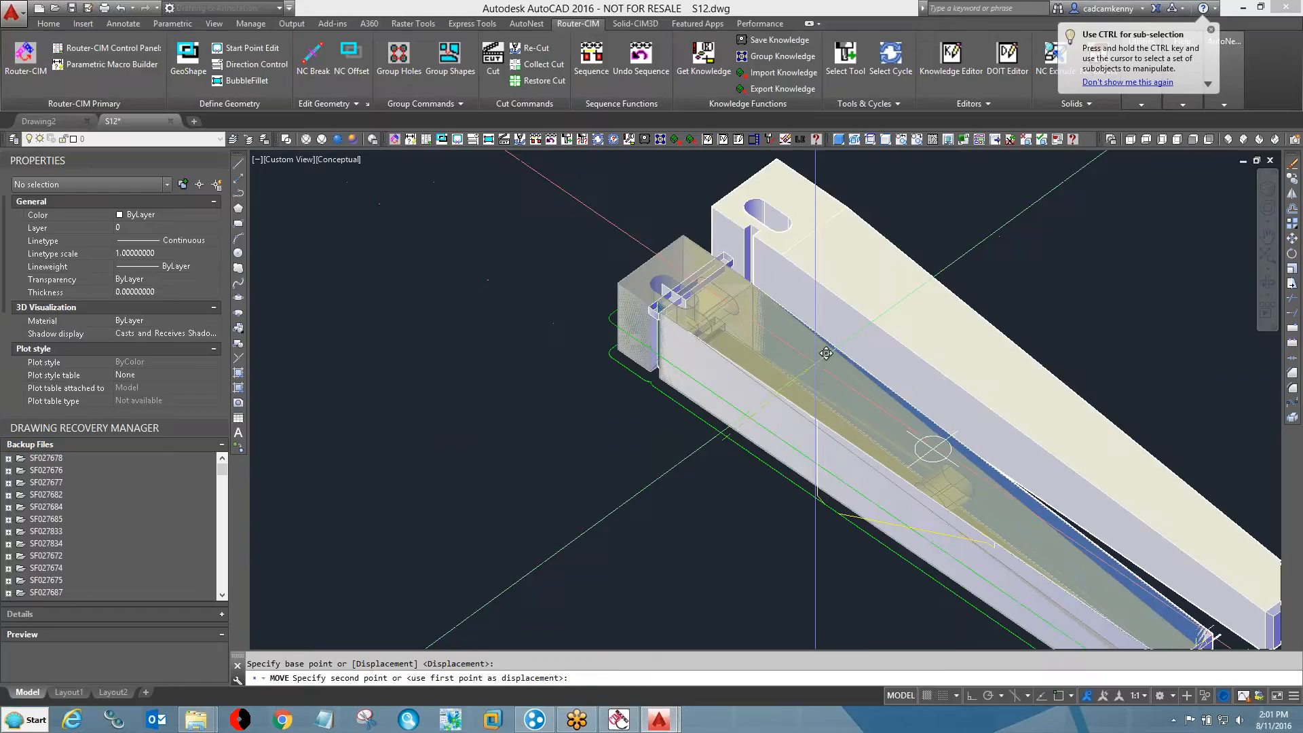
{"action": "left_click", "coordinate": [858, 350]}
{"action": "scroll", "coordinate": [869, 351], "scroll_direction": "down", "scroll_amount": 2}
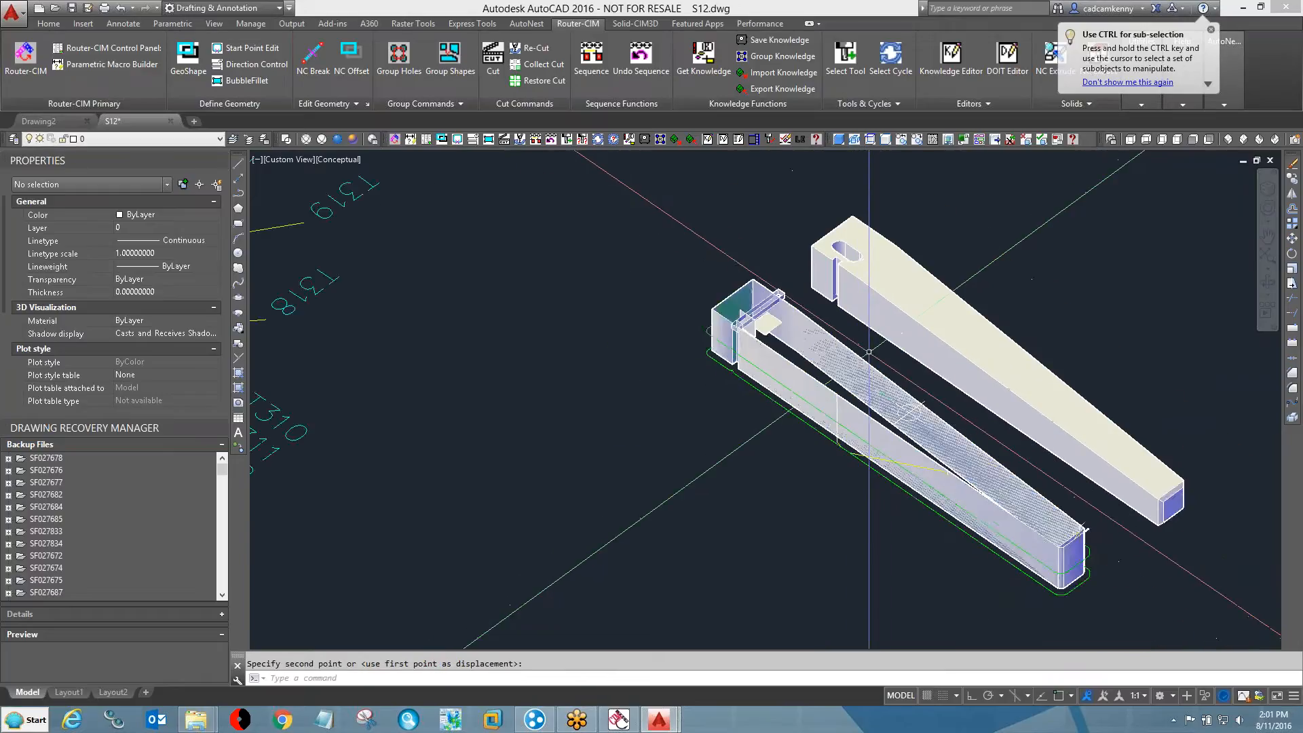
- Examine the slot geometry at the beam's wide end and select the slot-end polyline to read its layer
{"action": "scroll", "coordinate": [869, 351], "scroll_direction": "up", "scroll_amount": 2}
{"action": "middle_click_drag", "start_coordinate": [869, 351], "coordinate": [755, 408]}
{"action": "middle_click_drag", "start_coordinate": [810, 440], "coordinate": [683, 441], "text": "shift"}
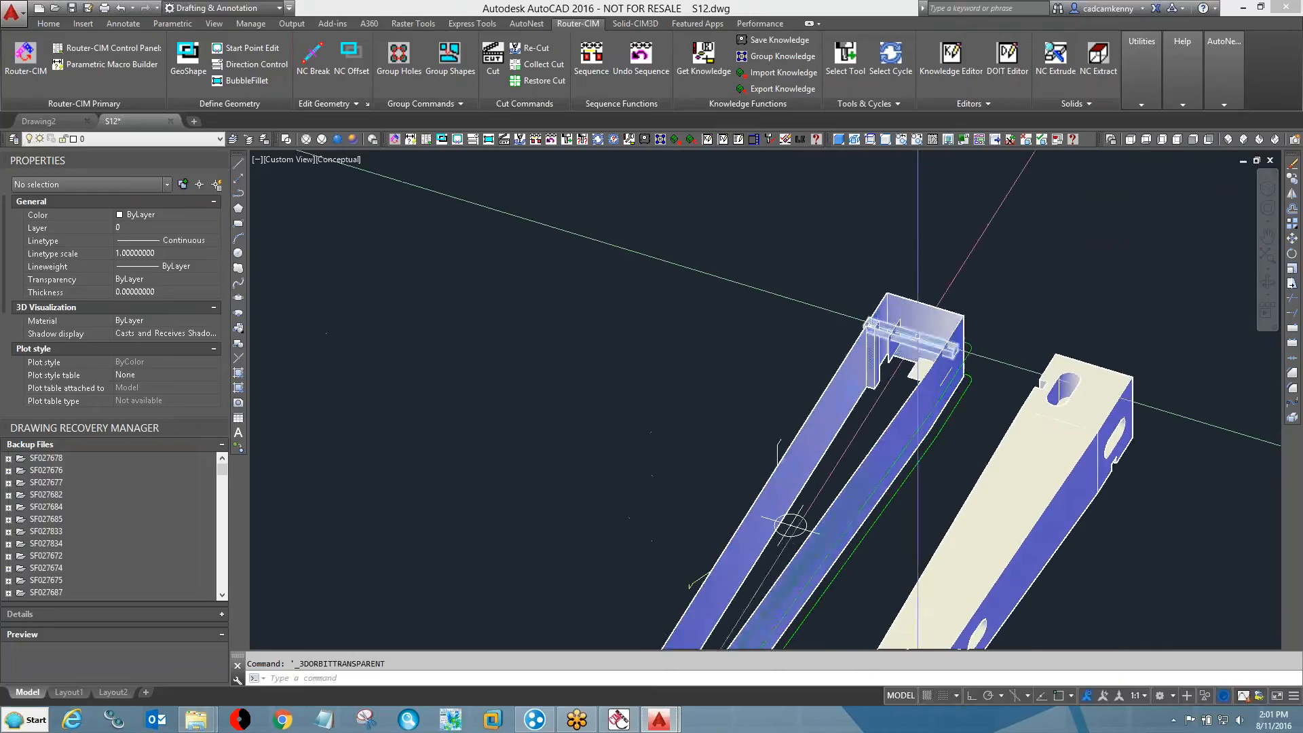
{"action": "scroll", "coordinate": [917, 347], "scroll_direction": "up", "scroll_amount": 2}
{"action": "left_click", "coordinate": [917, 380]}
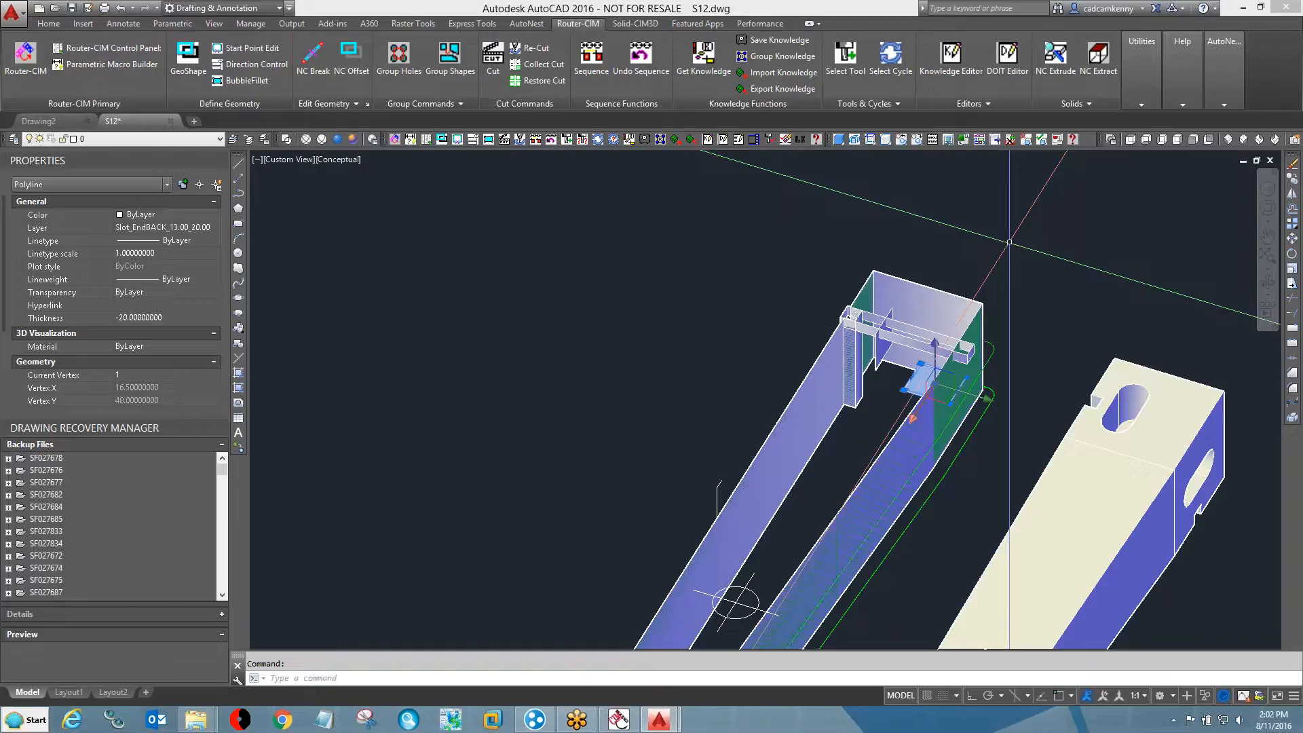
- Close S12.dwg without saving and close the automation suite window
{"action": "left_click", "coordinate": [1289, 11]}
{"action": "left_click", "coordinate": [704, 397]}
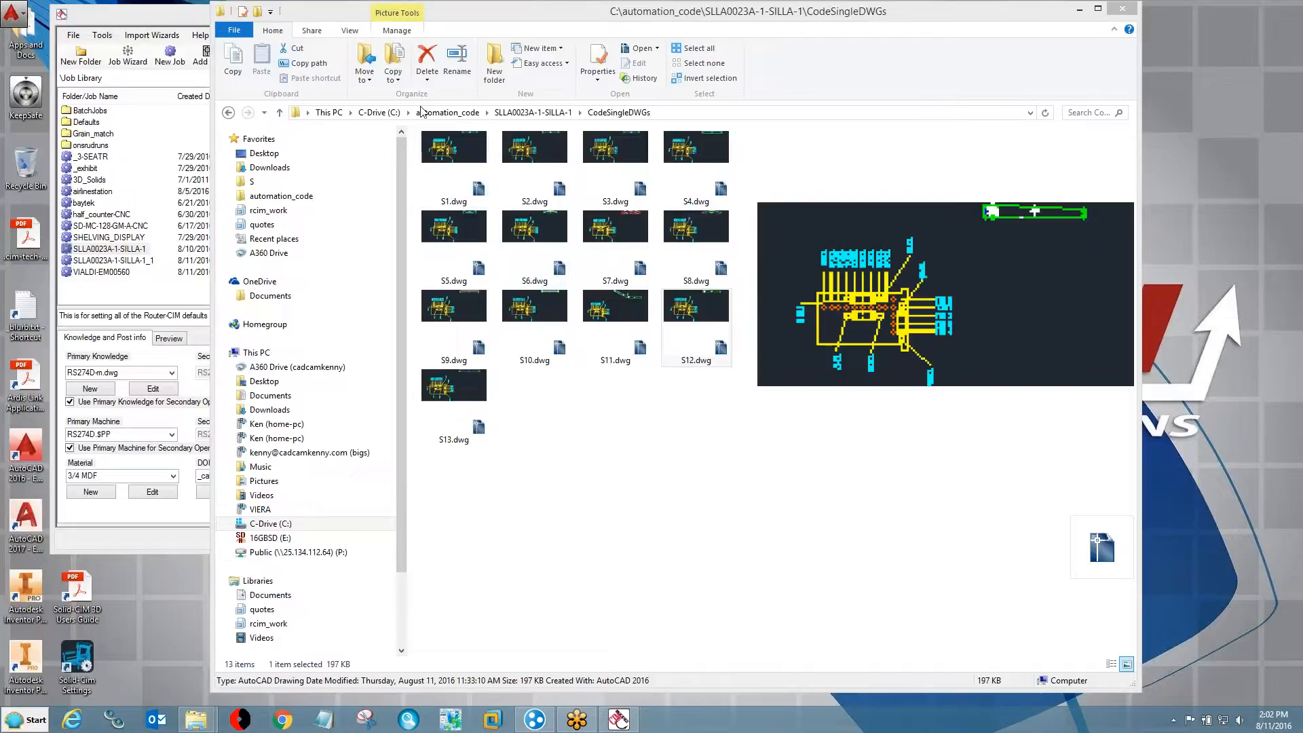
{"action": "left_click", "coordinate": [163, 19]}
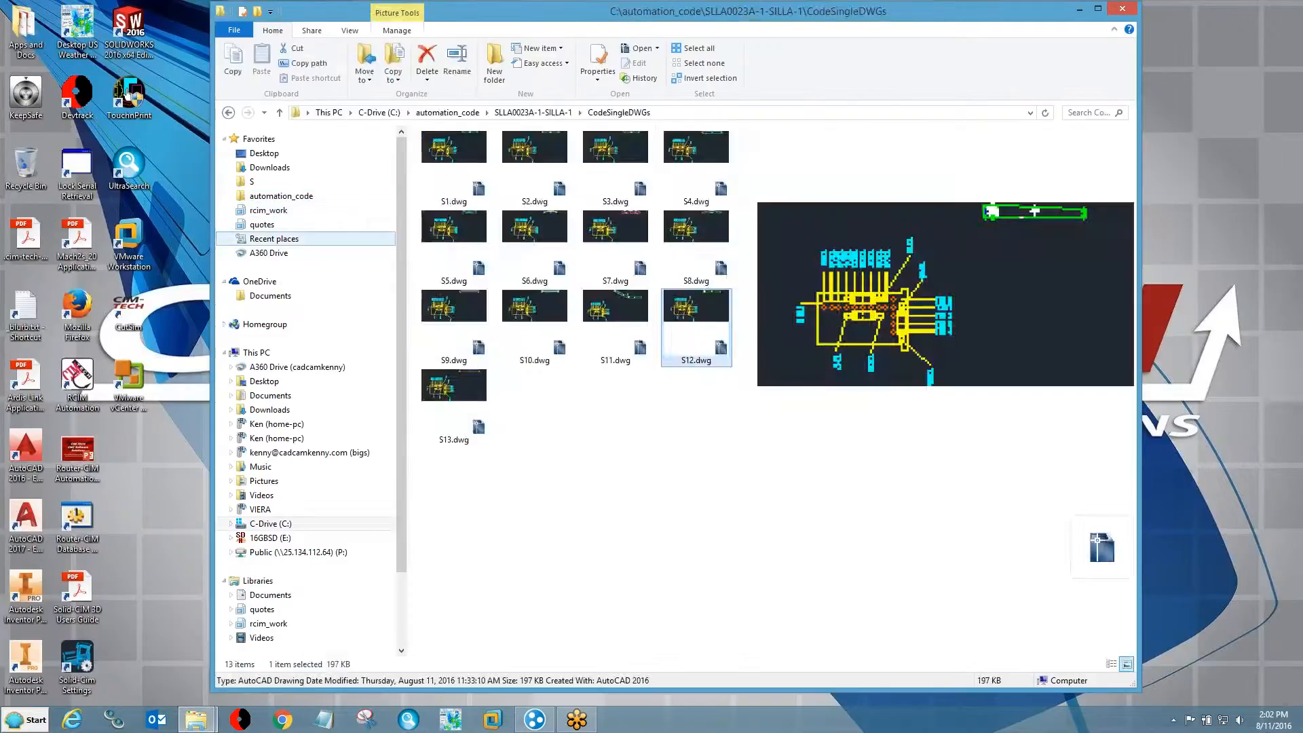
- Open _atpoda.dwg from the rcim_work 3D folder and shade the pod in the Conceptual visual style
{"action": "left_click", "coordinate": [268, 210]}
{"action": "double_click", "coordinate": [440, 200]}
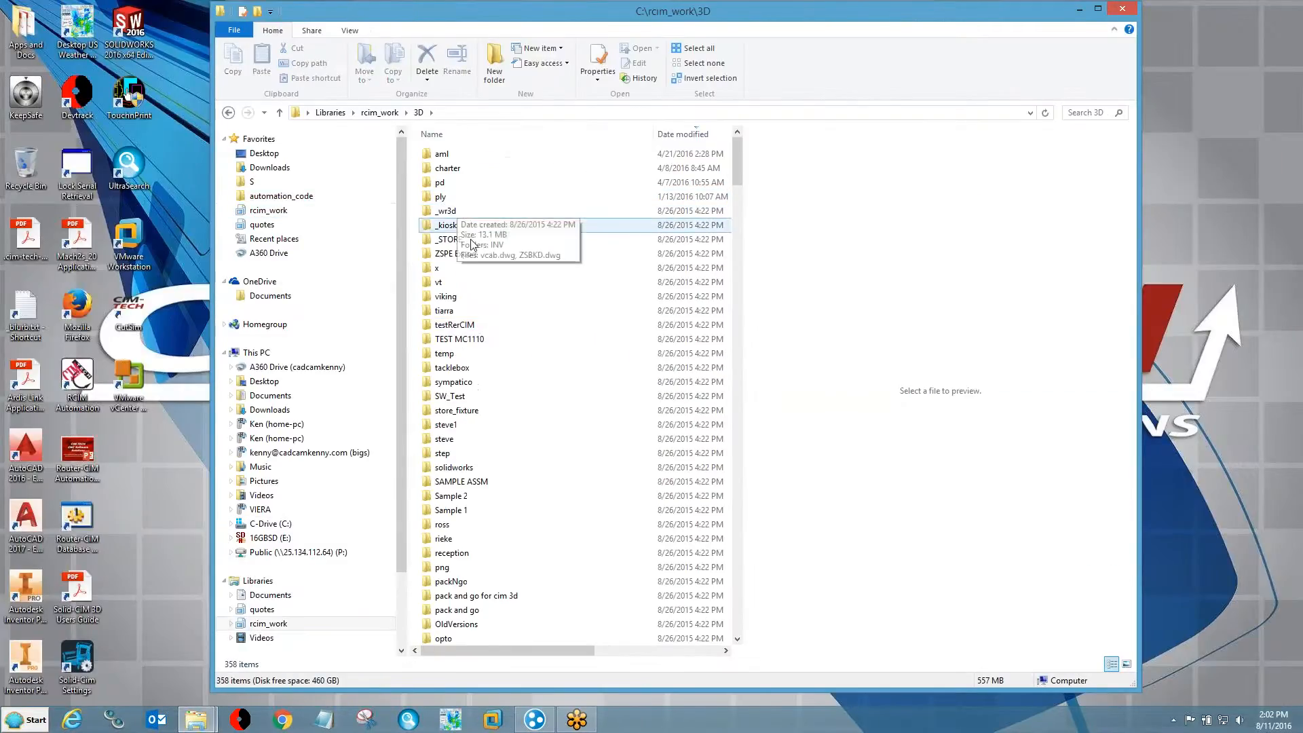
{"action": "scroll", "coordinate": [496, 514], "scroll_direction": "down", "scroll_amount": 15}
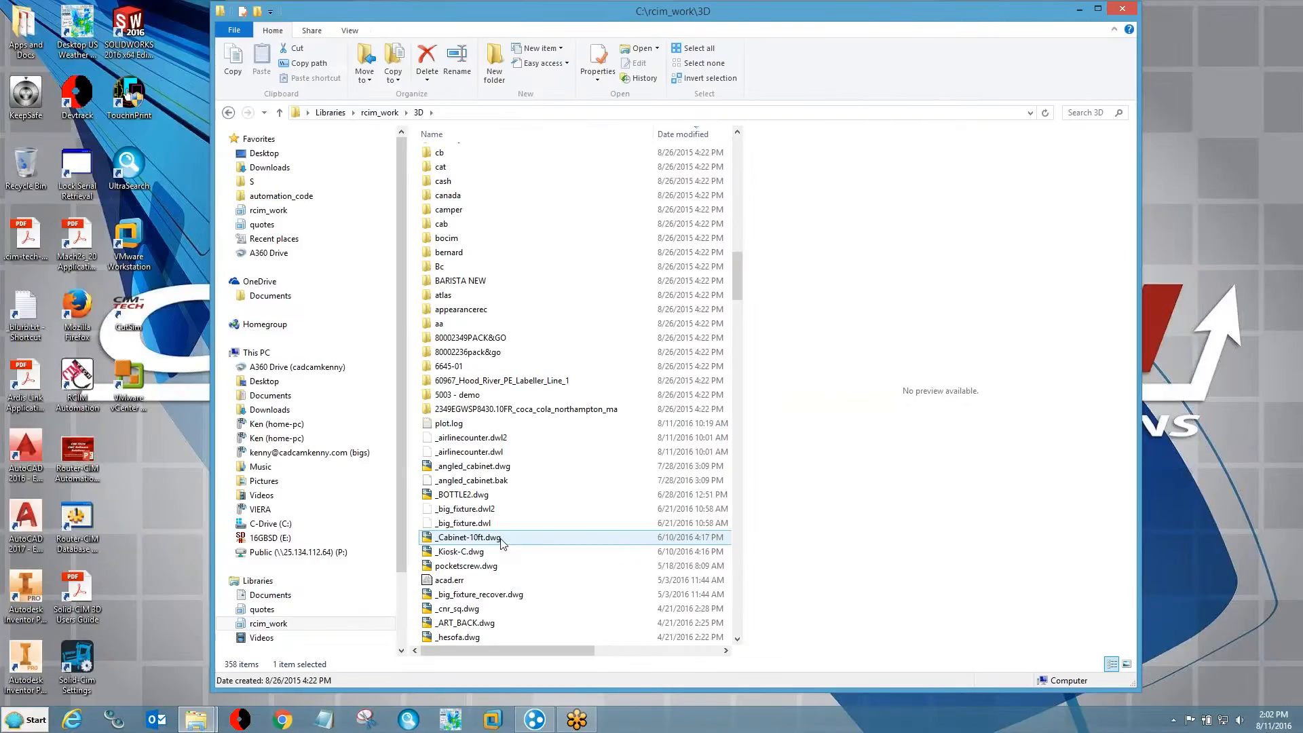
{"action": "scroll", "coordinate": [502, 542], "scroll_direction": "down", "scroll_amount": 2}
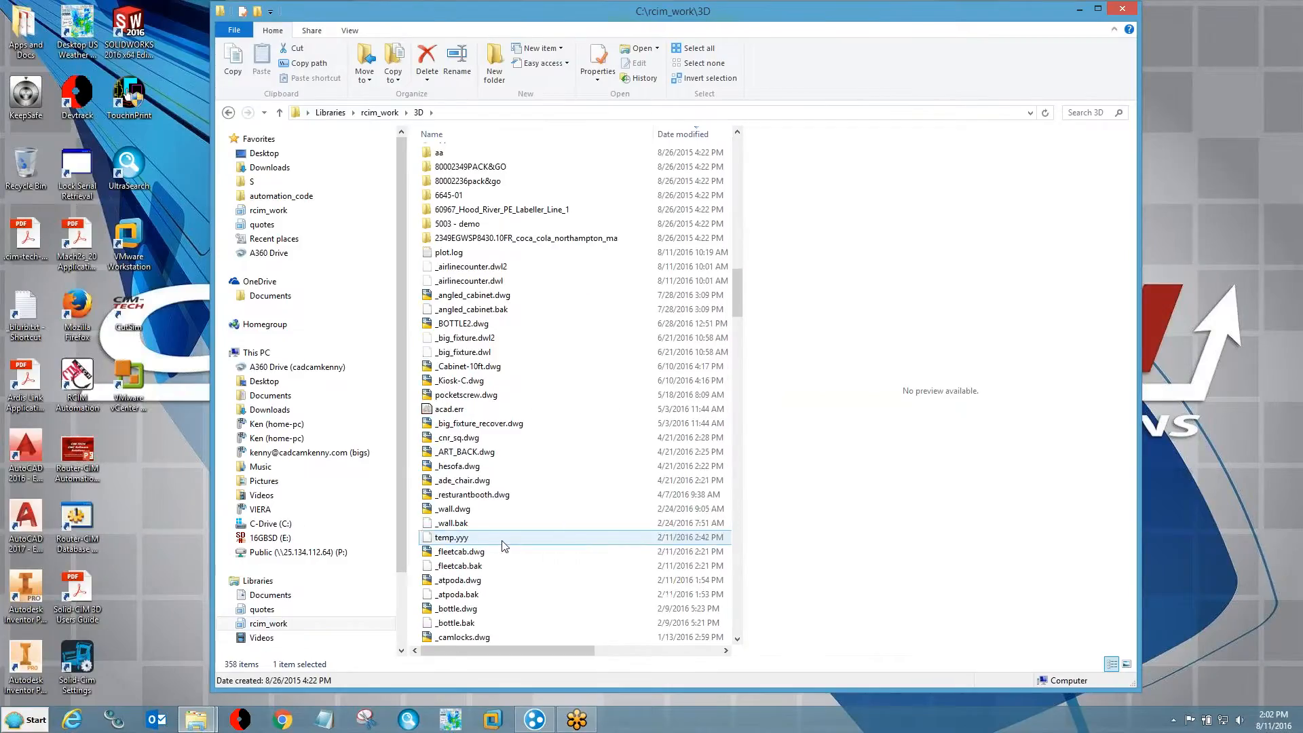
{"action": "left_click", "coordinate": [459, 580]}
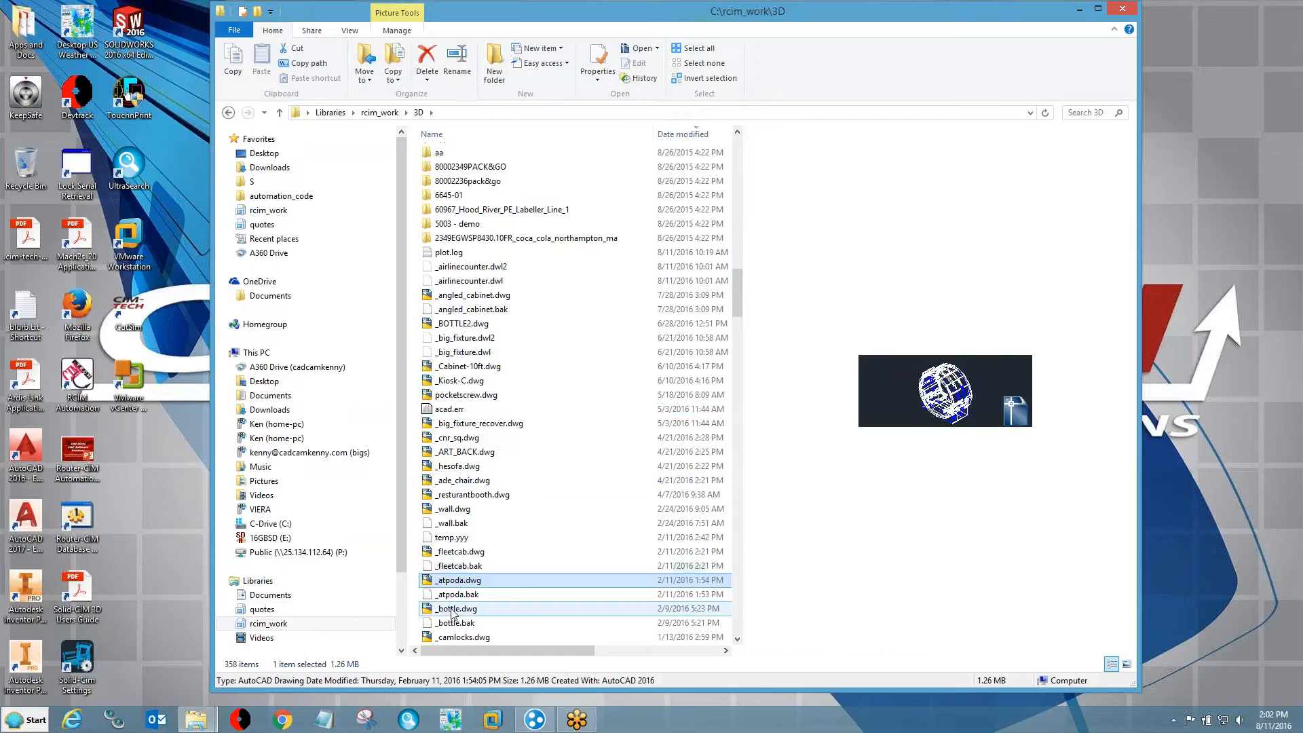
{"action": "double_click", "coordinate": [458, 580]}
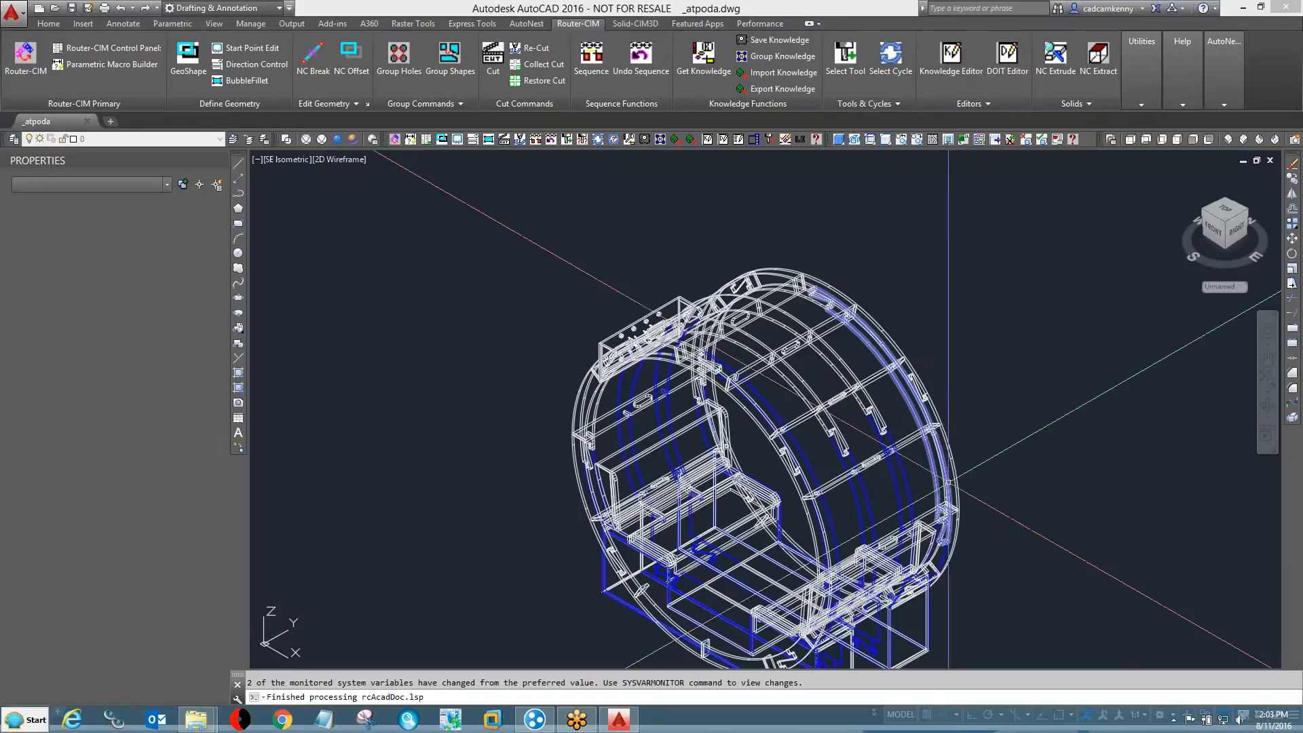
{"action": "left_click", "coordinate": [353, 140]}
{"action": "mouse_move", "coordinate": [855, 523]}
{"action": "middle_mouse_down"}
{"action": "mouse_move", "coordinate": [826, 448]}
{"action": "mouse_move", "coordinate": [890, 373]}
{"action": "mouse_move", "coordinate": [935, 382]}
{"action": "mouse_move", "coordinate": [436, 426]}
{"action": "mouse_move", "coordinate": [853, 426]}
{"action": "mouse_move", "coordinate": [845, 404]}
{"action": "middle_mouse_up"}
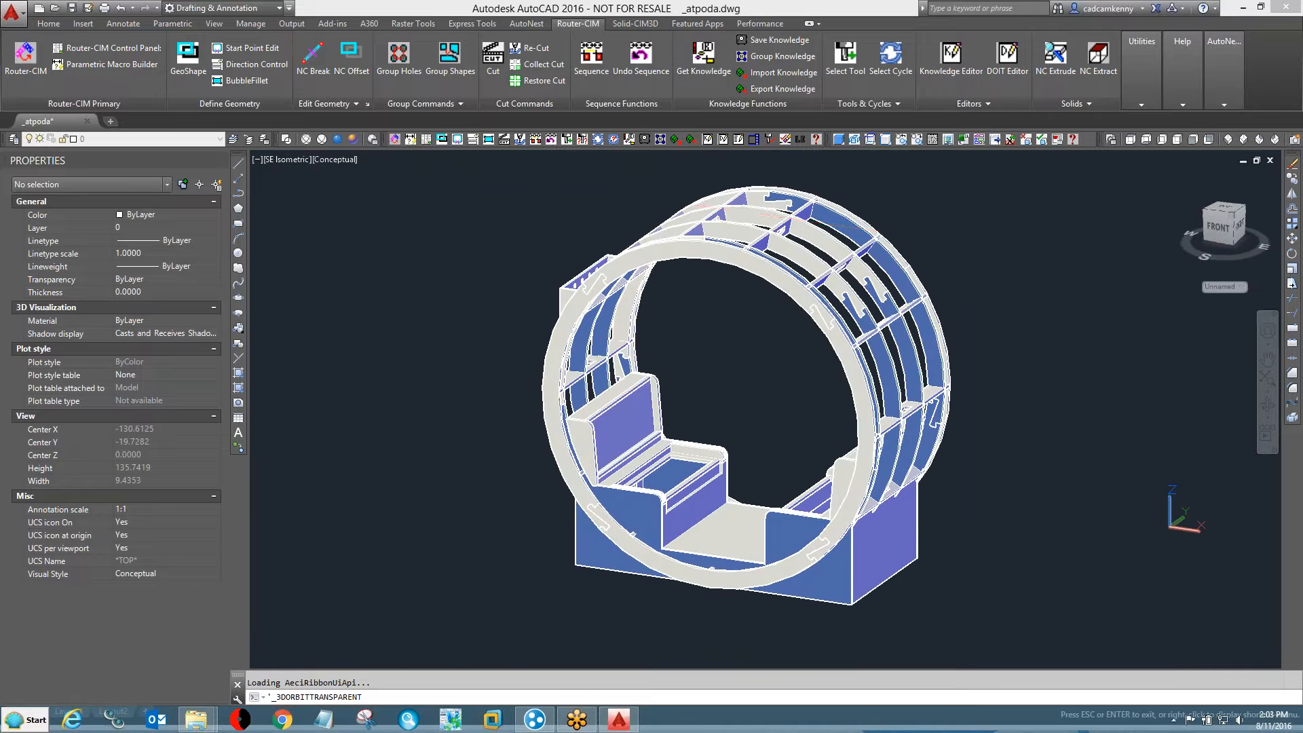
- Return the pod to 2D Wireframe, process all its solids with Solid-CIM and create the cut list
{"action": "left_click", "coordinate": [287, 138]}
{"action": "left_click", "coordinate": [519, 138]}
{"action": "left_click", "coordinate": [500, 165]}
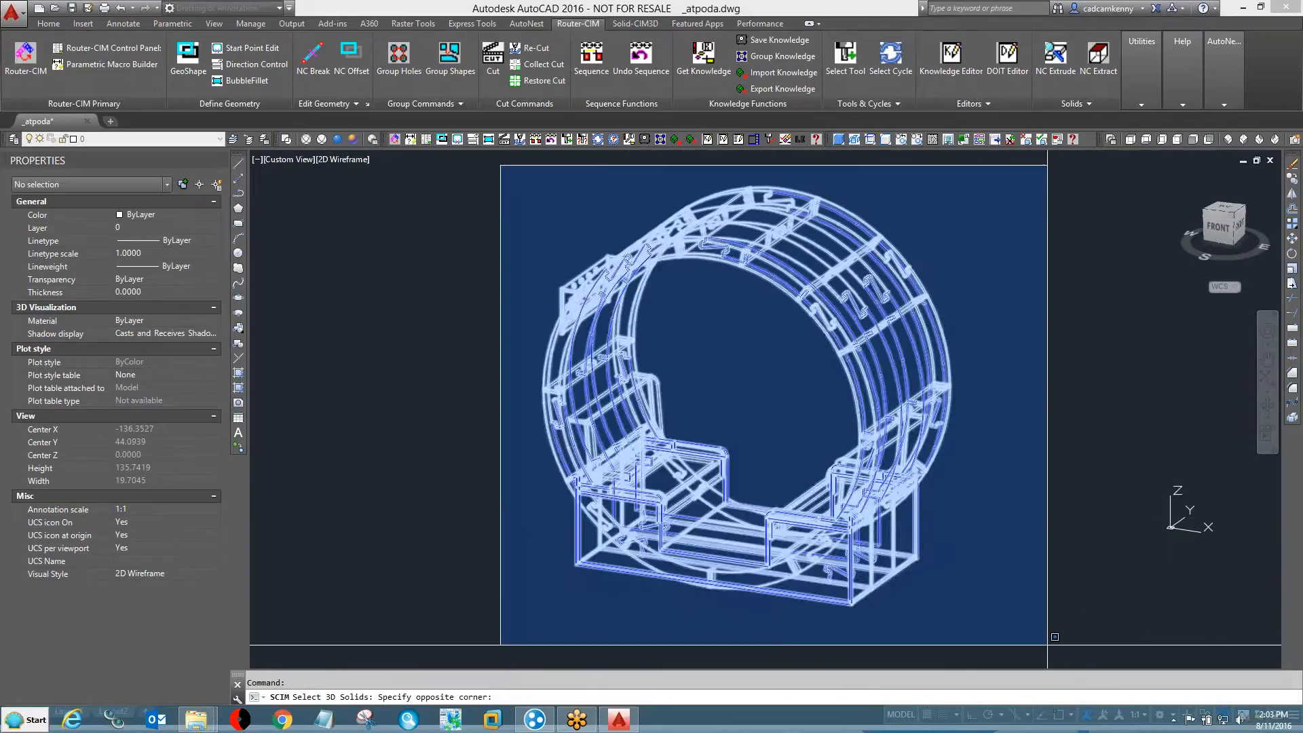
{"action": "left_click", "coordinate": [1110, 567]}
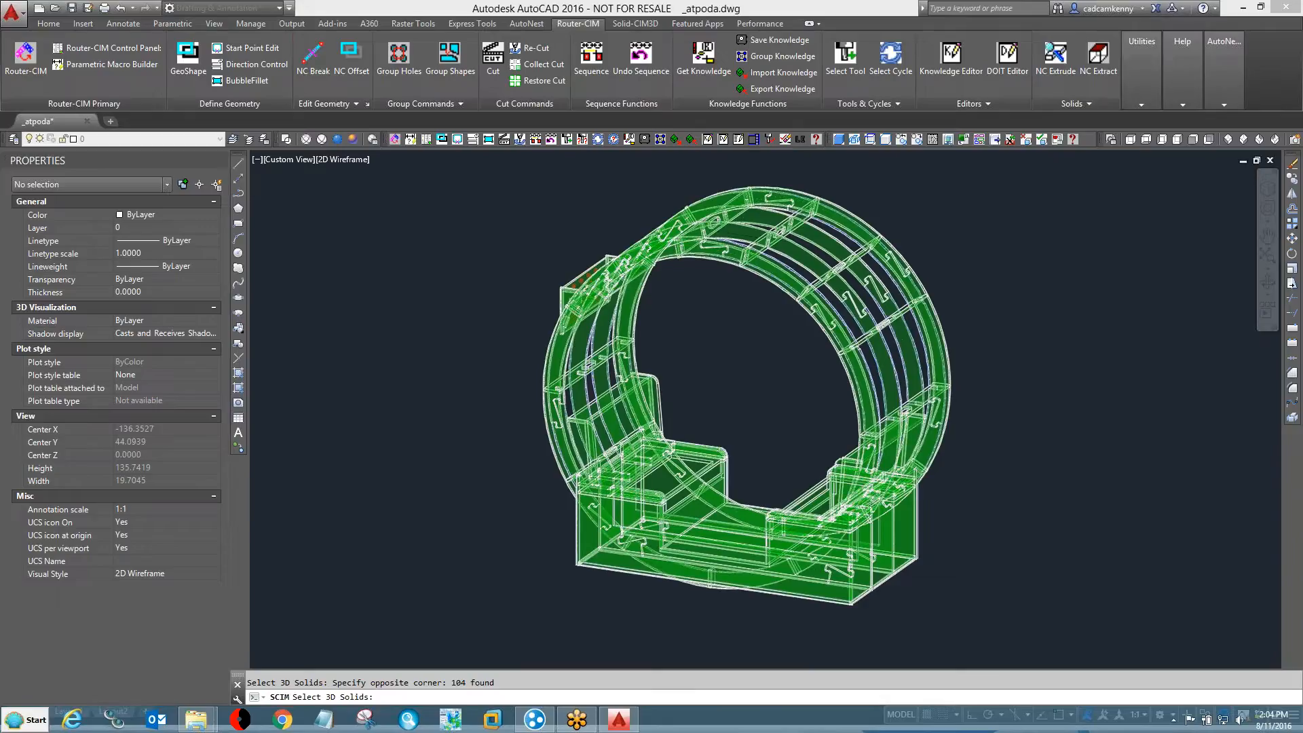
{"action": "key", "text": "Return"}
{"action": "type", "text": "c"}
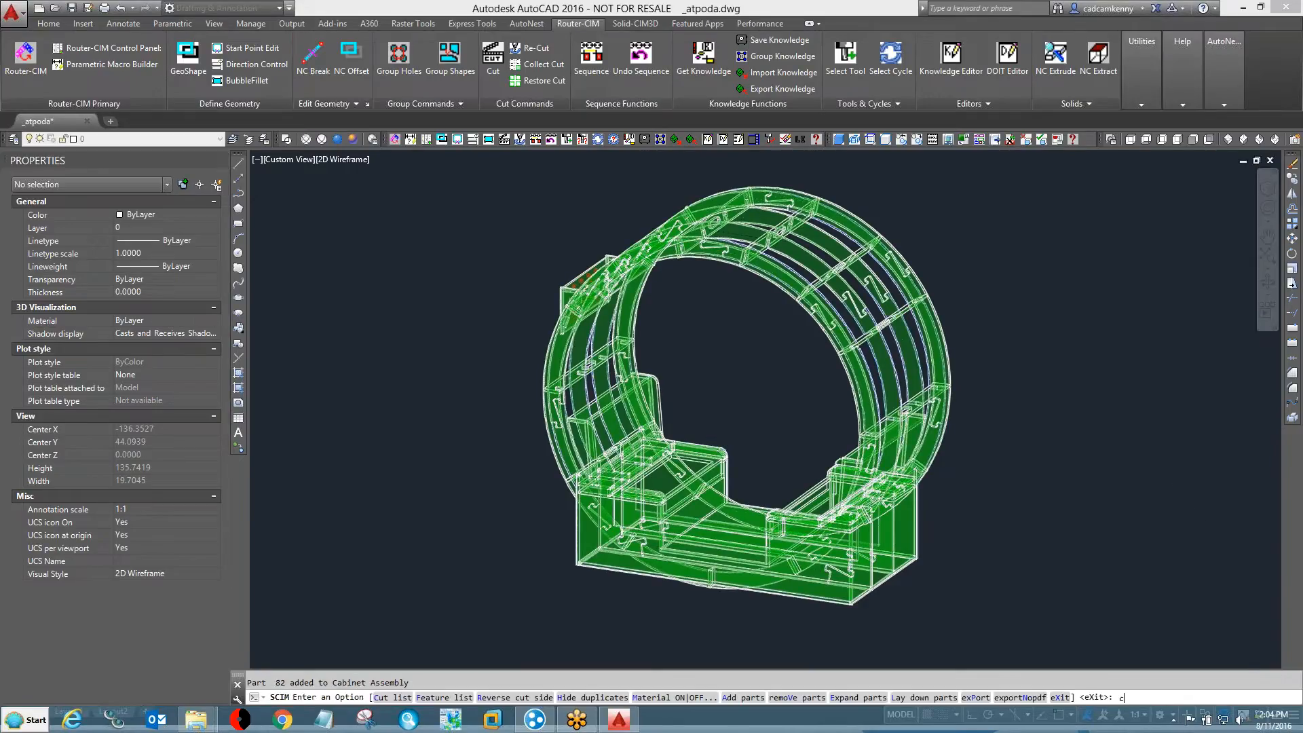
{"action": "key", "text": "Return"}
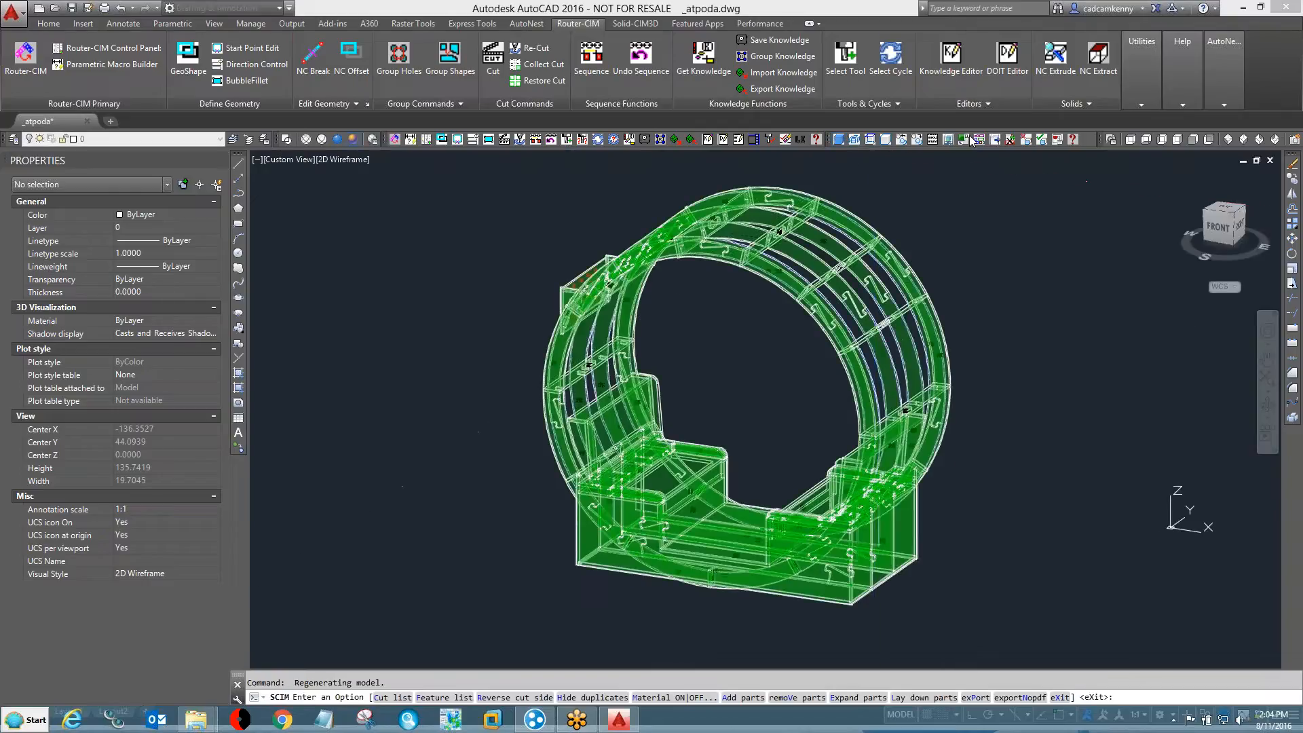
- Expand the pod's parts with the Drag option and lay the parts down flat
{"action": "left_click", "coordinate": [886, 139]}
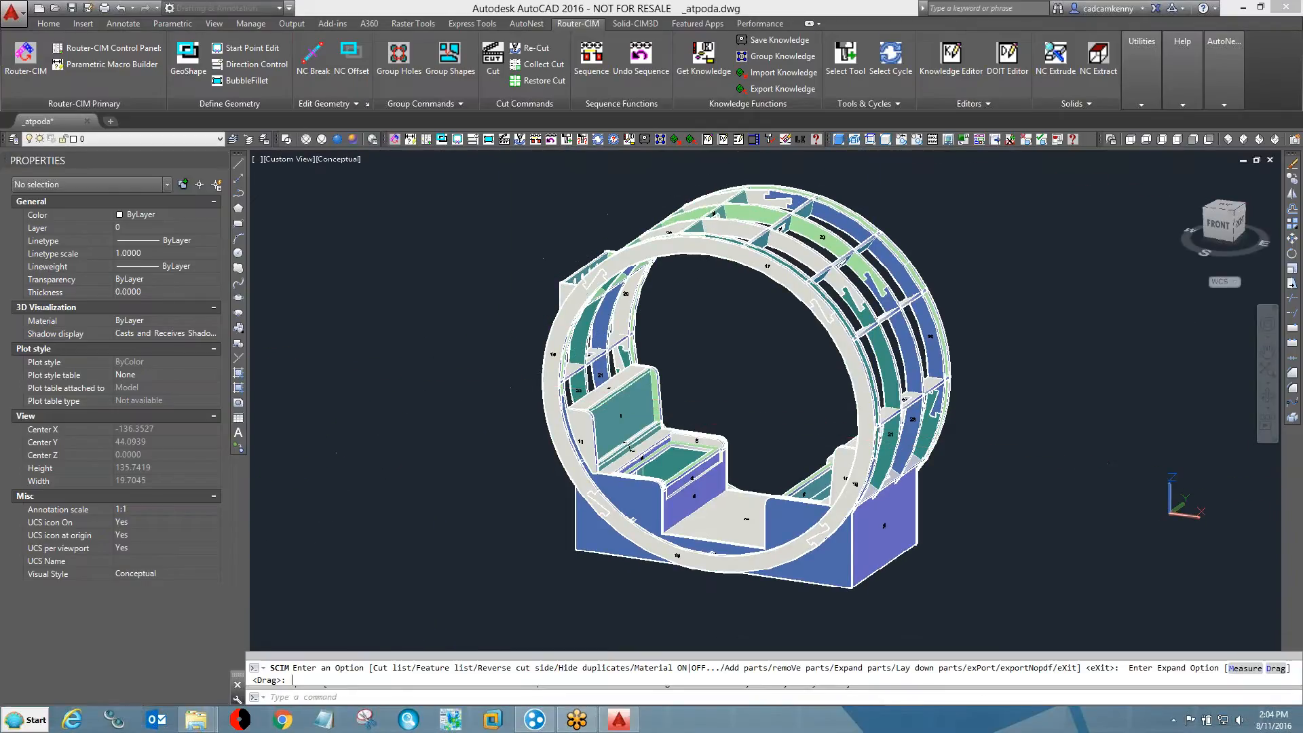
{"action": "key", "text": "Return"}
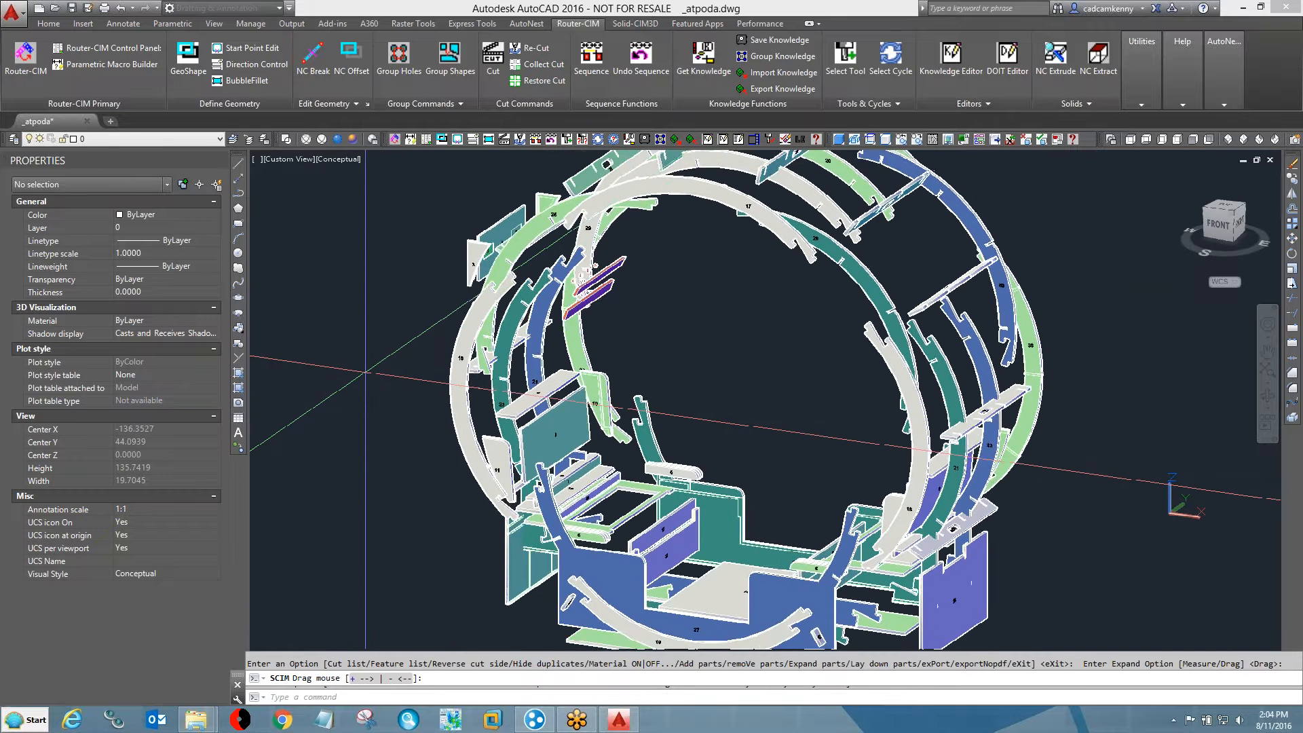
{"action": "key", "text": "Escape"}
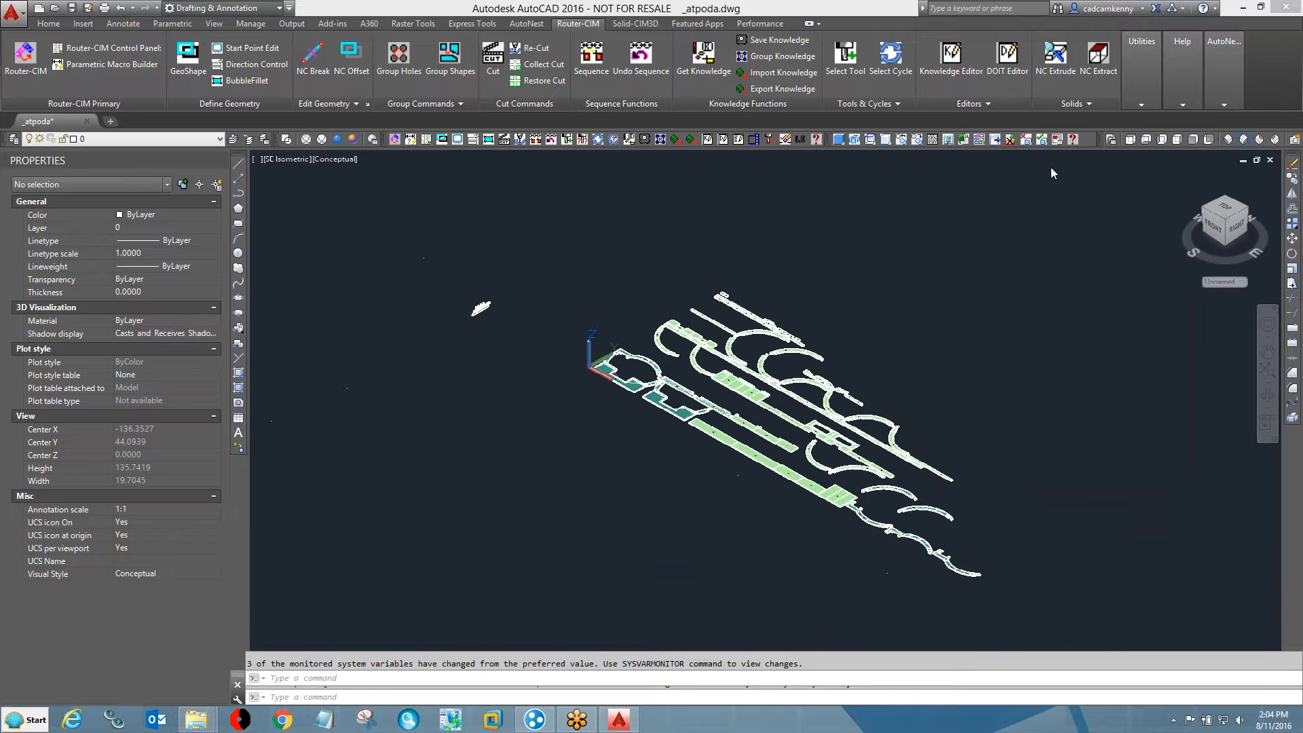
- Turn off group selection and switch off the _CabzzHatch layer to expose laid-down part 10
{"action": "scroll", "coordinate": [865, 370], "scroll_direction": "up", "scroll_amount": 6}
{"action": "scroll", "coordinate": [647, 249], "scroll_direction": "up", "scroll_amount": 12}
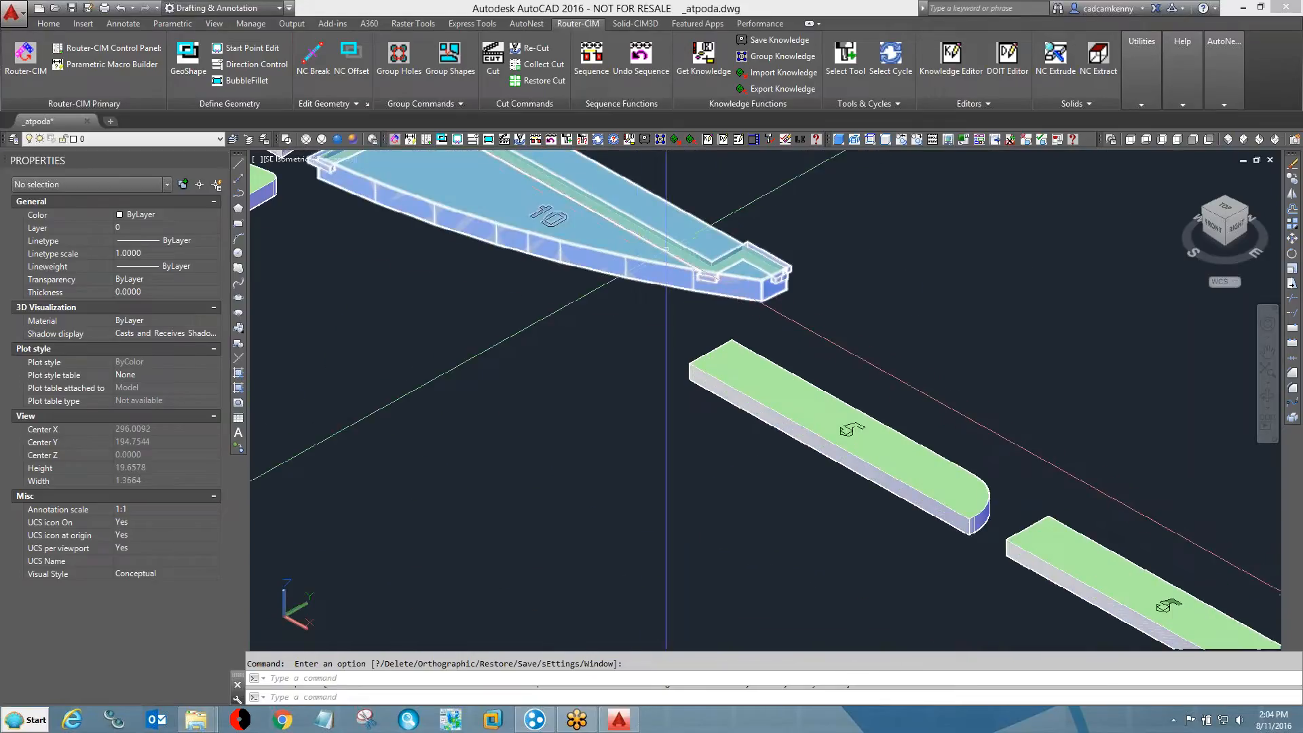
{"action": "scroll", "coordinate": [666, 229], "scroll_direction": "up", "scroll_amount": 3}
{"action": "middle_click_drag", "start_coordinate": [712, 287], "coordinate": [1031, 471]}
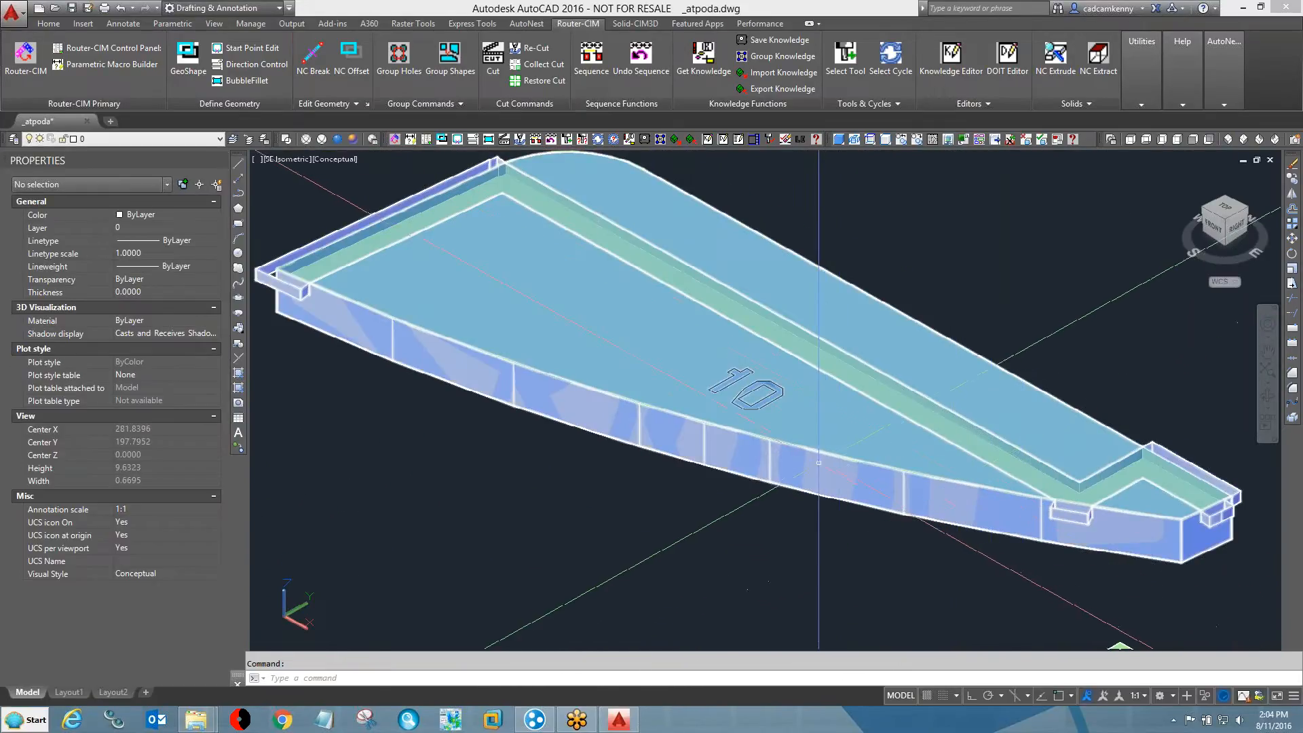
{"action": "key", "text": "ctrl+h"}
{"action": "left_click", "coordinate": [208, 141]}
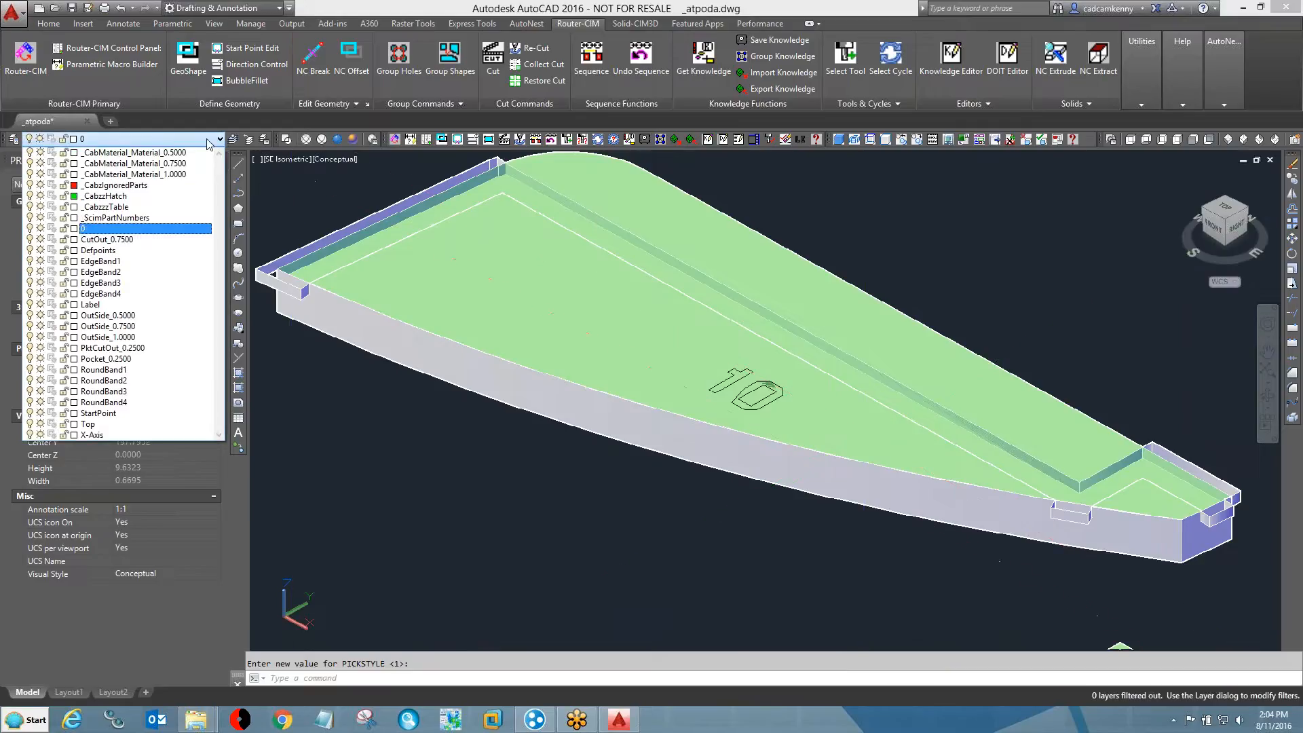
{"action": "left_click", "coordinate": [30, 196]}
{"action": "left_click", "coordinate": [129, 140]}
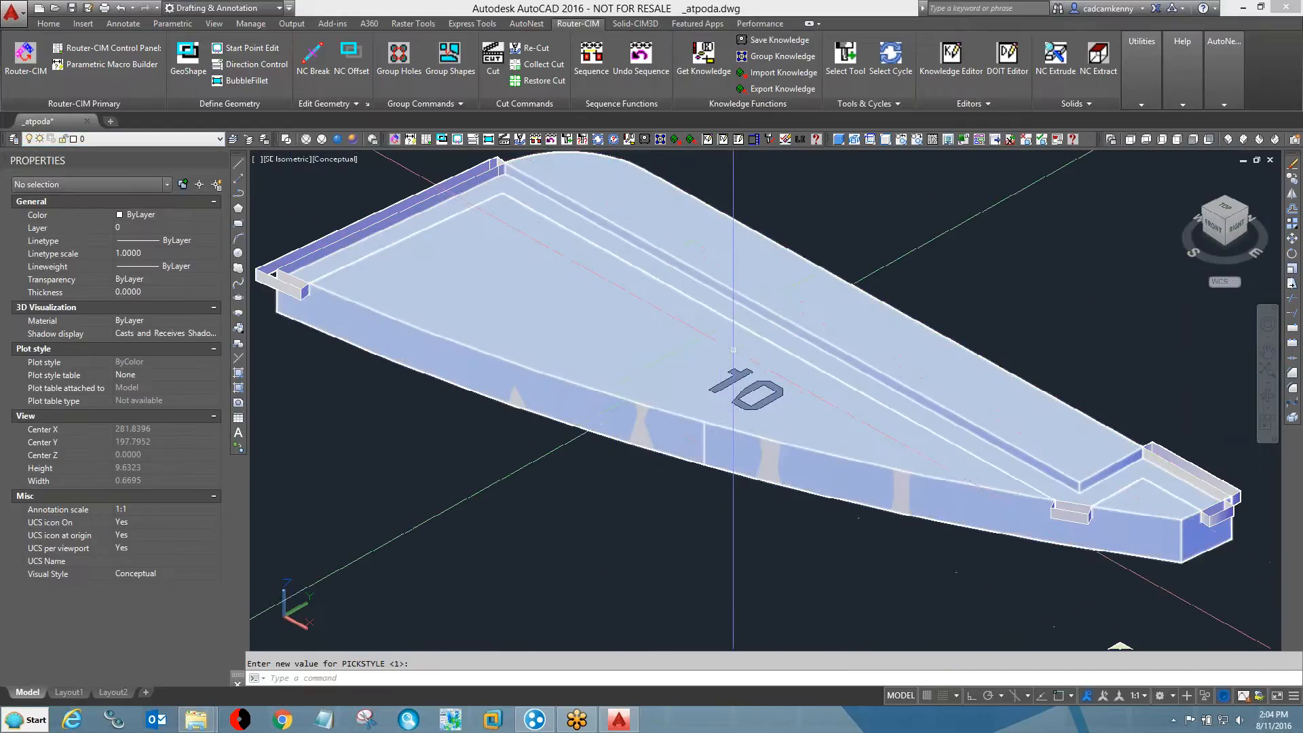
- Move the solid of part 10 clear of its extracted pocket and outline geometry
{"action": "type", "text": "m"}
{"action": "key", "text": "Return"}
{"action": "left_click", "coordinate": [684, 333]}
{"action": "key", "text": "Return"}
{"action": "left_click", "coordinate": [591, 355]}
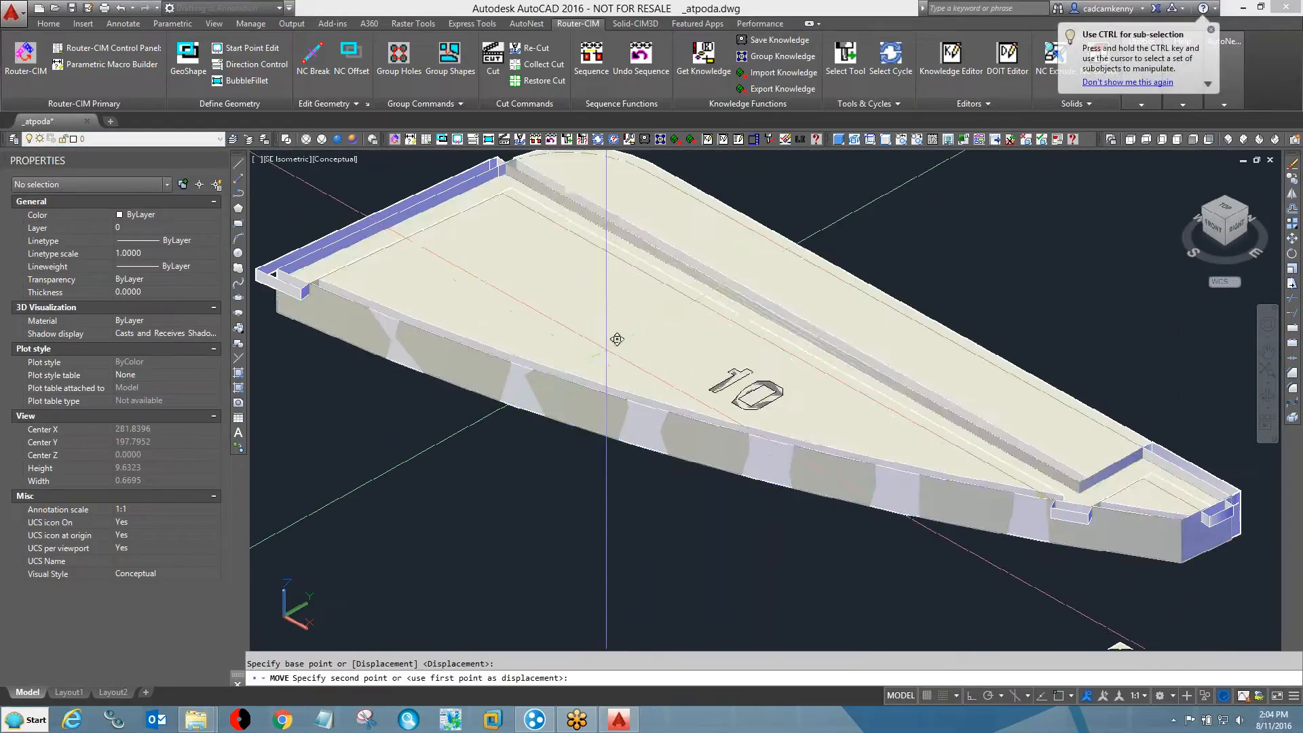
{"action": "left_click", "coordinate": [930, 192]}
- Examine the notches and the thin upright sliver at the narrow end of part 10's solid
{"action": "middle_click_drag", "start_coordinate": [889, 251], "coordinate": [377, 326]}
{"action": "scroll", "coordinate": [1062, 421], "scroll_direction": "up", "scroll_amount": 4}
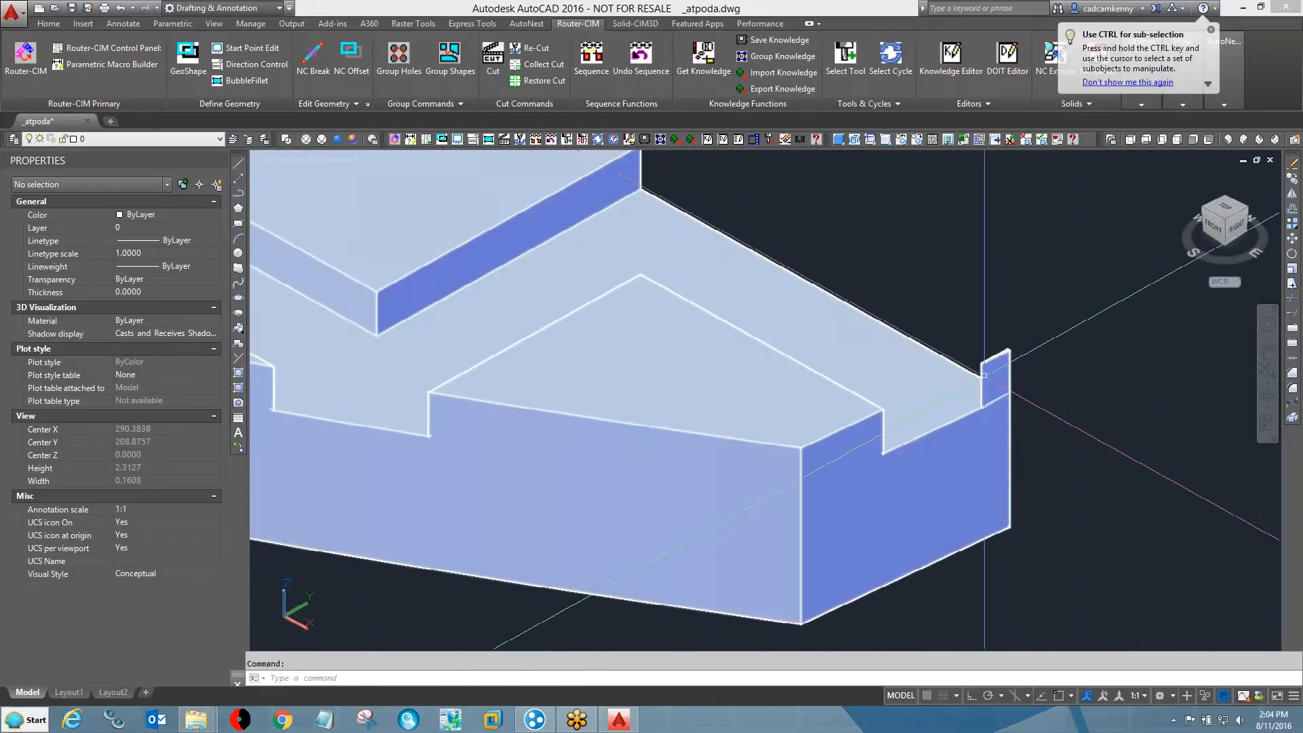
{"action": "scroll", "coordinate": [1008, 354], "scroll_direction": "up", "scroll_amount": 5}
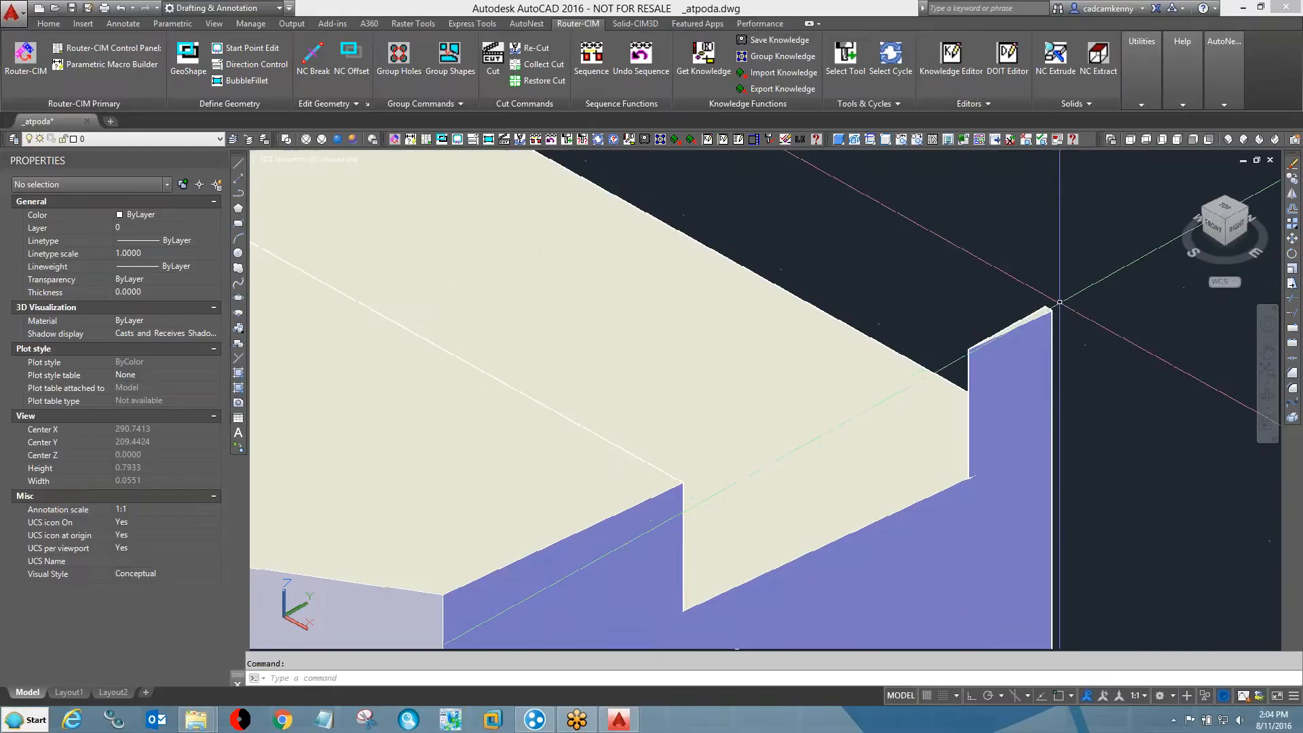
{"action": "scroll", "coordinate": [1005, 396], "scroll_direction": "down", "scroll_amount": 10}
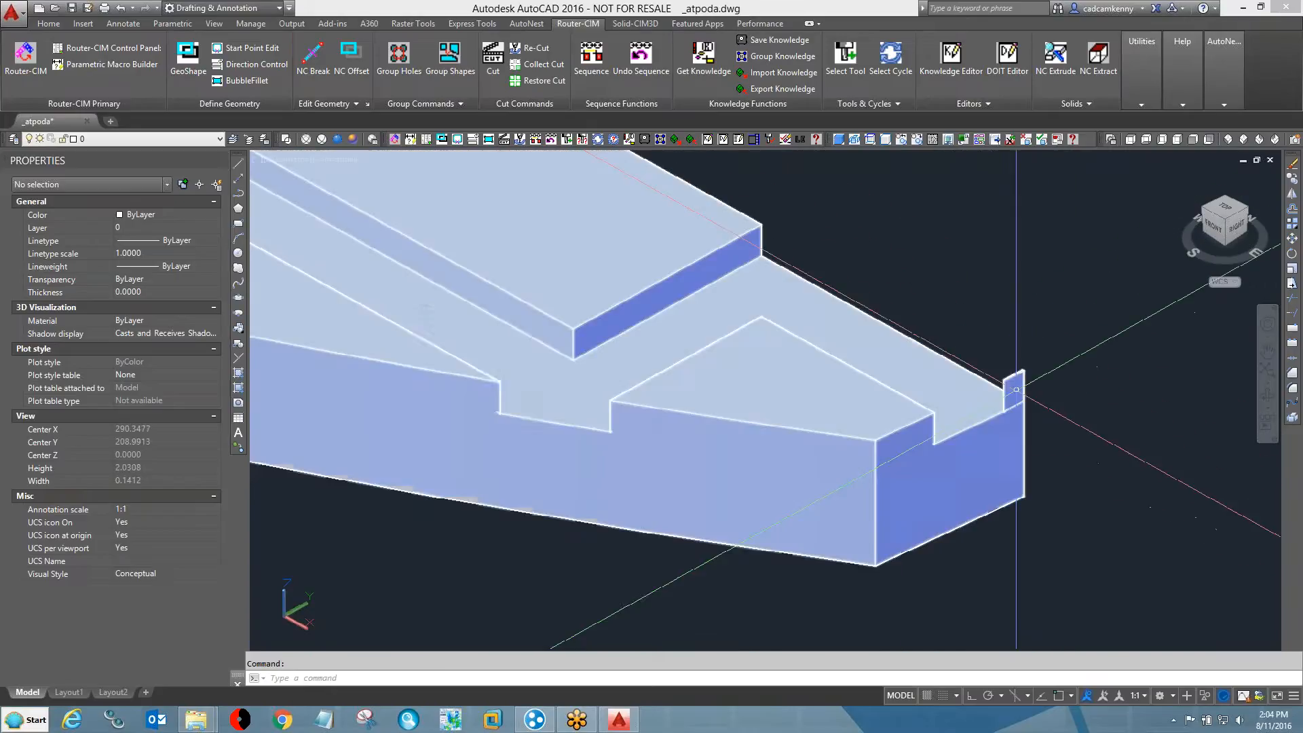
- Examine the extracted PktCutOut_0.2500 pocket outline at the narrow end of part 10
{"action": "scroll", "coordinate": [997, 407], "scroll_direction": "down", "scroll_amount": 2}
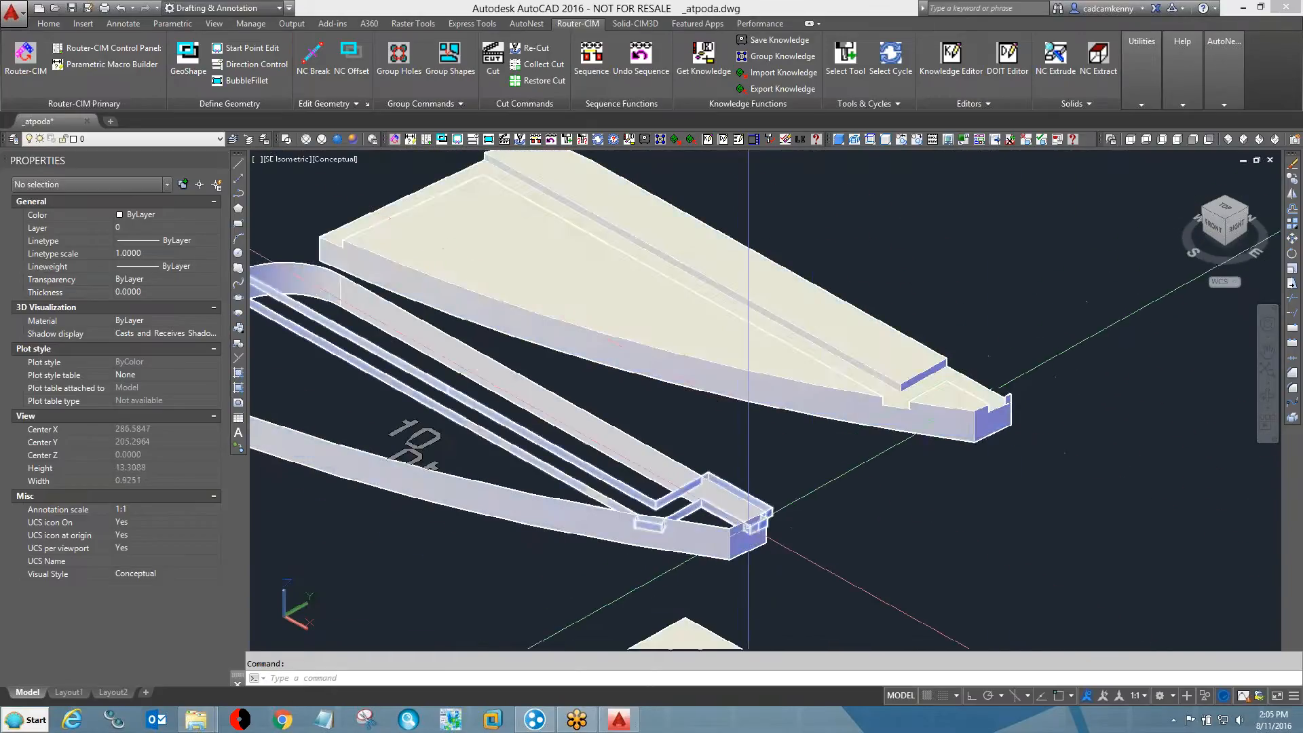
{"action": "scroll", "coordinate": [748, 522], "scroll_direction": "up", "scroll_amount": 6}
{"action": "scroll", "coordinate": [814, 456], "scroll_direction": "up", "scroll_amount": 4}
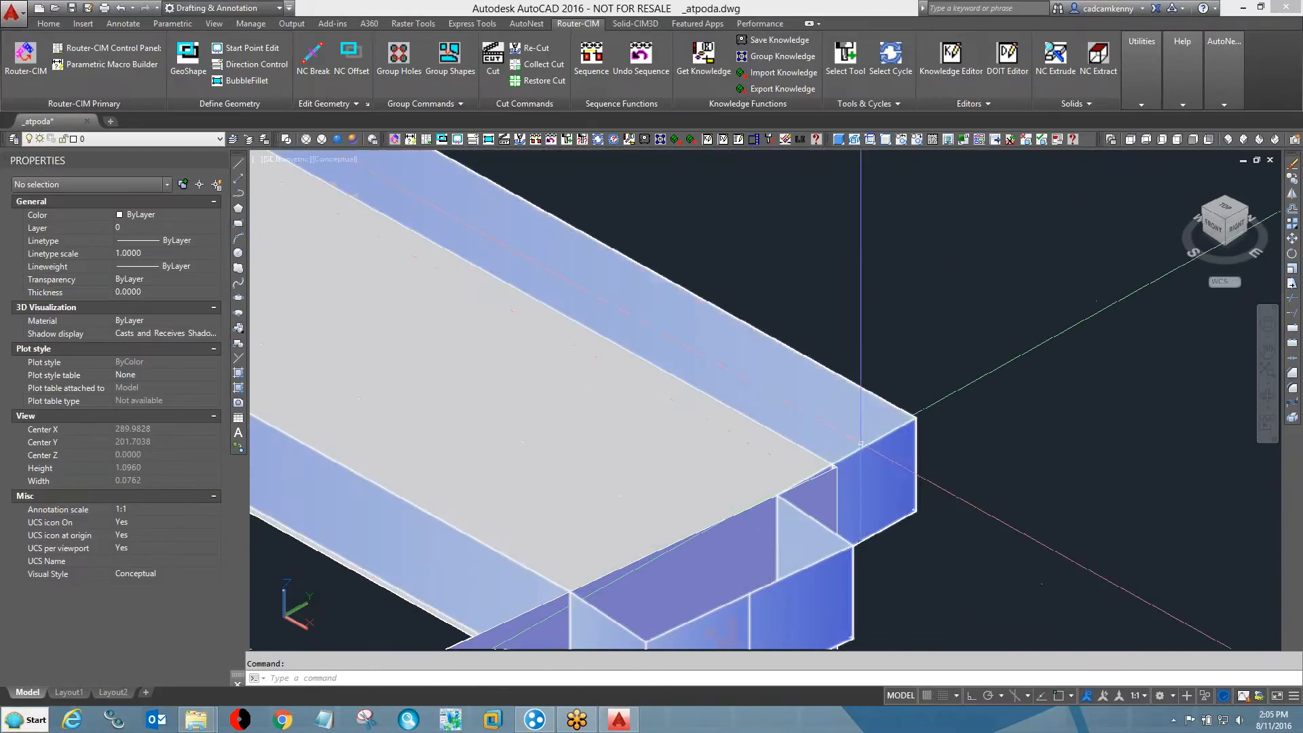
{"action": "left_click", "coordinate": [904, 416]}
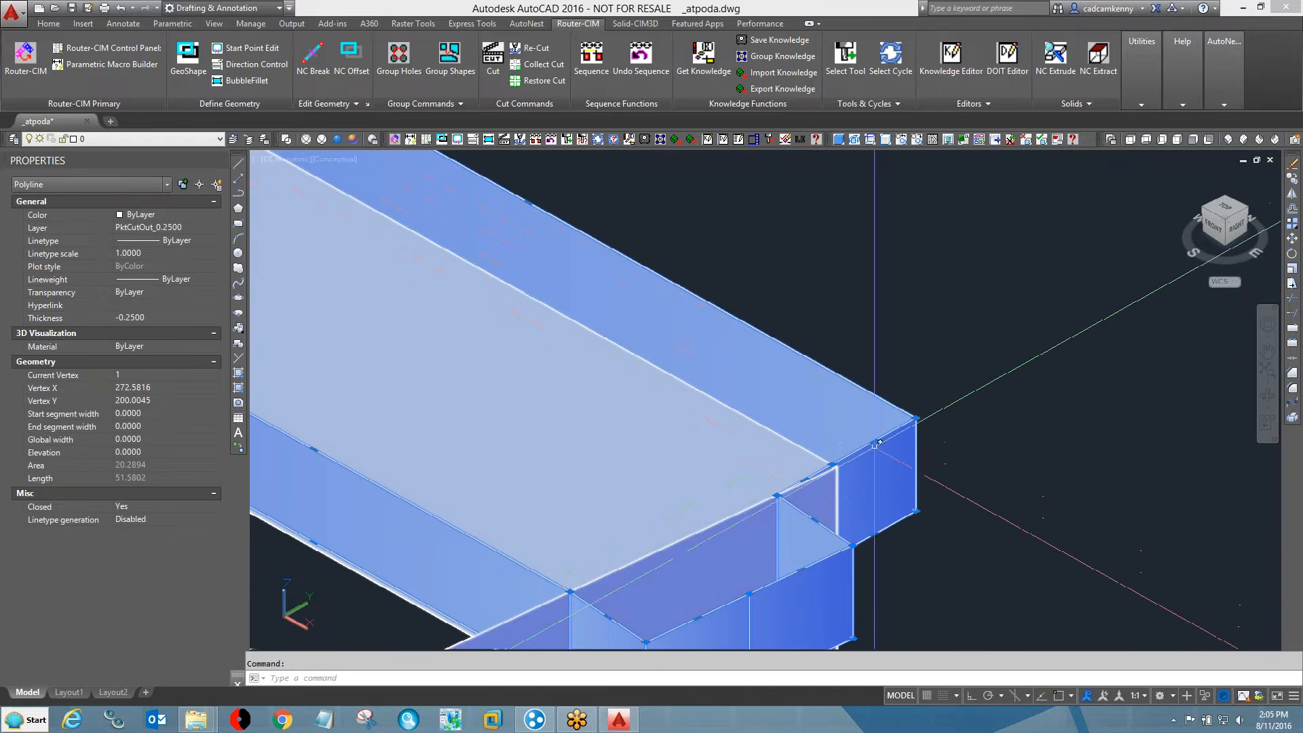
{"action": "scroll", "coordinate": [780, 500], "scroll_direction": "up", "scroll_amount": 4}
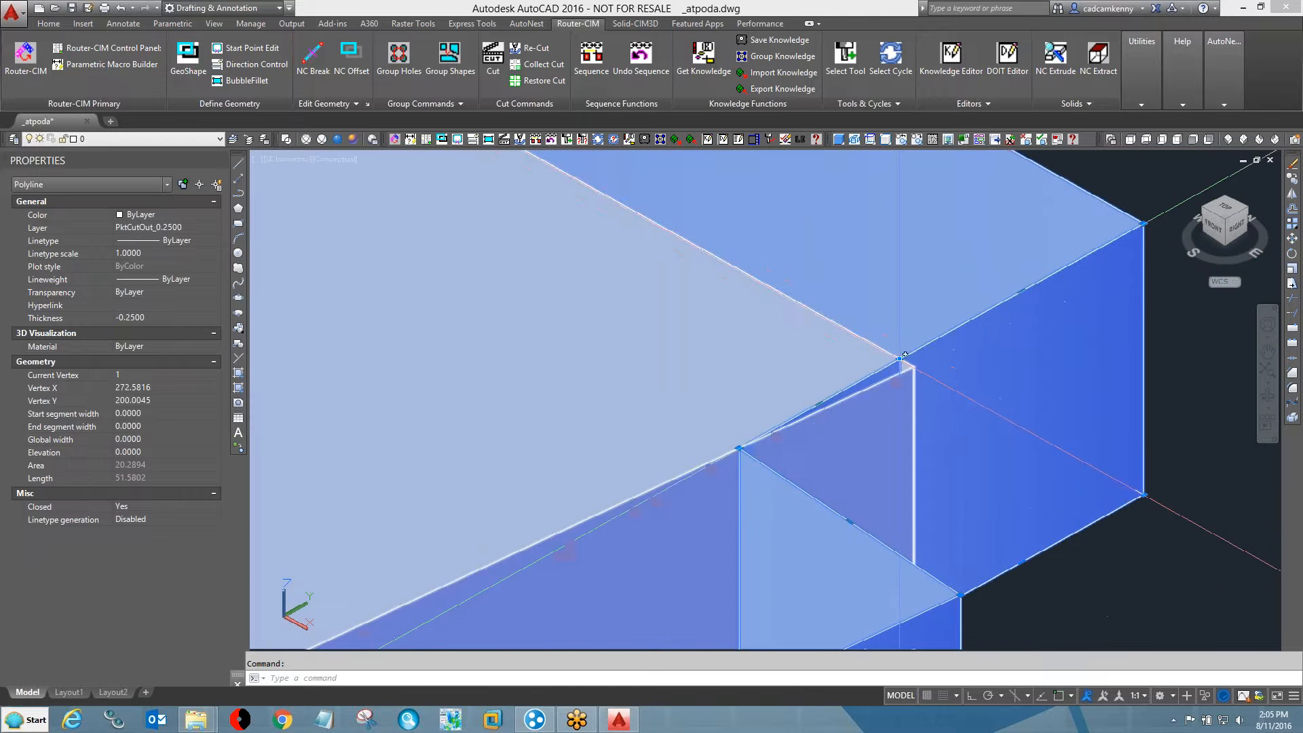
{"action": "scroll", "coordinate": [897, 373], "scroll_direction": "down", "scroll_amount": 8}
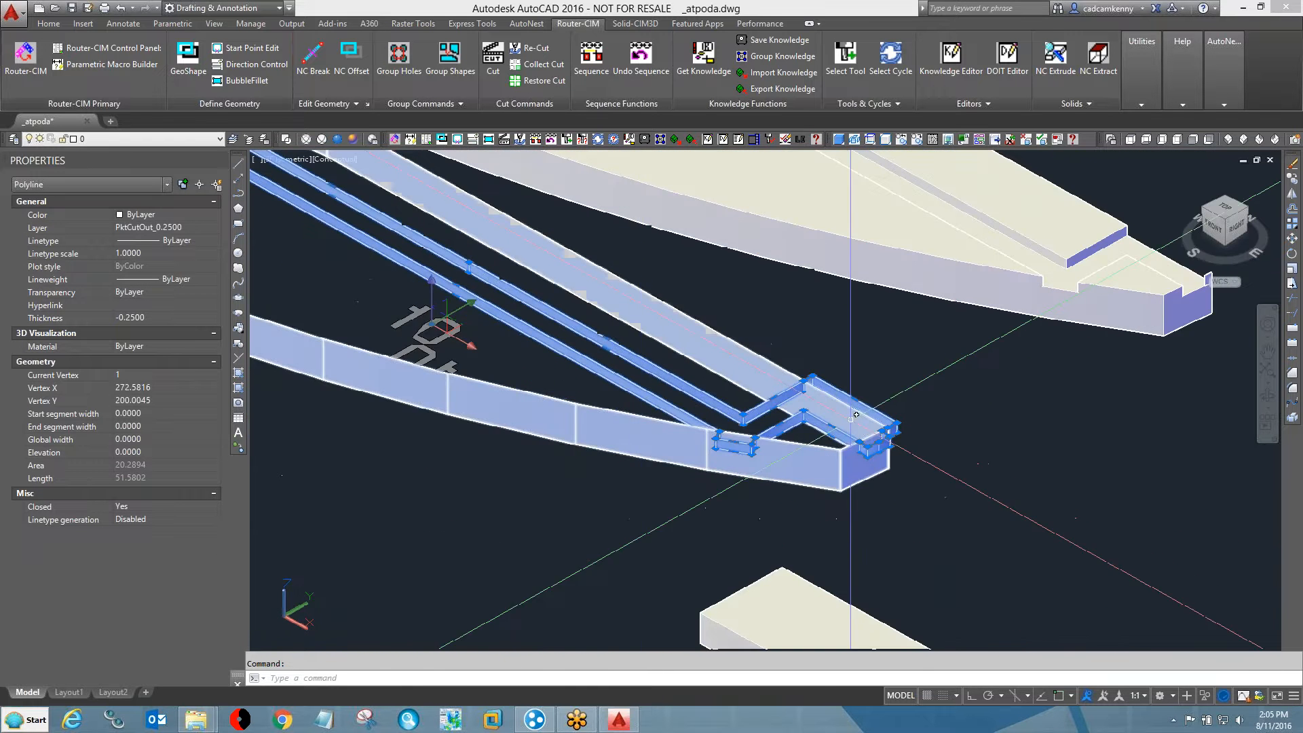
{"action": "scroll", "coordinate": [640, 419], "scroll_direction": "down", "scroll_amount": 3}
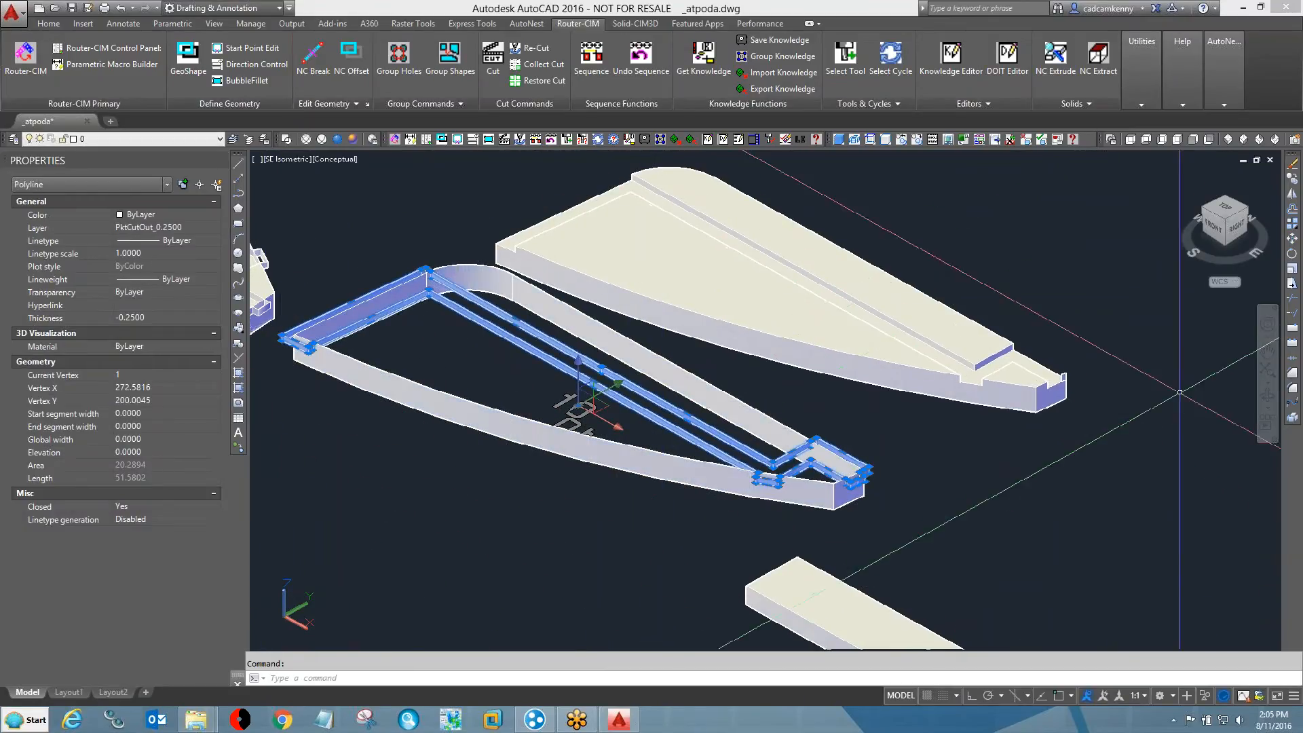
{"action": "key", "text": "Escape"}
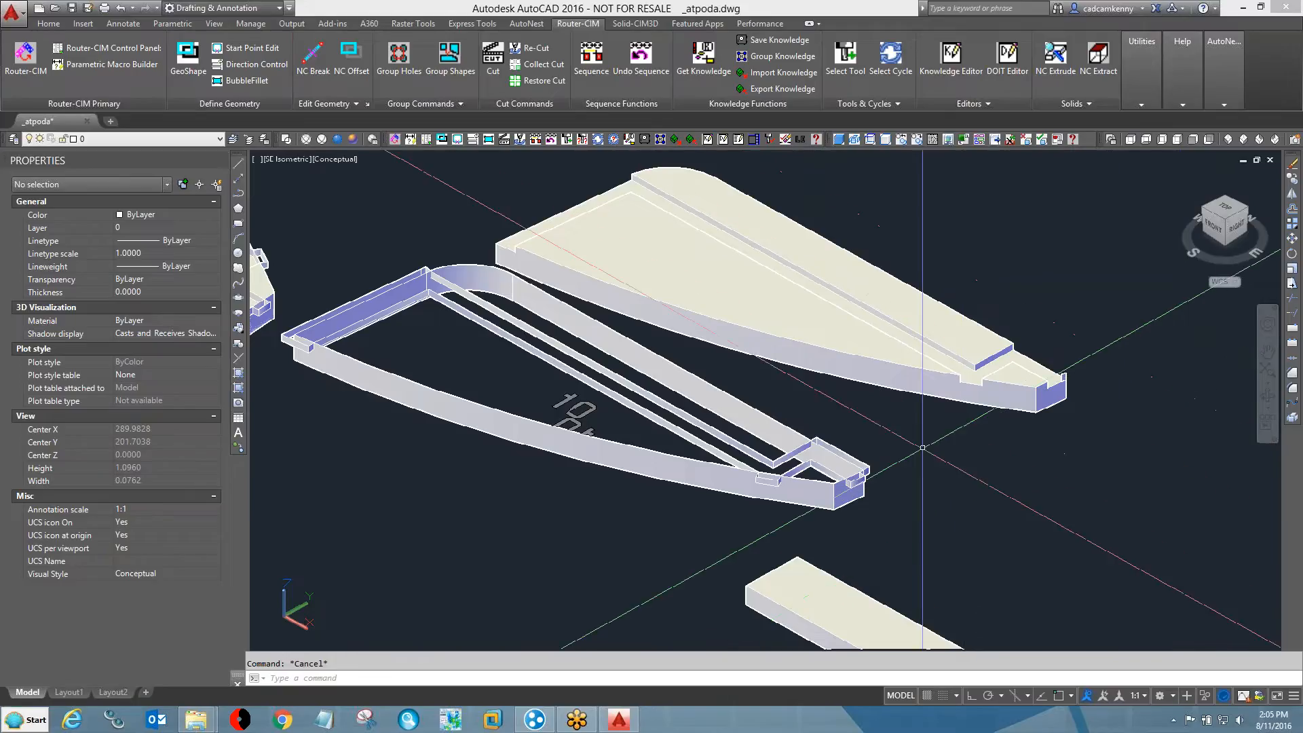
- Stretch the end corner vertices of part 10's PktCutOut_0.2500 outline outward past the part's narrow tip
{"action": "scroll", "coordinate": [767, 485], "scroll_direction": "up", "scroll_amount": 5}
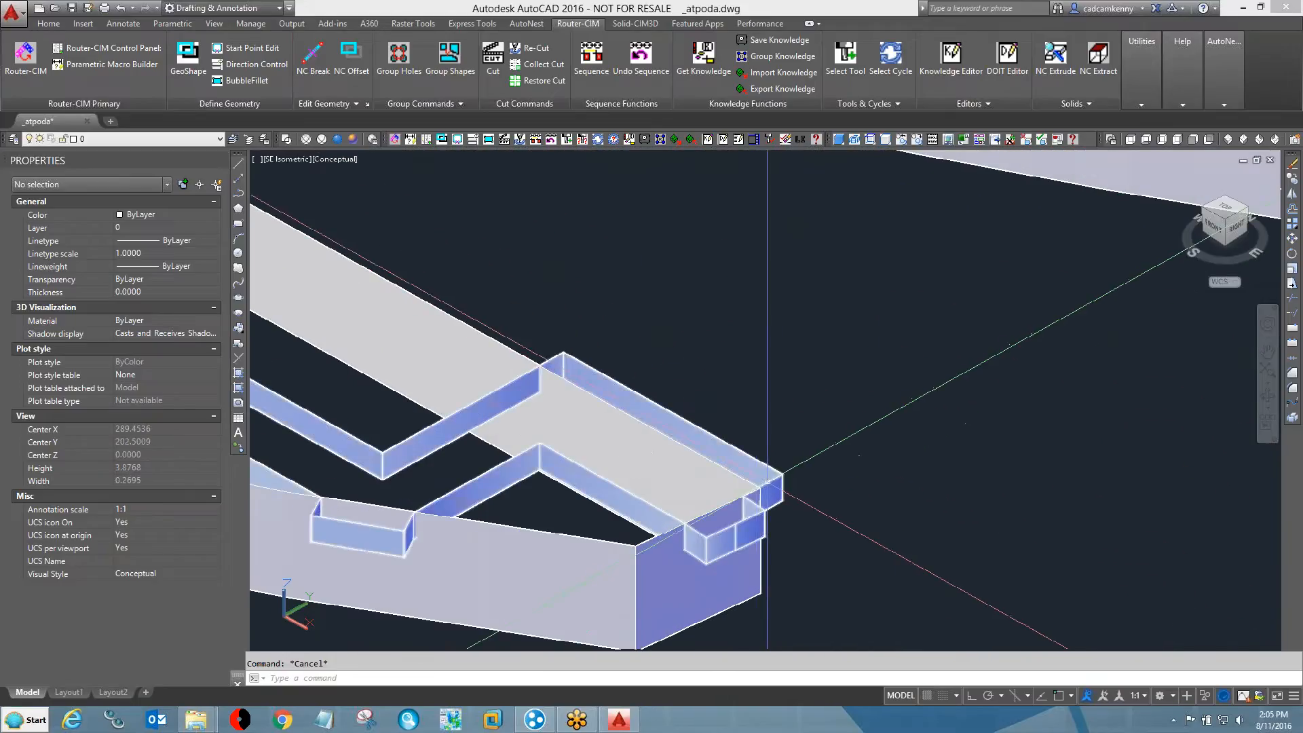
{"action": "left_click", "coordinate": [753, 488]}
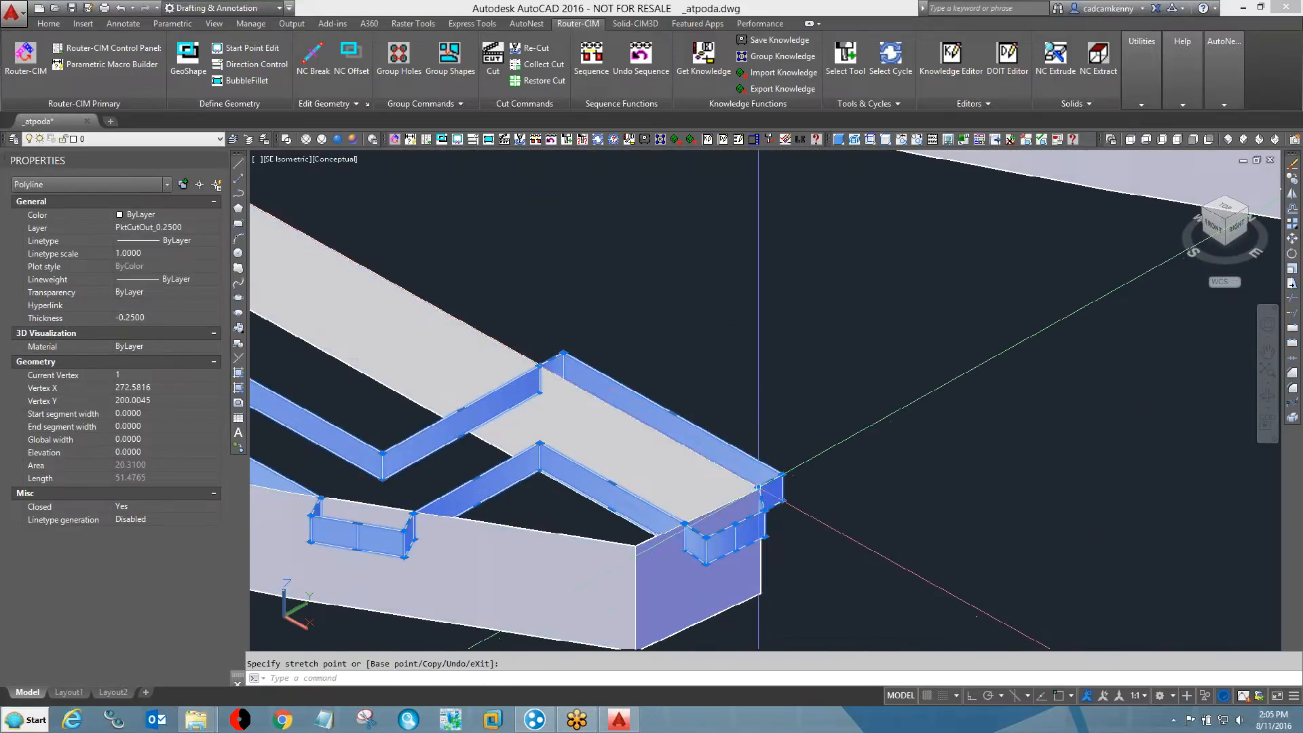
{"action": "key", "text": "Escape"}
{"action": "scroll", "coordinate": [808, 499], "scroll_direction": "up", "scroll_amount": 2}
{"action": "key", "text": "Escape"}
{"action": "middle_click_drag", "start_coordinate": [847, 493], "coordinate": [878, 479]}
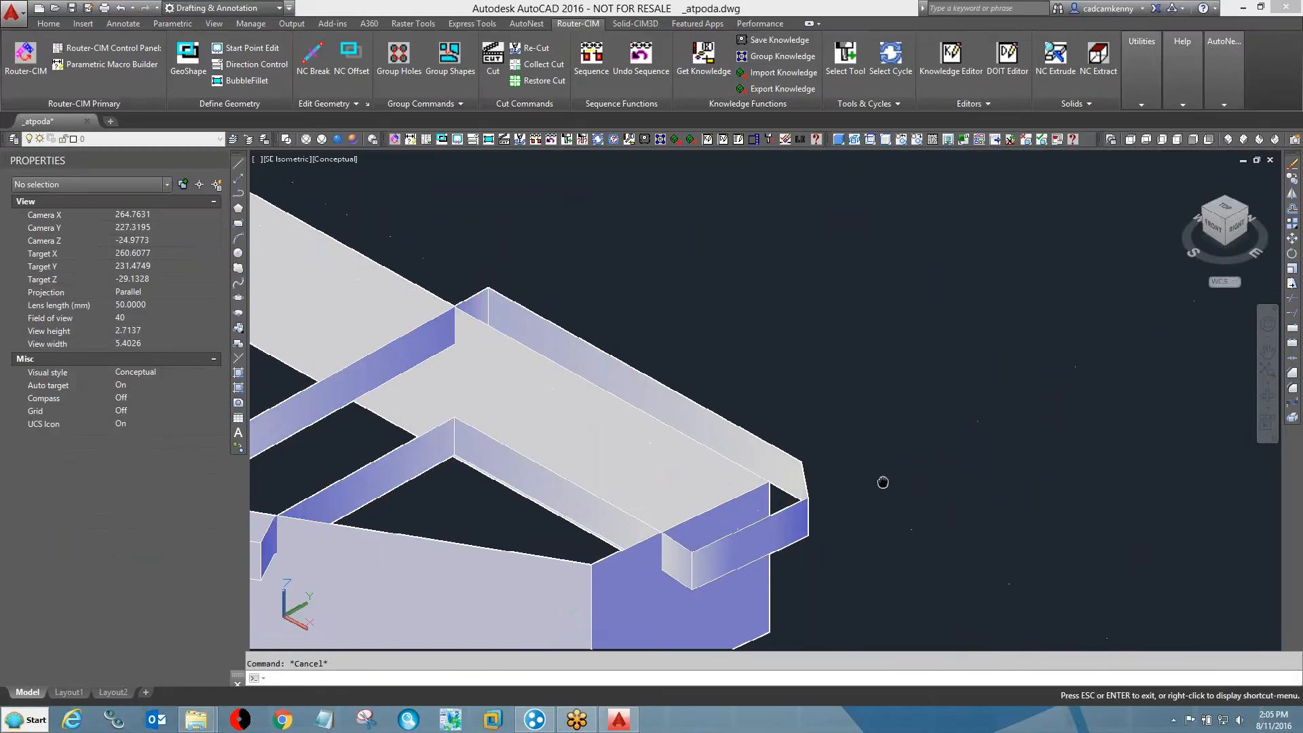
{"action": "left_click", "coordinate": [808, 486]}
{"action": "left_click", "coordinate": [807, 480]}
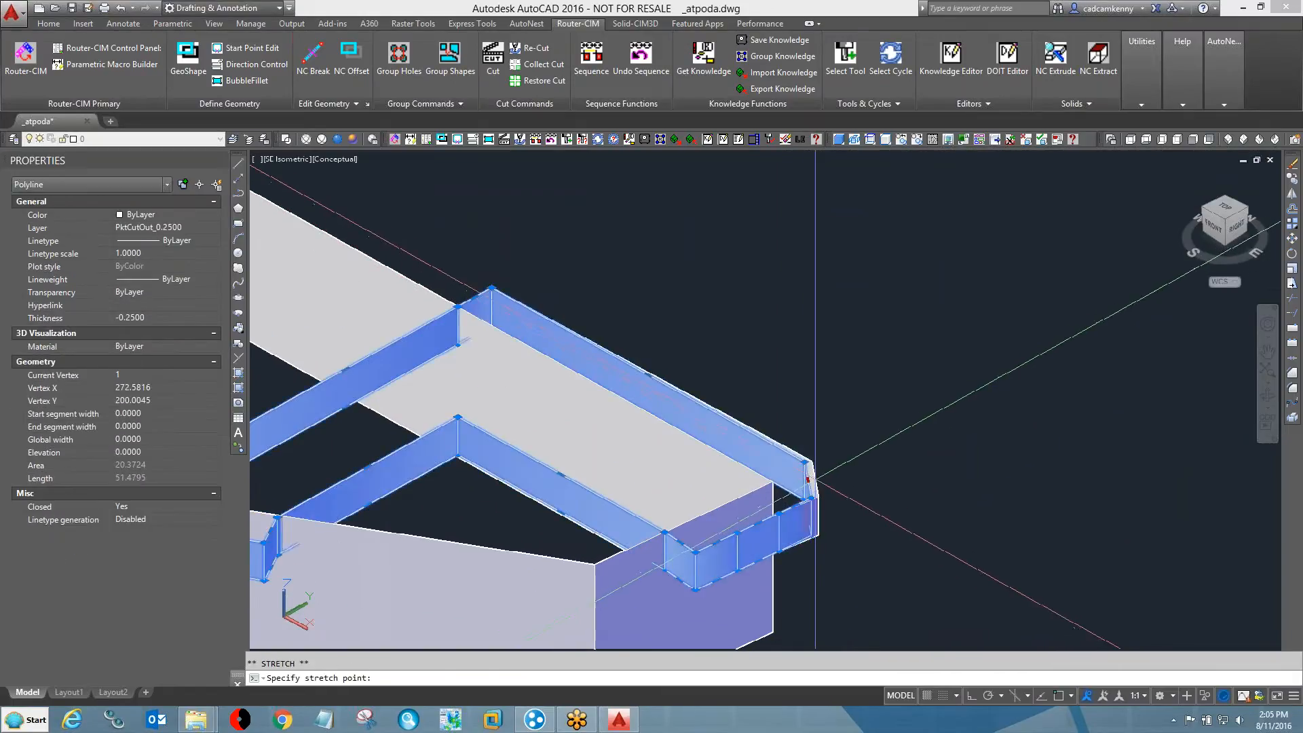
{"action": "key", "text": "Escape"}
- Examine the small upright sliver beside the end notch on part 10's separated solid
{"action": "scroll", "coordinate": [772, 478], "scroll_direction": "up", "scroll_amount": 4}
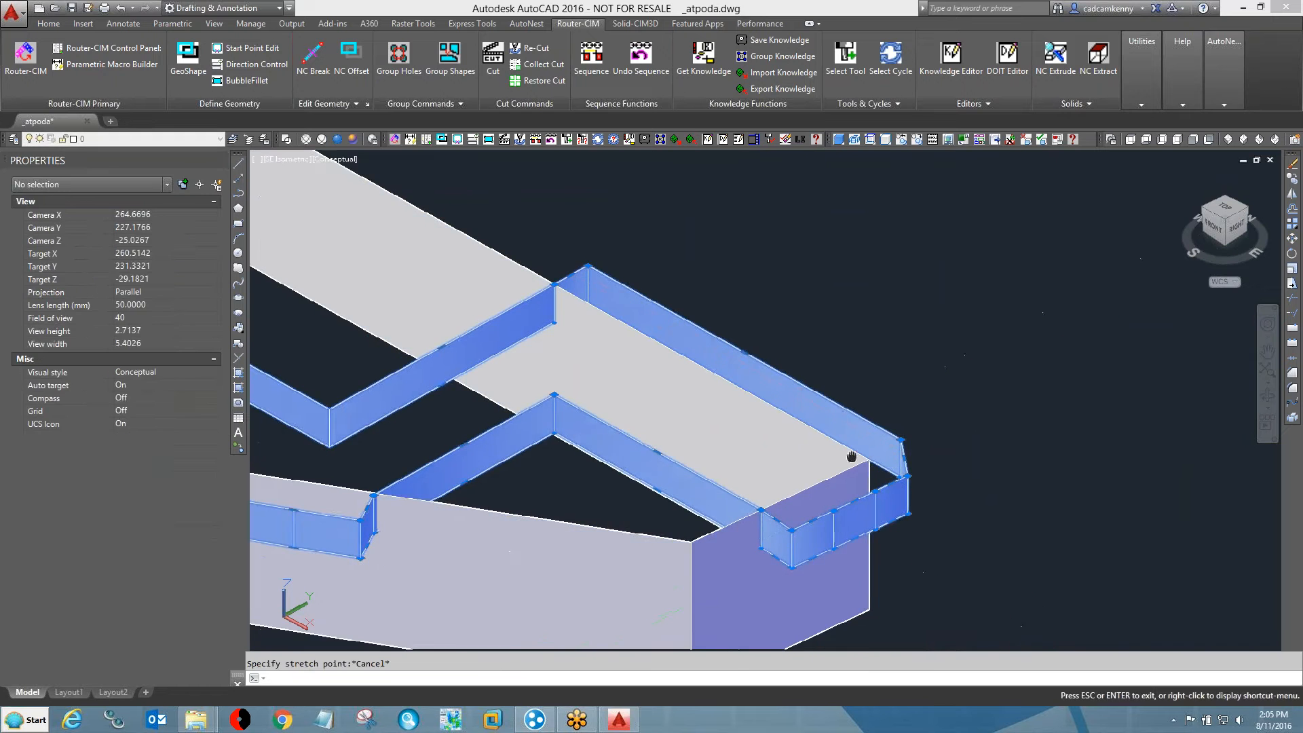
{"action": "middle_click_drag", "start_coordinate": [835, 458], "coordinate": [884, 505], "text": "shift"}
{"action": "middle_click_drag", "start_coordinate": [963, 513], "coordinate": [587, 530]}
{"action": "scroll", "coordinate": [997, 264], "scroll_direction": "up", "scroll_amount": 4}
{"action": "scroll", "coordinate": [987, 272], "scroll_direction": "up", "scroll_amount": 3}
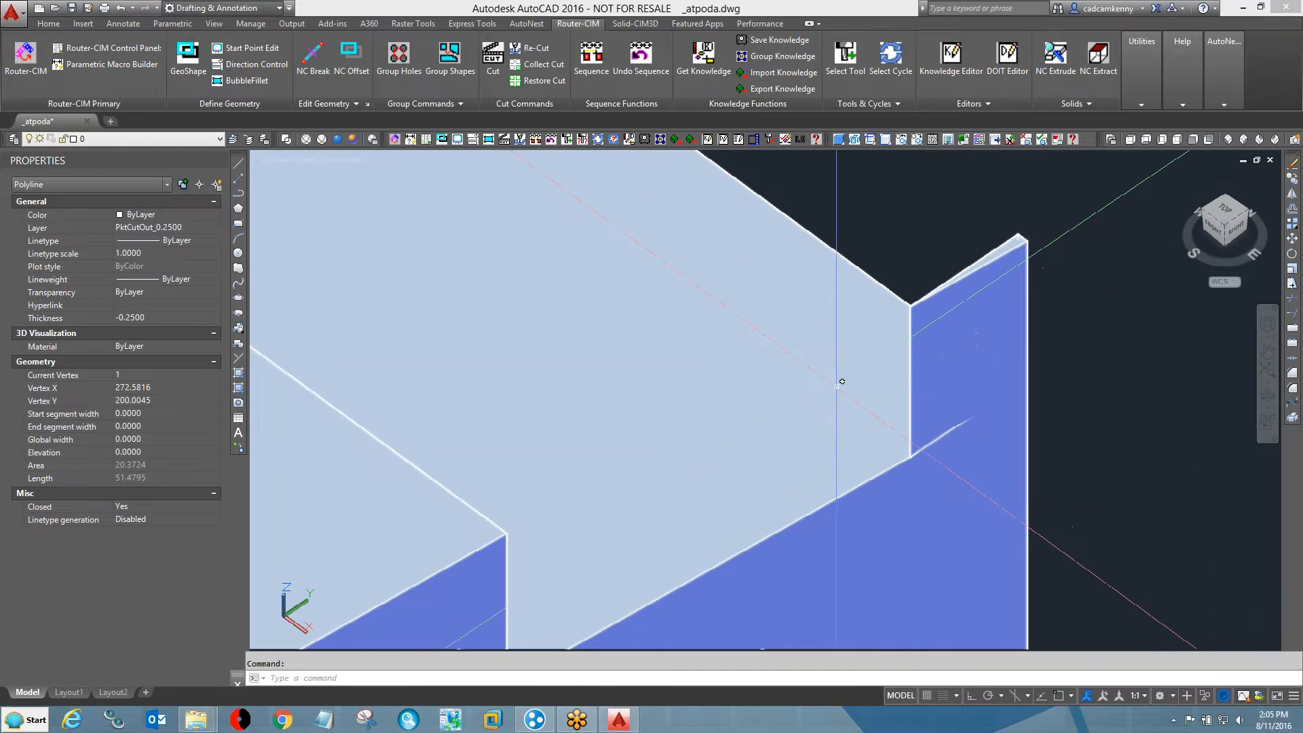
{"action": "middle_click_drag", "start_coordinate": [887, 467], "coordinate": [883, 462], "text": "shift"}
{"action": "scroll", "coordinate": [884, 463], "scroll_direction": "down", "scroll_amount": 10}
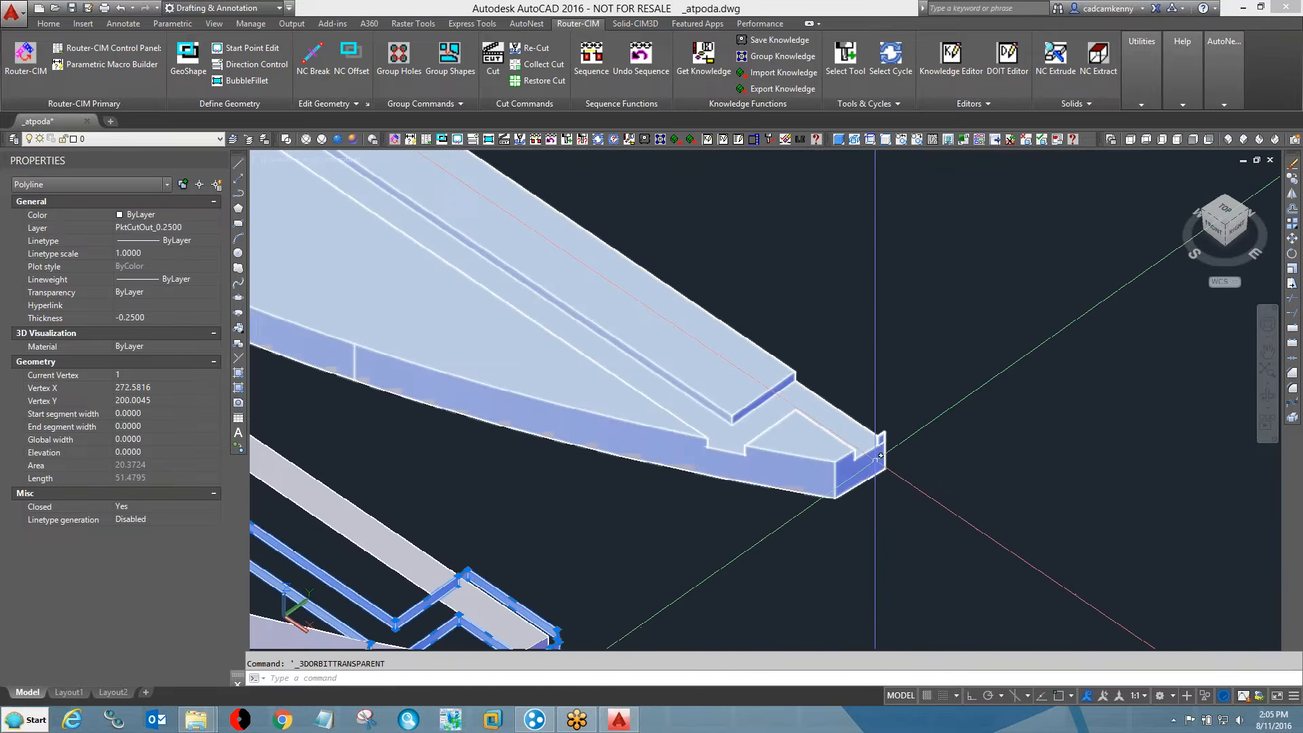
{"action": "scroll", "coordinate": [880, 456], "scroll_direction": "down", "scroll_amount": 8}
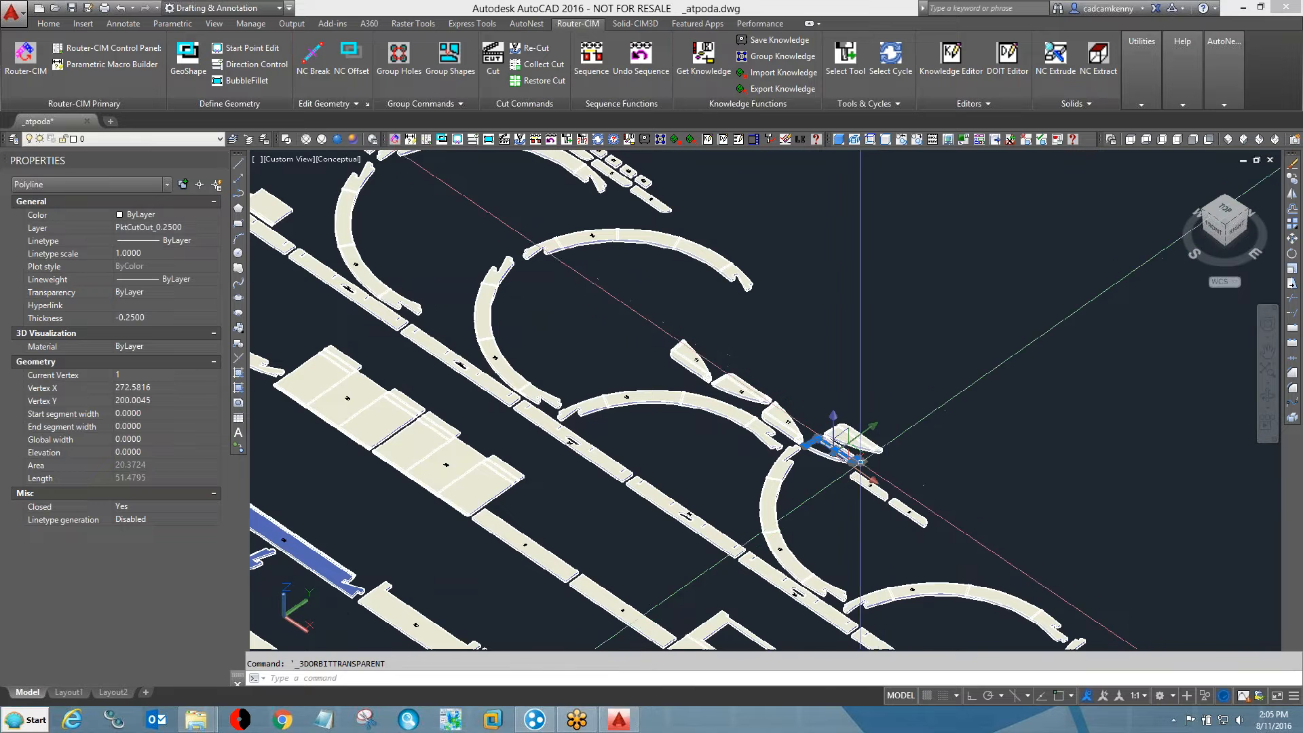
- Find triangular part 3 among the laid-down parts and examine the pocket geometry at its pointed corner
{"action": "middle_click_drag", "start_coordinate": [830, 427], "coordinate": [896, 392]}
{"action": "scroll", "coordinate": [896, 392], "scroll_direction": "down", "scroll_amount": 4}
{"action": "scroll", "coordinate": [917, 465], "scroll_direction": "down", "scroll_amount": 3}
{"action": "scroll", "coordinate": [960, 624], "scroll_direction": "up", "scroll_amount": 10}
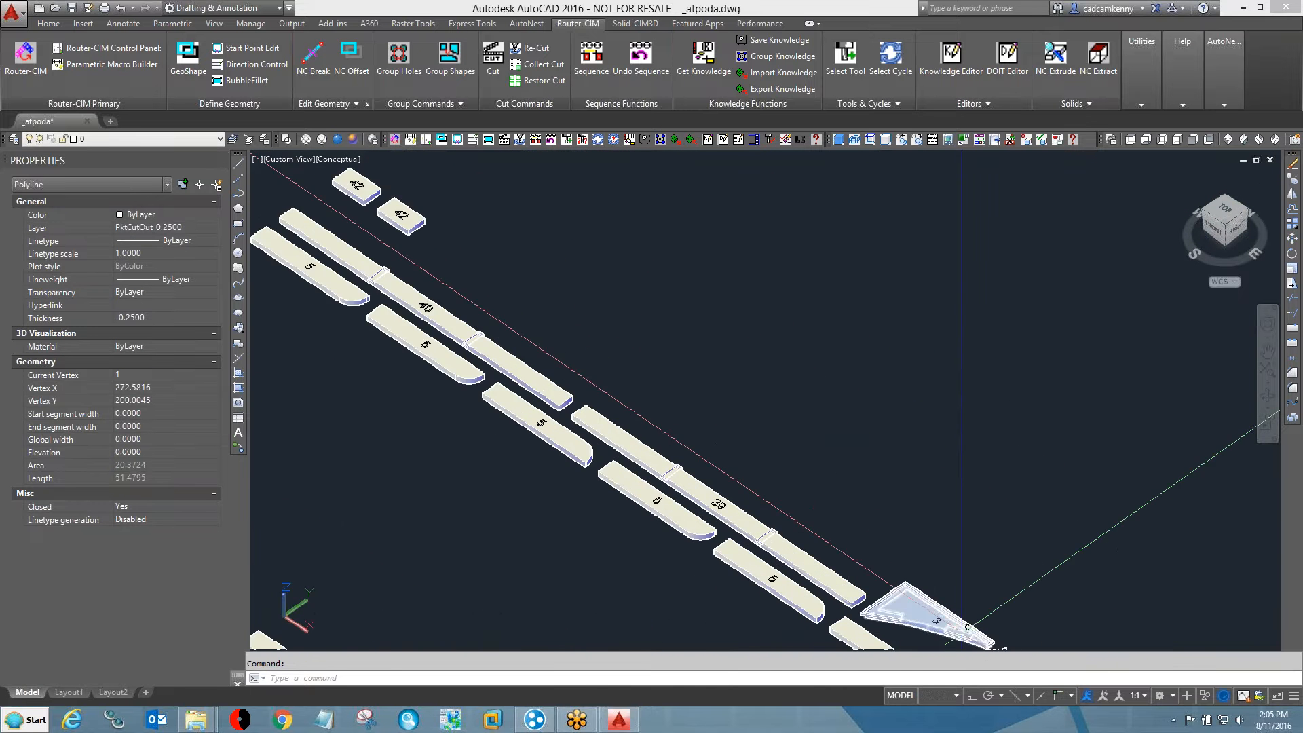
{"action": "scroll", "coordinate": [962, 625], "scroll_direction": "up", "scroll_amount": 8}
{"action": "middle_click_drag", "start_coordinate": [954, 602], "coordinate": [380, 326]}
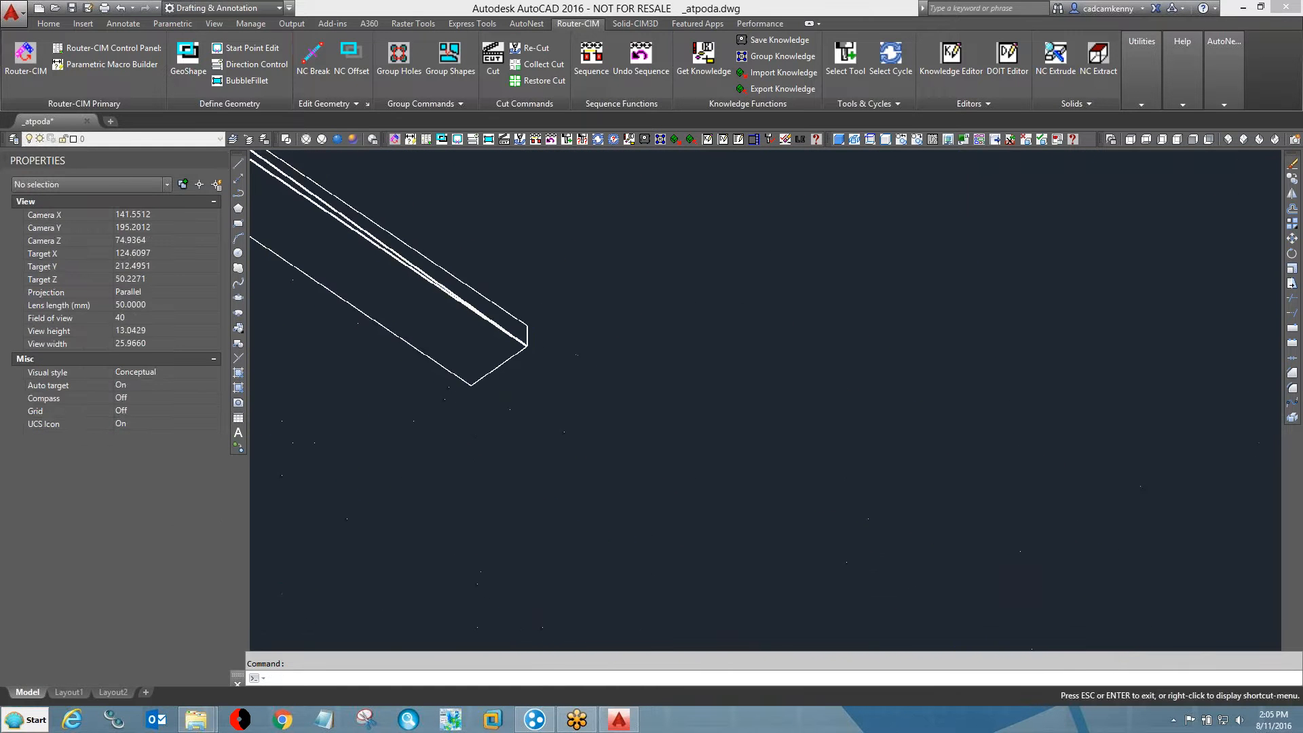
{"action": "scroll", "coordinate": [585, 388], "scroll_direction": "up", "scroll_amount": 8}
{"action": "scroll", "coordinate": [589, 387], "scroll_direction": "up", "scroll_amount": 8}
{"action": "scroll", "coordinate": [580, 372], "scroll_direction": "down", "scroll_amount": 8}
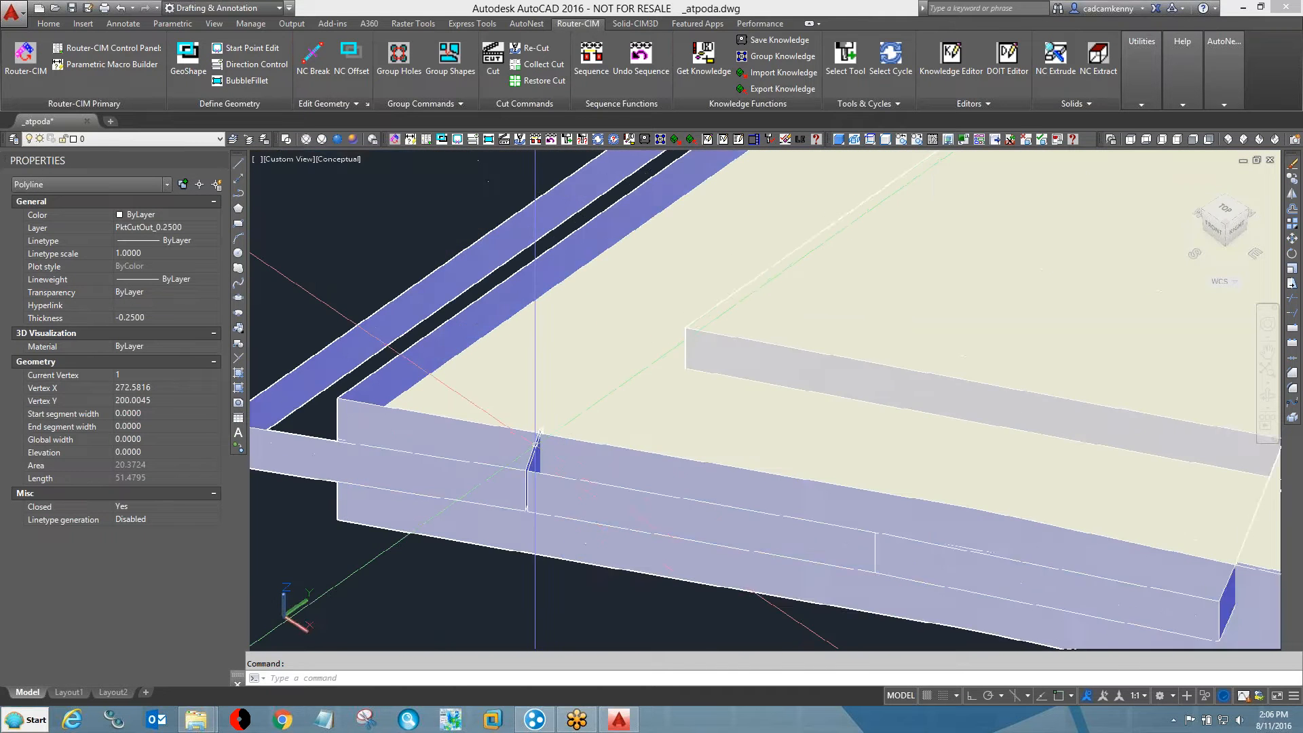
{"action": "scroll", "coordinate": [536, 440], "scroll_direction": "down", "scroll_amount": 3}
- Move the solid of part 3 clear of its extracted pocket and outline geometry
{"action": "type", "text": "m"}
{"action": "key", "text": "Return"}
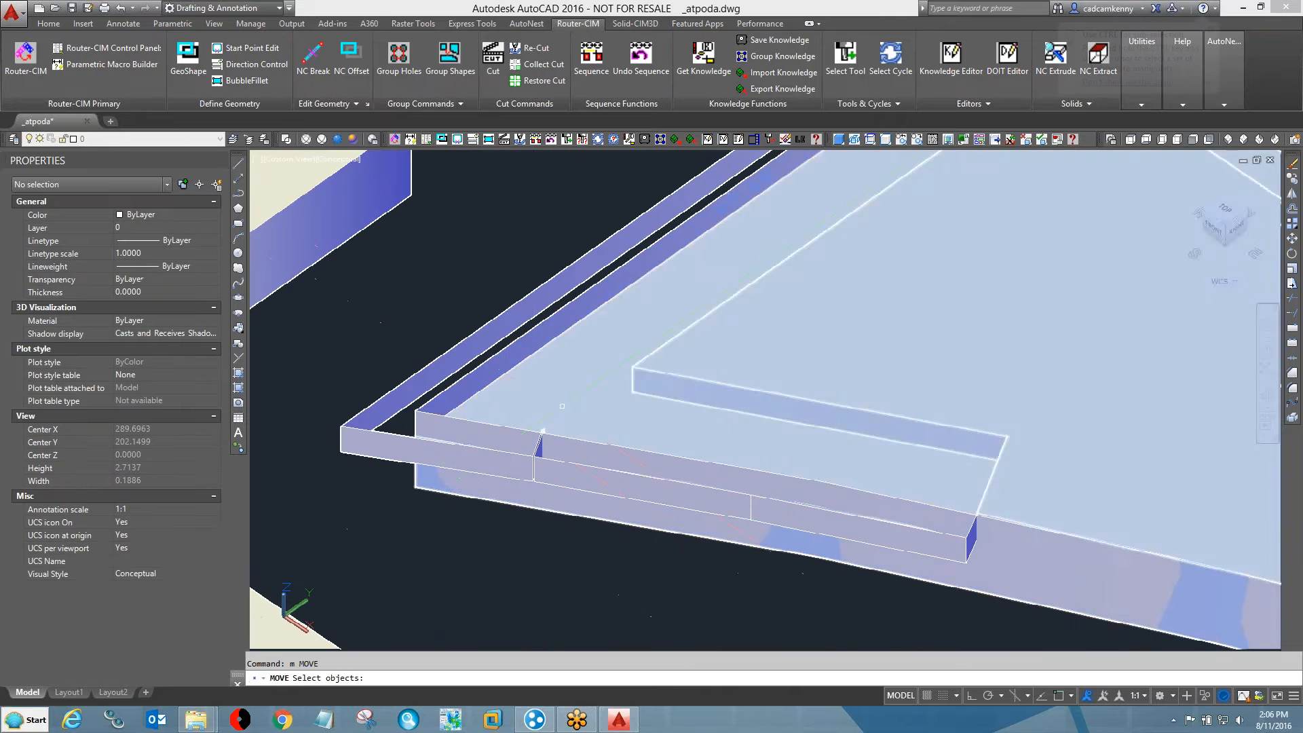
{"action": "left_click", "coordinate": [559, 406]}
{"action": "key", "text": "Return"}
{"action": "left_click", "coordinate": [577, 402]}
{"action": "scroll", "coordinate": [589, 371], "scroll_direction": "down", "scroll_amount": 7}
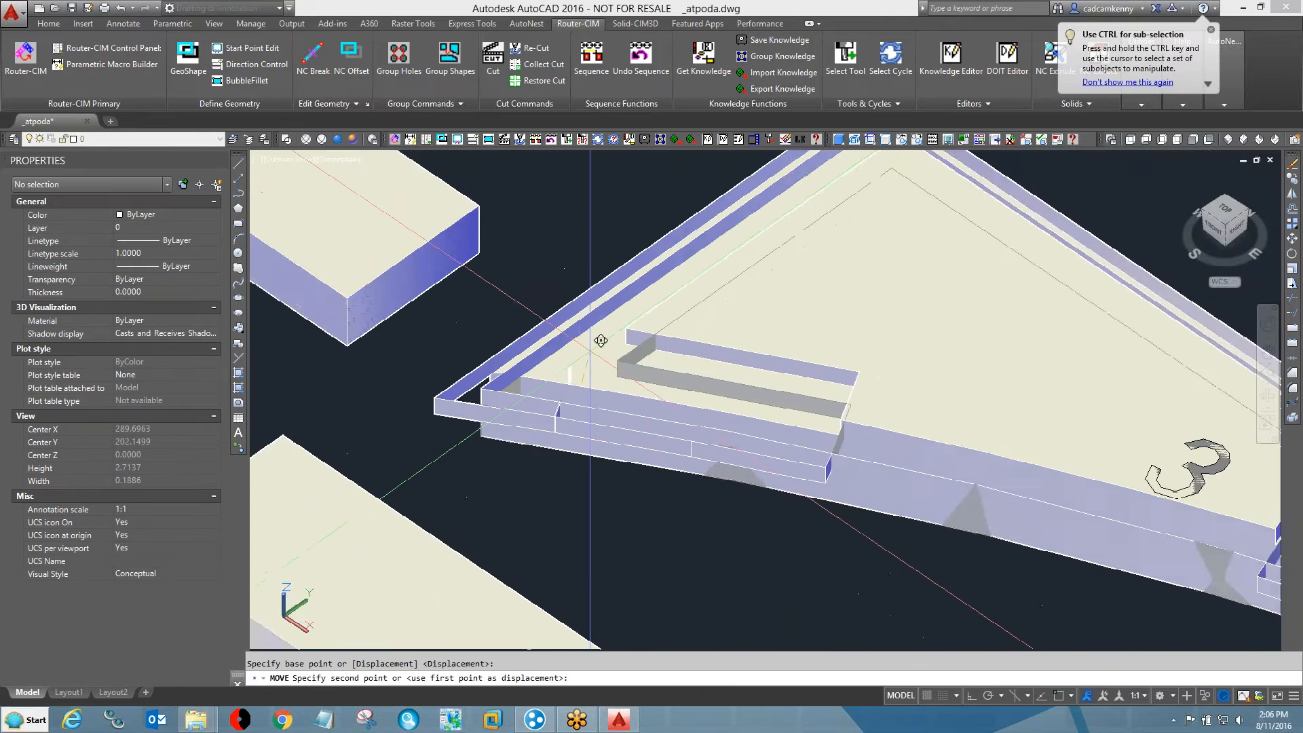
{"action": "left_click", "coordinate": [782, 223]}
- Examine the thin sliver standing along the edge of part 3's moved solid
{"action": "scroll", "coordinate": [774, 235], "scroll_direction": "up", "scroll_amount": 9}
{"action": "scroll", "coordinate": [760, 236], "scroll_direction": "up", "scroll_amount": 3}
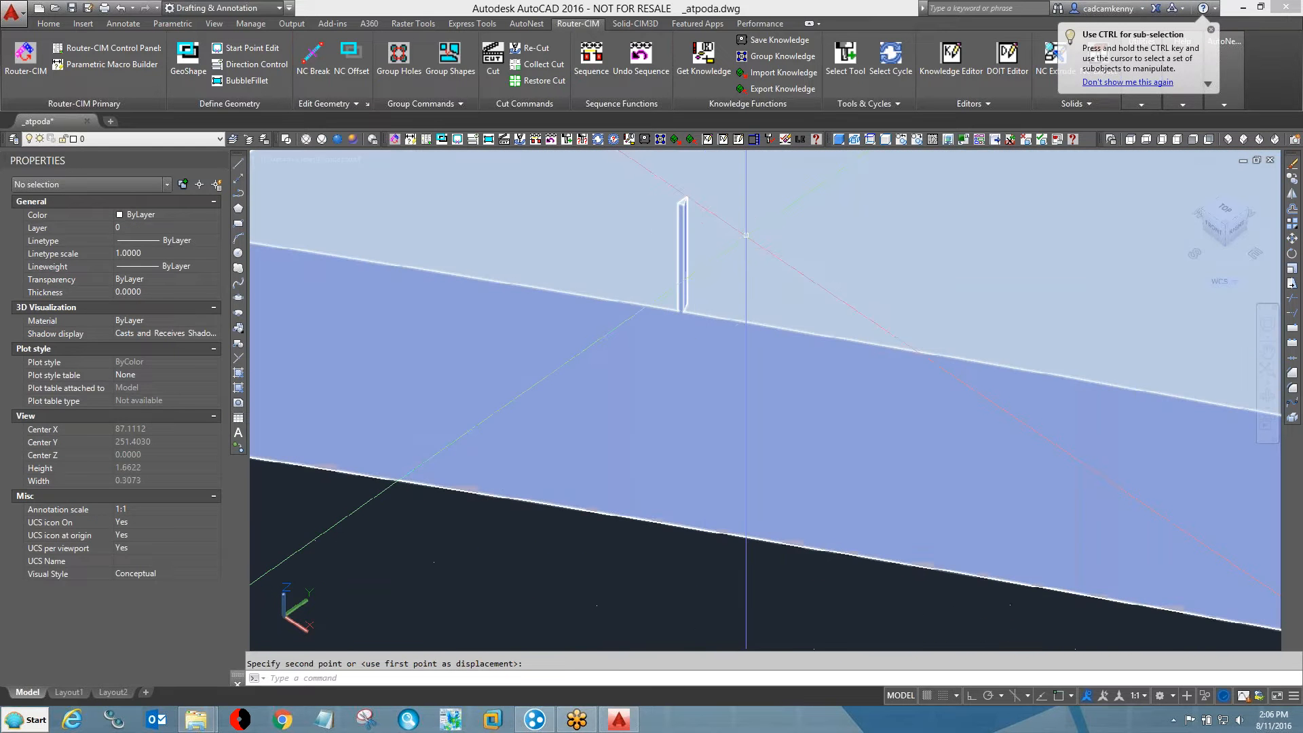
{"action": "left_click", "coordinate": [665, 449]}
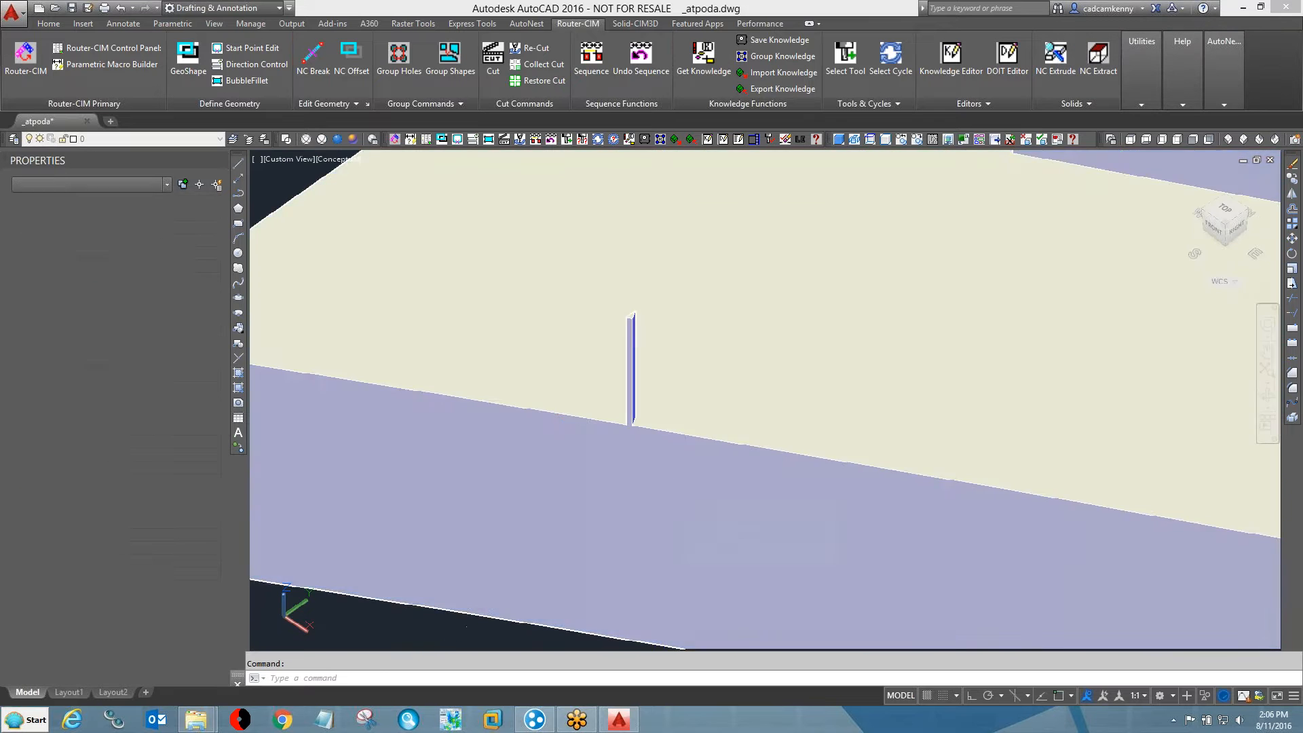
{"action": "middle_click_drag", "start_coordinate": [665, 449], "coordinate": [817, 264], "text": "shift"}
- Examine the narrow spike in part 3's extracted pocket outline and the pocket geometry at its far tip
{"action": "scroll", "coordinate": [614, 394], "scroll_direction": "up", "scroll_amount": 6}
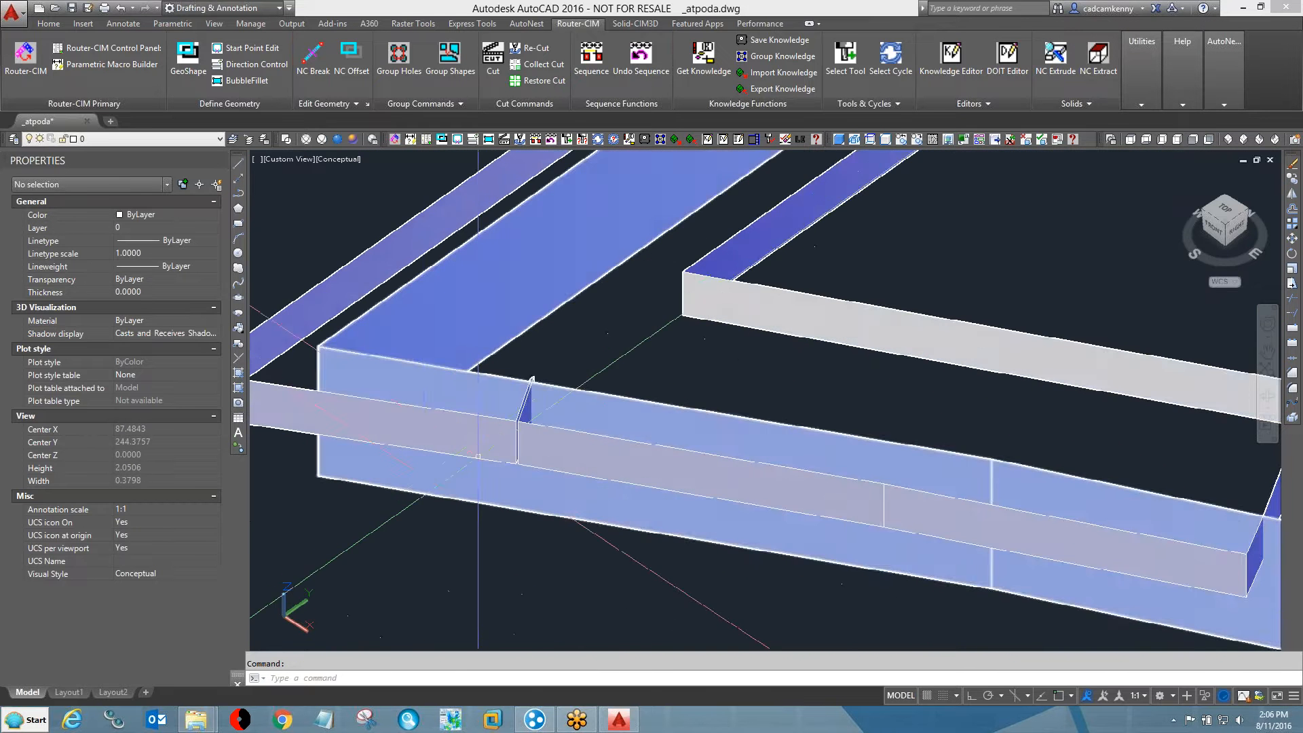
{"action": "scroll", "coordinate": [537, 377], "scroll_direction": "up", "scroll_amount": 6}
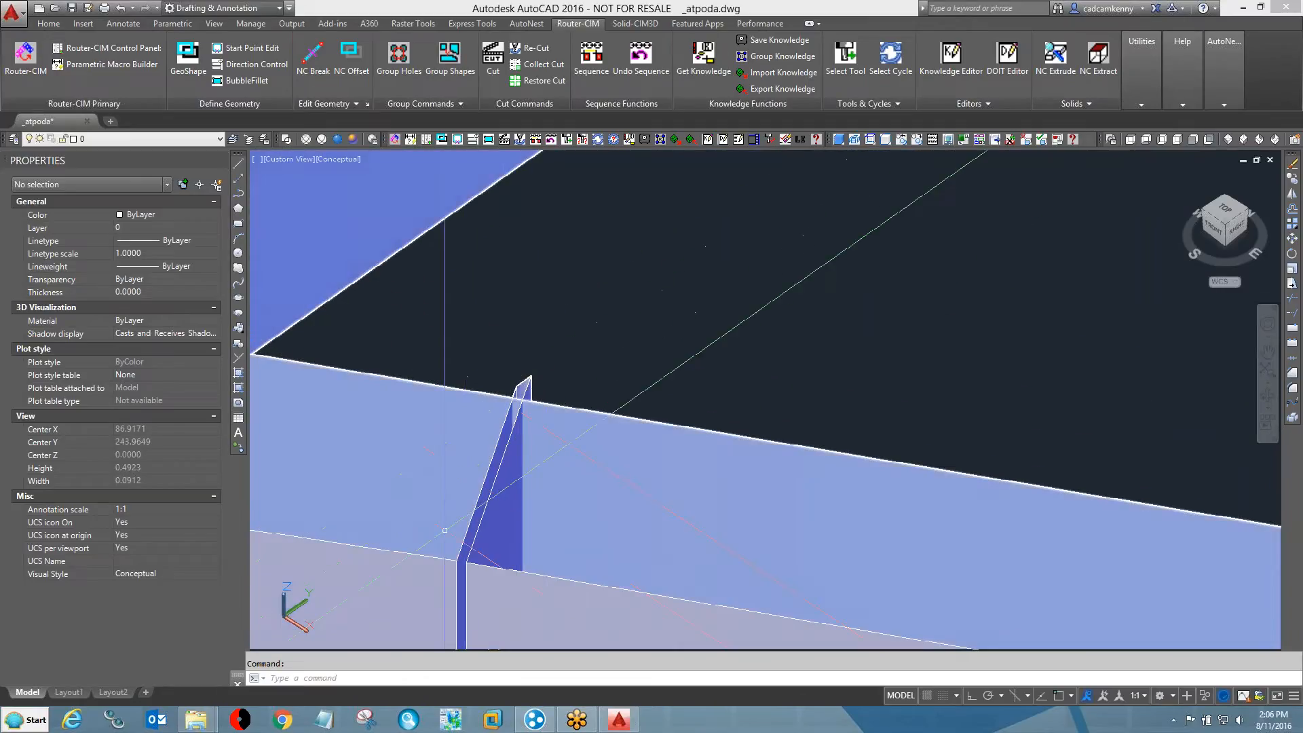
{"action": "scroll", "coordinate": [679, 402], "scroll_direction": "down", "scroll_amount": 6}
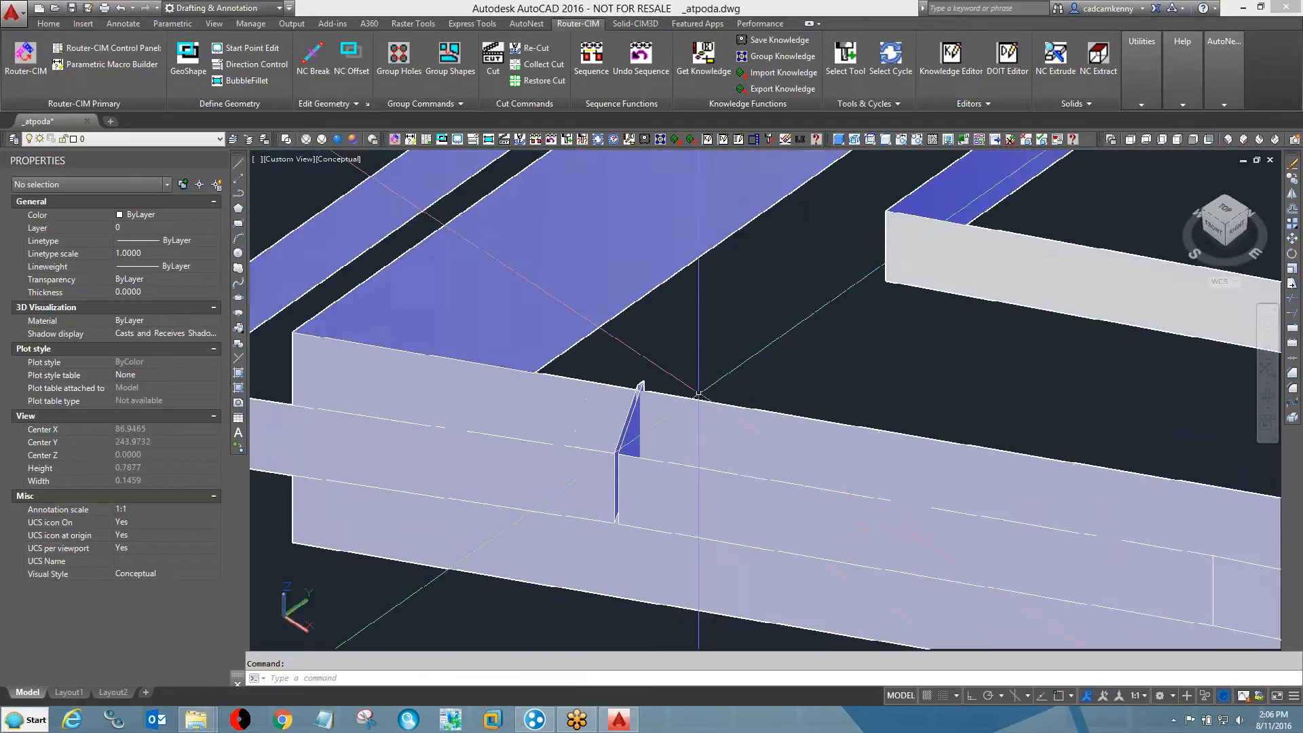
{"action": "scroll", "coordinate": [678, 401], "scroll_direction": "down", "scroll_amount": 4}
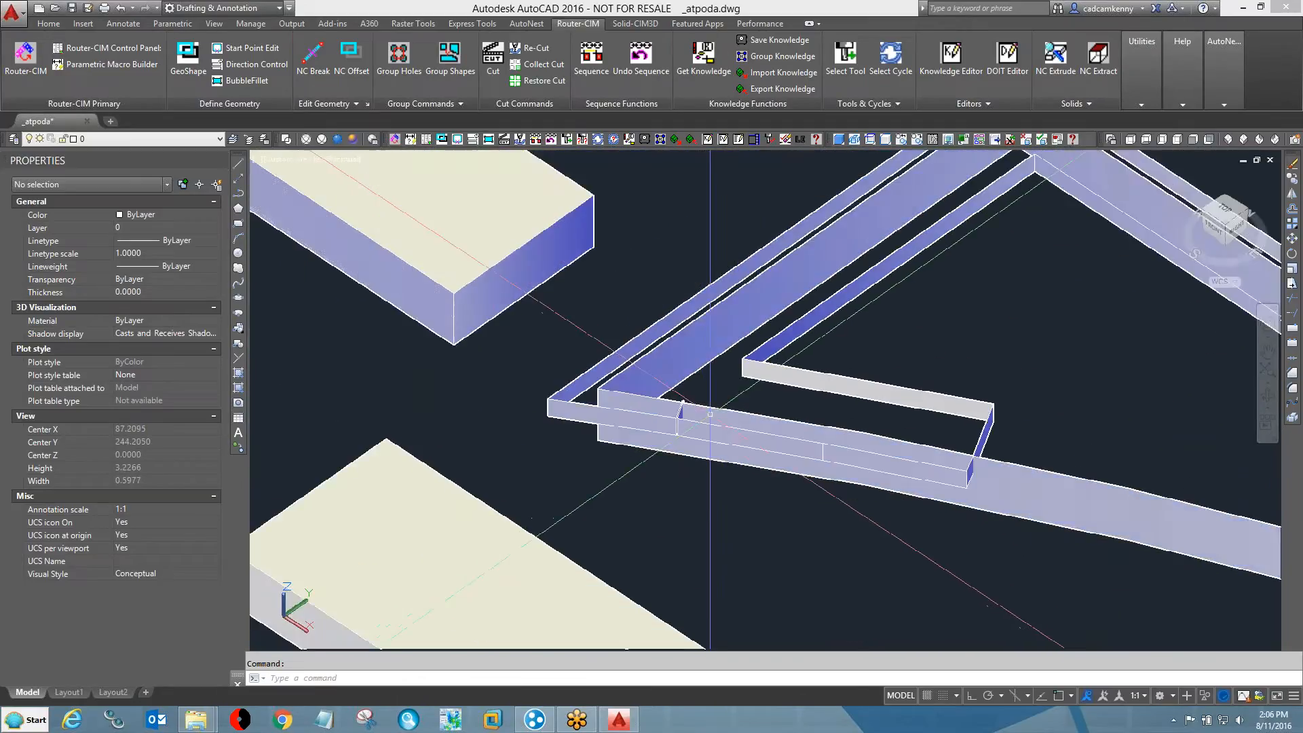
{"action": "scroll", "coordinate": [721, 426], "scroll_direction": "down", "scroll_amount": 4}
{"action": "middle_click_drag", "start_coordinate": [848, 444], "coordinate": [583, 389]}
{"action": "key", "text": "Escape"}
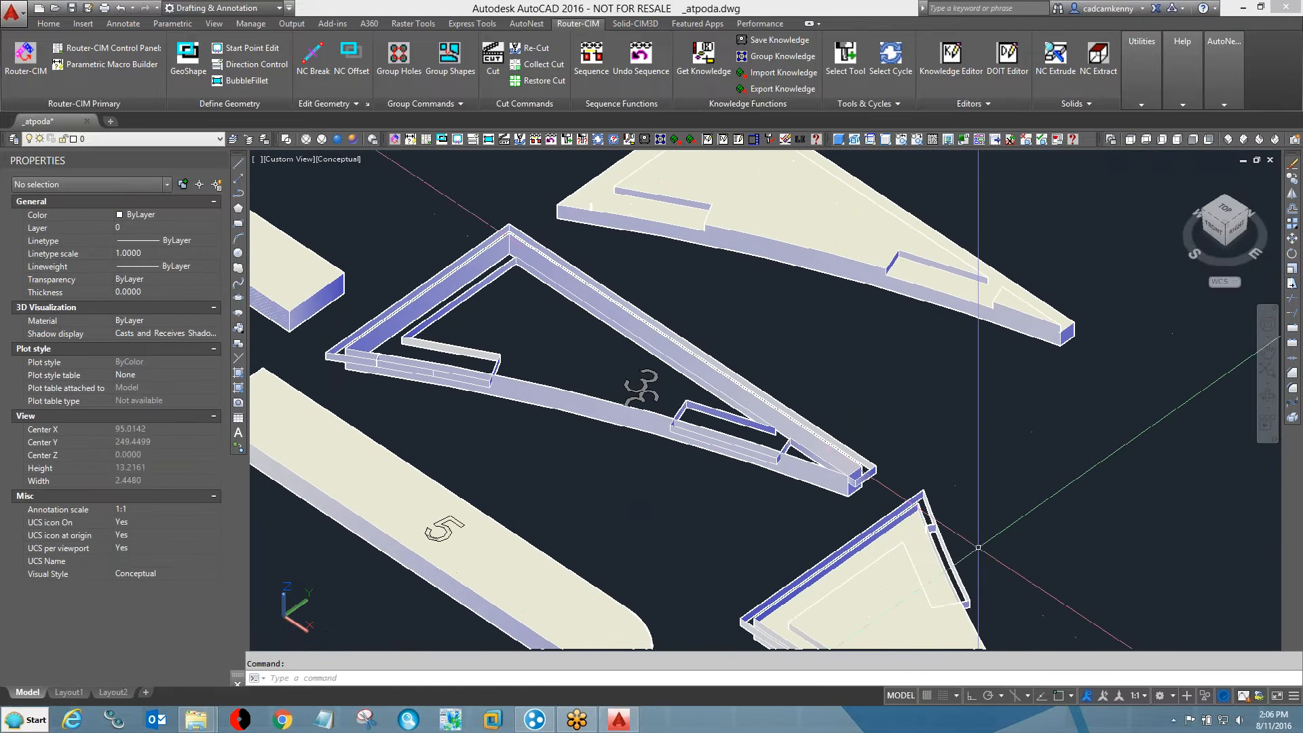
{"action": "scroll", "coordinate": [991, 536], "scroll_direction": "up", "scroll_amount": 6}
{"action": "scroll", "coordinate": [996, 530], "scroll_direction": "down", "scroll_amount": 10}
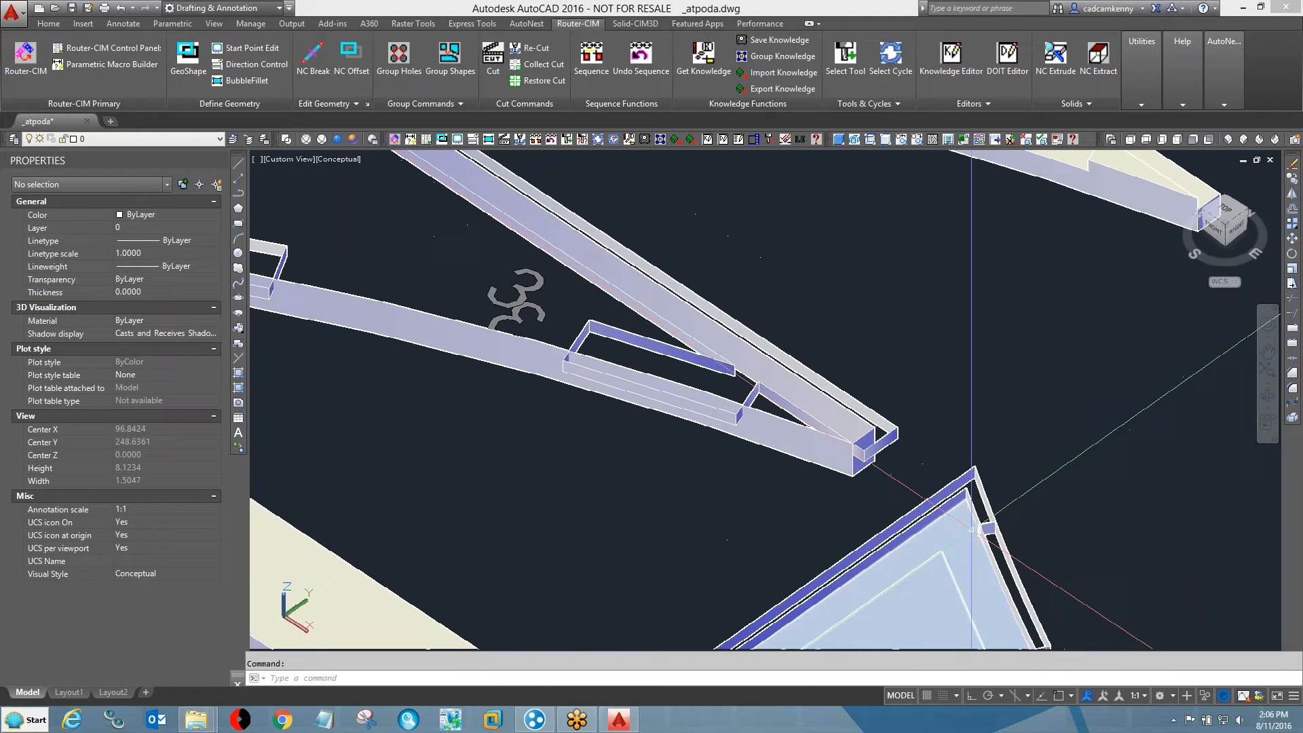
- Look over the other laid-down pod parts, from the curved rings to frame-shaped part 37
{"action": "scroll", "coordinate": [963, 528], "scroll_direction": "down", "scroll_amount": 2}
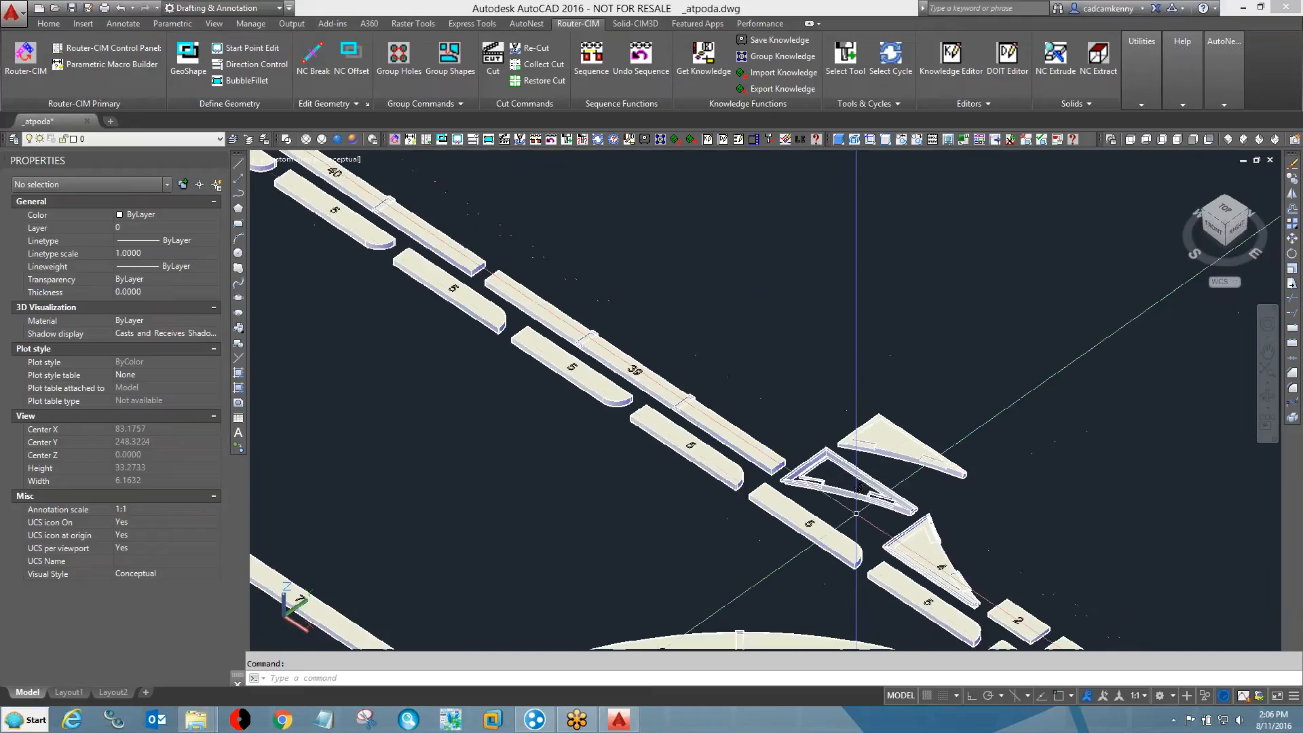
{"action": "middle_click_drag", "start_coordinate": [800, 530], "coordinate": [844, 335]}
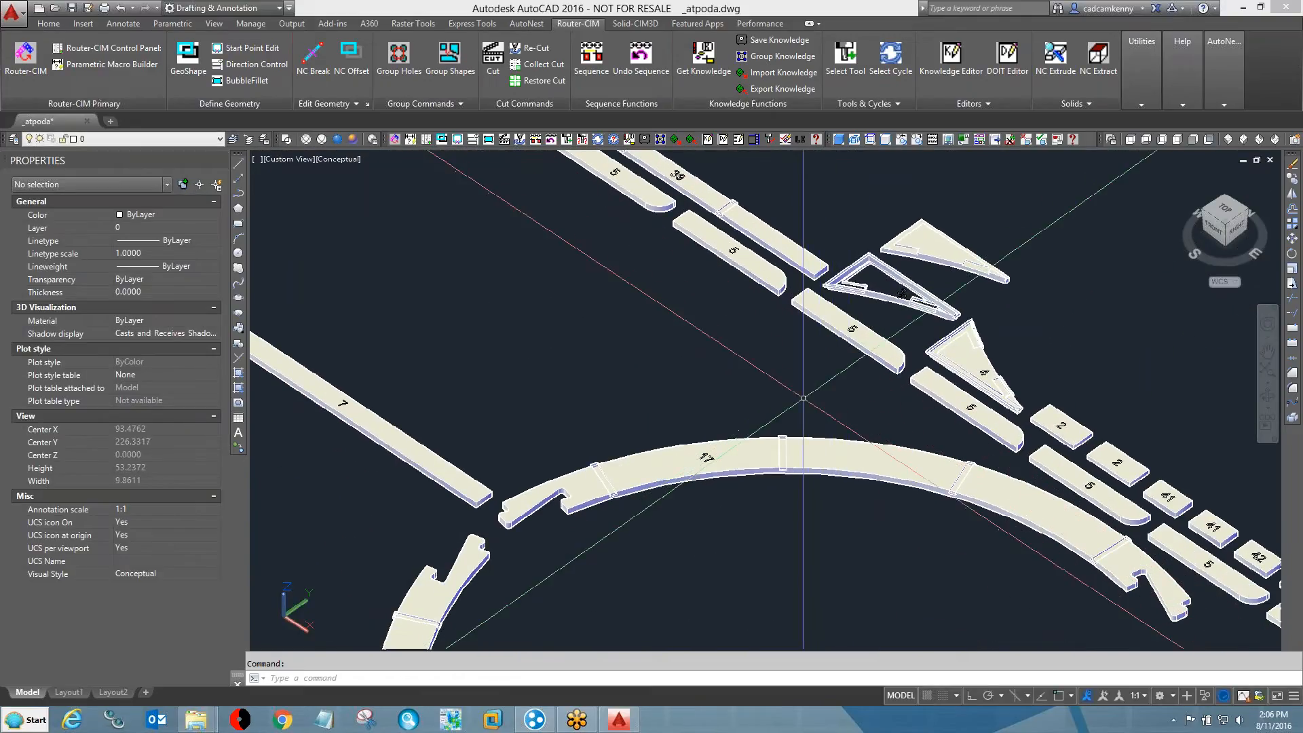
{"action": "scroll", "coordinate": [803, 398], "scroll_direction": "down", "scroll_amount": 1}
{"action": "mouse_move", "coordinate": [804, 403]}
{"action": "middle_mouse_down"}
{"action": "mouse_move", "coordinate": [858, 322]}
{"action": "mouse_move", "coordinate": [935, 267]}
{"action": "middle_mouse_up"}
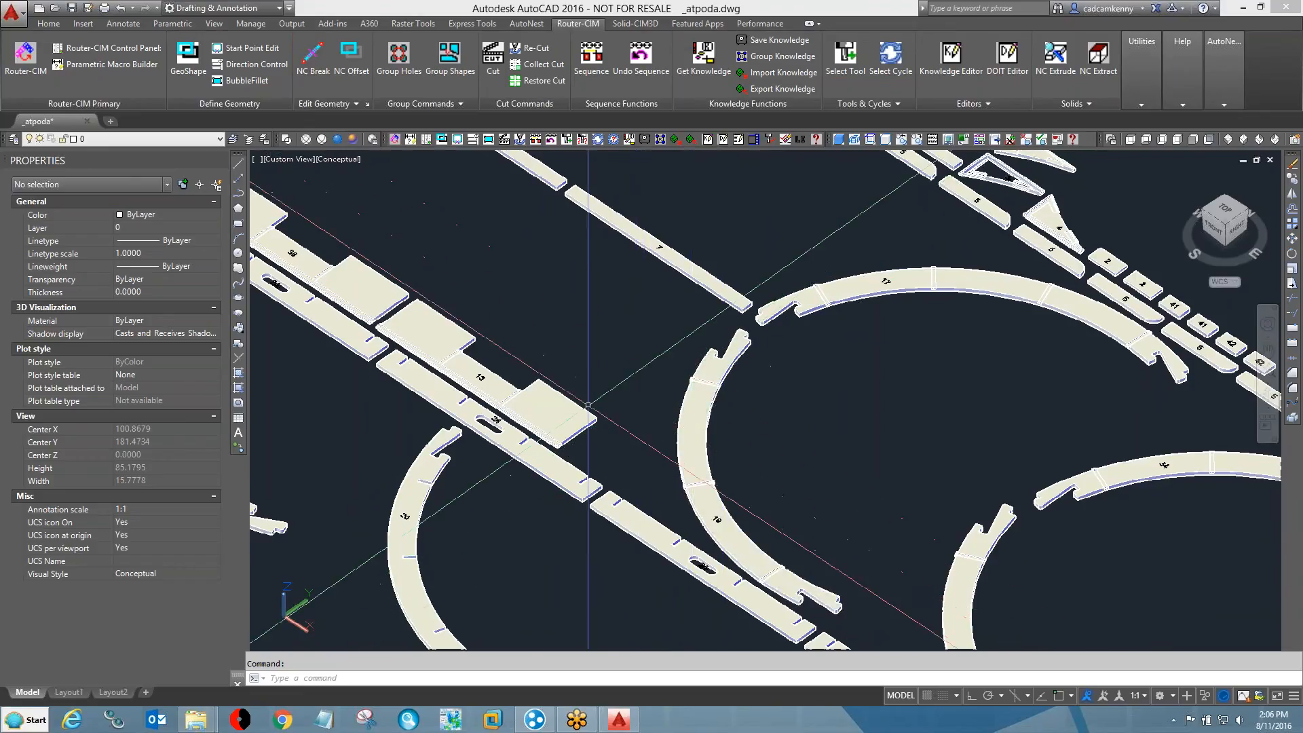
{"action": "scroll", "coordinate": [654, 411], "scroll_direction": "down", "scroll_amount": 4}
{"action": "middle_click_drag", "start_coordinate": [810, 487], "coordinate": [698, 262]}
{"action": "middle_click_drag", "start_coordinate": [786, 320], "coordinate": [591, 156]}
{"action": "scroll", "coordinate": [704, 424], "scroll_direction": "up", "scroll_amount": 5}
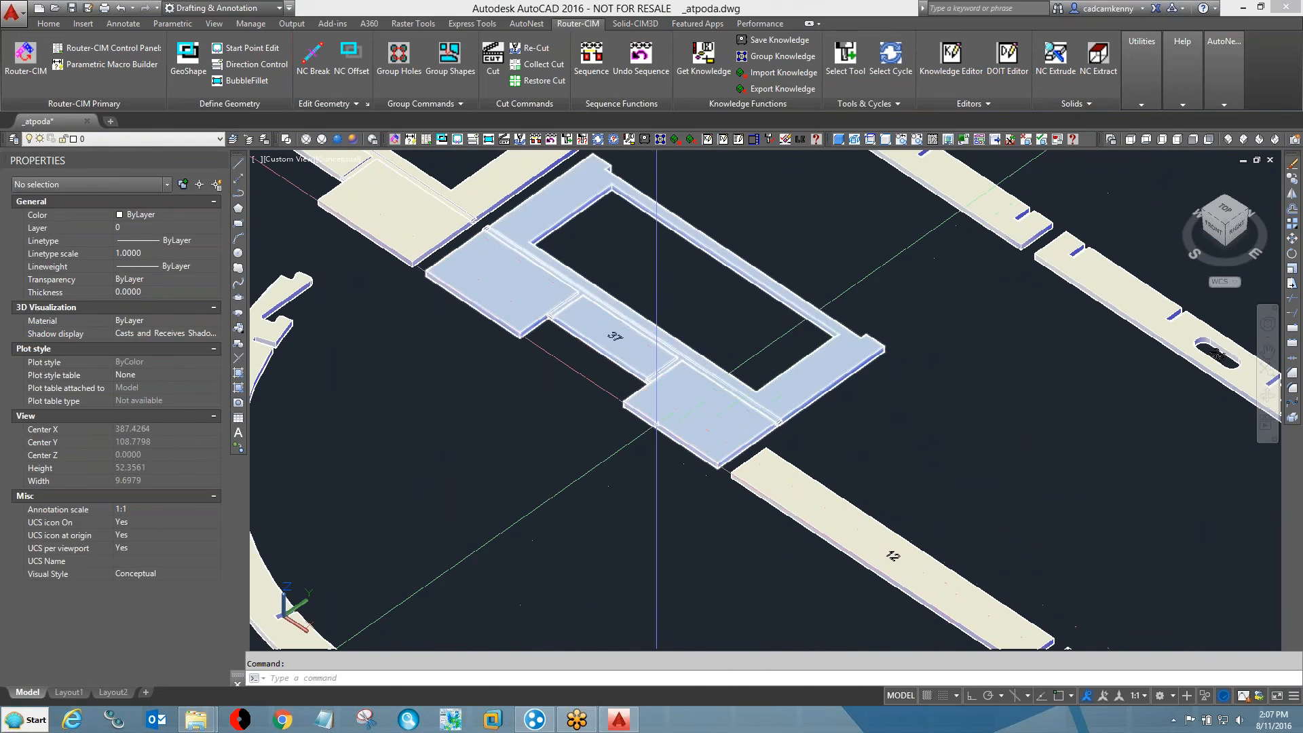